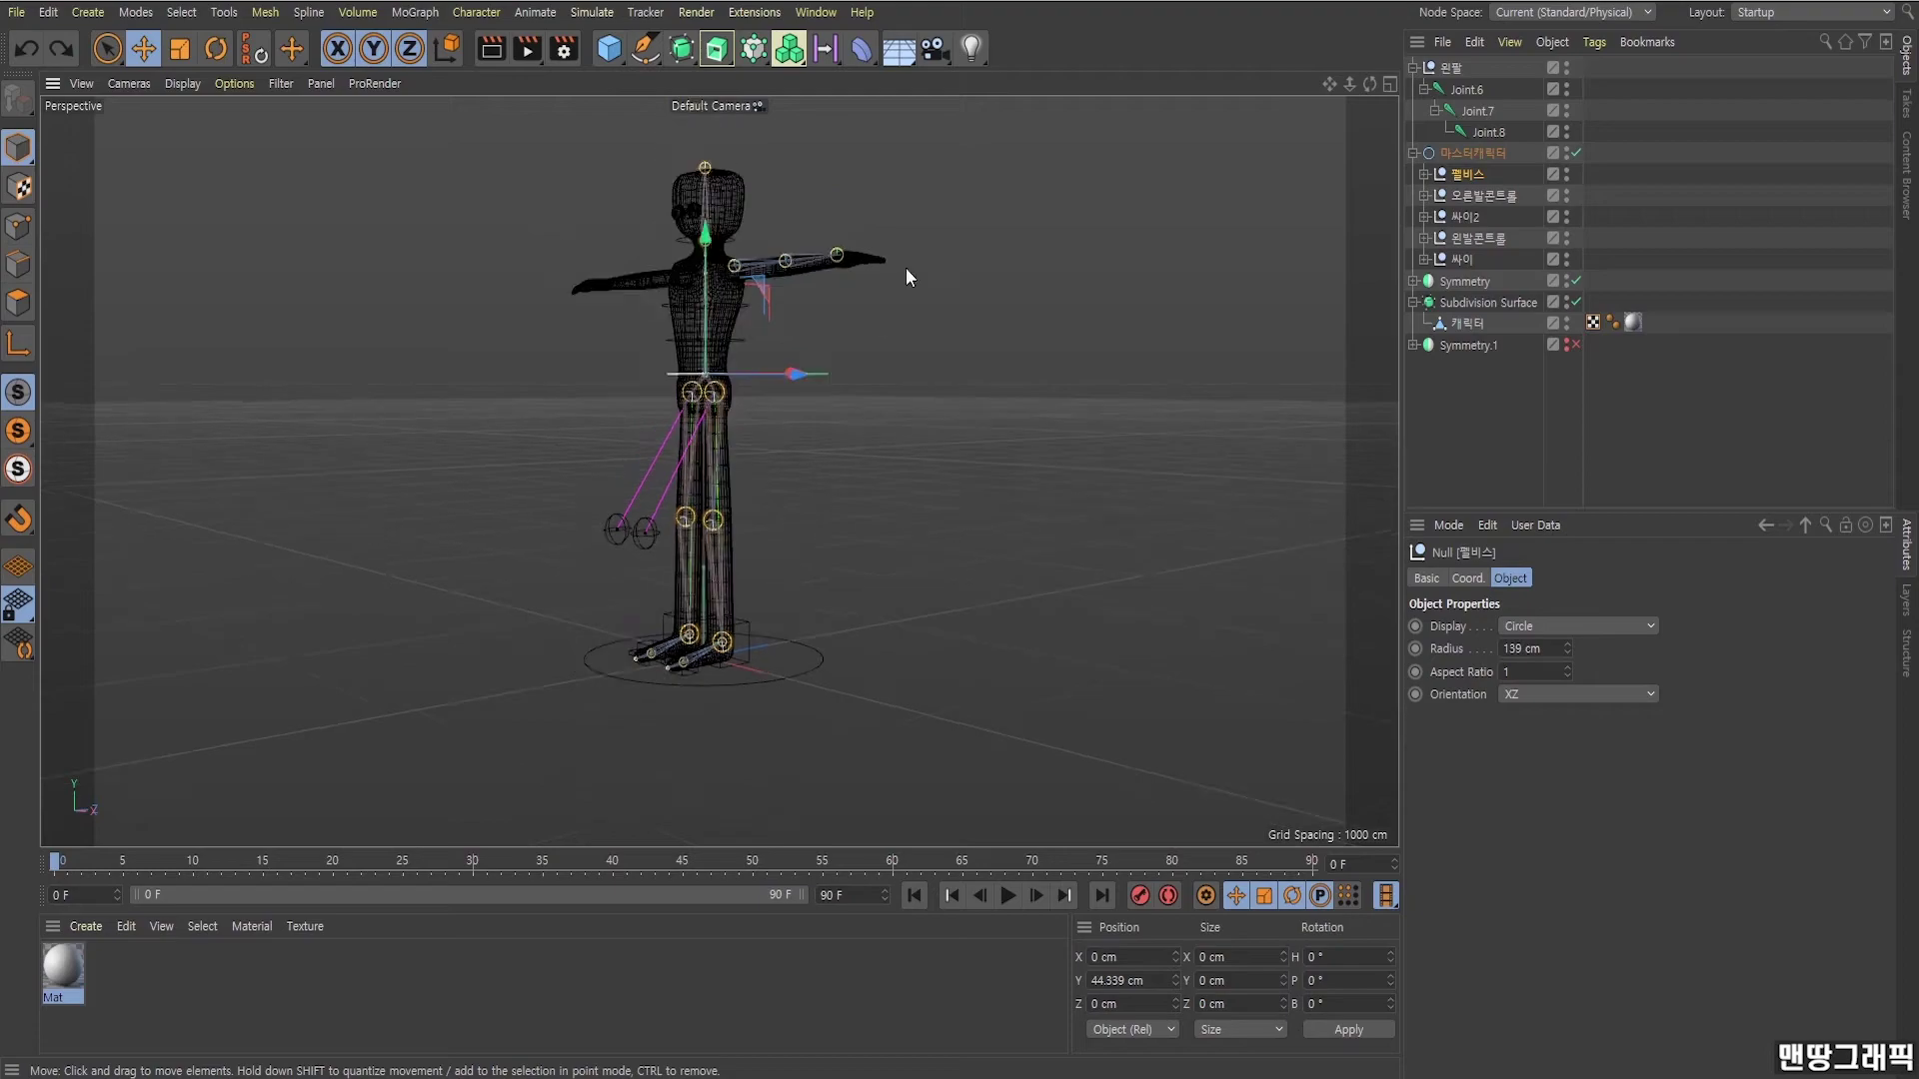
# Zoom onto the arm, select the 왼팔 null, and switch to the four-view layout.
pyautogui.scroll(3, 814, 369)
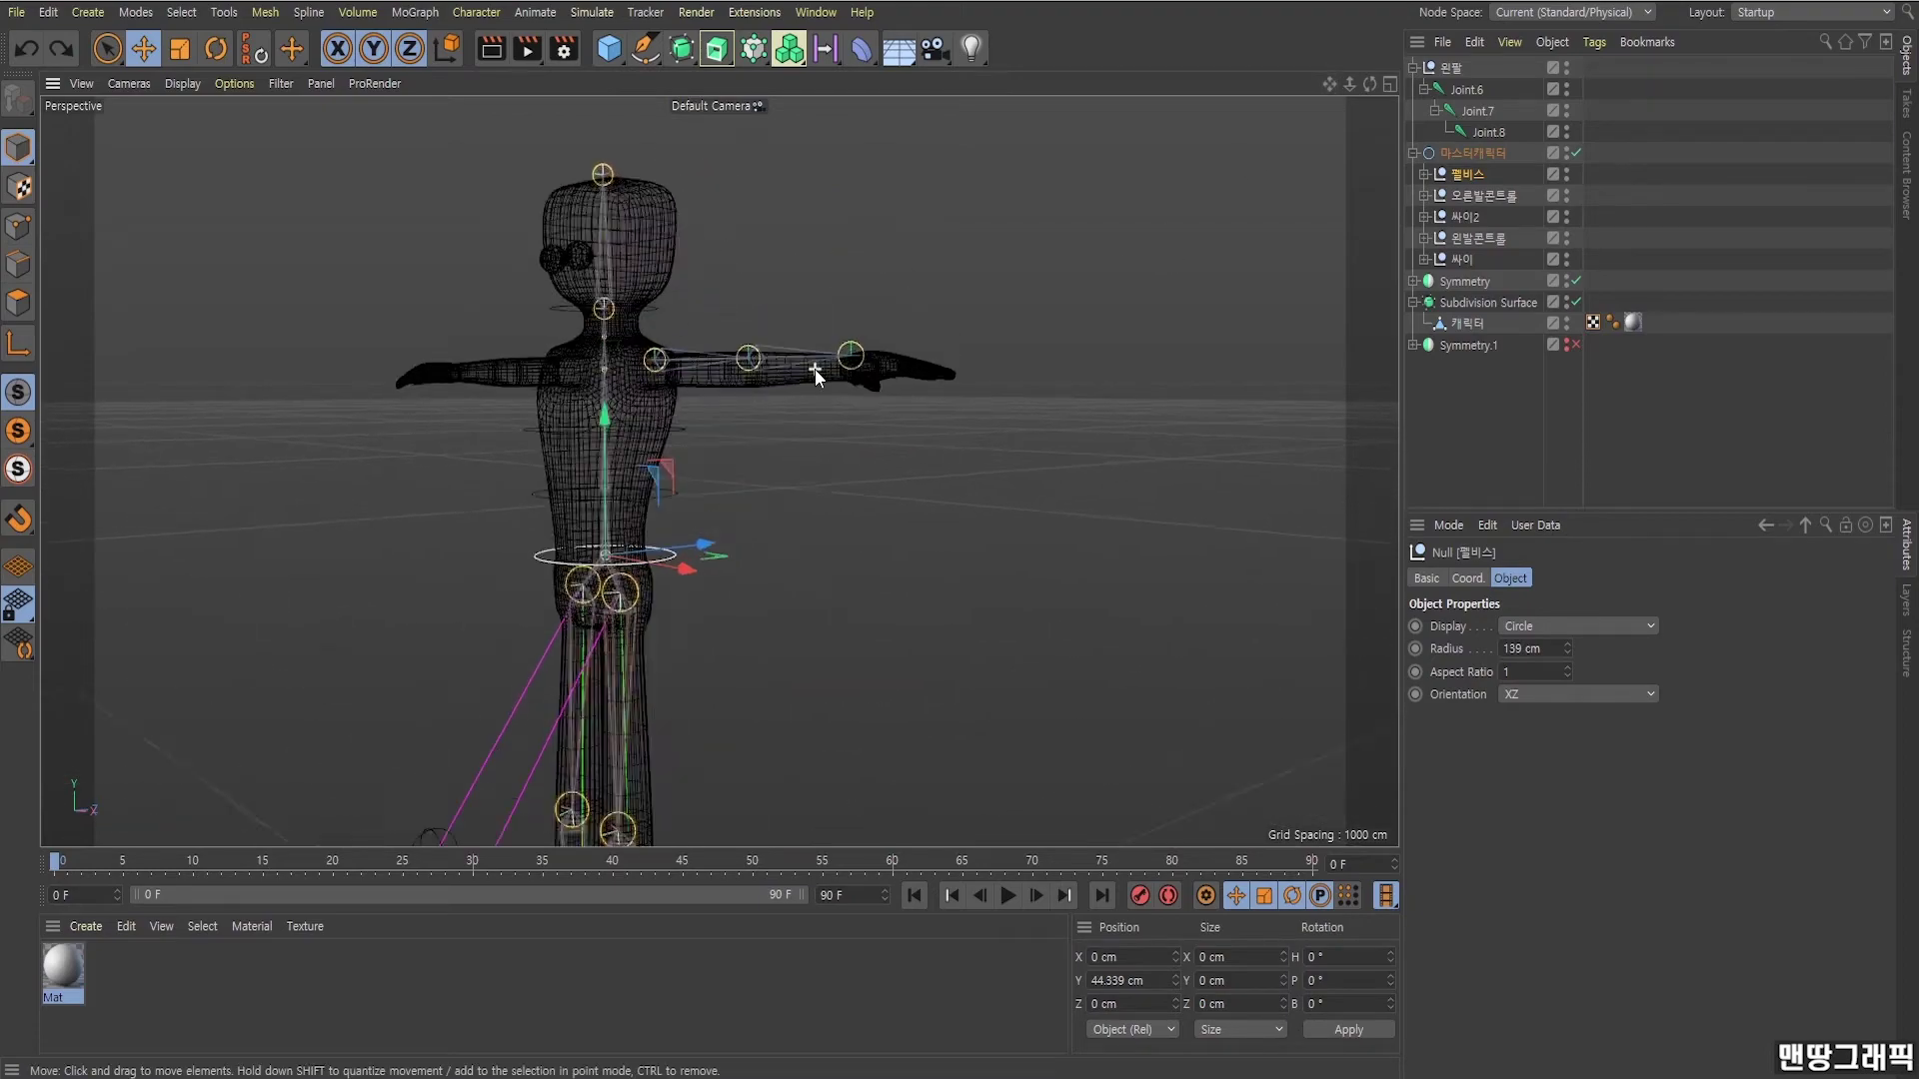
pyautogui.scroll(4, 800, 365)
pyautogui.scroll(3, 939, 406)
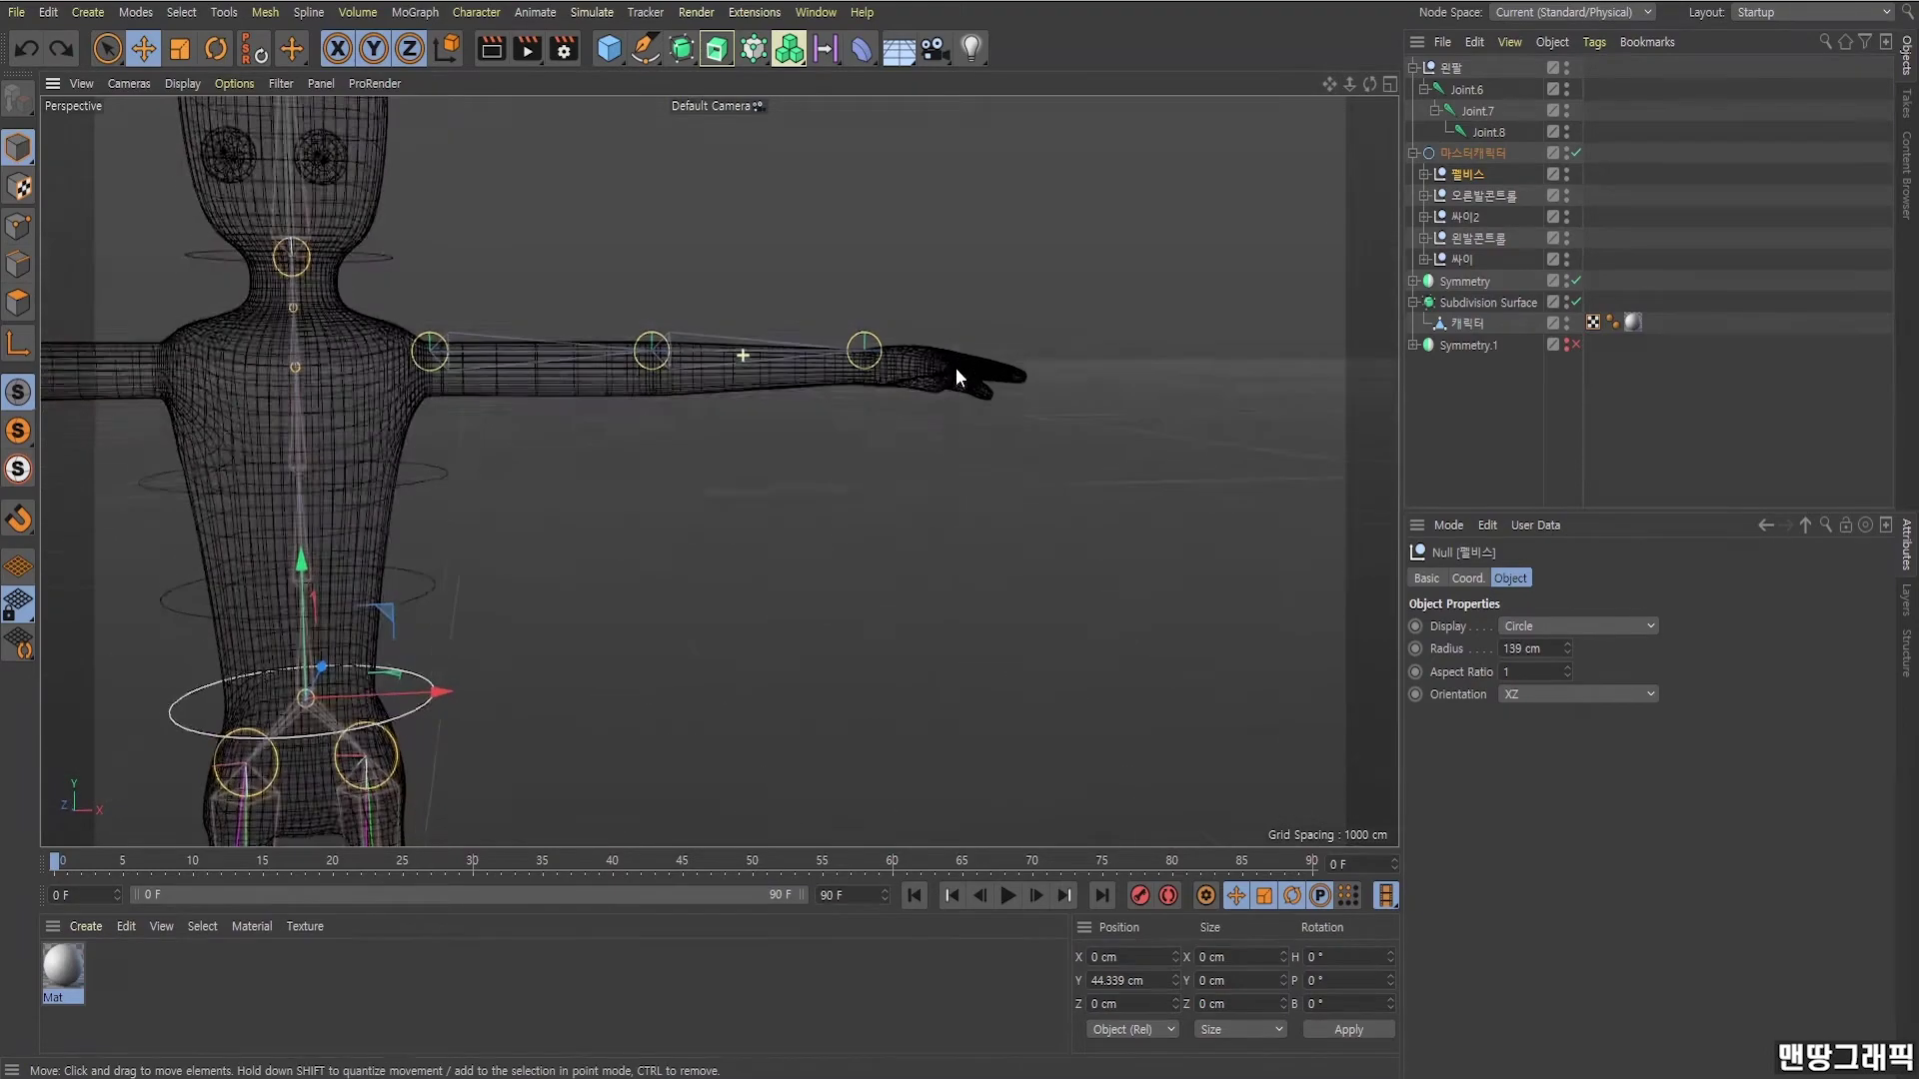
pyautogui.moveTo(956, 357)
pyautogui.keyDown('alt'); pyautogui.mouseDown()
pyautogui.moveTo(962, 563)
pyautogui.moveTo(919, 368)
pyautogui.moveTo(921, 550)
pyautogui.moveTo(898, 486)
pyautogui.moveTo(916, 375)
pyautogui.moveTo(945, 629)
pyautogui.moveTo(912, 501)
pyautogui.moveTo(922, 369)
pyautogui.mouseUp(); pyautogui.keyUp('alt')
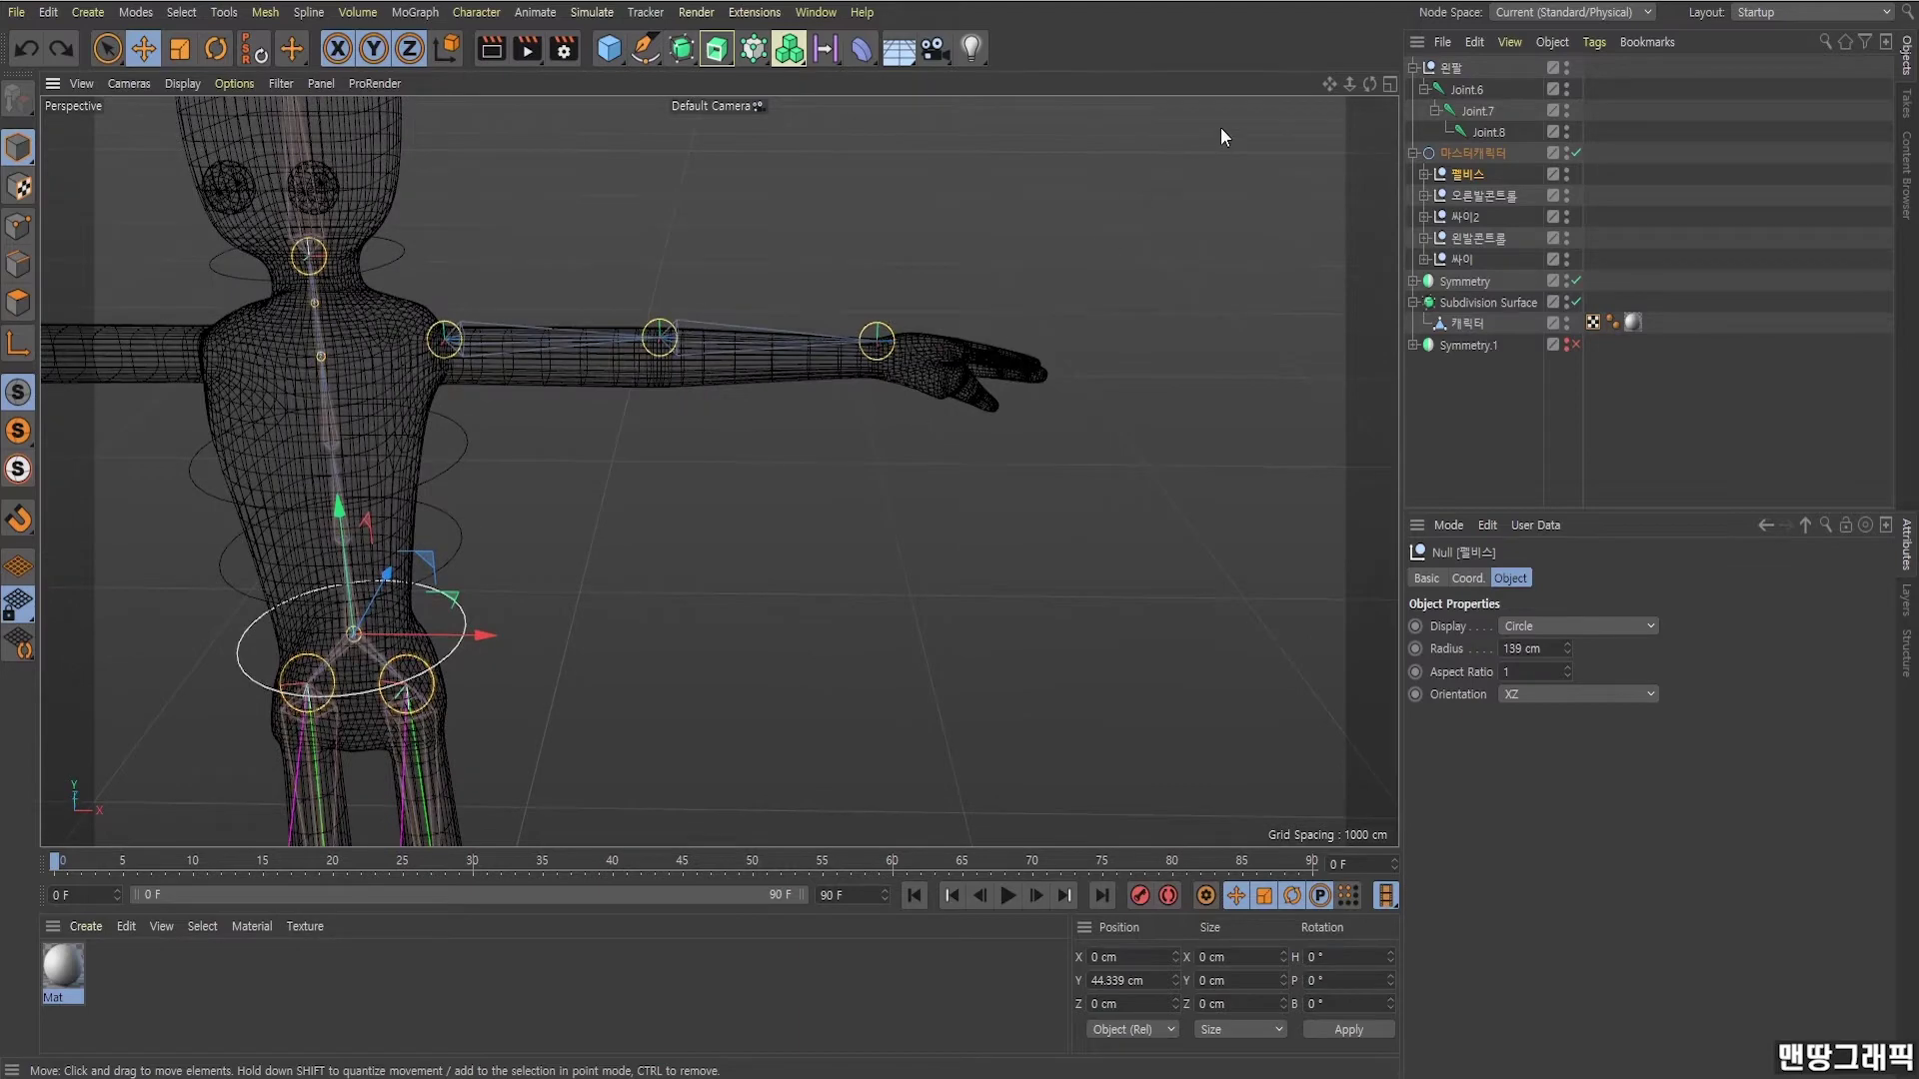
pyautogui.click(1449, 69)
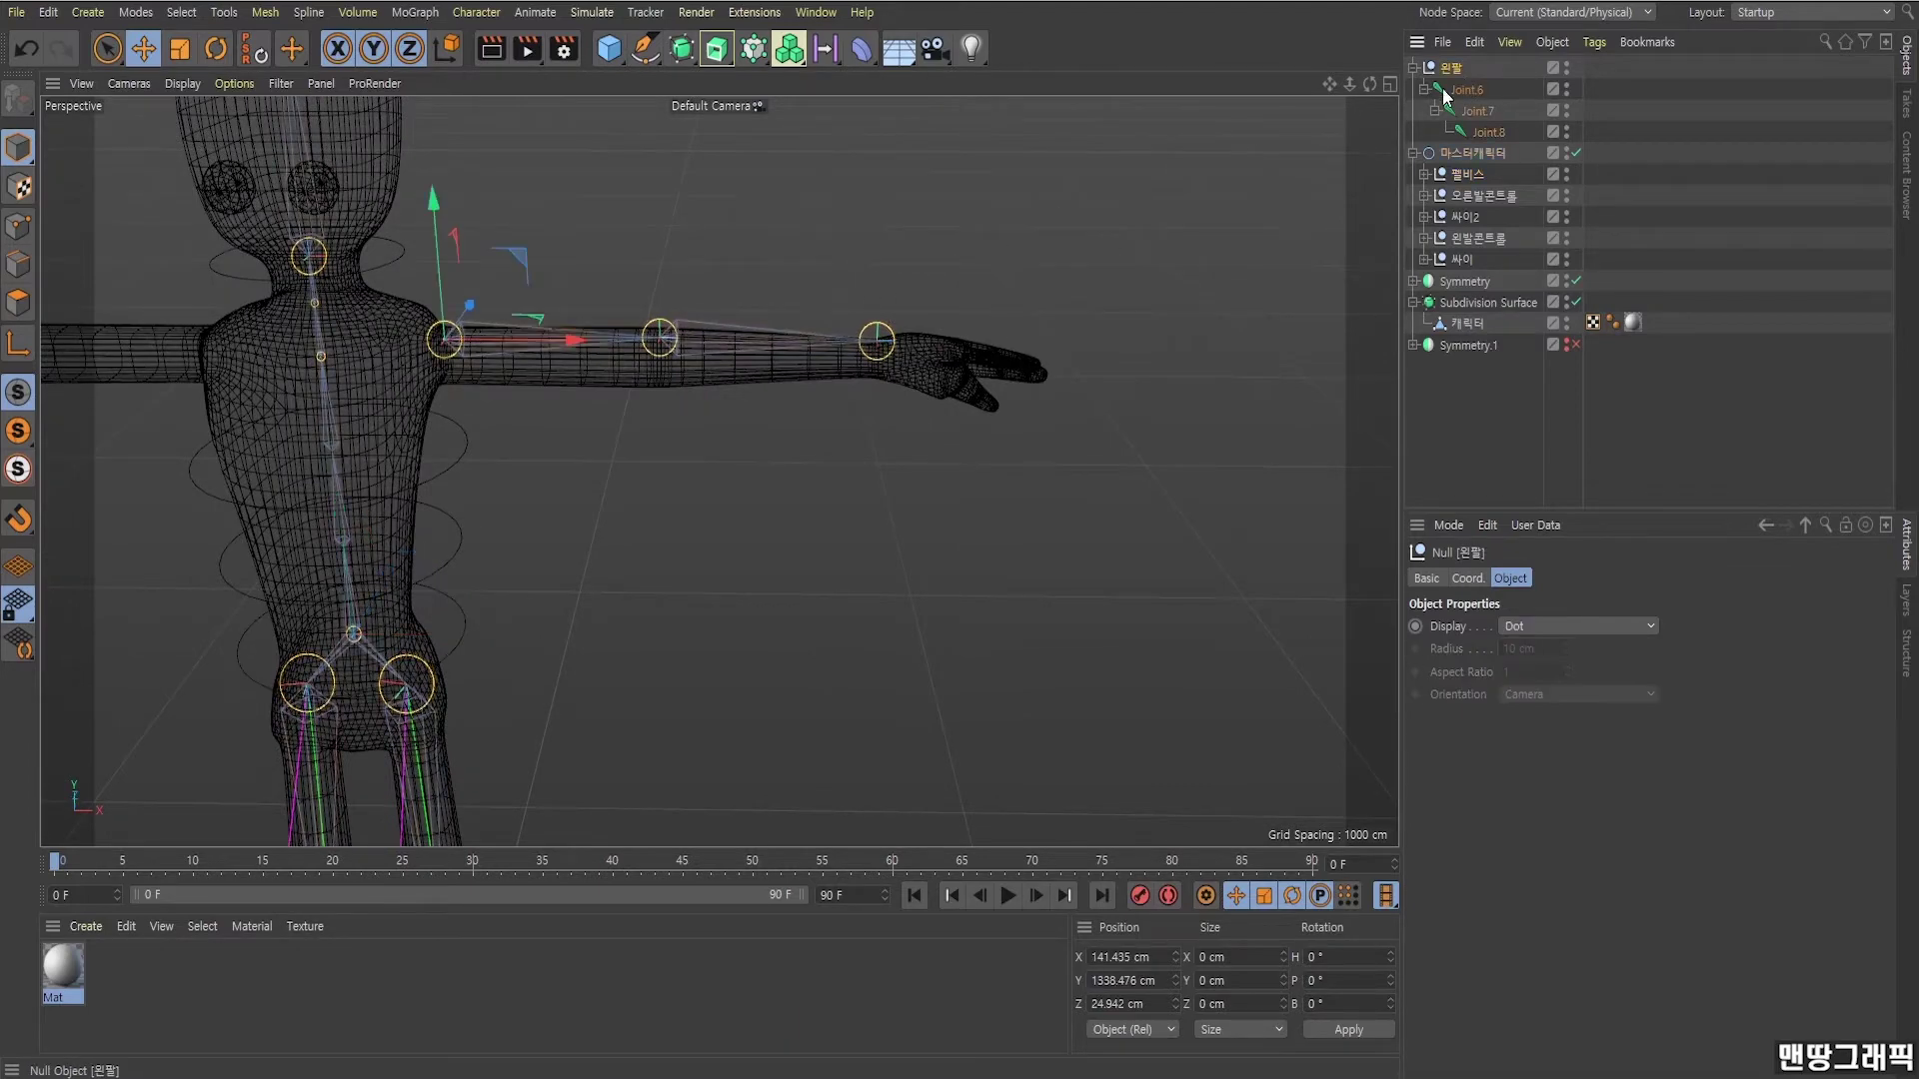
pyautogui.keyDown('alt'); pyautogui.moveTo(598, 318); pyautogui.dragTo(838, 356); pyautogui.keyUp('alt')
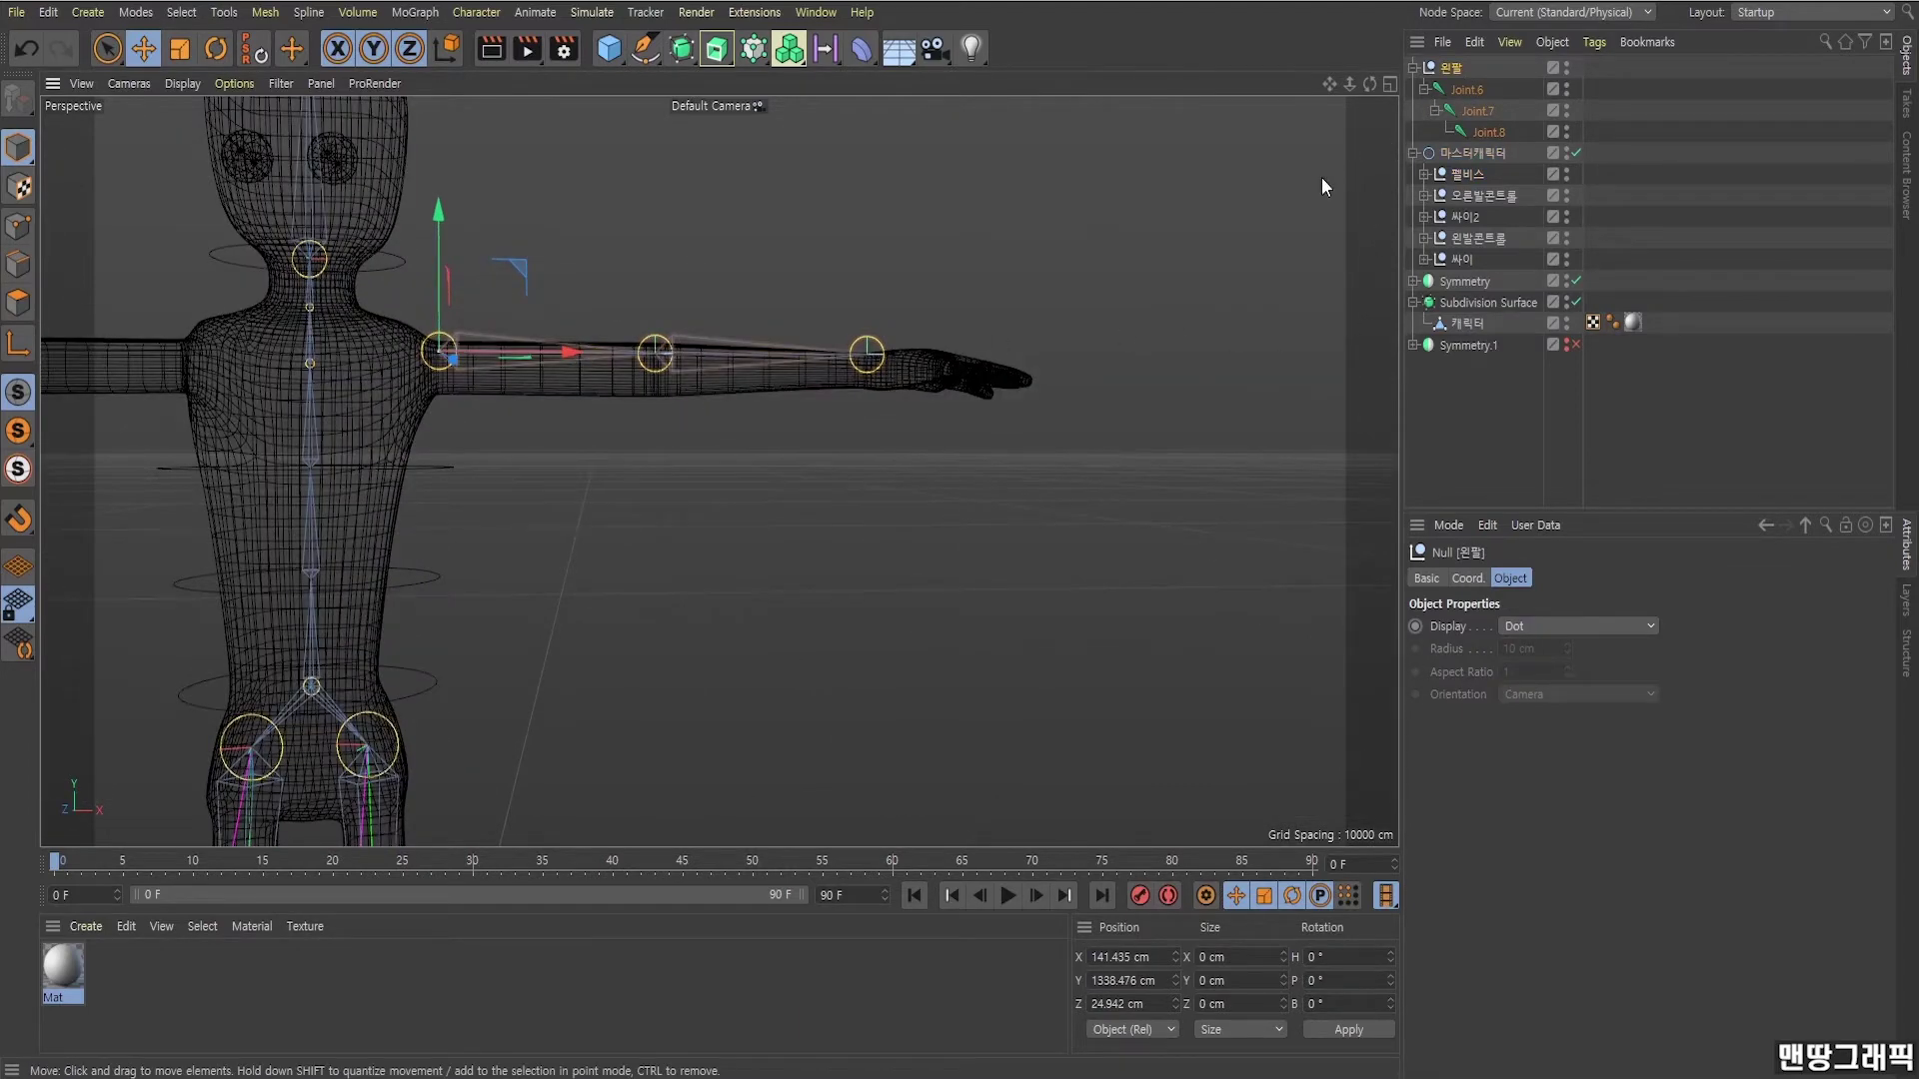
pyautogui.click(1389, 83)
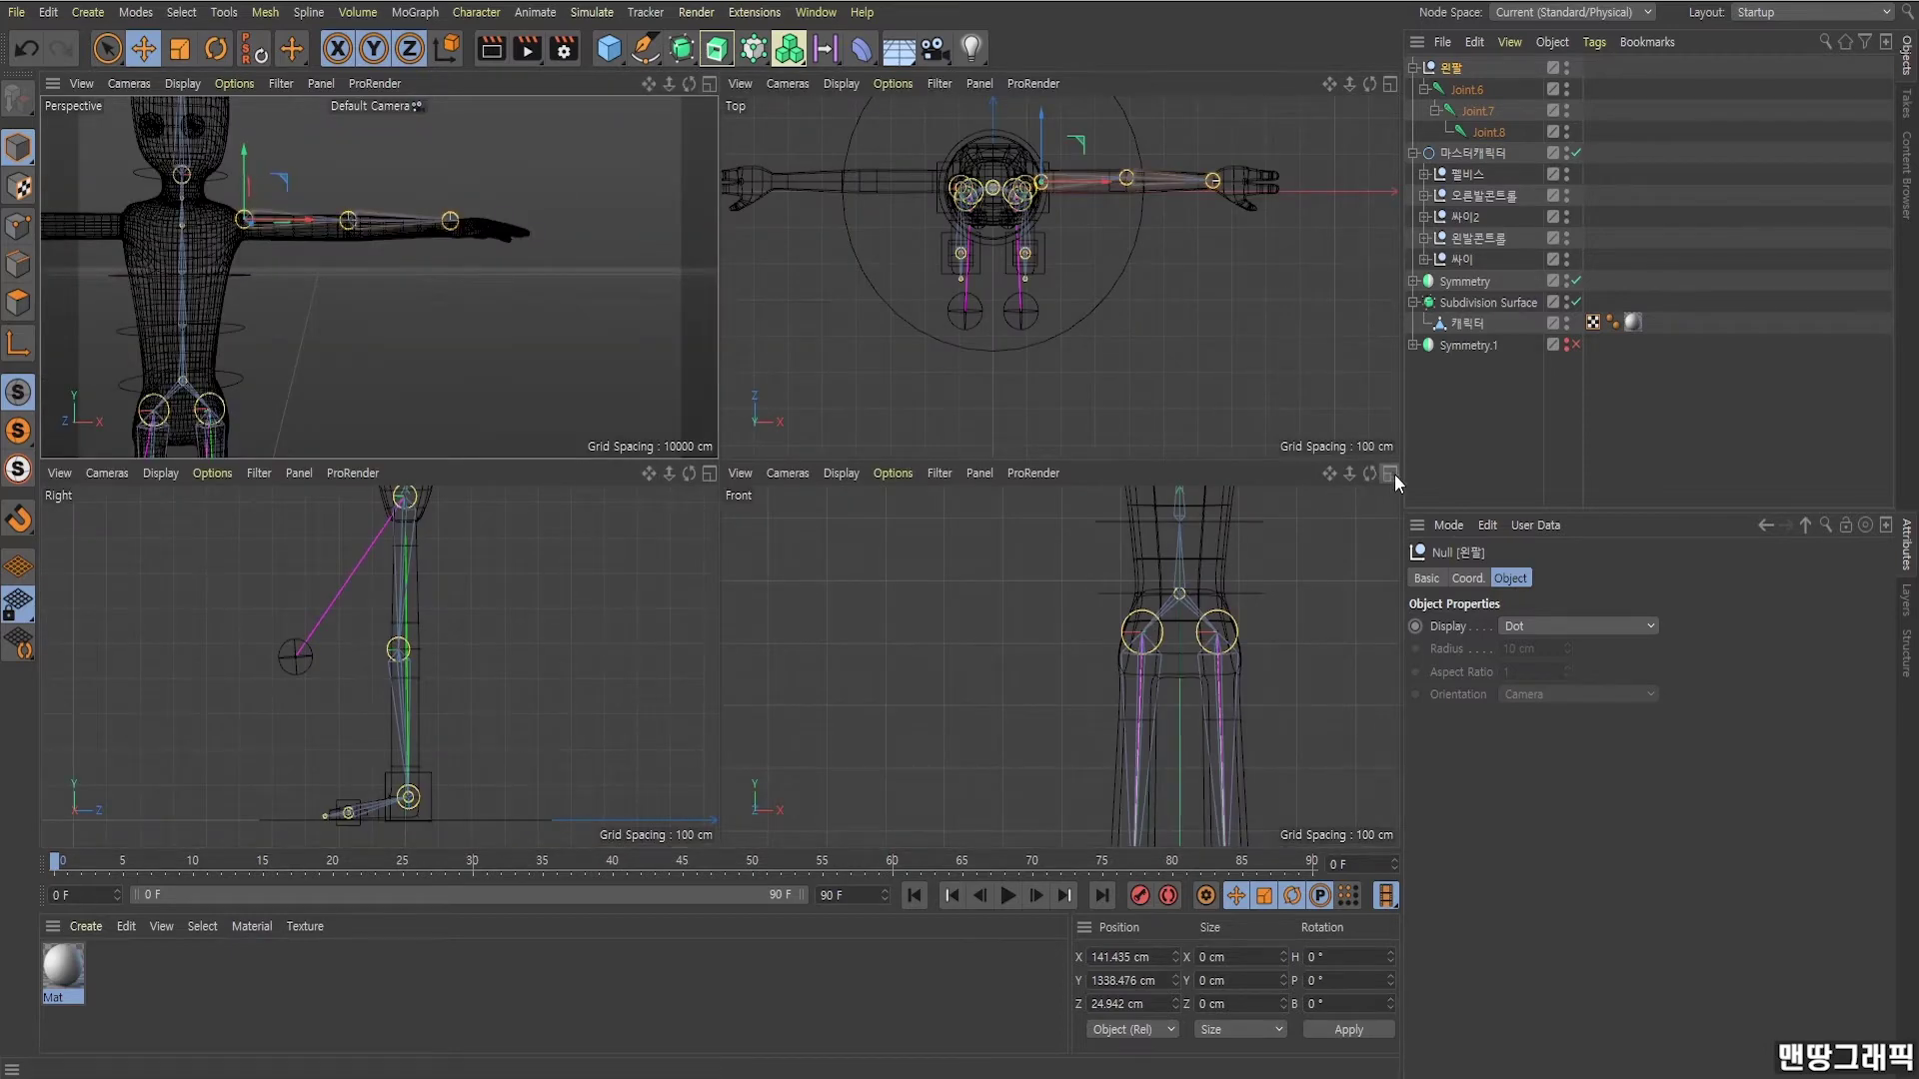
# Lower the 왼팔 arm rig in the Front view so it fits inside the arm.
pyautogui.scroll(-3, 1050, 619)
pyautogui.scroll(2, 1049, 600)
pyautogui.scroll(3, 1052, 560)
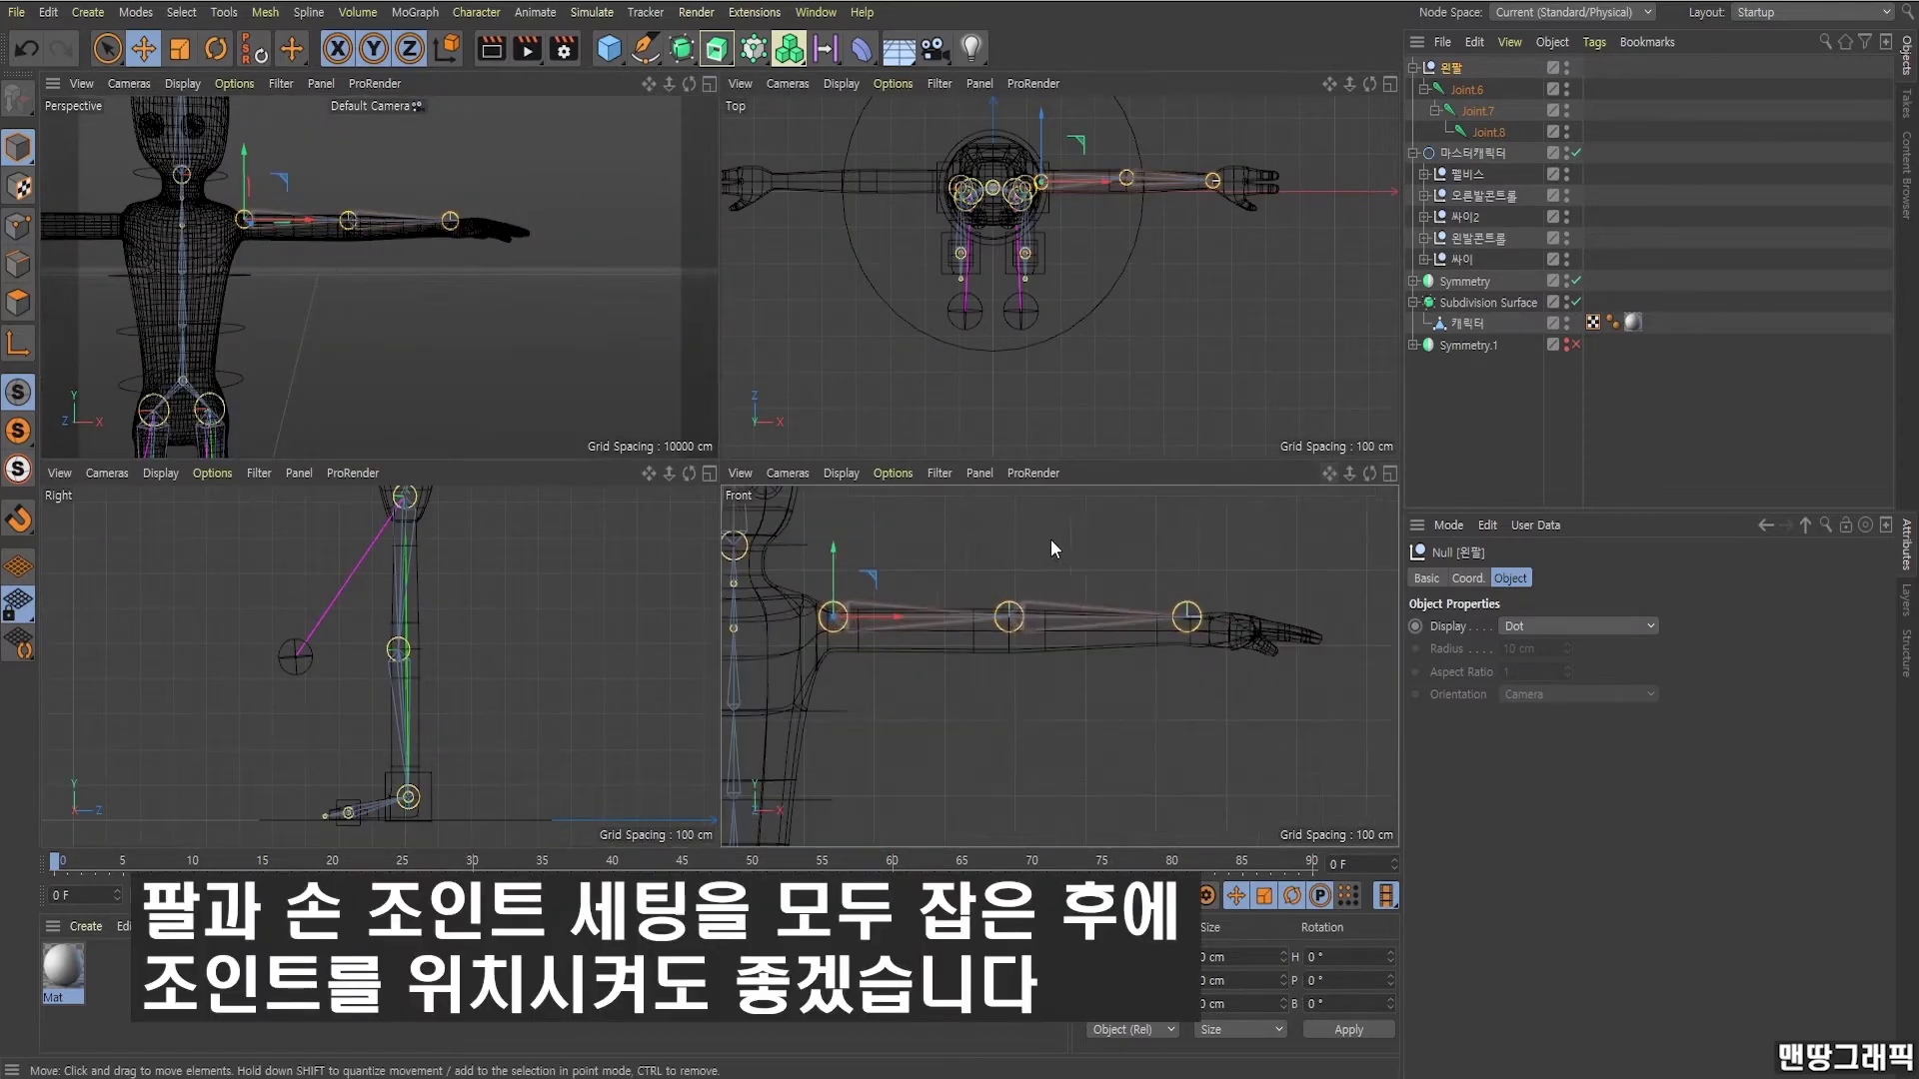
pyautogui.scroll(2, 979, 565)
pyautogui.moveTo(804, 573); pyautogui.dragTo(794, 586)
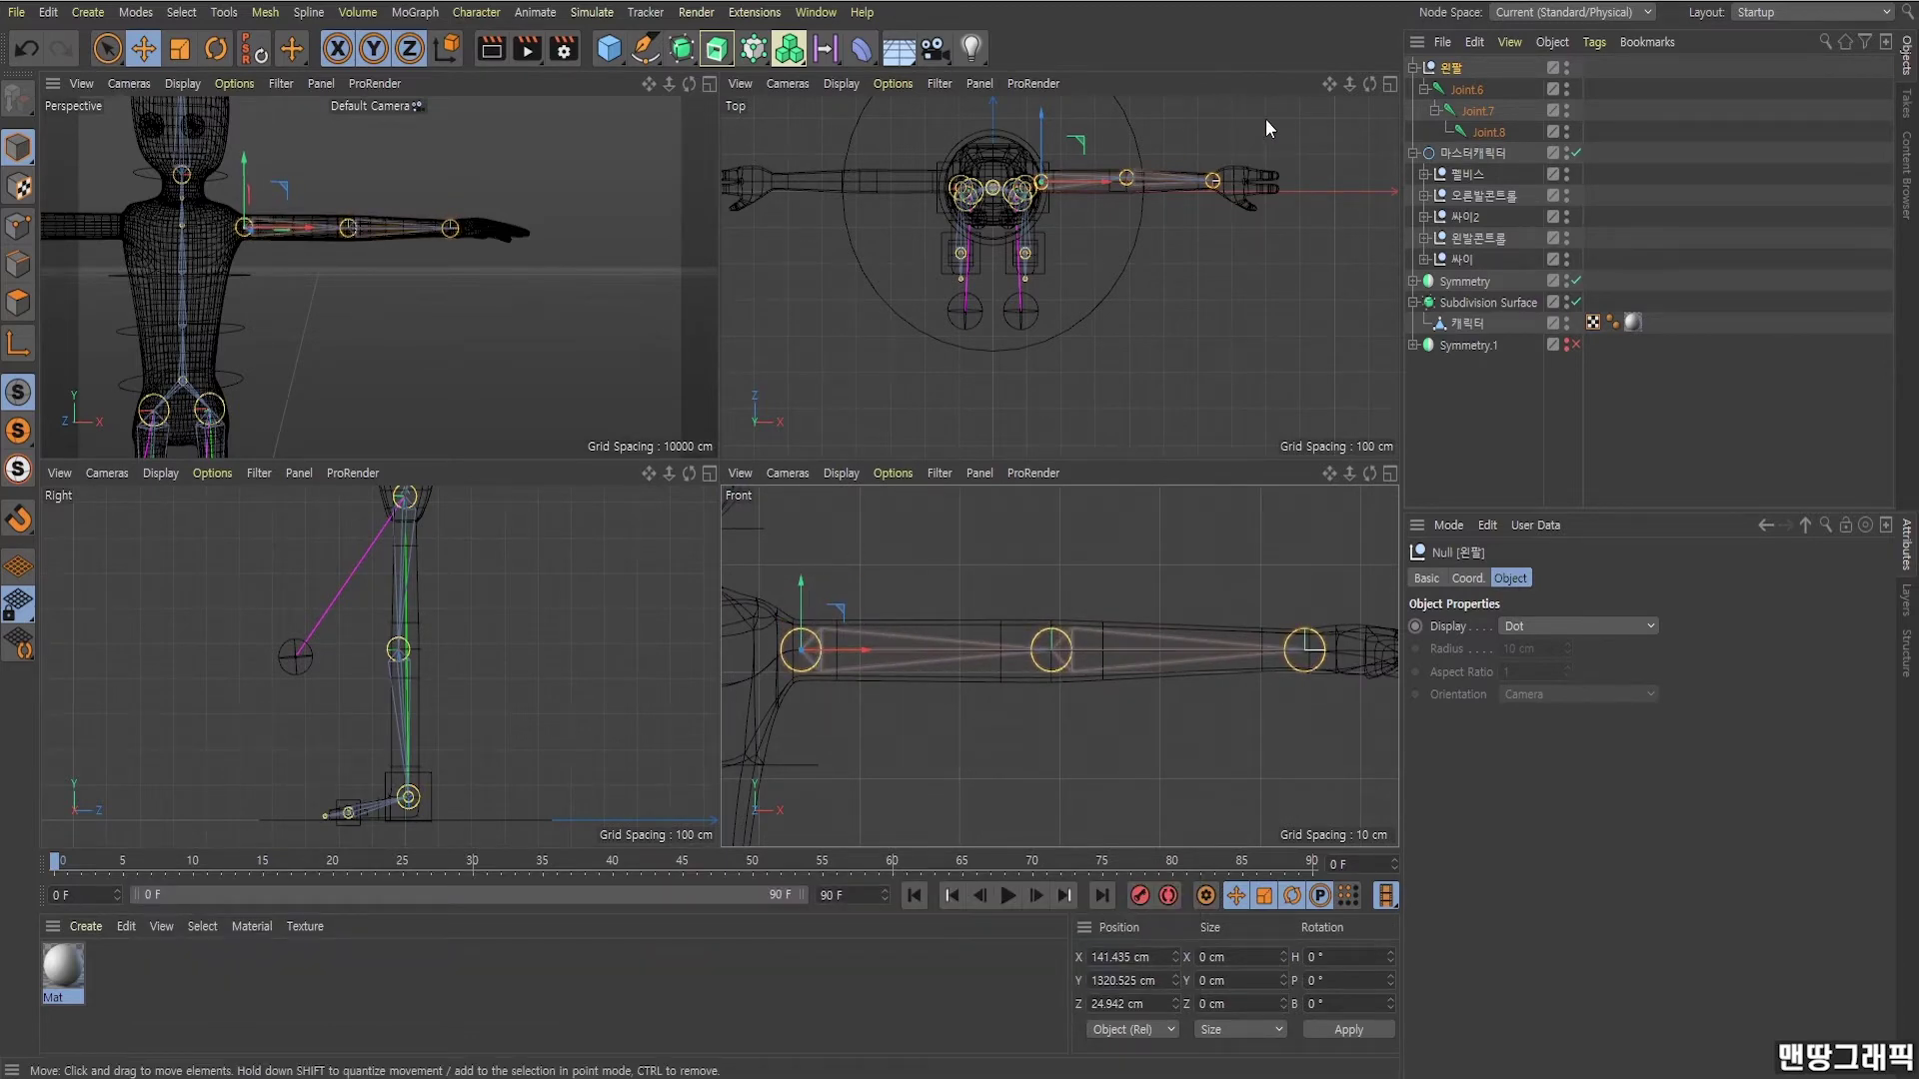
# In the maximized Top view, slide wrist joint Joint.8 along Z to about 256.7 cm.
pyautogui.click(1389, 84)
pyautogui.scroll(3, 1119, 210)
pyautogui.scroll(2, 1120, 210)
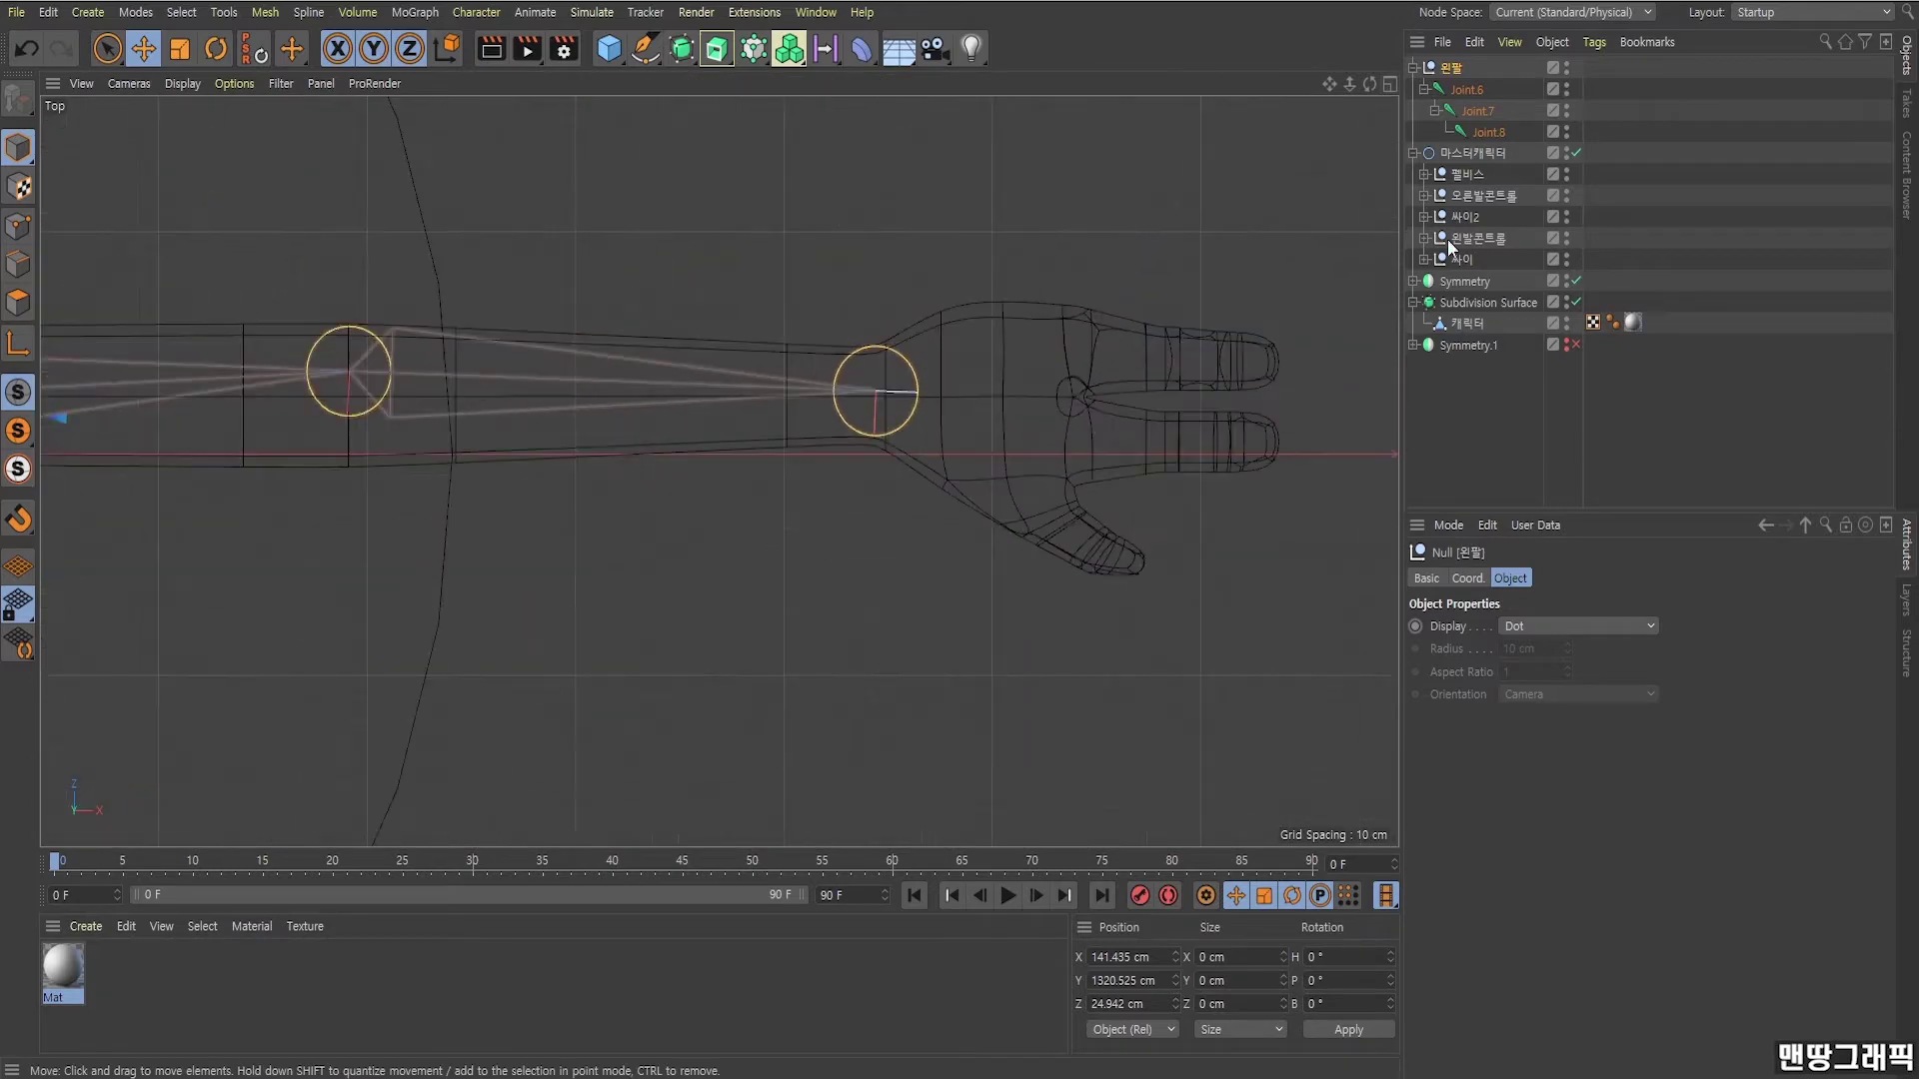
pyautogui.click(943, 283)
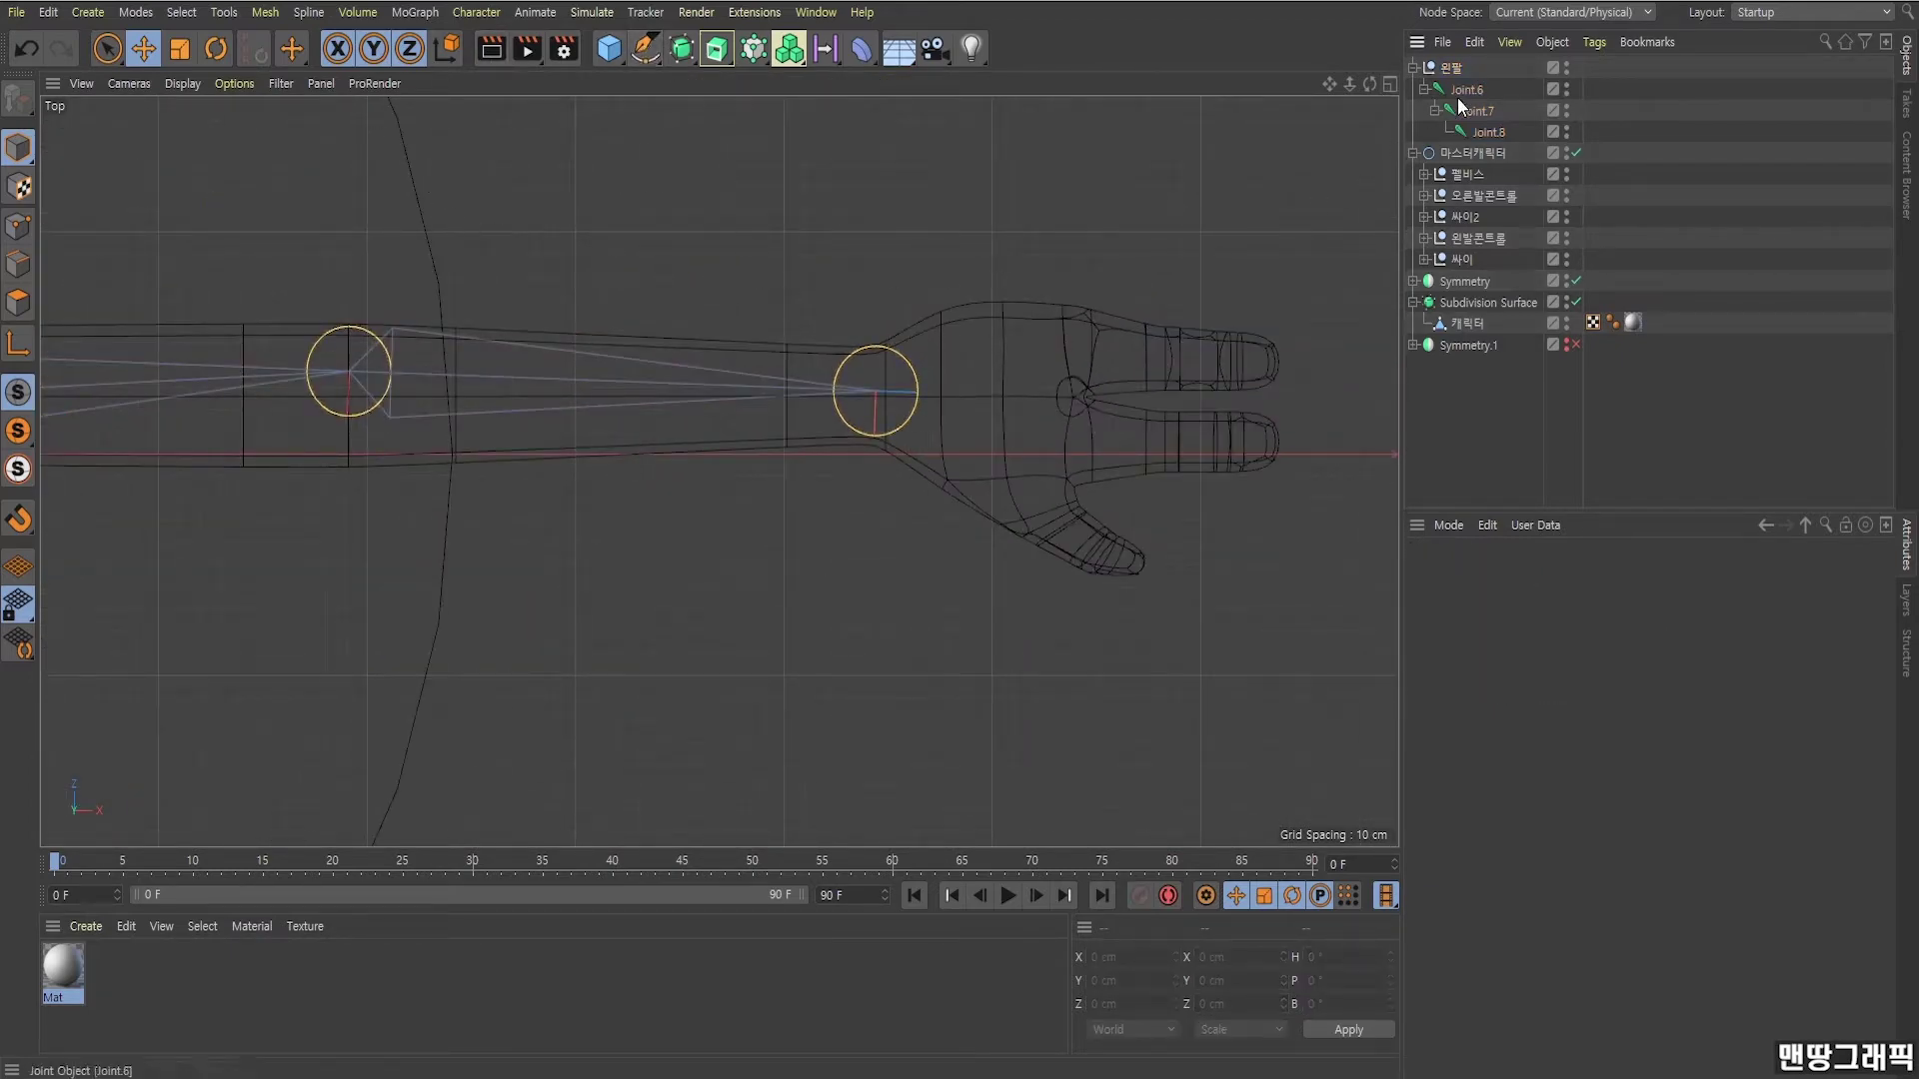
pyautogui.click(1486, 133)
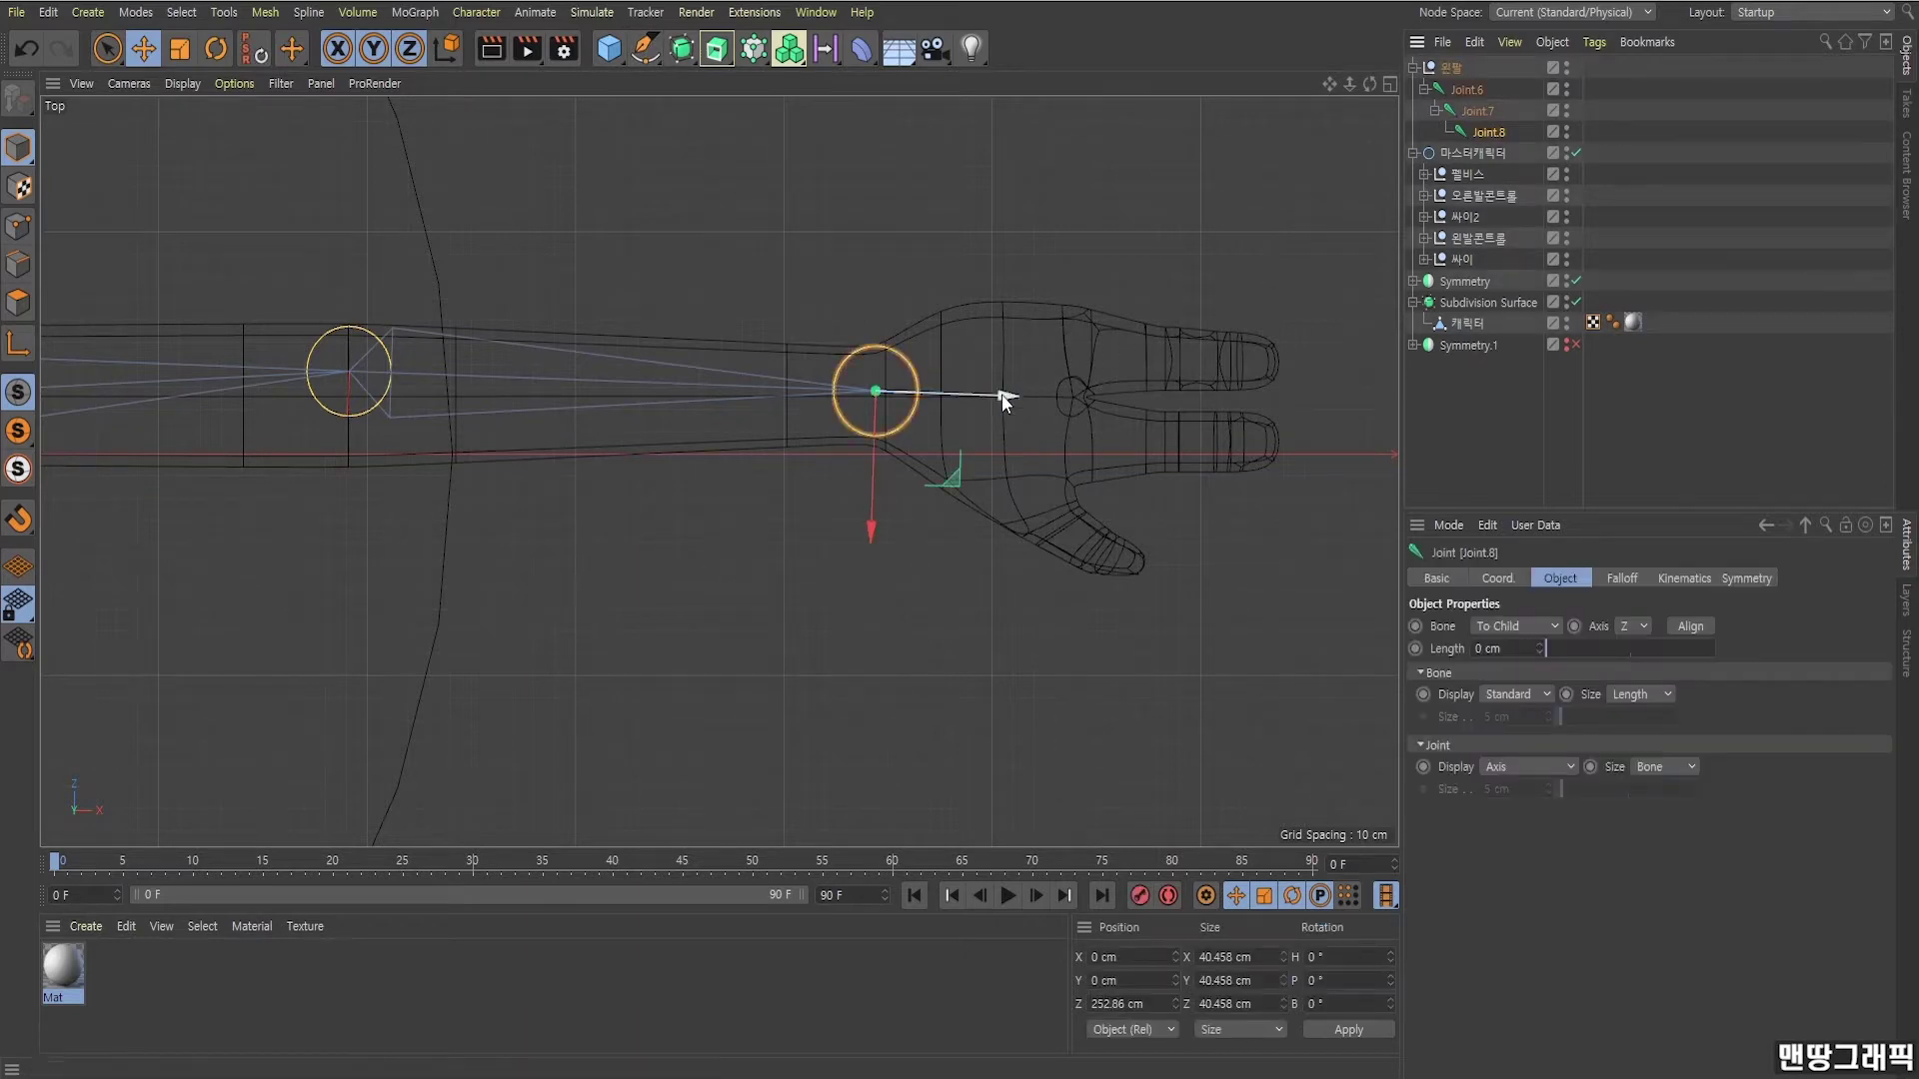
pyautogui.moveTo(1002, 398); pyautogui.dragTo(1010, 398)
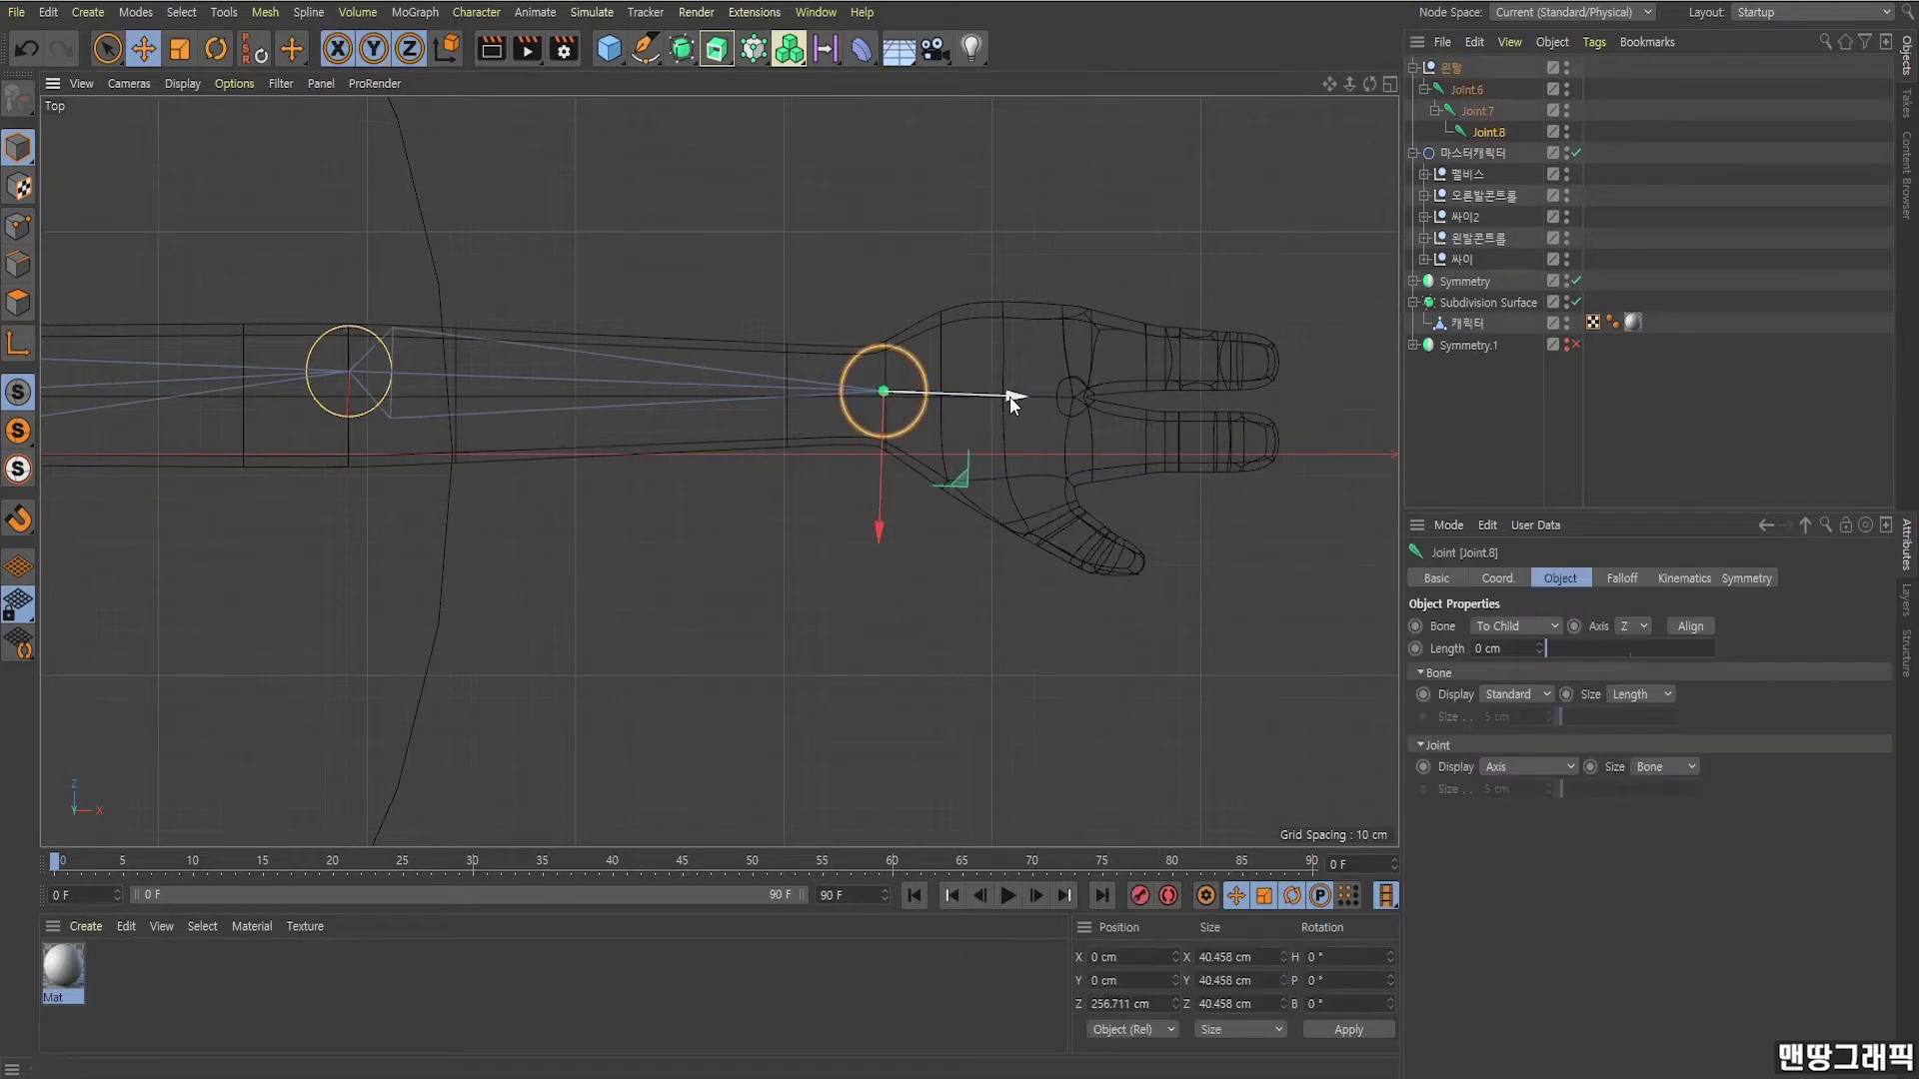
pyautogui.click(1366, 124)
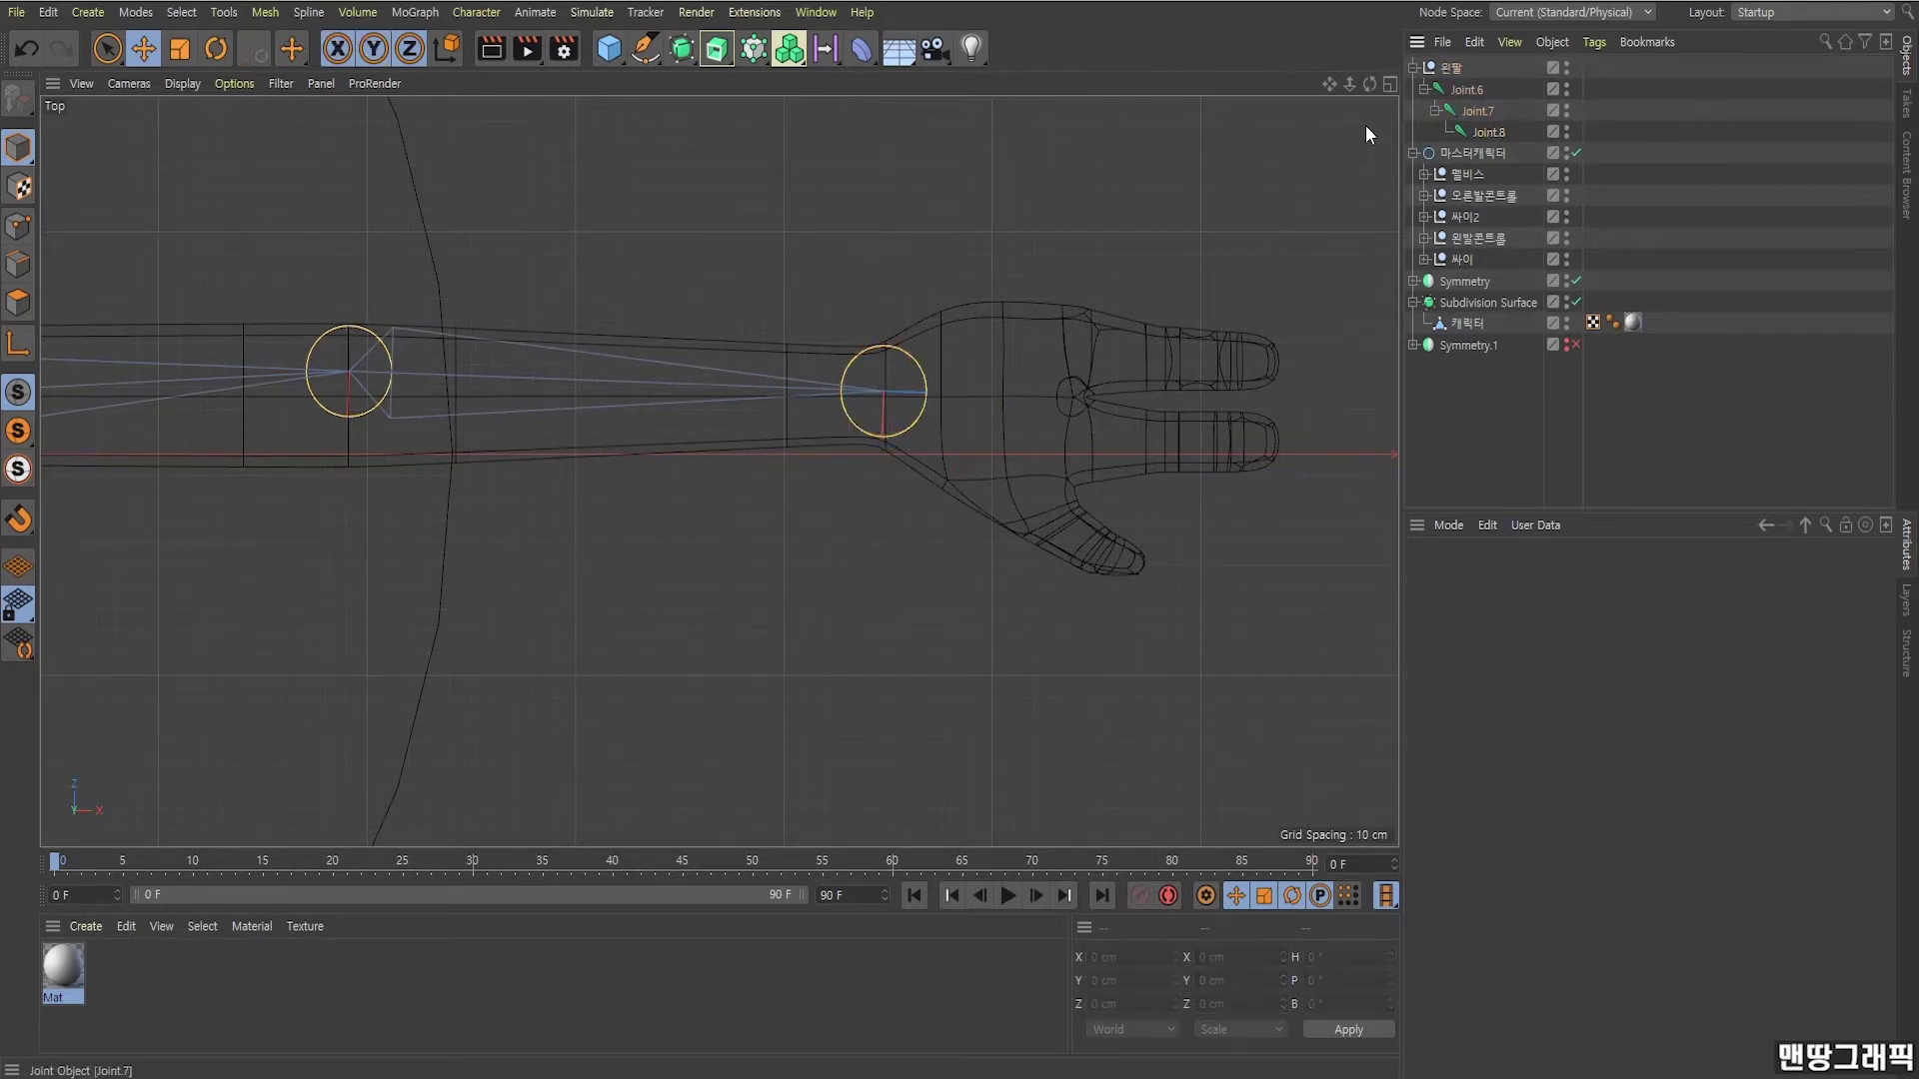
# With the Joint Tool, draw four joints from the palm to the thumb tip.
pyautogui.click(496, 14)
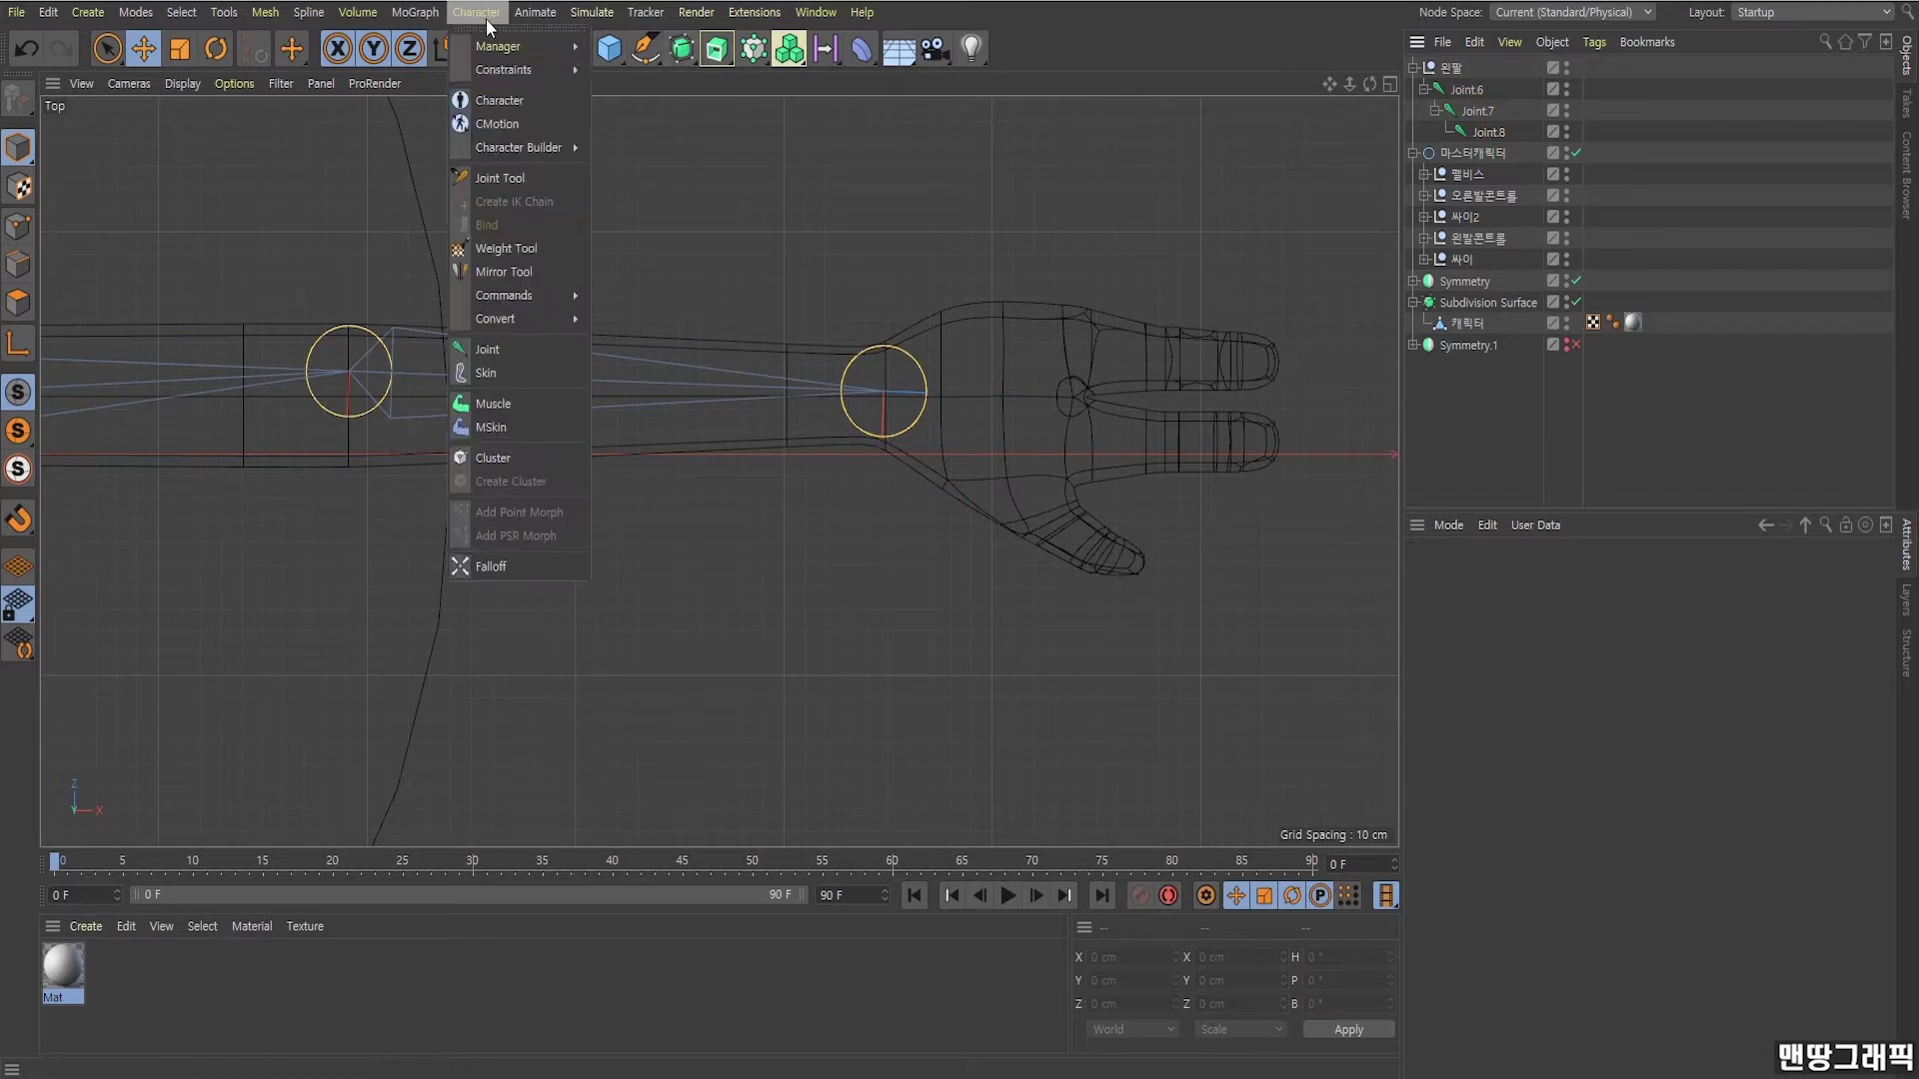
pyautogui.click(490, 177)
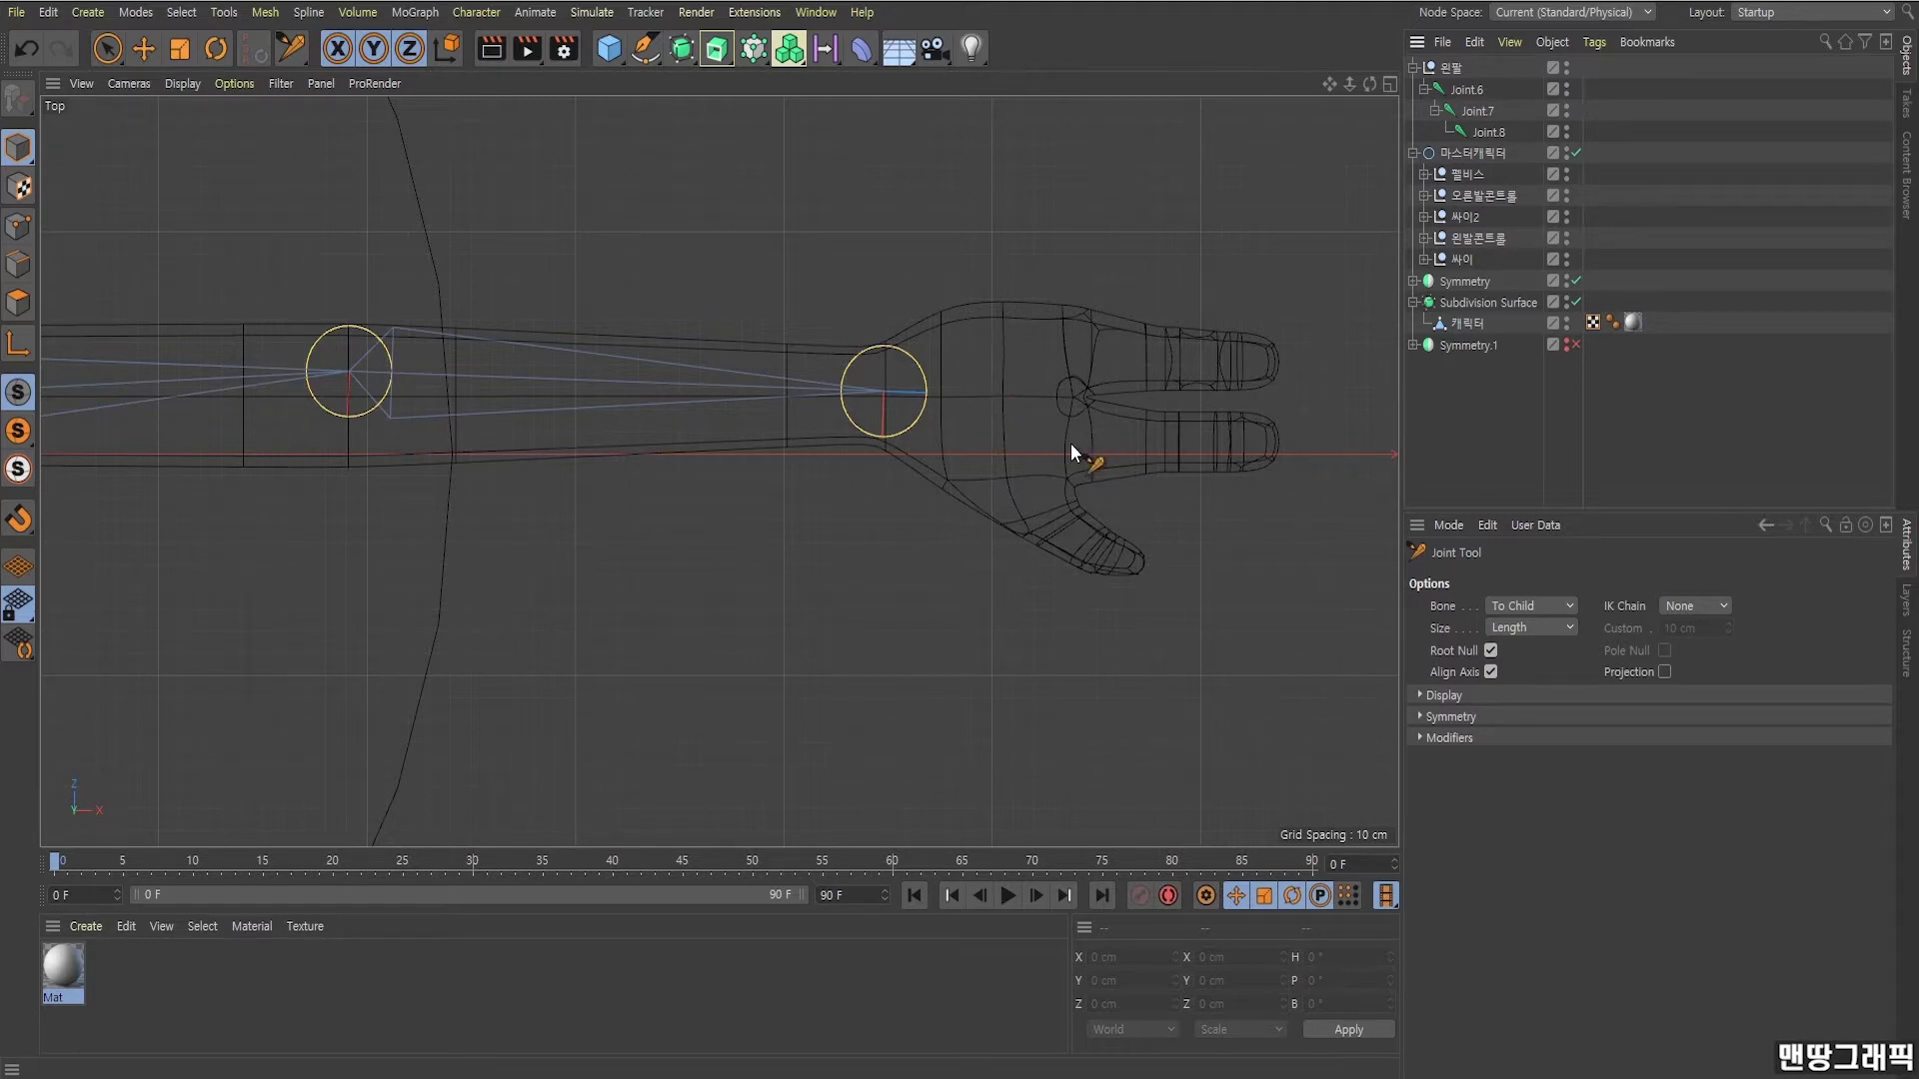
pyautogui.keyDown('ctrl'); pyautogui.click(1001, 475); pyautogui.keyUp('ctrl')
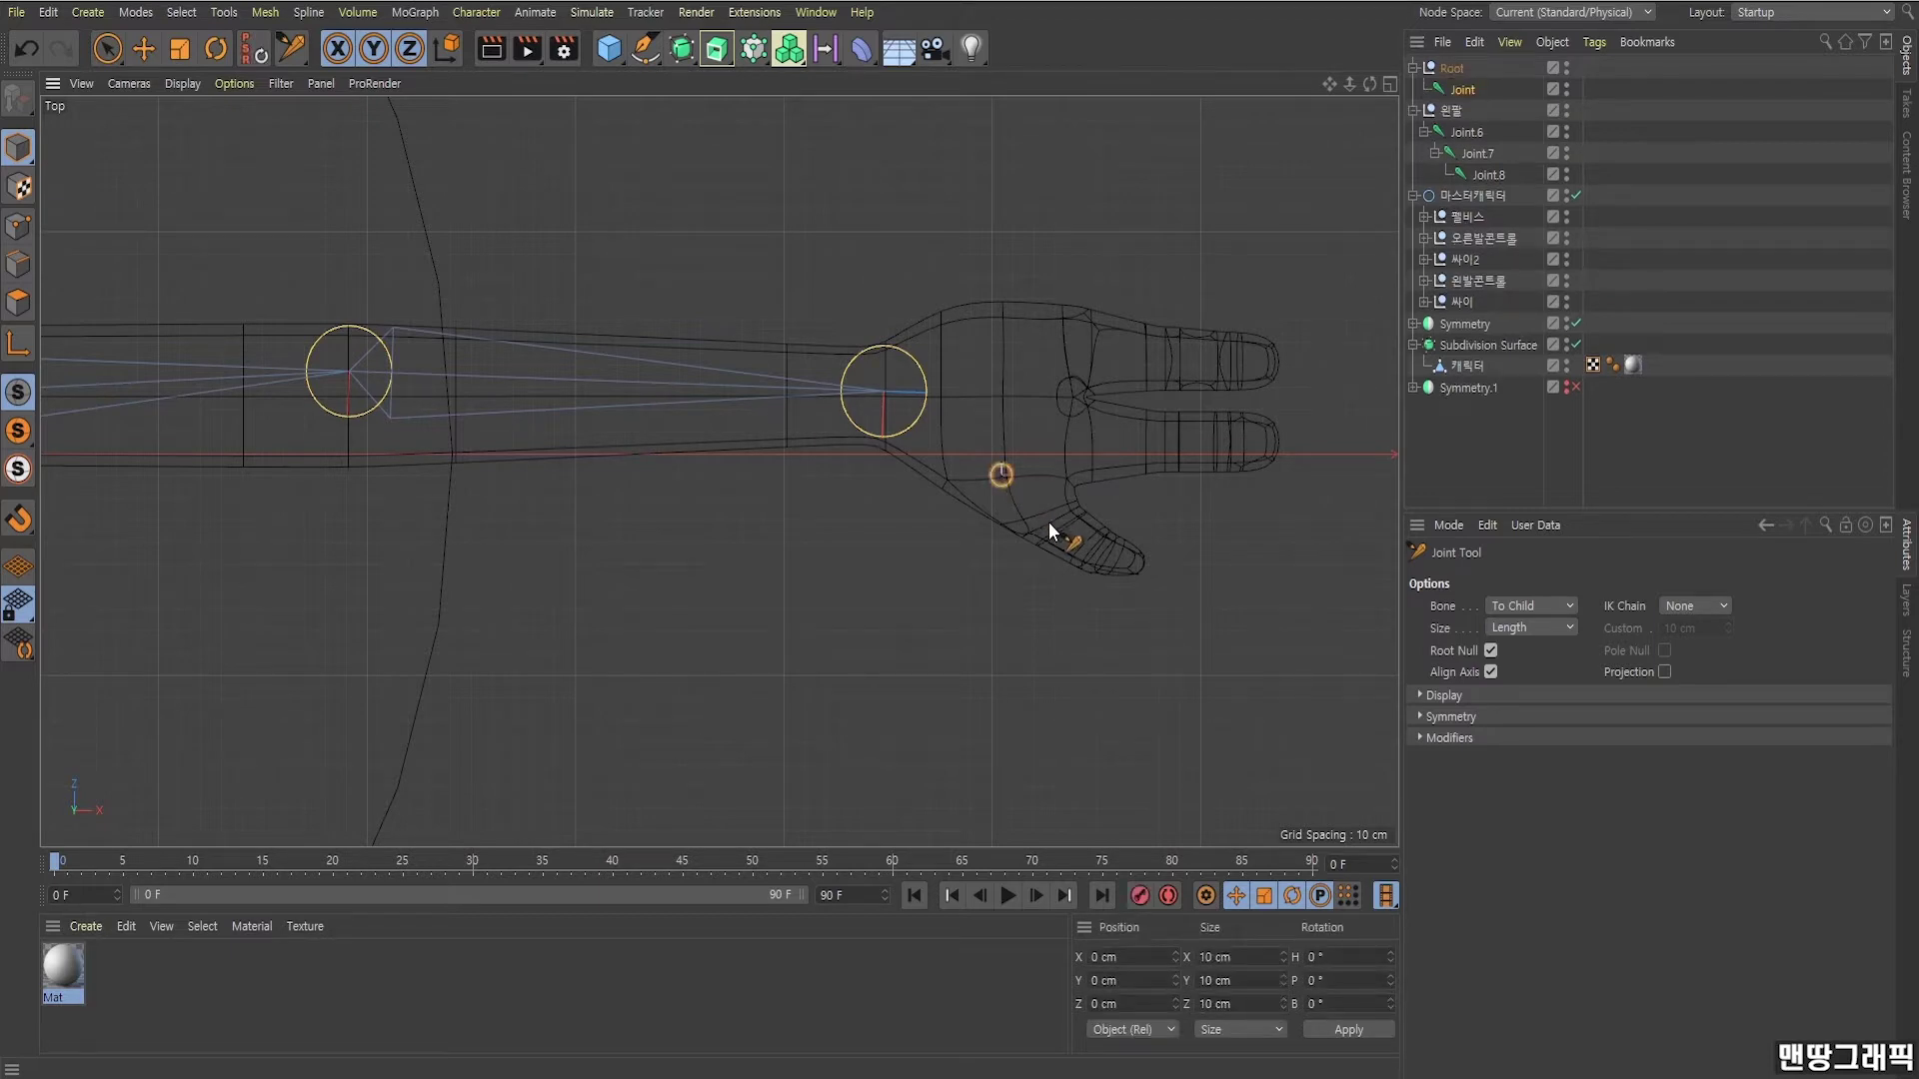
pyautogui.keyDown('ctrl'); pyautogui.click(1056, 524); pyautogui.keyUp('ctrl')
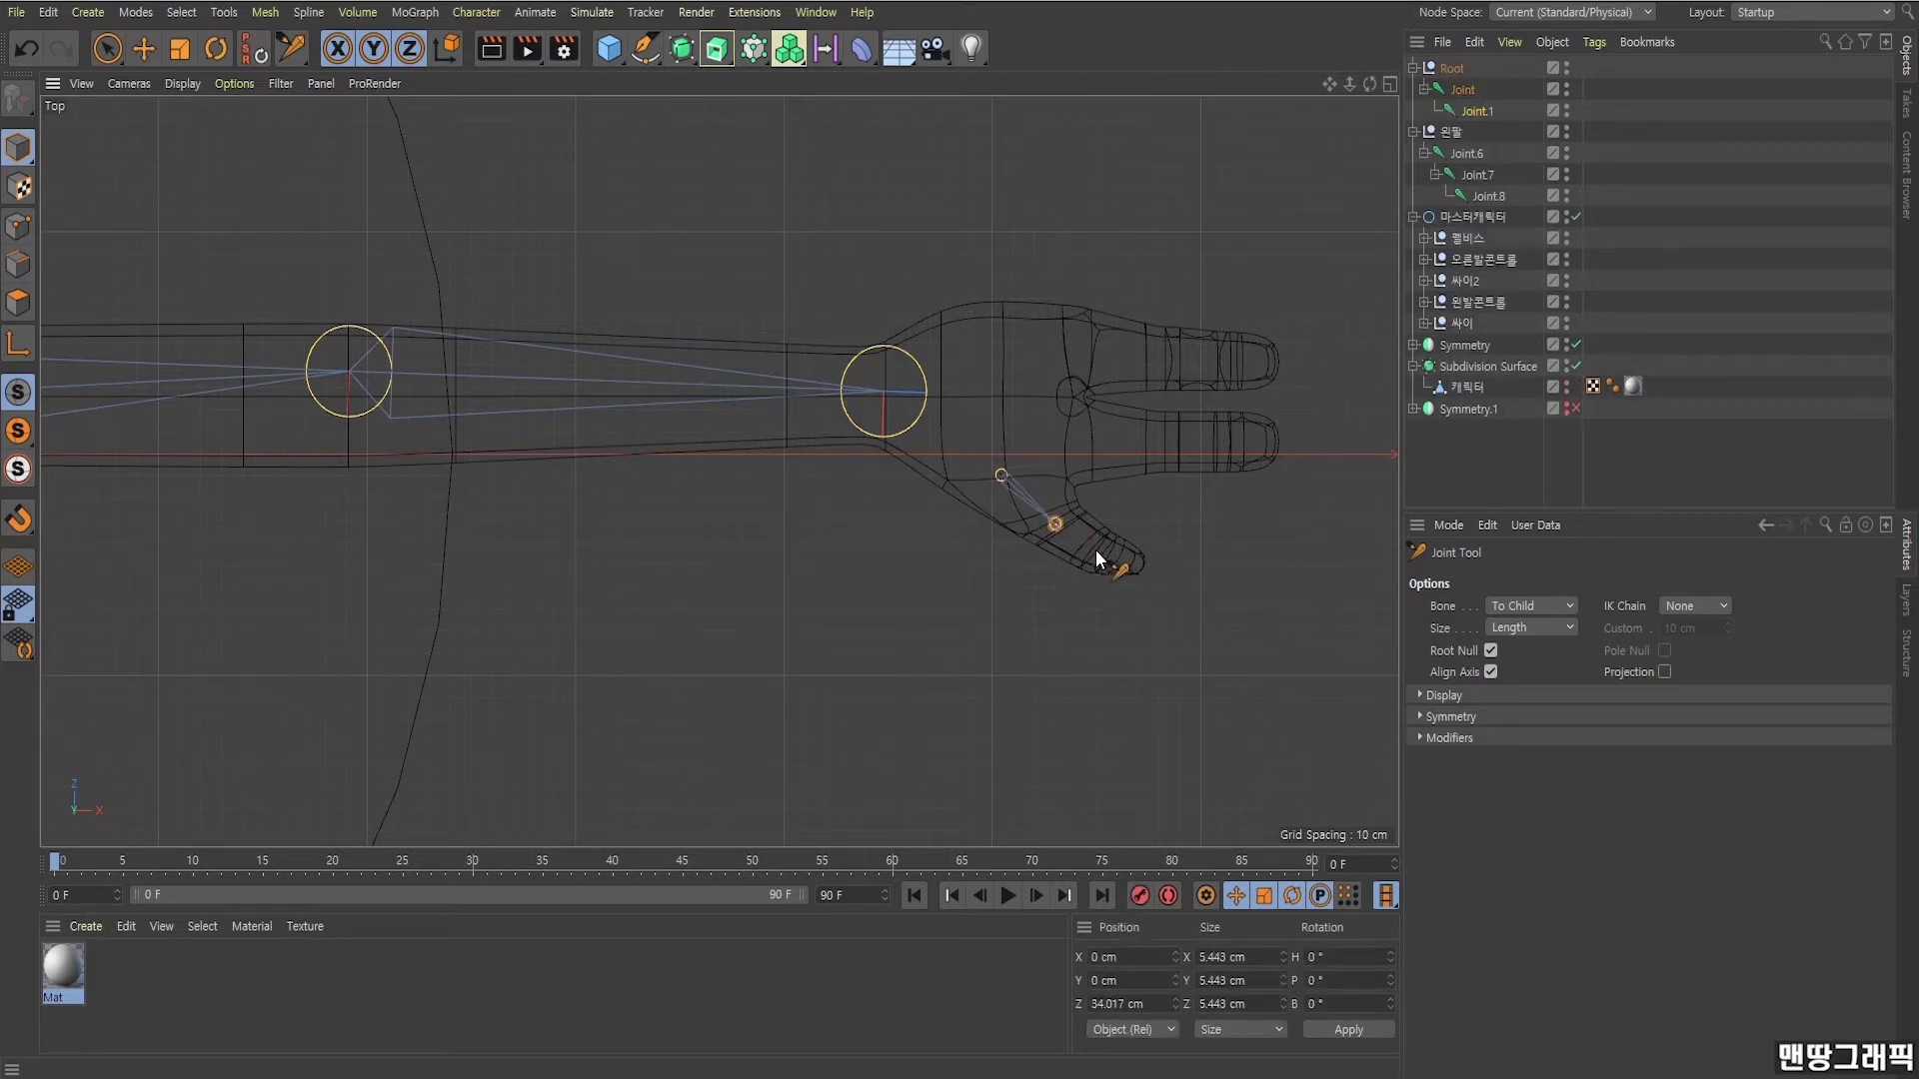
pyautogui.keyDown('ctrl'); pyautogui.click(1097, 550); pyautogui.keyUp('ctrl')
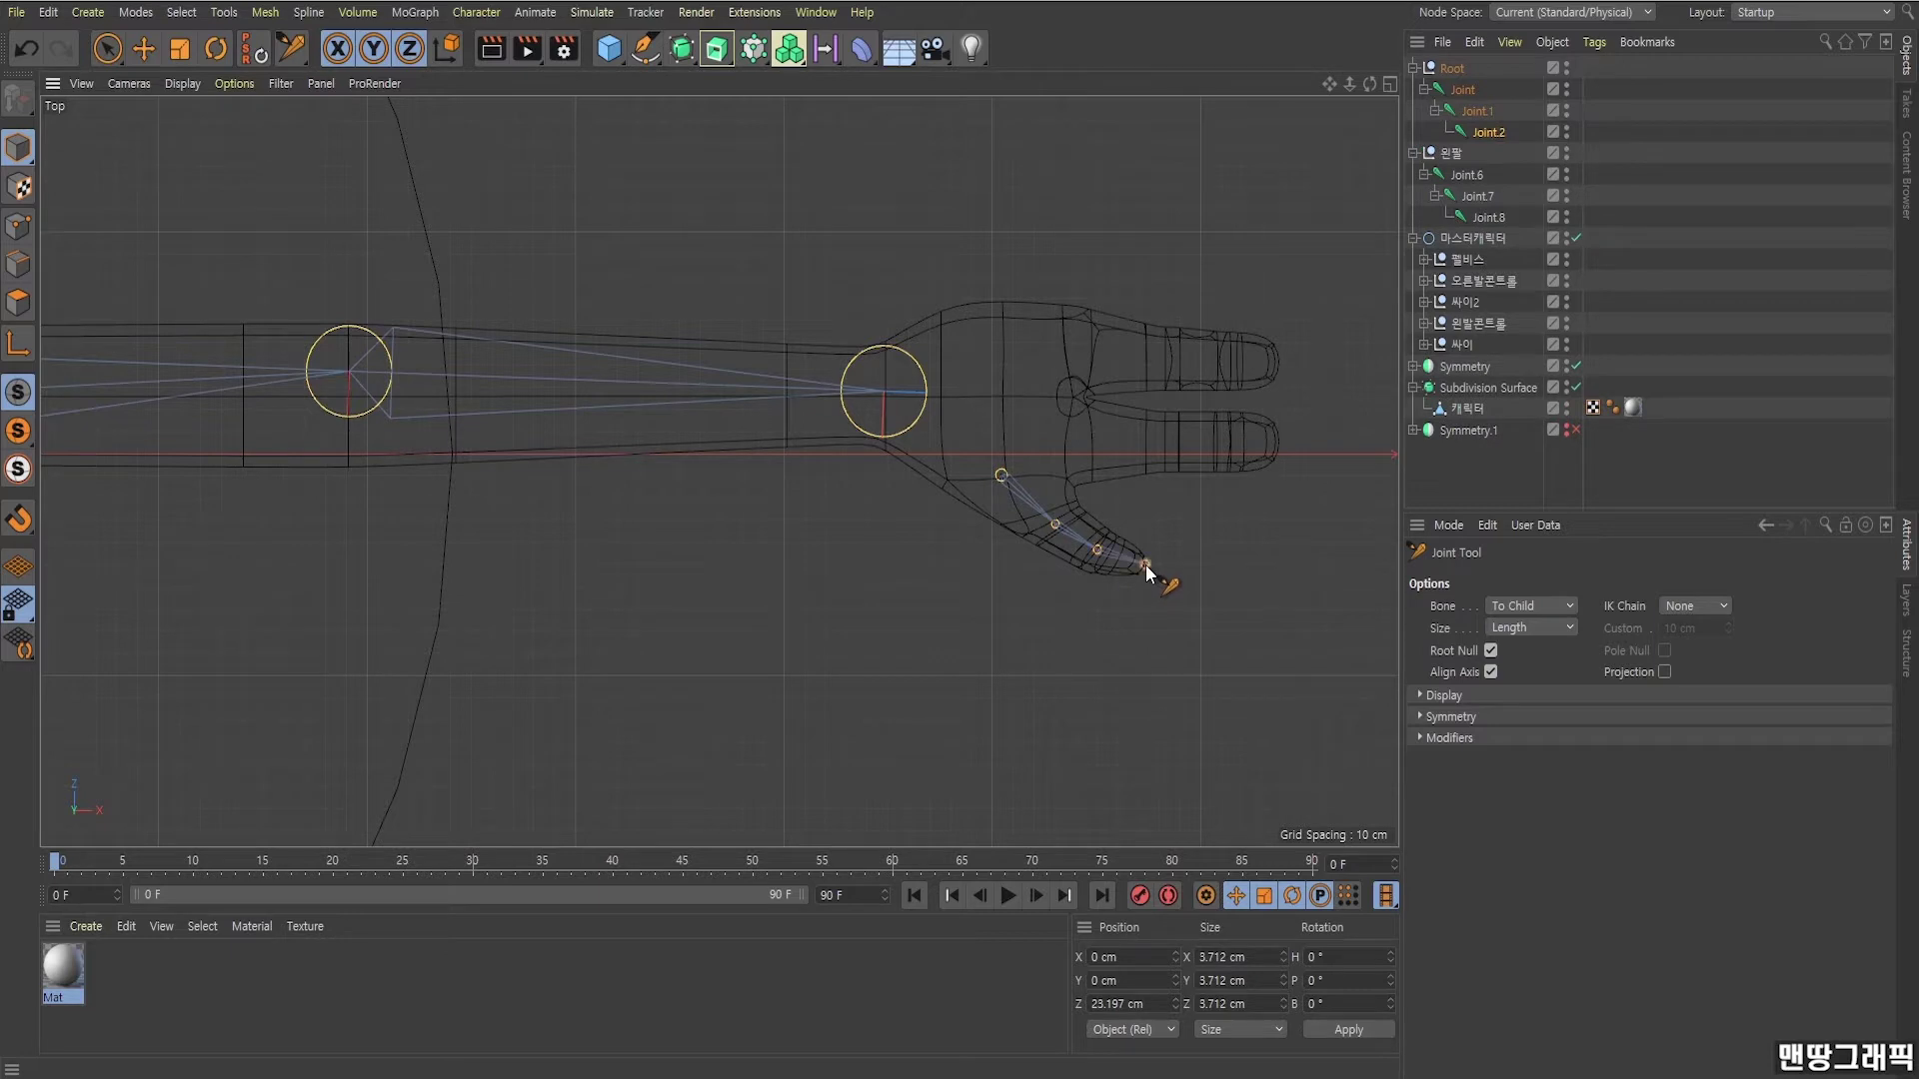
pyautogui.keyDown('ctrl'); pyautogui.click(1145, 566); pyautogui.keyUp('ctrl')
pyautogui.click(1669, 275)
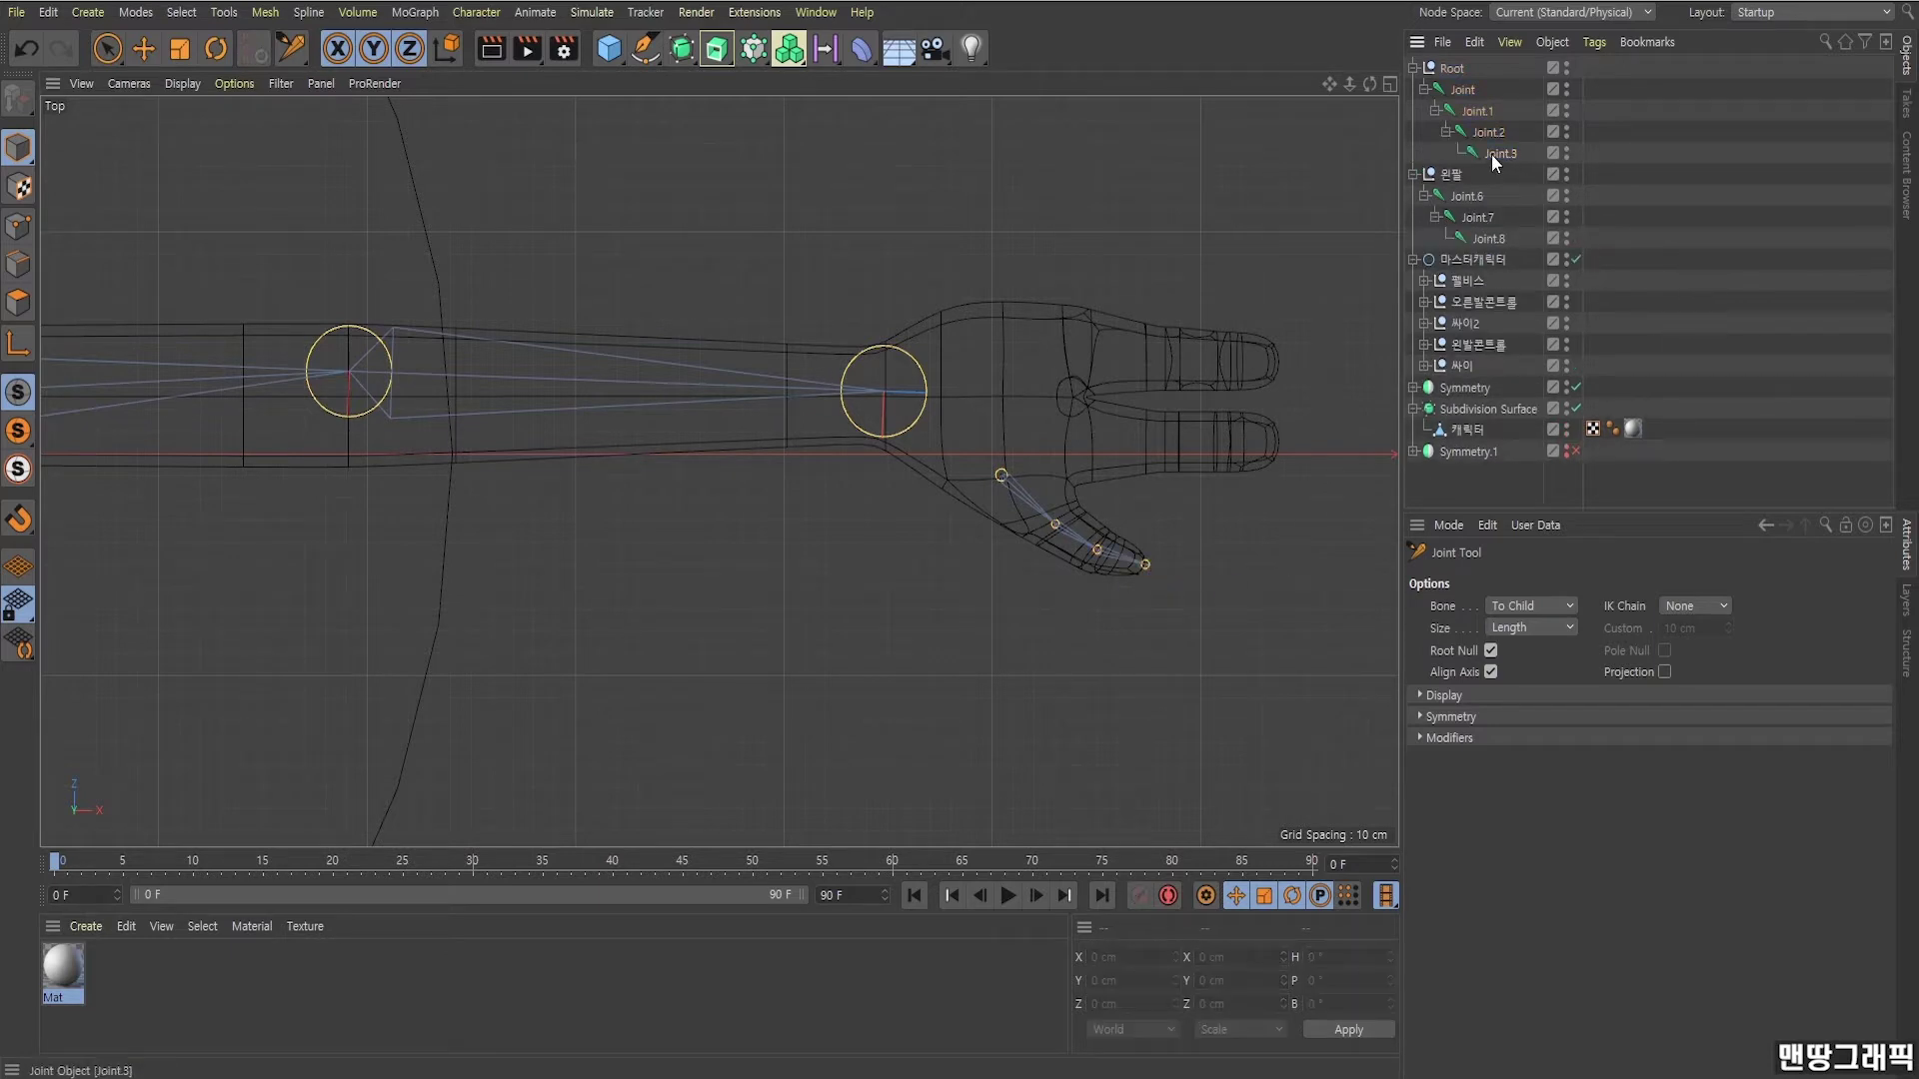
# Rename the thumb chain's first joint to 엄지.
pyautogui.doubleClick(1461, 90)
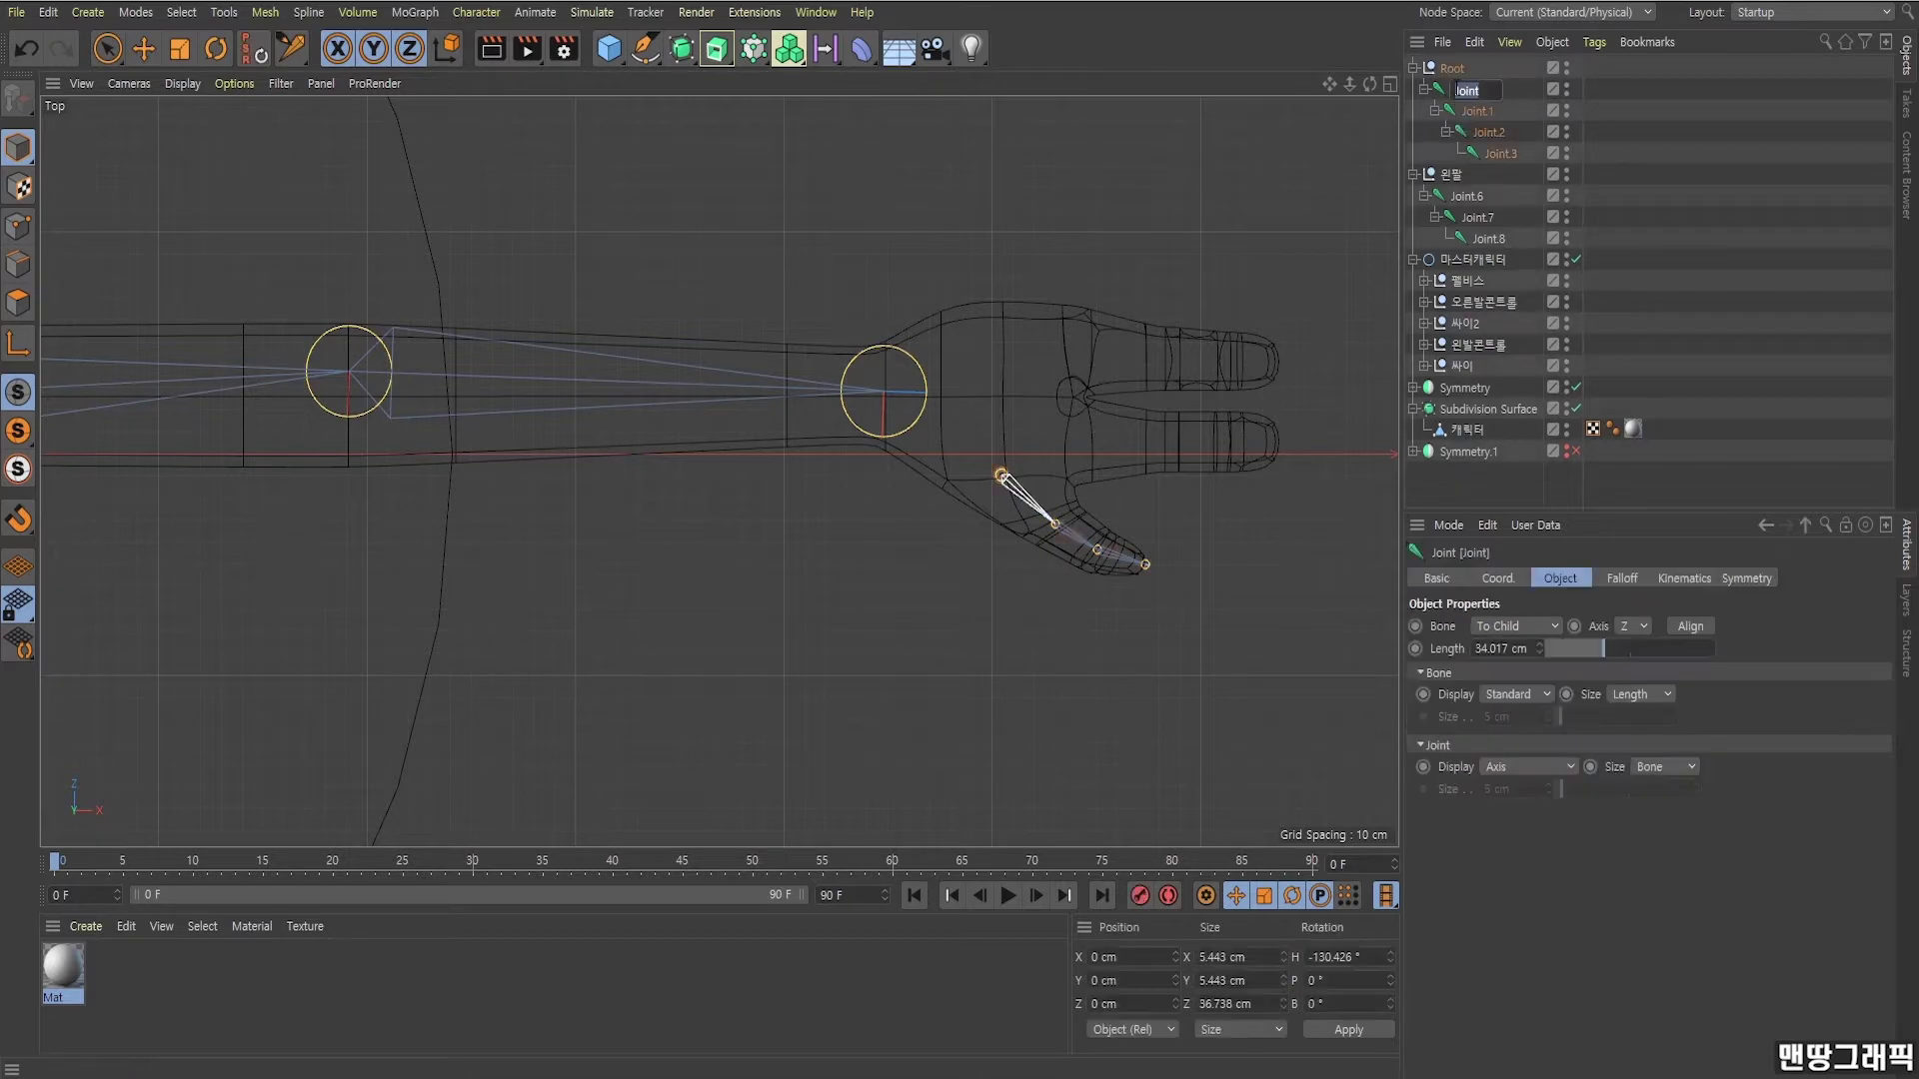
pyautogui.write('엄지')
pyautogui.press('Return')
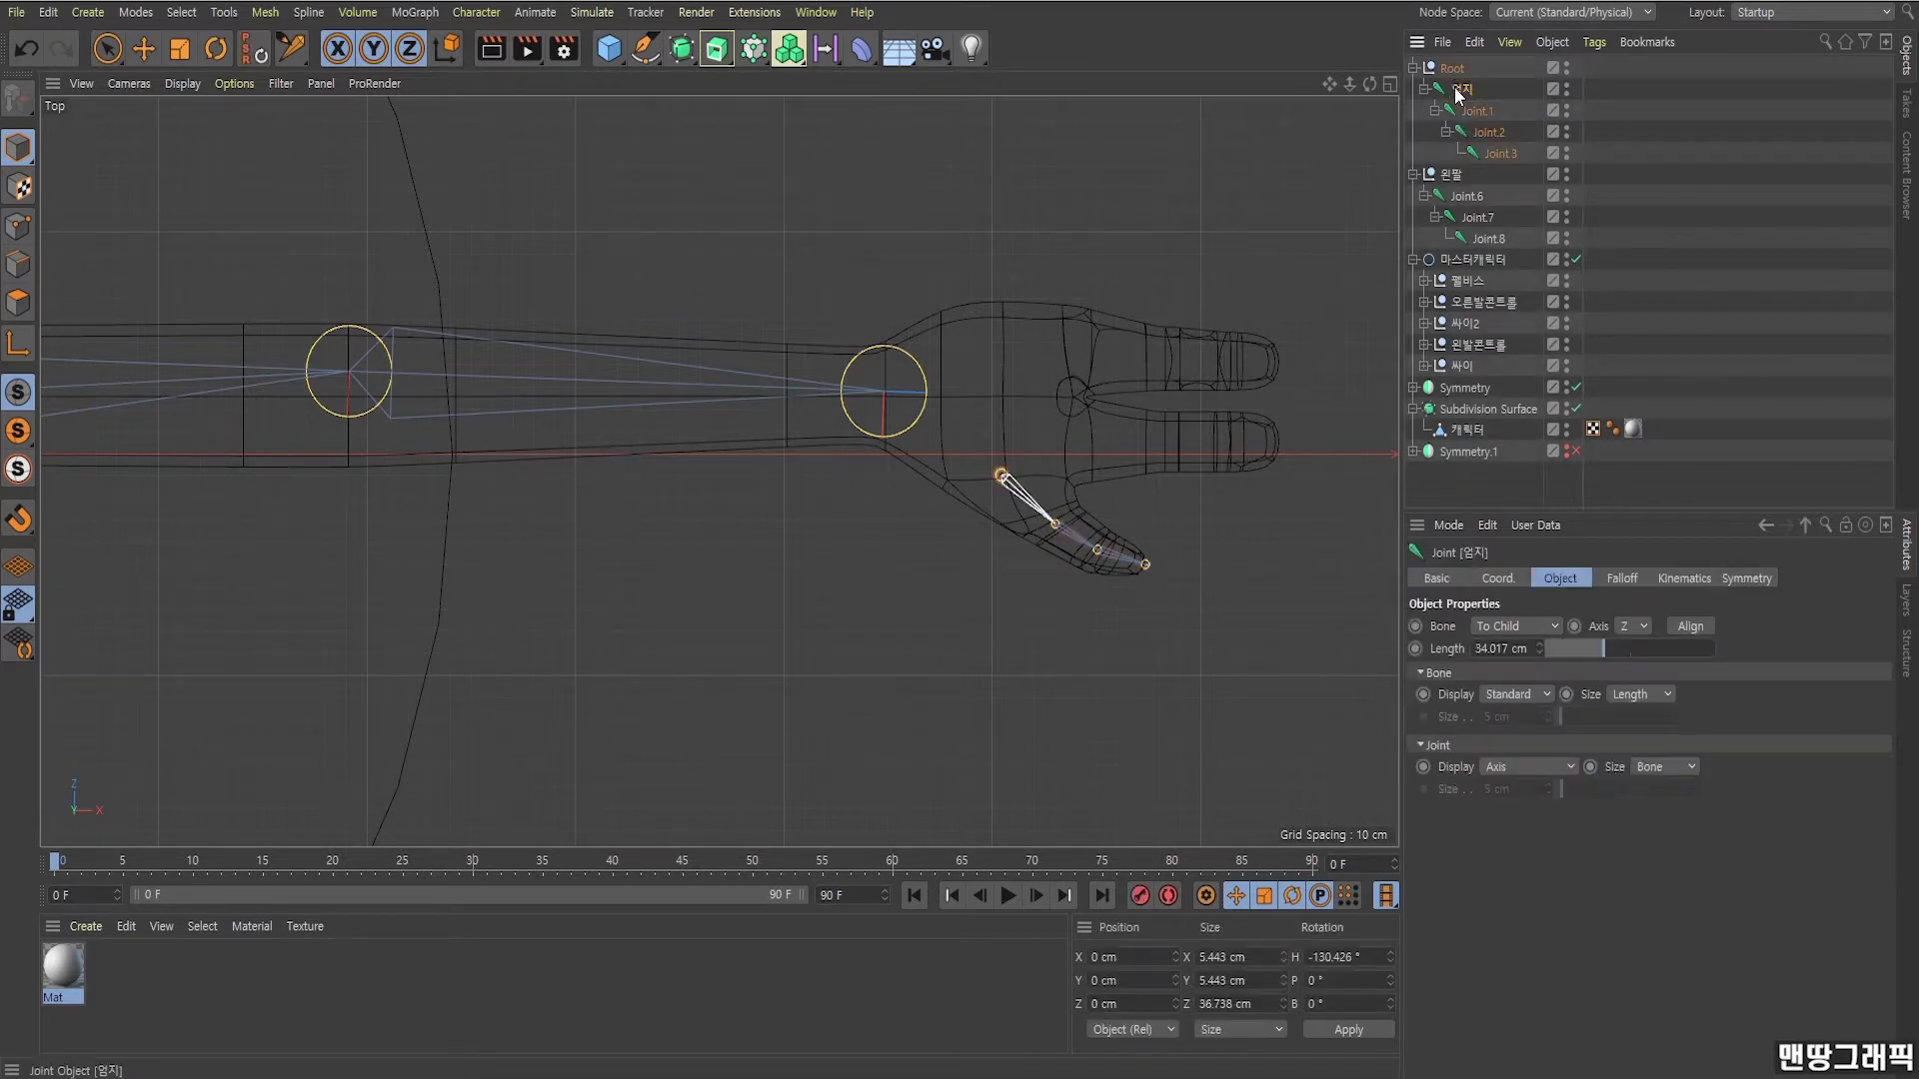
pyautogui.click(1704, 145)
# Draw a four-joint chain along the index finger.
pyautogui.keyDown('ctrl'); pyautogui.click(1065, 441); pyautogui.keyUp('ctrl')
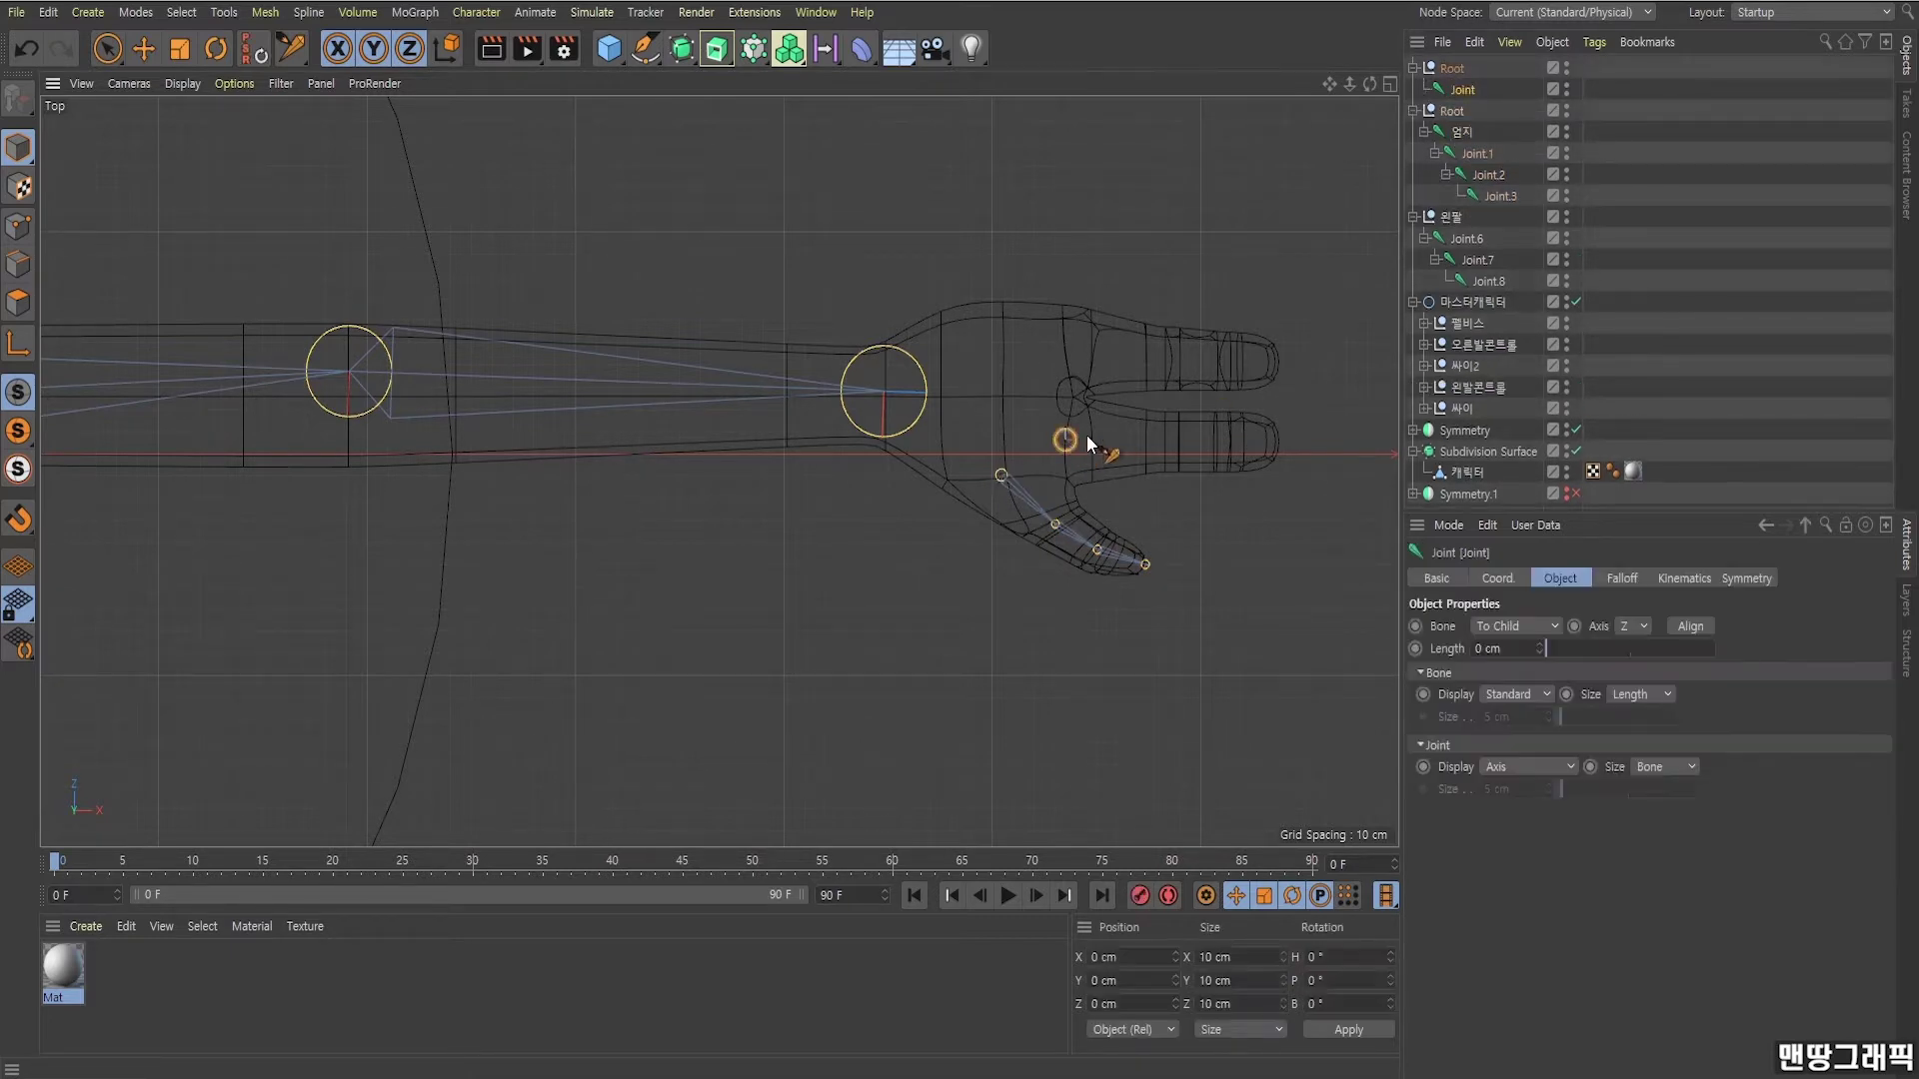
pyautogui.keyDown('ctrl'); pyautogui.click(1165, 441); pyautogui.keyUp('ctrl')
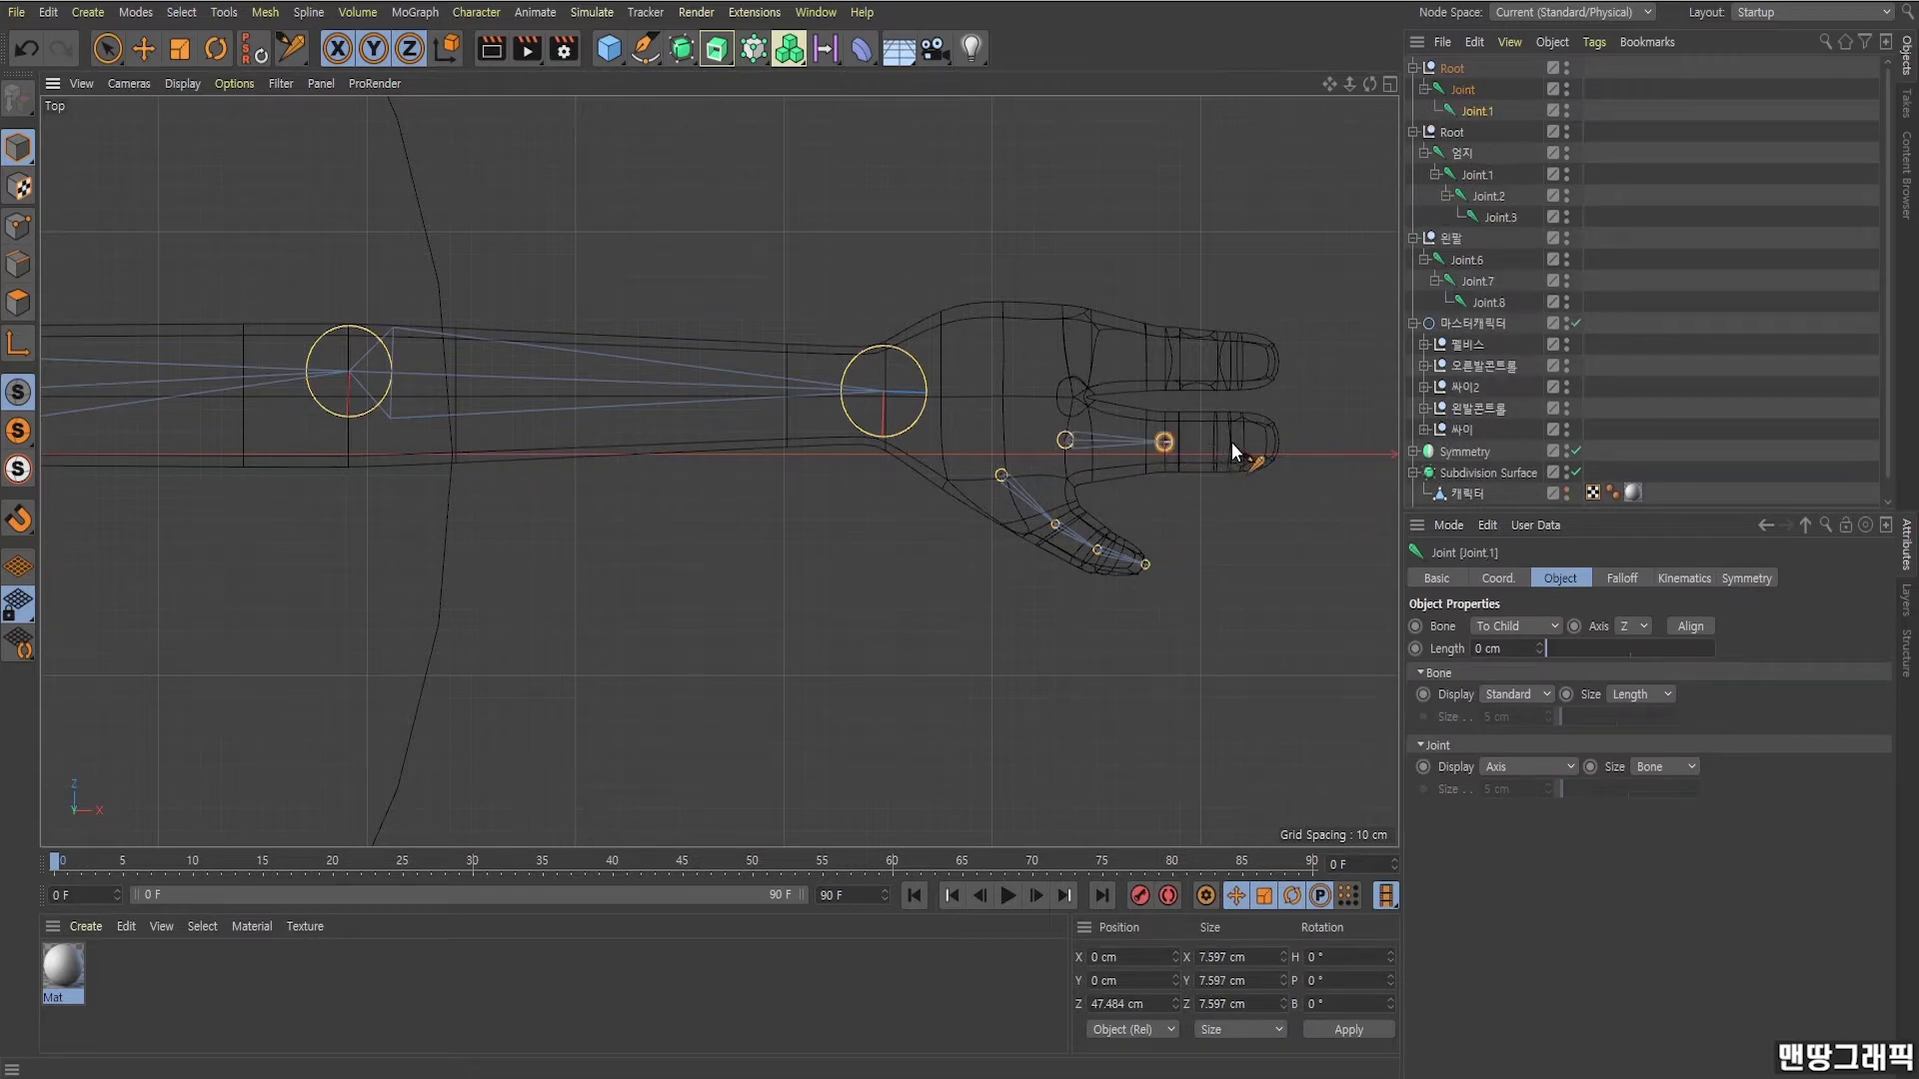
pyautogui.keyDown('ctrl'); pyautogui.click(1225, 442); pyautogui.keyUp('ctrl')
pyautogui.keyDown('ctrl'); pyautogui.click(1285, 441); pyautogui.keyUp('ctrl')
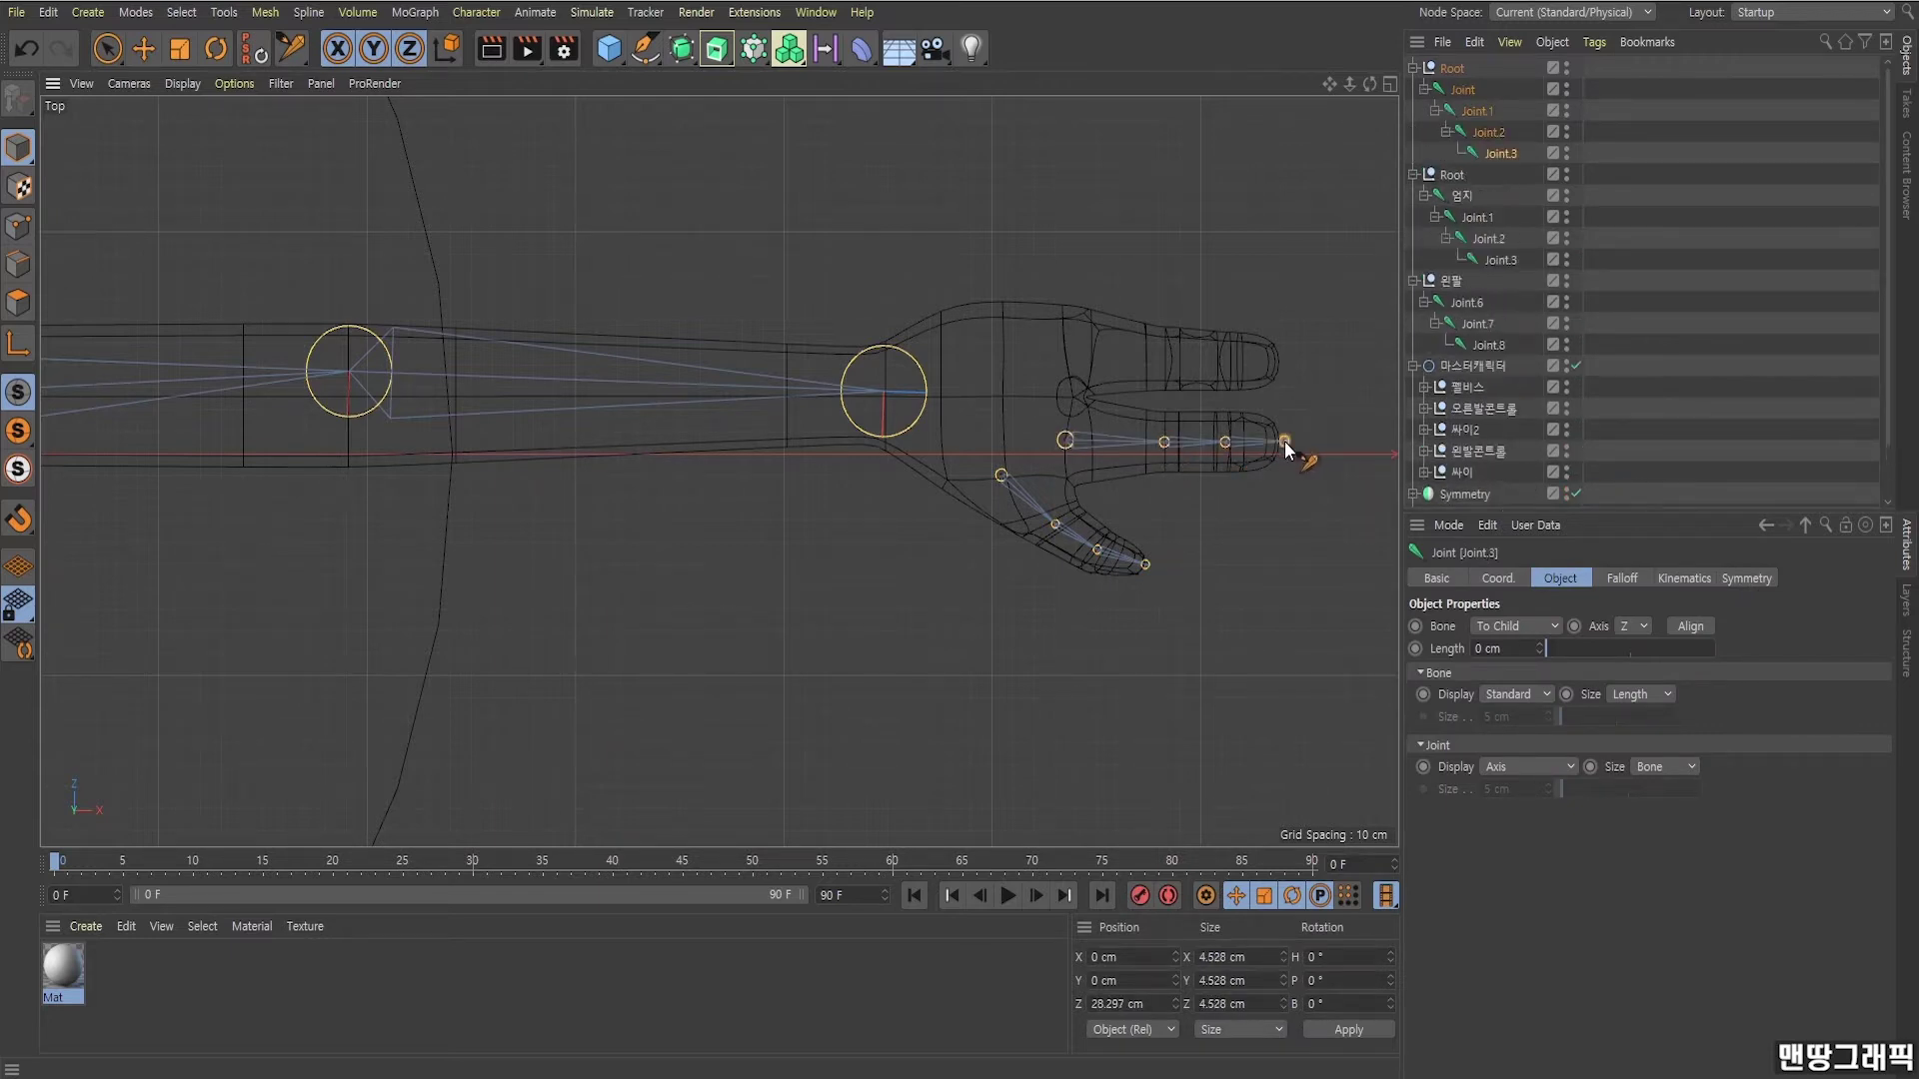
pyautogui.click(1721, 220)
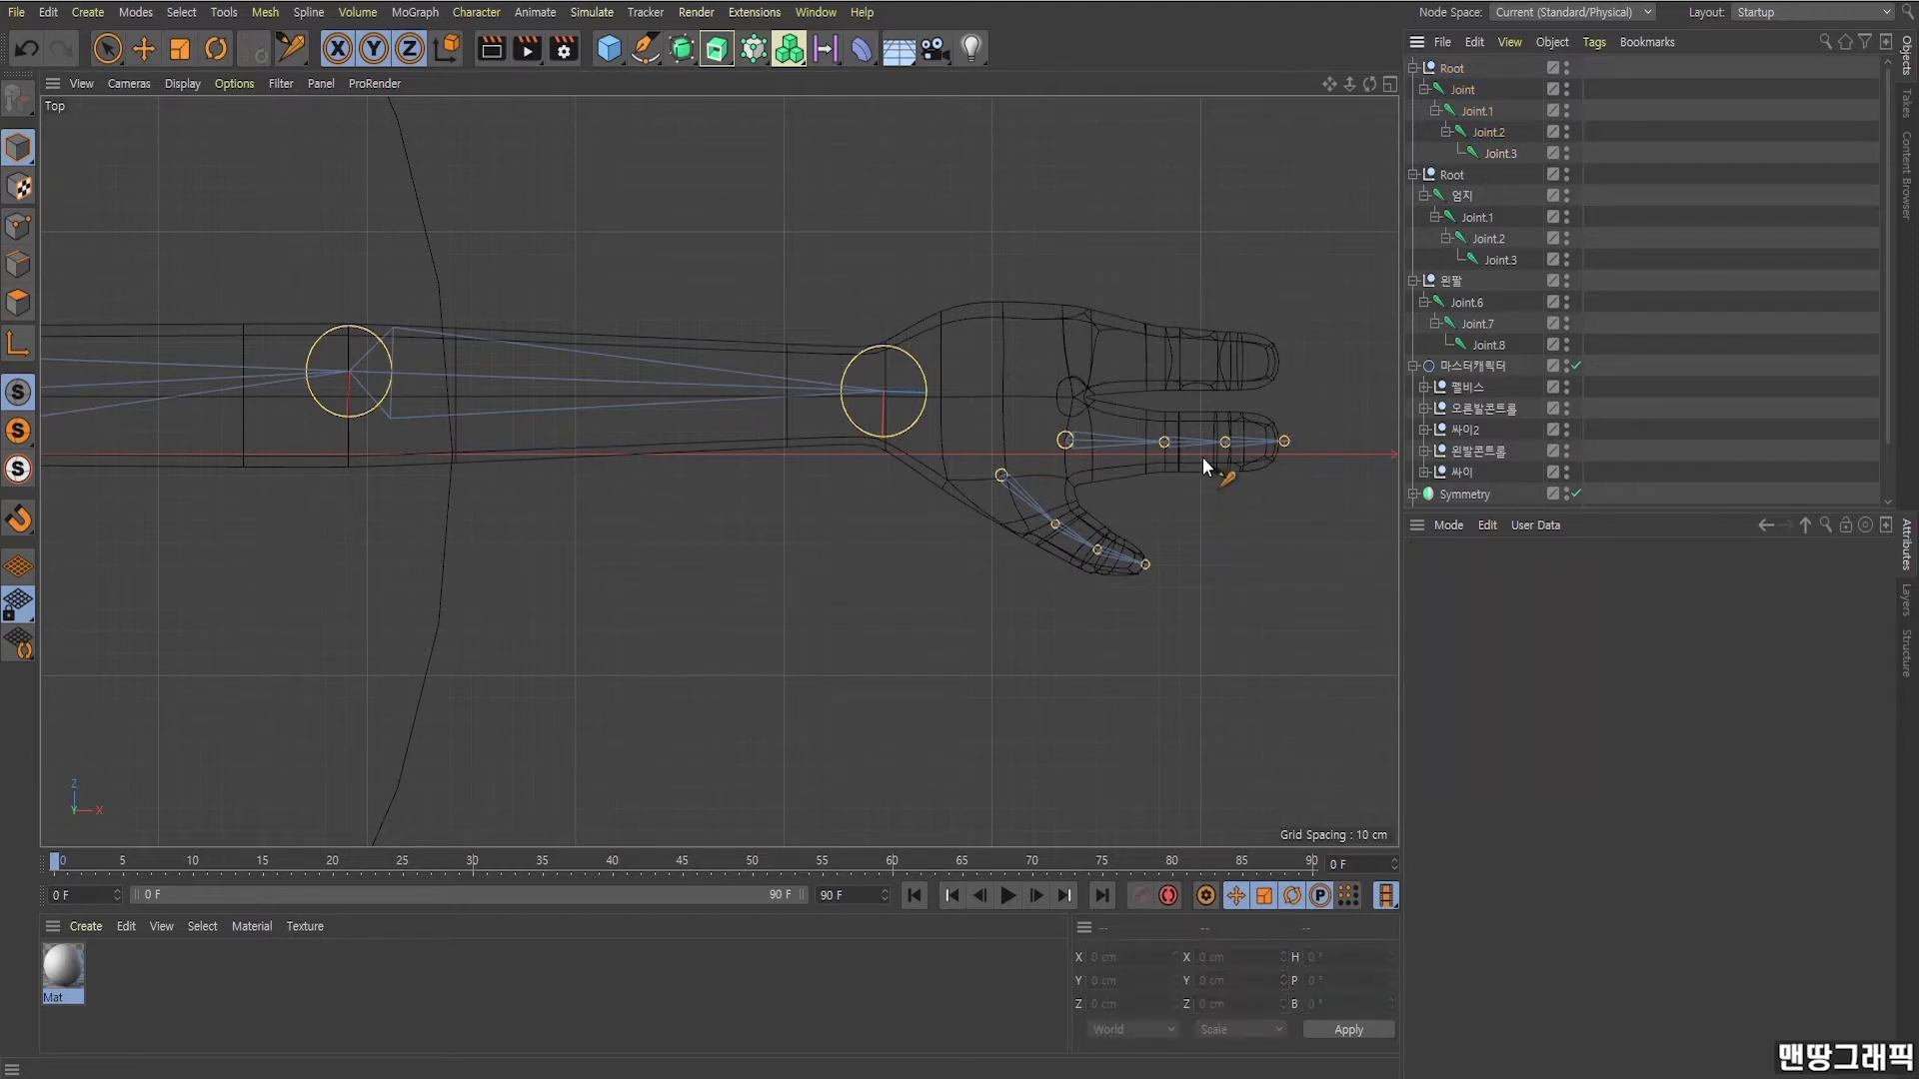
# Rename the index-finger chain's first joint to 검지.
pyautogui.doubleClick(1464, 90)
pyautogui.write('검지')
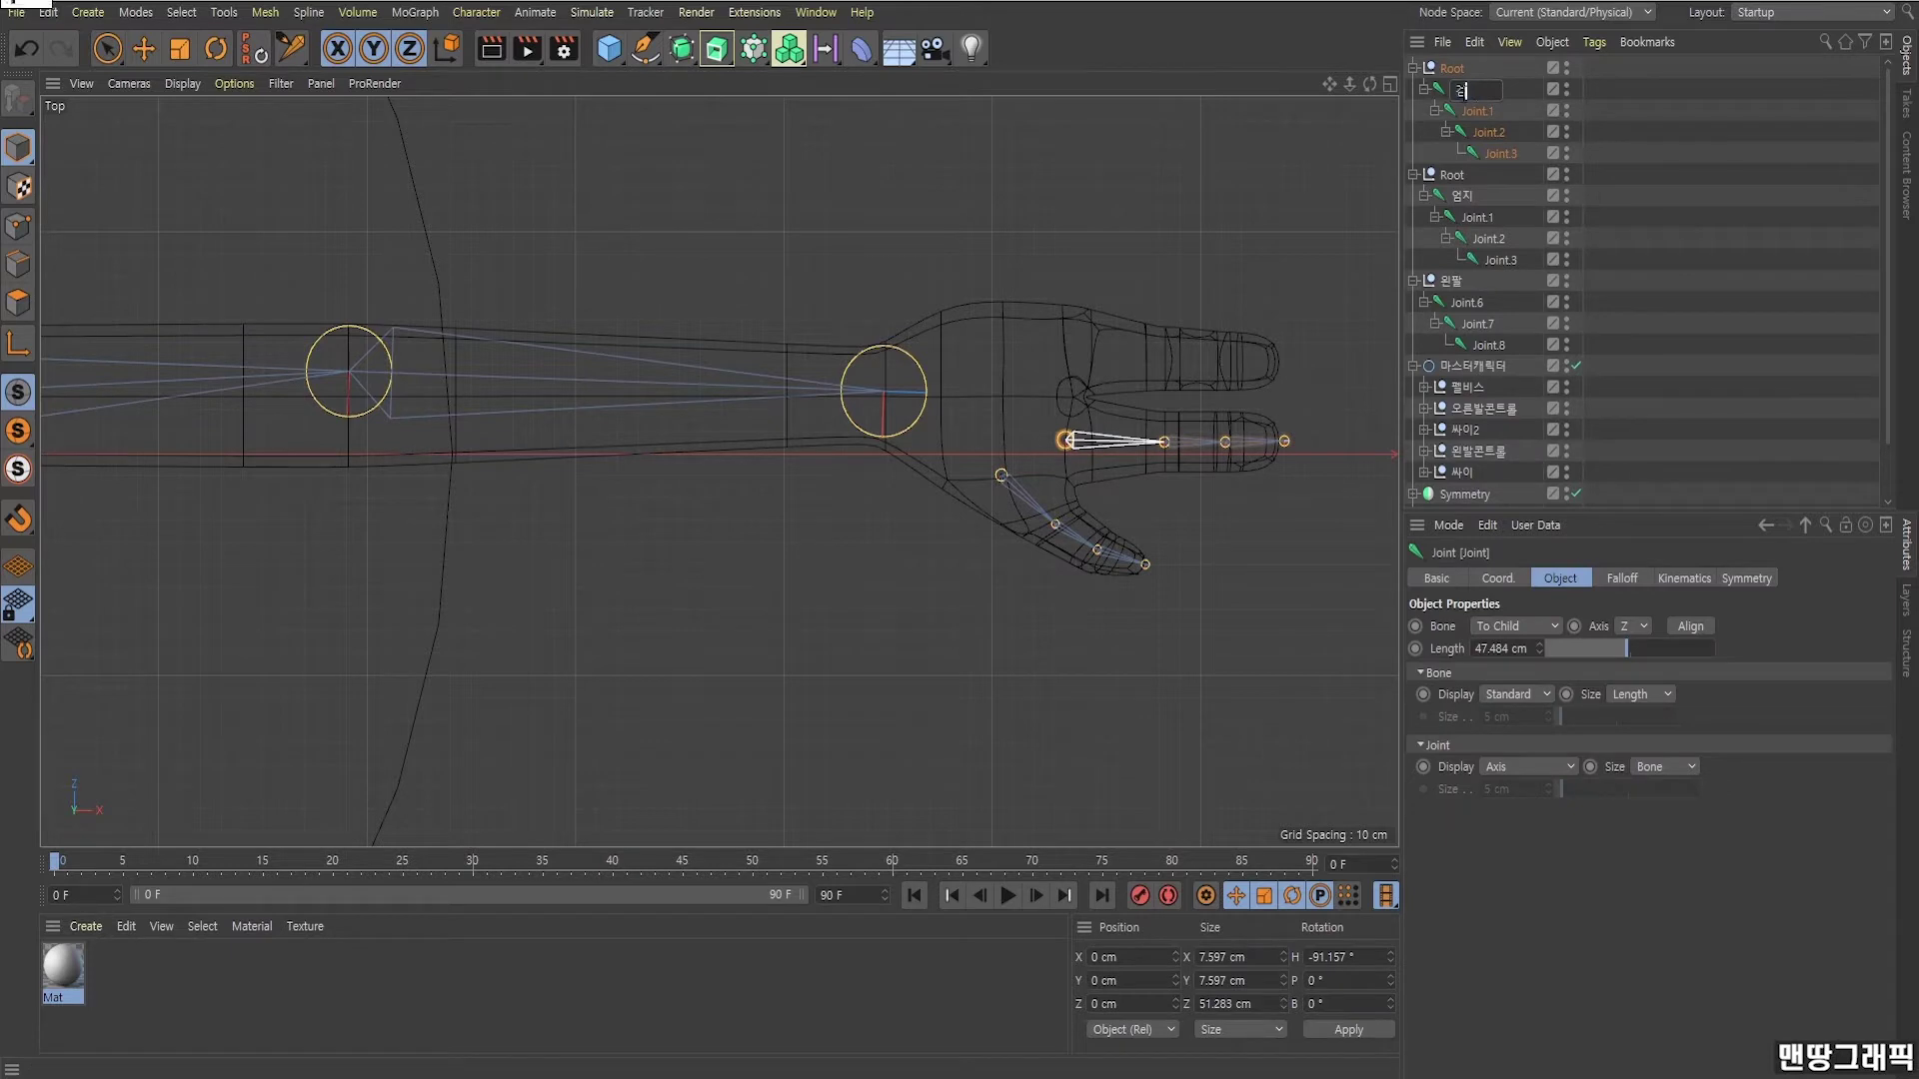
pyautogui.press('Return')
pyautogui.click(1603, 244)
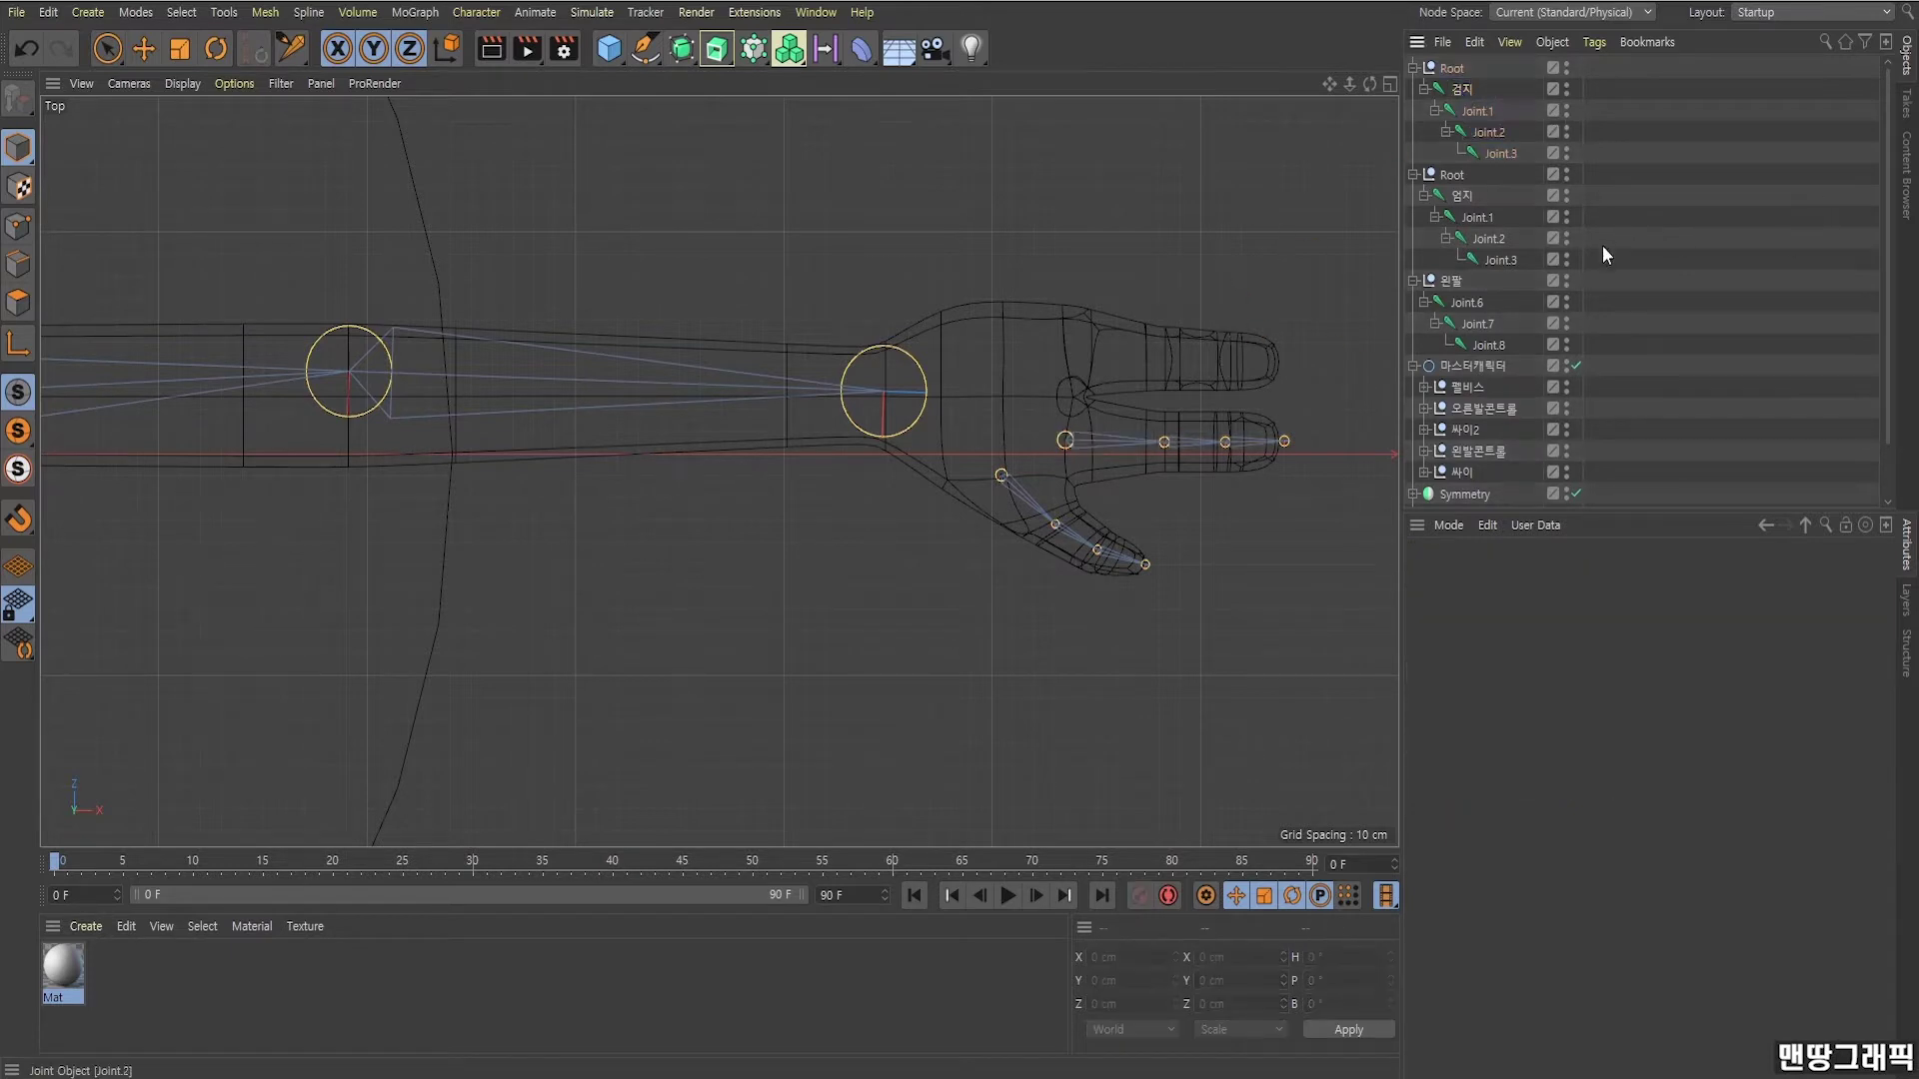
# Draw a joint chain along the middle finger and name its base joint 중지.
pyautogui.keyDown('ctrl'); pyautogui.click(1061, 351); pyautogui.keyUp('ctrl')
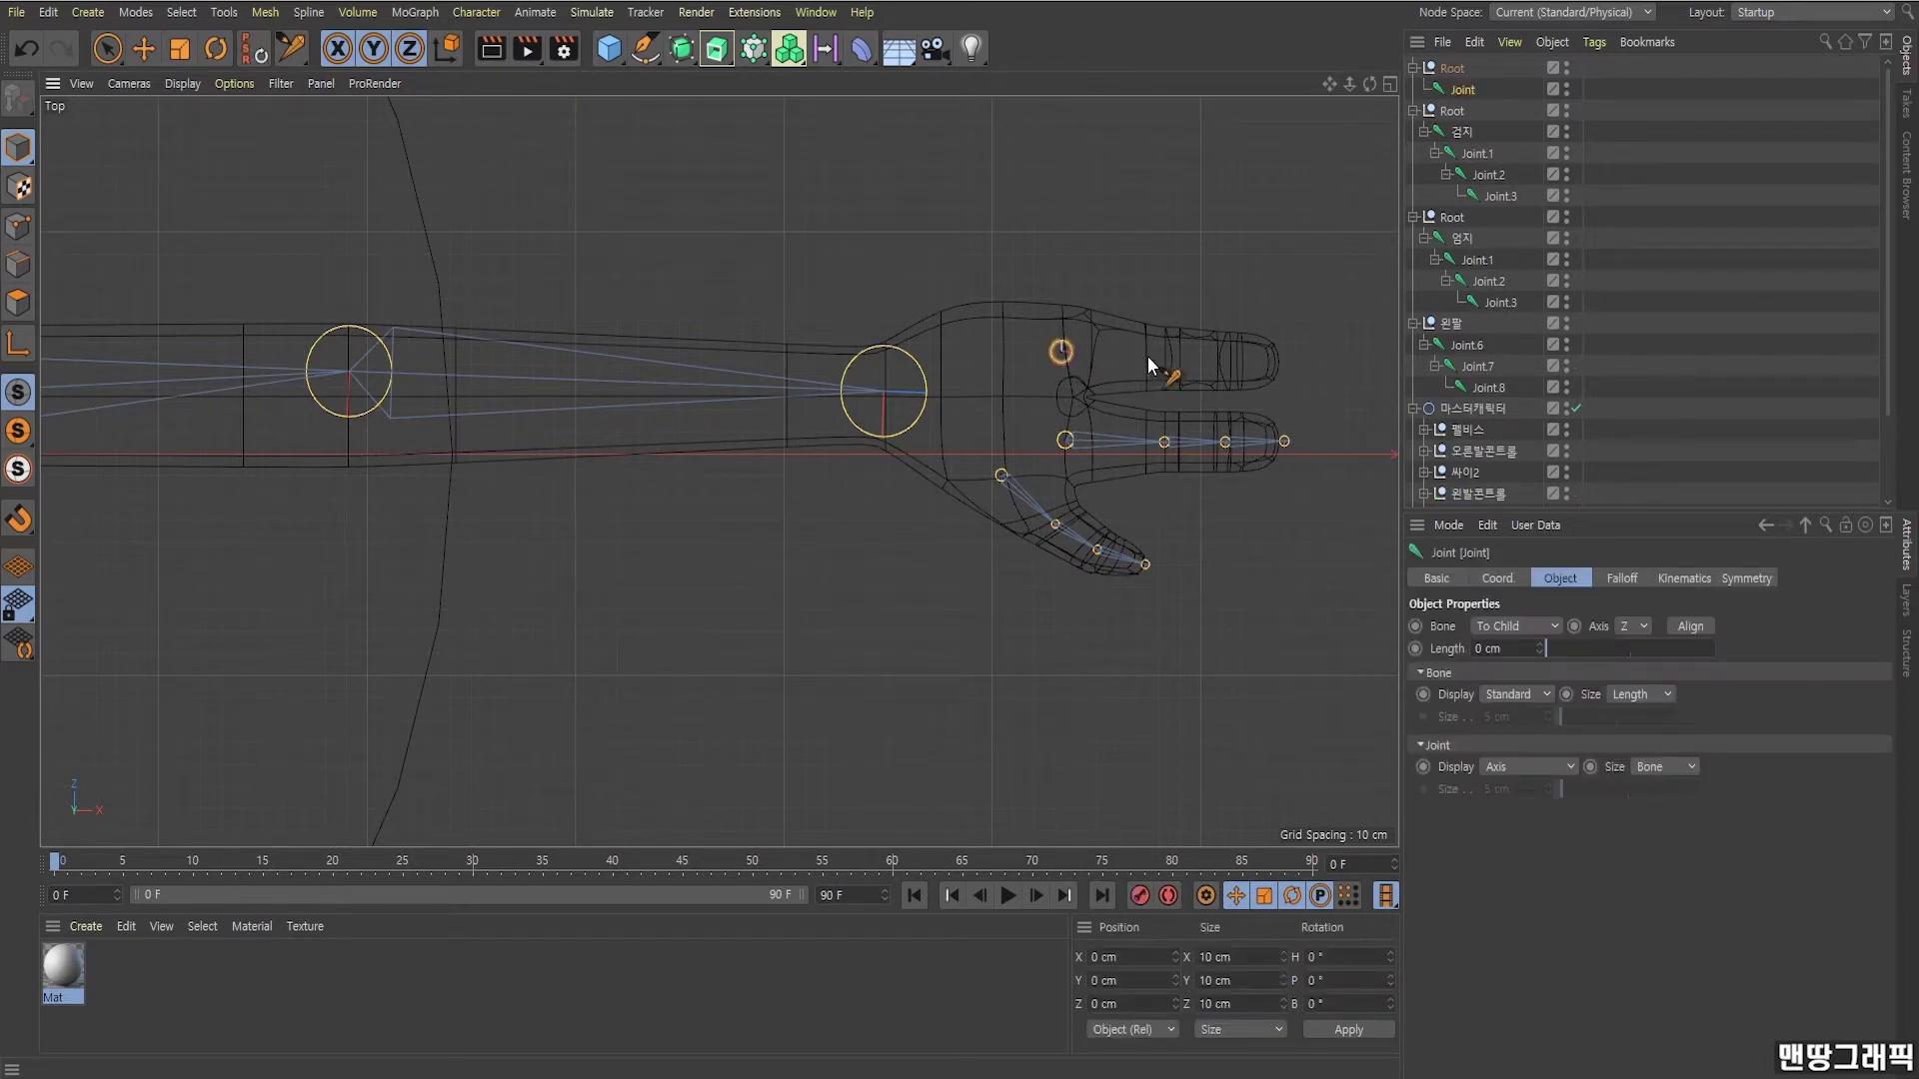
pyautogui.keyDown('ctrl'); pyautogui.click(1163, 357); pyautogui.keyUp('ctrl')
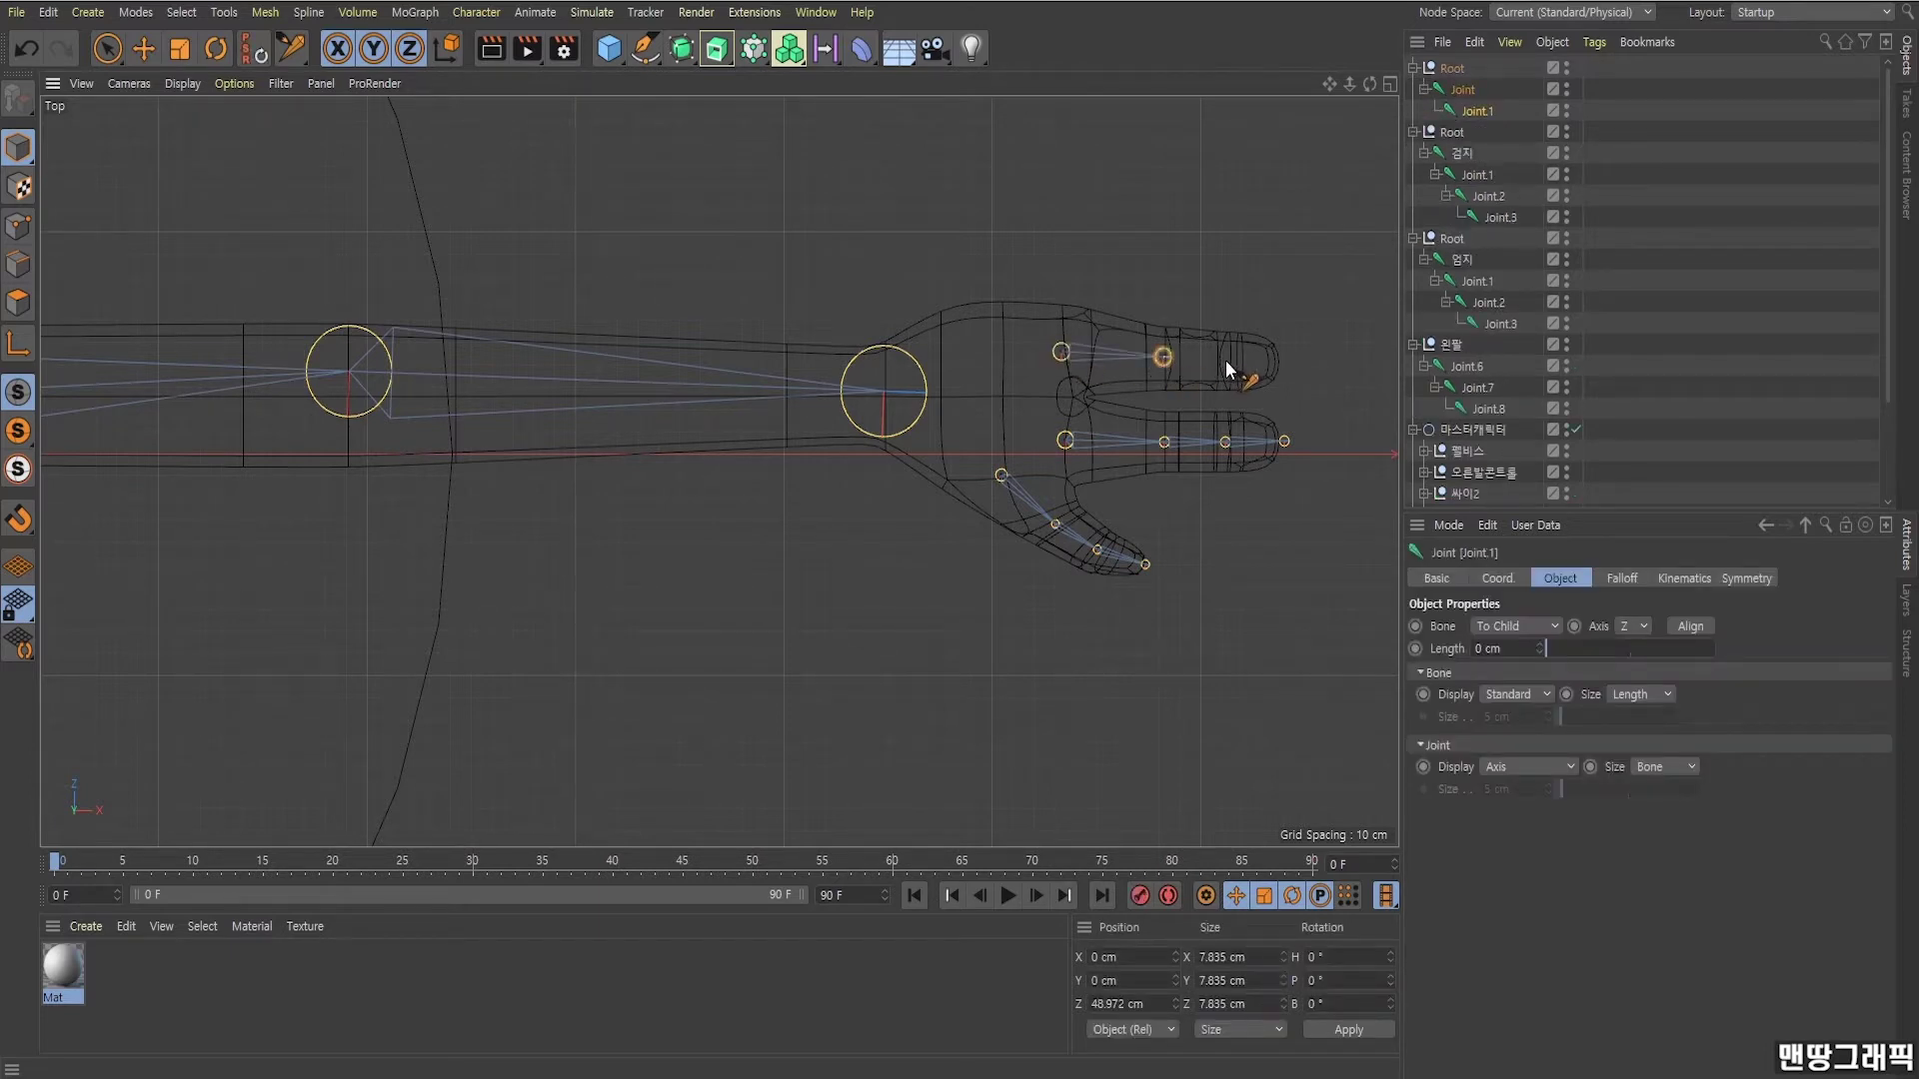
pyautogui.keyDown('ctrl'); pyautogui.click(1226, 360); pyautogui.keyUp('ctrl')
pyautogui.keyDown('ctrl'); pyautogui.click(1285, 361); pyautogui.keyUp('ctrl')
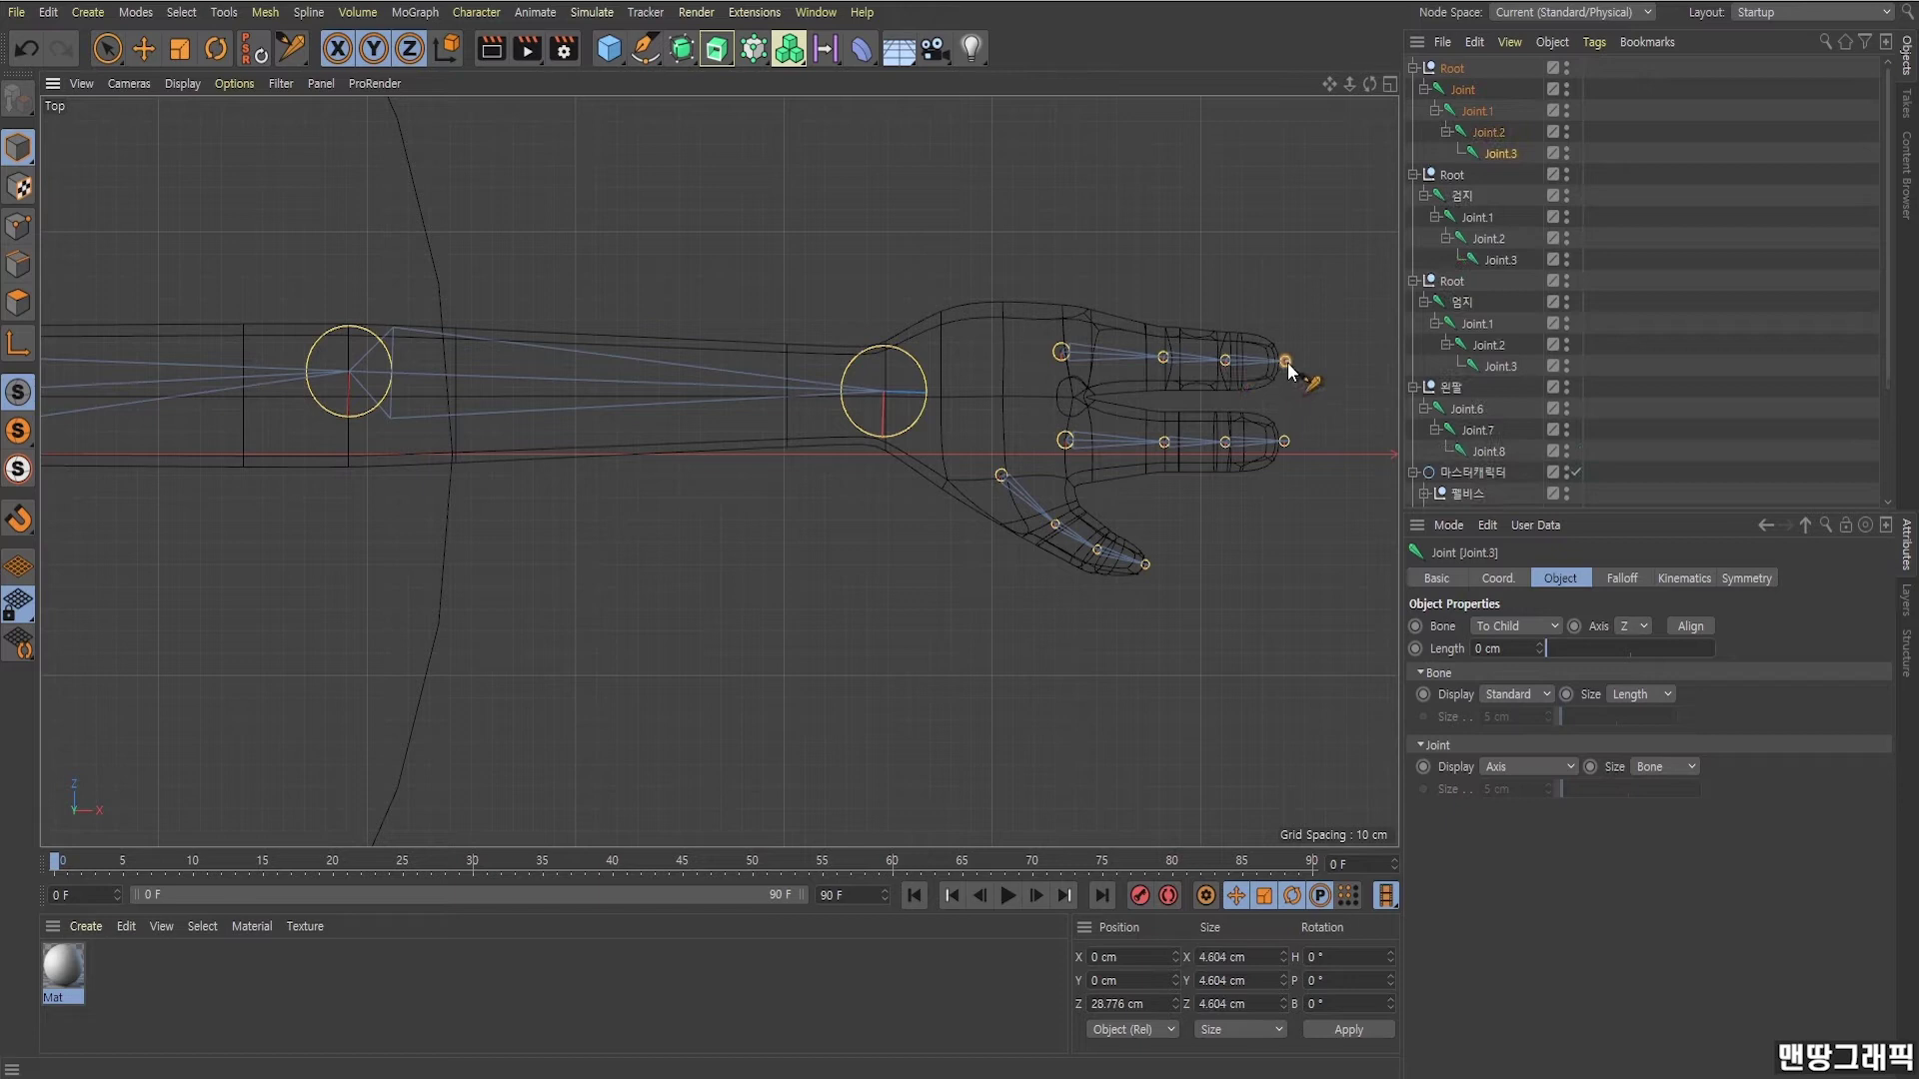
pyautogui.doubleClick(1465, 90)
pyautogui.write('중지')
pyautogui.press('Return')
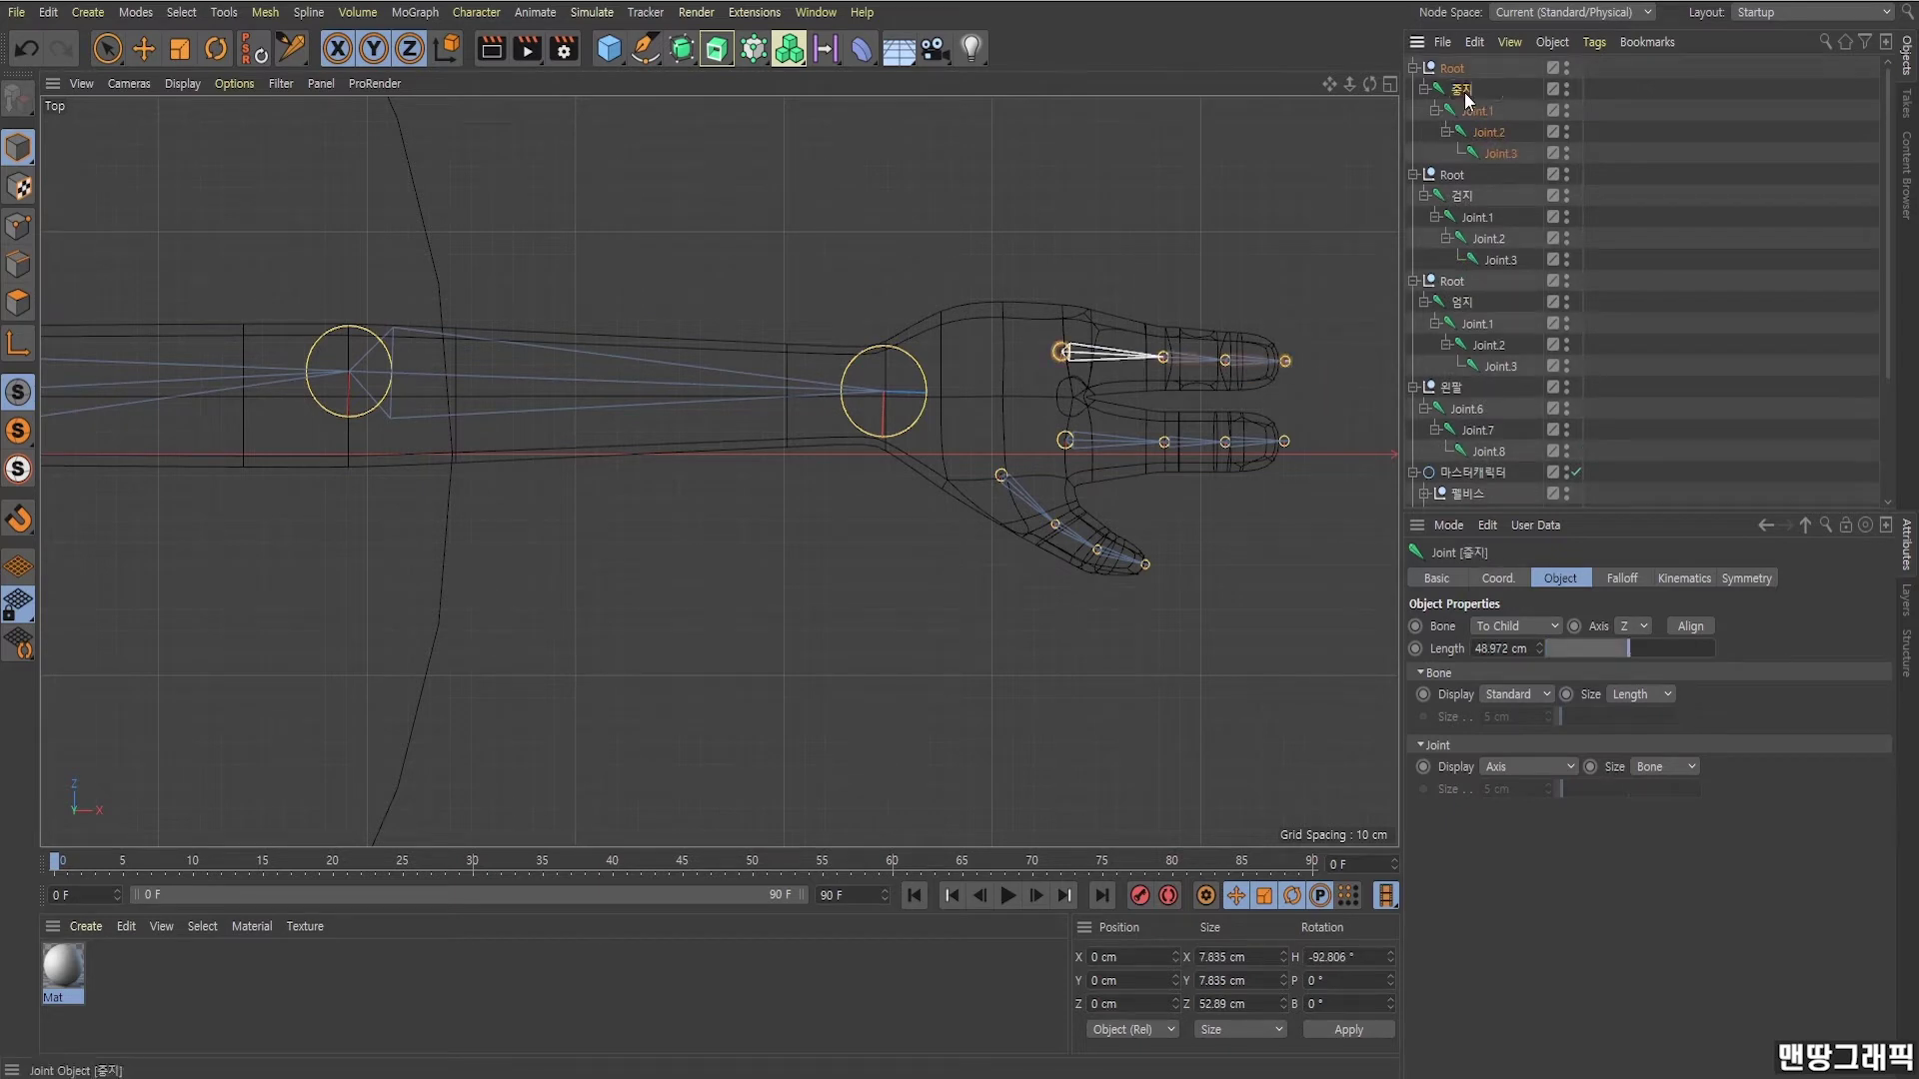
# Collapse the 중지, 검지 and 엄지 hierarchies and select the 중지 and 검지 joints.
pyautogui.click(1424, 89)
pyautogui.click(1424, 132)
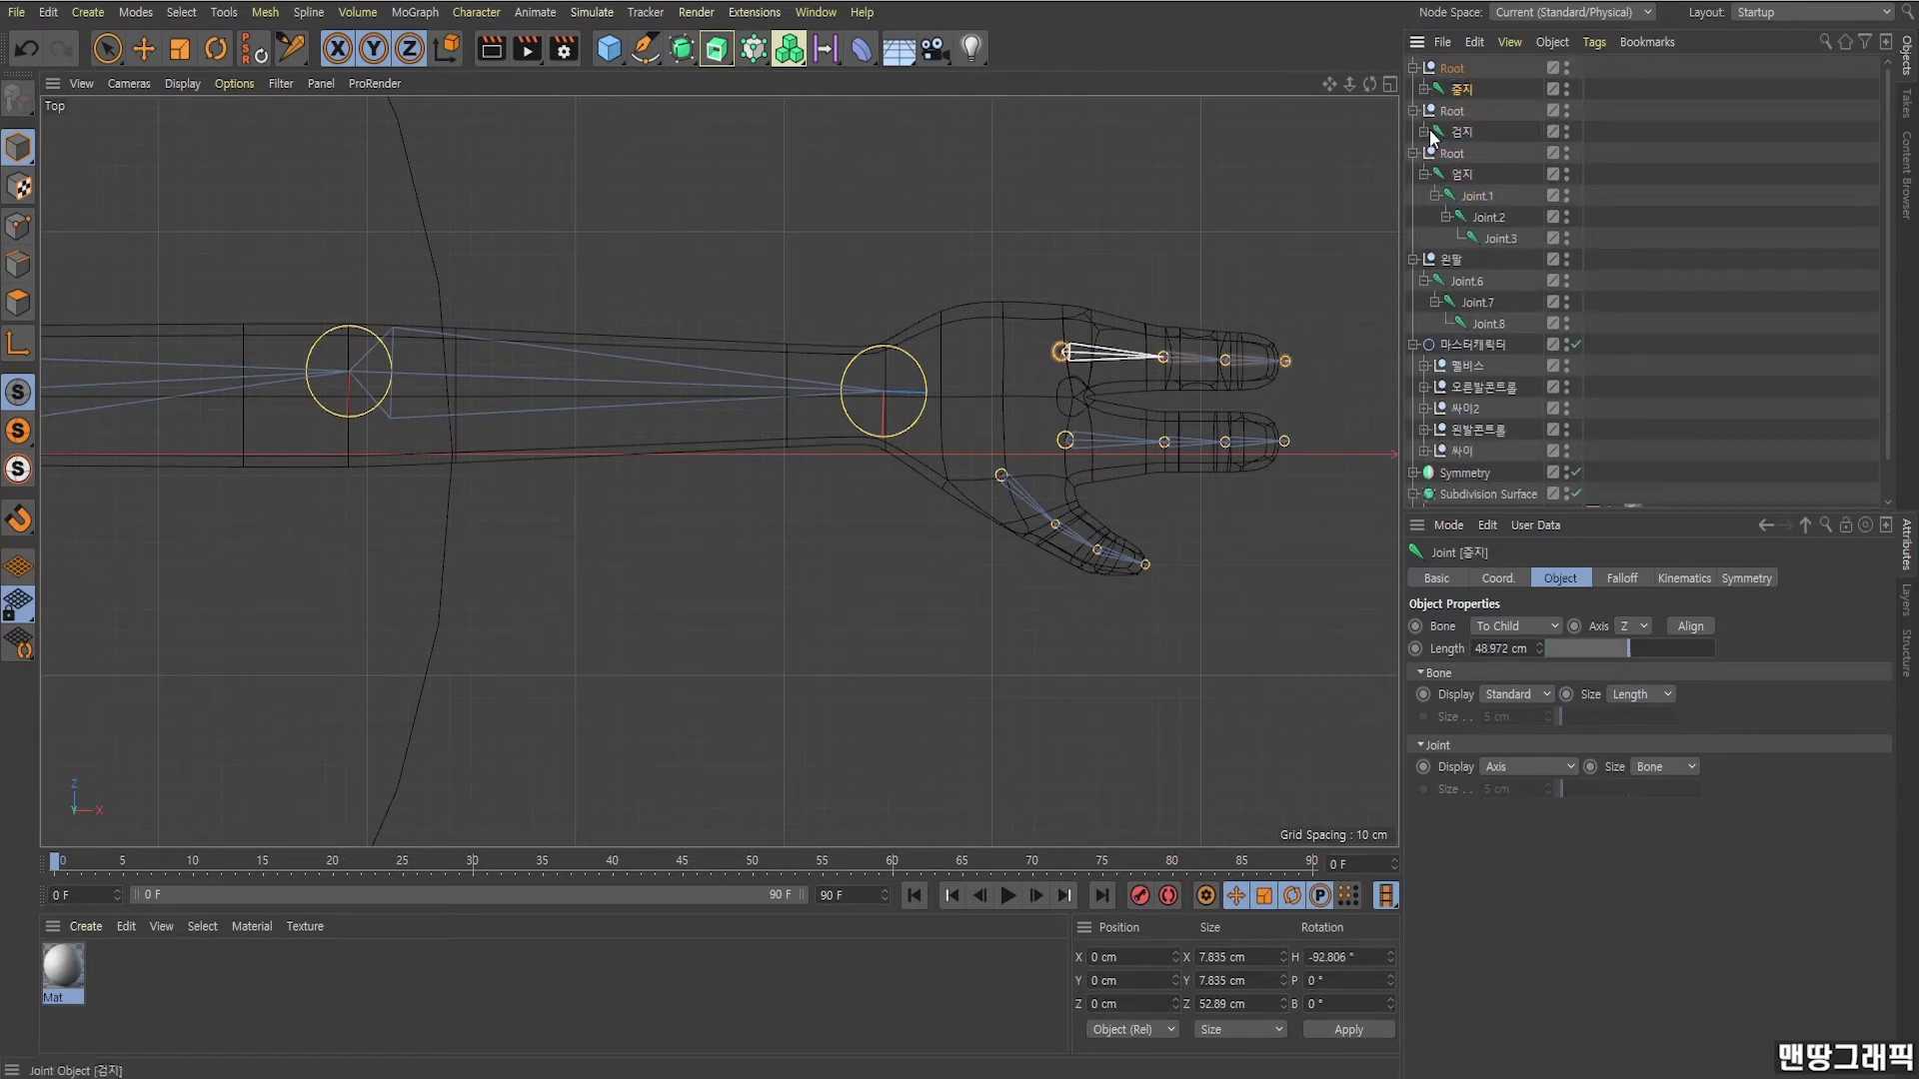
pyautogui.click(1425, 174)
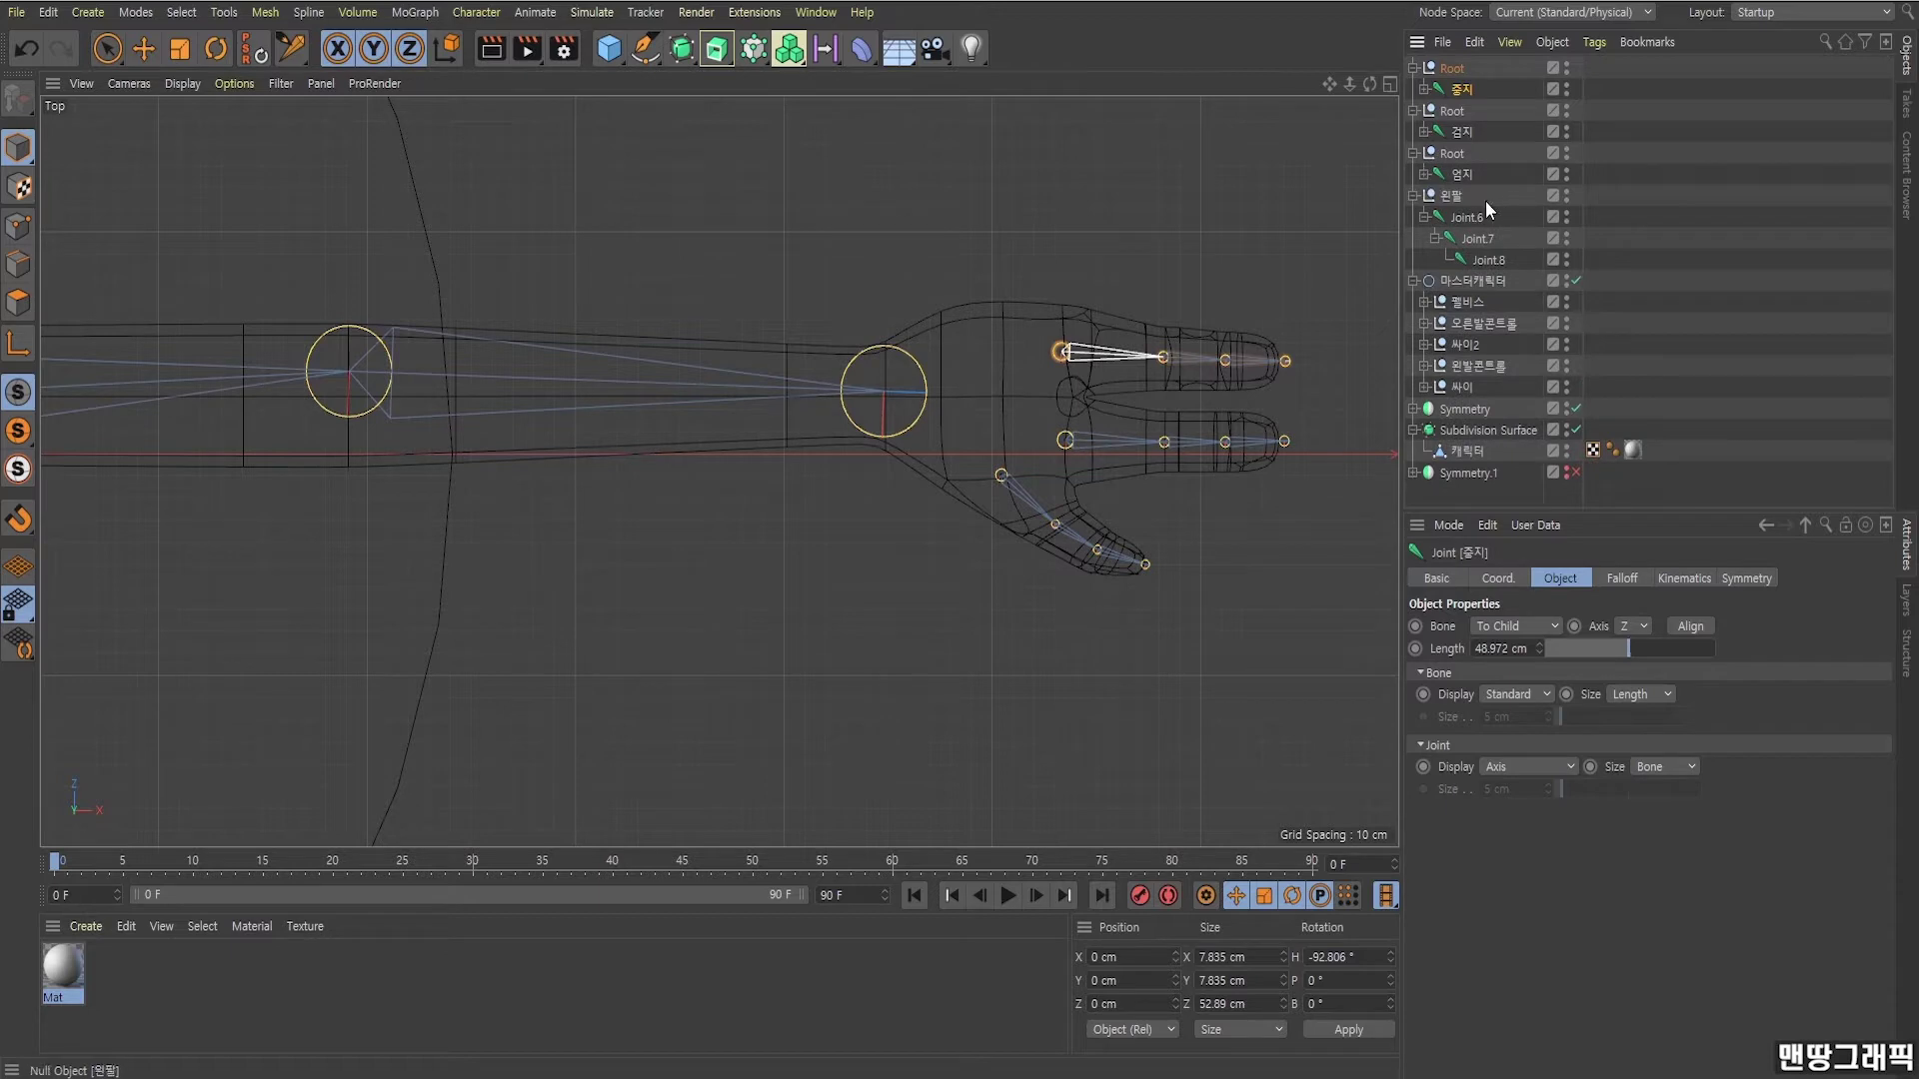
pyautogui.click(1491, 259)
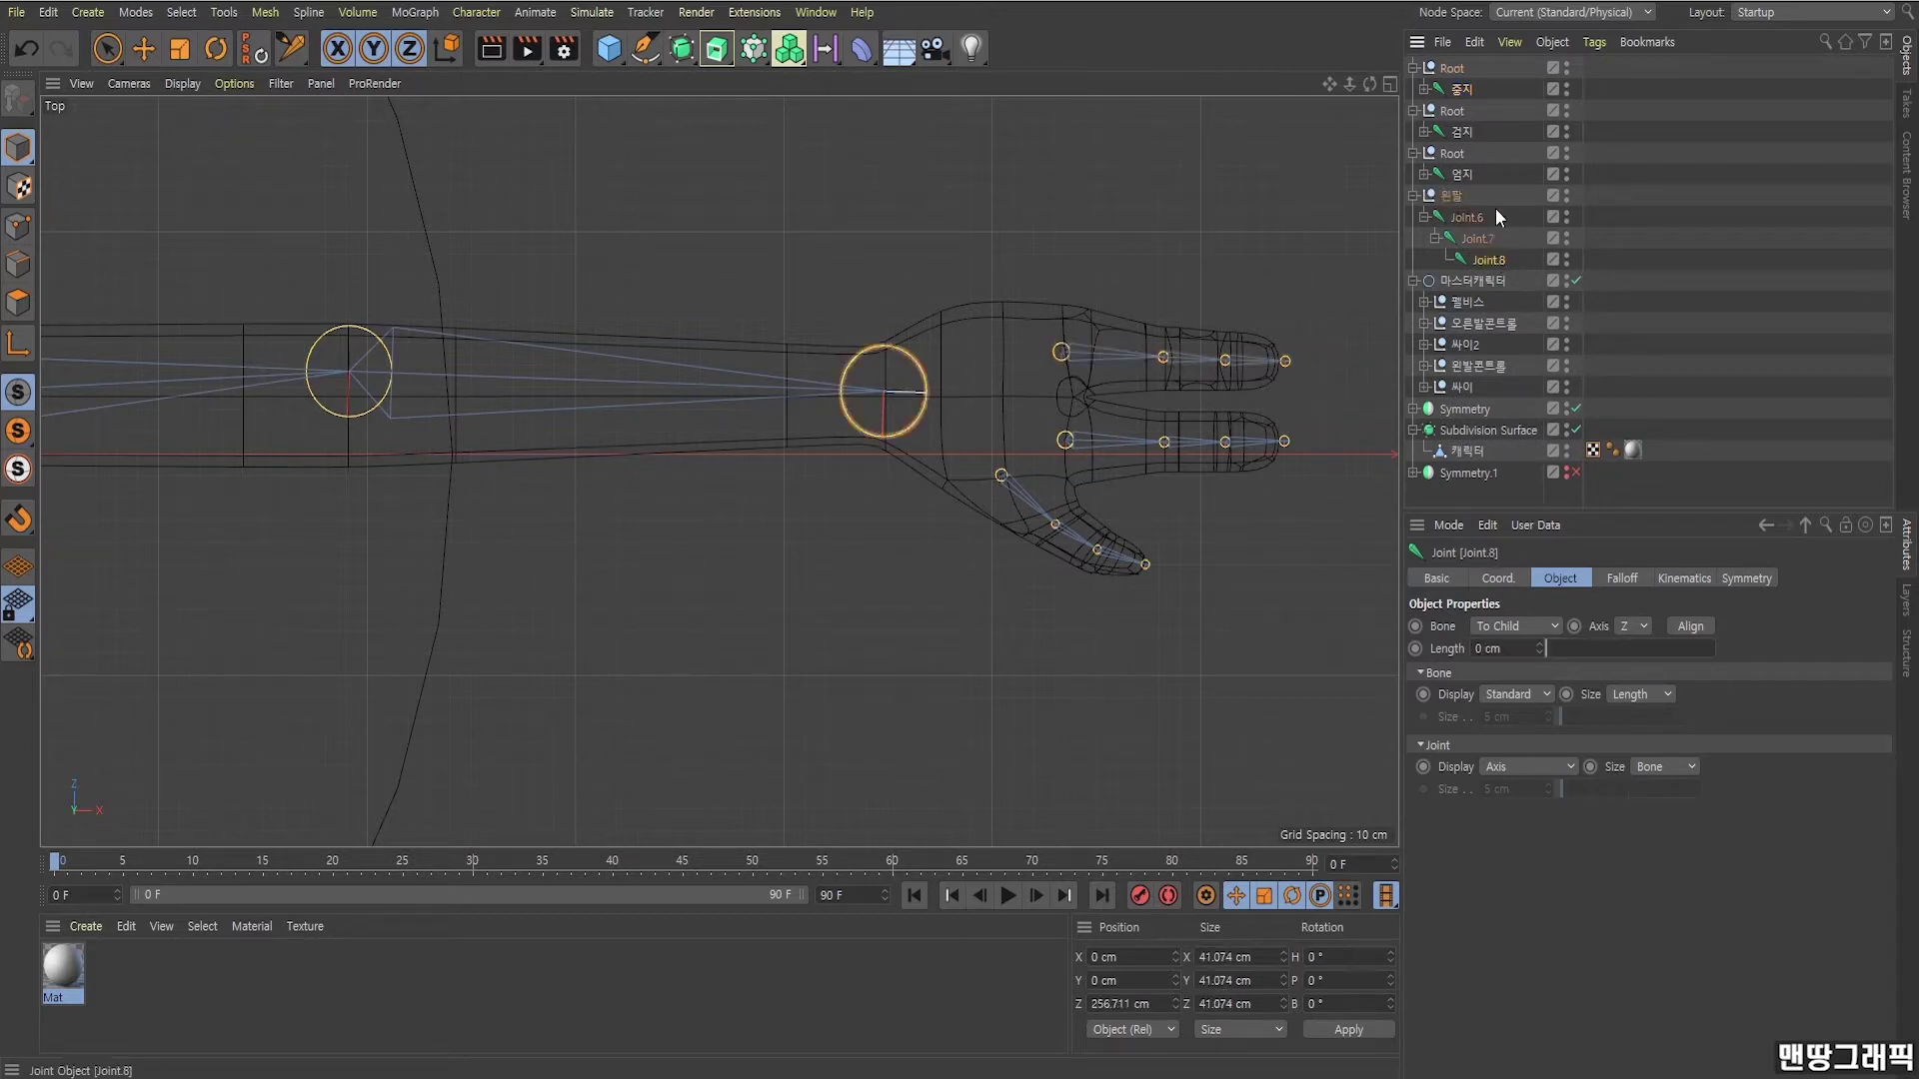
pyautogui.click(1462, 89)
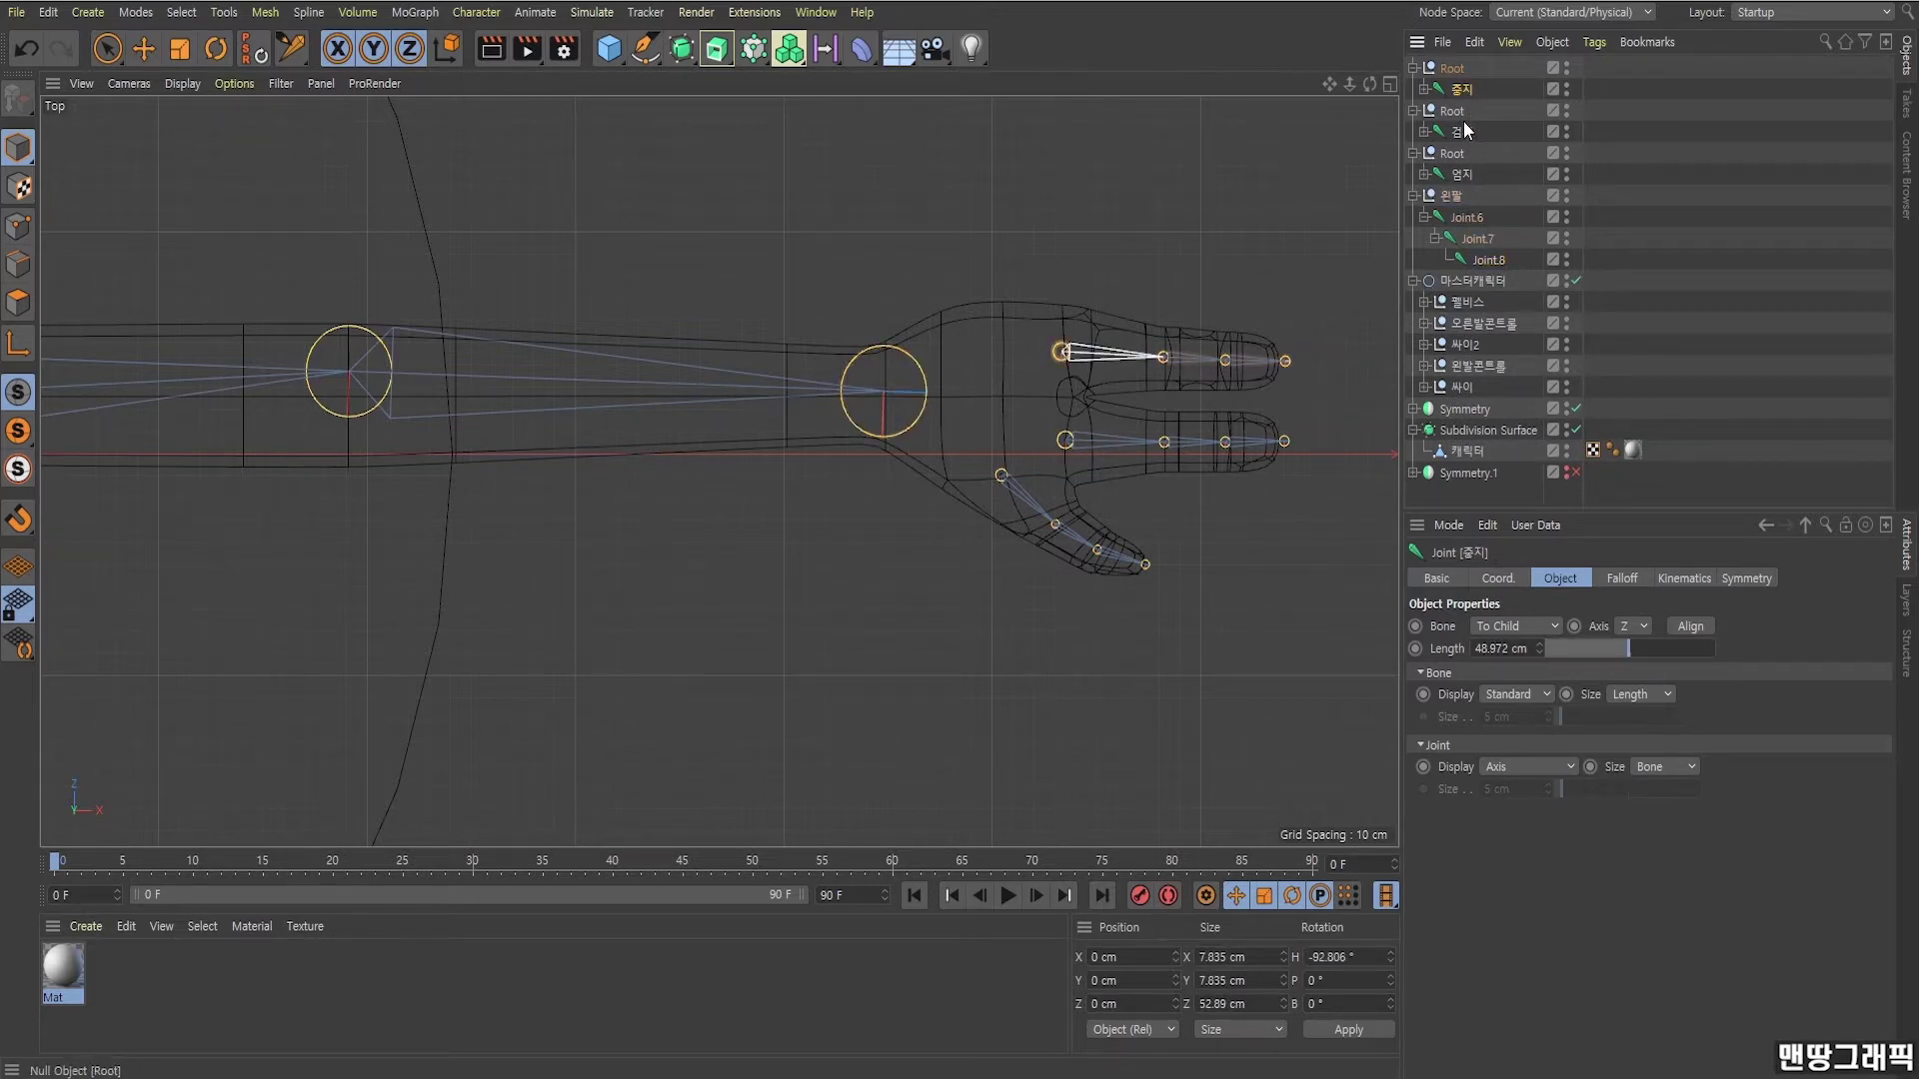
pyautogui.keyDown('ctrl'); pyautogui.click(1461, 132); pyautogui.keyUp('ctrl')
# Try parenting all three finger joints under Joint.8, then undo and clear the selection.
pyautogui.keyDown('ctrl'); pyautogui.click(1465, 175); pyautogui.keyUp('ctrl')
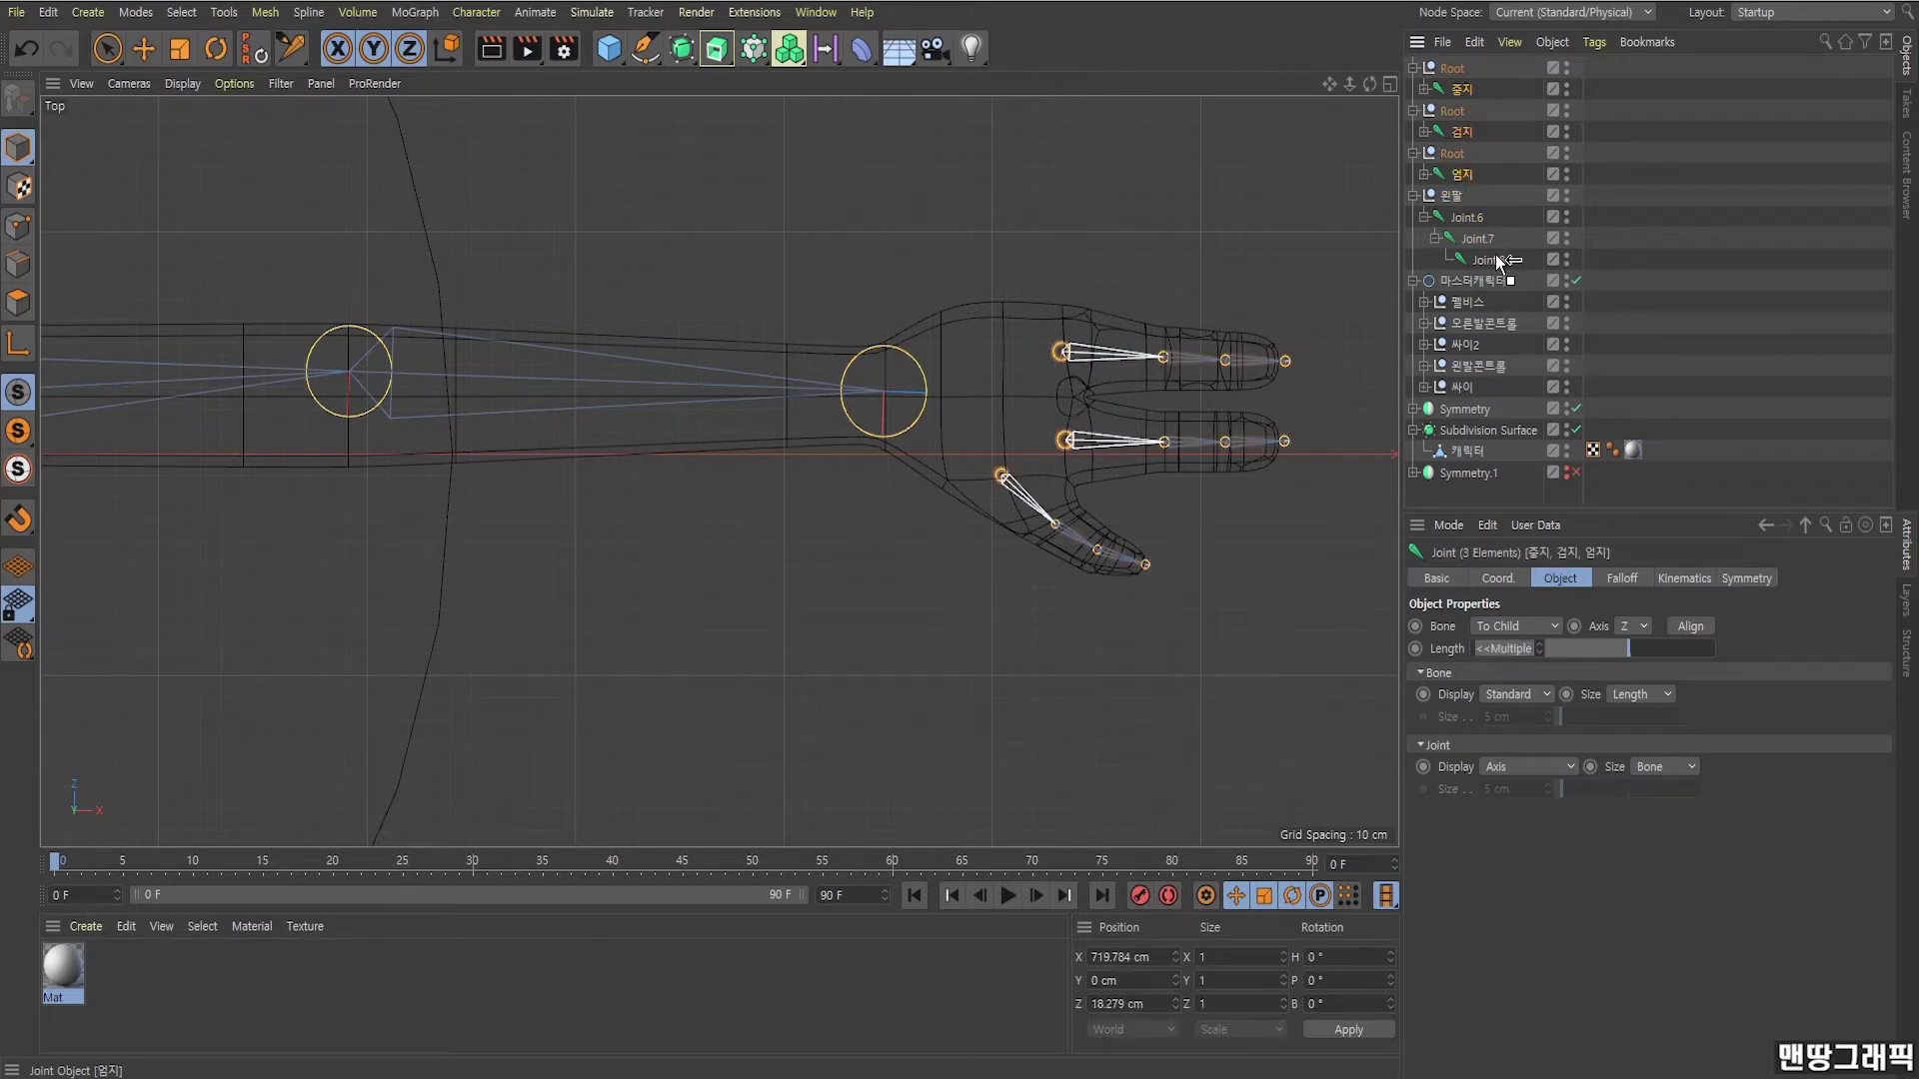
pyautogui.moveTo(1498, 260); pyautogui.dragTo(1500, 259)
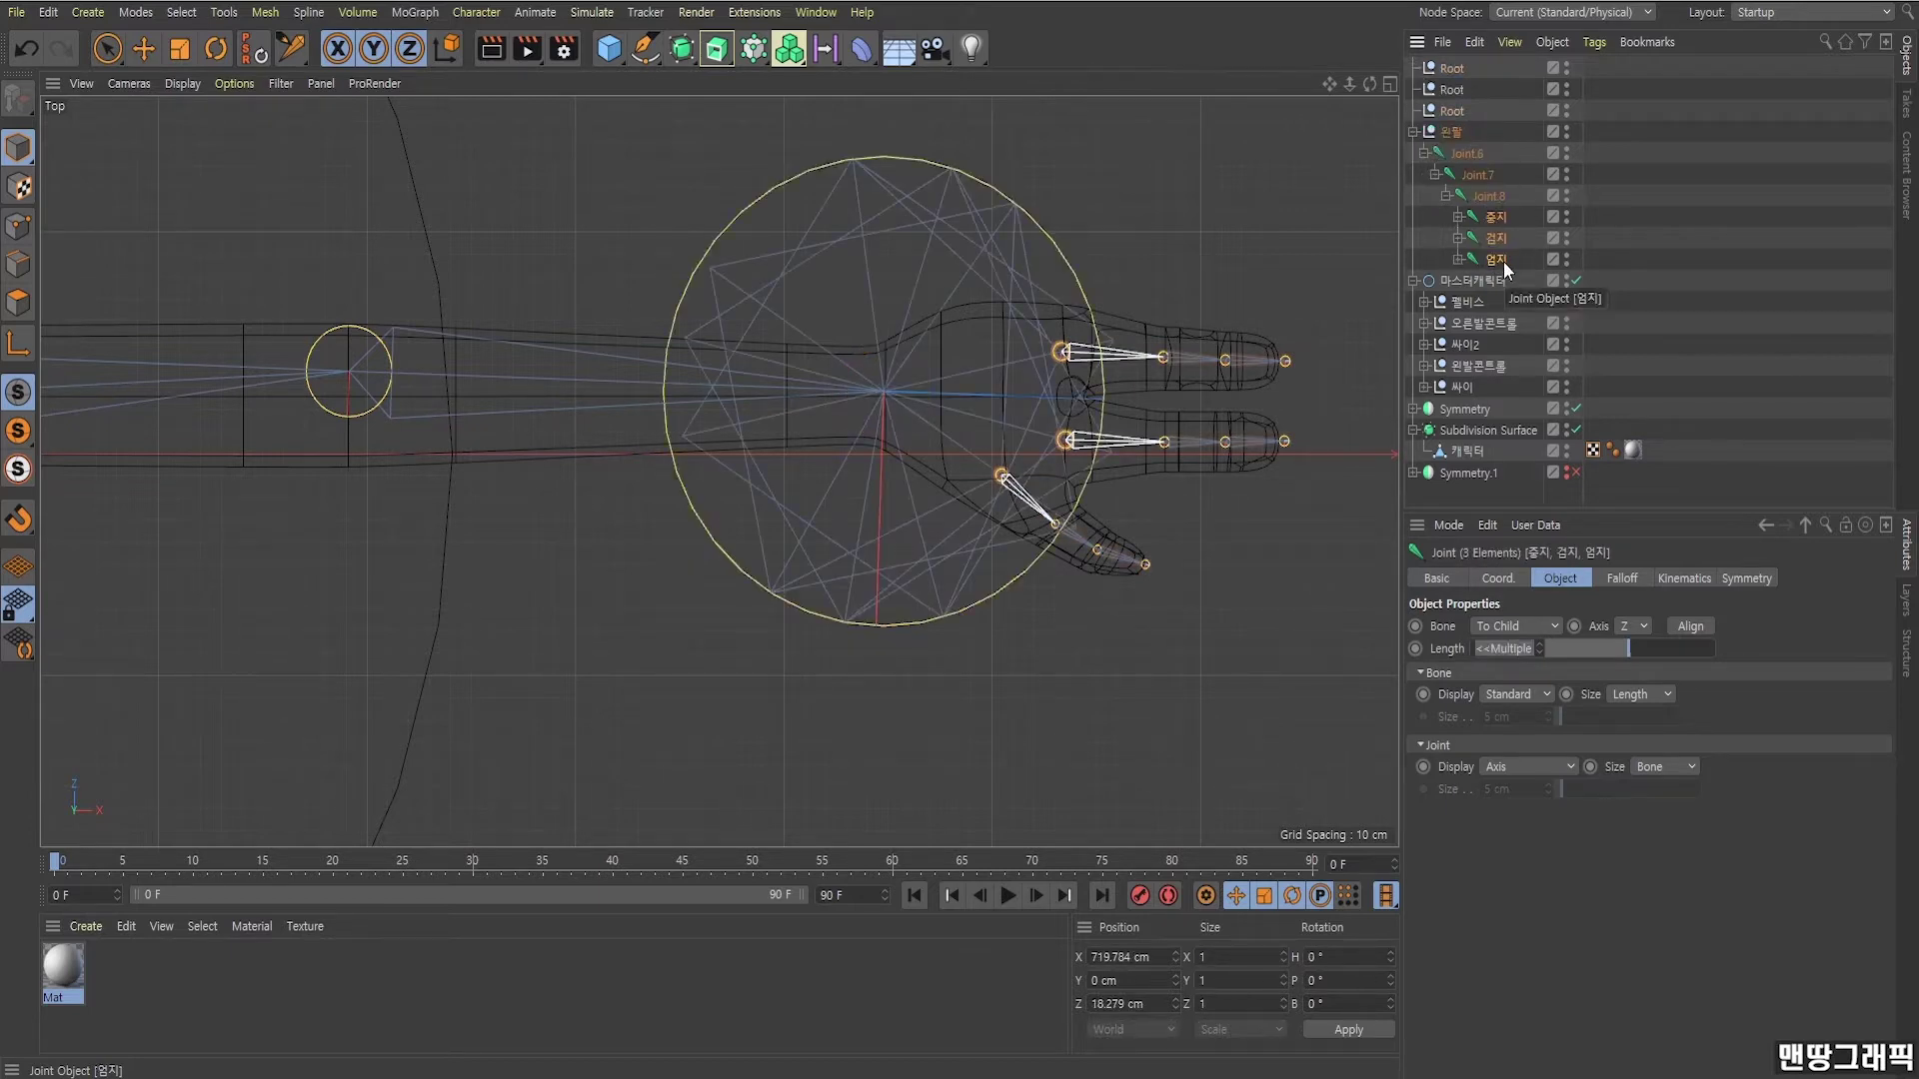
pyautogui.hotkey('ctrl', 'z')
pyautogui.click(1655, 193)
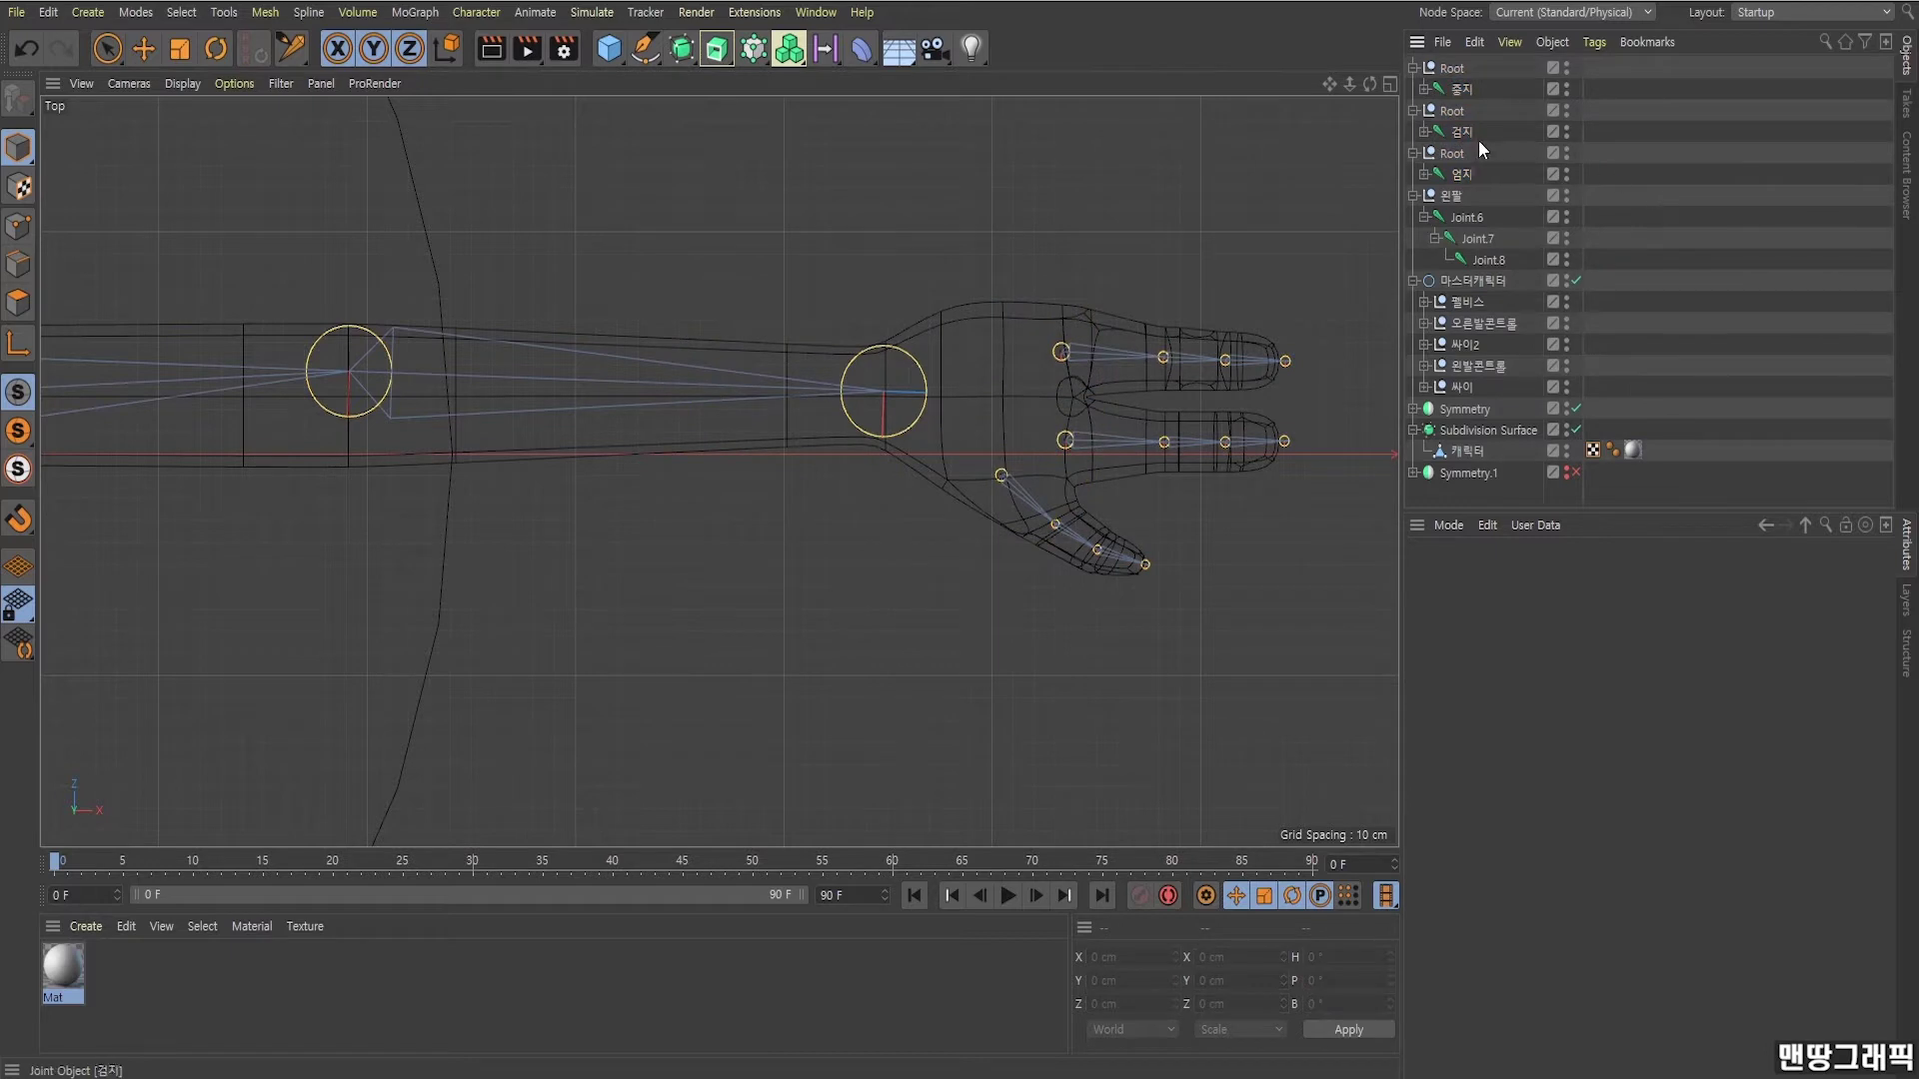
# Make the 검지 chain a child of Joint.8 in the Object Manager.
pyautogui.click(1424, 174)
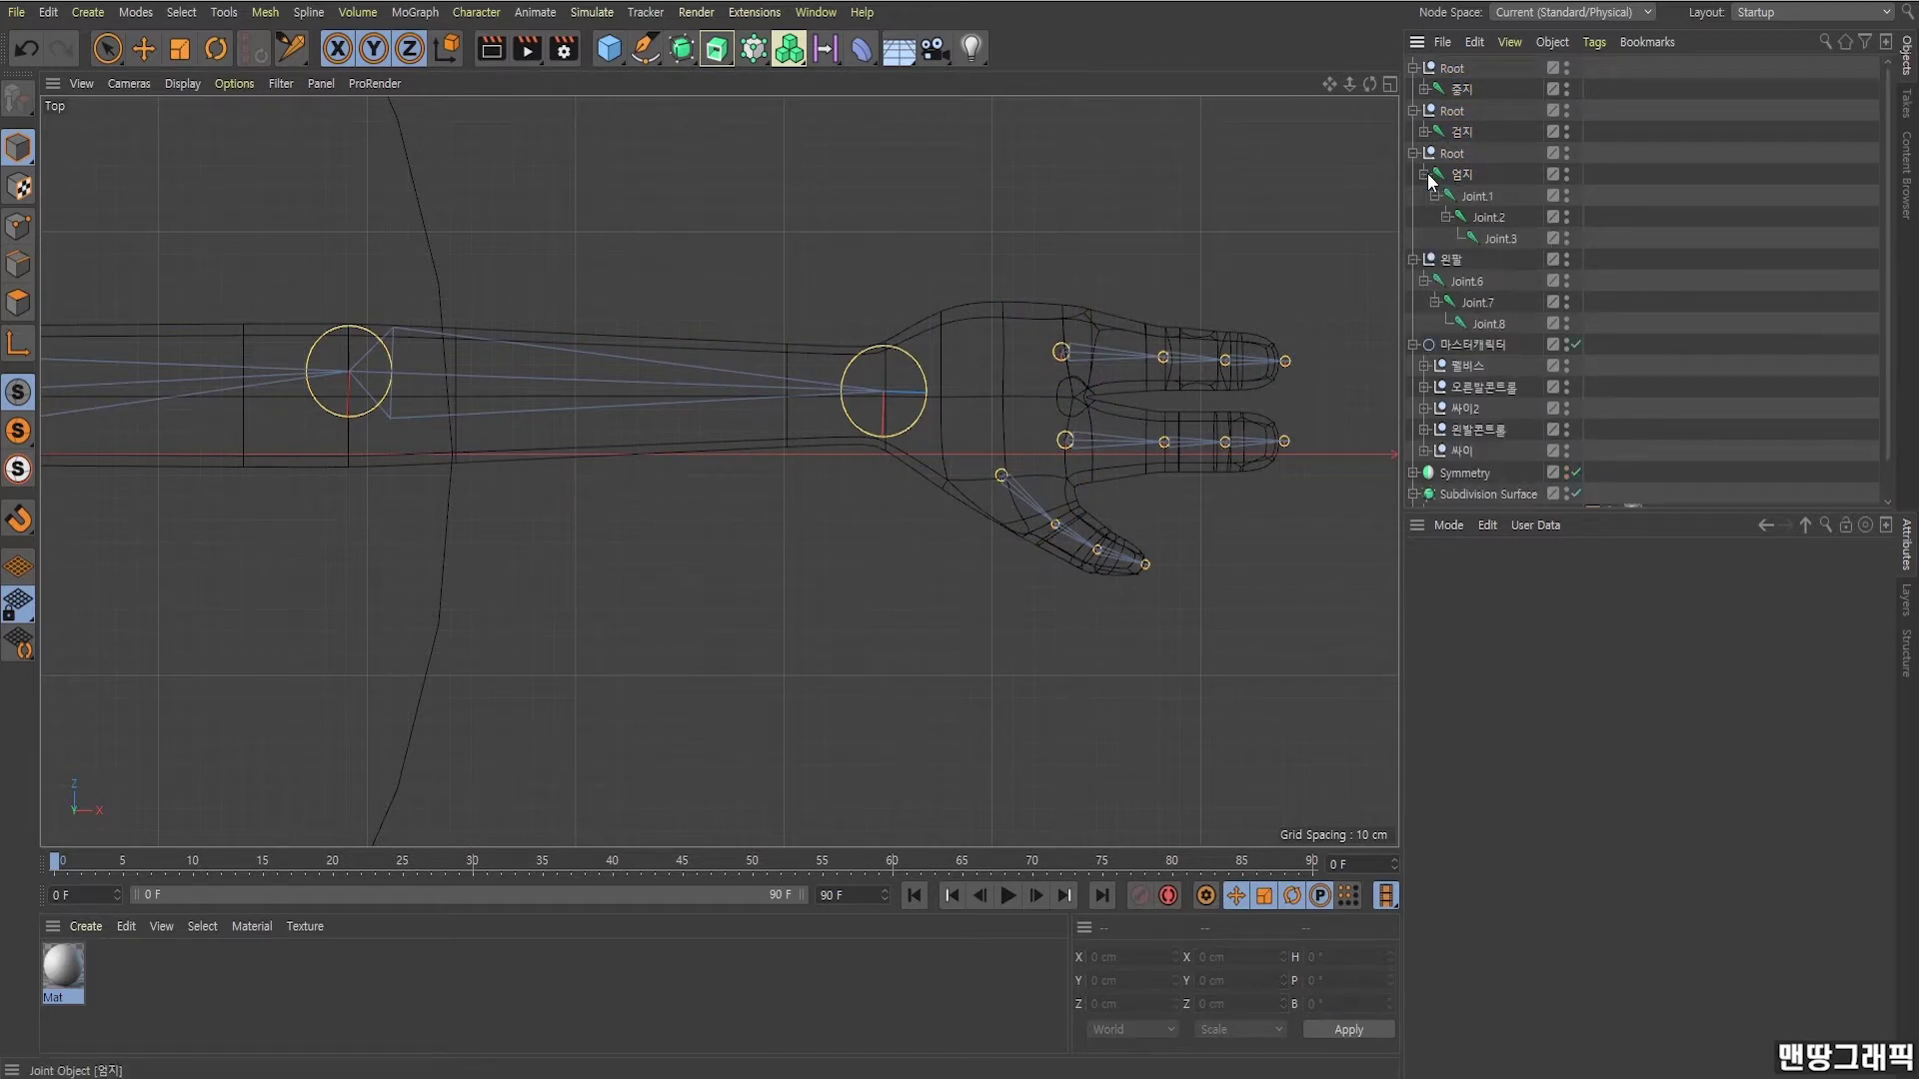
pyautogui.click(1462, 176)
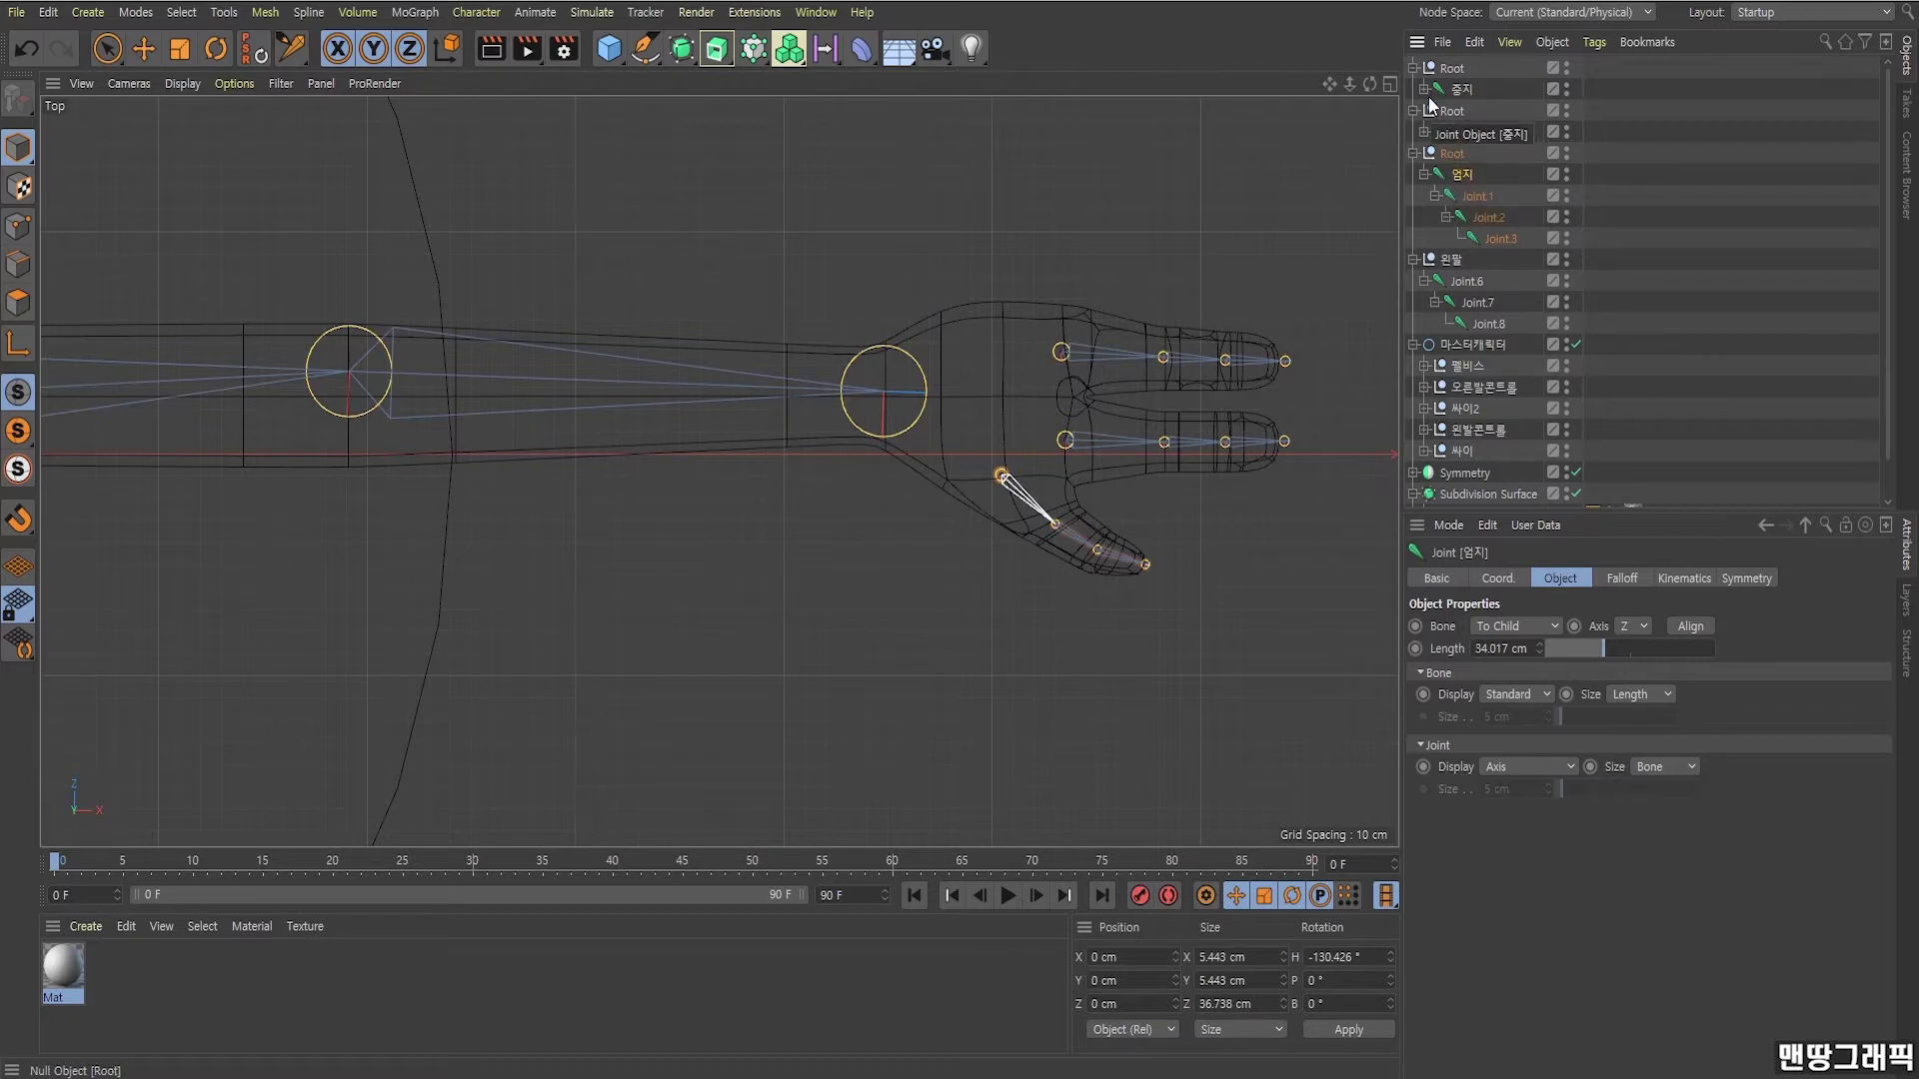
pyautogui.click(1425, 131)
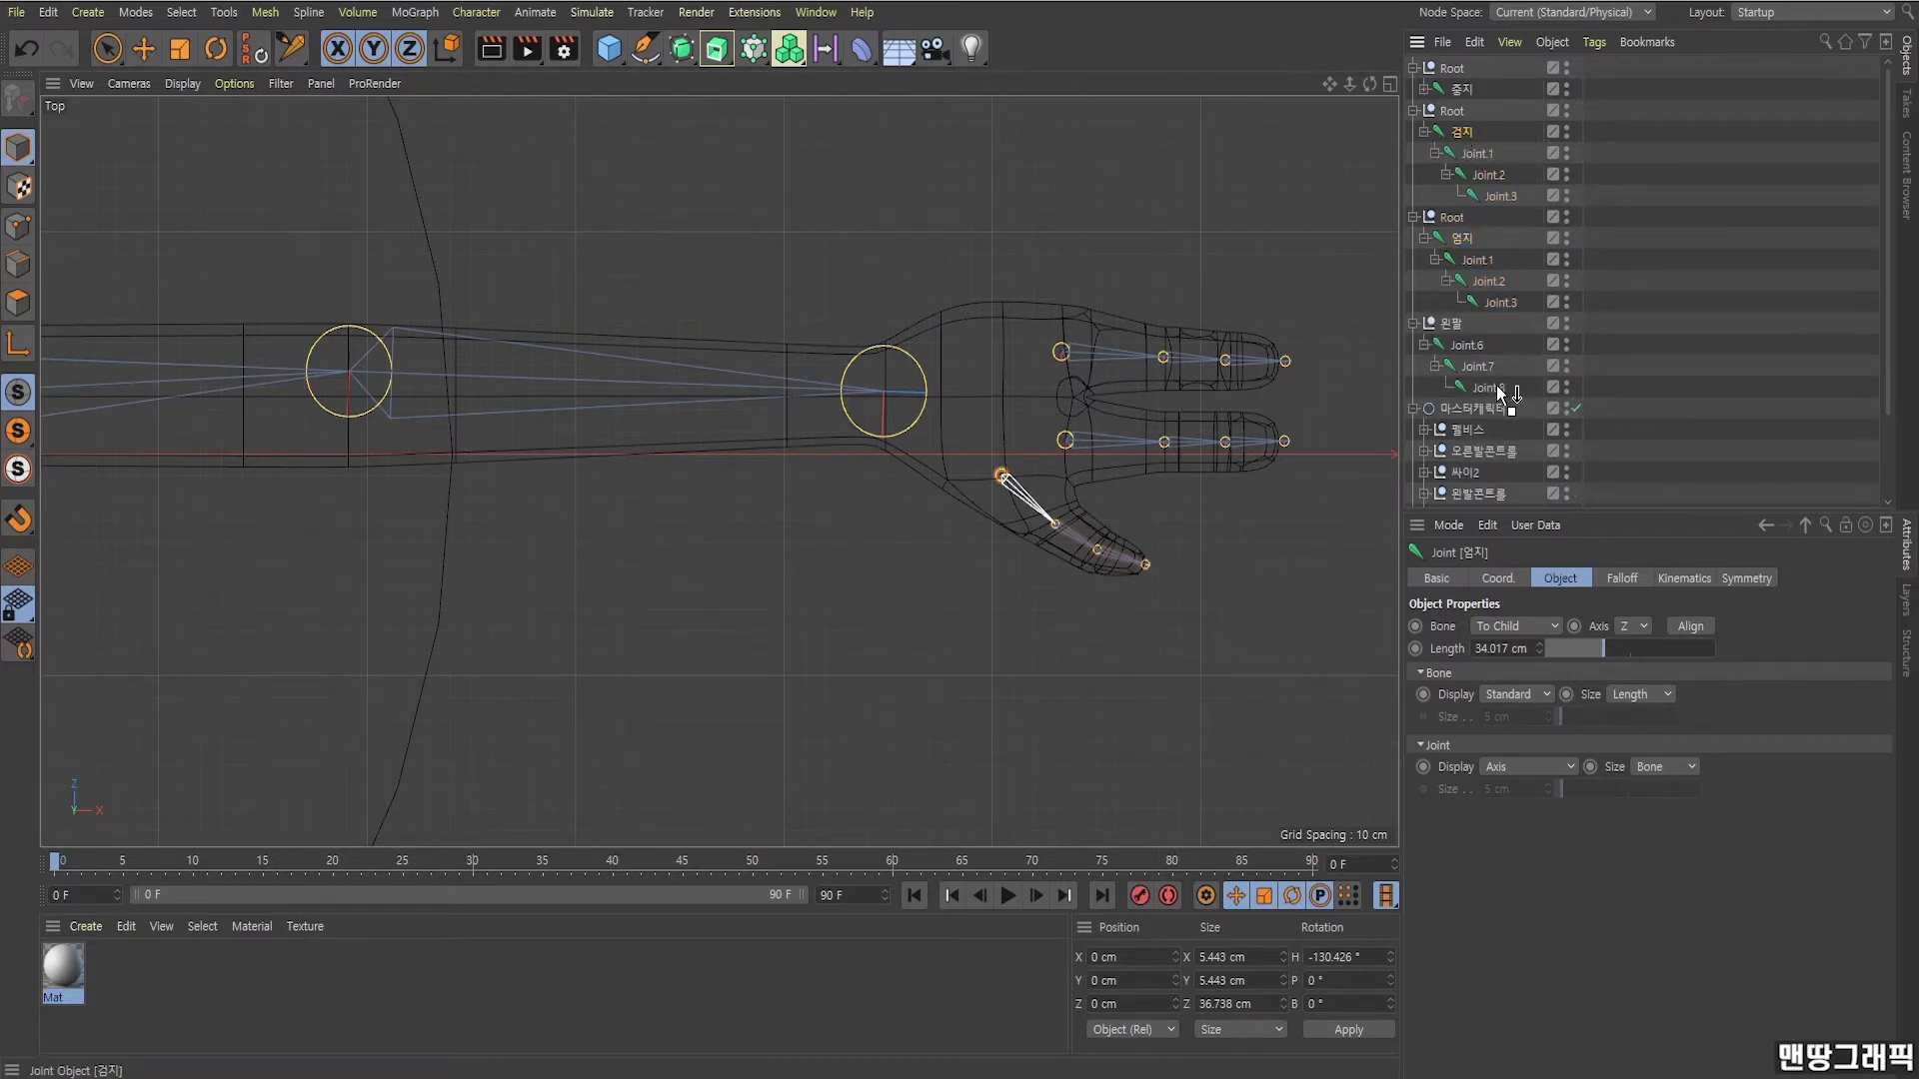
pyautogui.moveTo(1462, 140); pyautogui.dragTo(1496, 386)
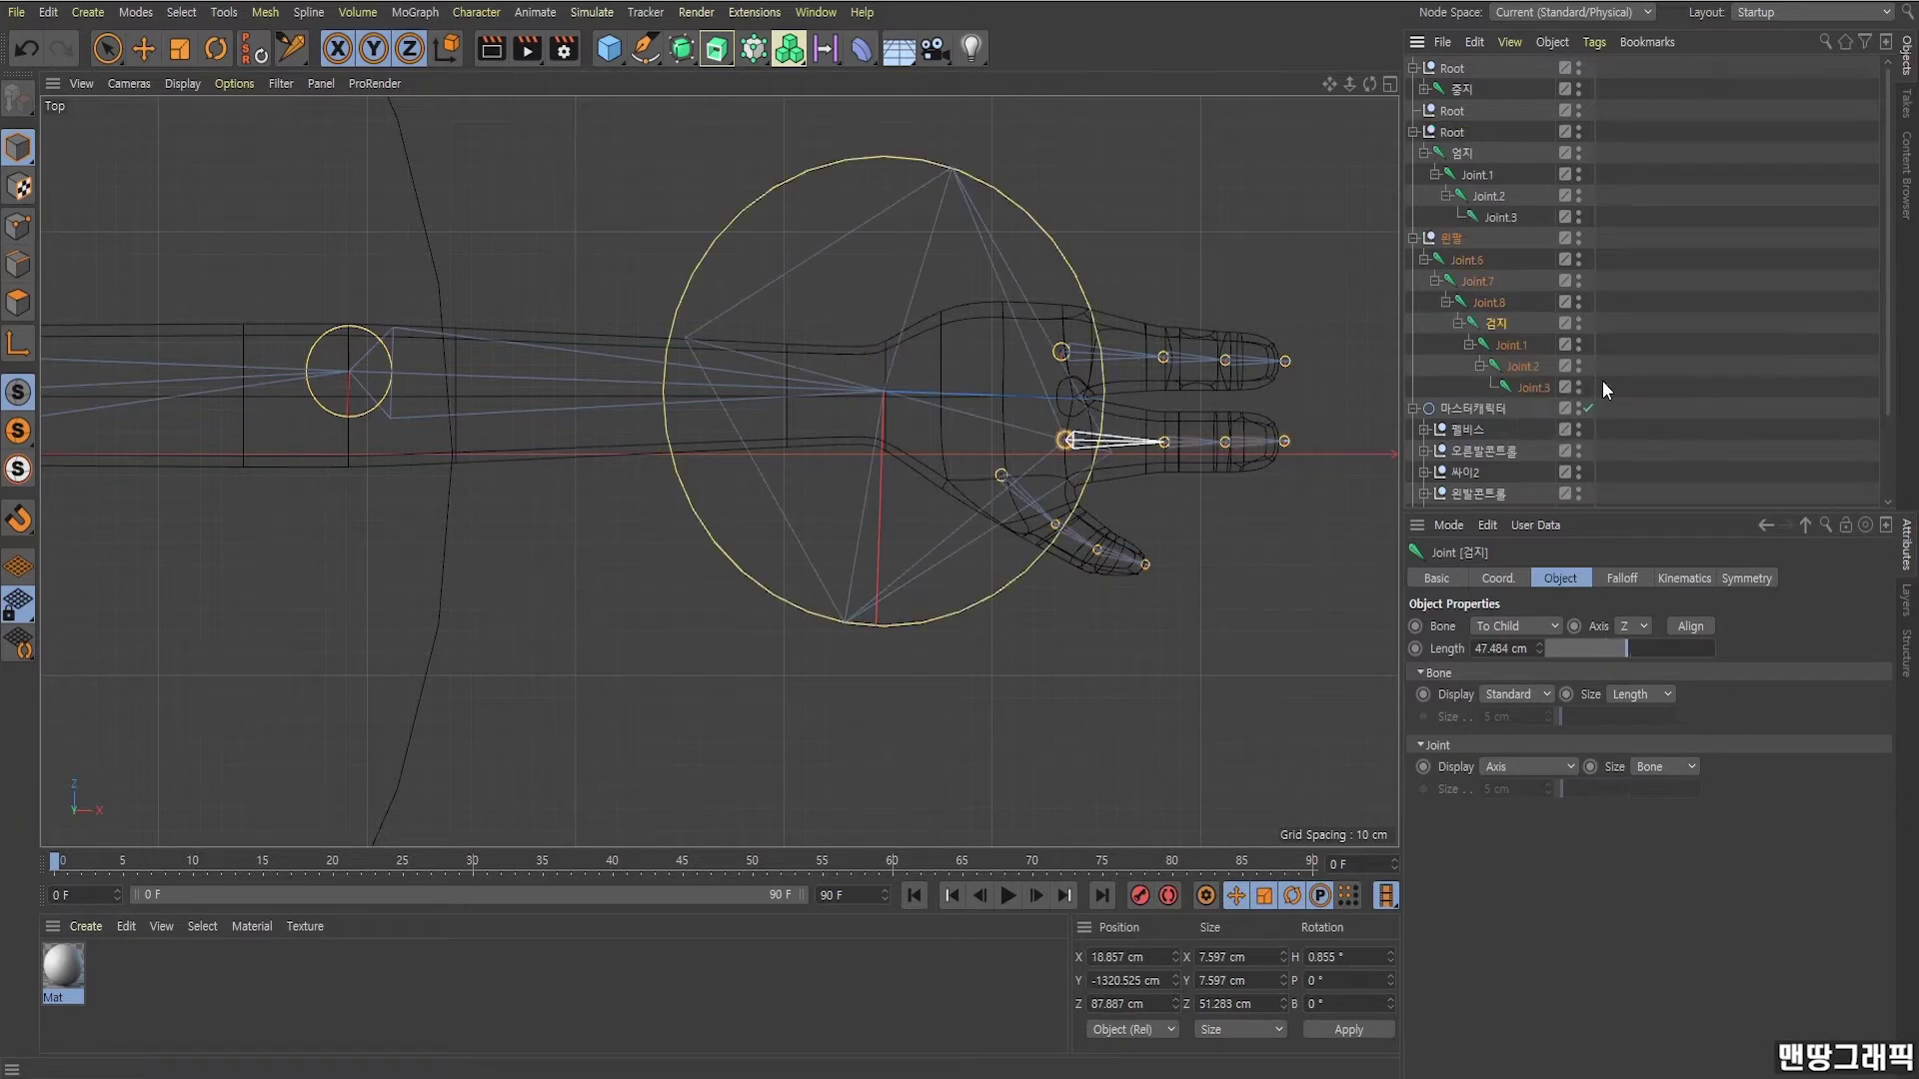
# Undo the 검지 reparenting and return to the four-view layout.
pyautogui.hotkey('ctrl', 'z')
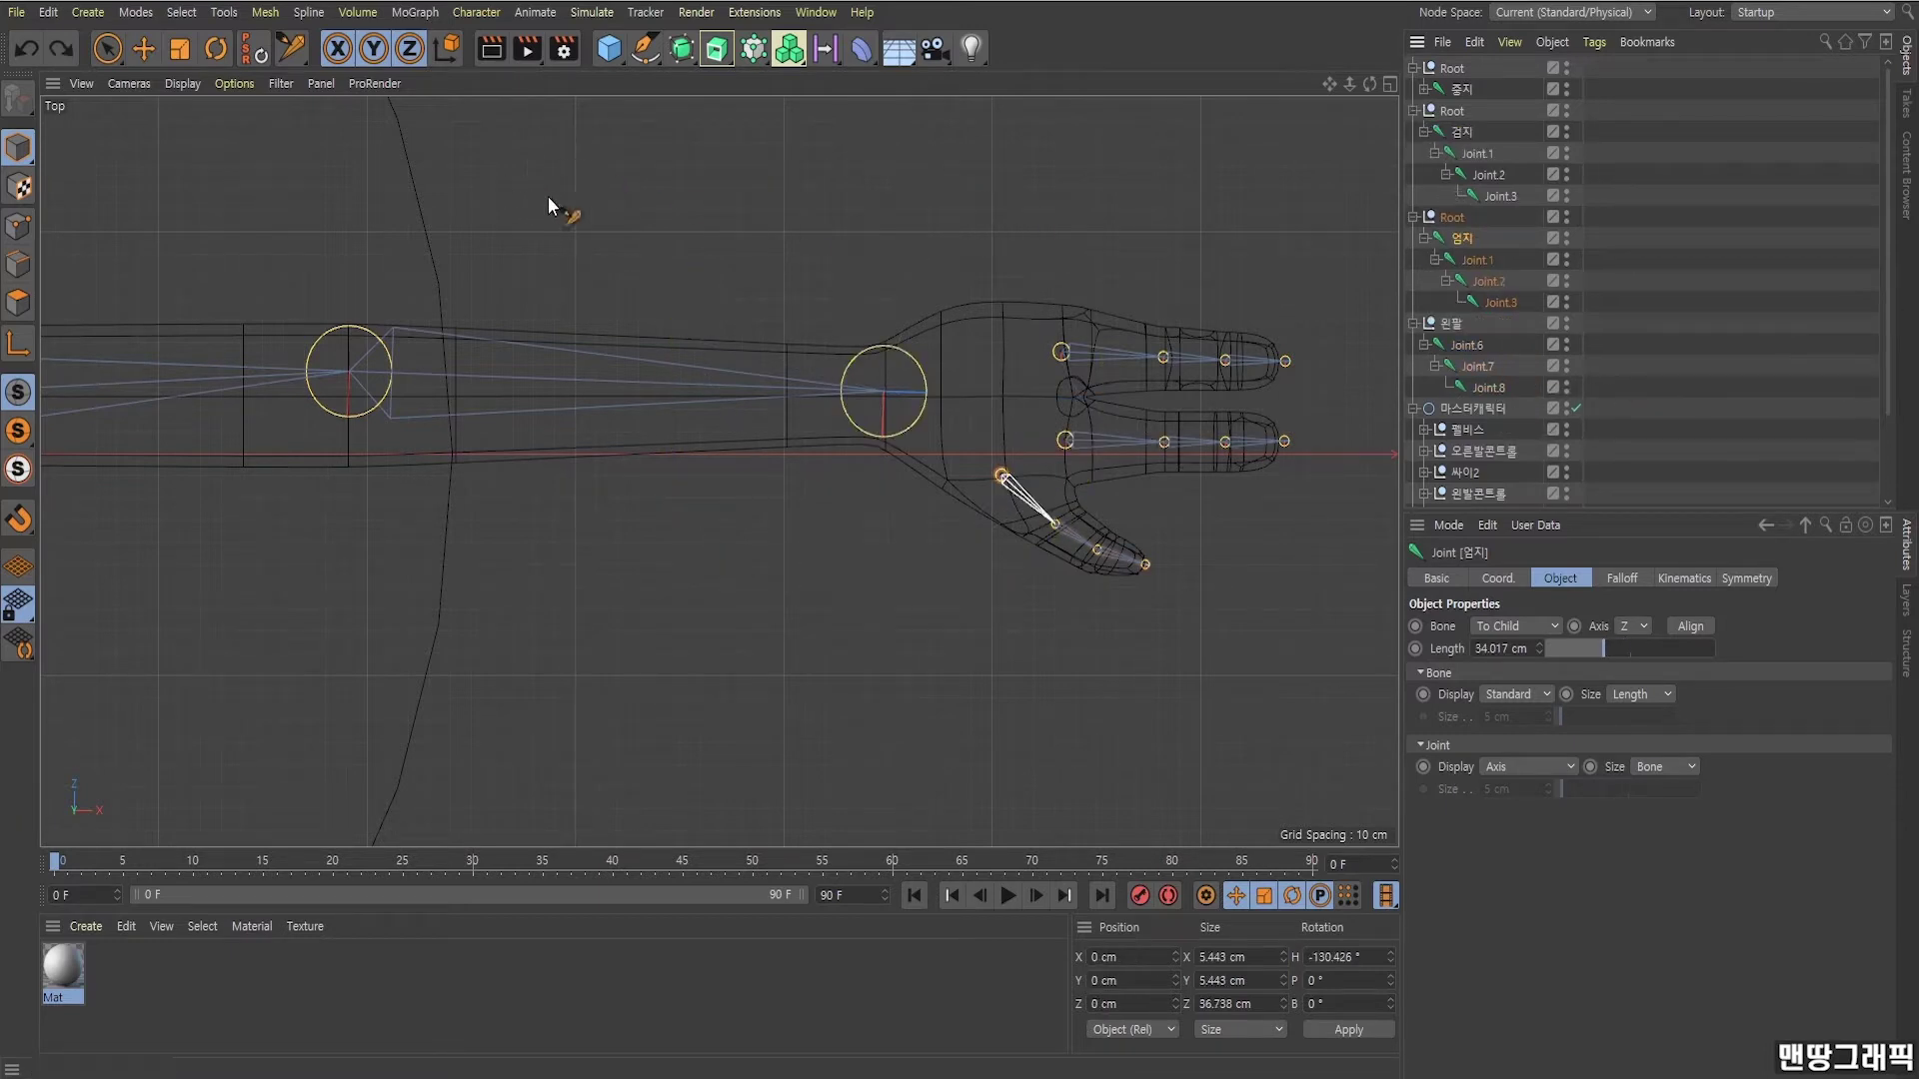
pyautogui.click(1393, 89)
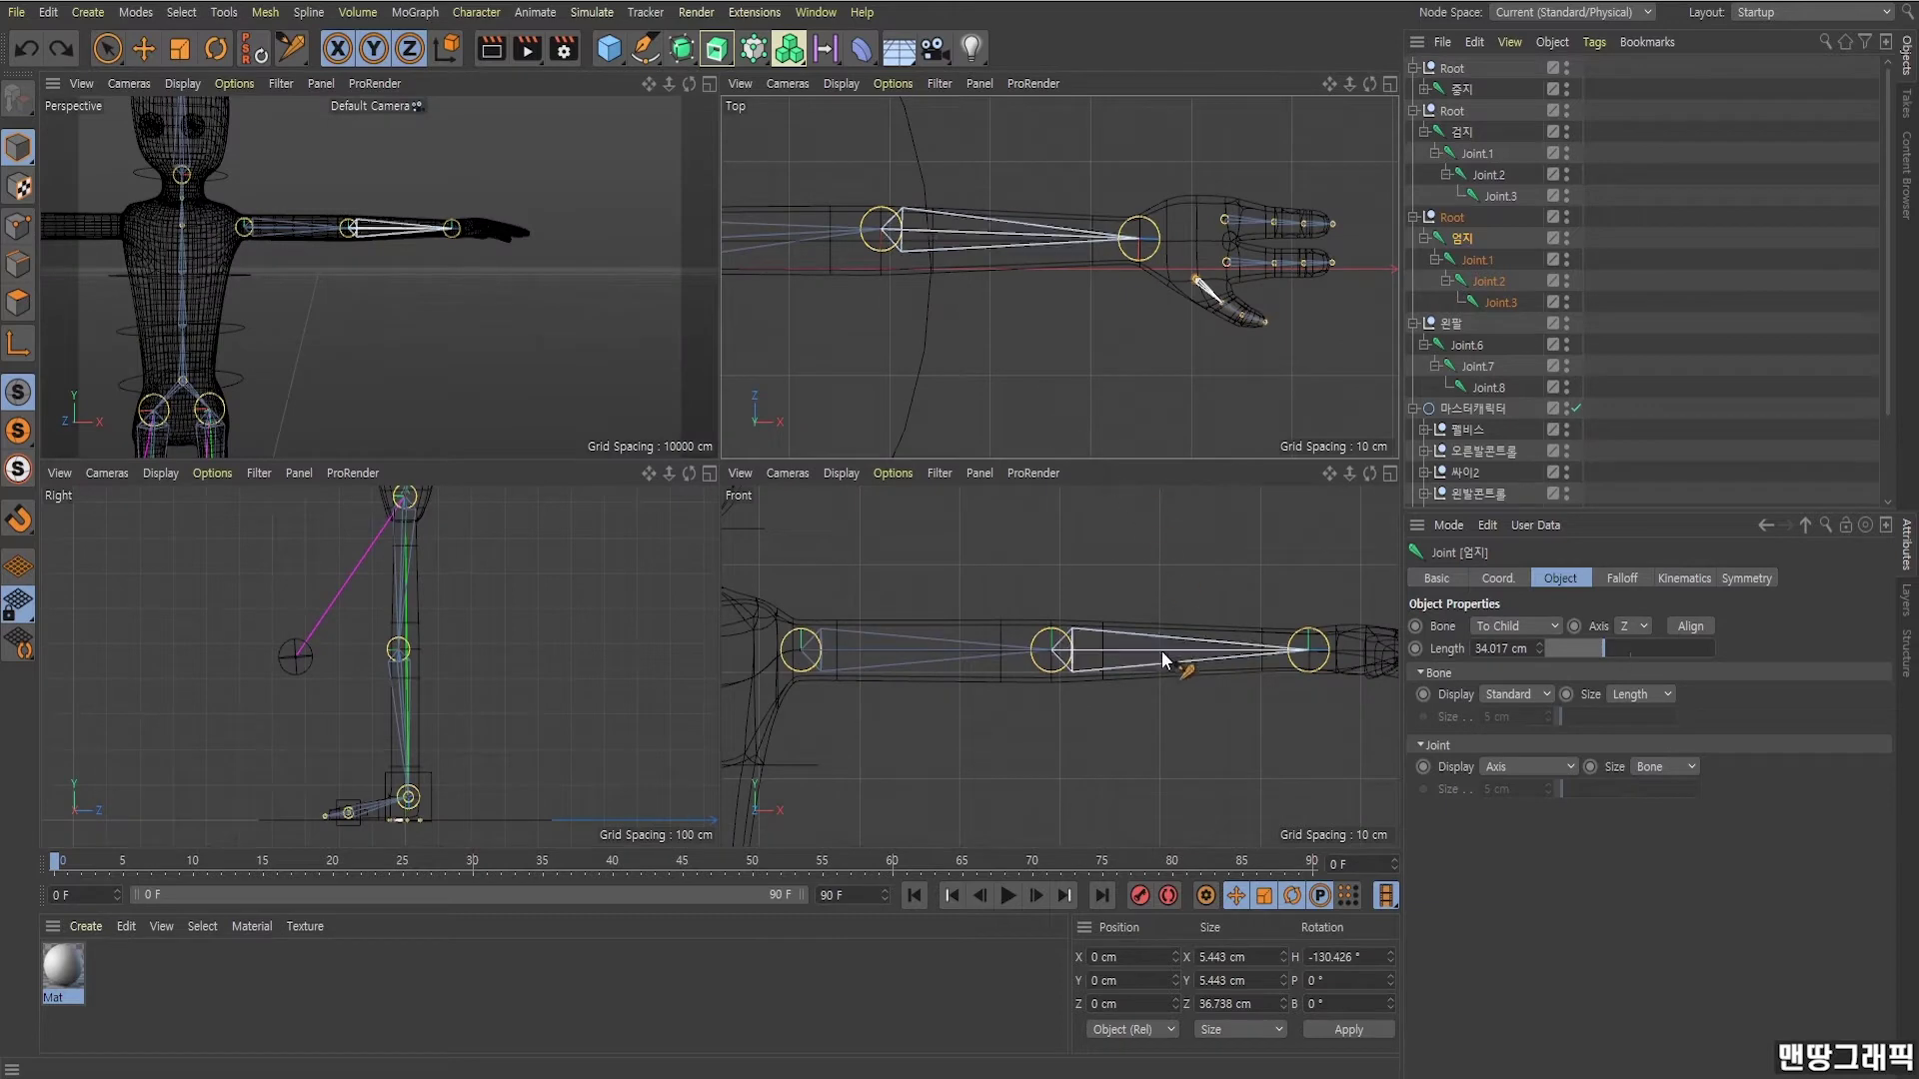
pyautogui.scroll(-5, 1039, 584)
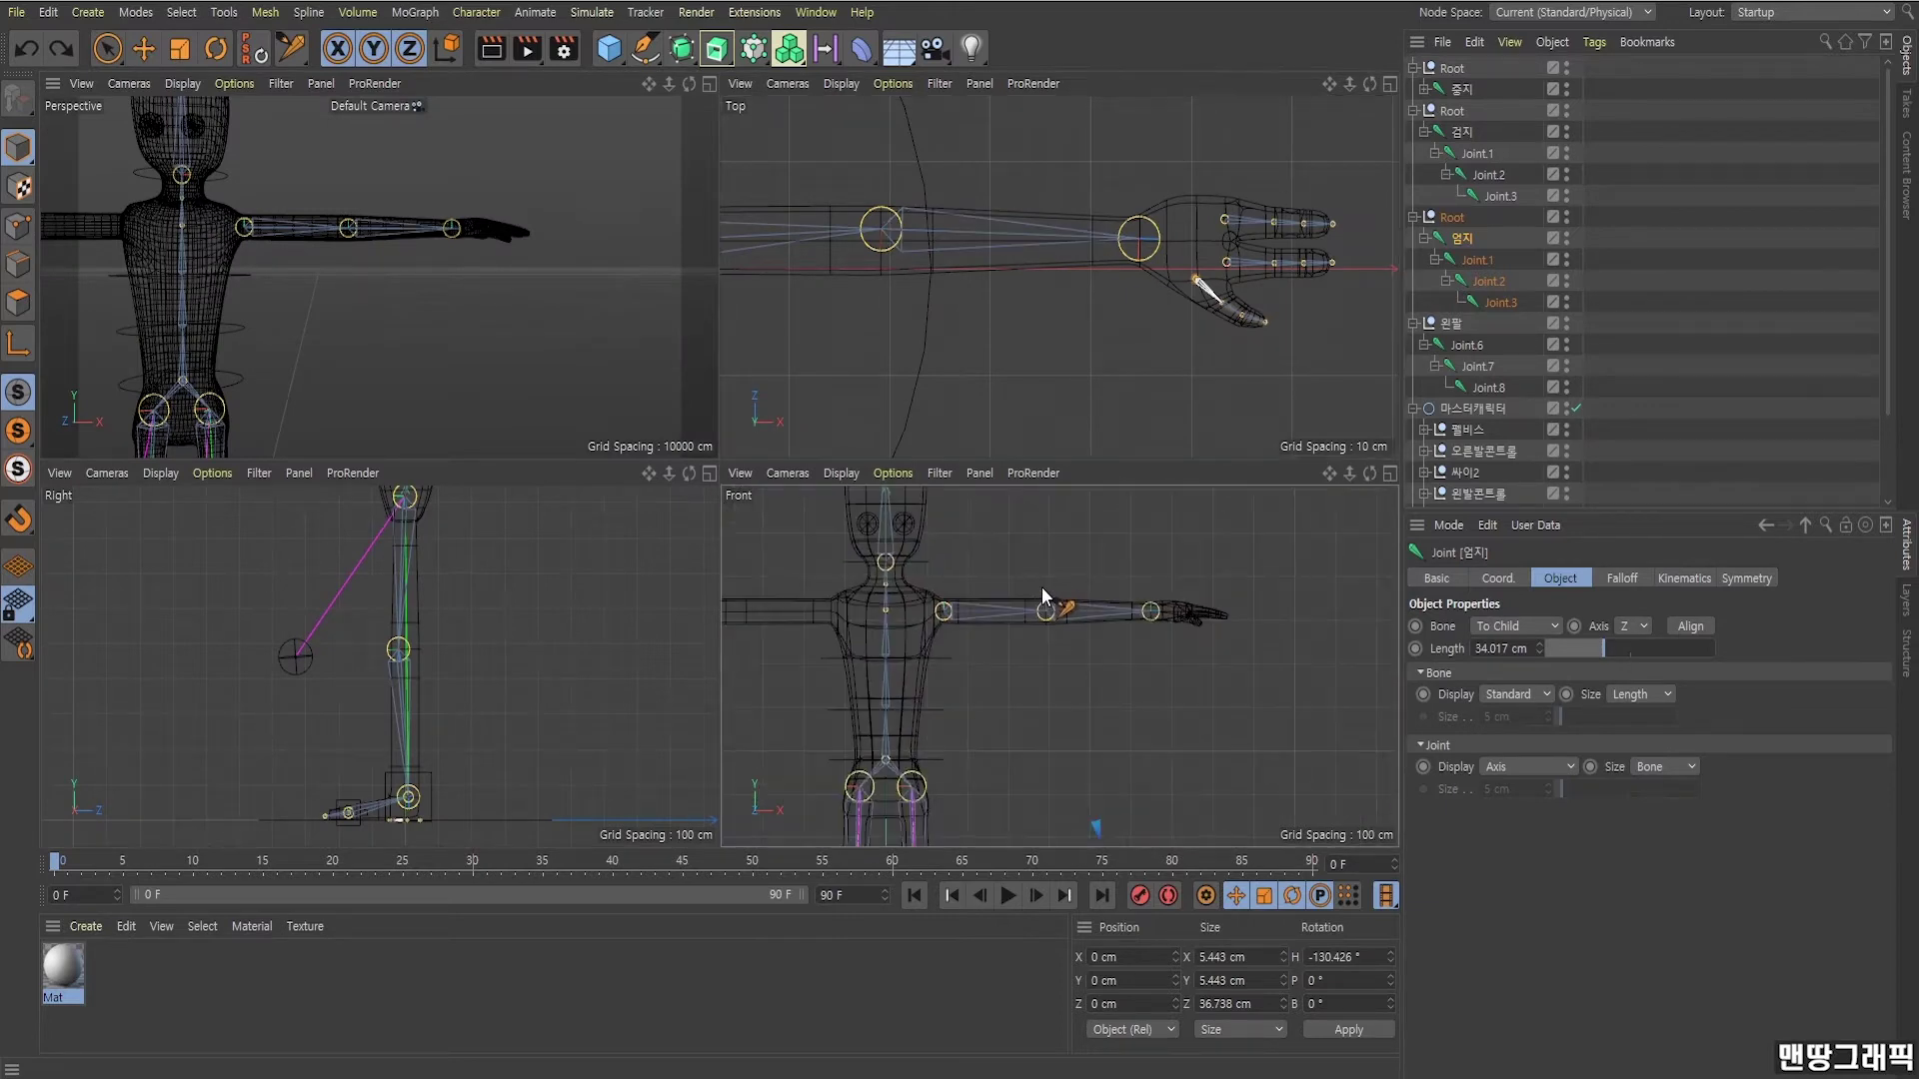
pyautogui.scroll(-3, 1040, 597)
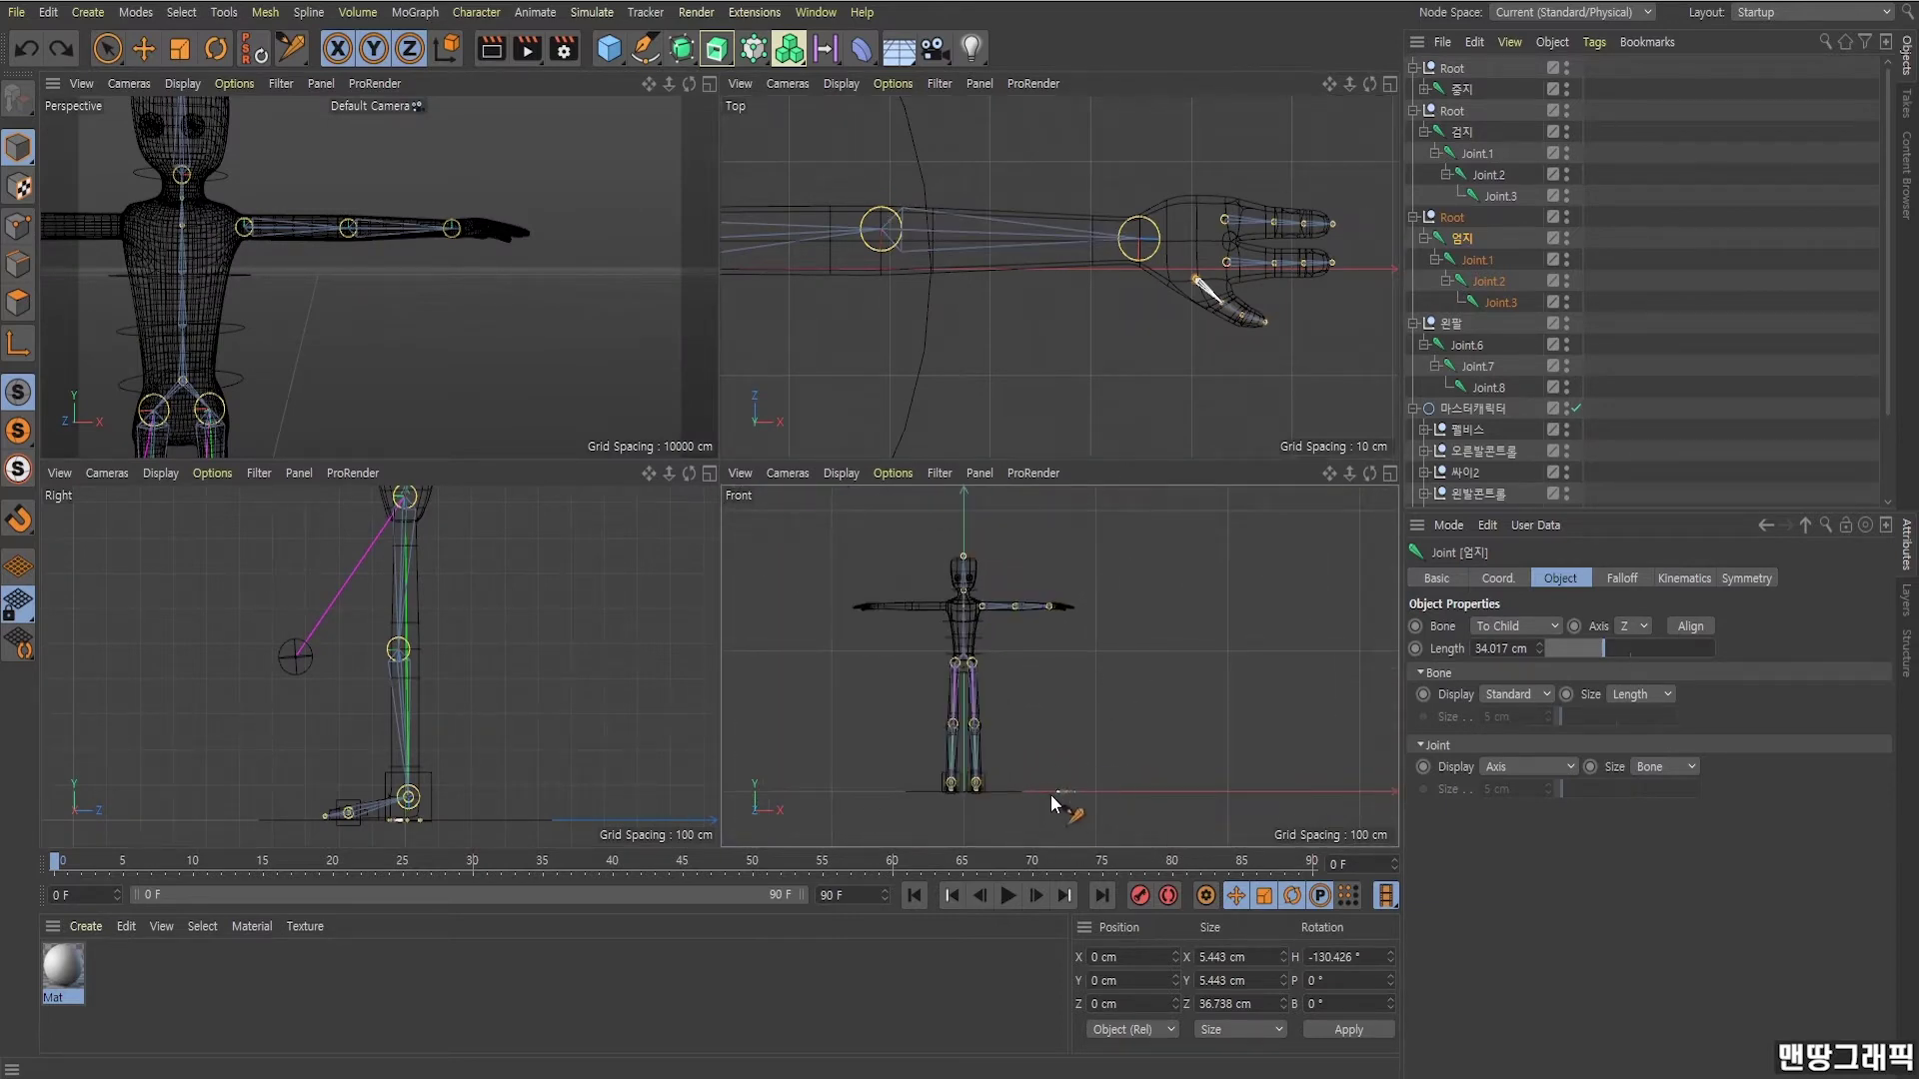
pyautogui.scroll(2, 1051, 795)
# Move the three finger Root nulls up along Y to about 1320.9 cm inside the hand.
pyautogui.click(1801, 234)
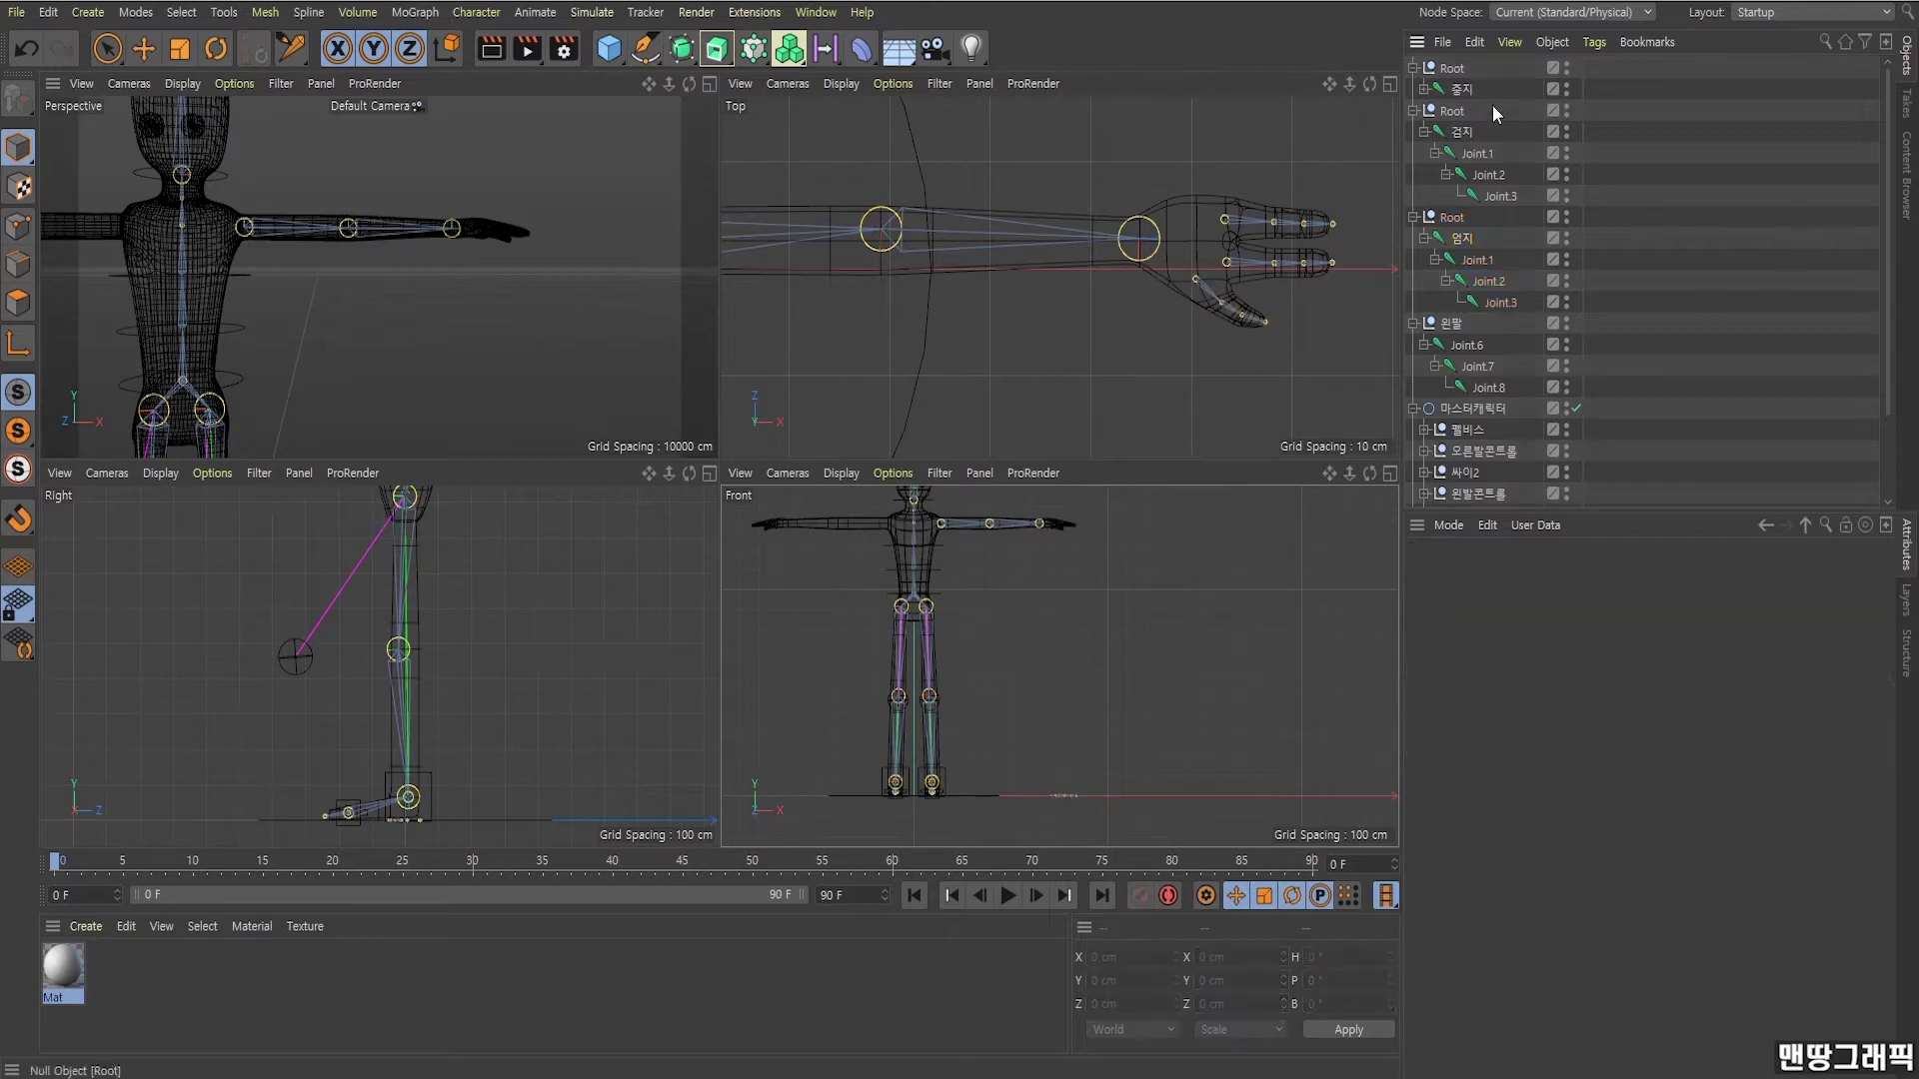
pyautogui.click(1451, 68)
pyautogui.keyDown('shift'); pyautogui.click(1452, 217); pyautogui.keyUp('shift')
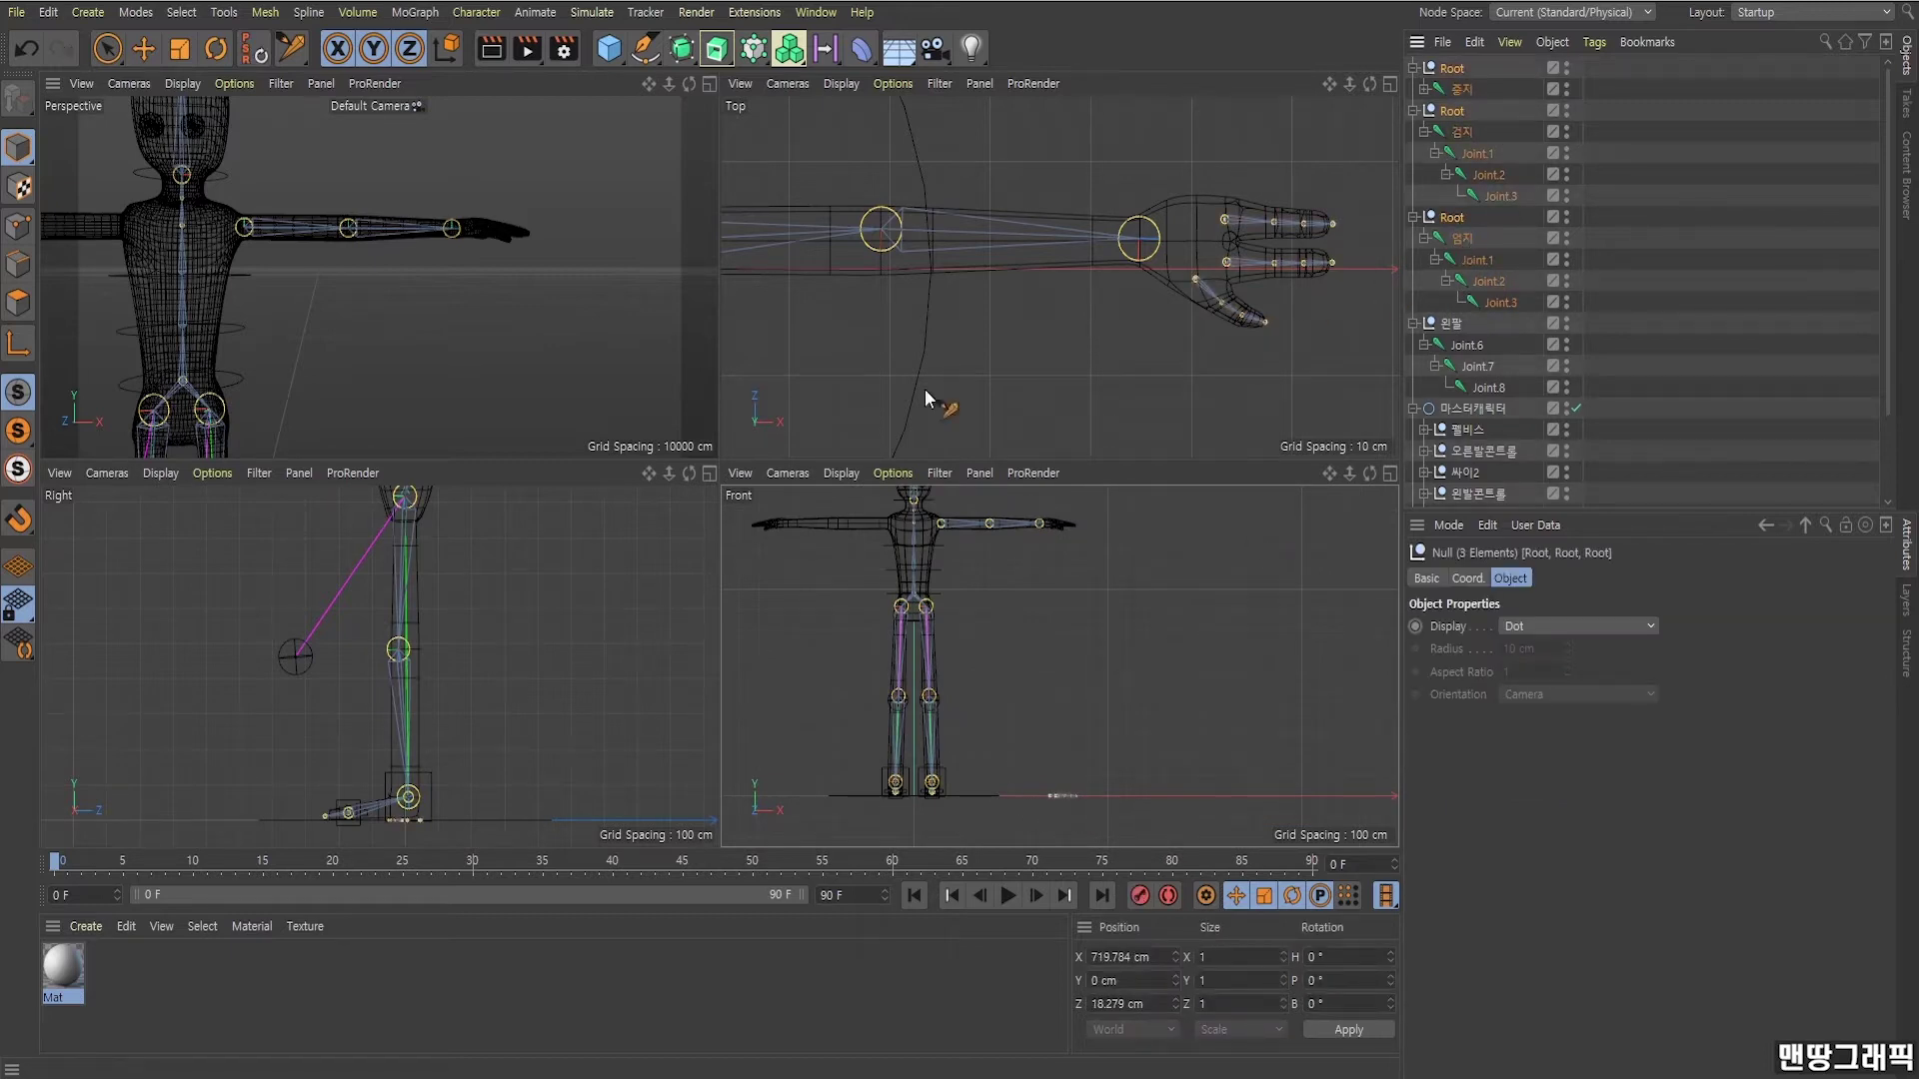
pyautogui.press('e')
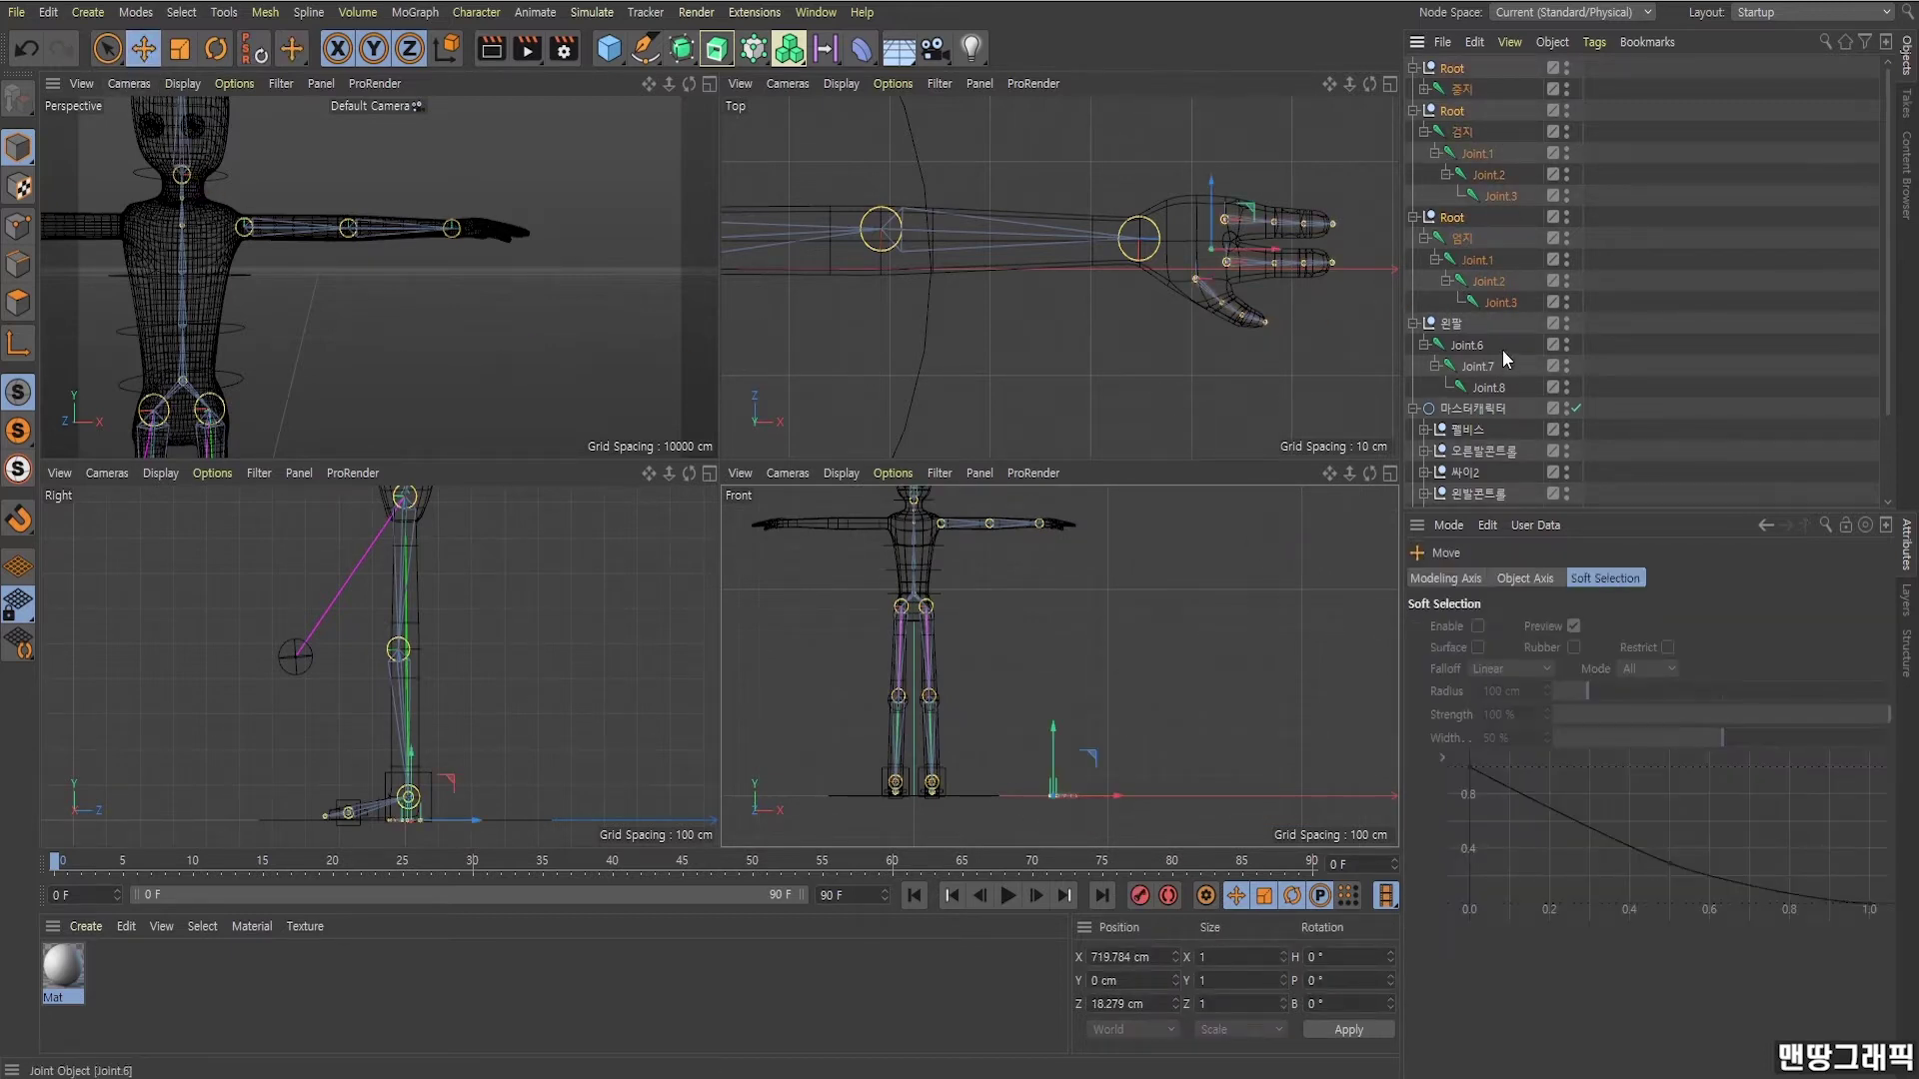
pyautogui.moveTo(1054, 725); pyautogui.dragTo(1054, 640)
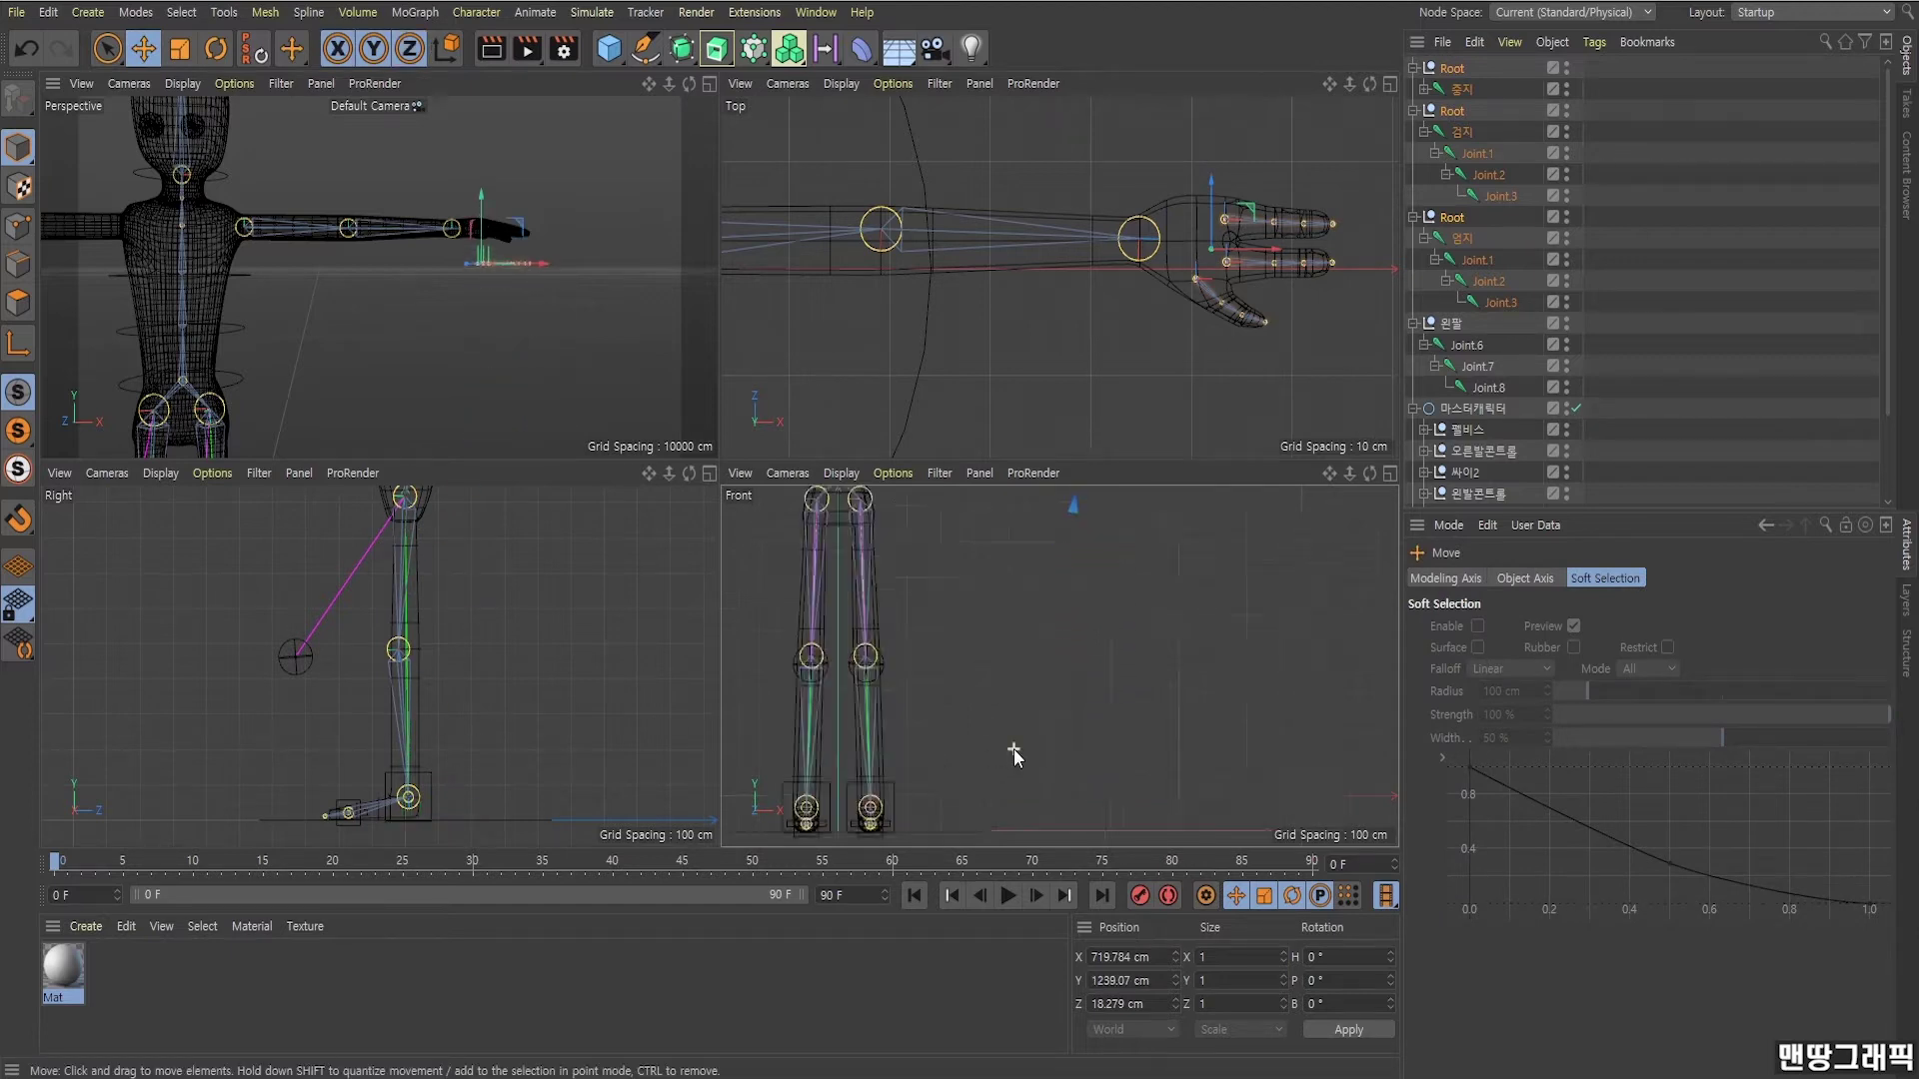
pyautogui.moveTo(1339, 474)
pyautogui.mouseDown()
pyautogui.moveTo(1231, 481)
pyautogui.moveTo(1346, 476)
pyautogui.moveTo(1135, 685)
pyautogui.moveTo(1077, 537)
pyautogui.mouseUp()
pyautogui.scroll(5, 1100, 645)
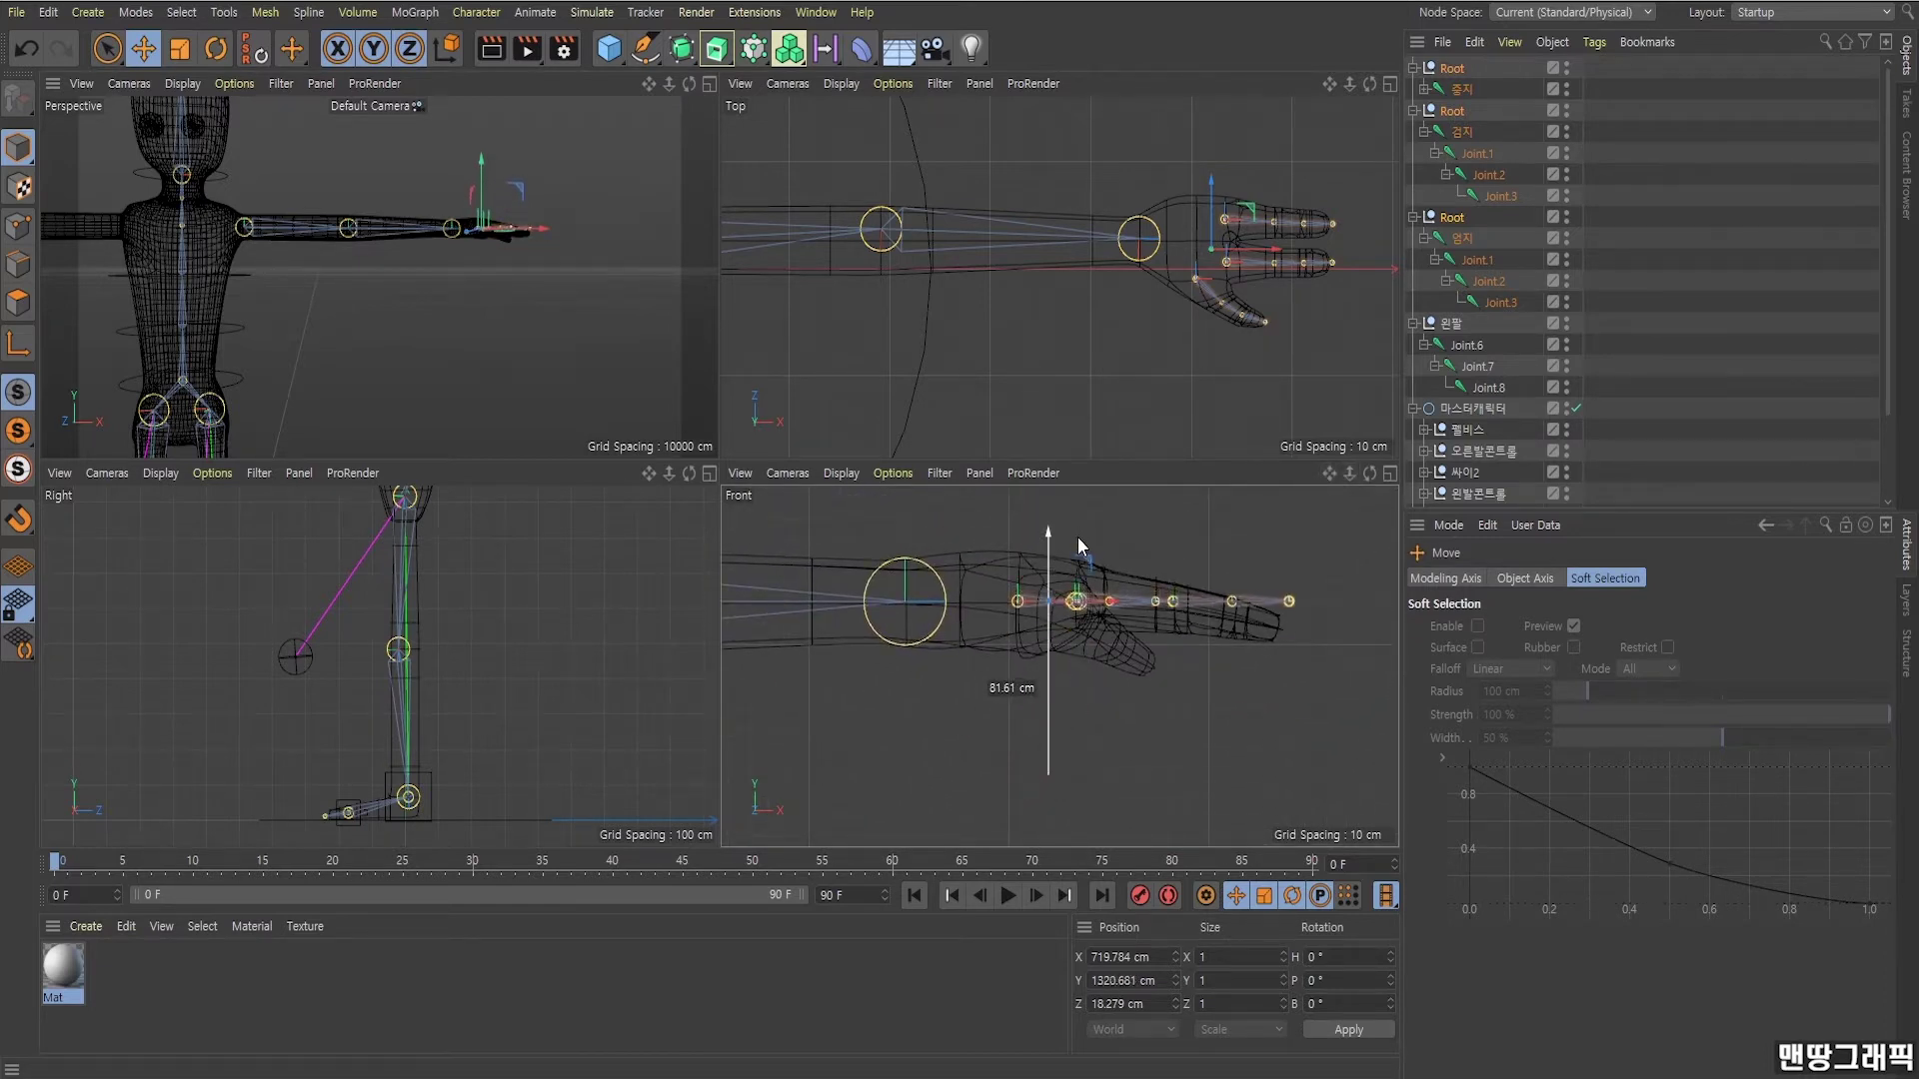
pyautogui.scroll(3, 1053, 546)
pyautogui.moveTo(1329, 473); pyautogui.dragTo(1165, 578)
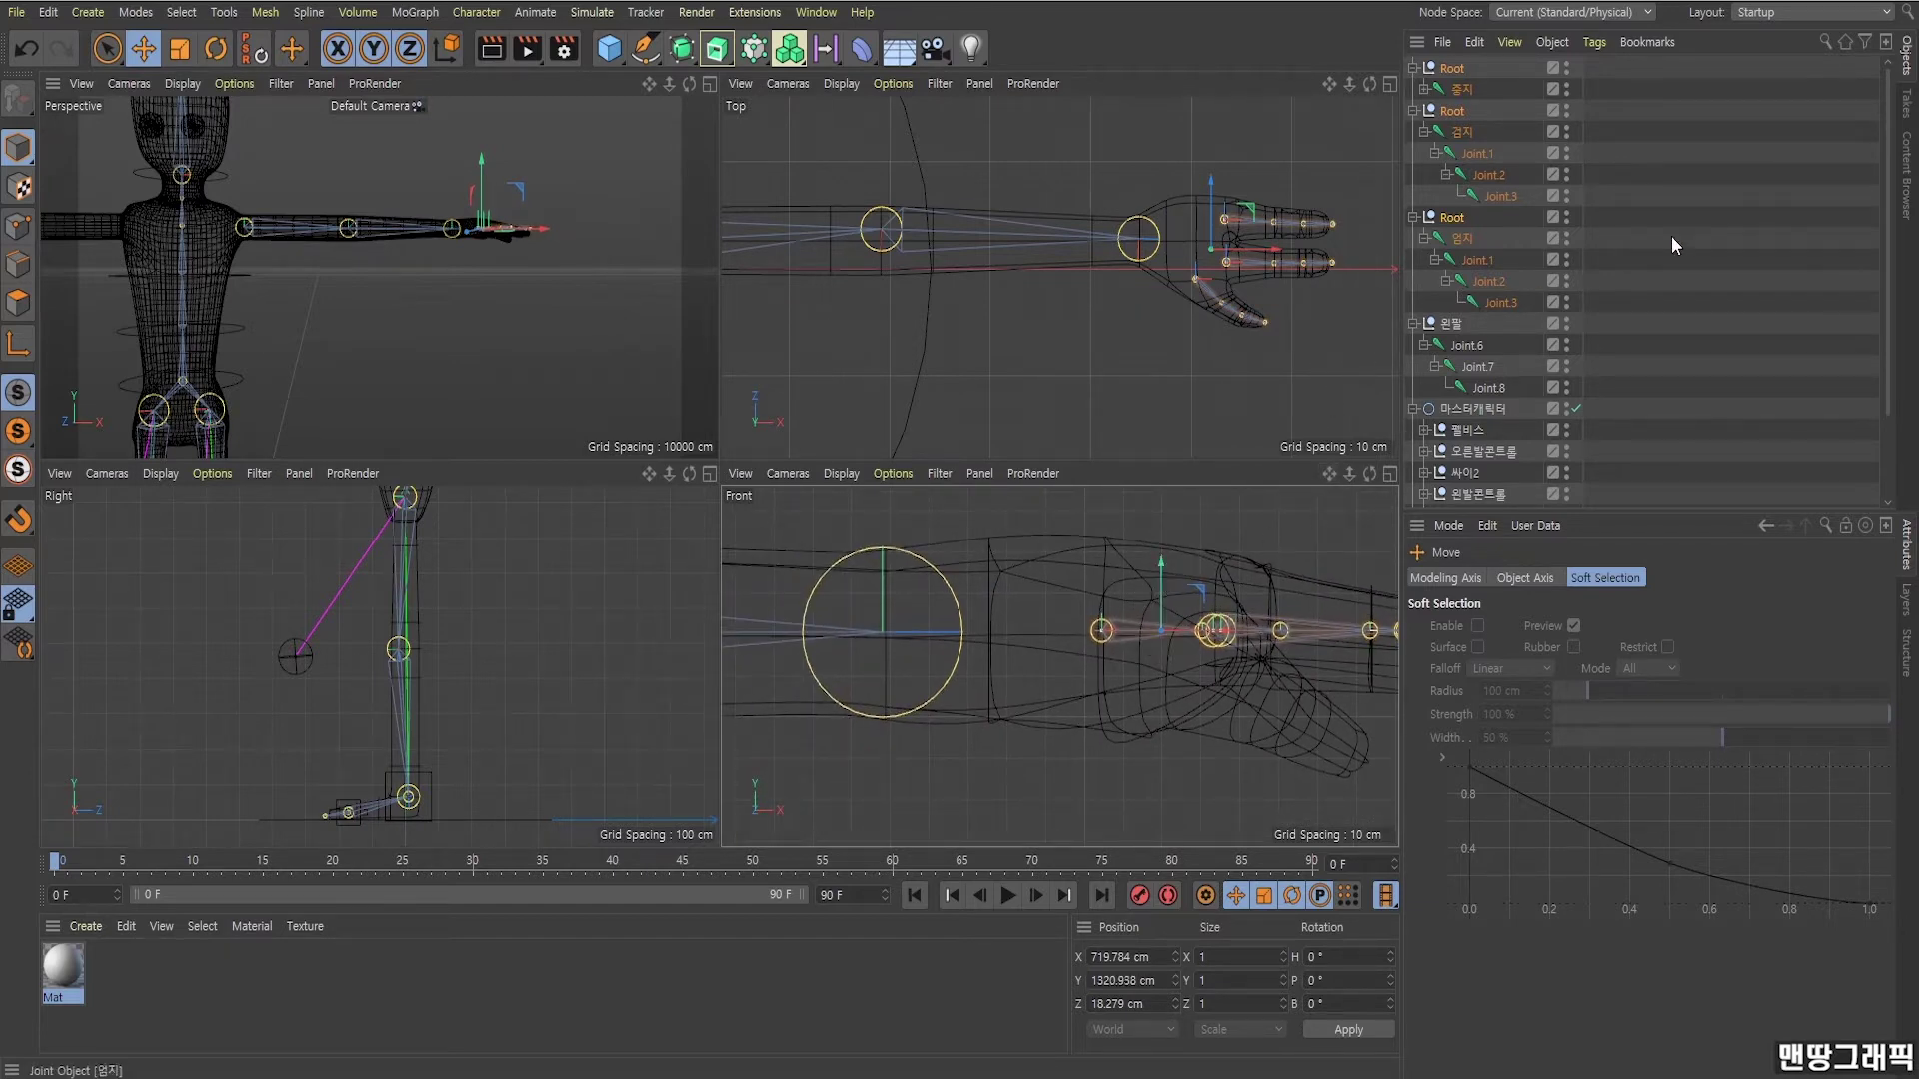
pyautogui.click(1573, 225)
# Select the 중지, 검지 and 엄지 joints and drop them onto wrist joint Joint.8.
pyautogui.click(1424, 131)
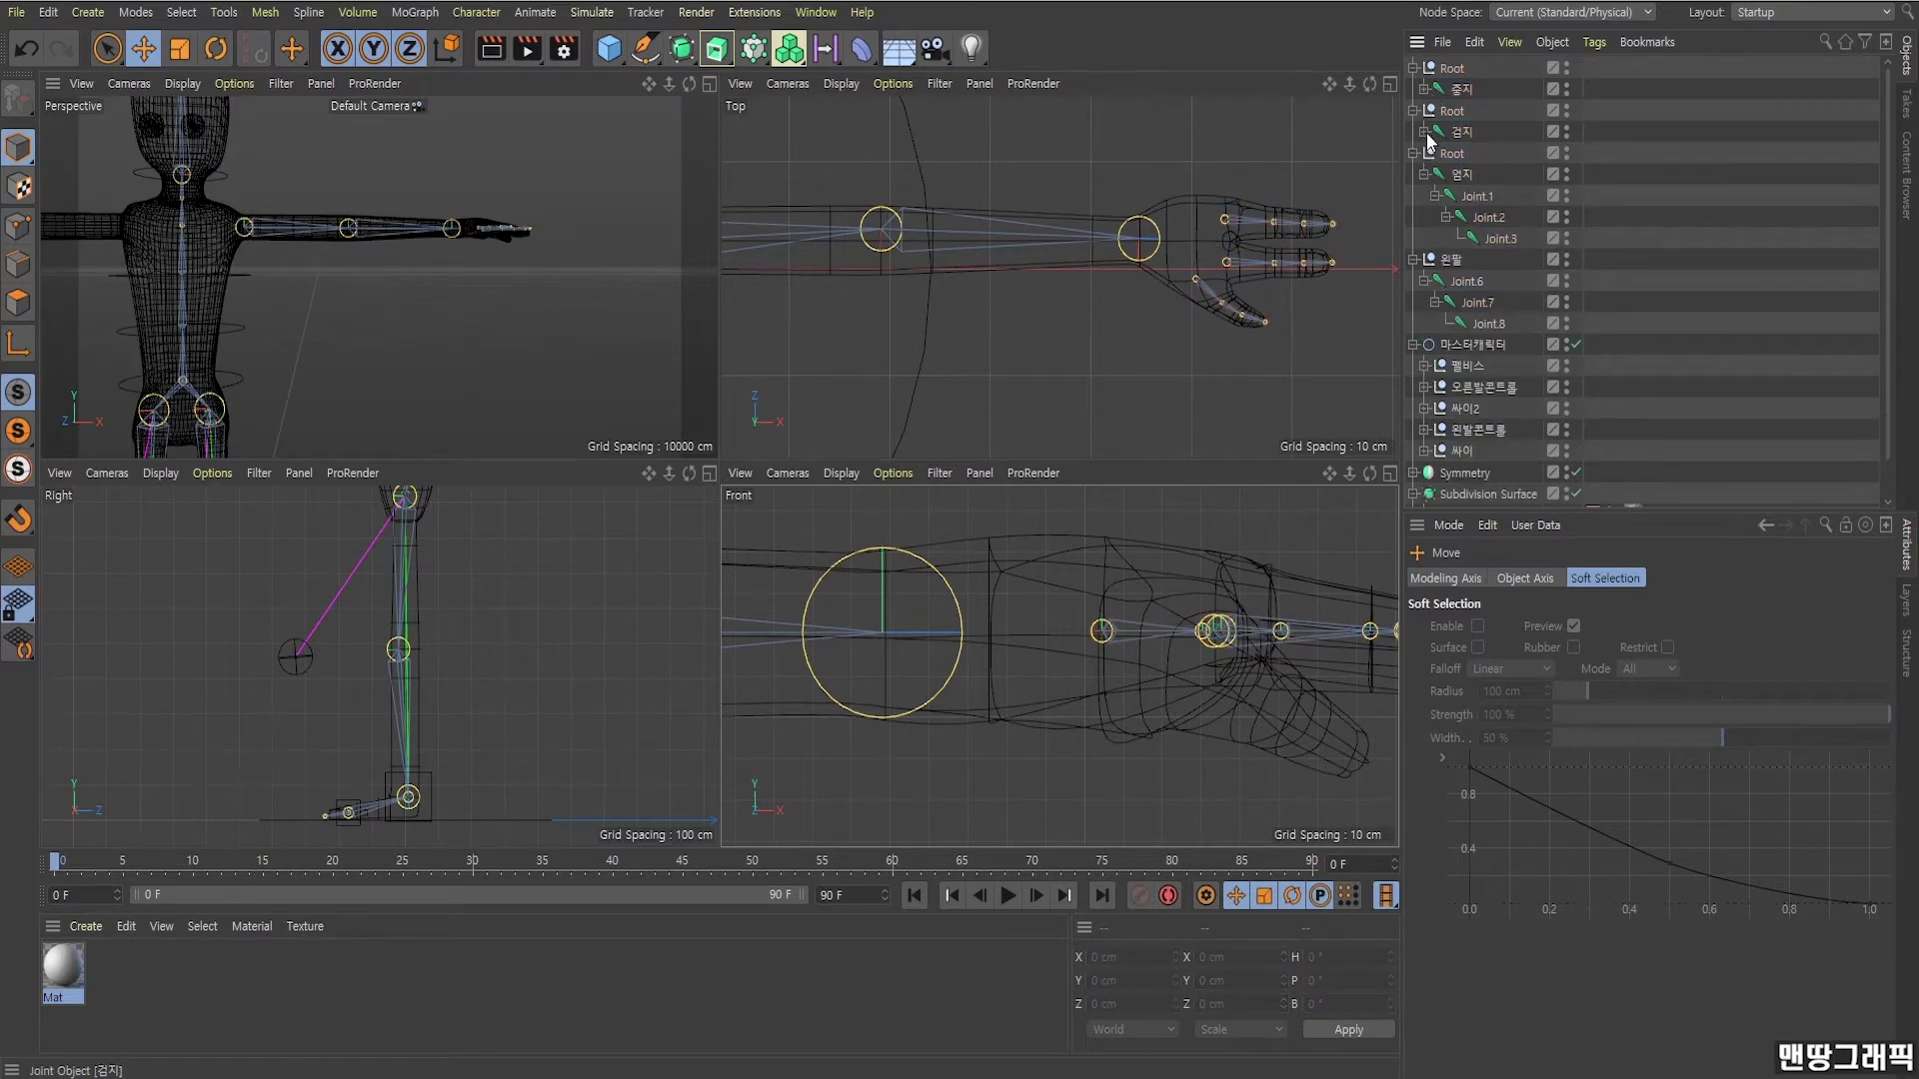
pyautogui.click(1425, 174)
pyautogui.click(1460, 89)
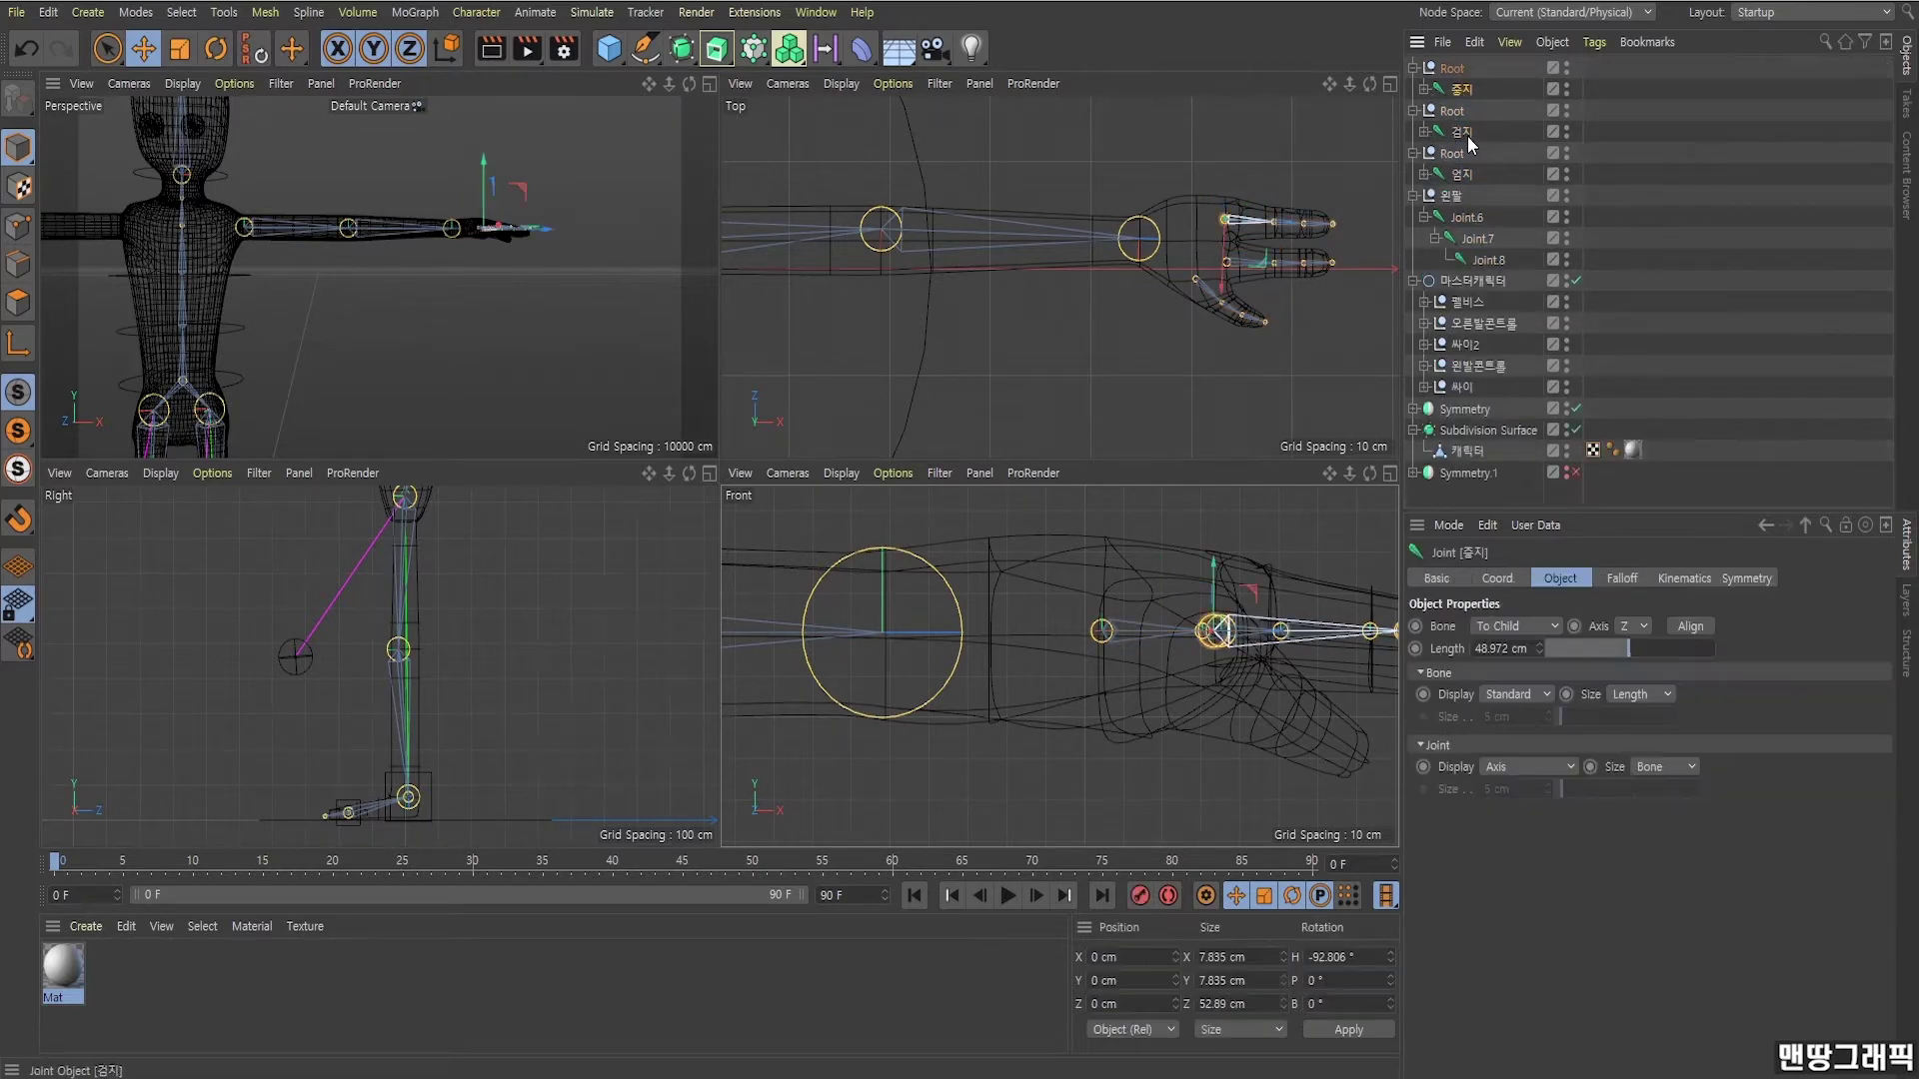
pyautogui.keyDown('ctrl'); pyautogui.click(1465, 132); pyautogui.keyUp('ctrl')
pyautogui.keyDown('ctrl'); pyautogui.click(1465, 176); pyautogui.keyUp('ctrl')
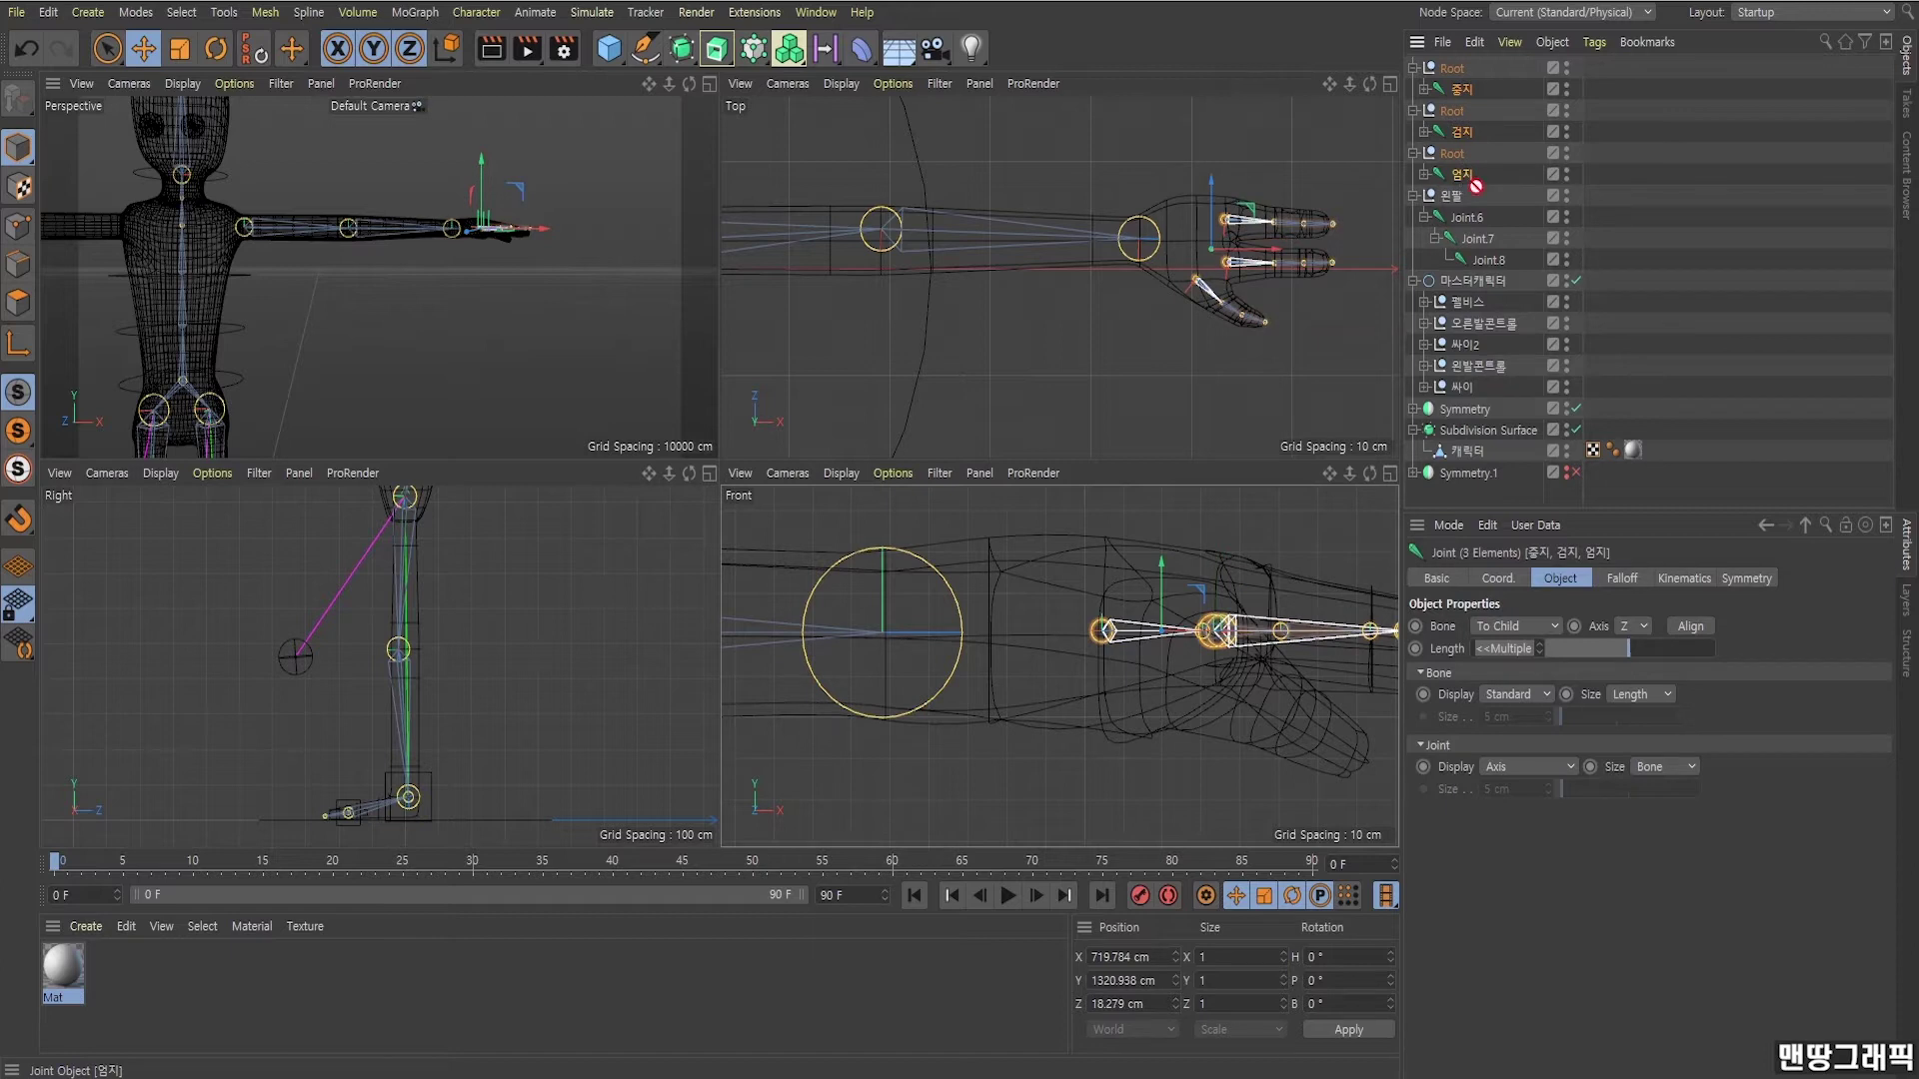
pyautogui.moveTo(1495, 261); pyautogui.dragTo(1493, 261)
pyautogui.click(1598, 246)
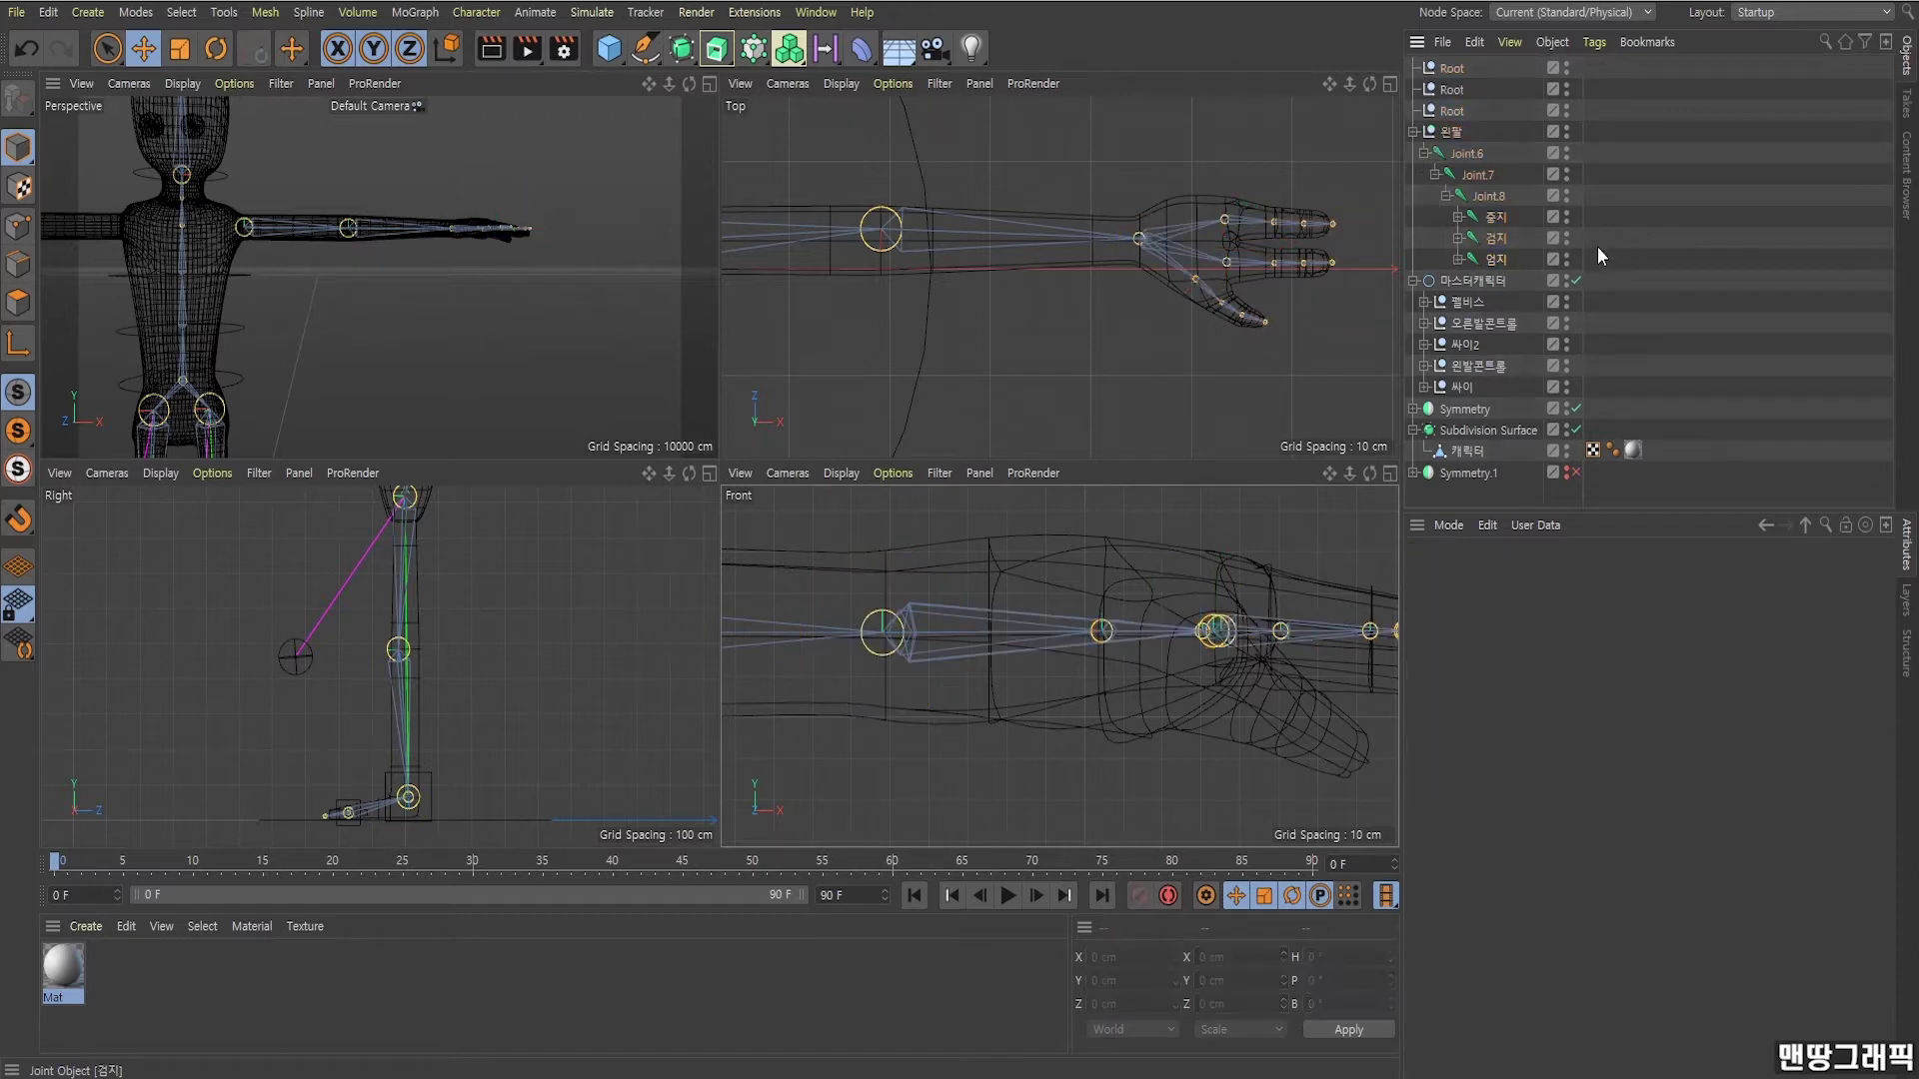
pyautogui.scroll(2, 1207, 184)
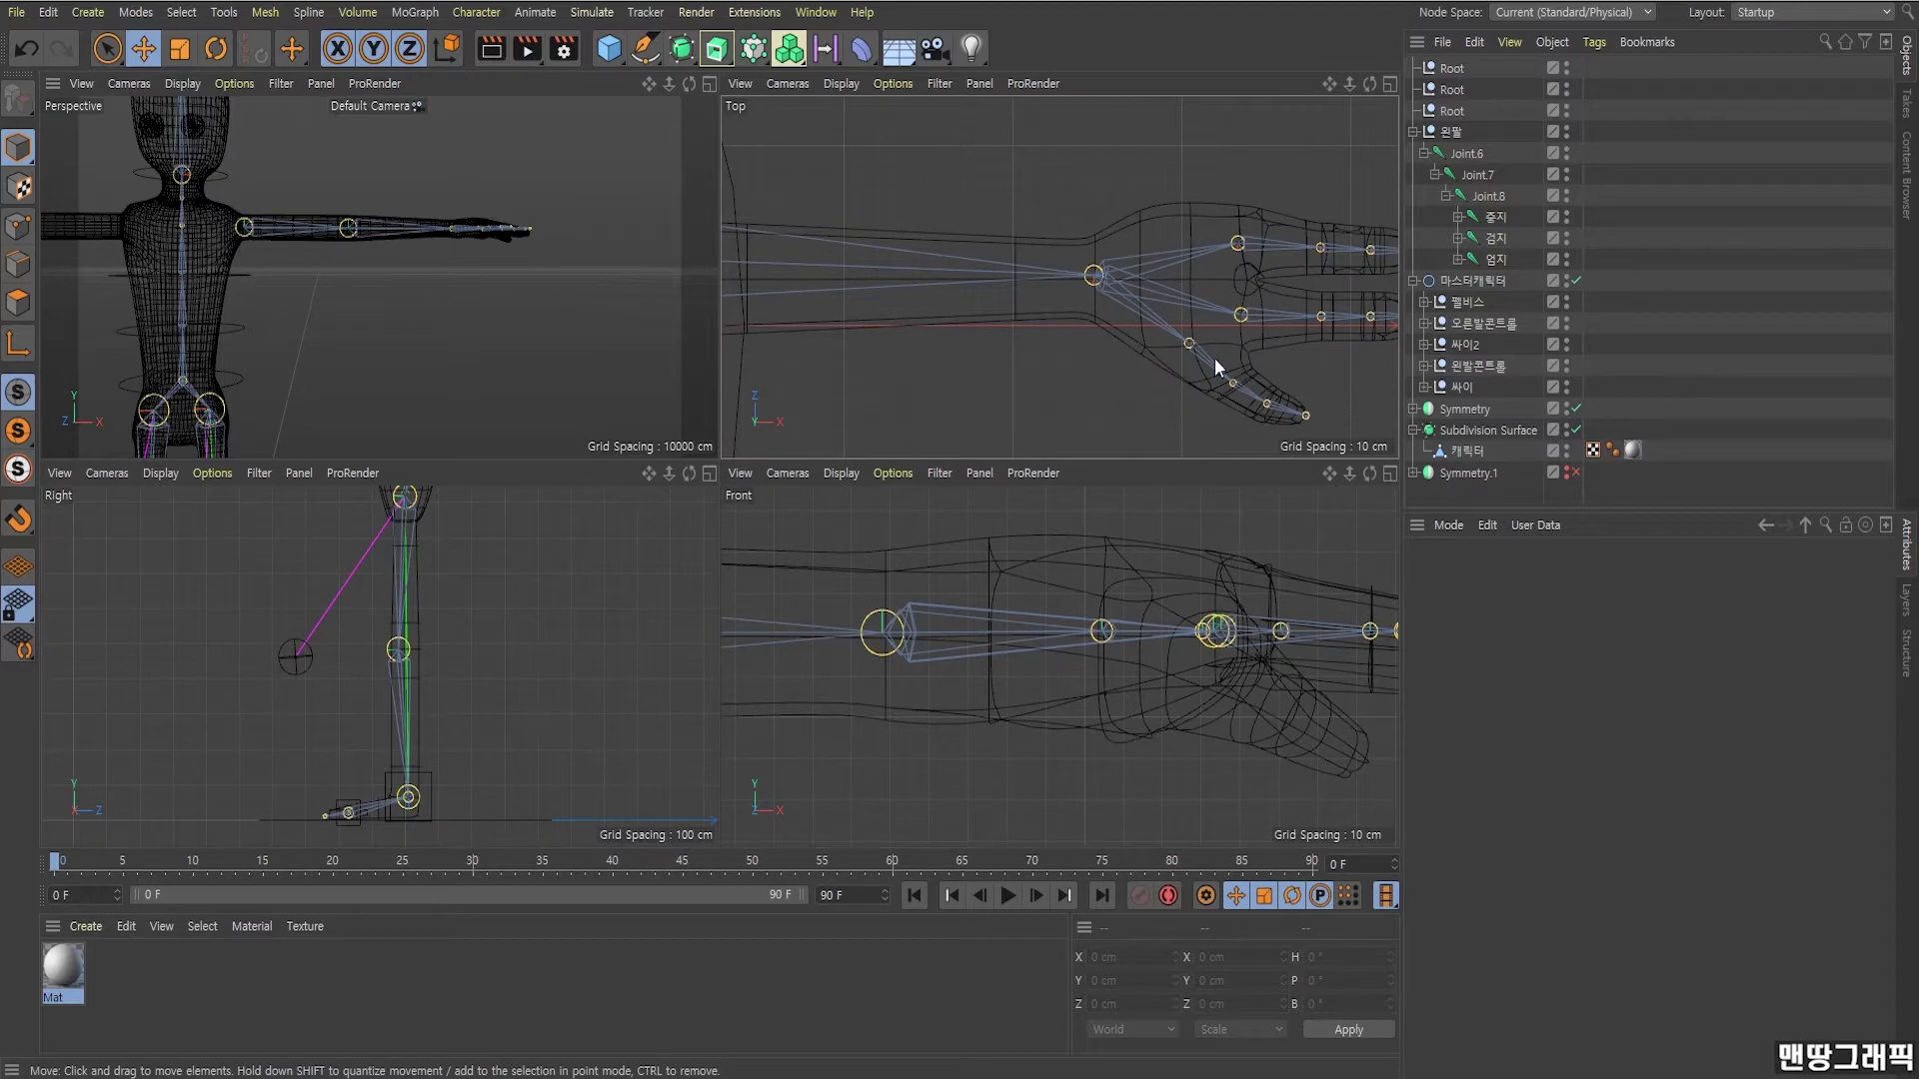
# Maximize the Perspective view, zoom onto the shoulder and orbit to a frontal view.
pyautogui.scroll(-3, 1111, 261)
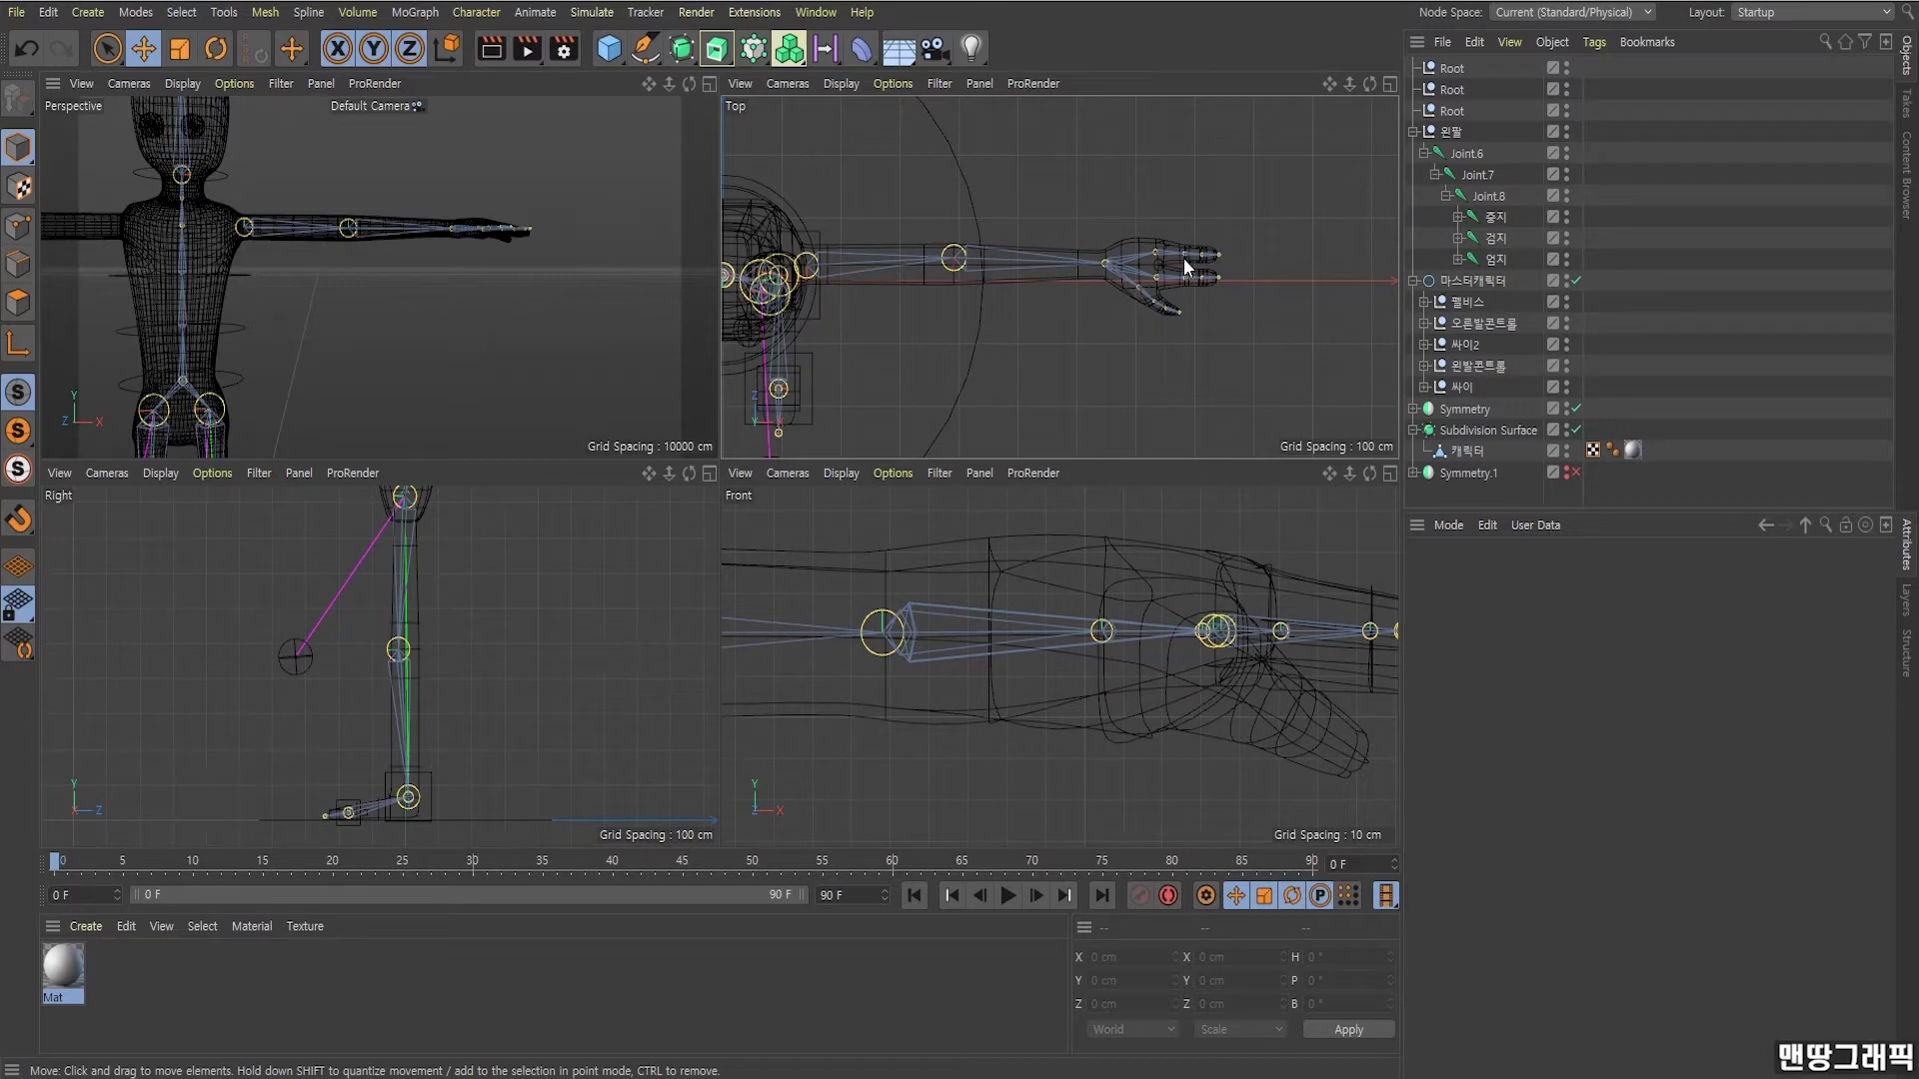
pyautogui.moveTo(1328, 84); pyautogui.dragTo(1327, 84)
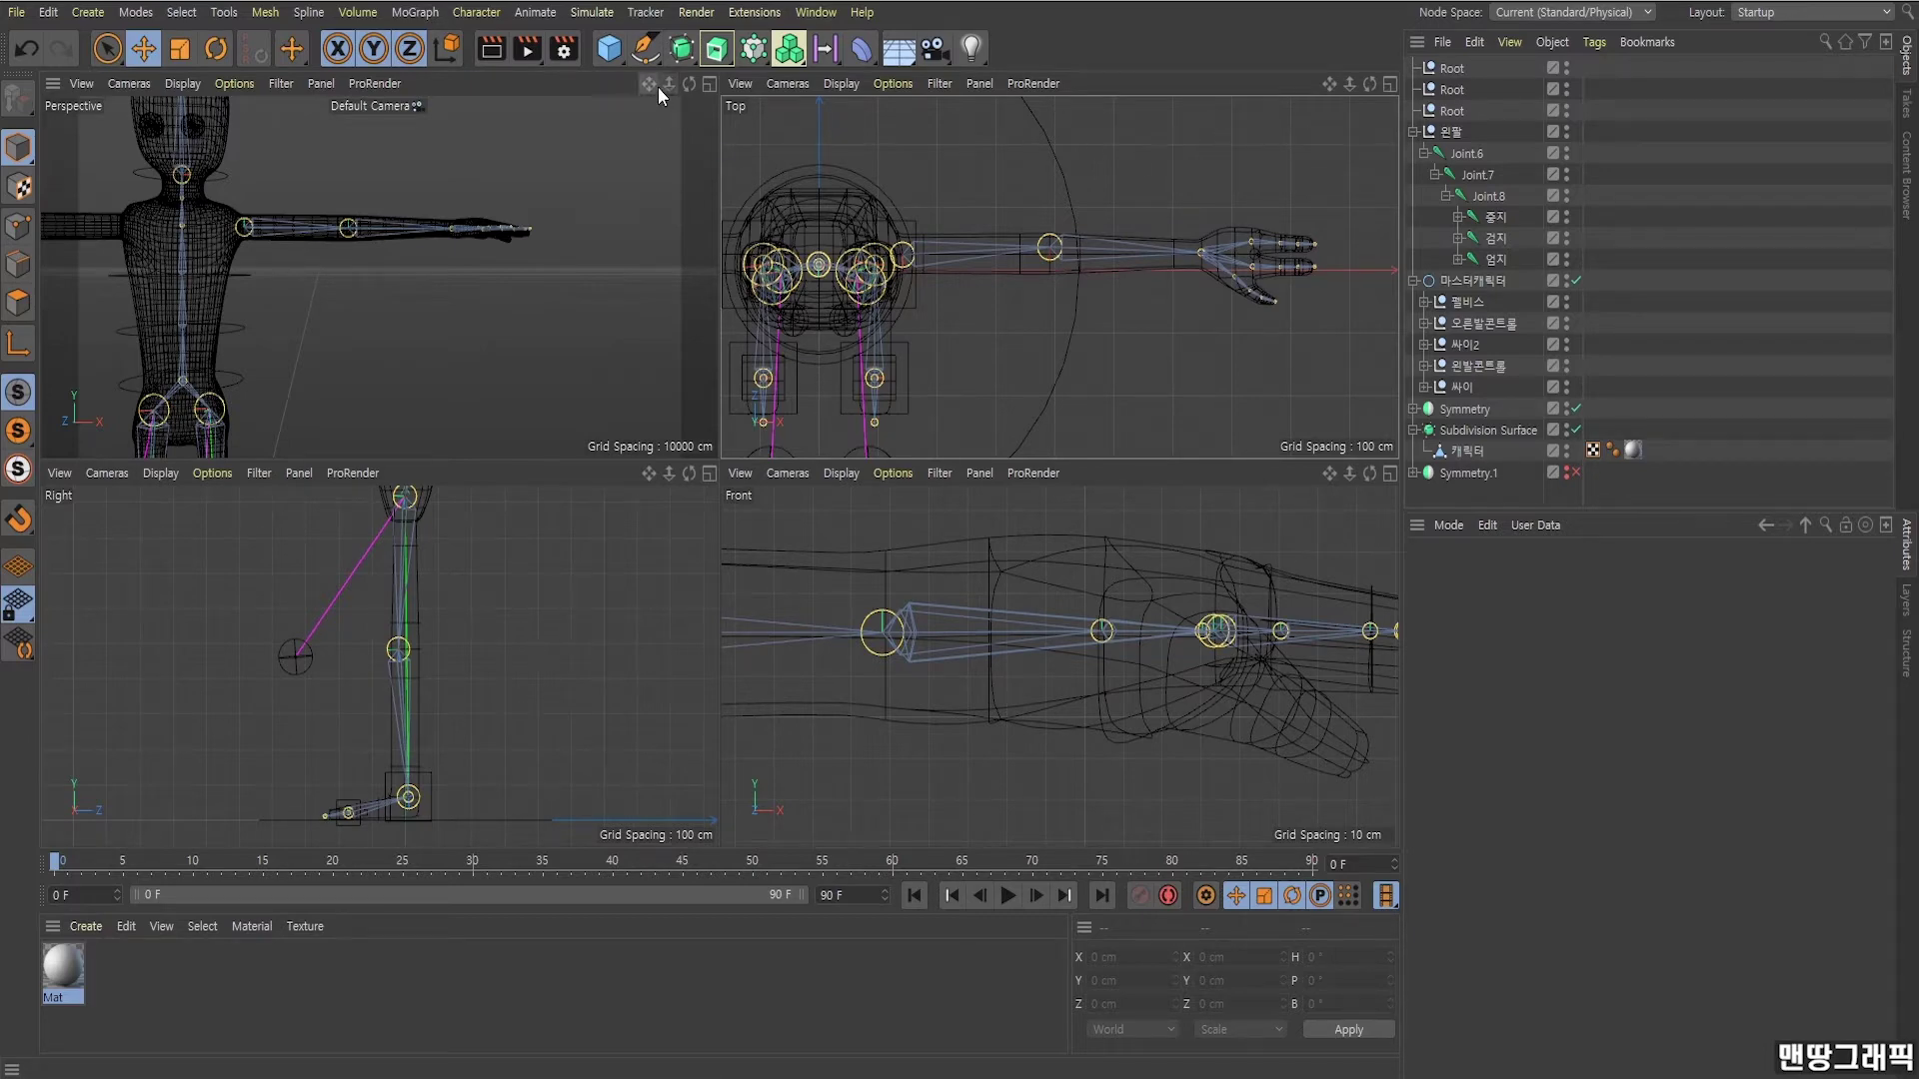
pyautogui.click(708, 84)
pyautogui.moveTo(752, 252)
pyautogui.keyDown('alt'); pyautogui.mouseDown()
pyautogui.moveTo(710, 432)
pyautogui.moveTo(694, 428)
pyautogui.moveTo(980, 277)
pyautogui.mouseUp(); pyautogui.keyUp('alt')
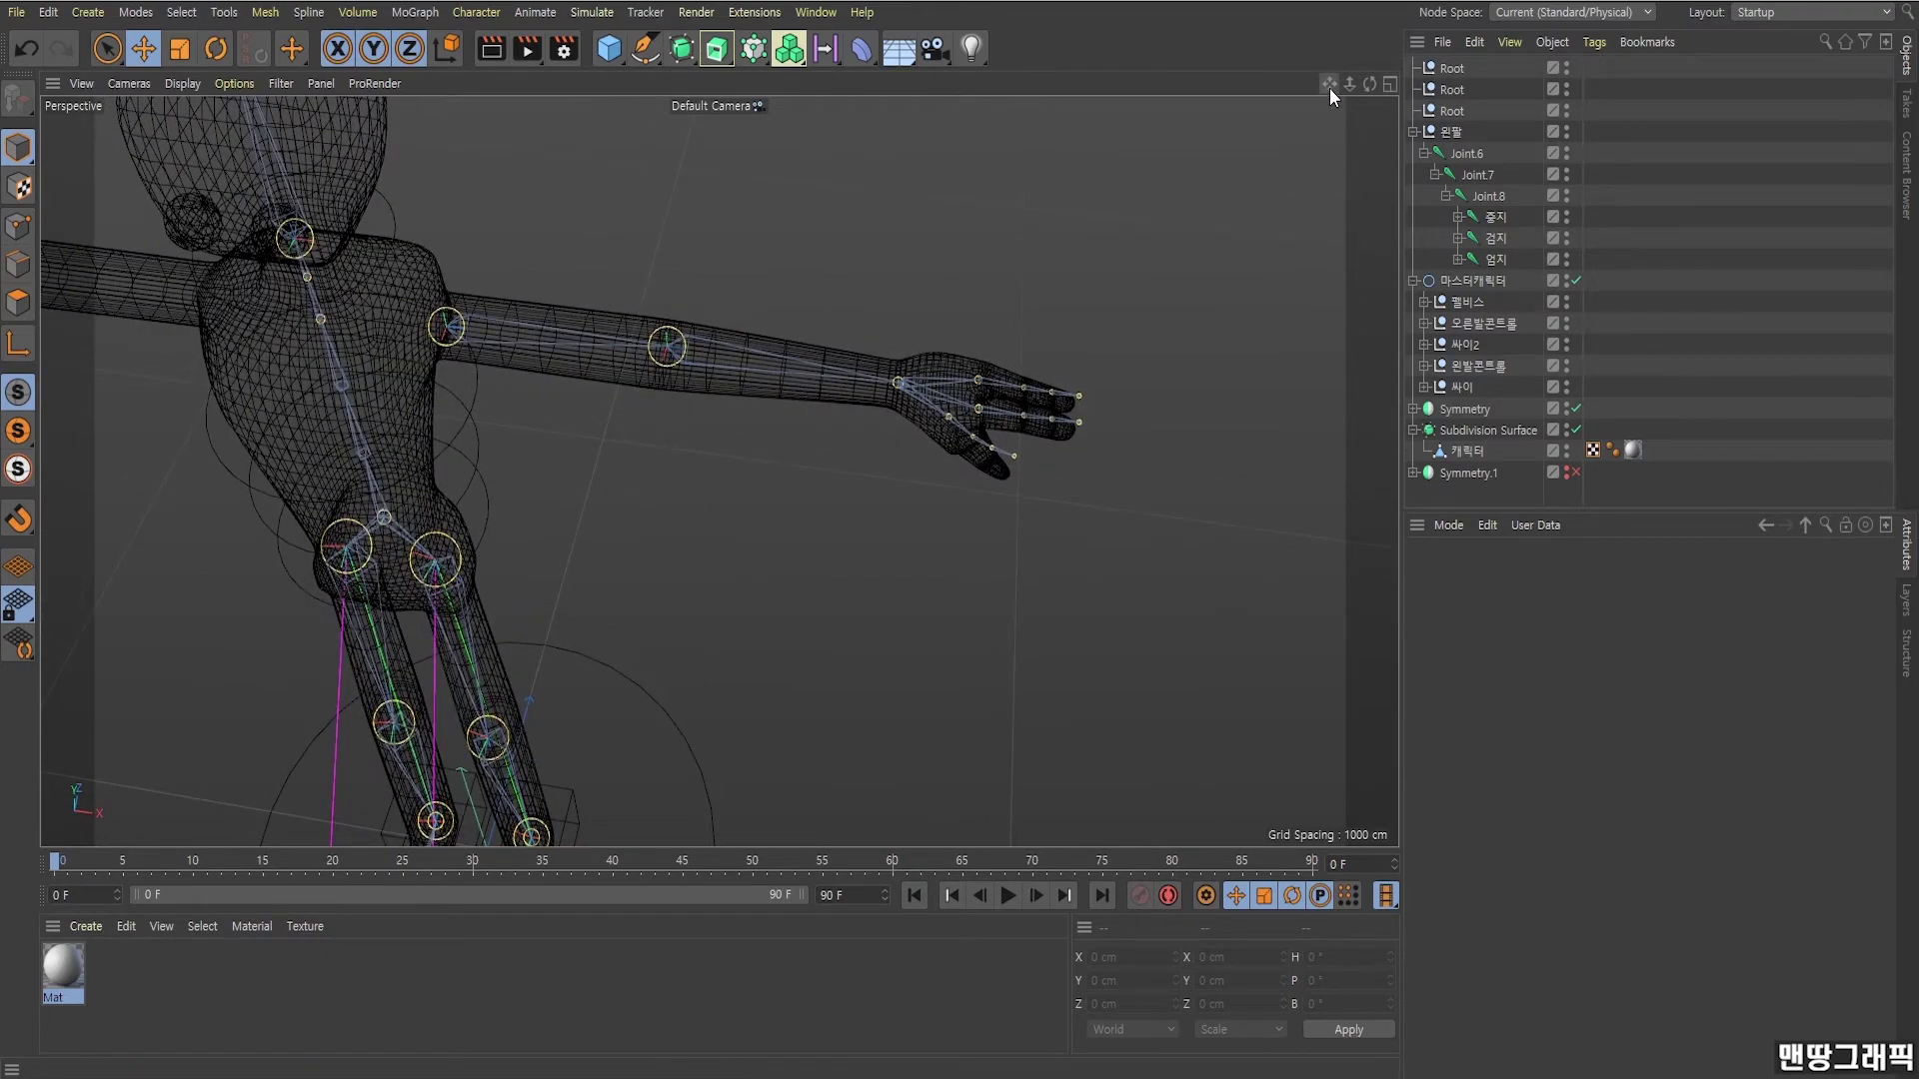
pyautogui.scroll(3, 618, 362)
pyautogui.scroll(3, 612, 358)
pyautogui.scroll(3, 600, 330)
pyautogui.keyDown('alt'); pyautogui.moveTo(585, 306); pyautogui.dragTo(583, 273); pyautogui.keyUp('alt')
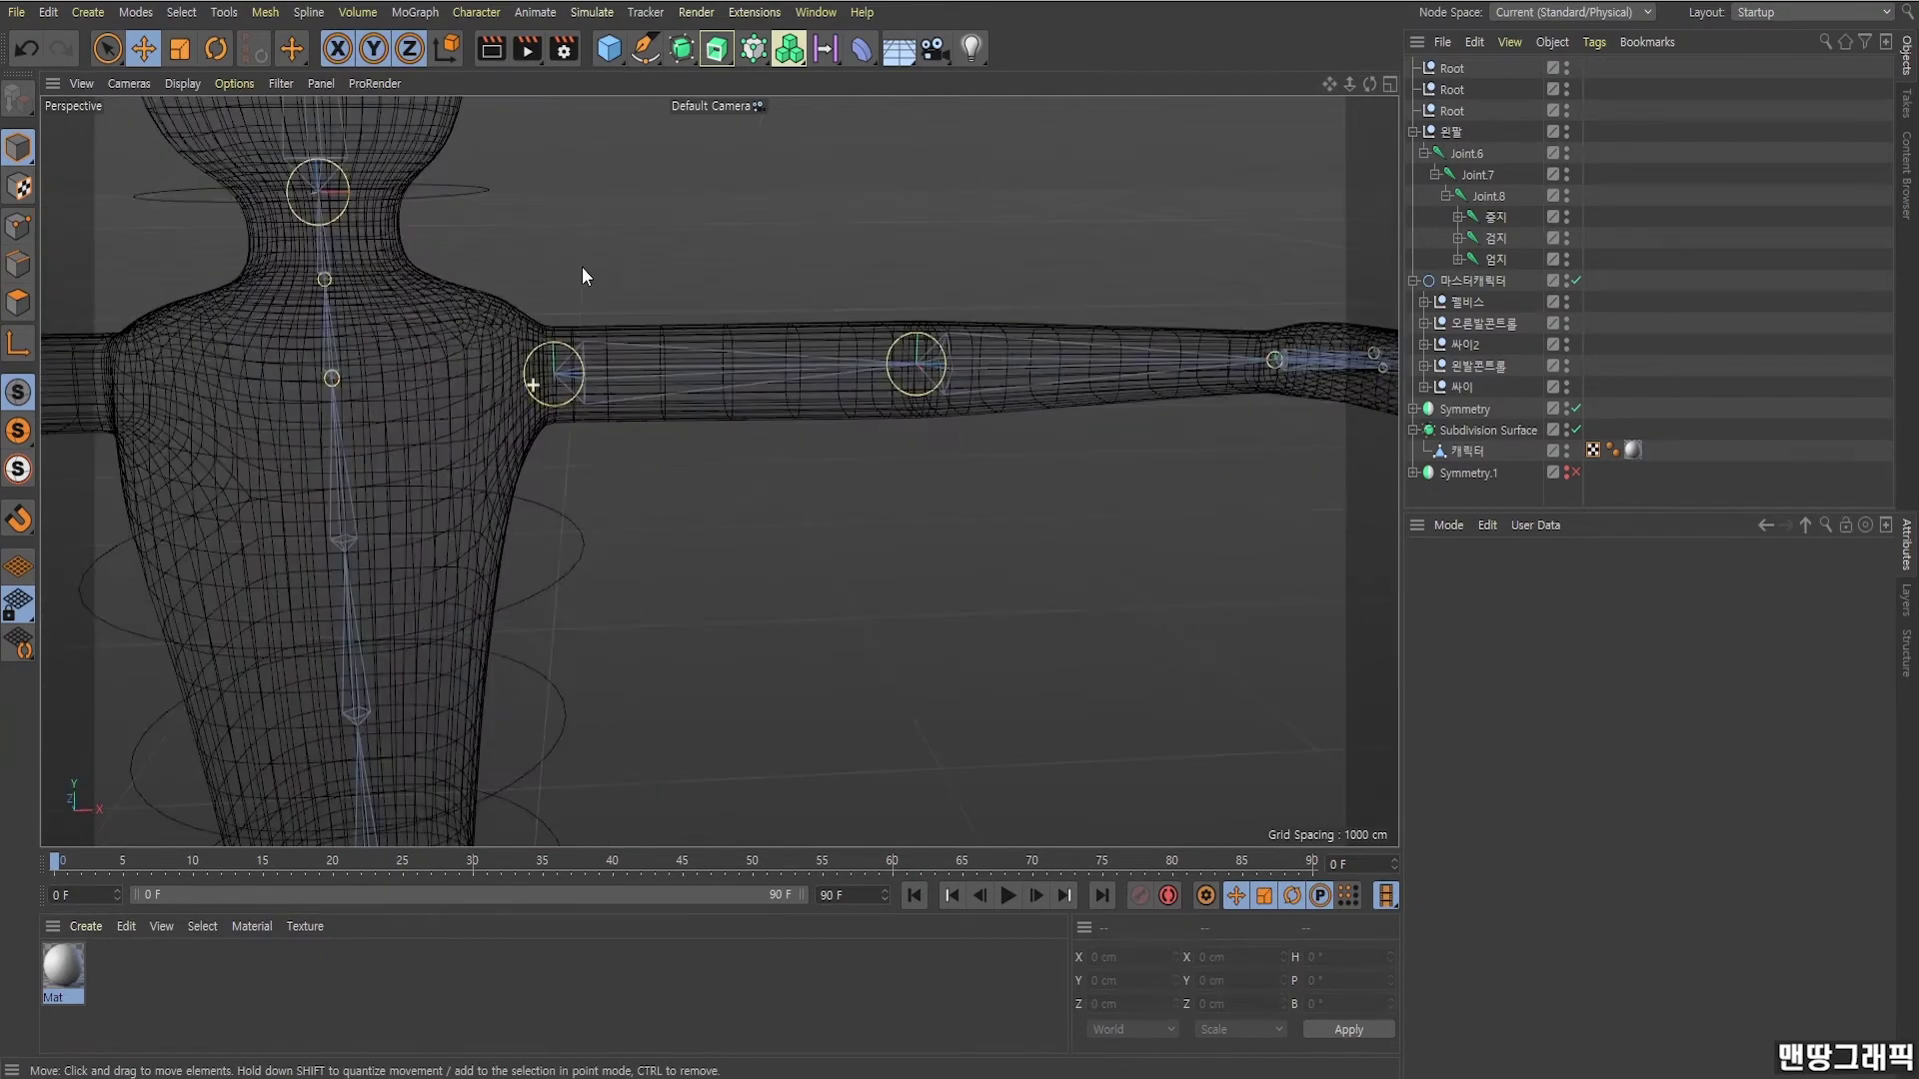
pyautogui.click(600, 360)
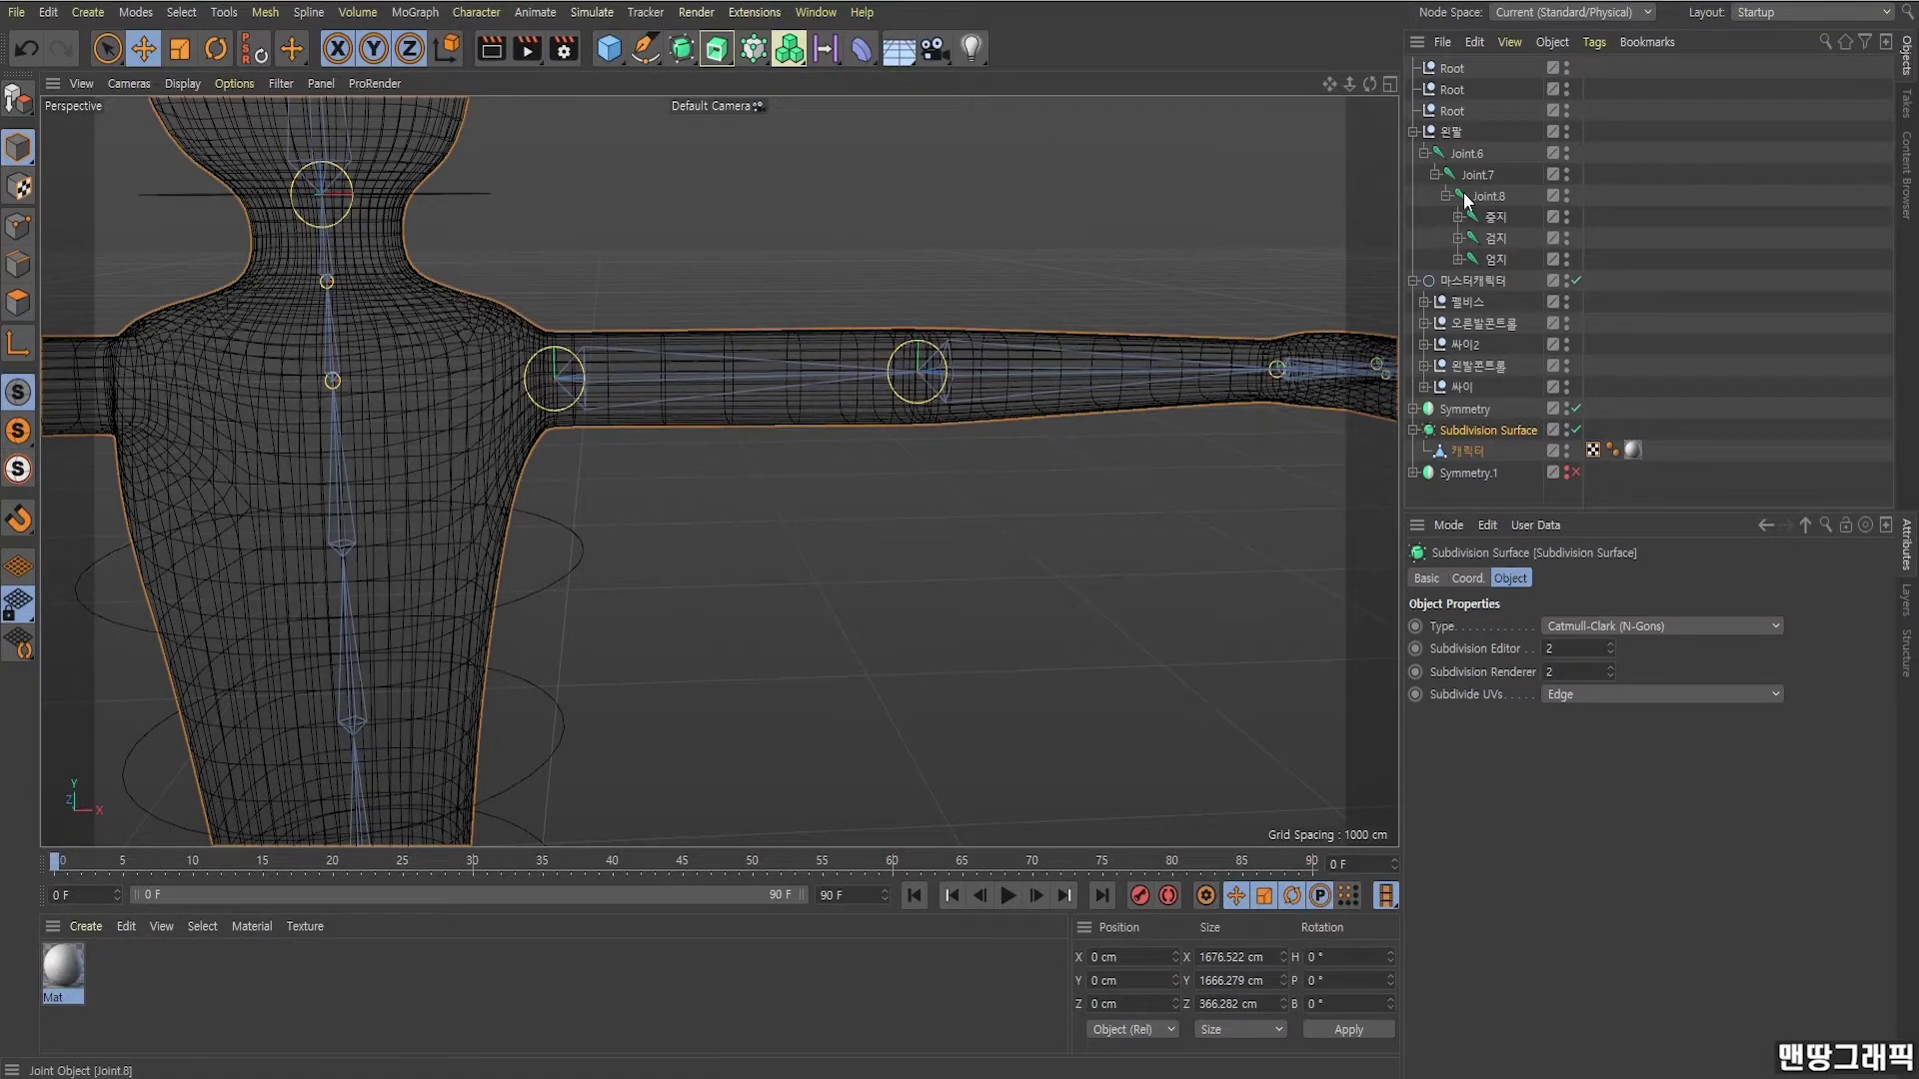
# Select the shoulder joint Joint.6, undo an accidental change, and split into four views.
pyautogui.click(1462, 153)
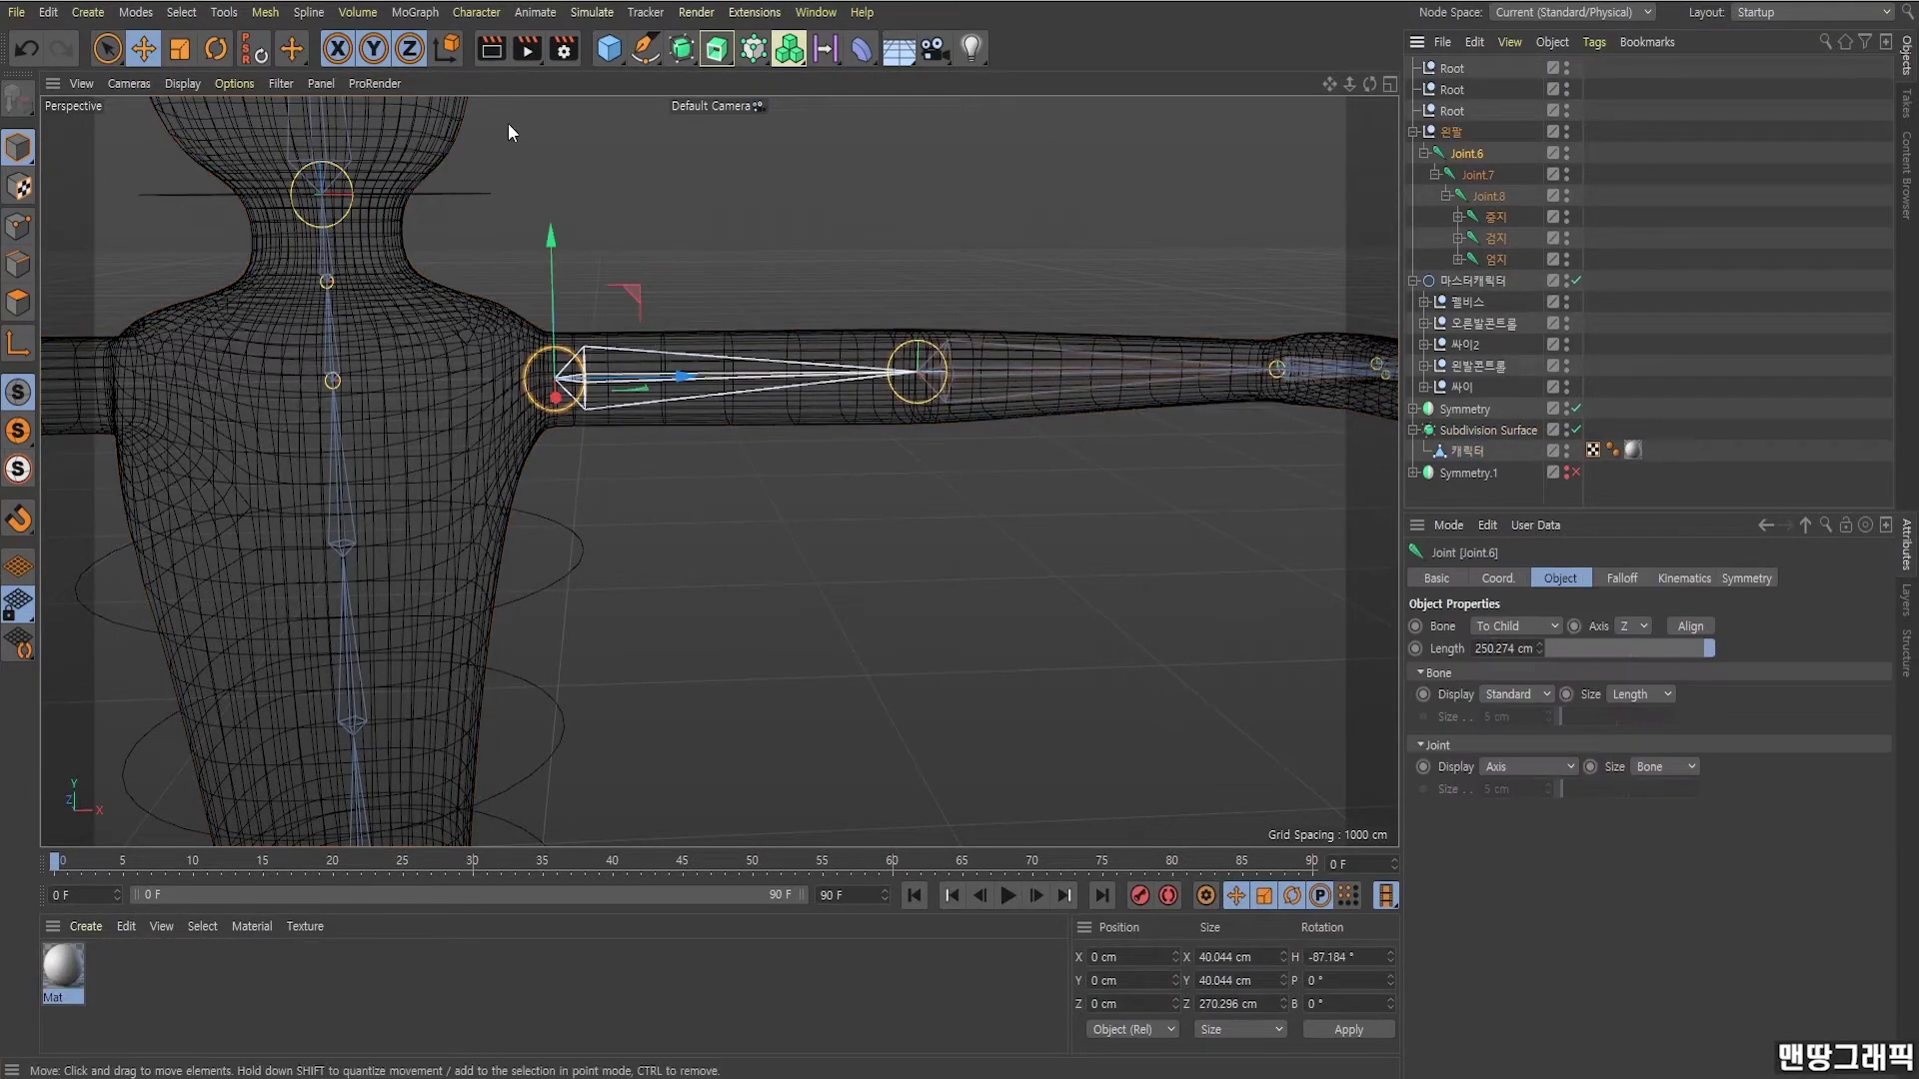
pyautogui.click(476, 12)
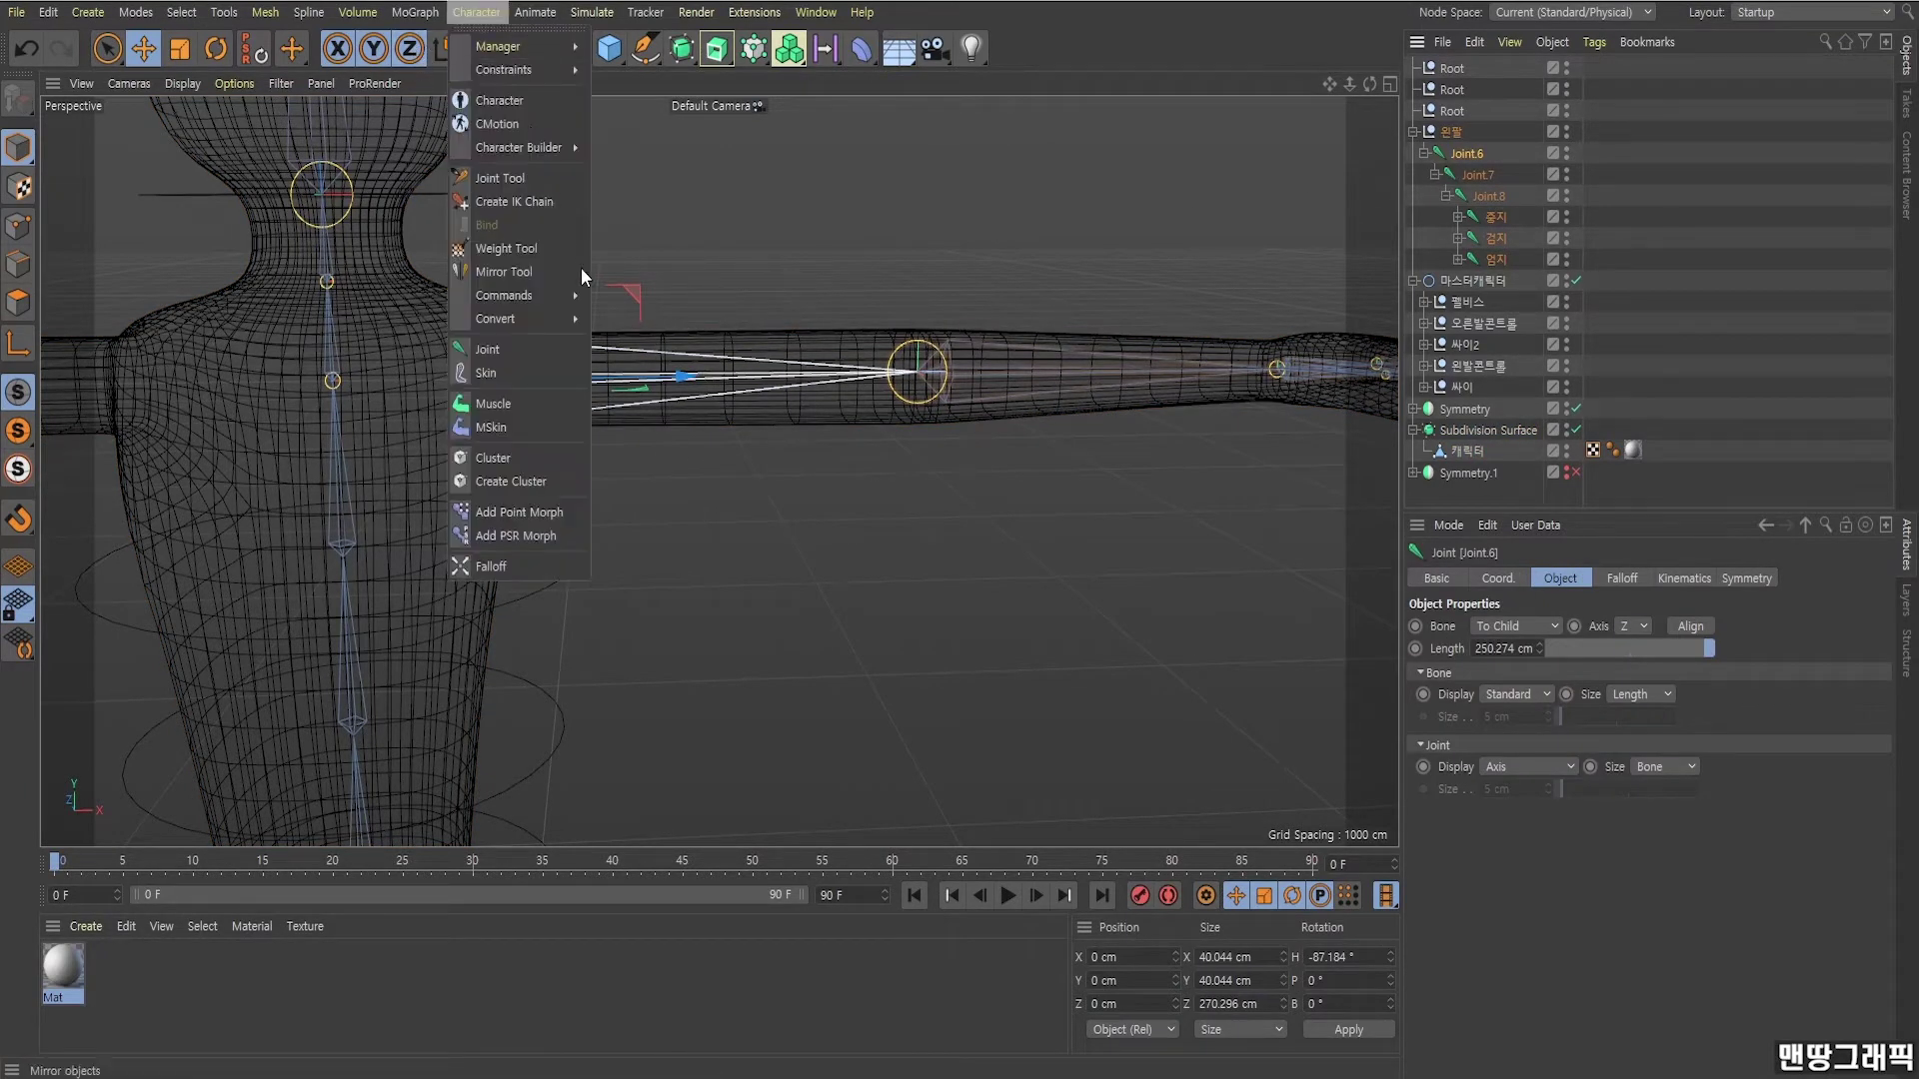
pyautogui.click(497, 178)
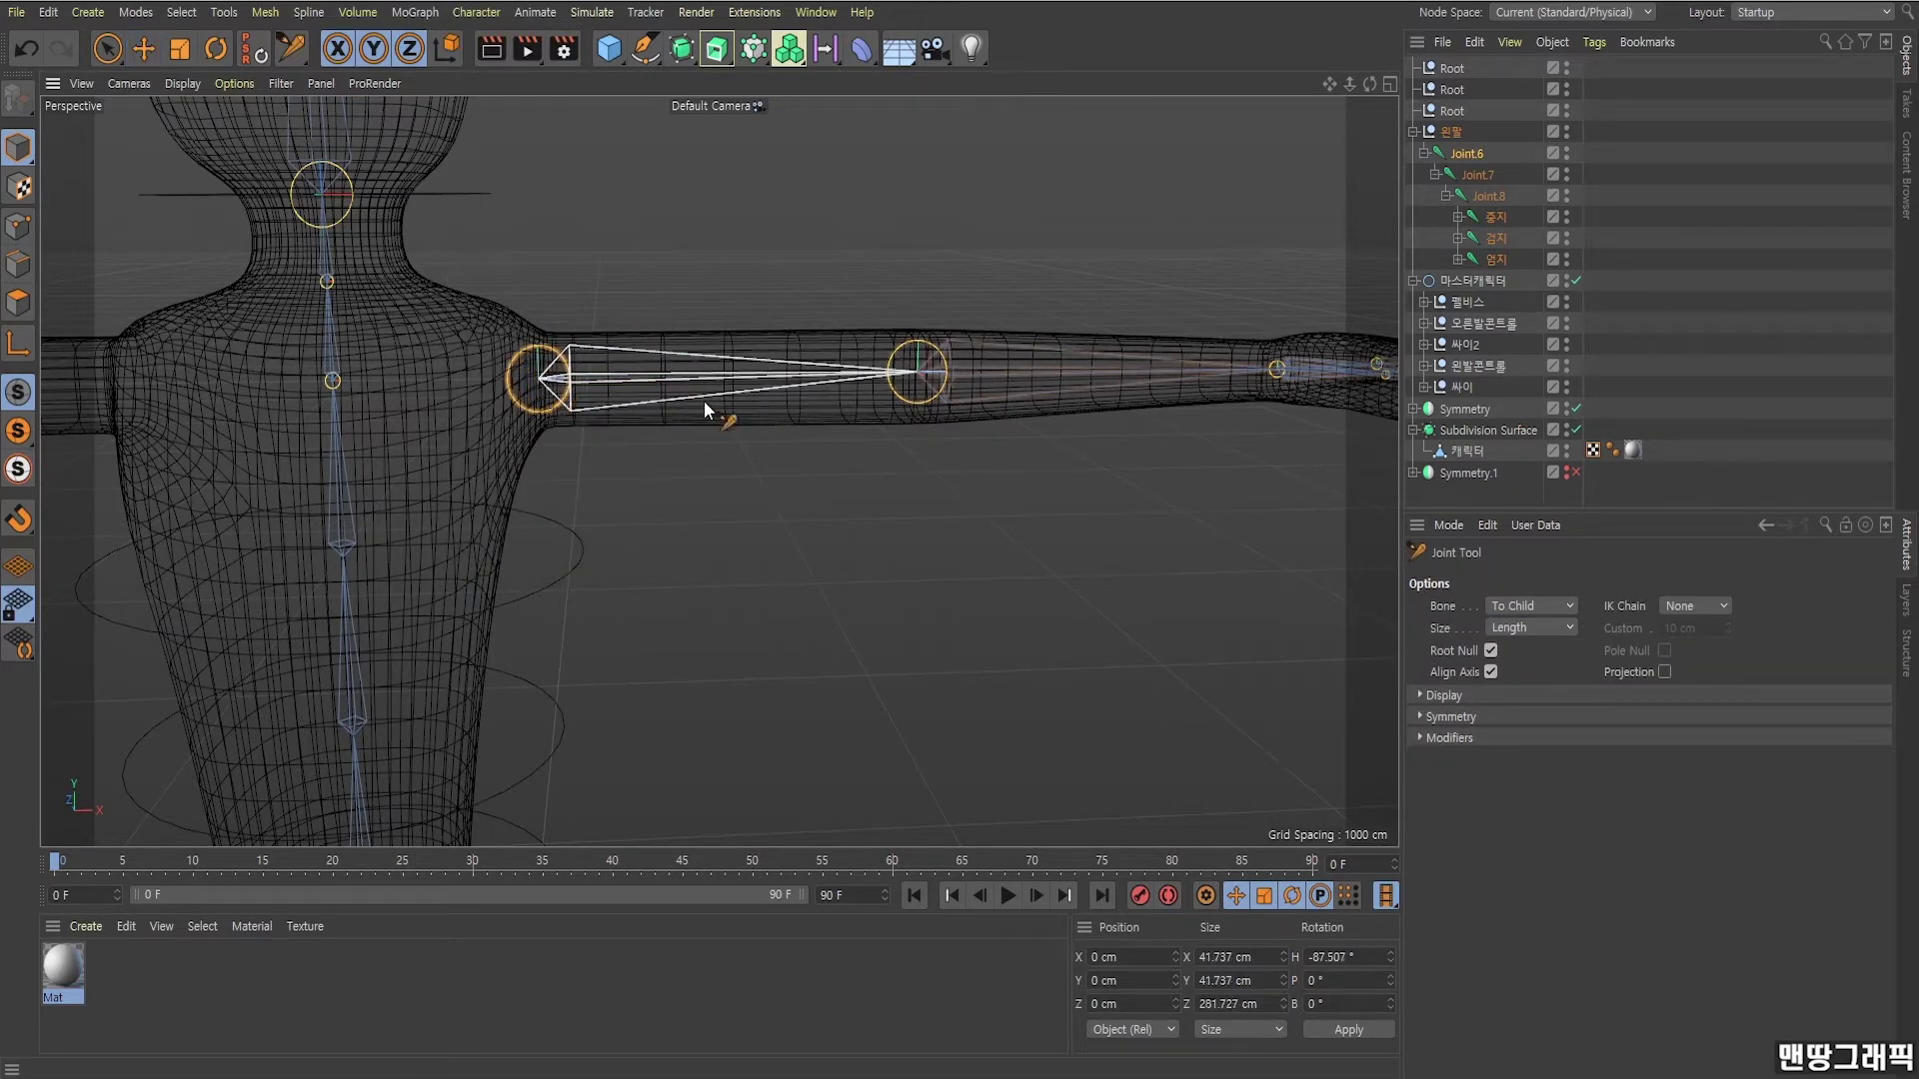
pyautogui.hotkey('ctrl', 'z')
pyautogui.click(1389, 85)
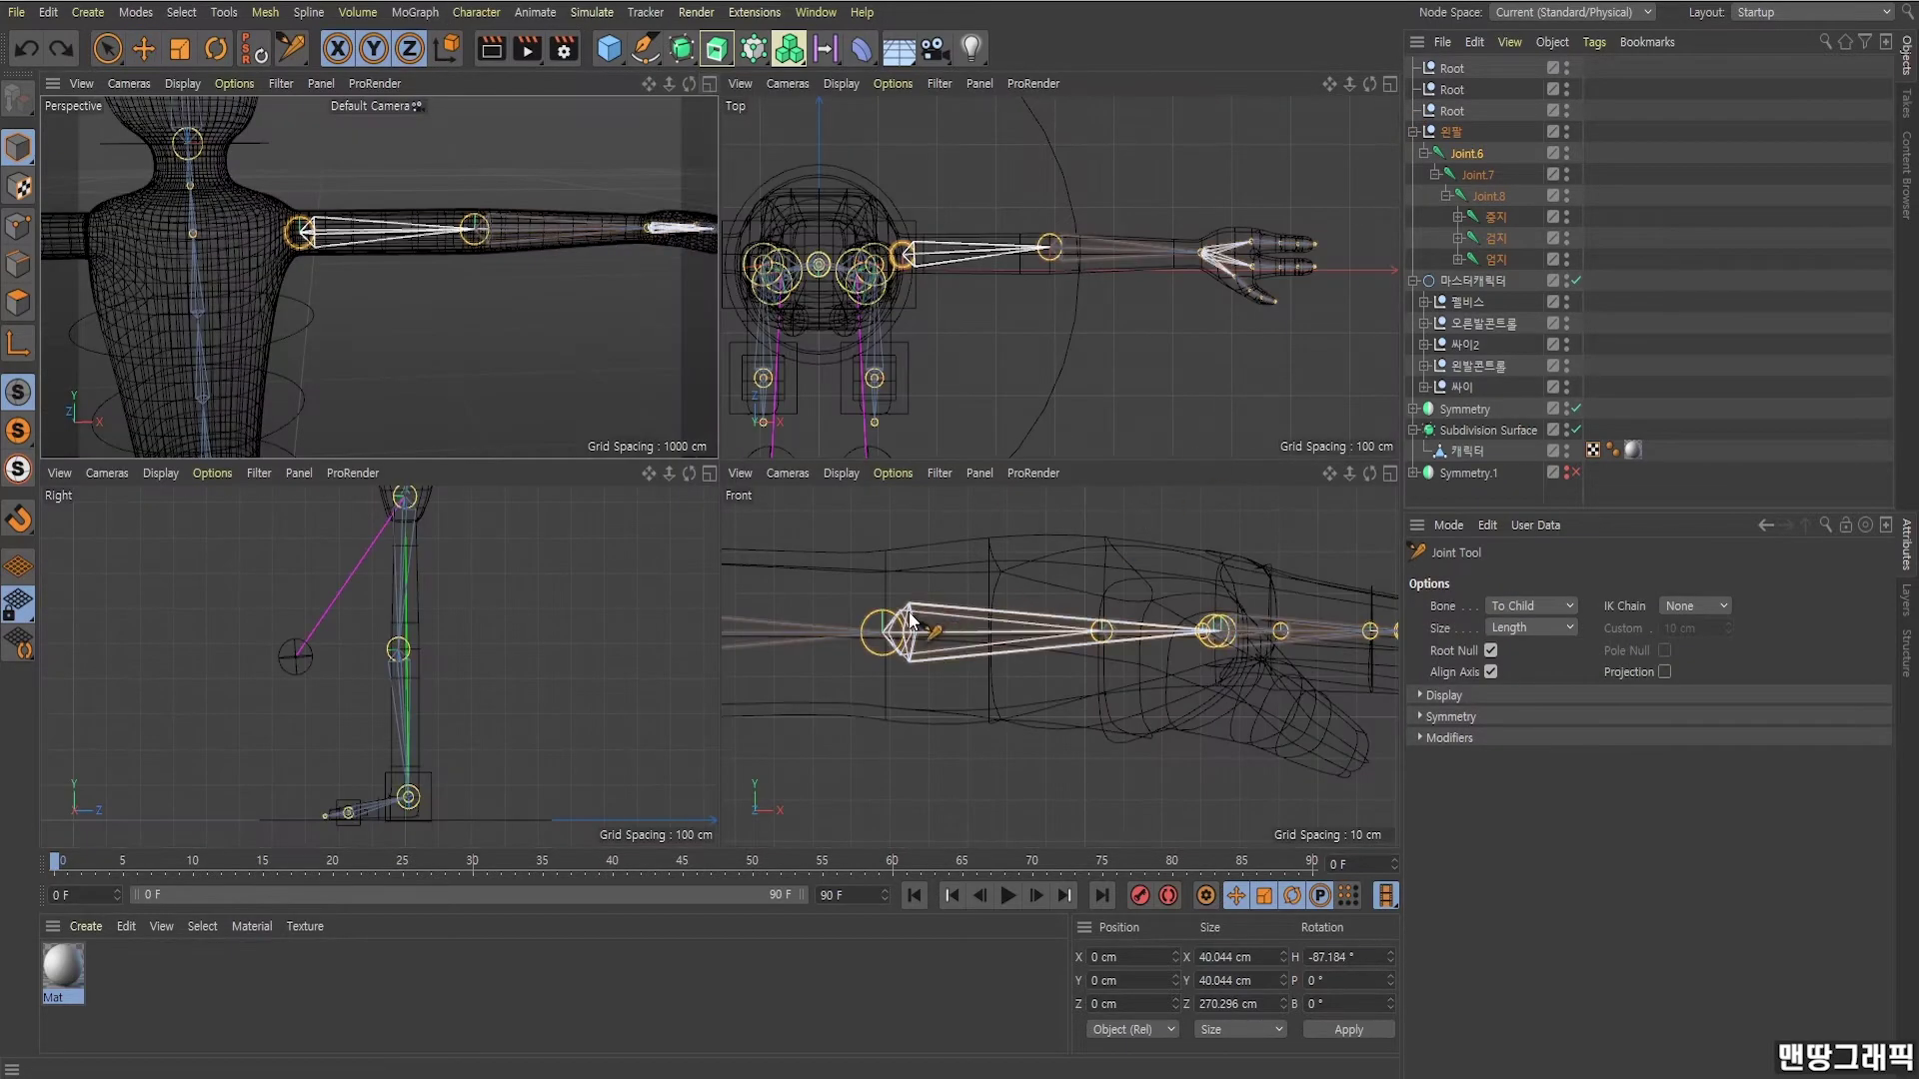
# Zoom the Front view and drag Joint.6 left to sit at the mesh's shoulder.
pyautogui.scroll(2, 889, 566)
pyautogui.scroll(3, 889, 566)
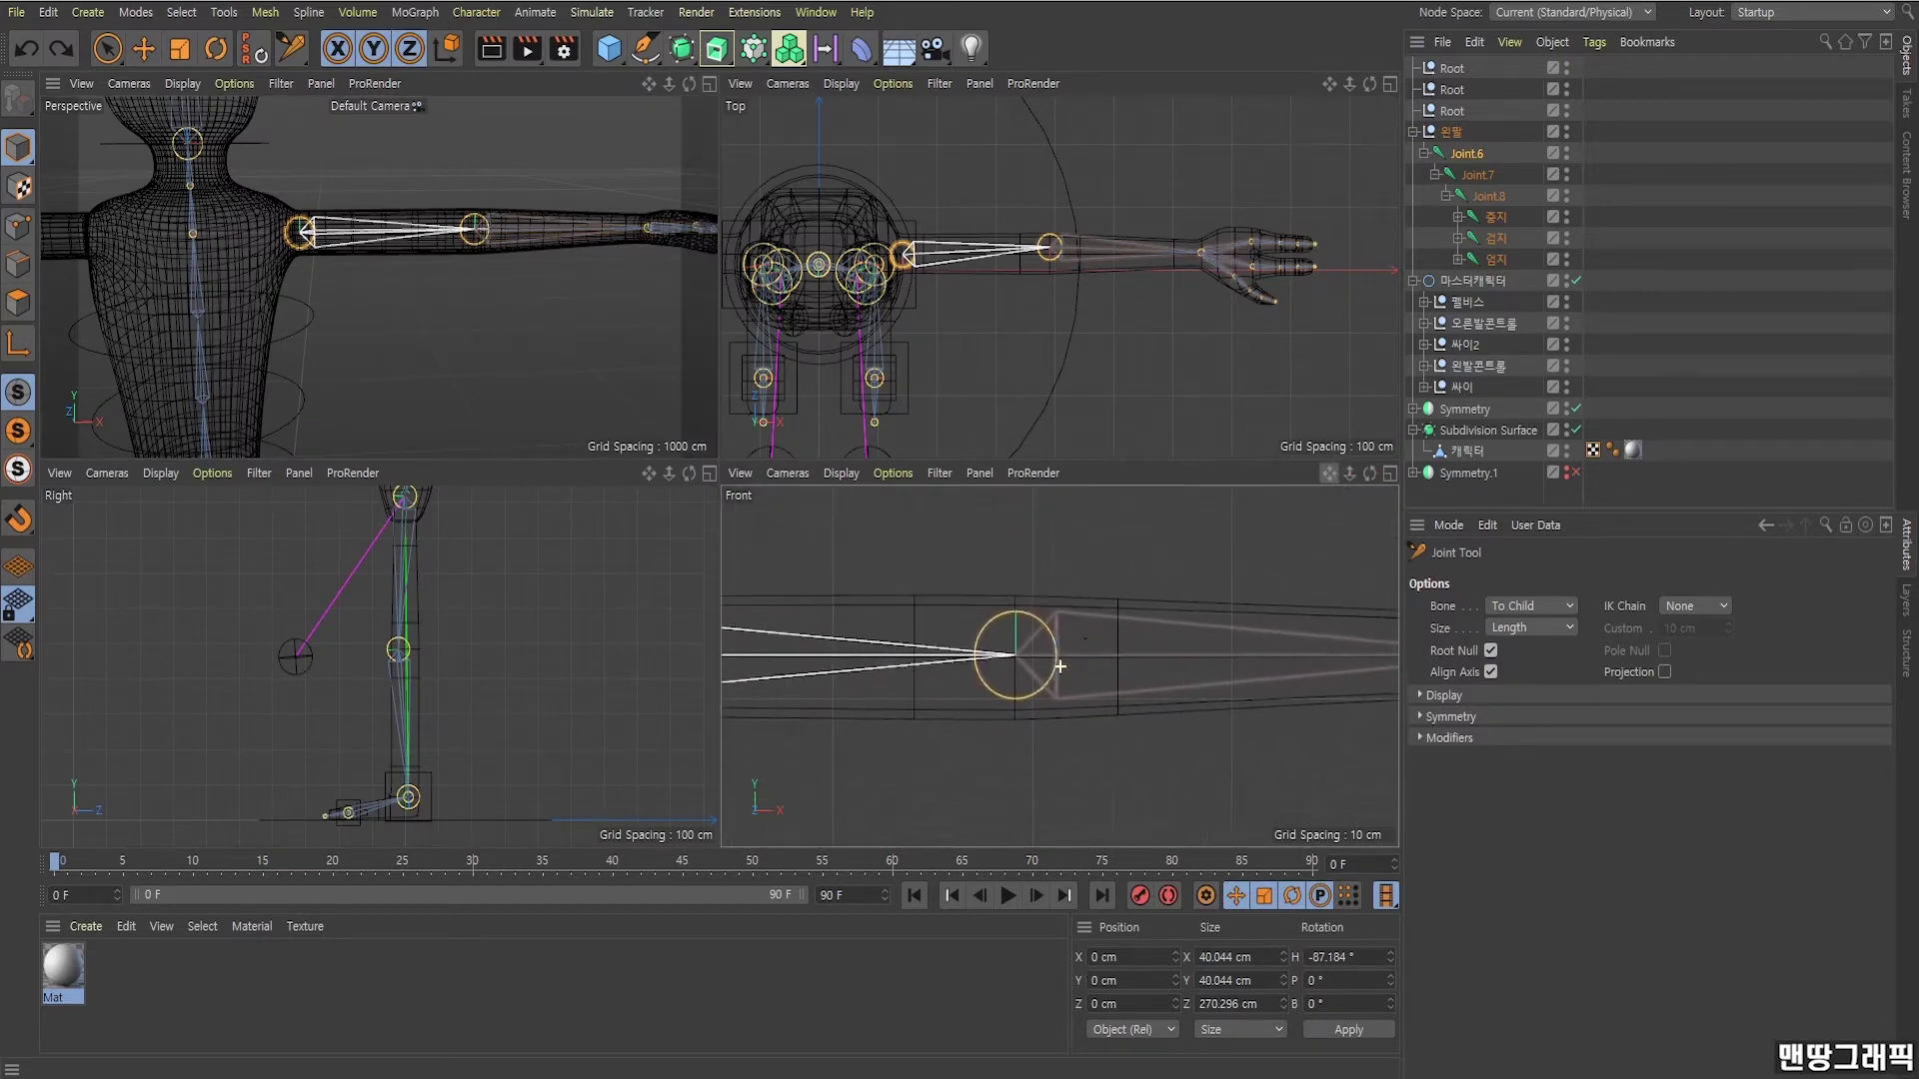
pyautogui.scroll(2, 889, 566)
pyautogui.scroll(1, 900, 560)
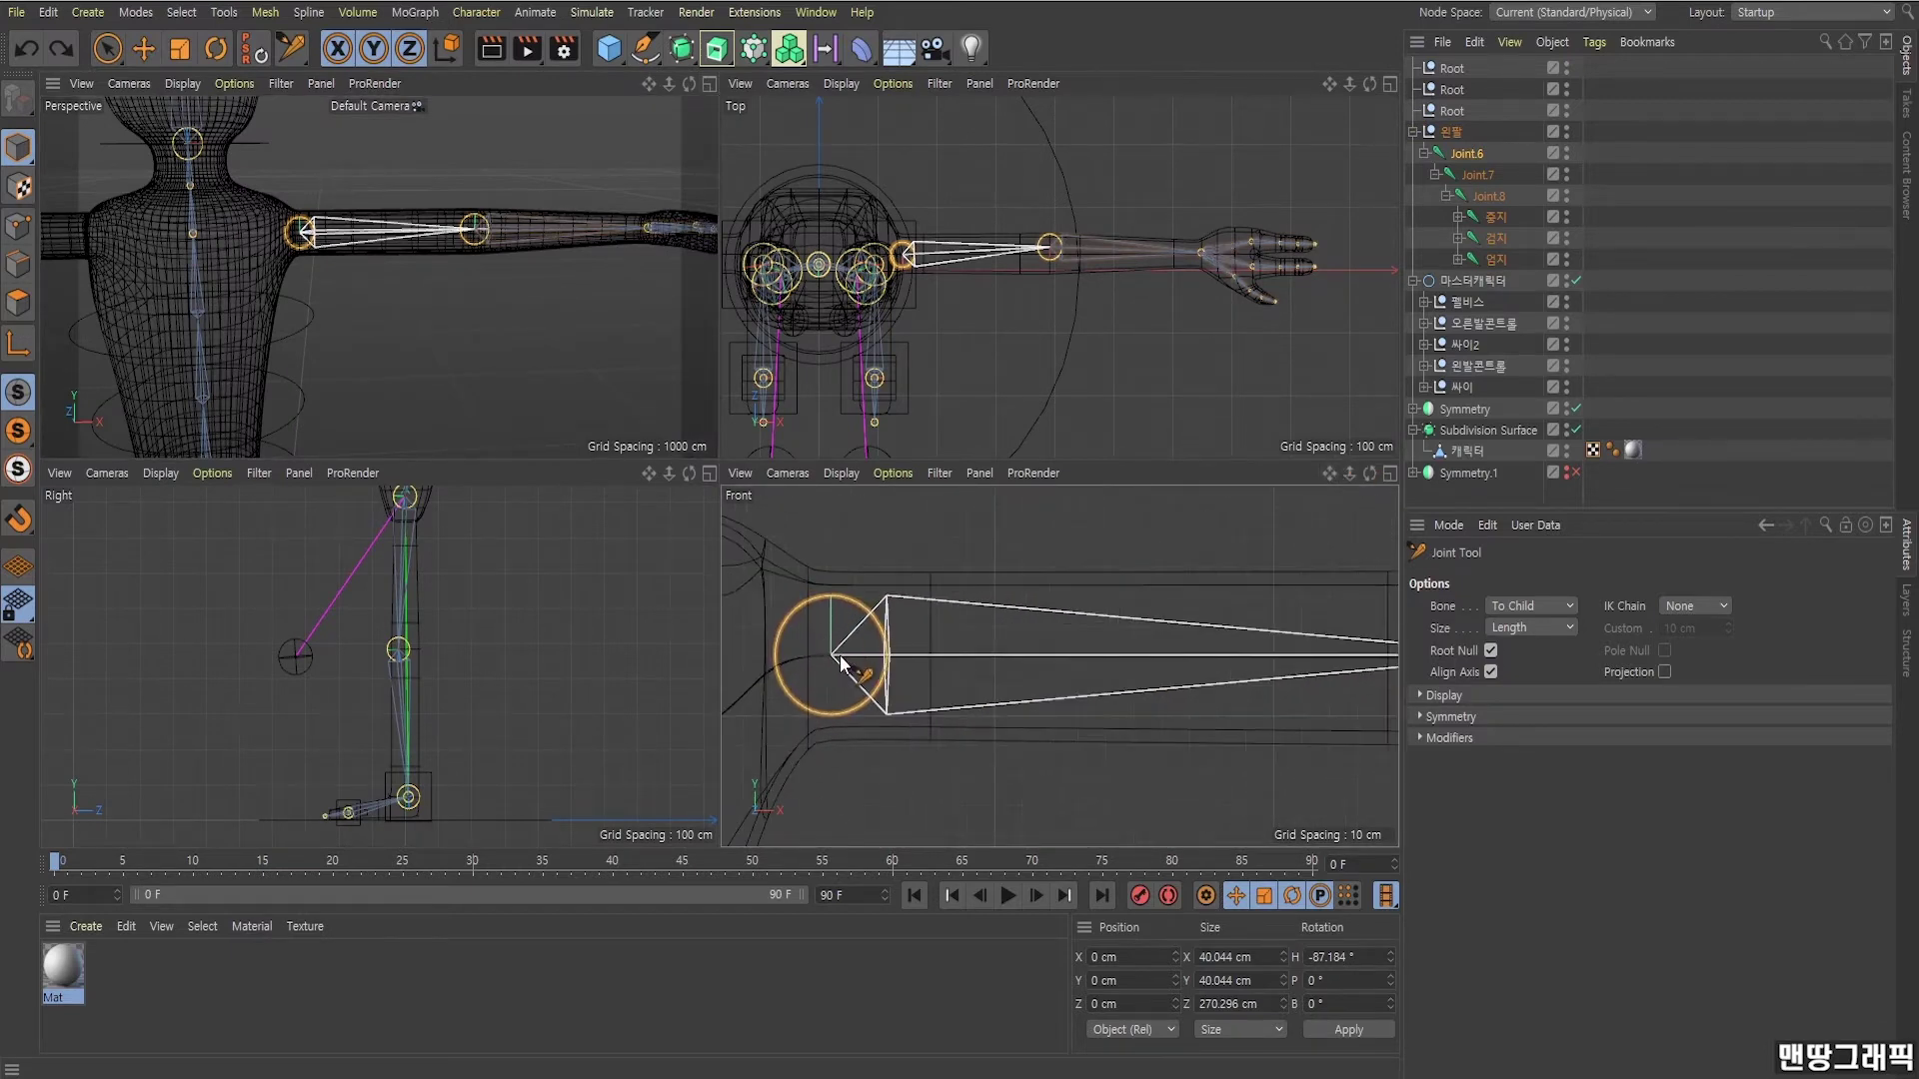
pyautogui.scroll(1, 899, 559)
pyautogui.moveTo(802, 654); pyautogui.dragTo(767, 654)
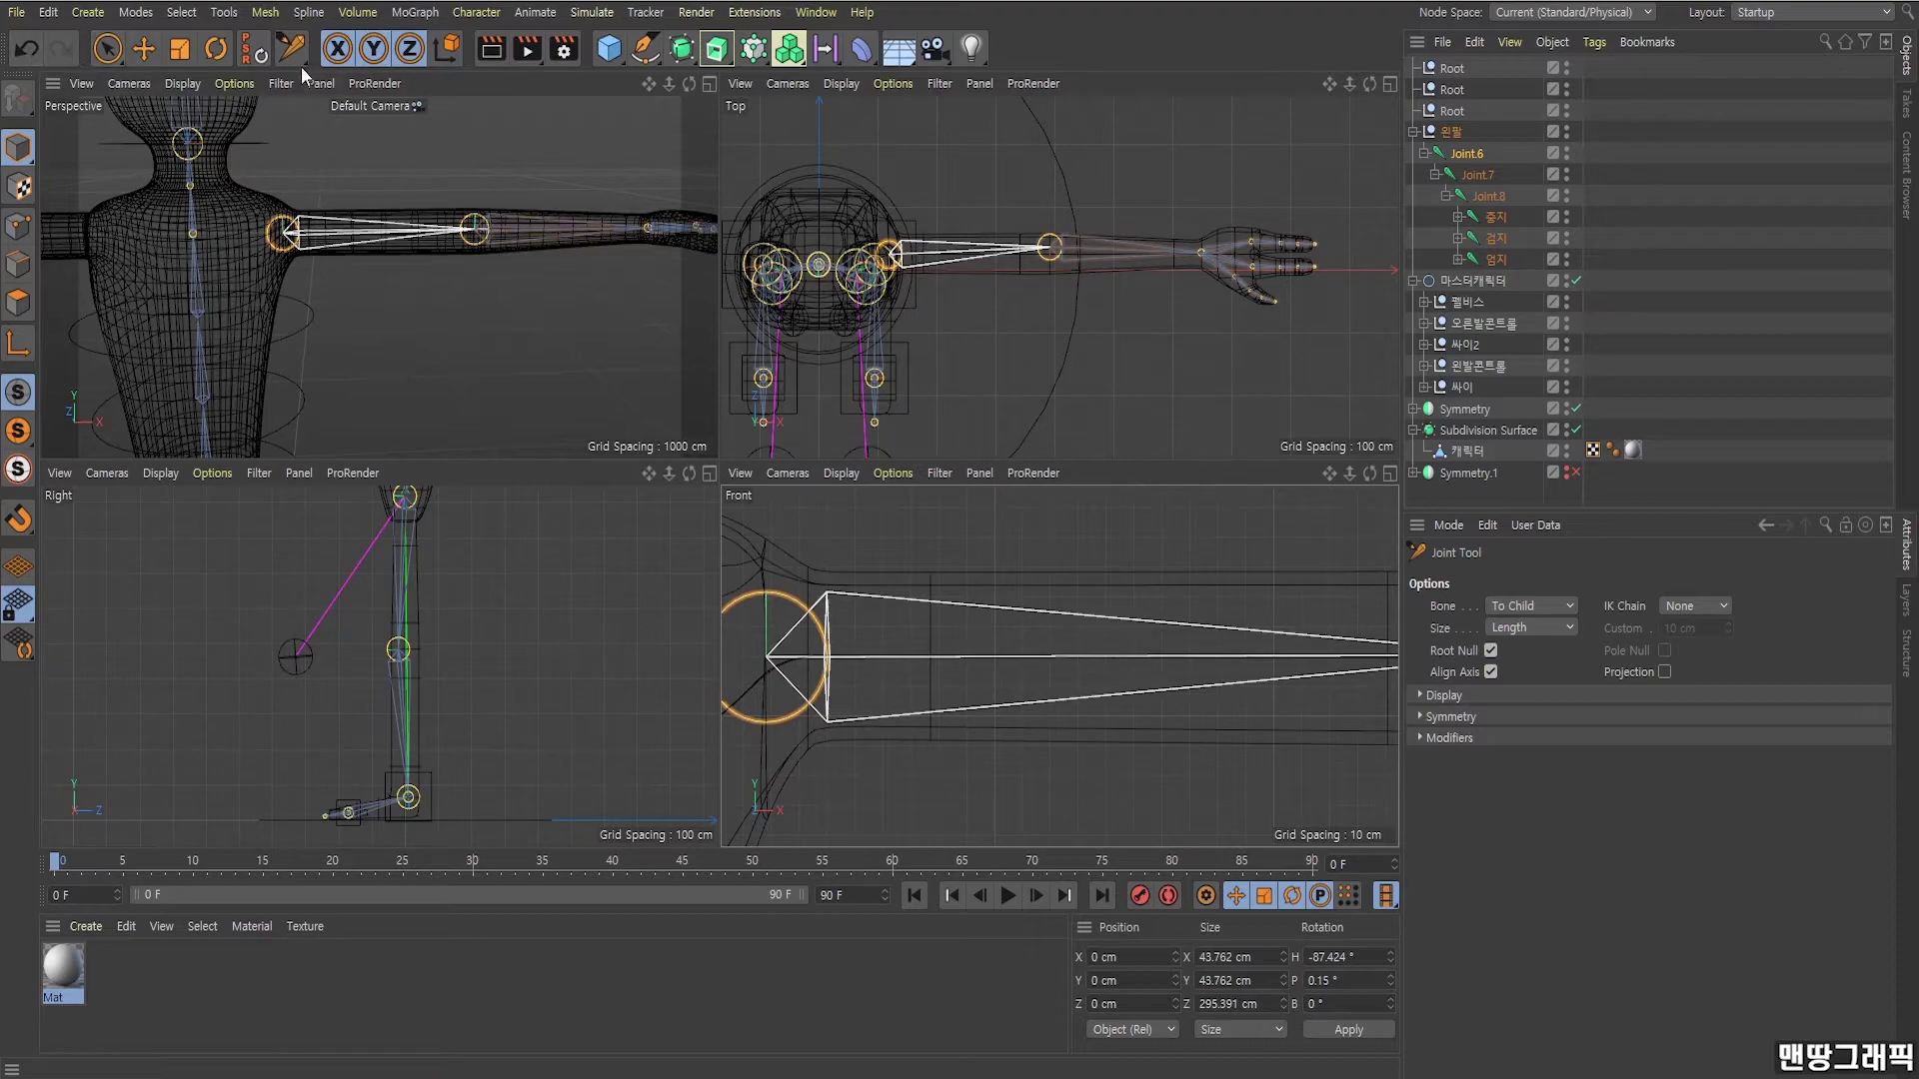
pyautogui.click(146, 50)
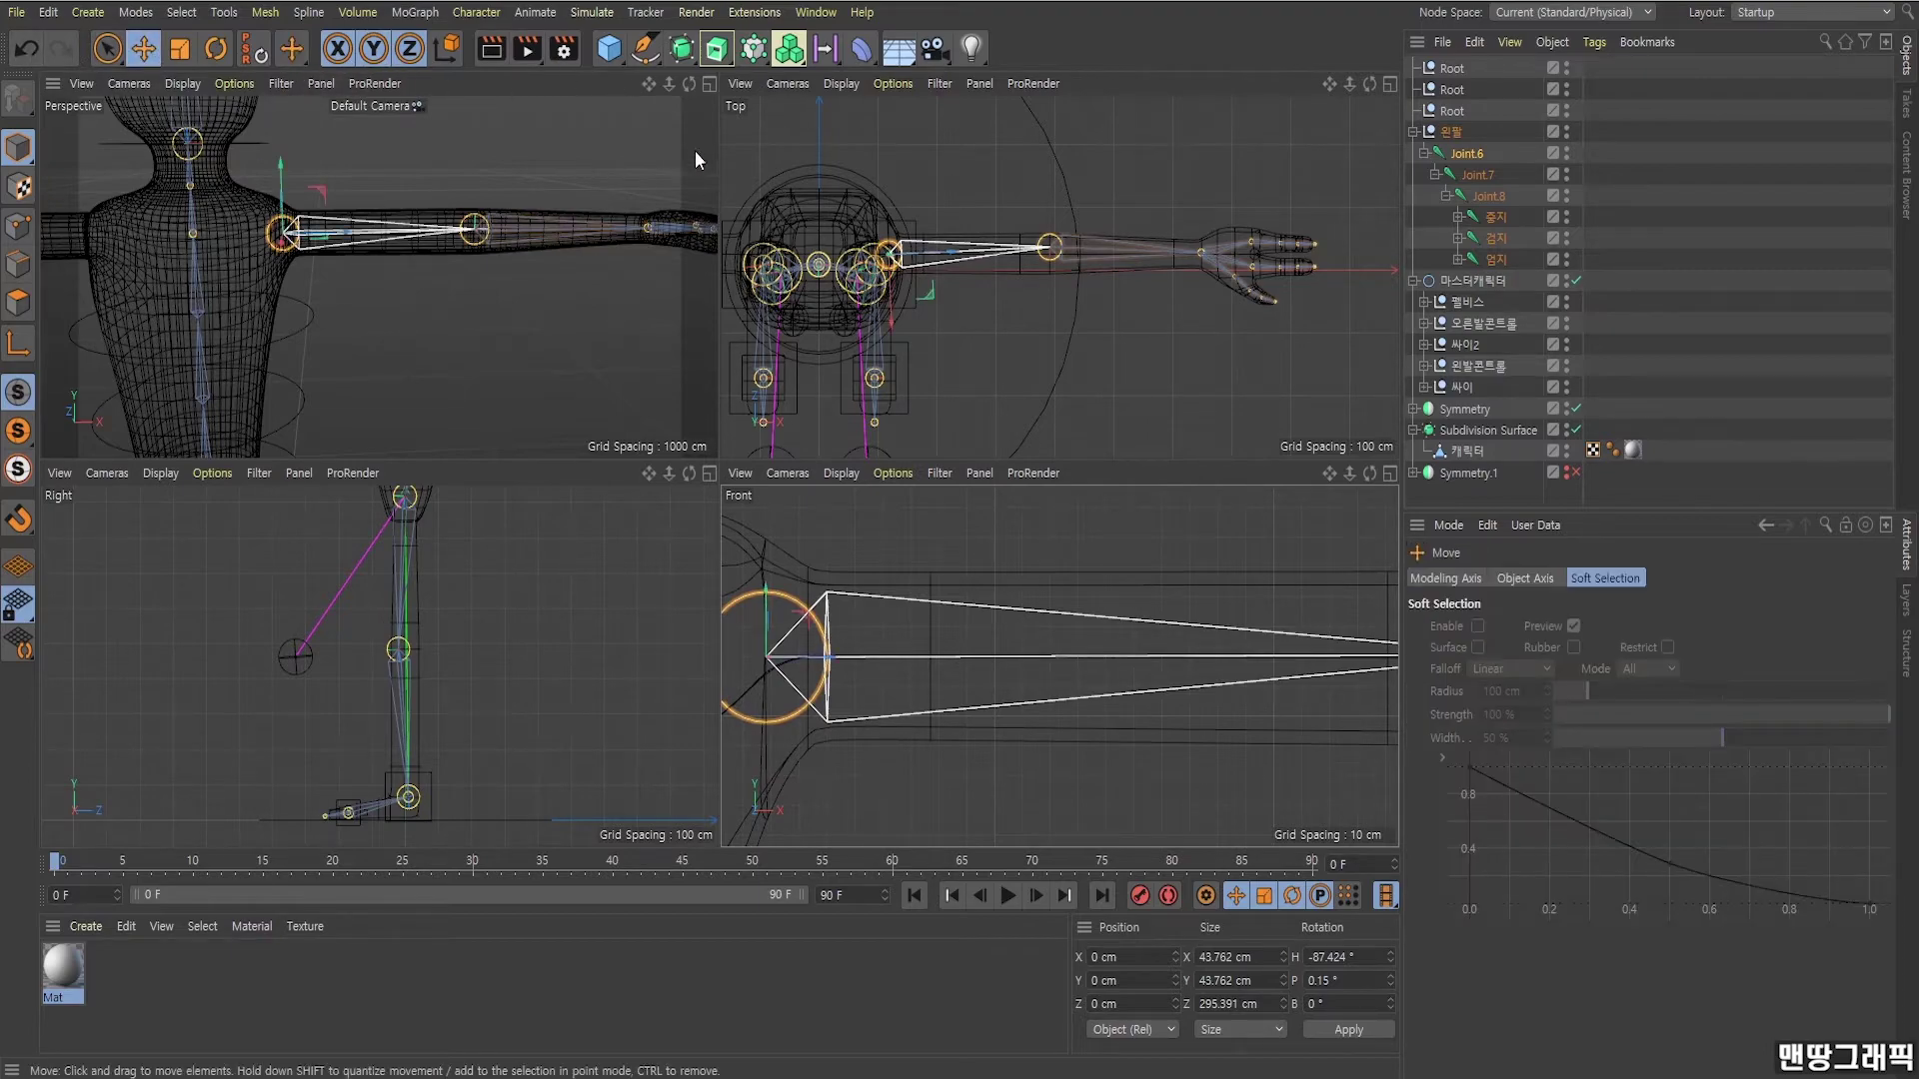
pyautogui.click(709, 85)
pyautogui.moveTo(849, 268)
pyautogui.keyDown('alt'); pyautogui.mouseDown()
pyautogui.moveTo(952, 326)
pyautogui.moveTo(917, 288)
pyautogui.mouseUp(); pyautogui.keyUp('alt')
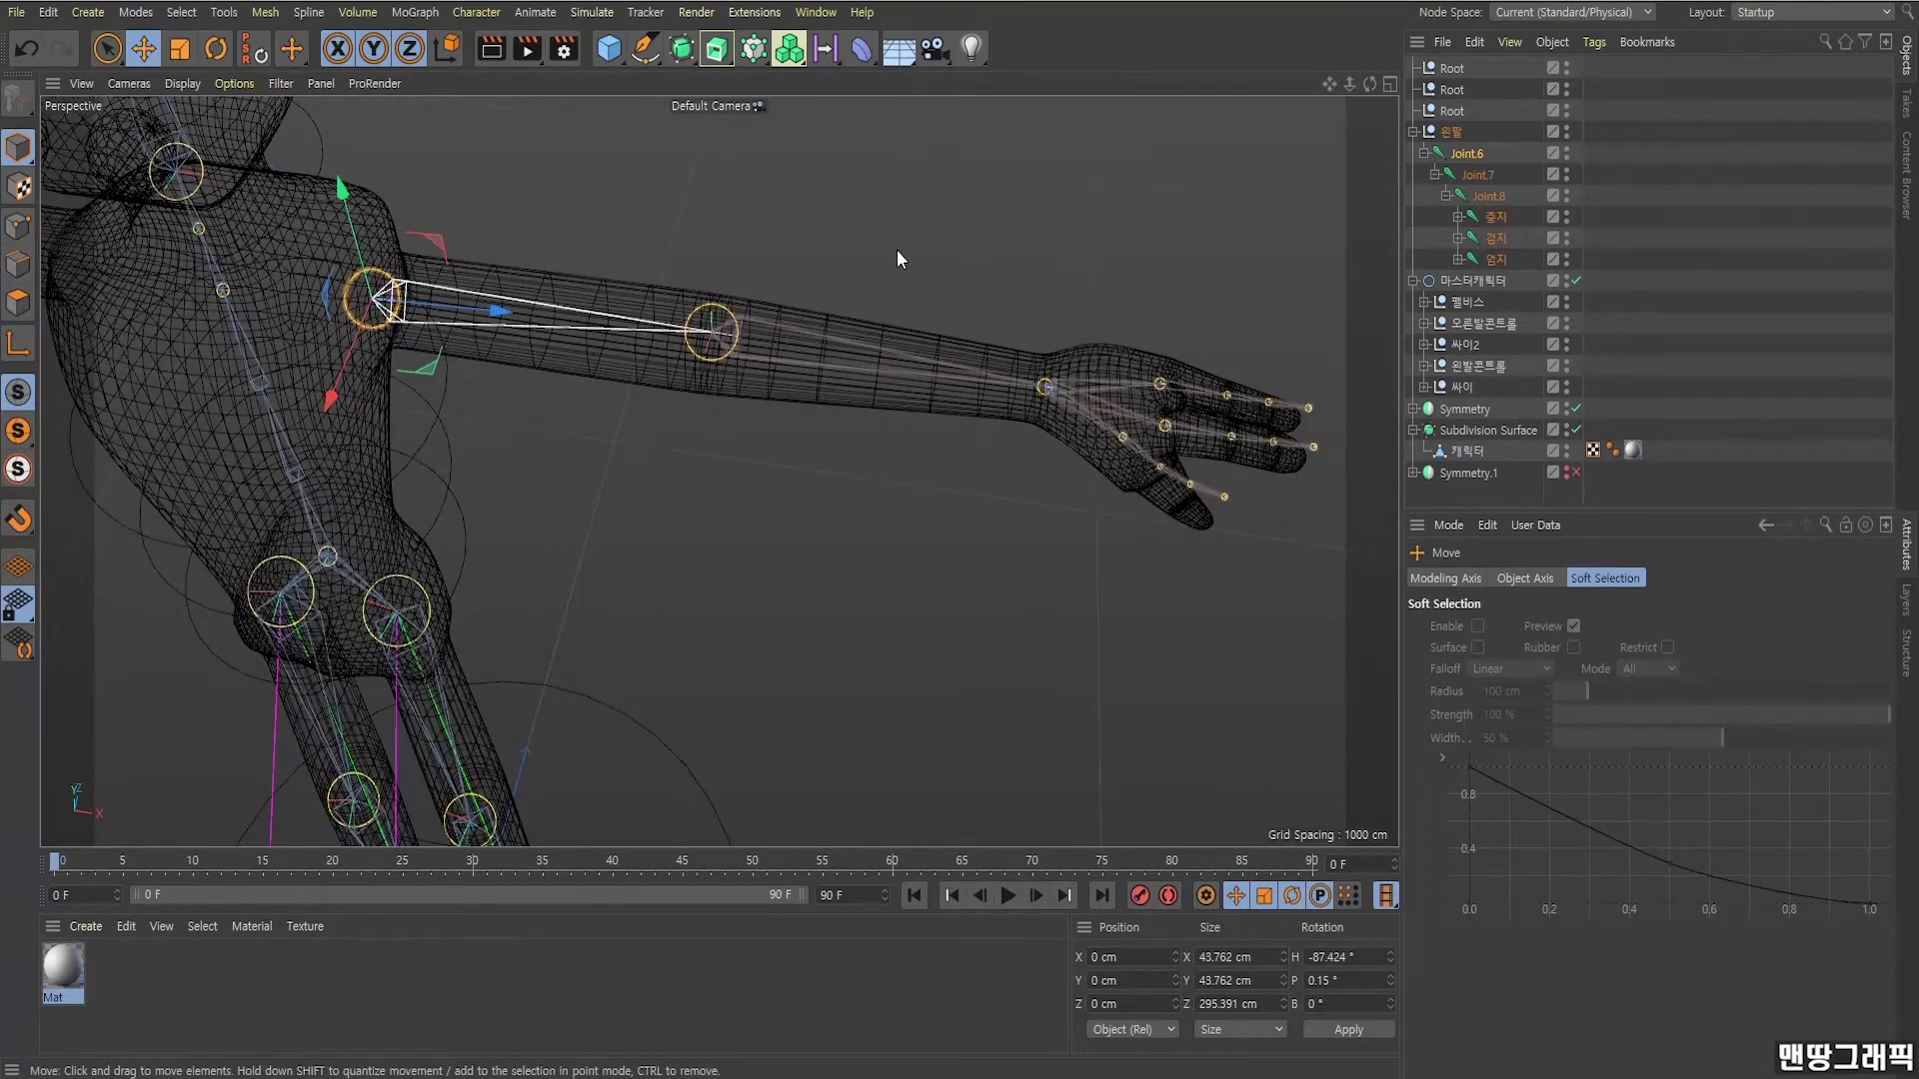
# Create an IK chain from Joint.6 to Joint.8, producing the Joint.8.Goal target.
pyautogui.keyDown('ctrl'); pyautogui.click(1489, 196); pyautogui.keyUp('ctrl')
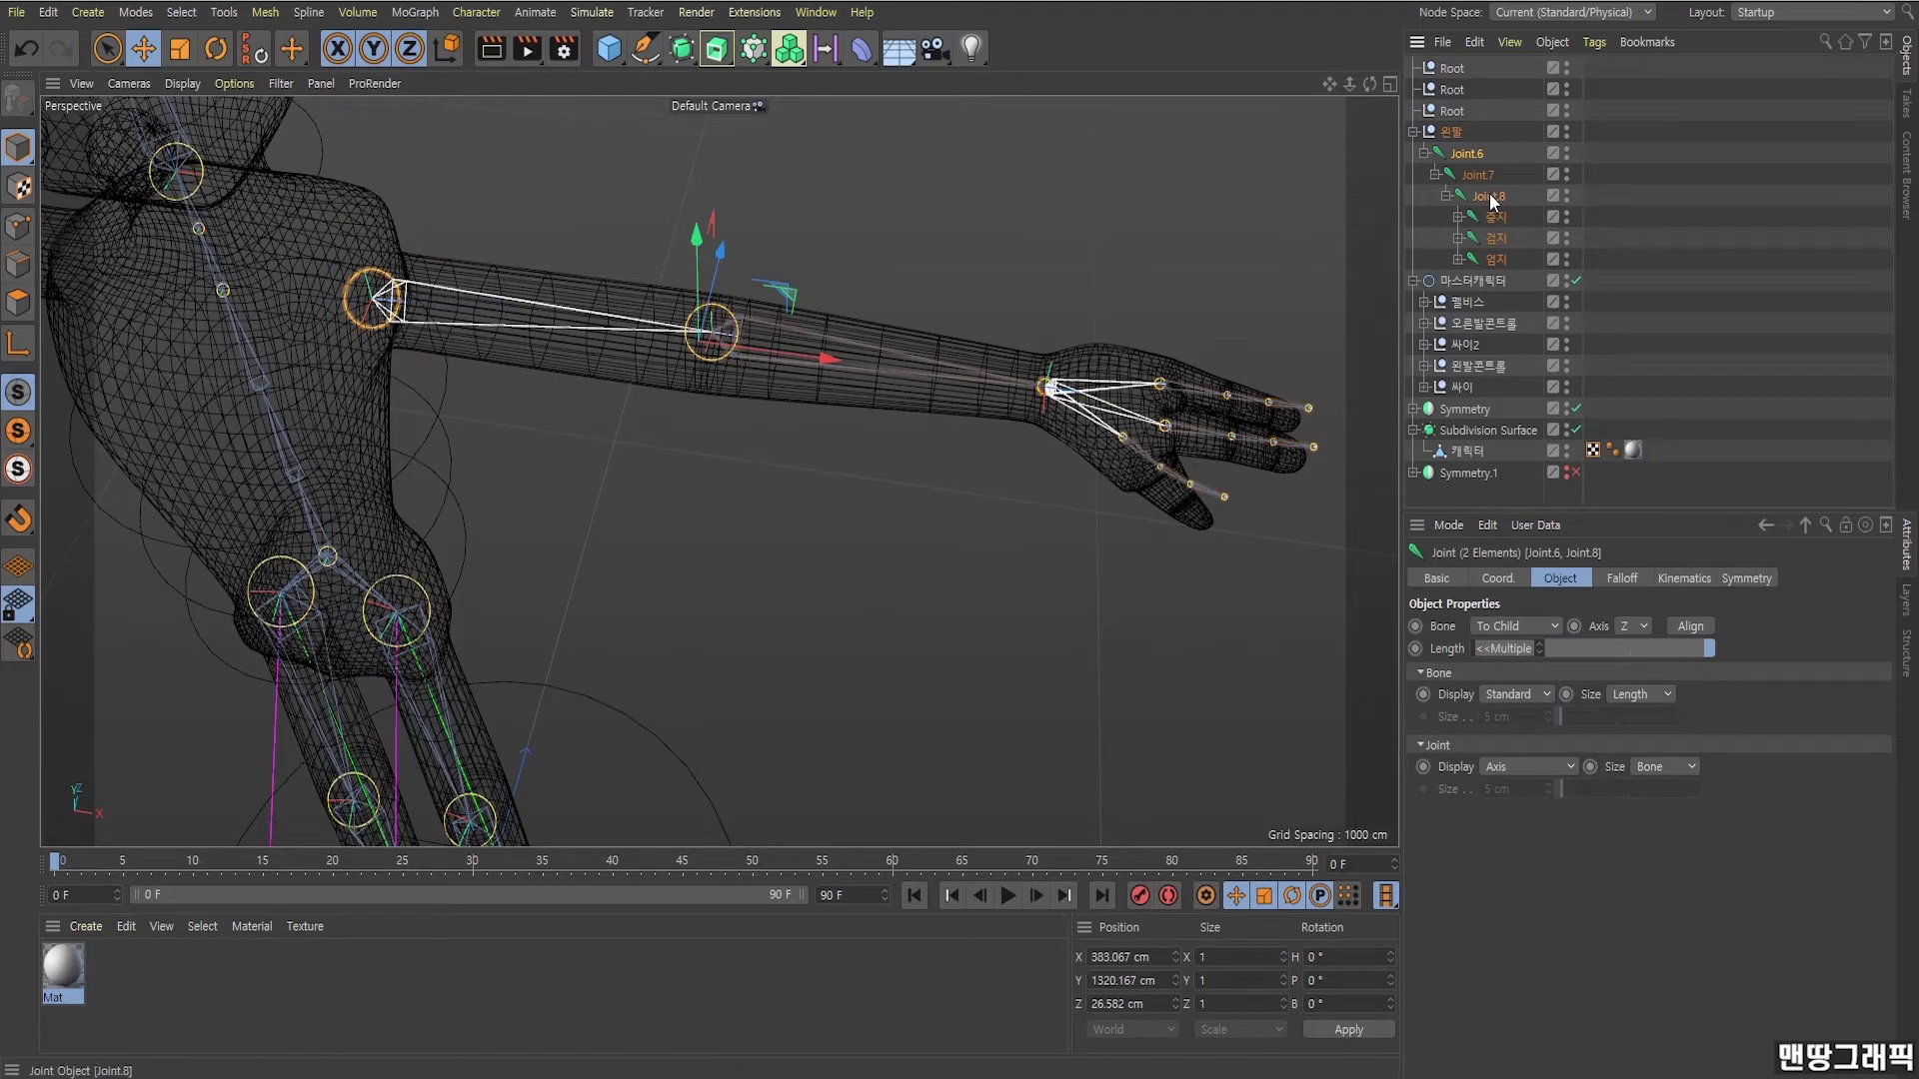
pyautogui.click(477, 12)
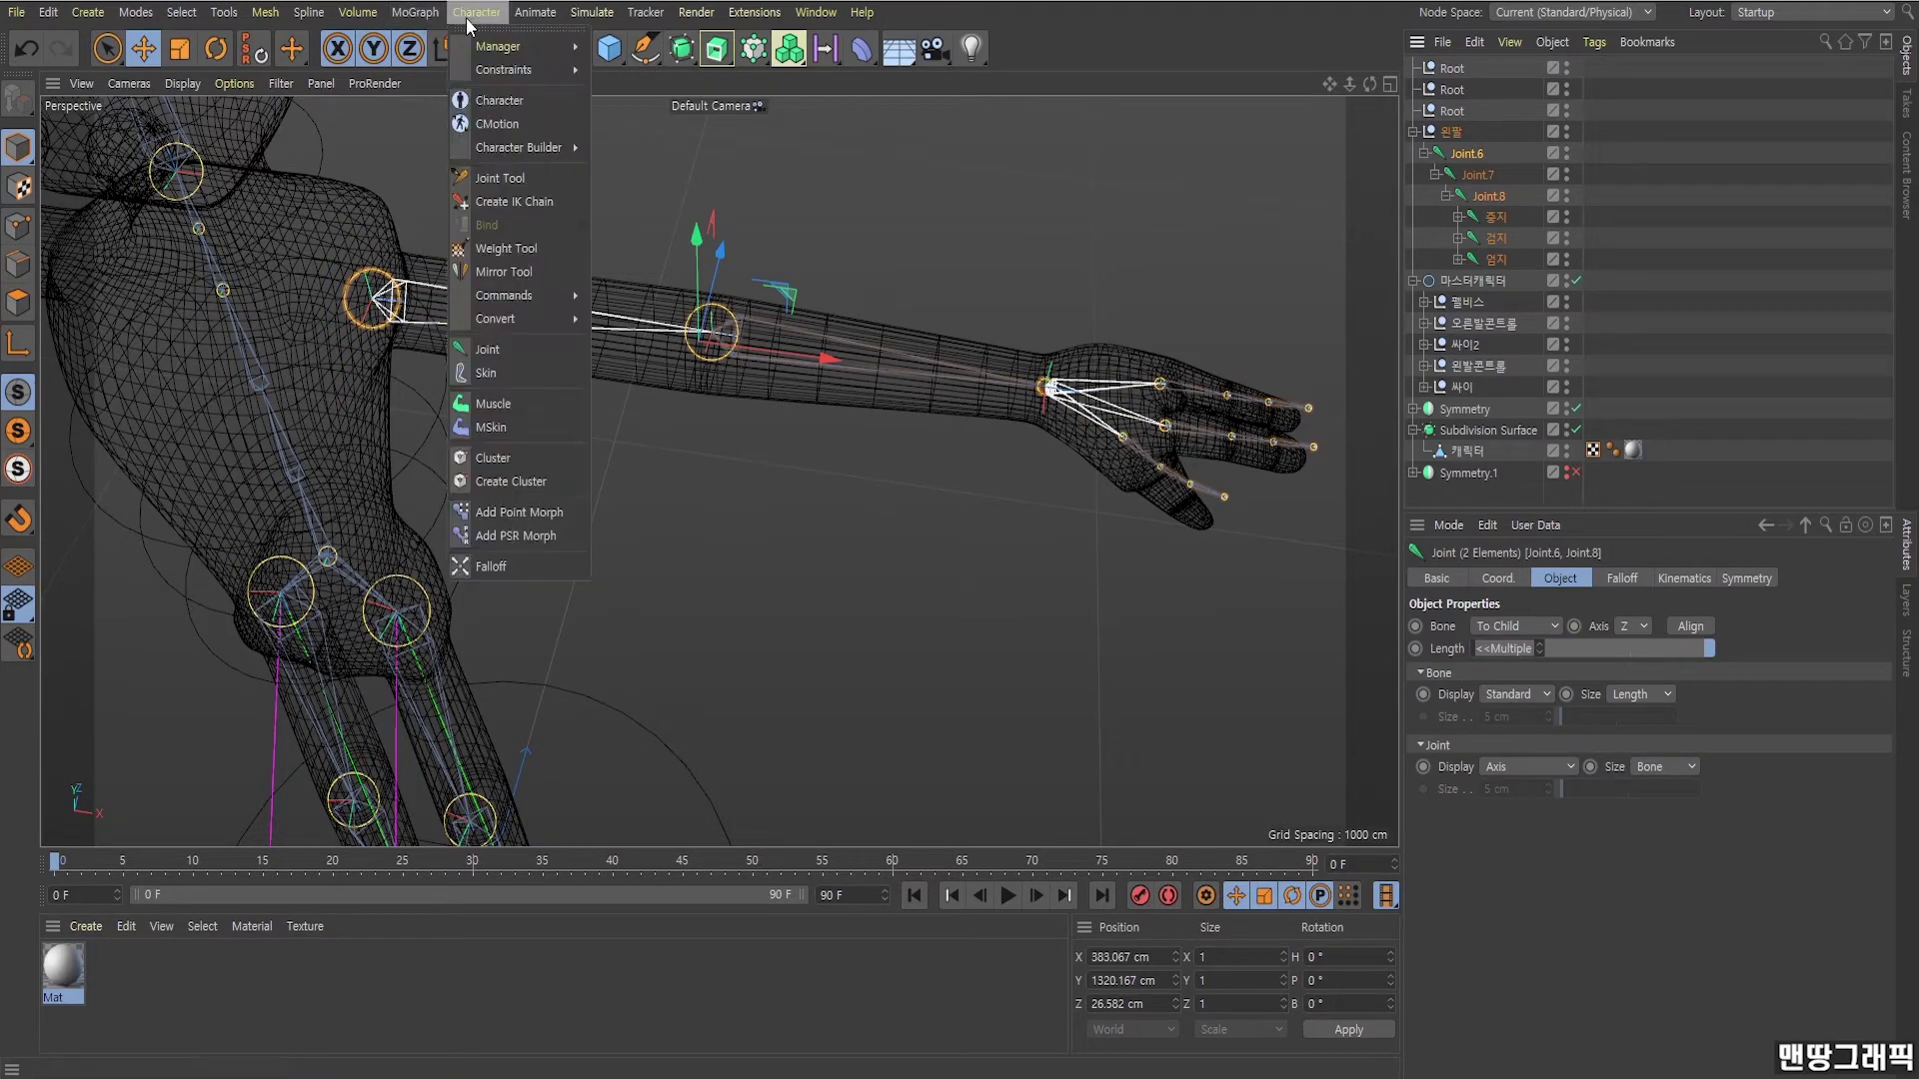
pyautogui.click(499, 200)
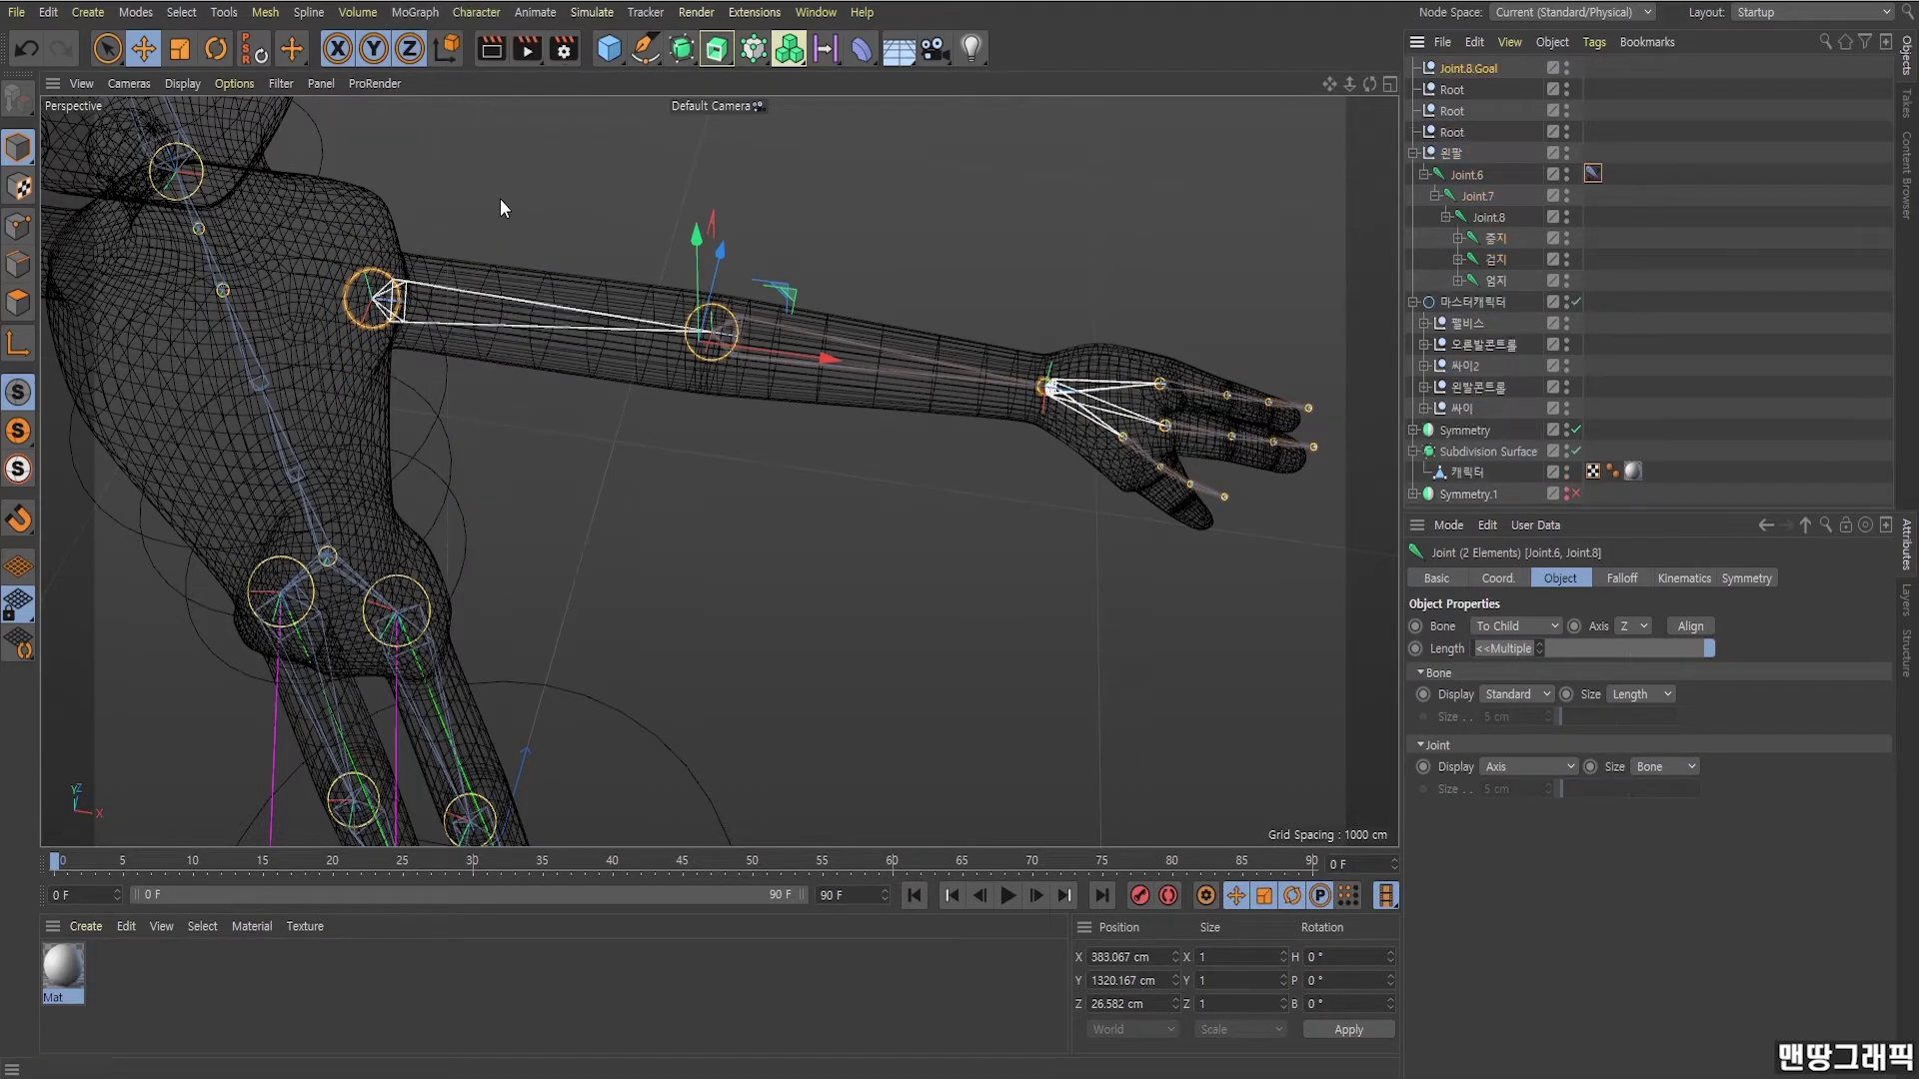
pyautogui.click(1741, 284)
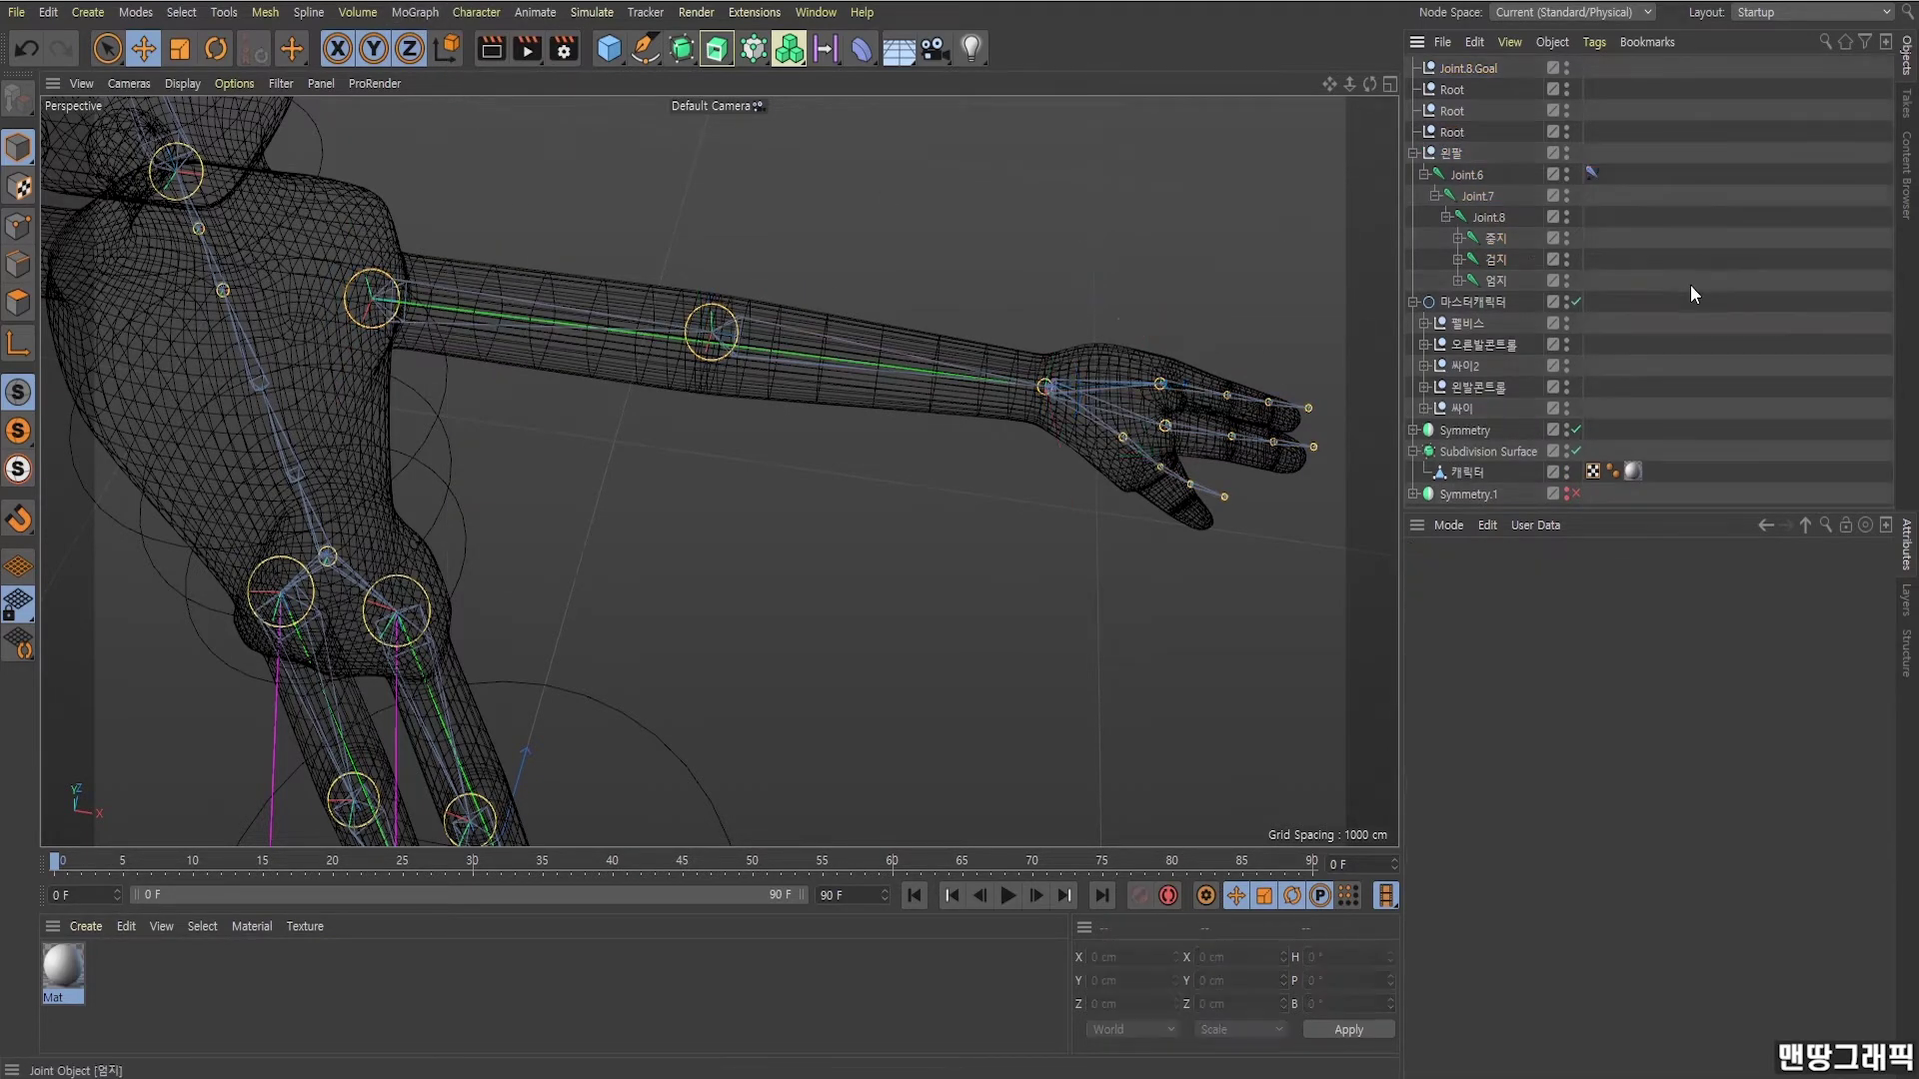
pyautogui.click(1467, 175)
# Test the arm chain by moving the wrist joint Joint.8 and orbiting around it.
pyautogui.click(1482, 199)
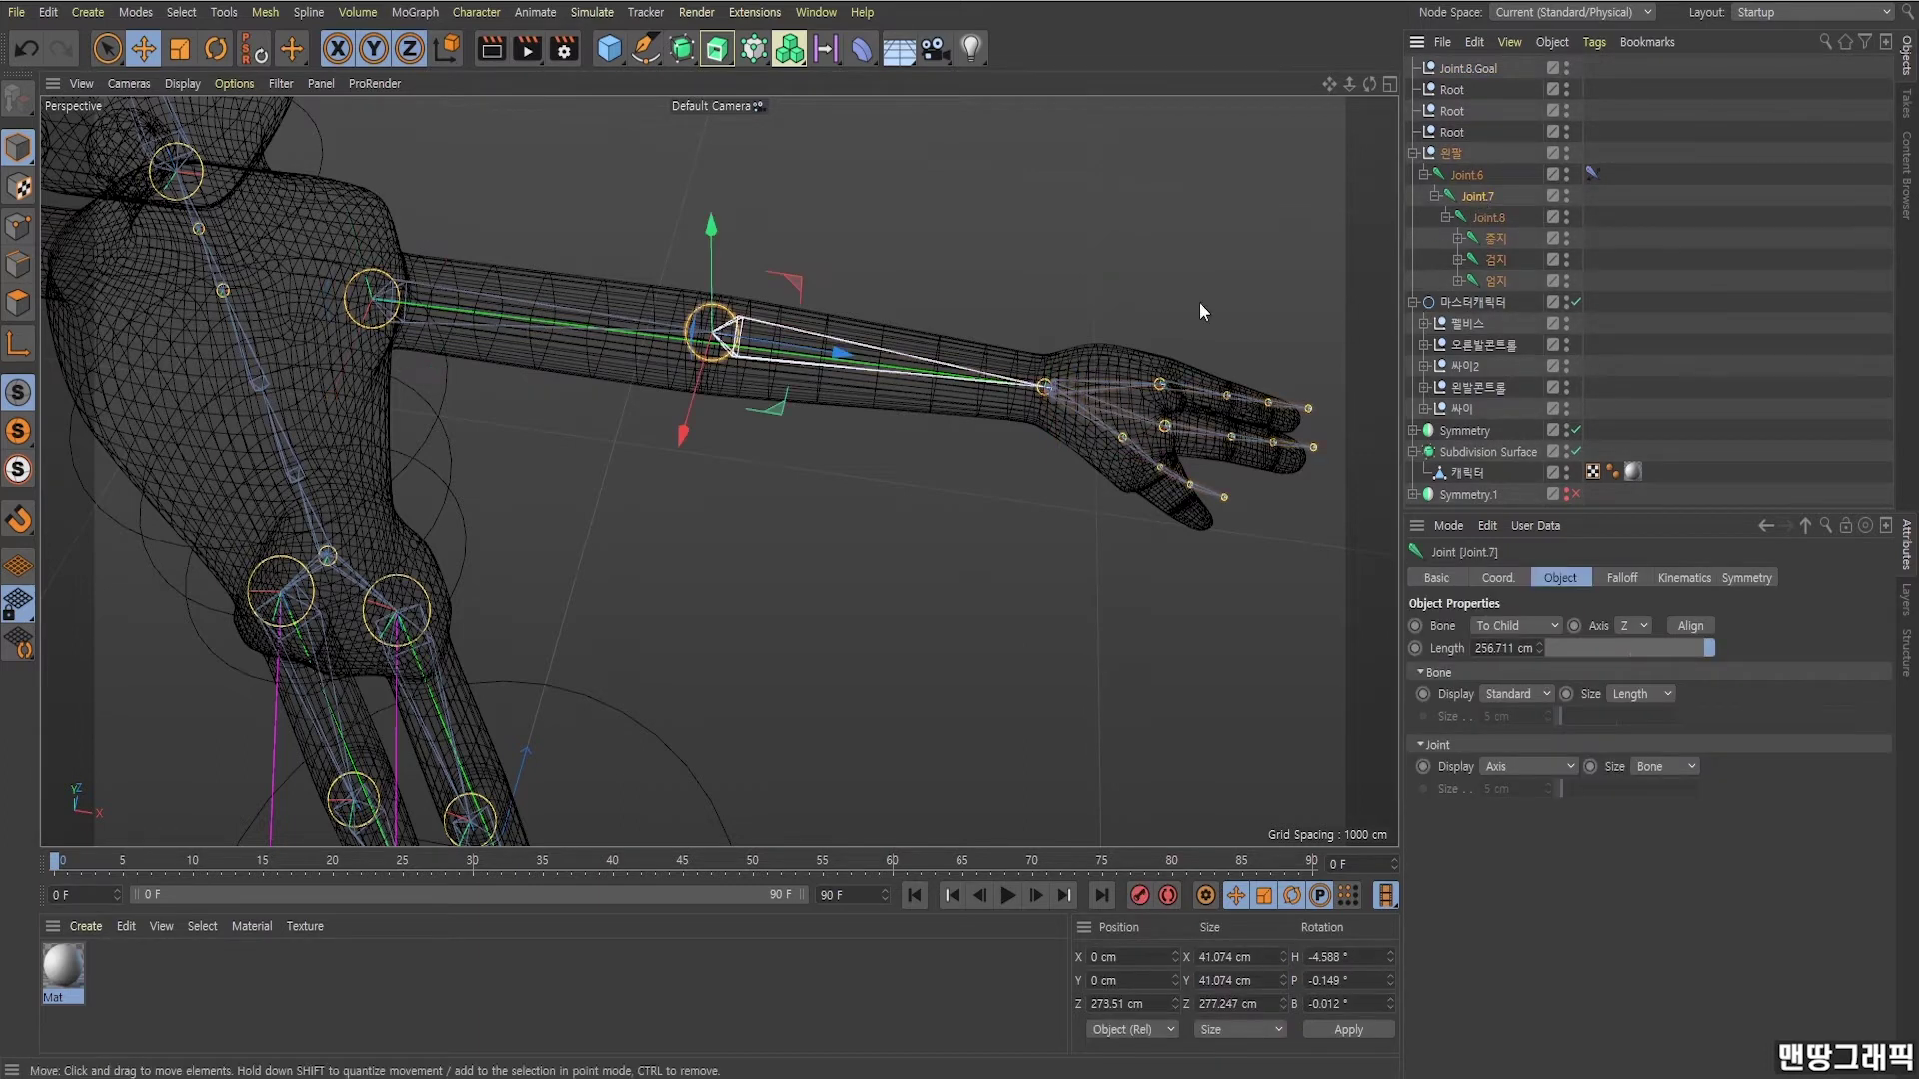
pyautogui.click(1119, 399)
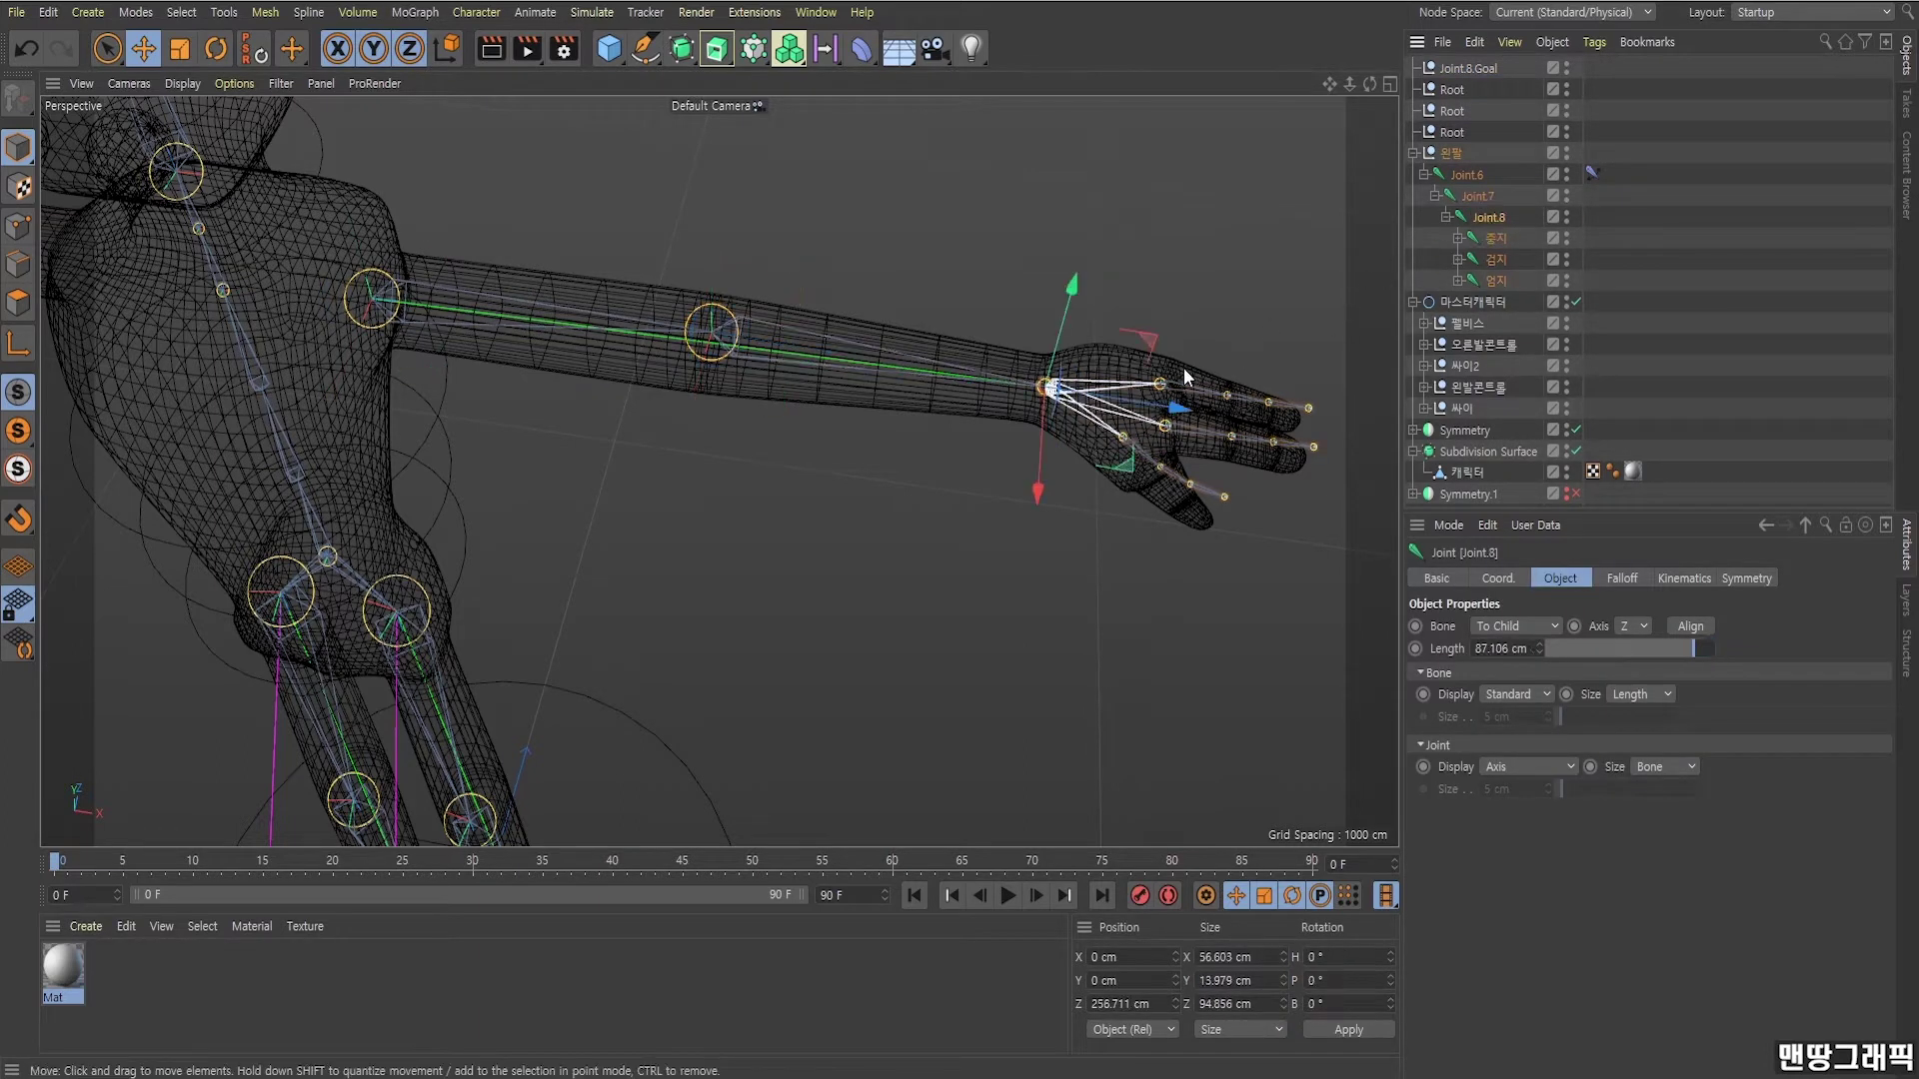
pyautogui.moveTo(1141, 399); pyautogui.dragTo(1125, 408)
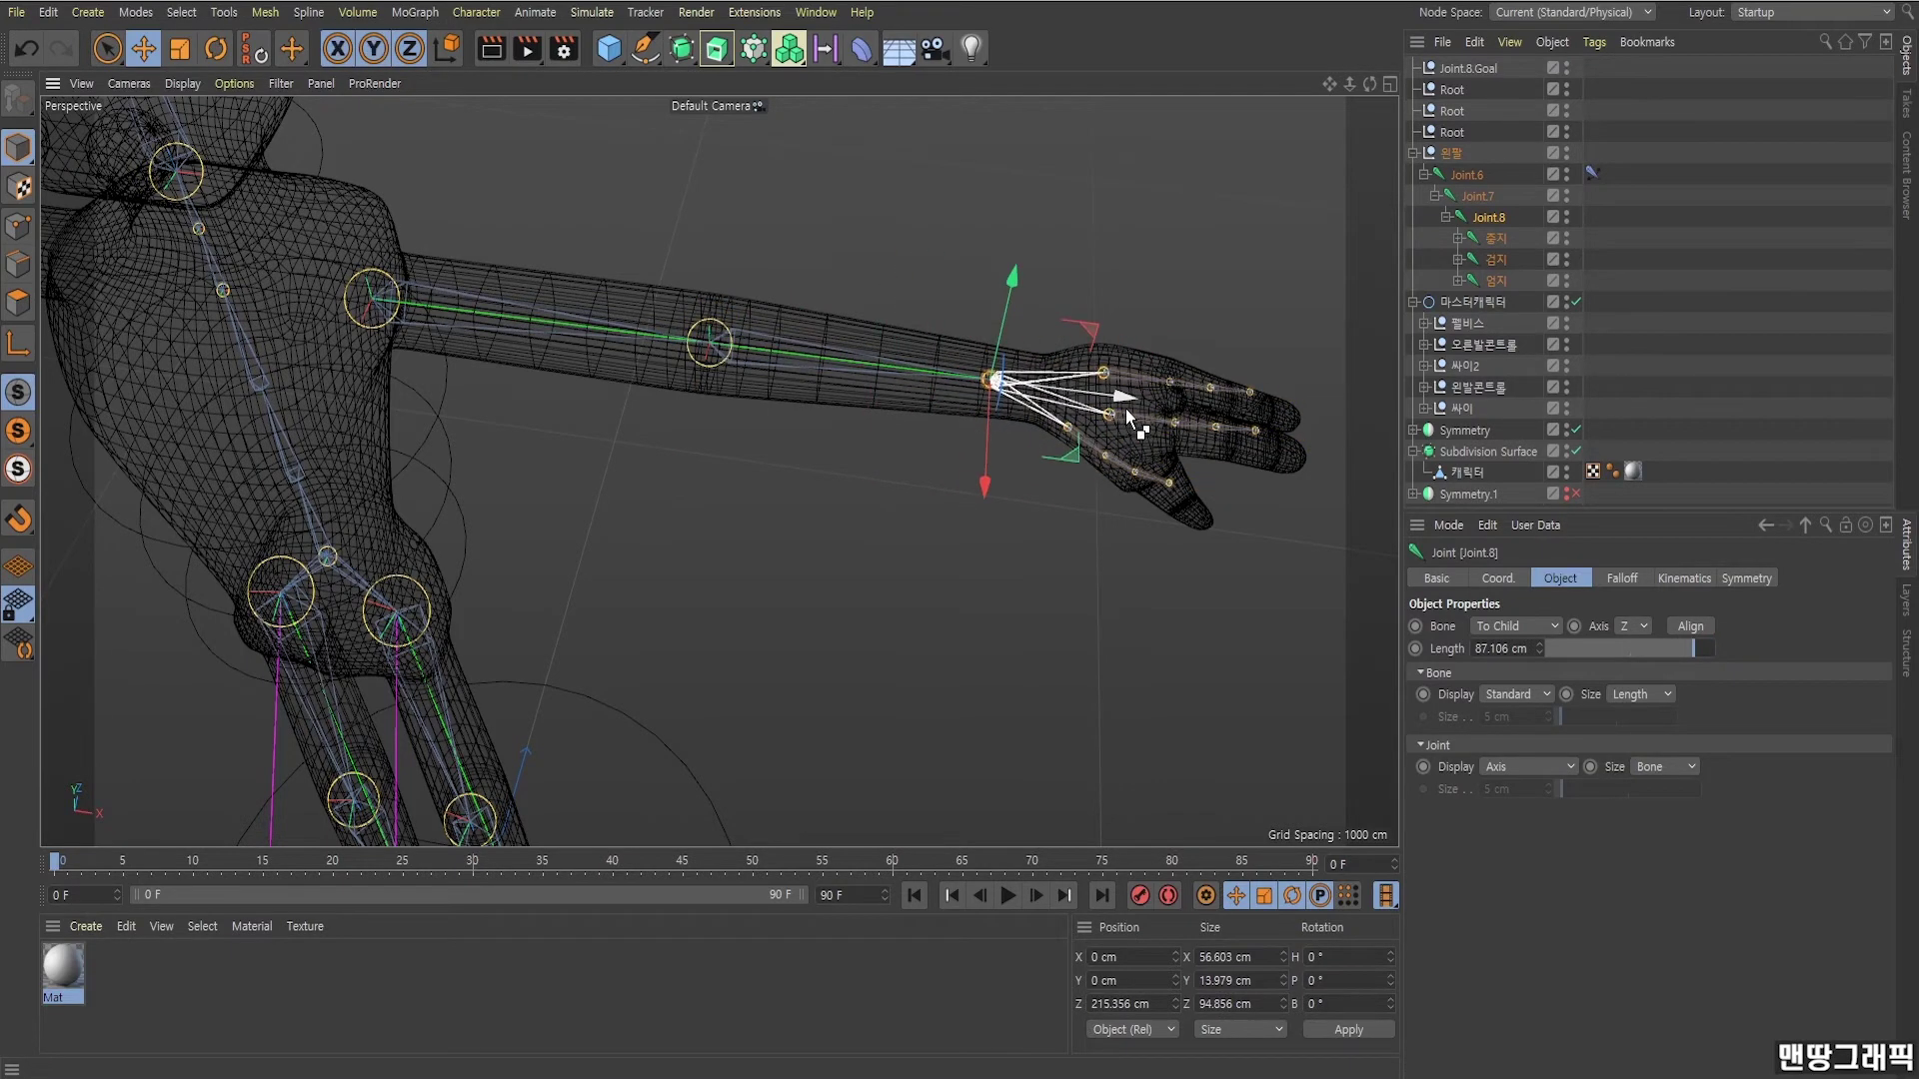
pyautogui.moveTo(1010, 429)
pyautogui.keyDown('alt'); pyautogui.mouseDown()
pyautogui.moveTo(1105, 428)
pyautogui.moveTo(1321, 361)
pyautogui.mouseUp(); pyautogui.keyUp('alt')
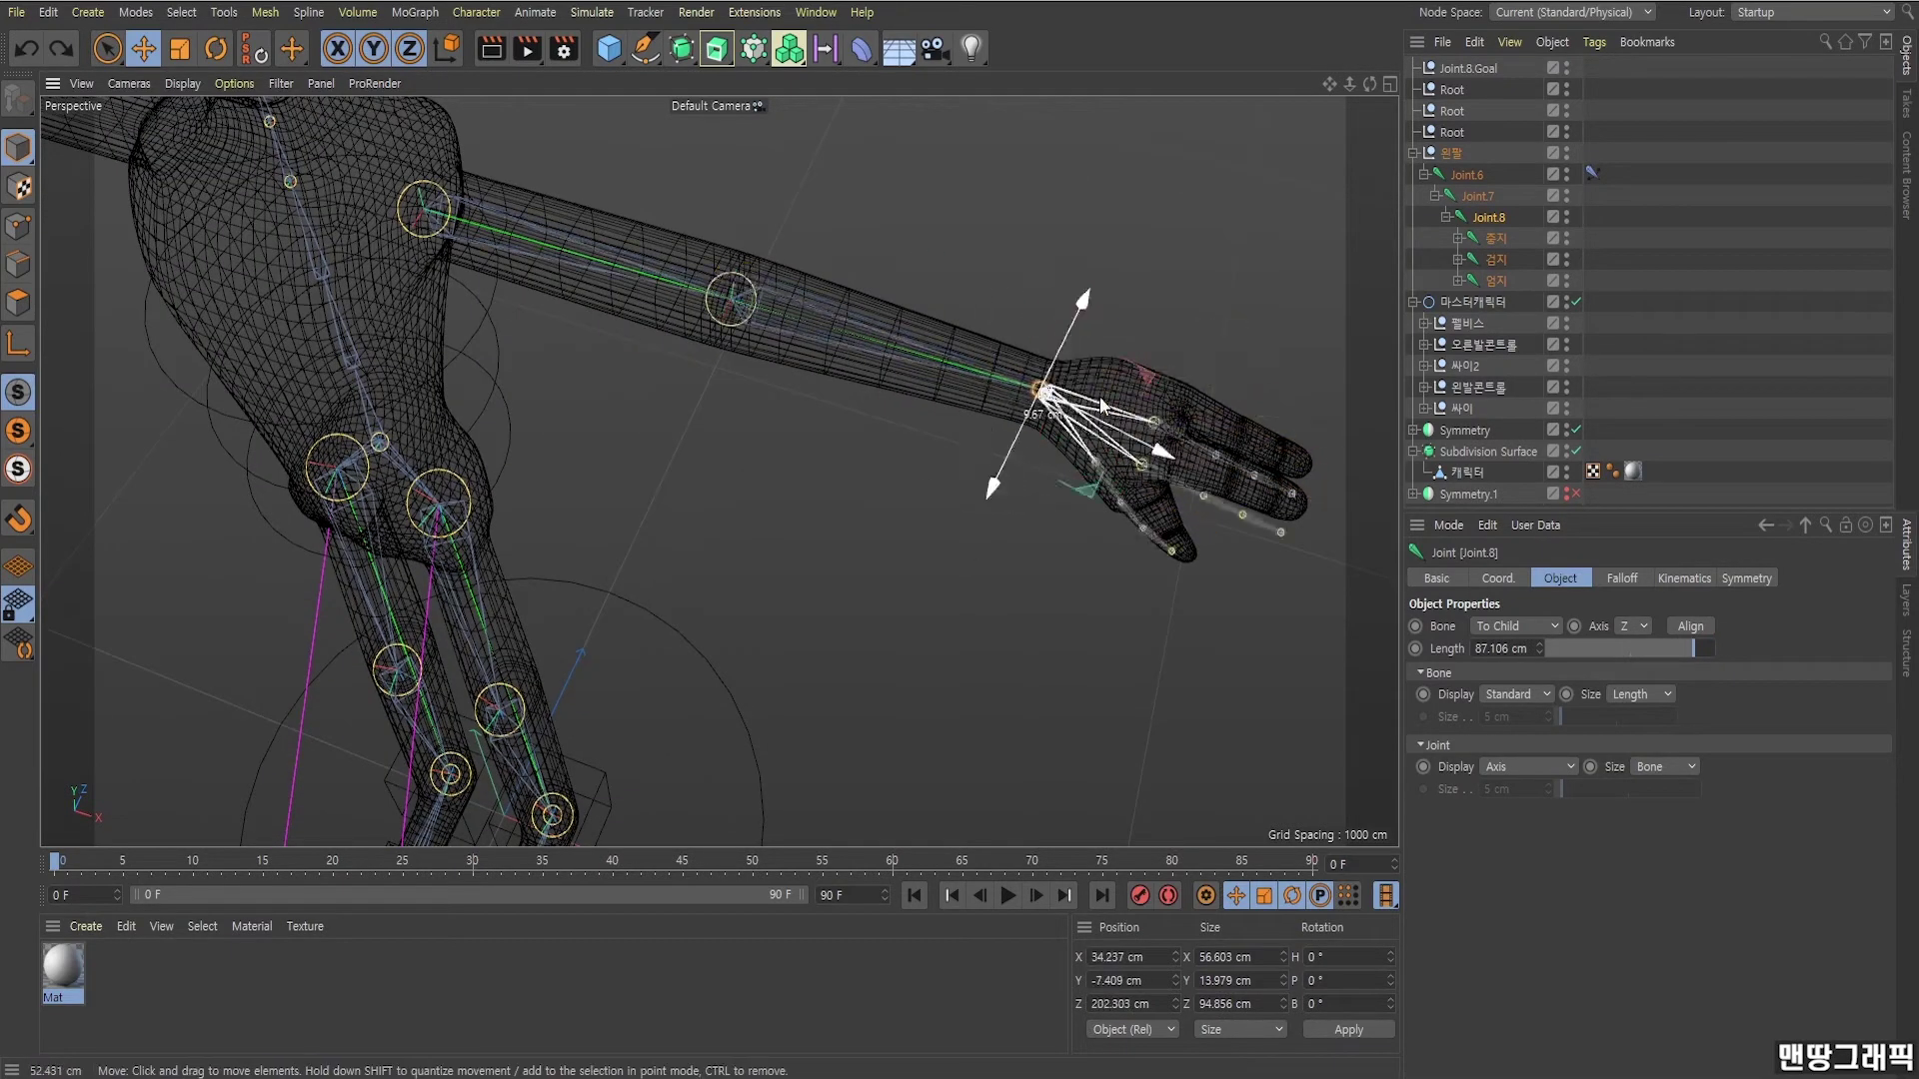
pyautogui.hotkey('ctrl', 'shift', 'z')
pyautogui.keyDown('alt'); pyautogui.moveTo(735, 349); pyautogui.dragTo(760, 340); pyautogui.keyUp('alt')
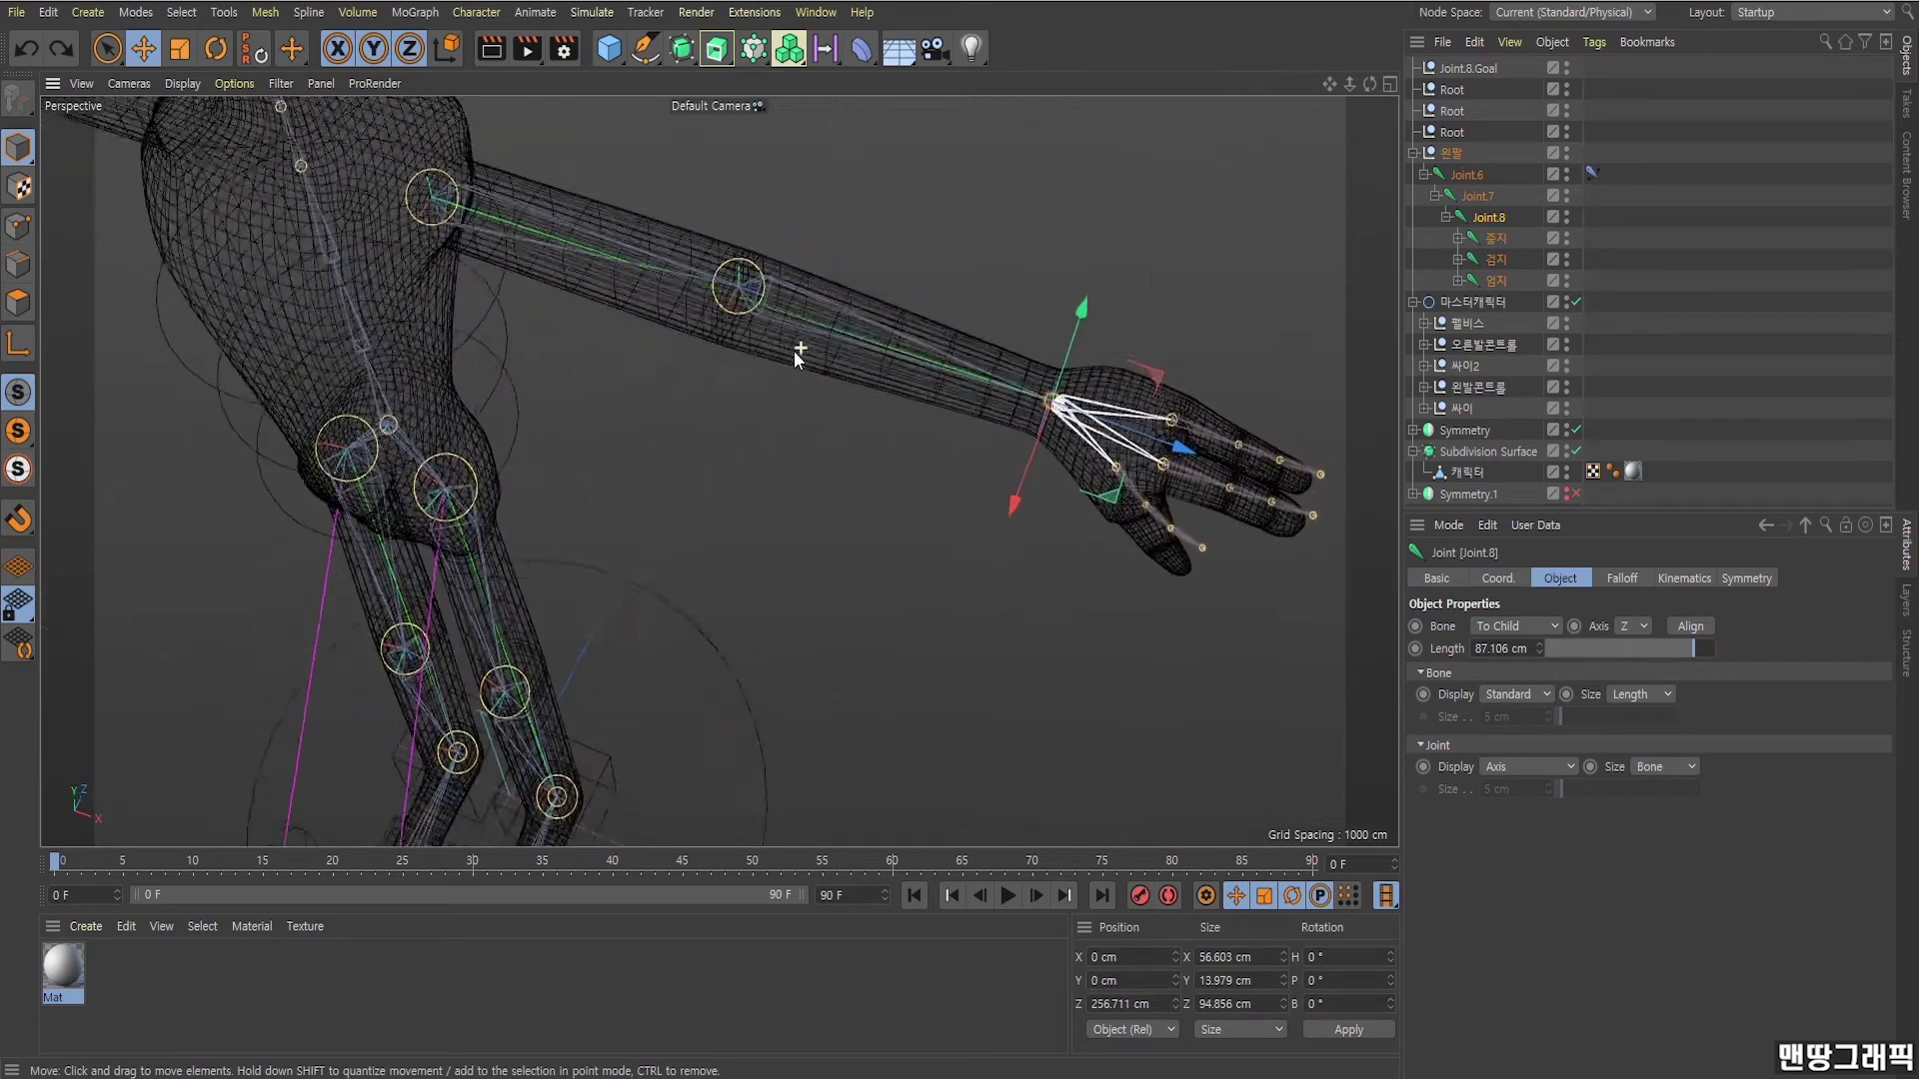
# Add a pole object from Joint.6's IK tag and move Joint.6.Pole above the arm.
pyautogui.click(1592, 174)
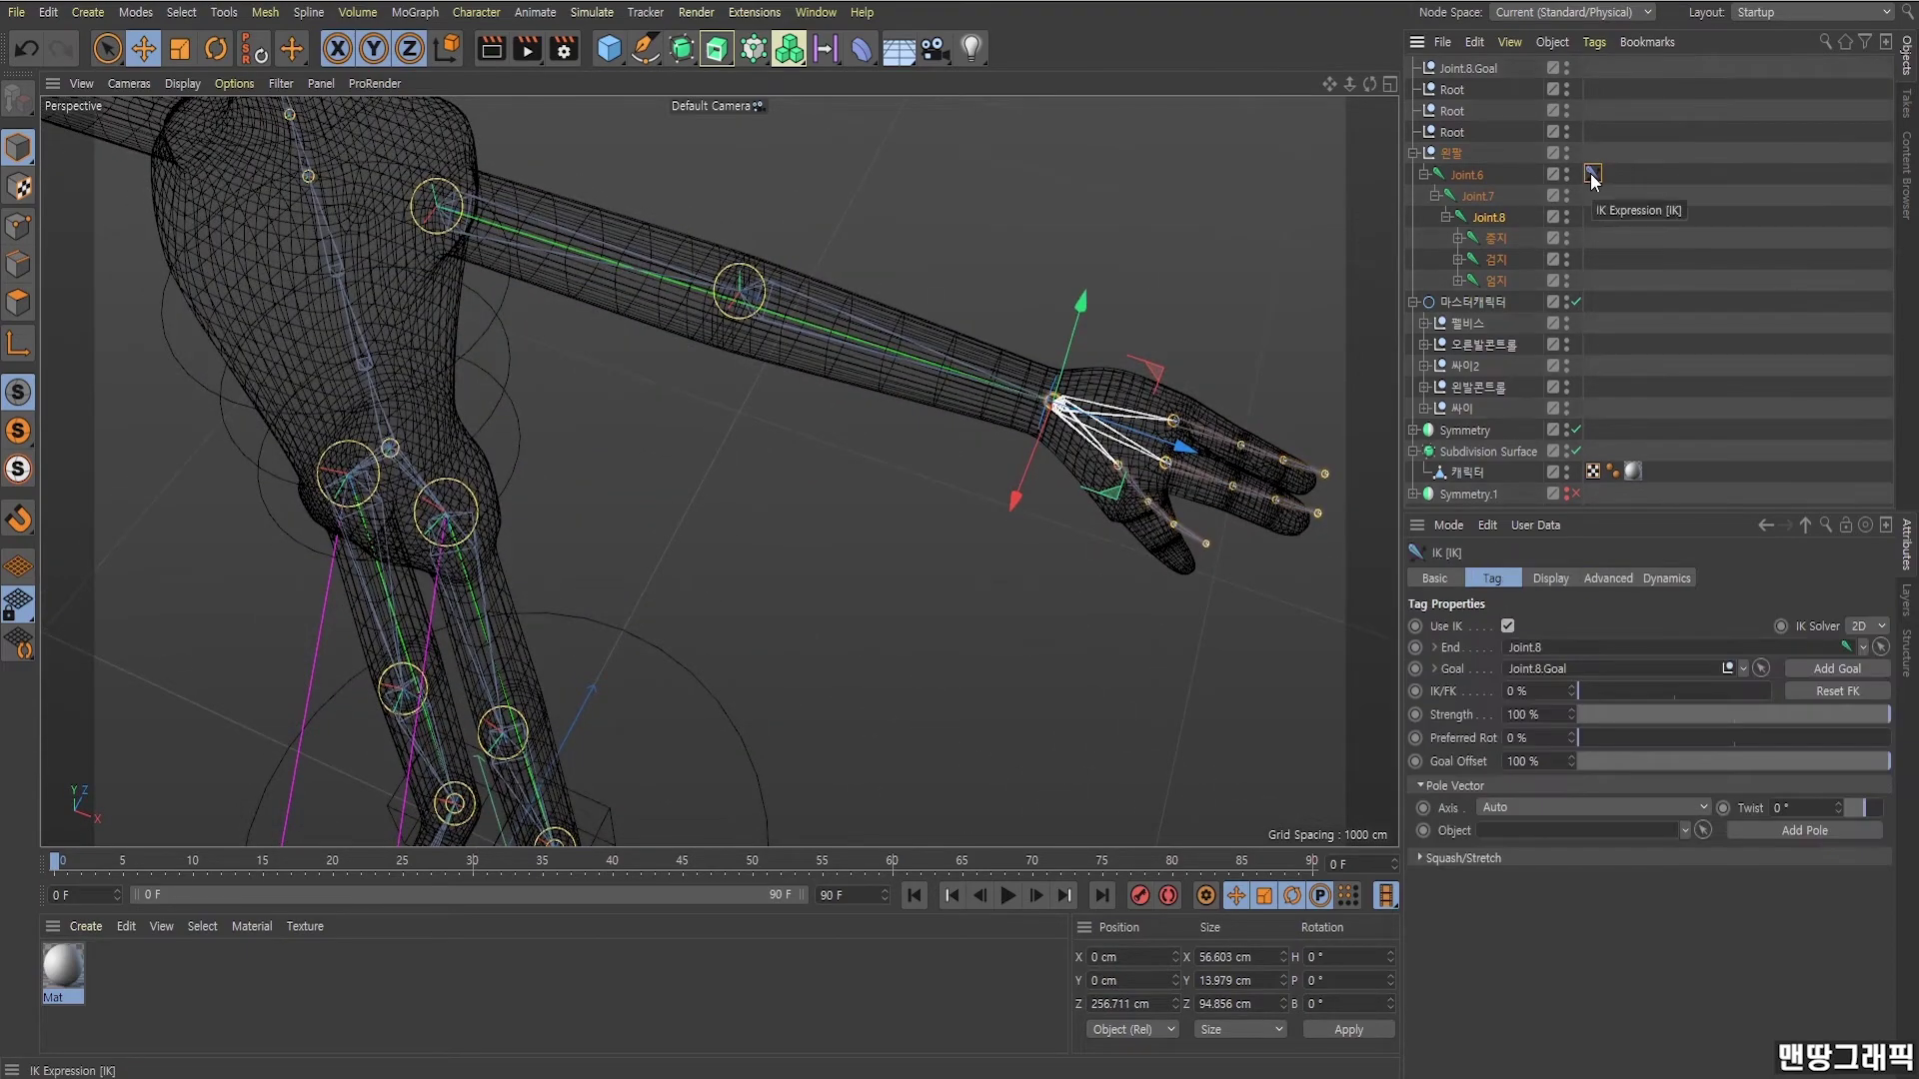
pyautogui.click(1805, 834)
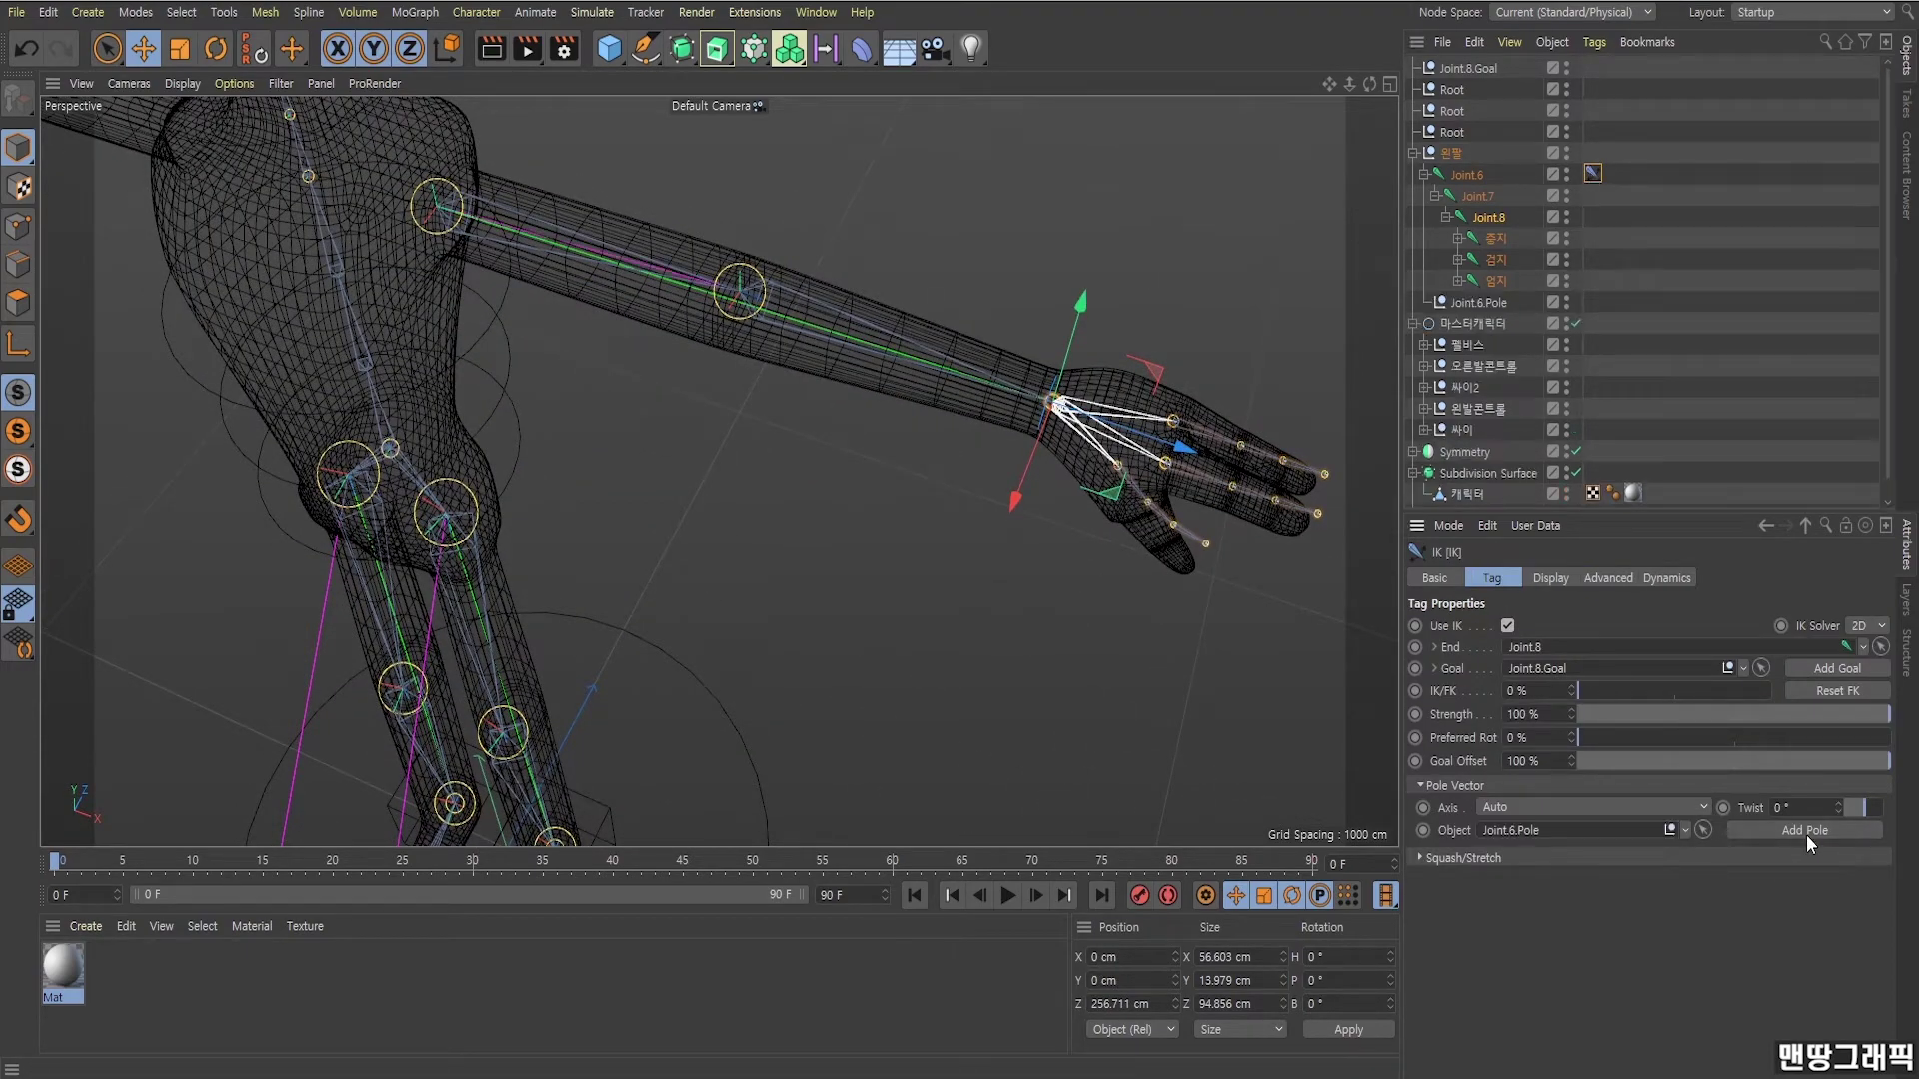
pyautogui.click(1477, 303)
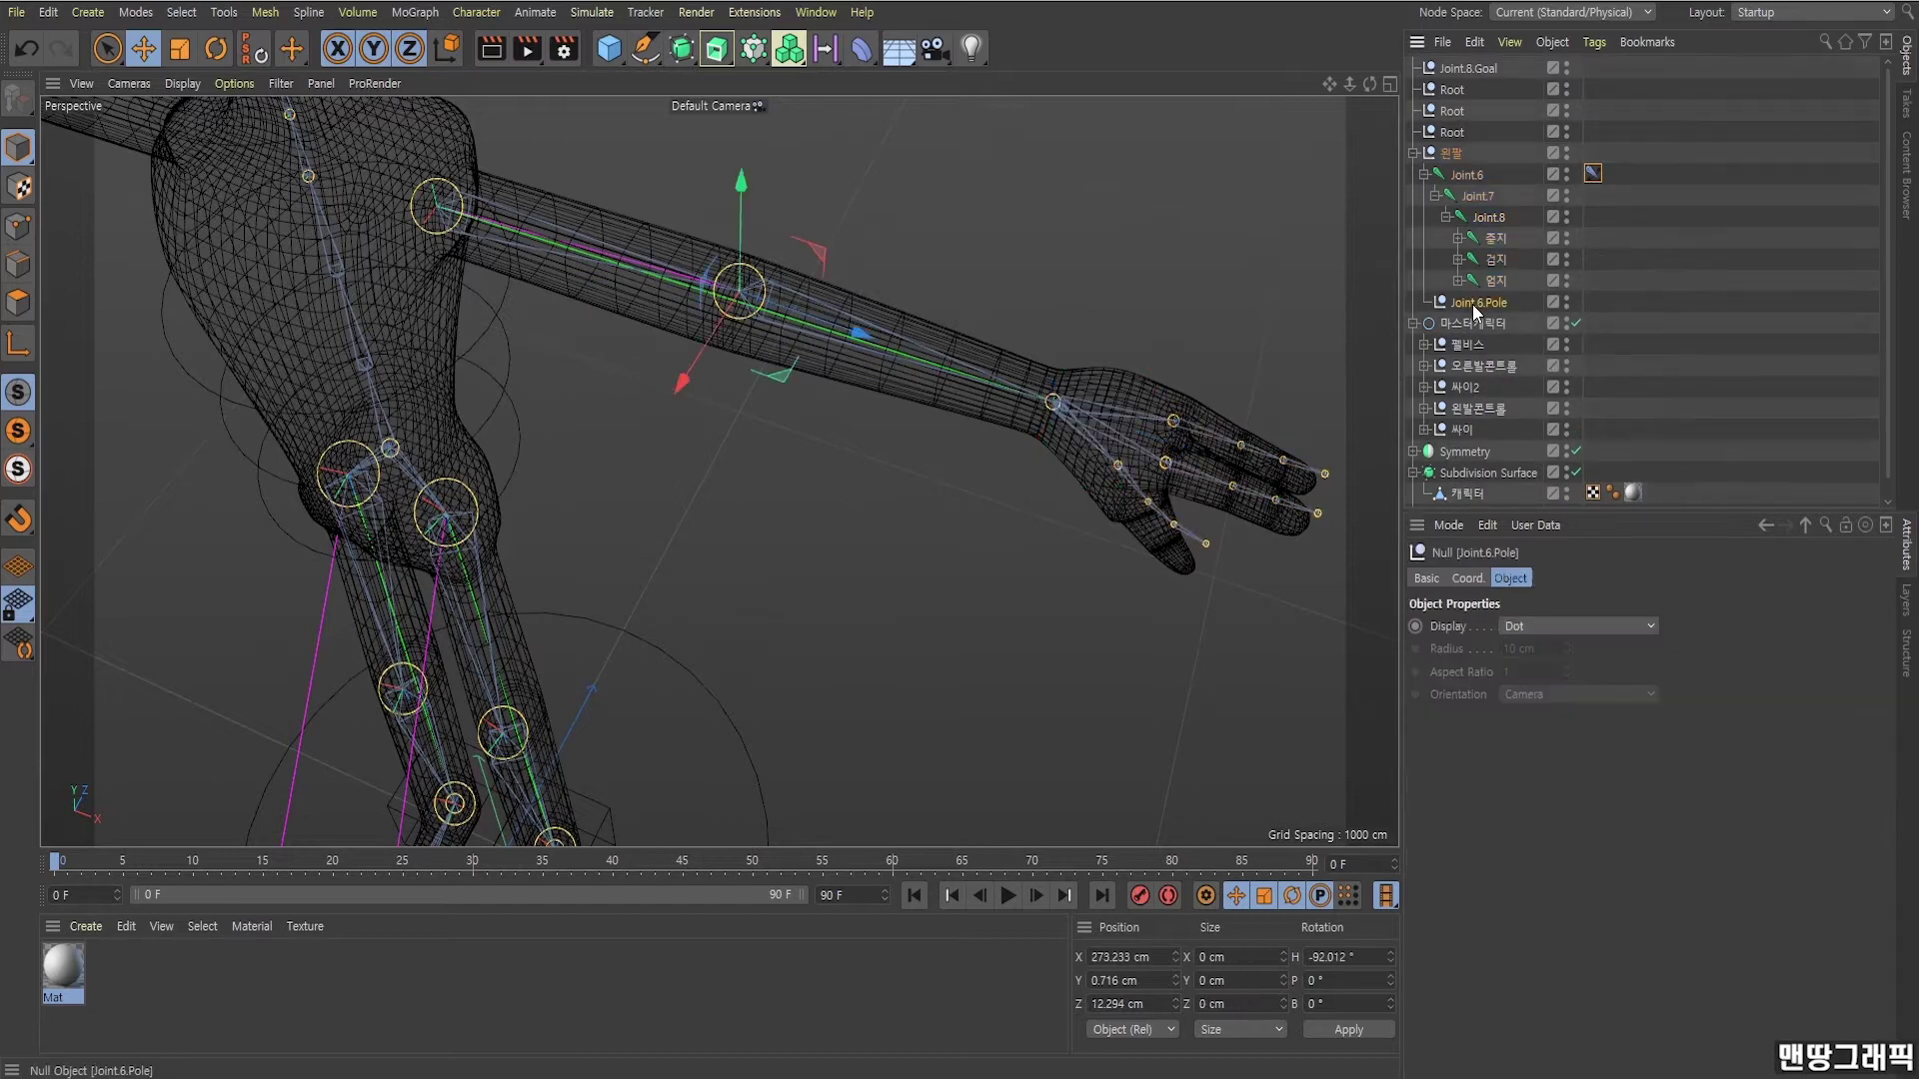
pyautogui.moveTo(720, 305); pyautogui.dragTo(835, 185)
pyautogui.keyDown('alt'); pyautogui.moveTo(940, 252); pyautogui.dragTo(874, 237); pyautogui.keyUp('alt')
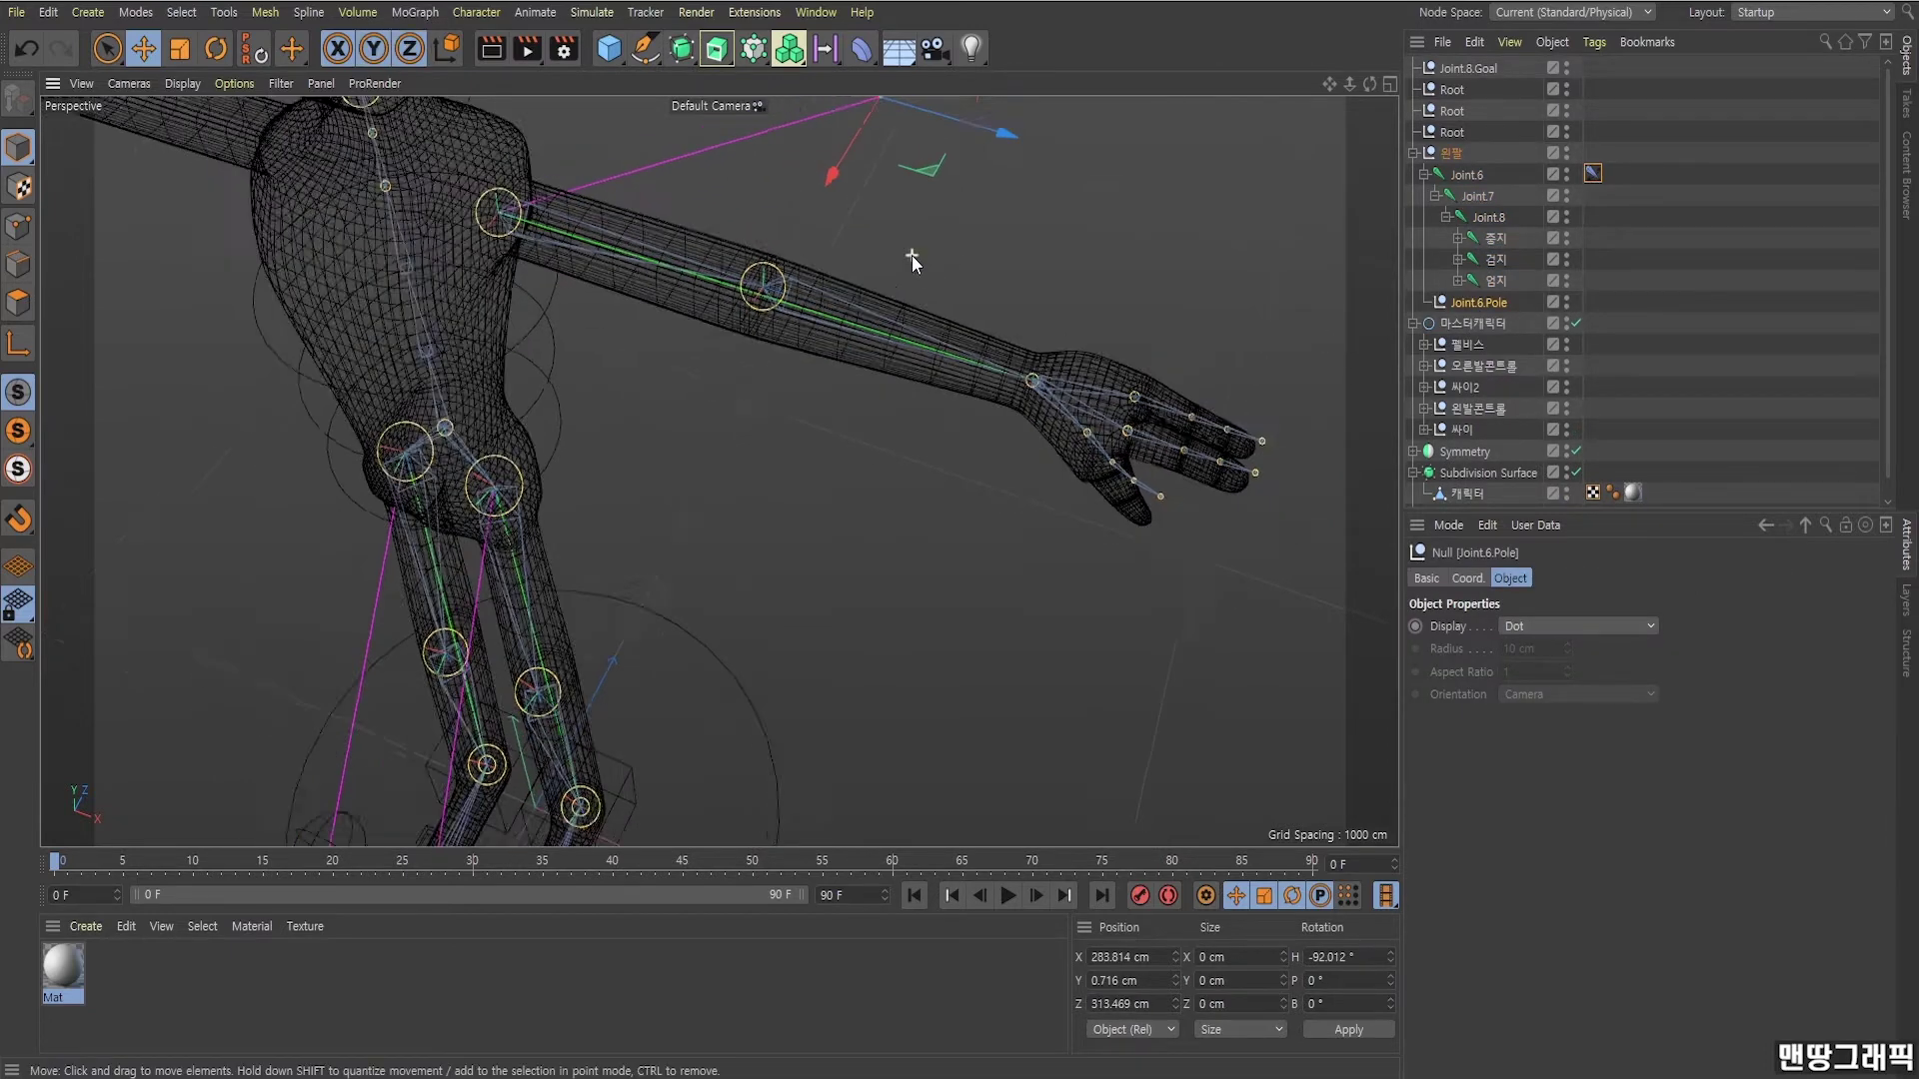
# Test-bend the arm with Joint.8.Goal, undo it, and select Joint.6.Pole with the arm framed.
pyautogui.click(1489, 177)
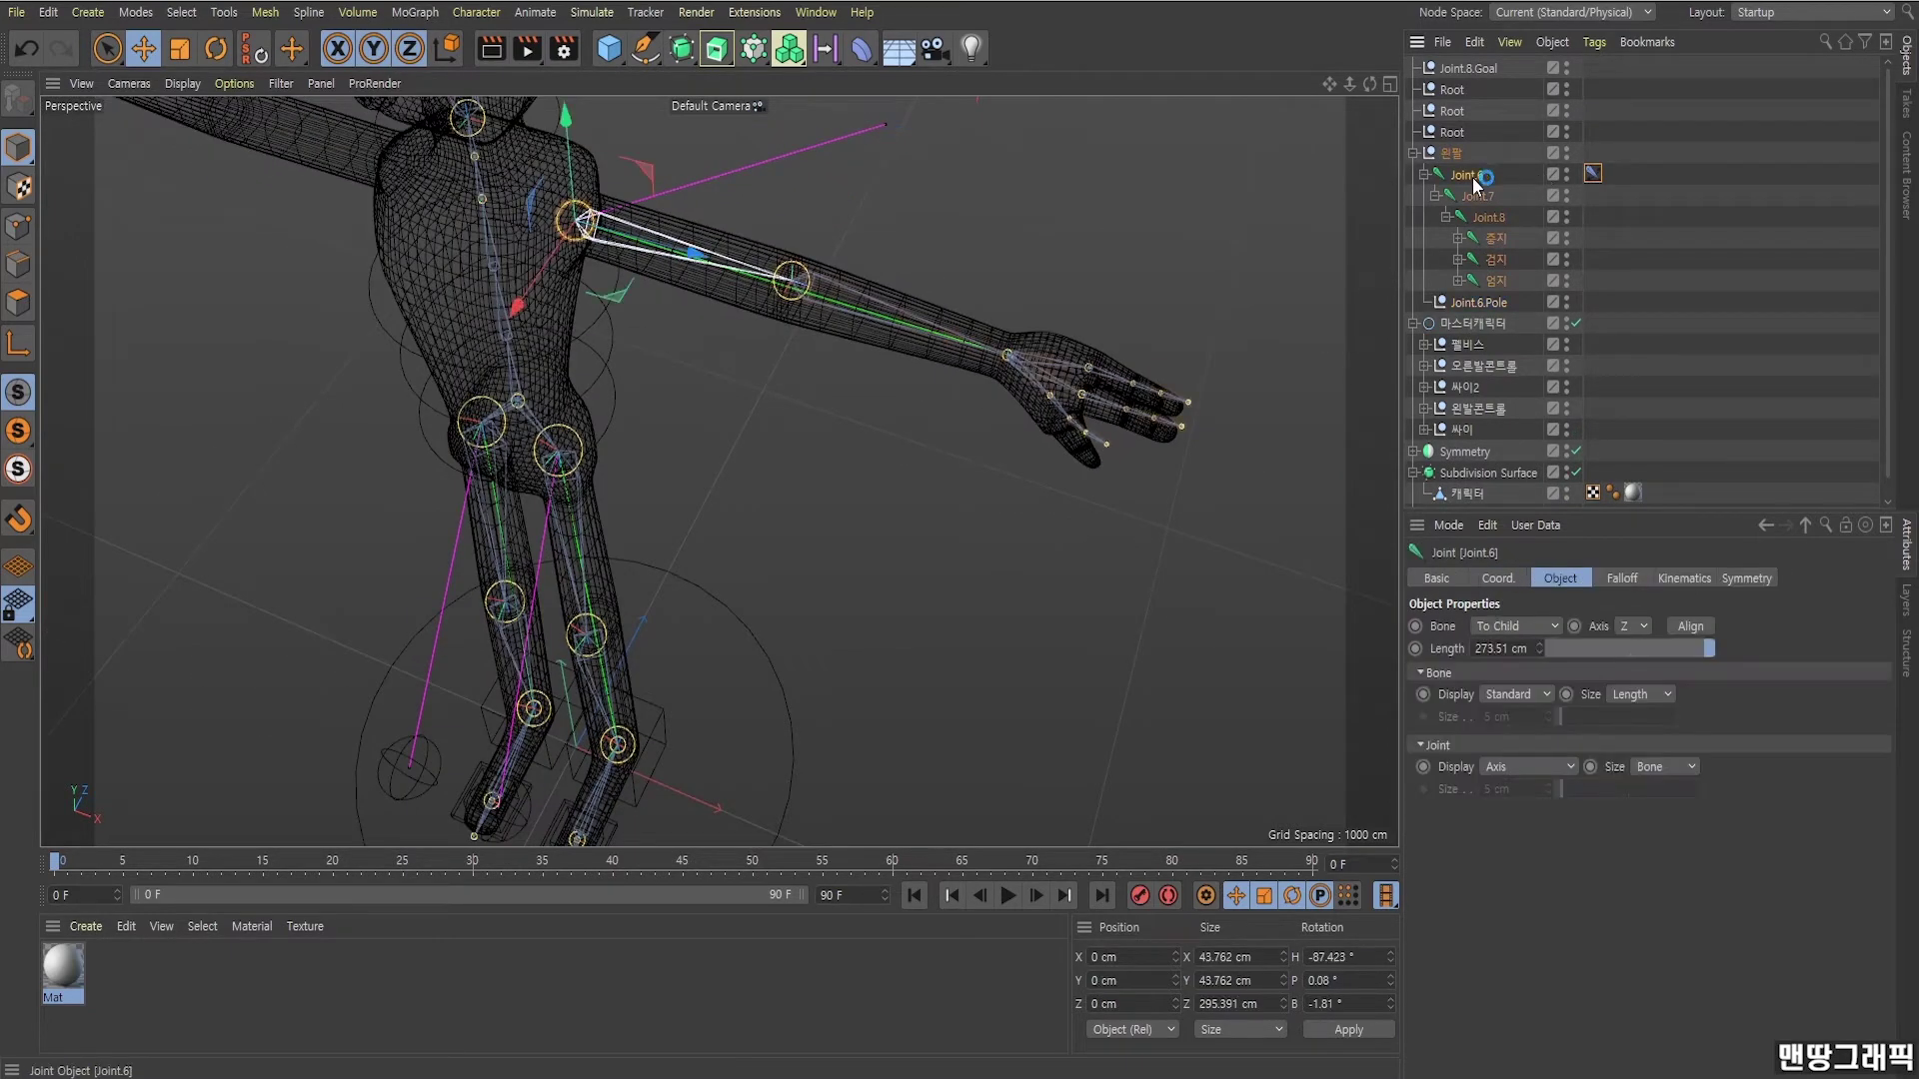
pyautogui.click(1463, 70)
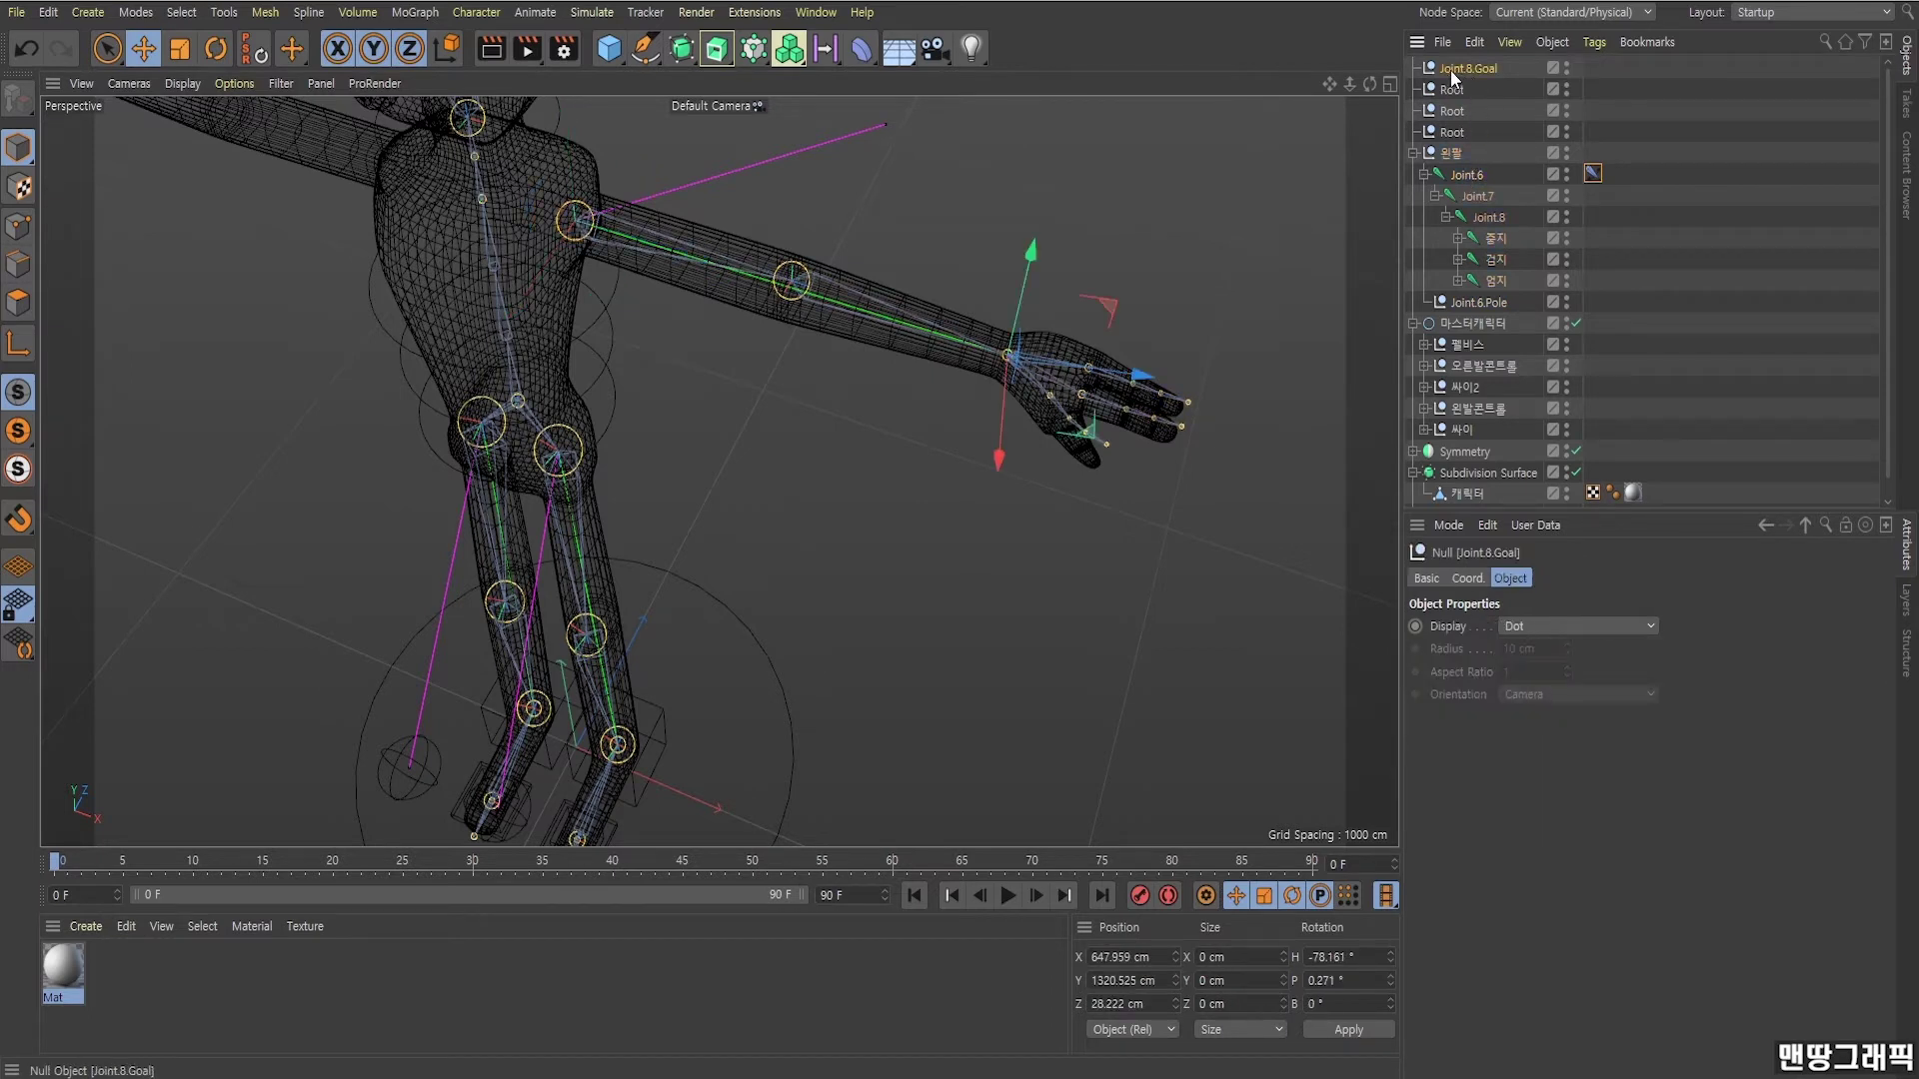
pyautogui.moveTo(1076, 424); pyautogui.dragTo(865, 310)
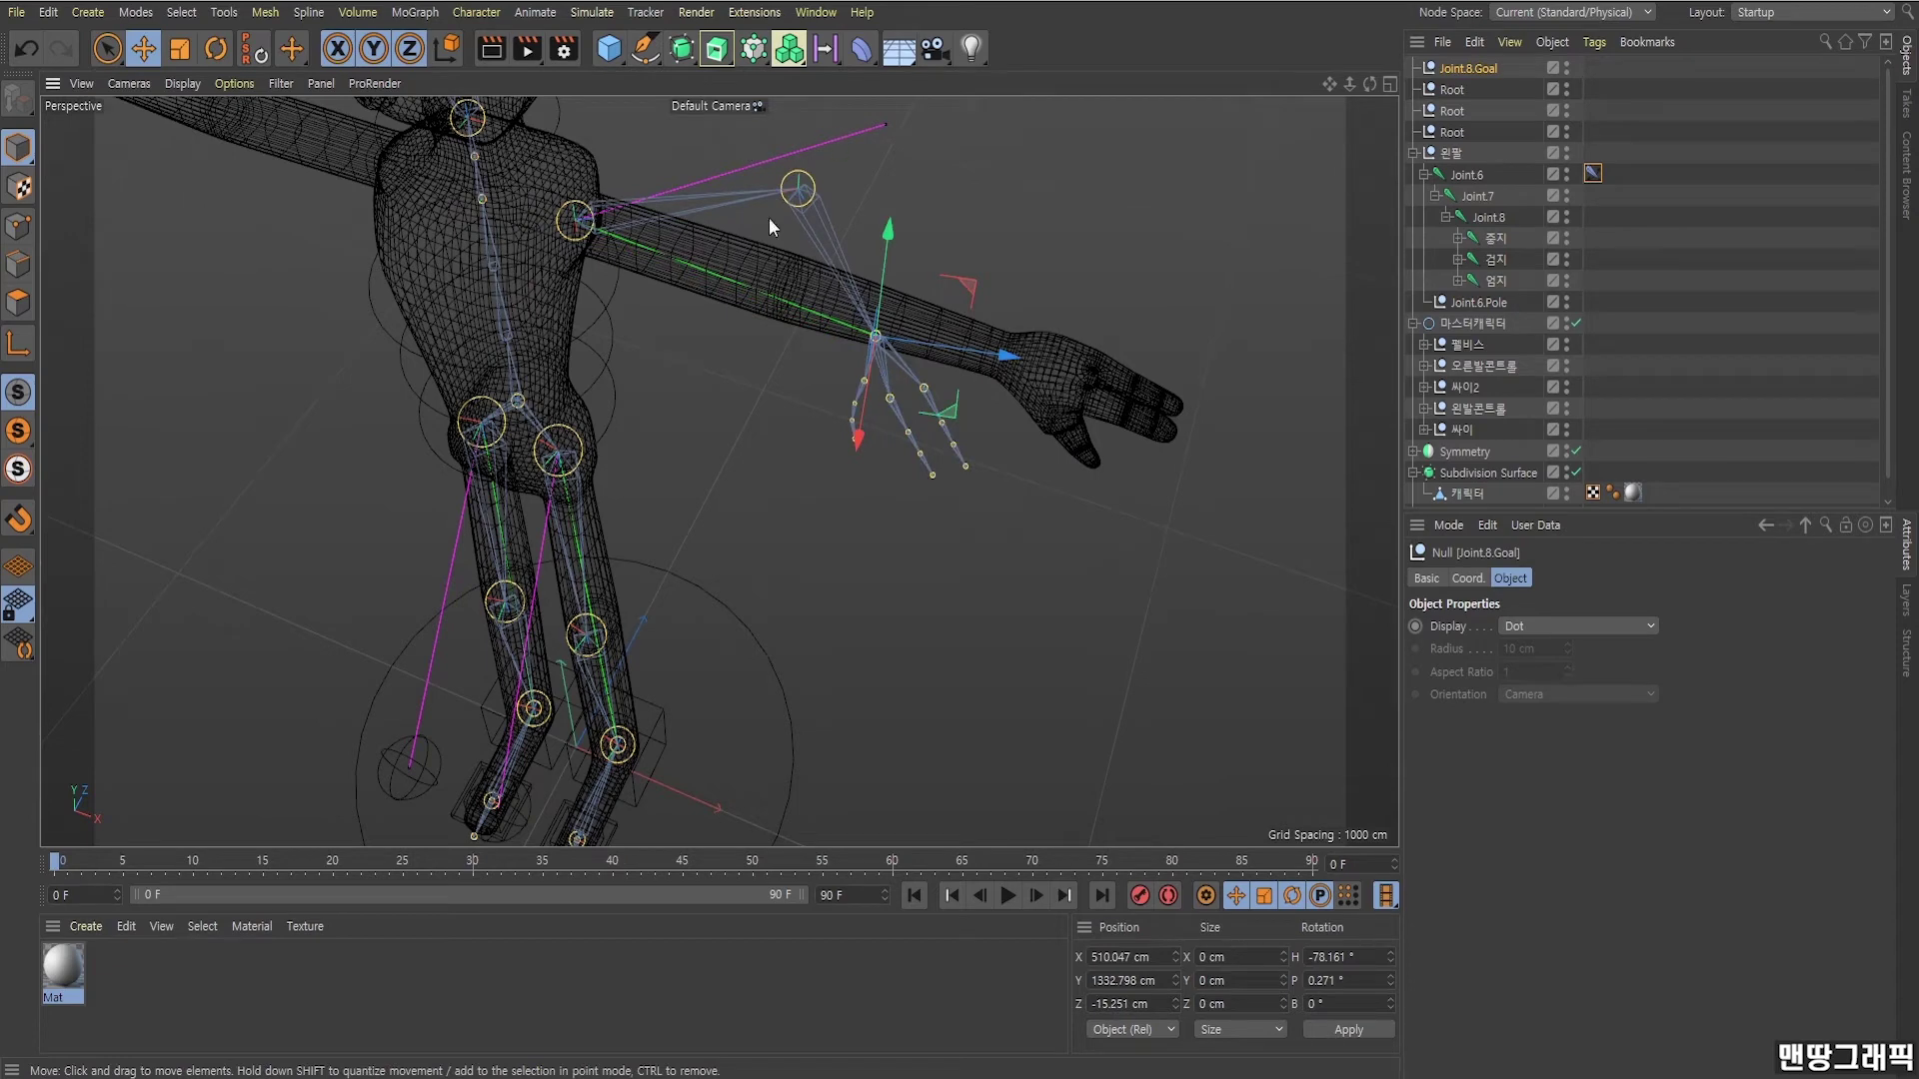
pyautogui.hotkey('ctrl', 'z')
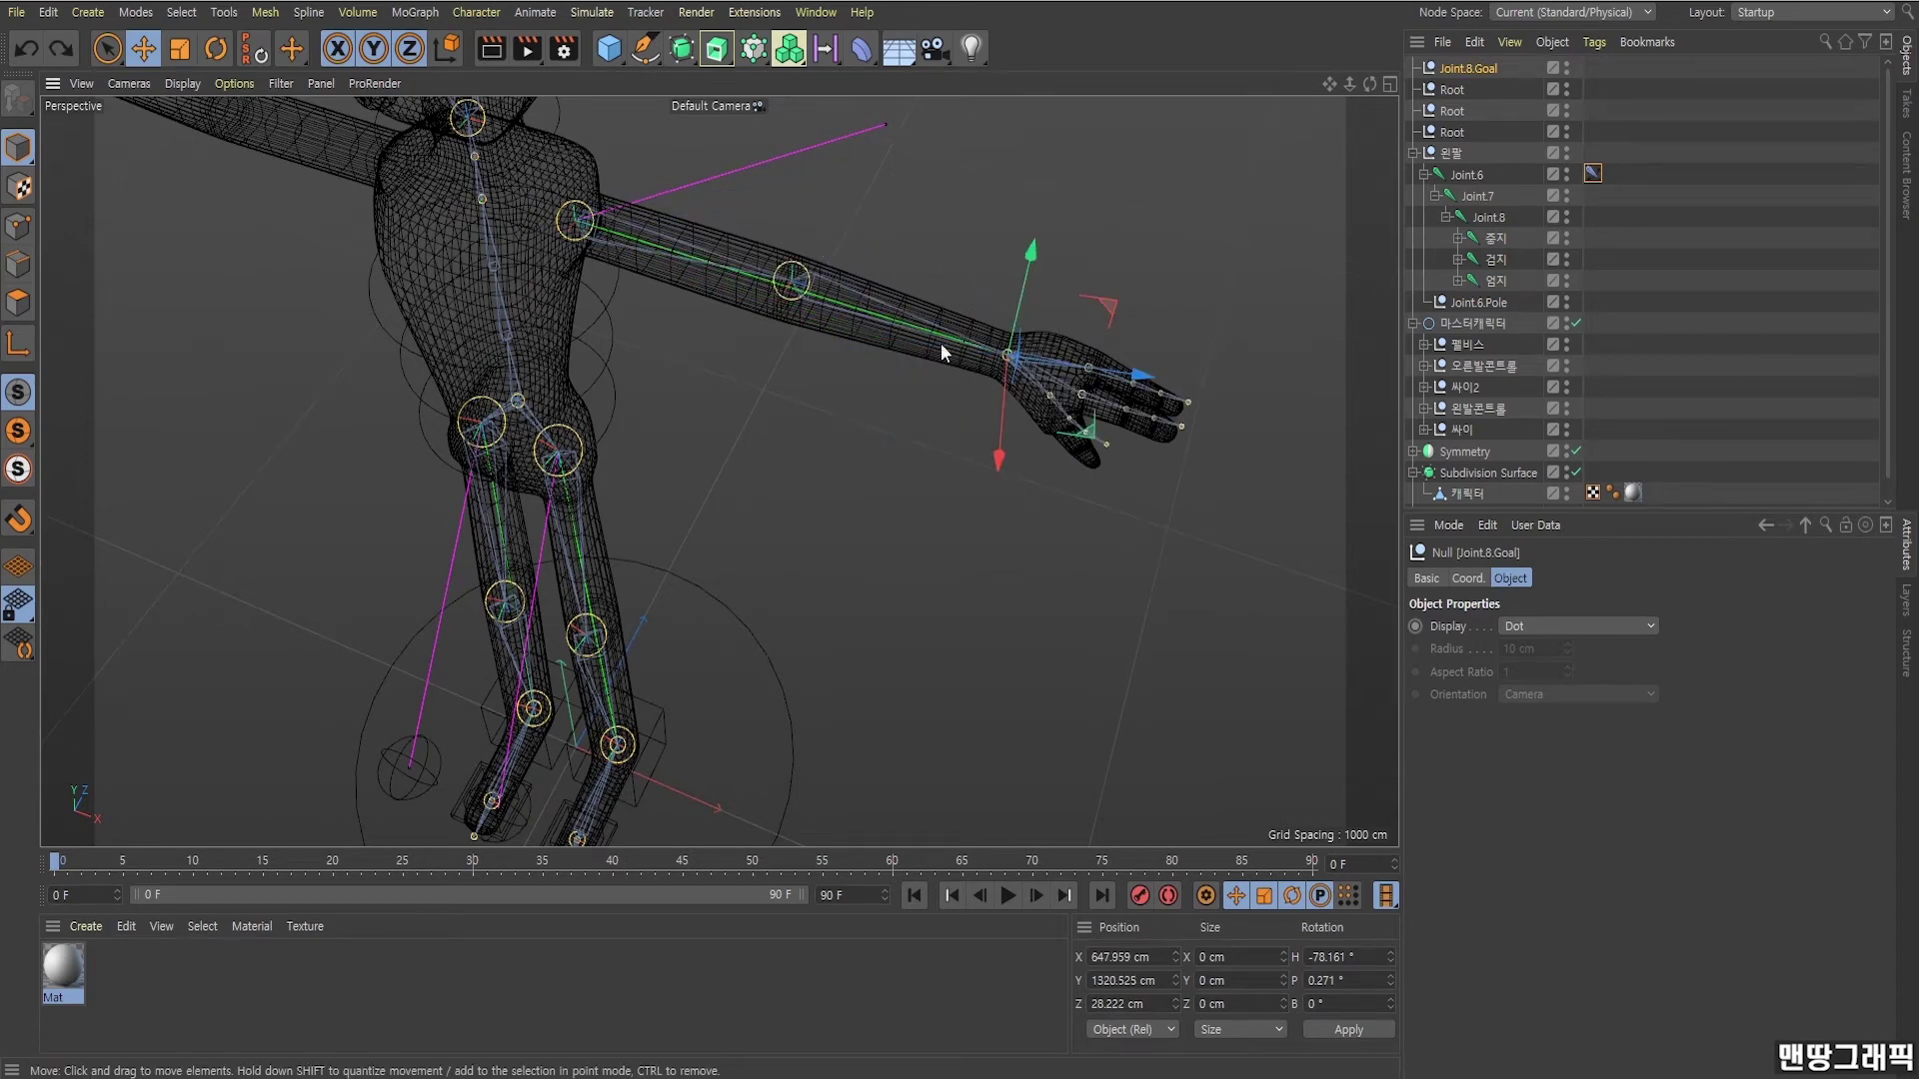
pyautogui.keyDown('alt'); pyautogui.moveTo(1317, 105); pyautogui.dragTo(1250, 392, button='middle'); pyautogui.keyUp('alt')
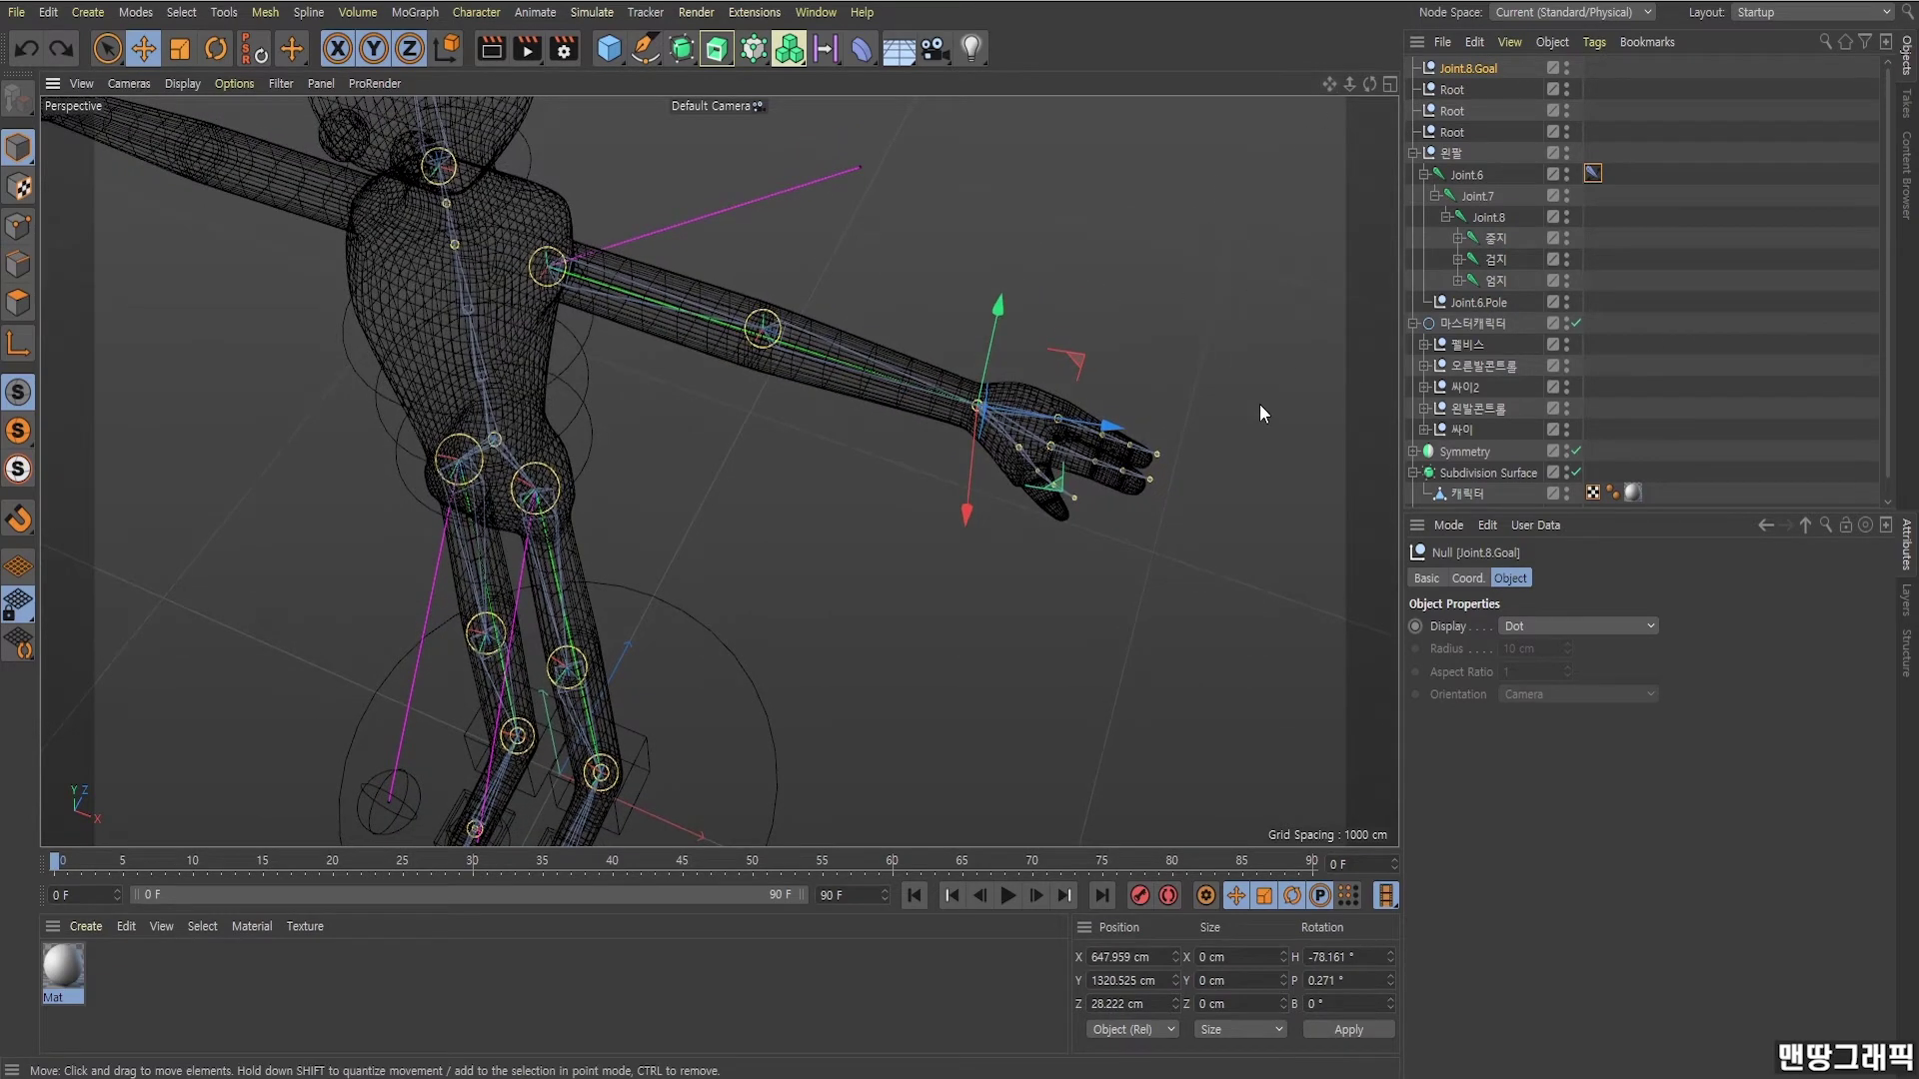
pyautogui.click(1472, 303)
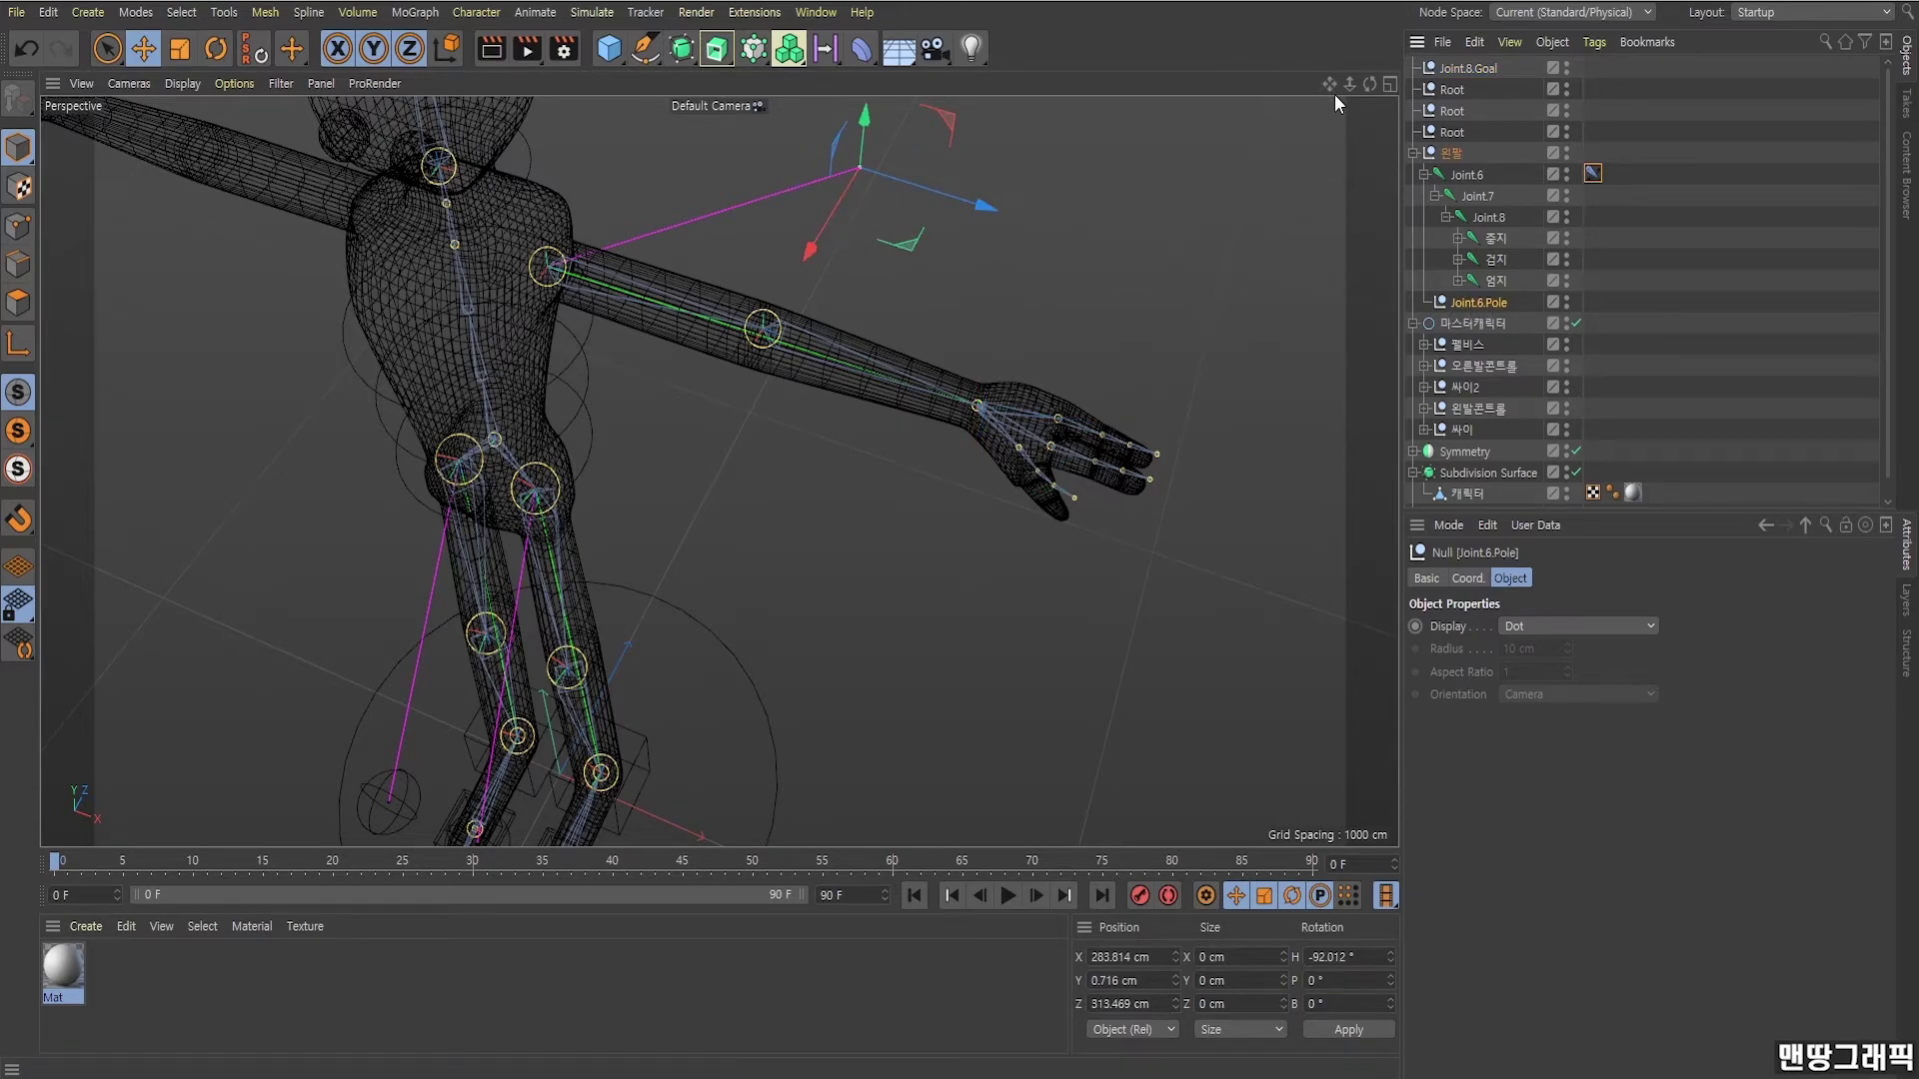
pyautogui.moveTo(1330, 86); pyautogui.dragTo(1303, 145)
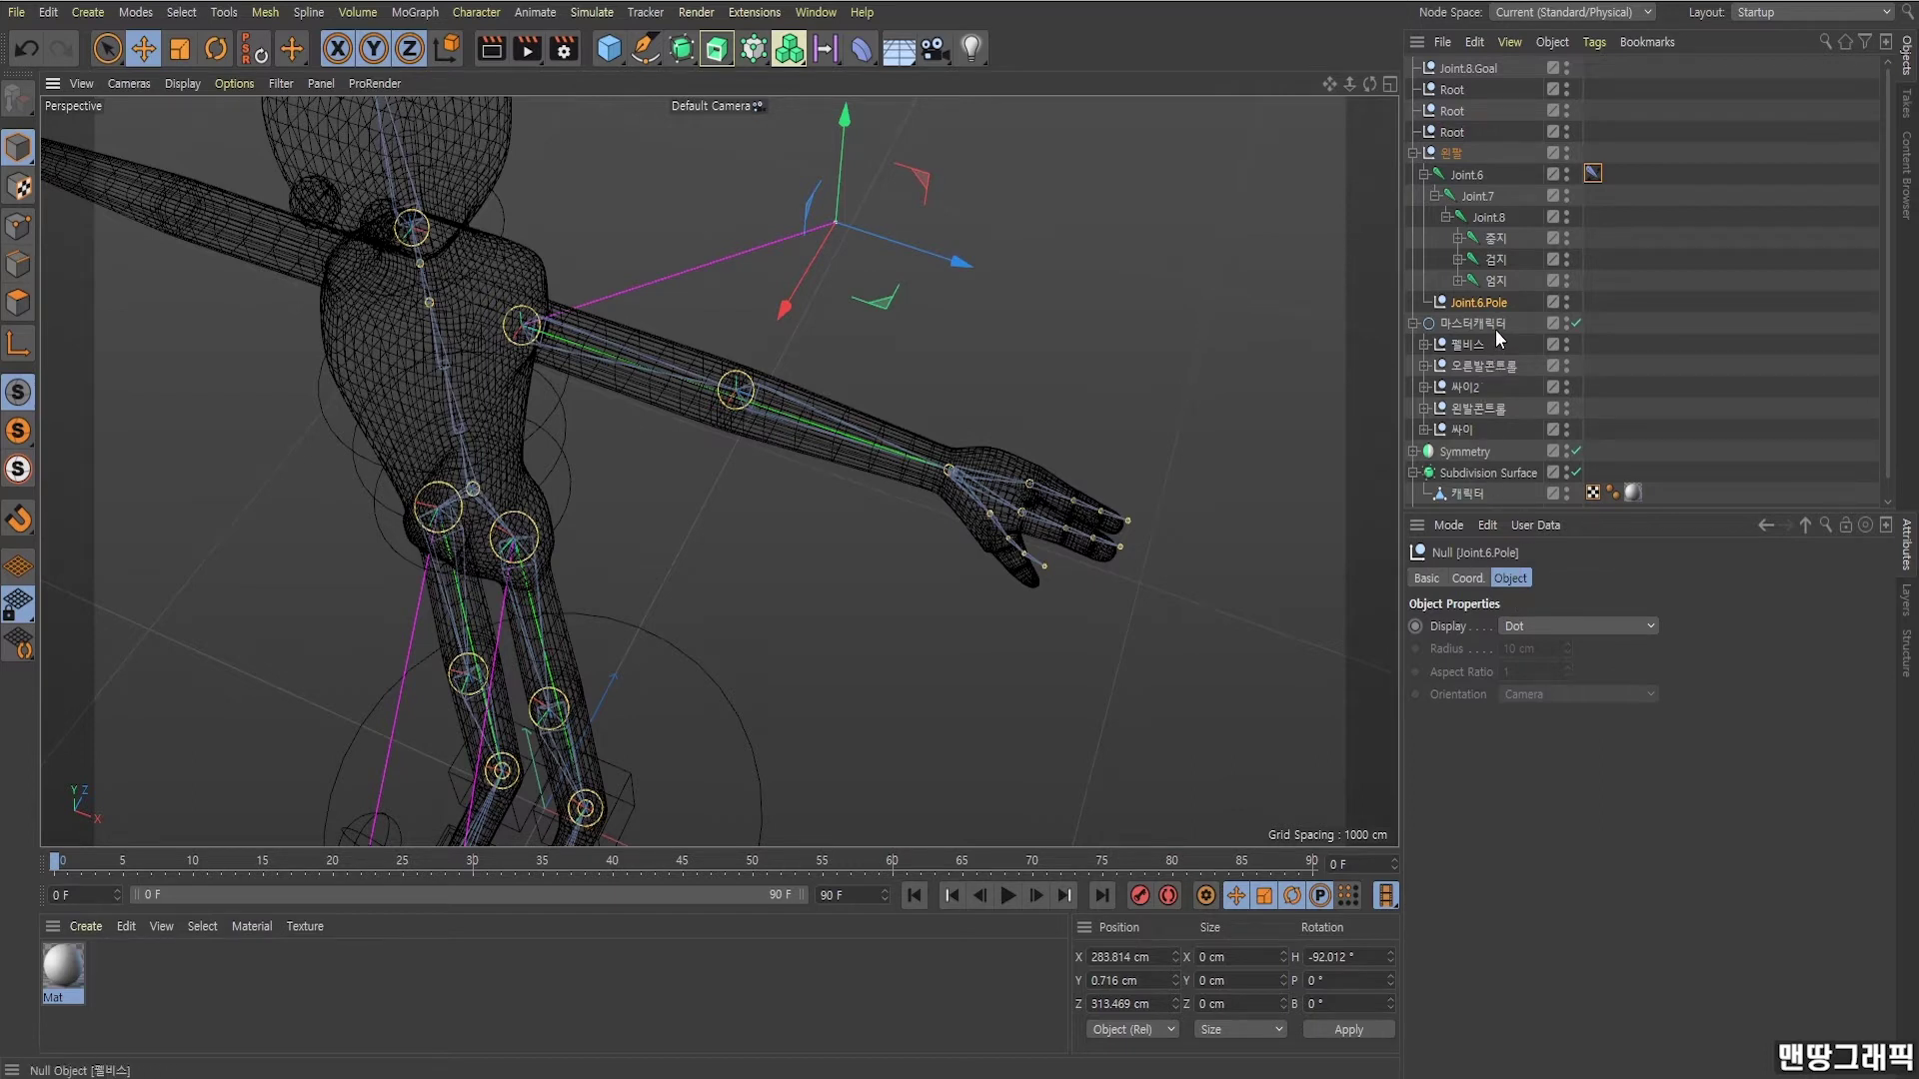
# Set Joint.6.Pole's display to Sphere, orientation XY, radius 41 cm.
pyautogui.click(1522, 633)
pyautogui.click(1539, 978)
pyautogui.click(1544, 694)
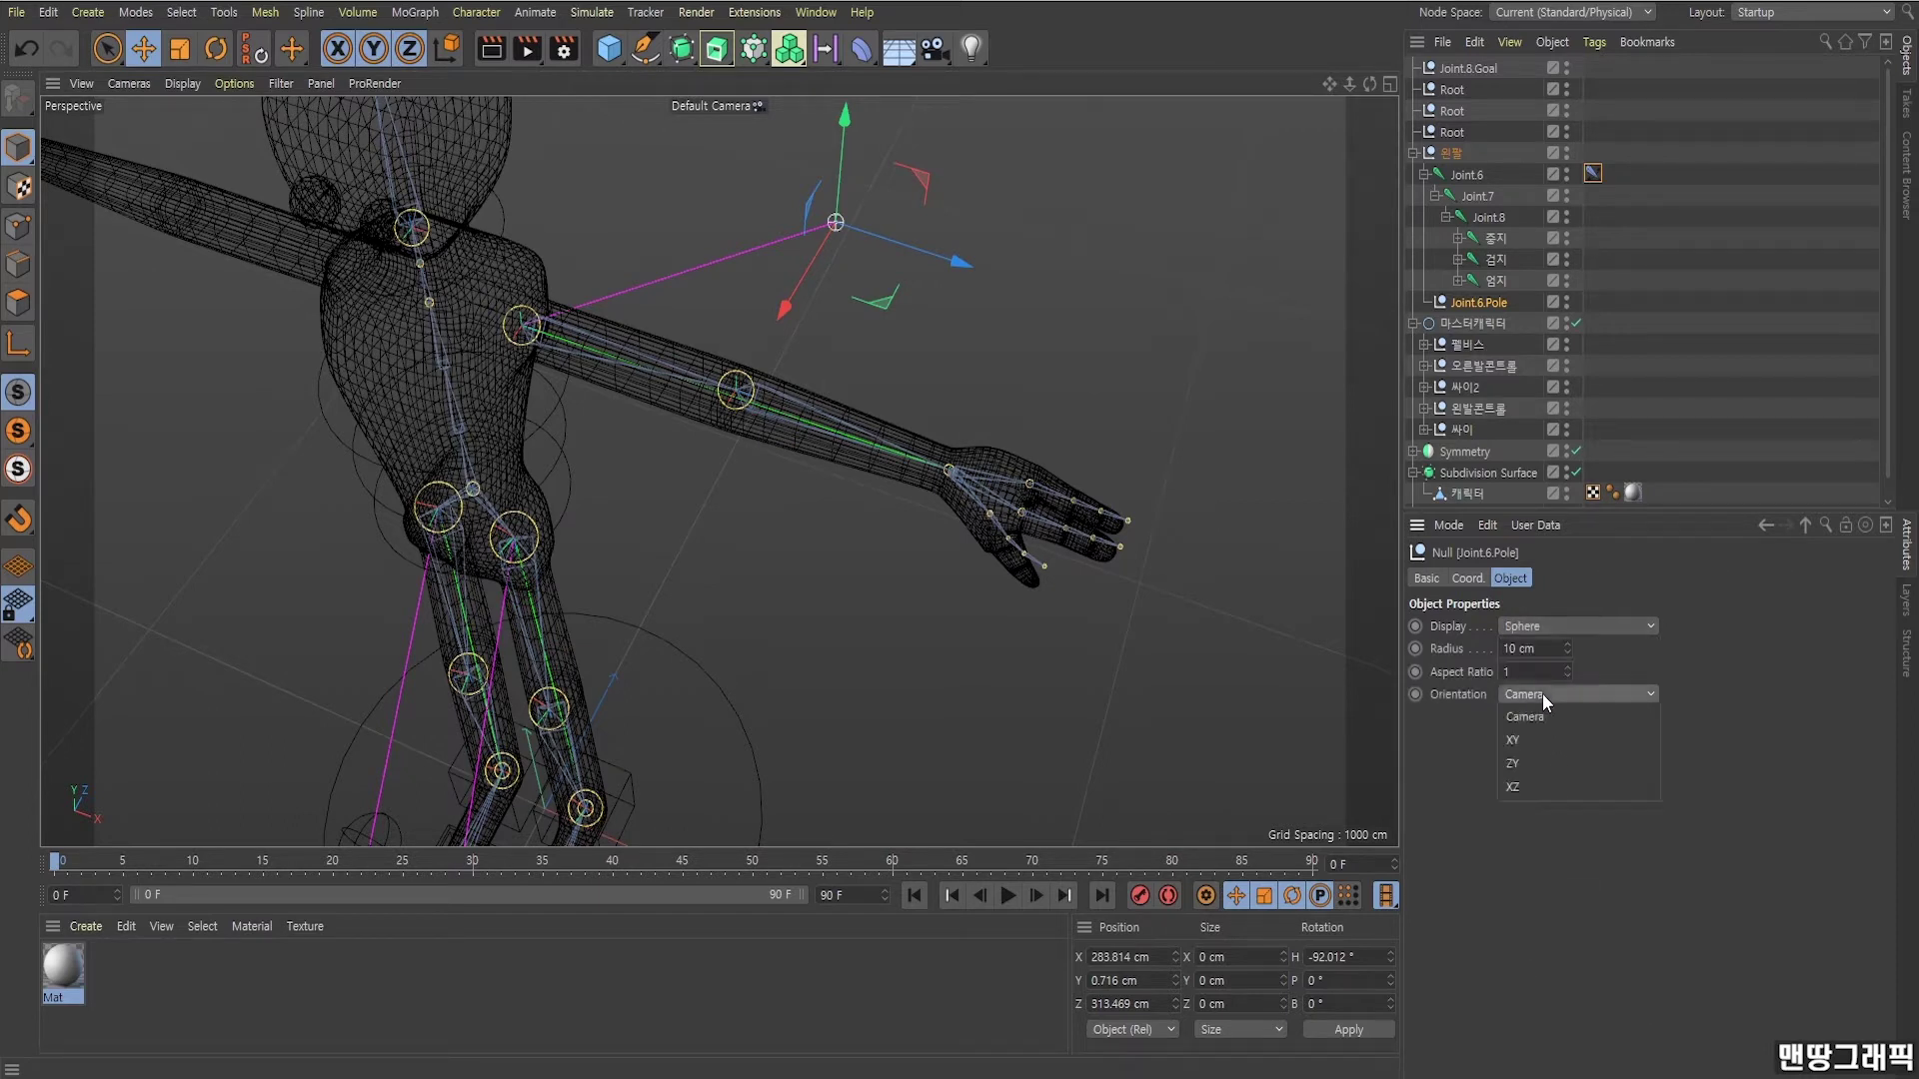
pyautogui.click(1533, 728)
pyautogui.moveTo(1568, 652); pyautogui.dragTo(1567, 620)
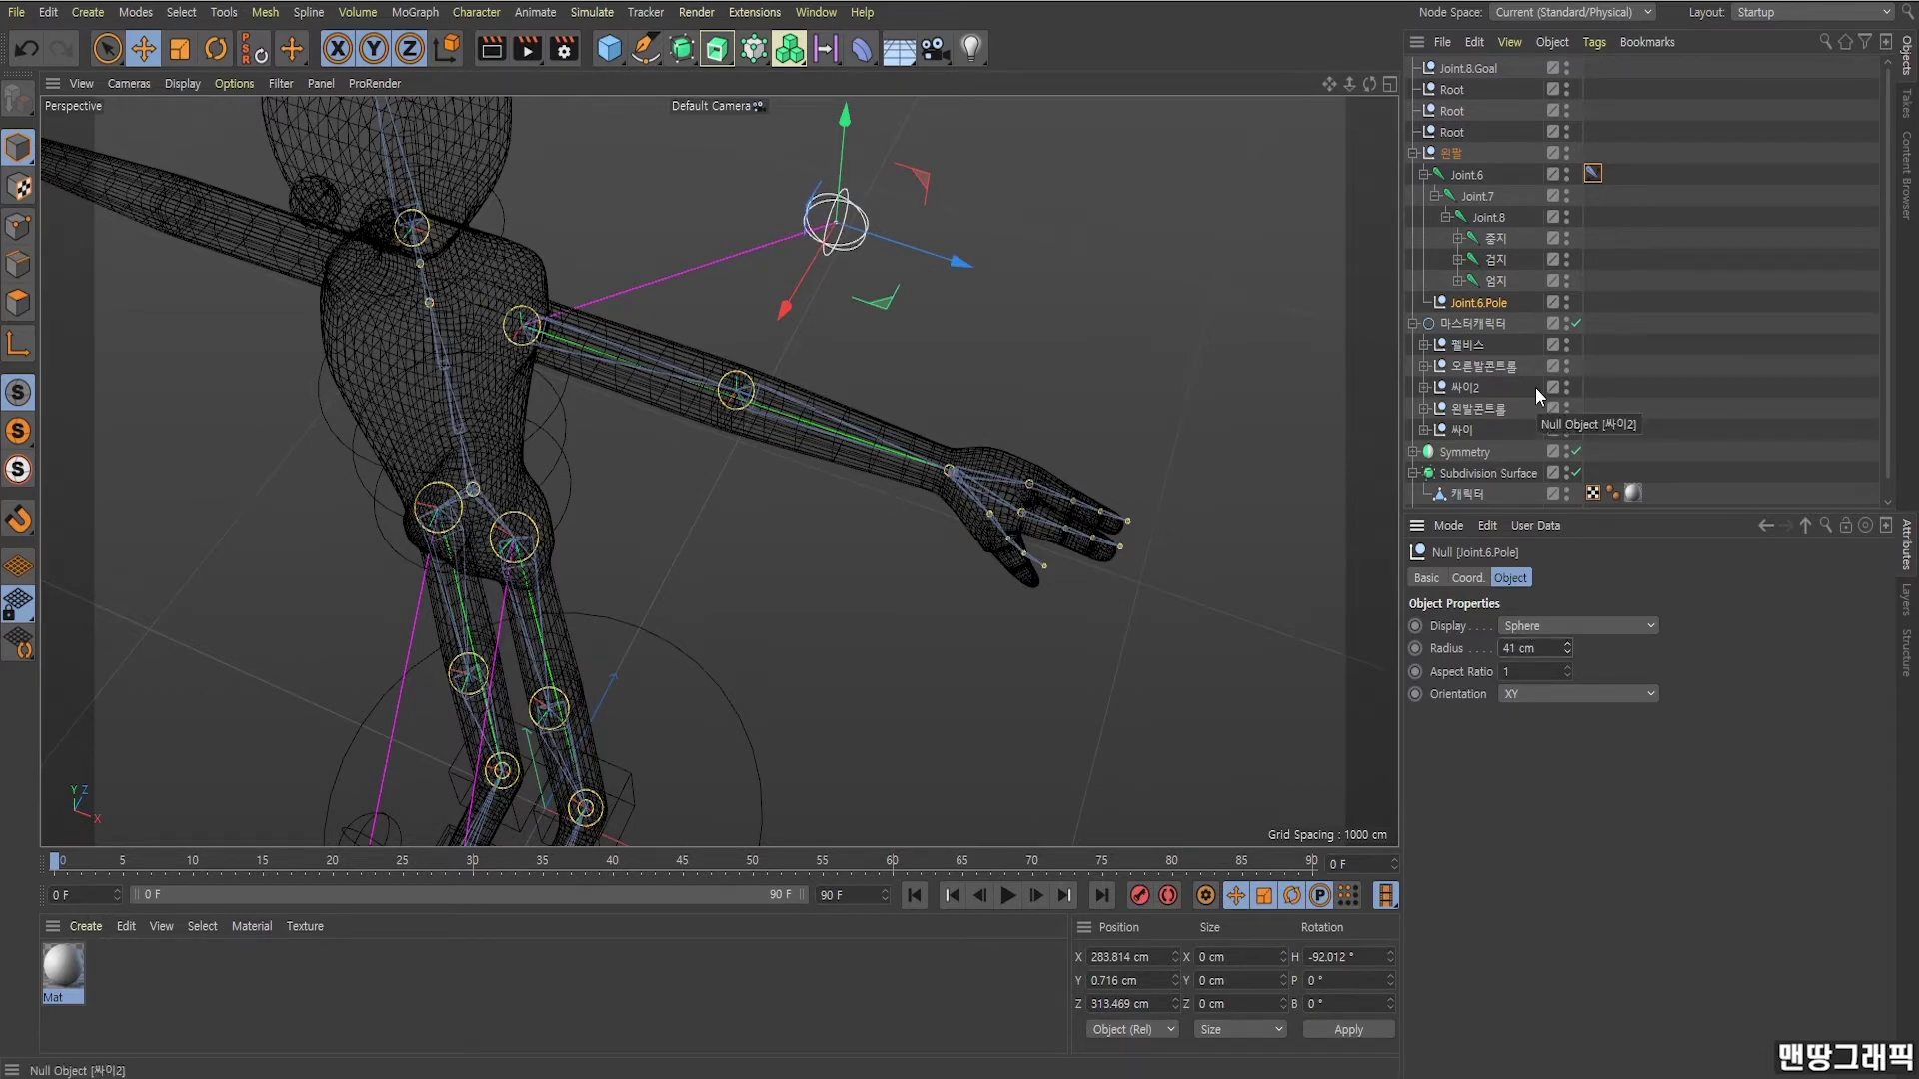
pyautogui.keyDown('alt'); pyautogui.moveTo(911, 395); pyautogui.dragTo(1048, 318); pyautogui.keyUp('alt')
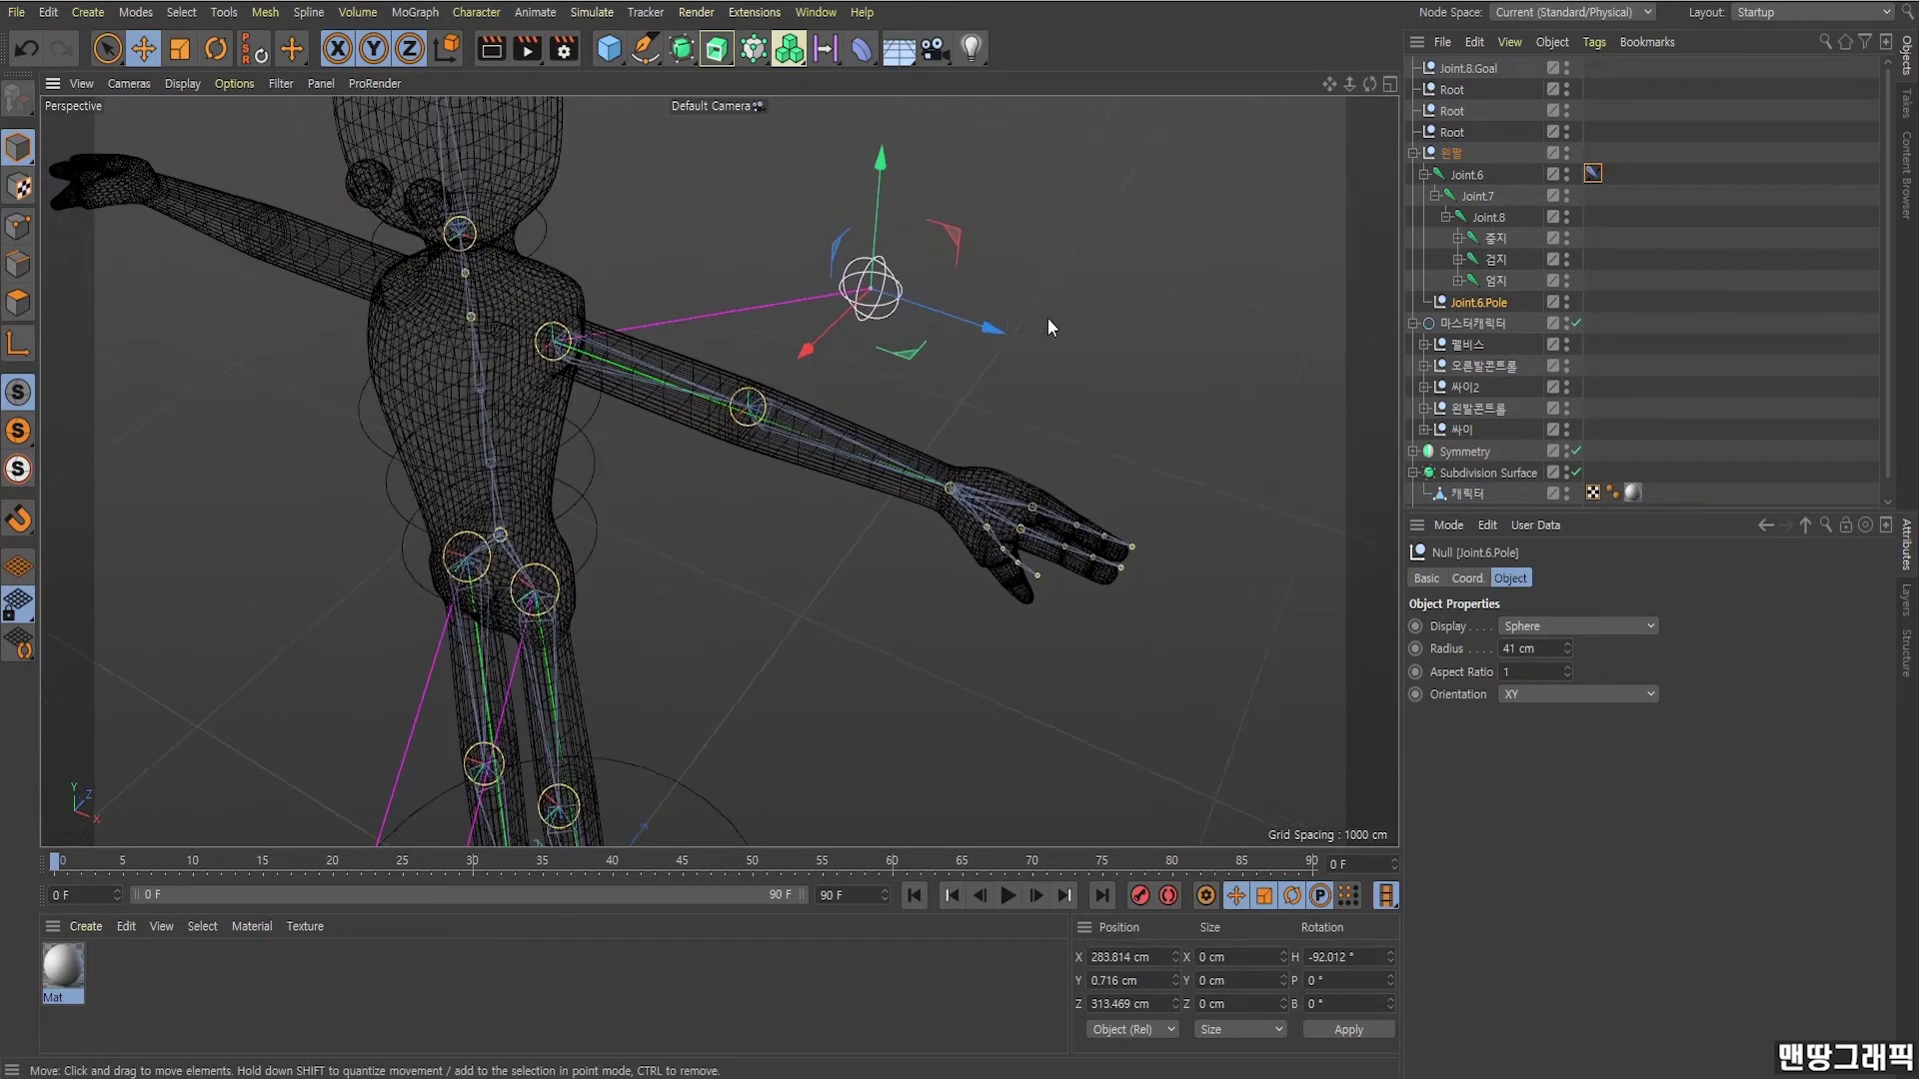
pyautogui.keyDown('alt'); pyautogui.moveTo(973, 260); pyautogui.dragTo(1099, 250); pyautogui.keyUp('alt')
pyautogui.click(1599, 225)
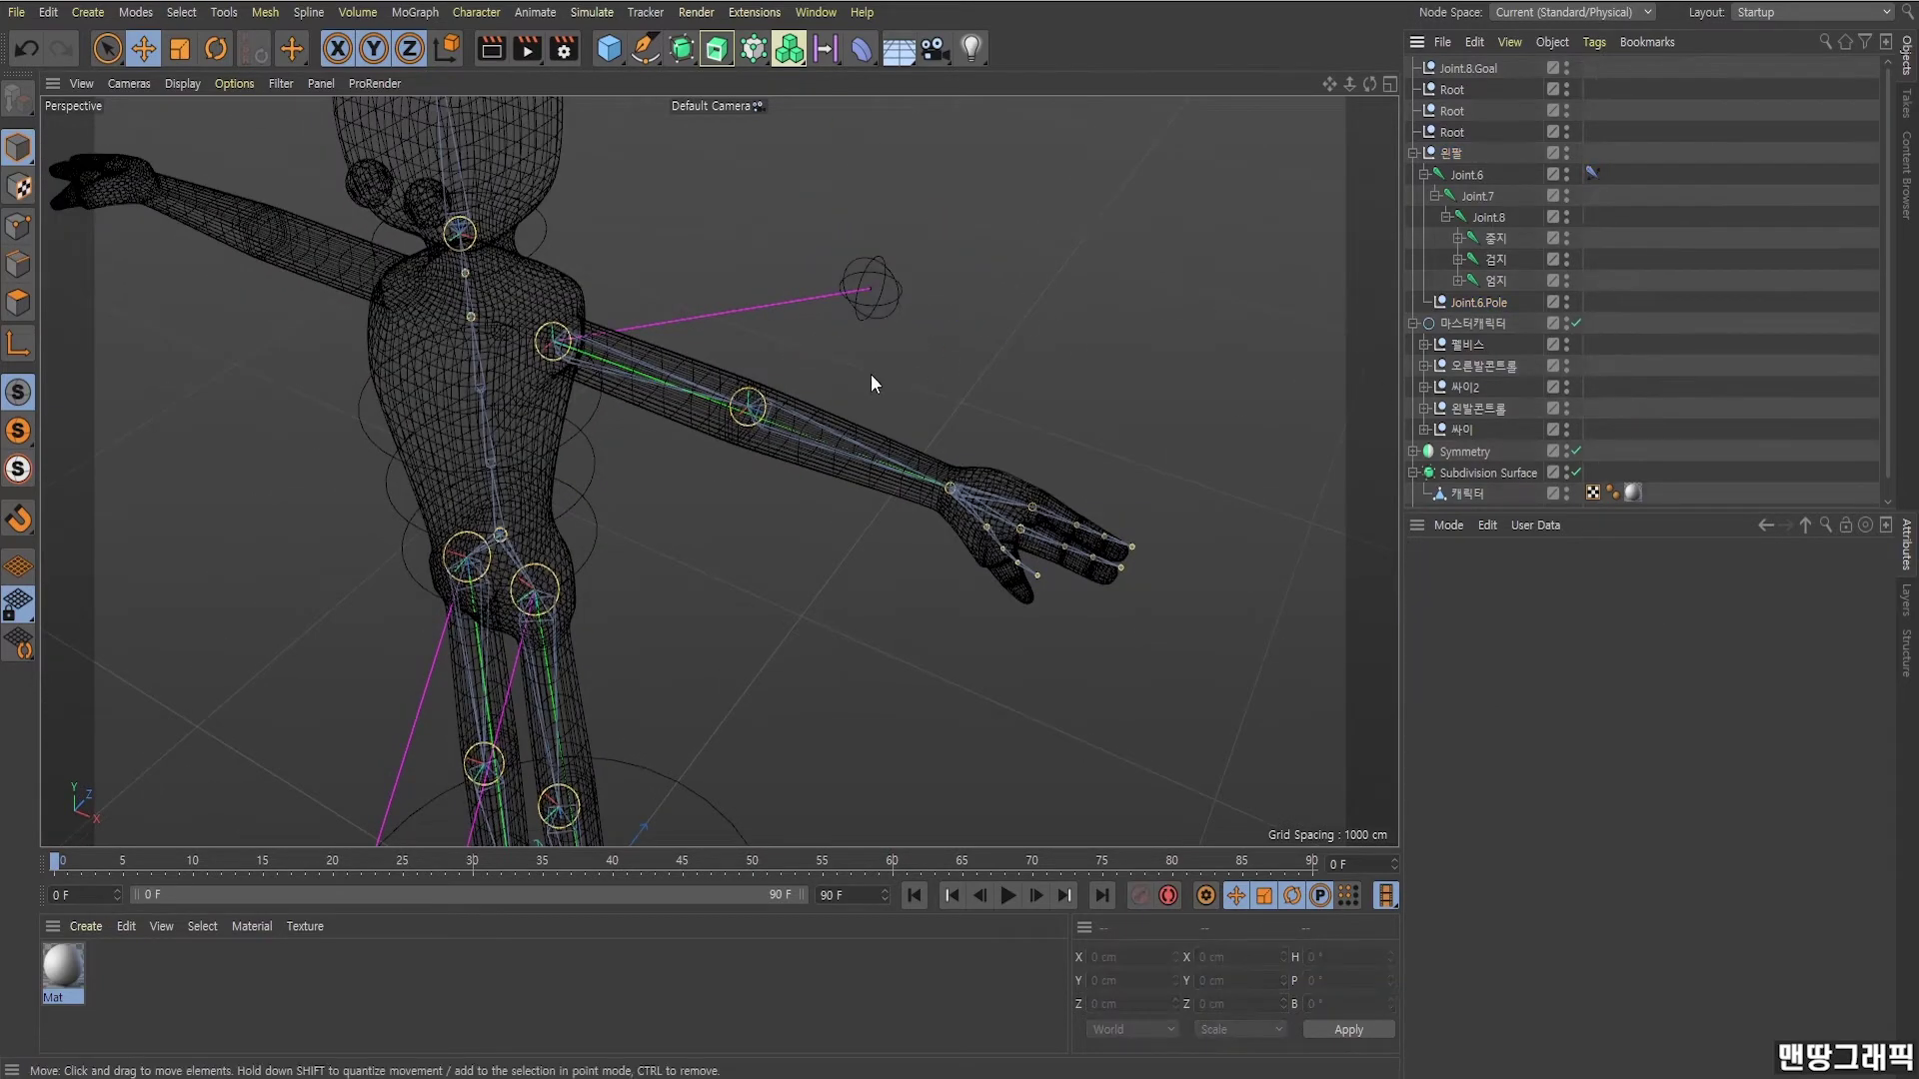
pyautogui.moveTo(872, 374)
pyautogui.keyDown('alt'); pyautogui.mouseDown()
pyautogui.moveTo(919, 326)
pyautogui.moveTo(828, 430)
pyautogui.moveTo(814, 418)
pyautogui.moveTo(865, 410)
pyautogui.mouseUp(); pyautogui.keyUp('alt')
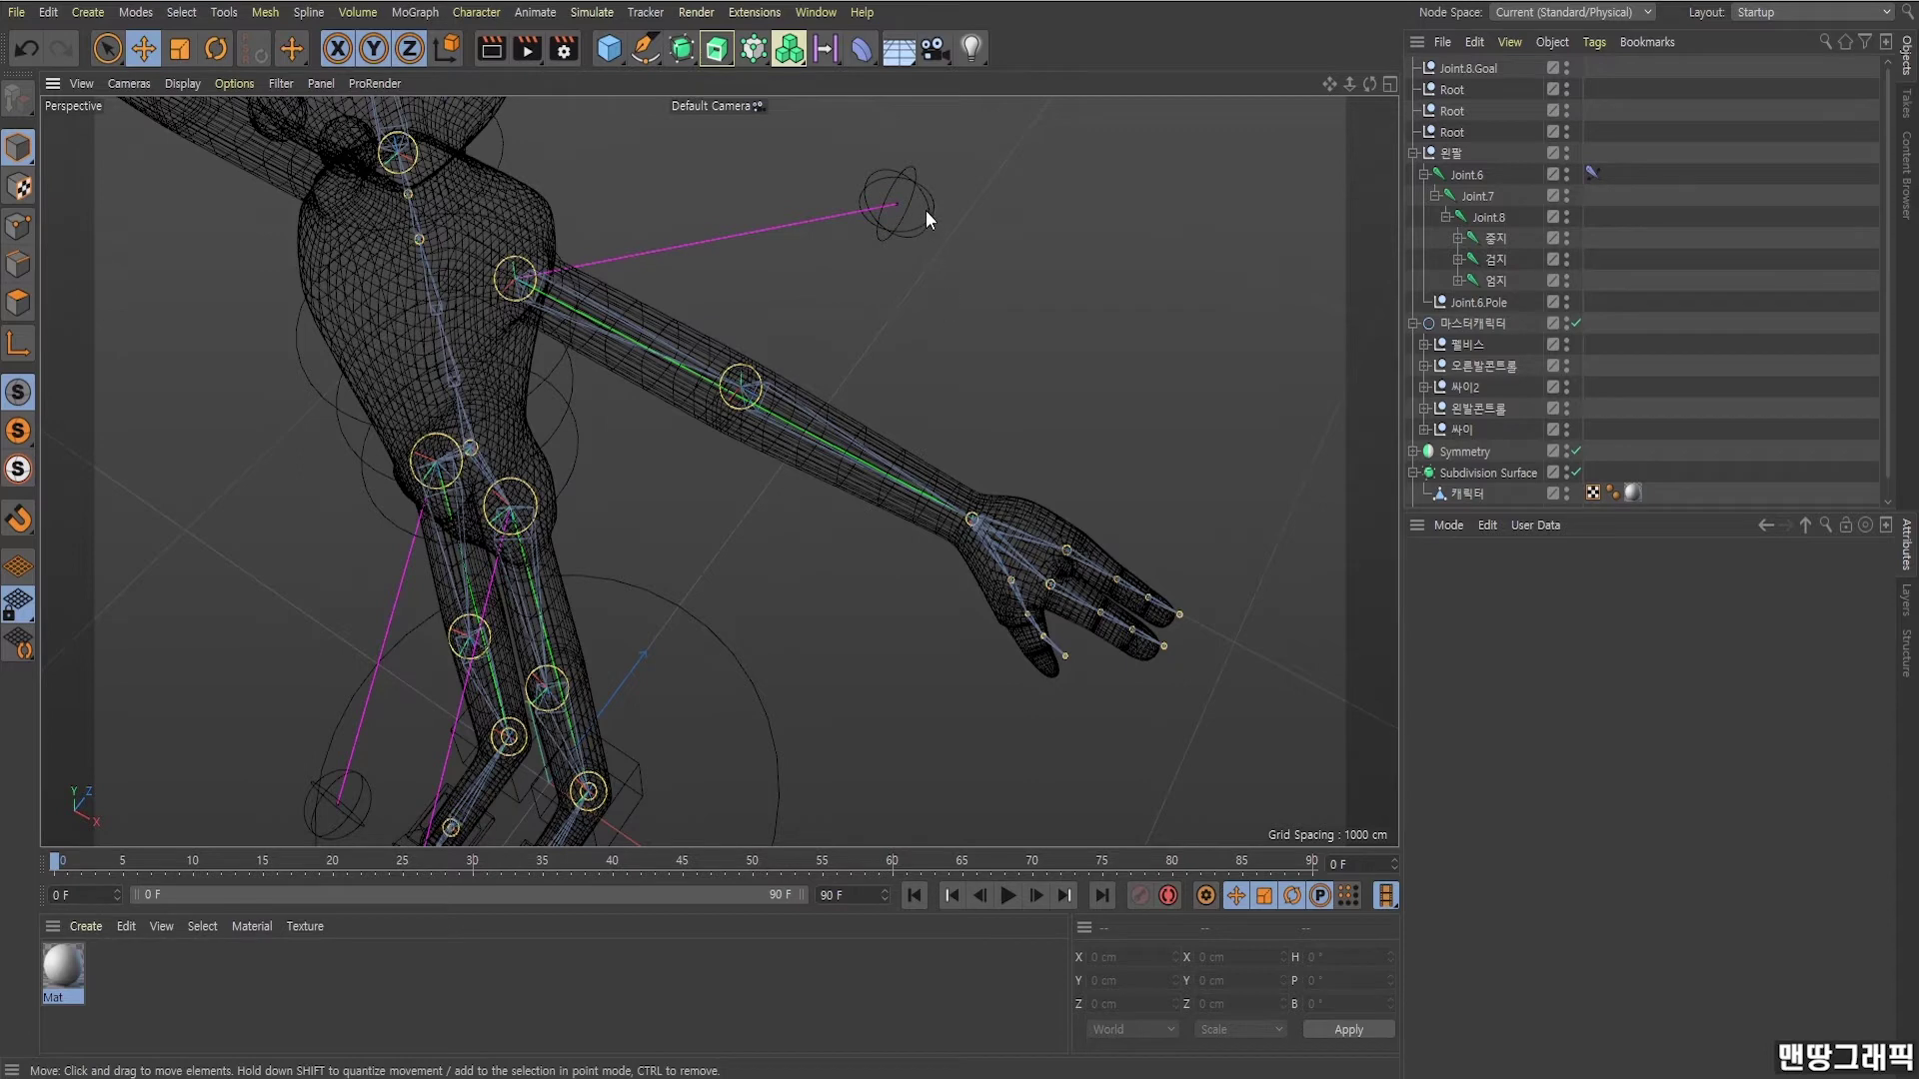
# Display Joint.8.Goal as a cube with XY orientation and 57 cm radius.
pyautogui.click(1465, 70)
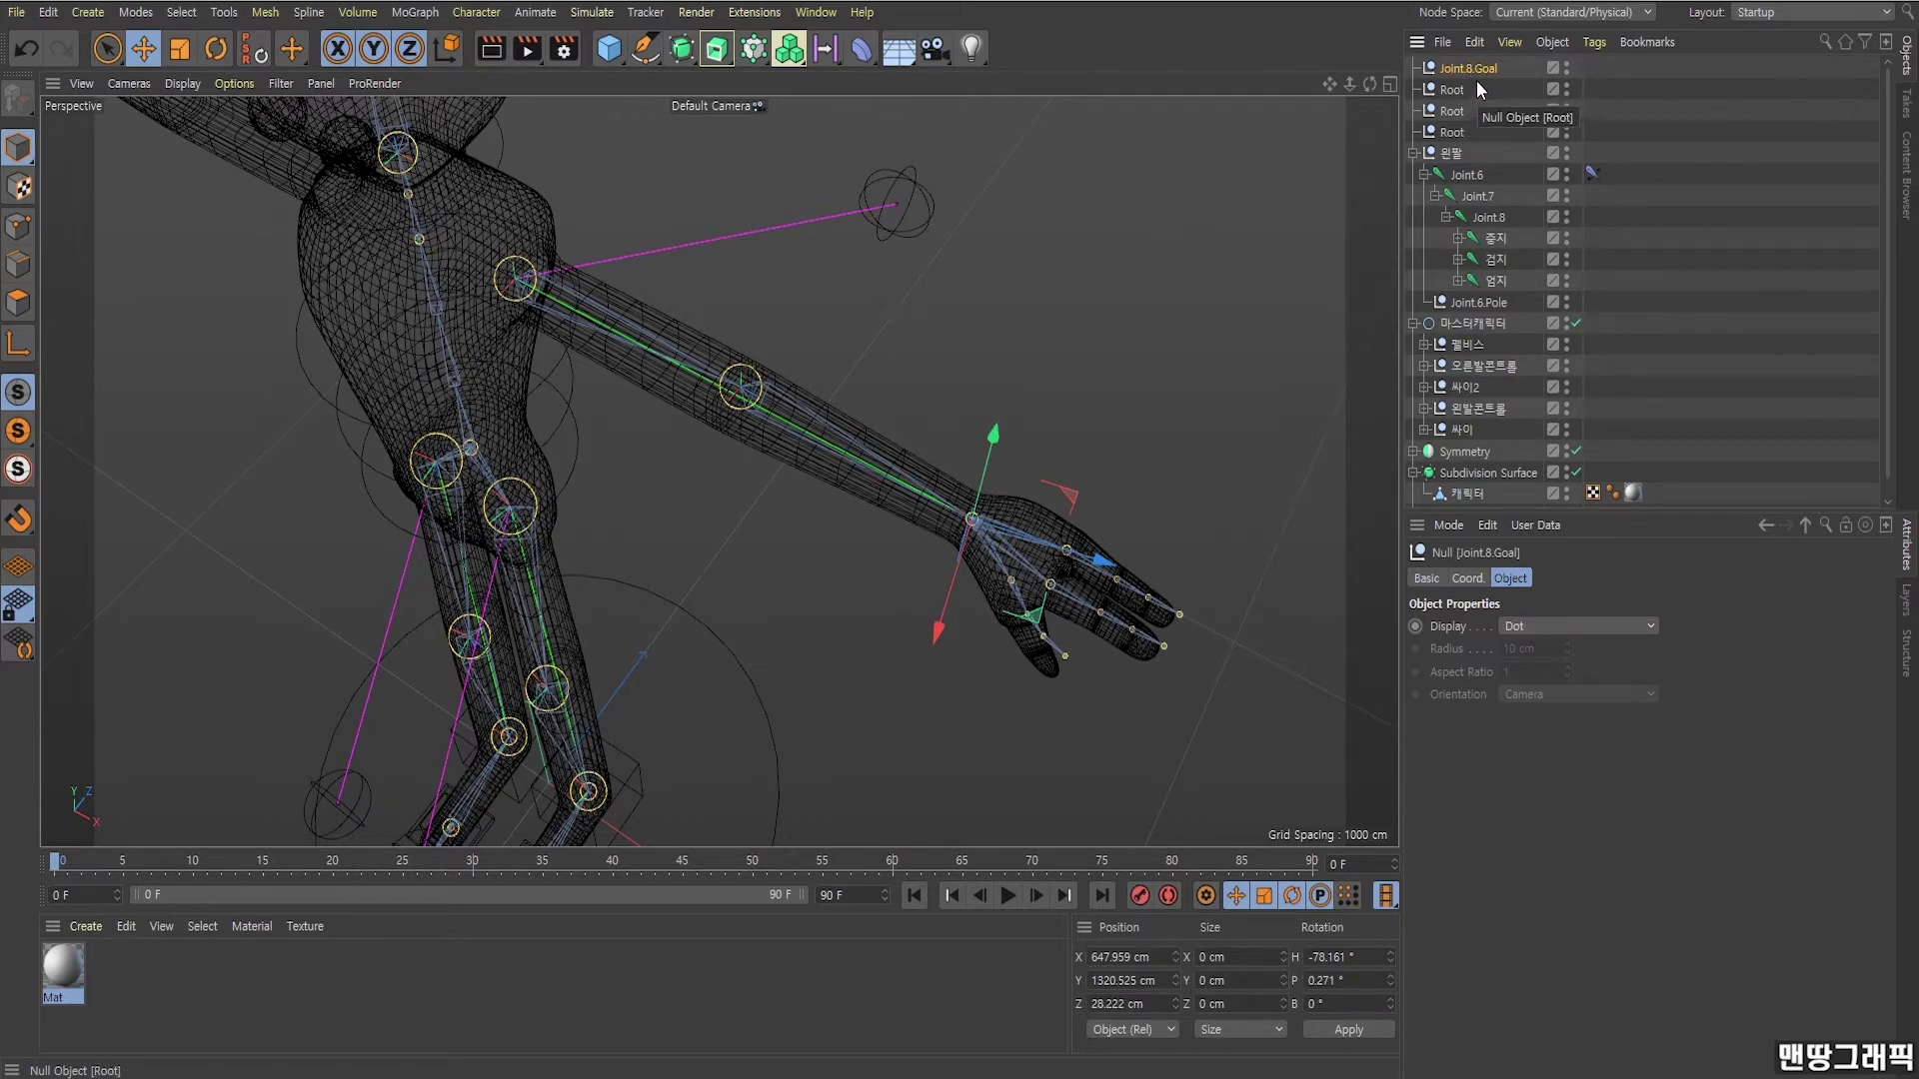
pyautogui.click(1525, 625)
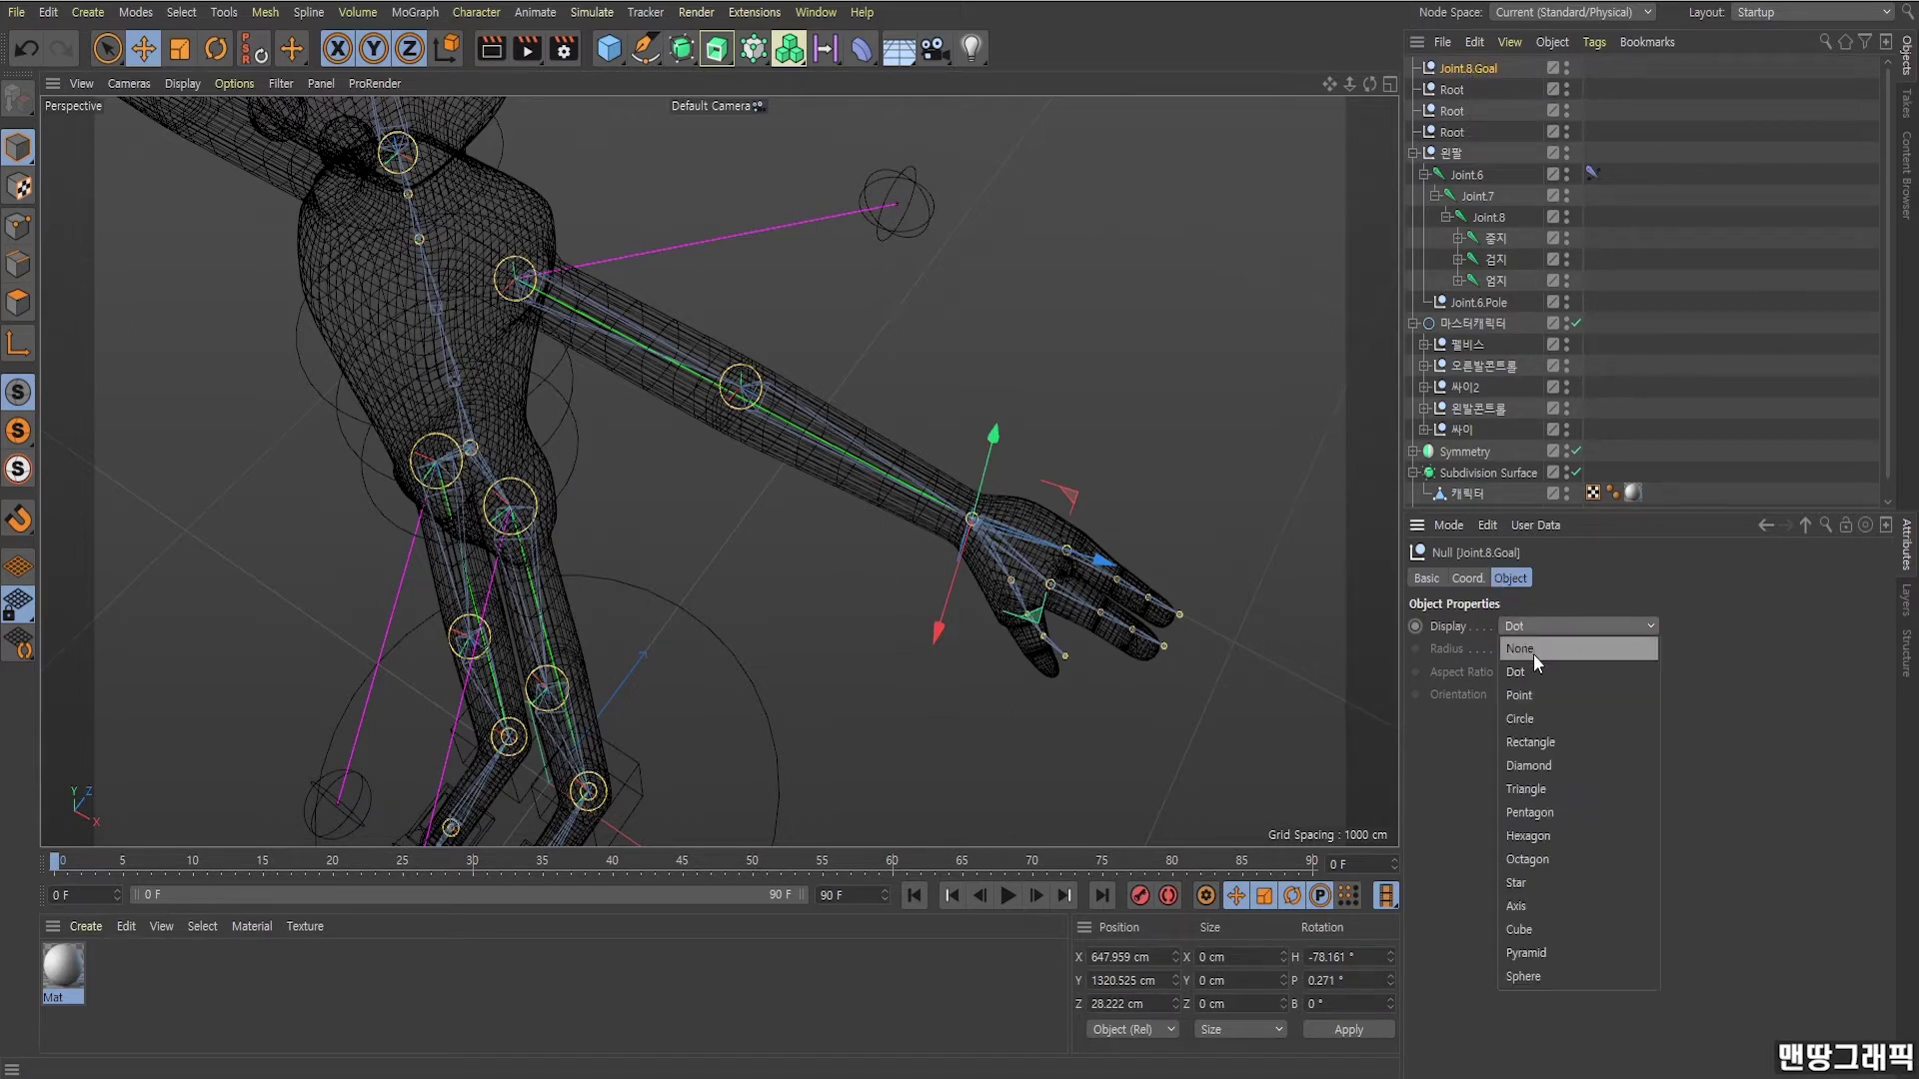
pyautogui.click(1547, 929)
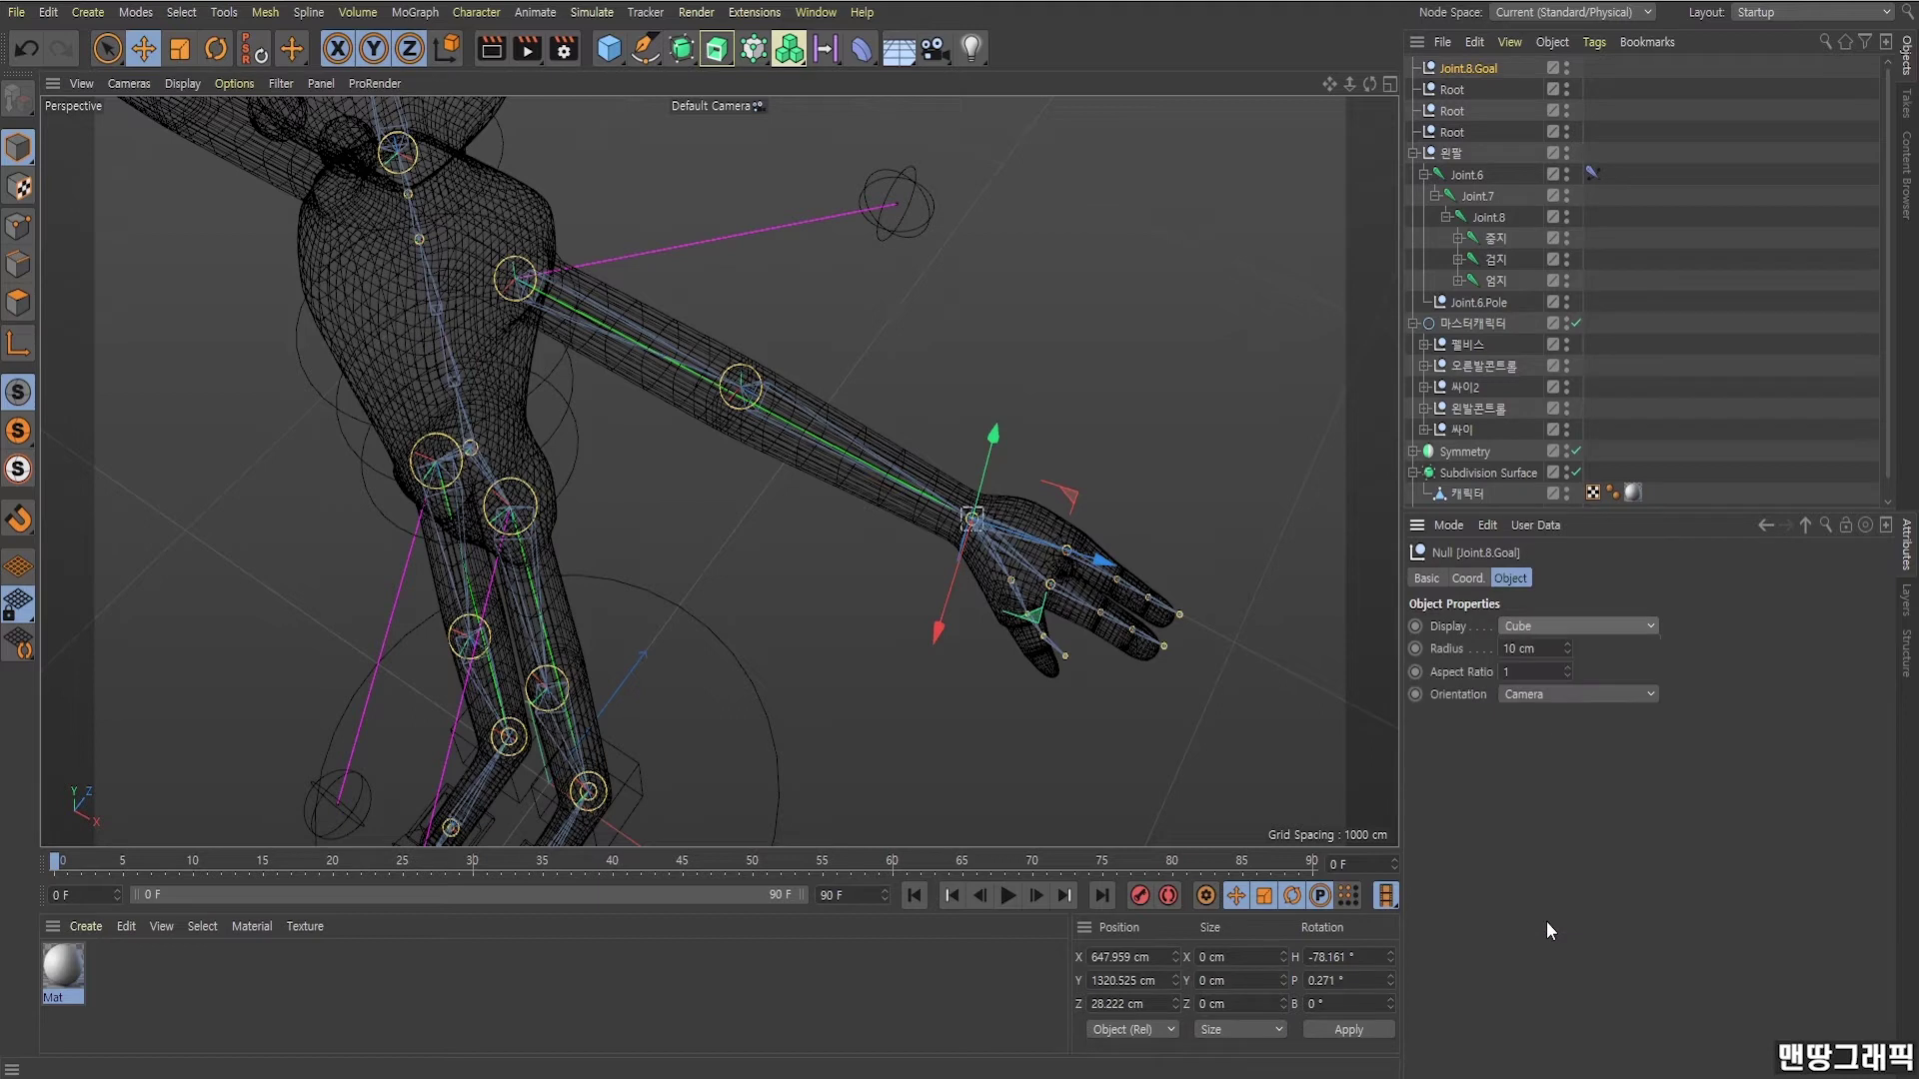
pyautogui.click(1553, 694)
pyautogui.click(1551, 728)
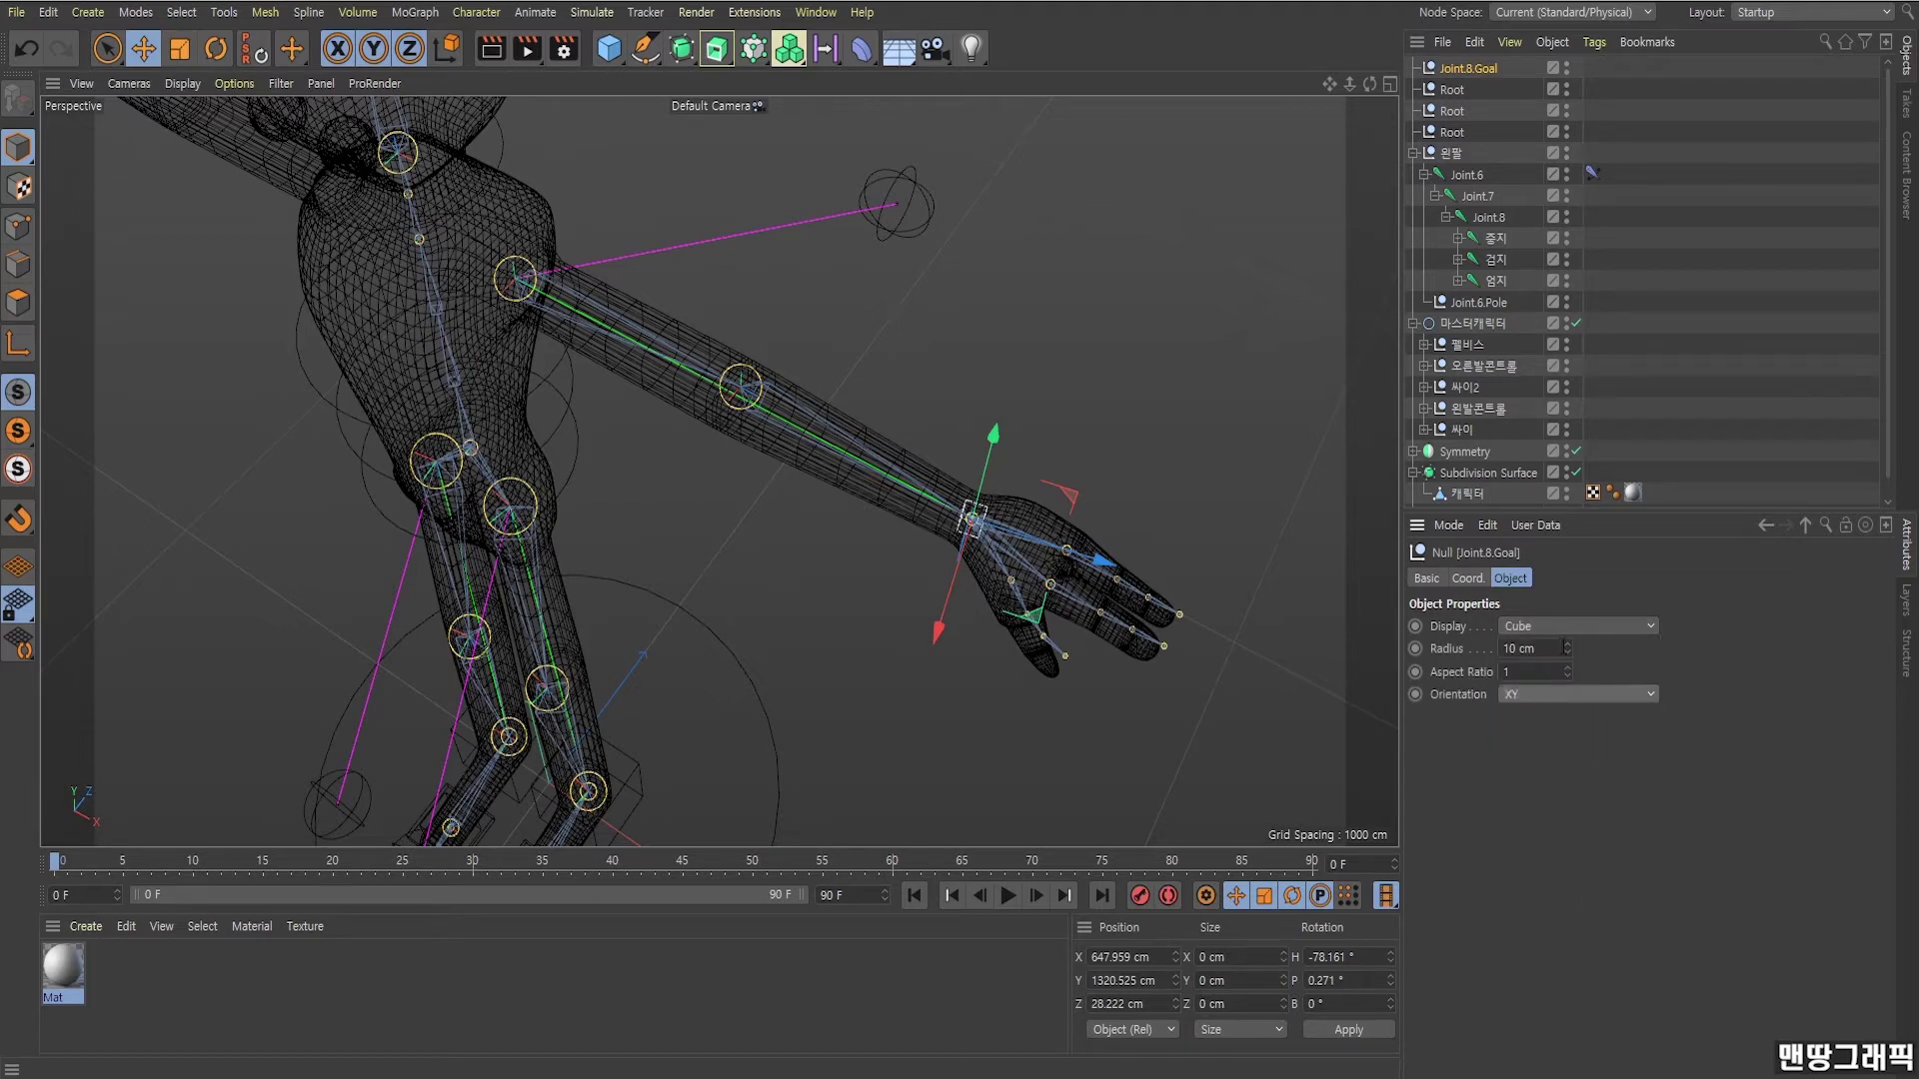
pyautogui.moveTo(1567, 648); pyautogui.dragTo(1567, 600)
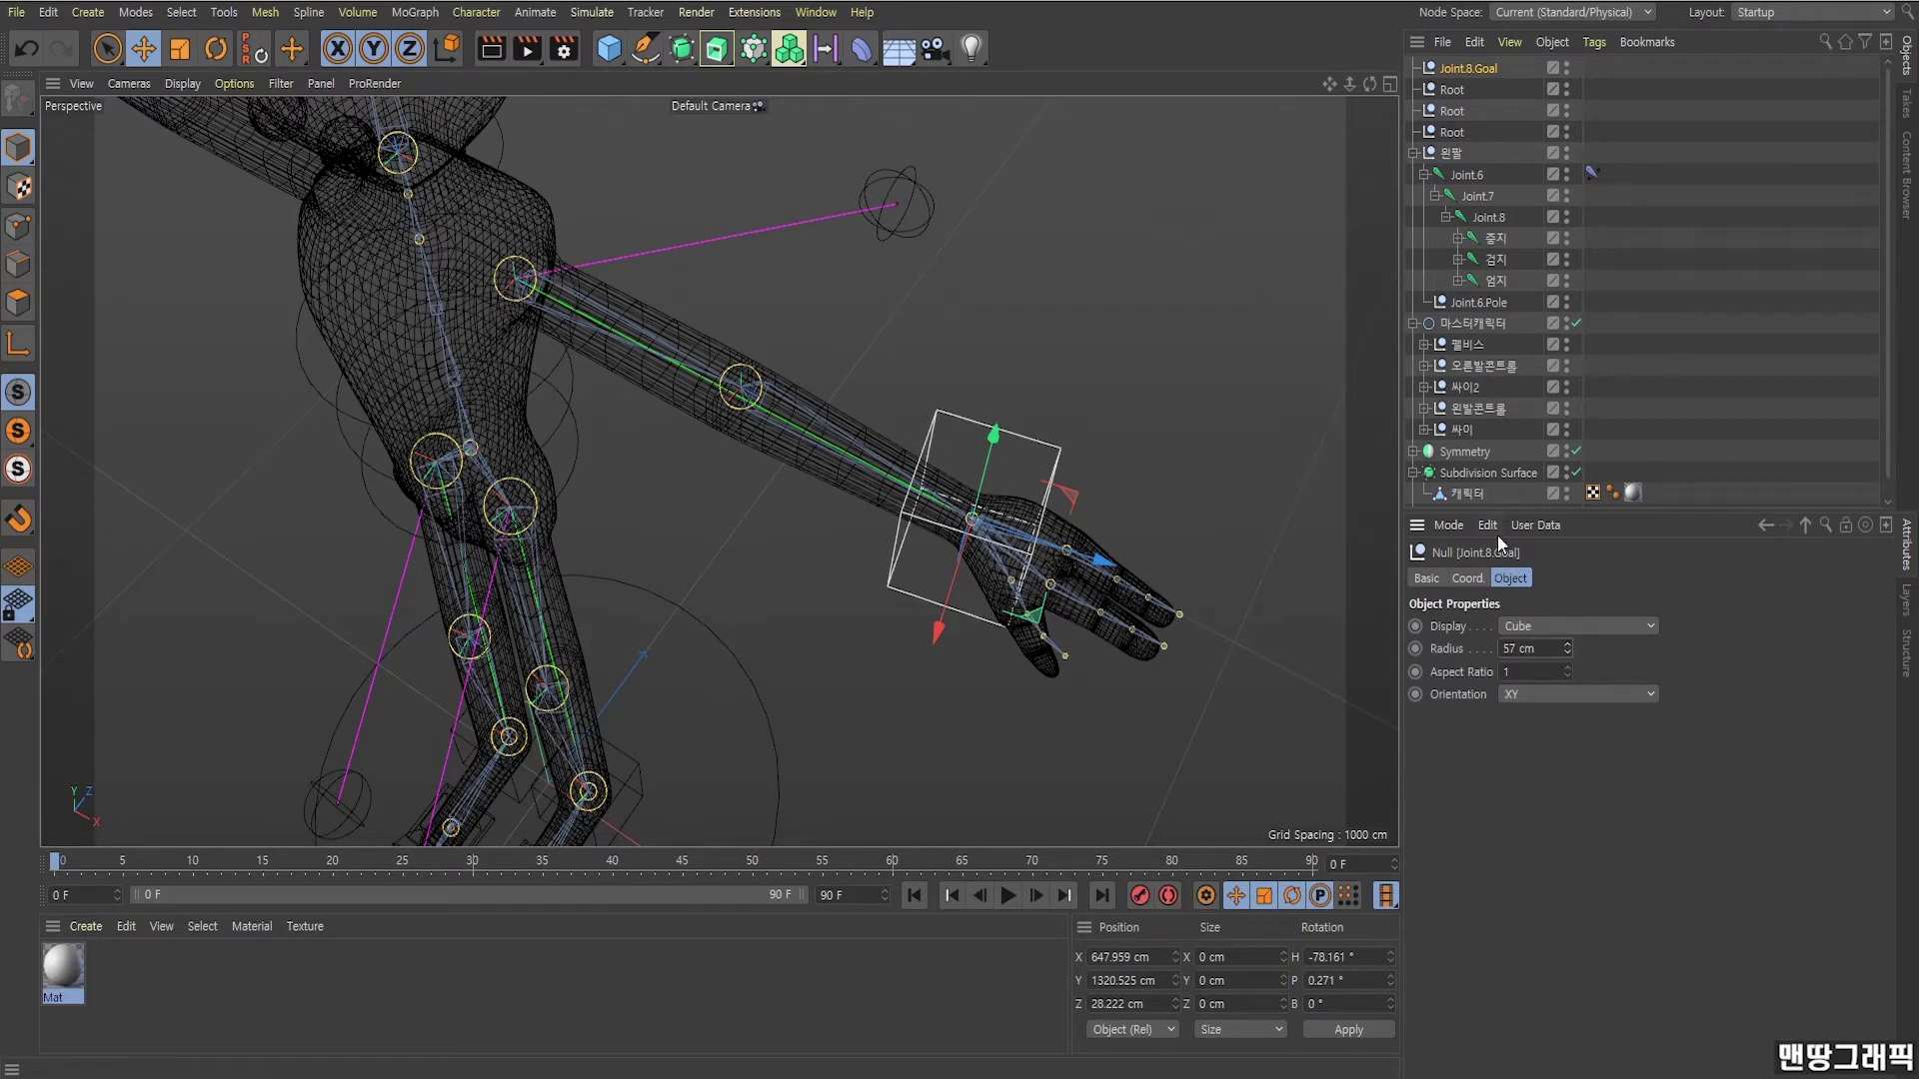
# Zero Joint.8.Goal's R.H and R.P rotations in the Coord tab.
pyautogui.click(1468, 578)
pyautogui.doubleClick(1772, 627)
pyautogui.write('0')
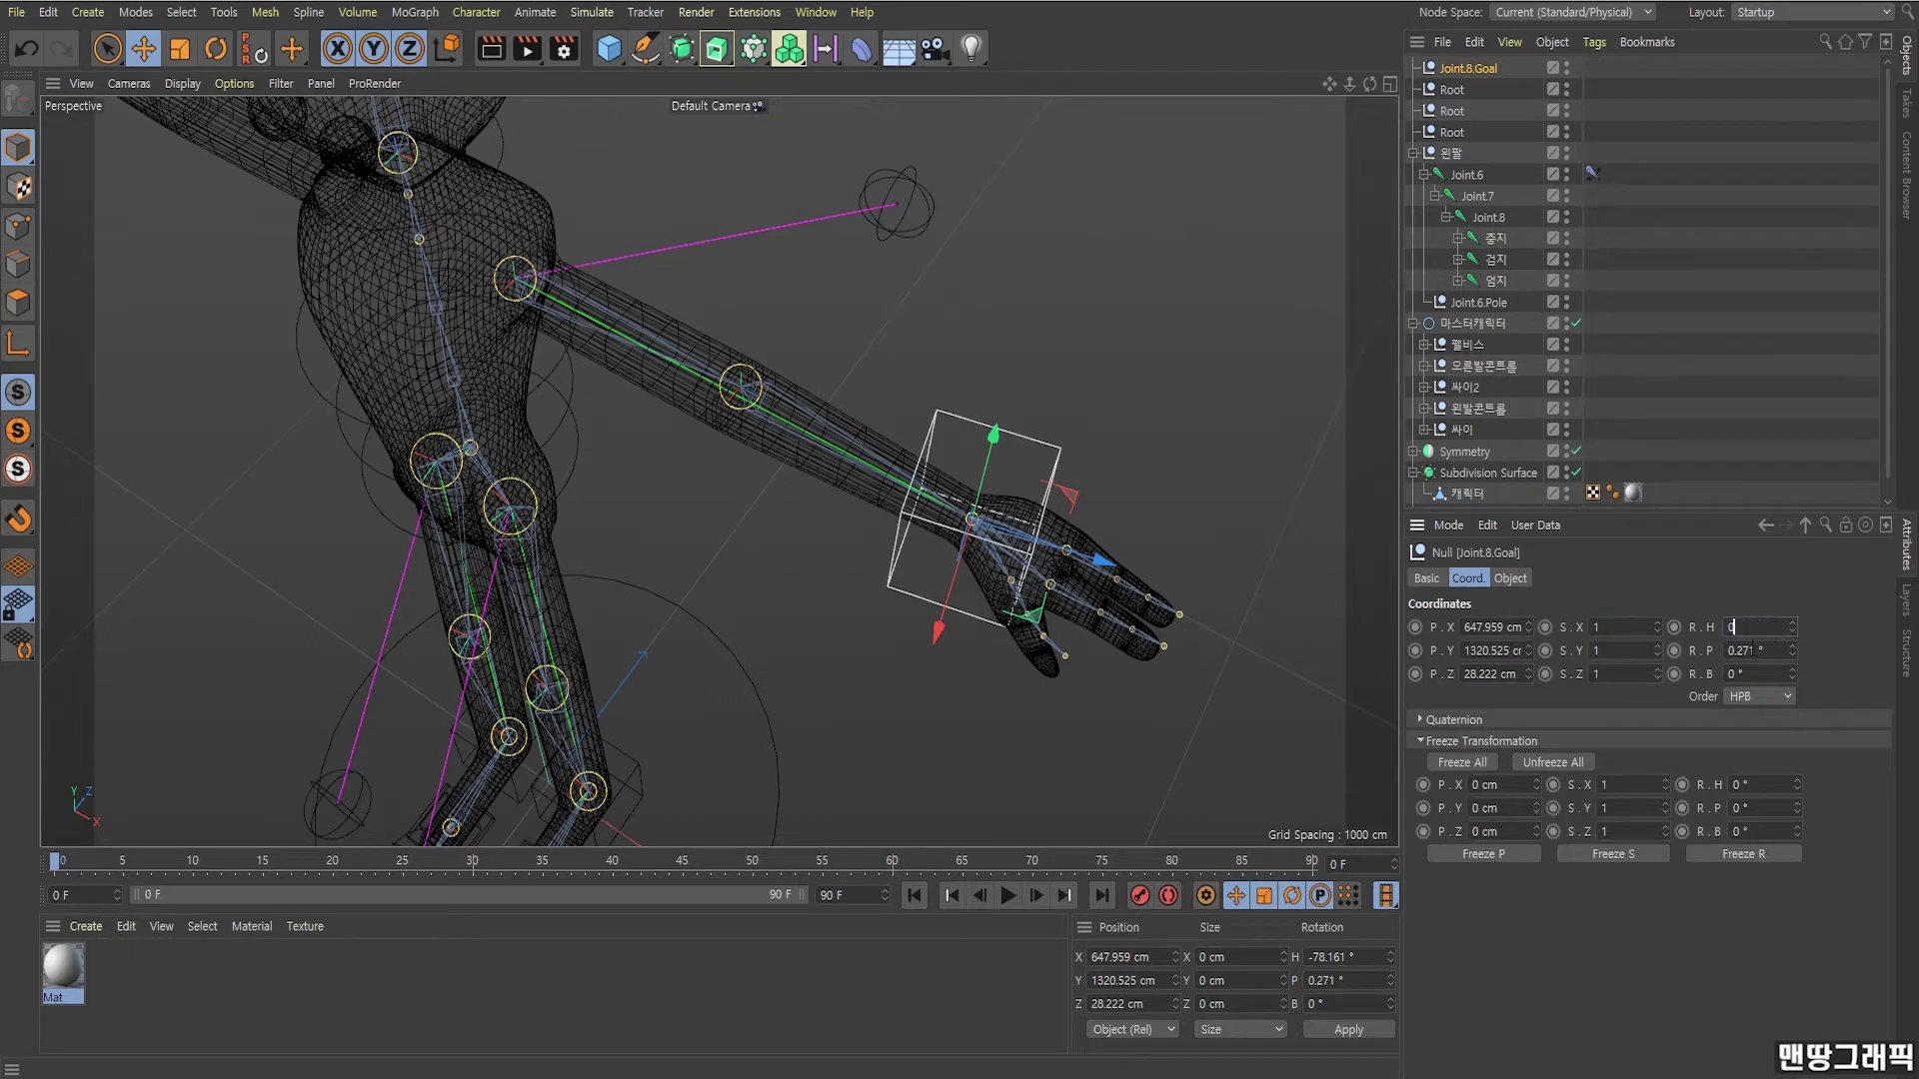
pyautogui.press('Tab')
pyautogui.write('0')
pyautogui.press('Return')
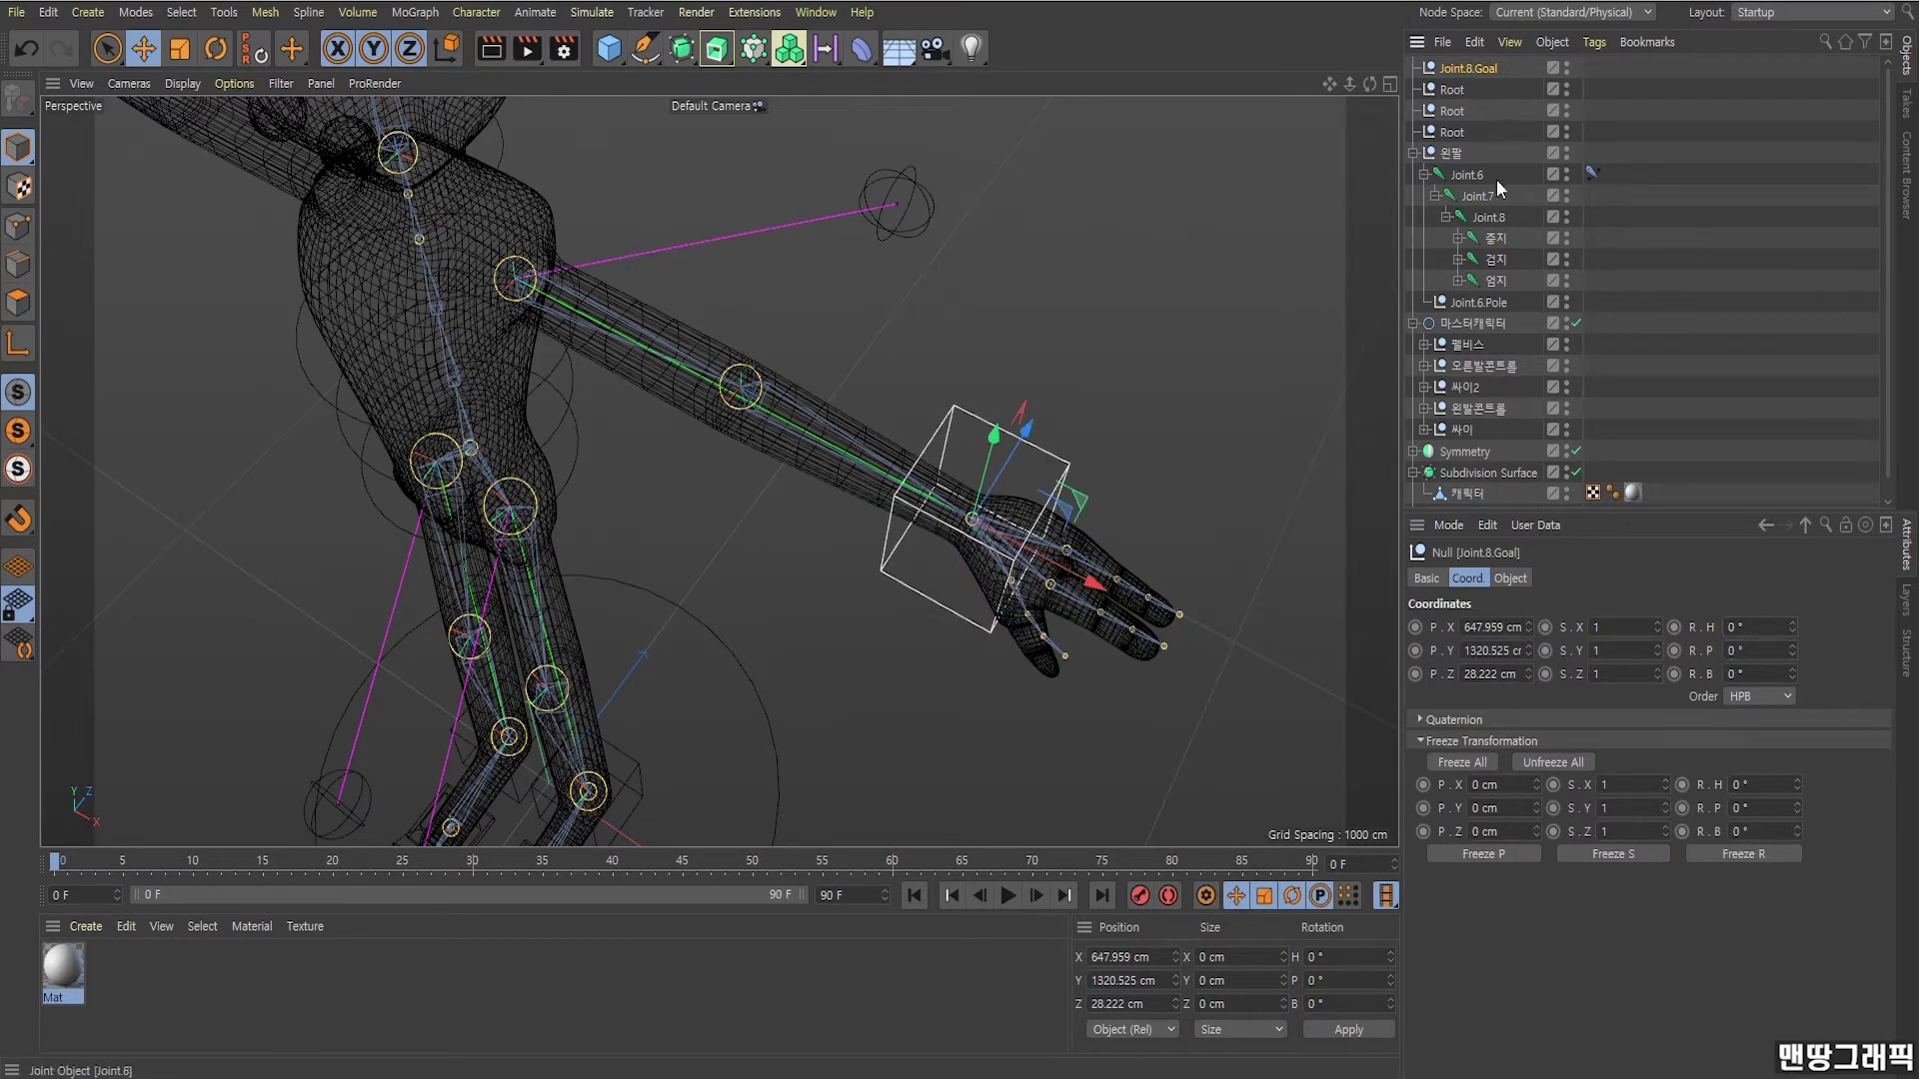
# Shift-select the whole rig list and Freeze All transforms, then reselect Joint.8.Goal.
pyautogui.keyDown('shift'); pyautogui.click(1485, 302); pyautogui.keyUp('shift')
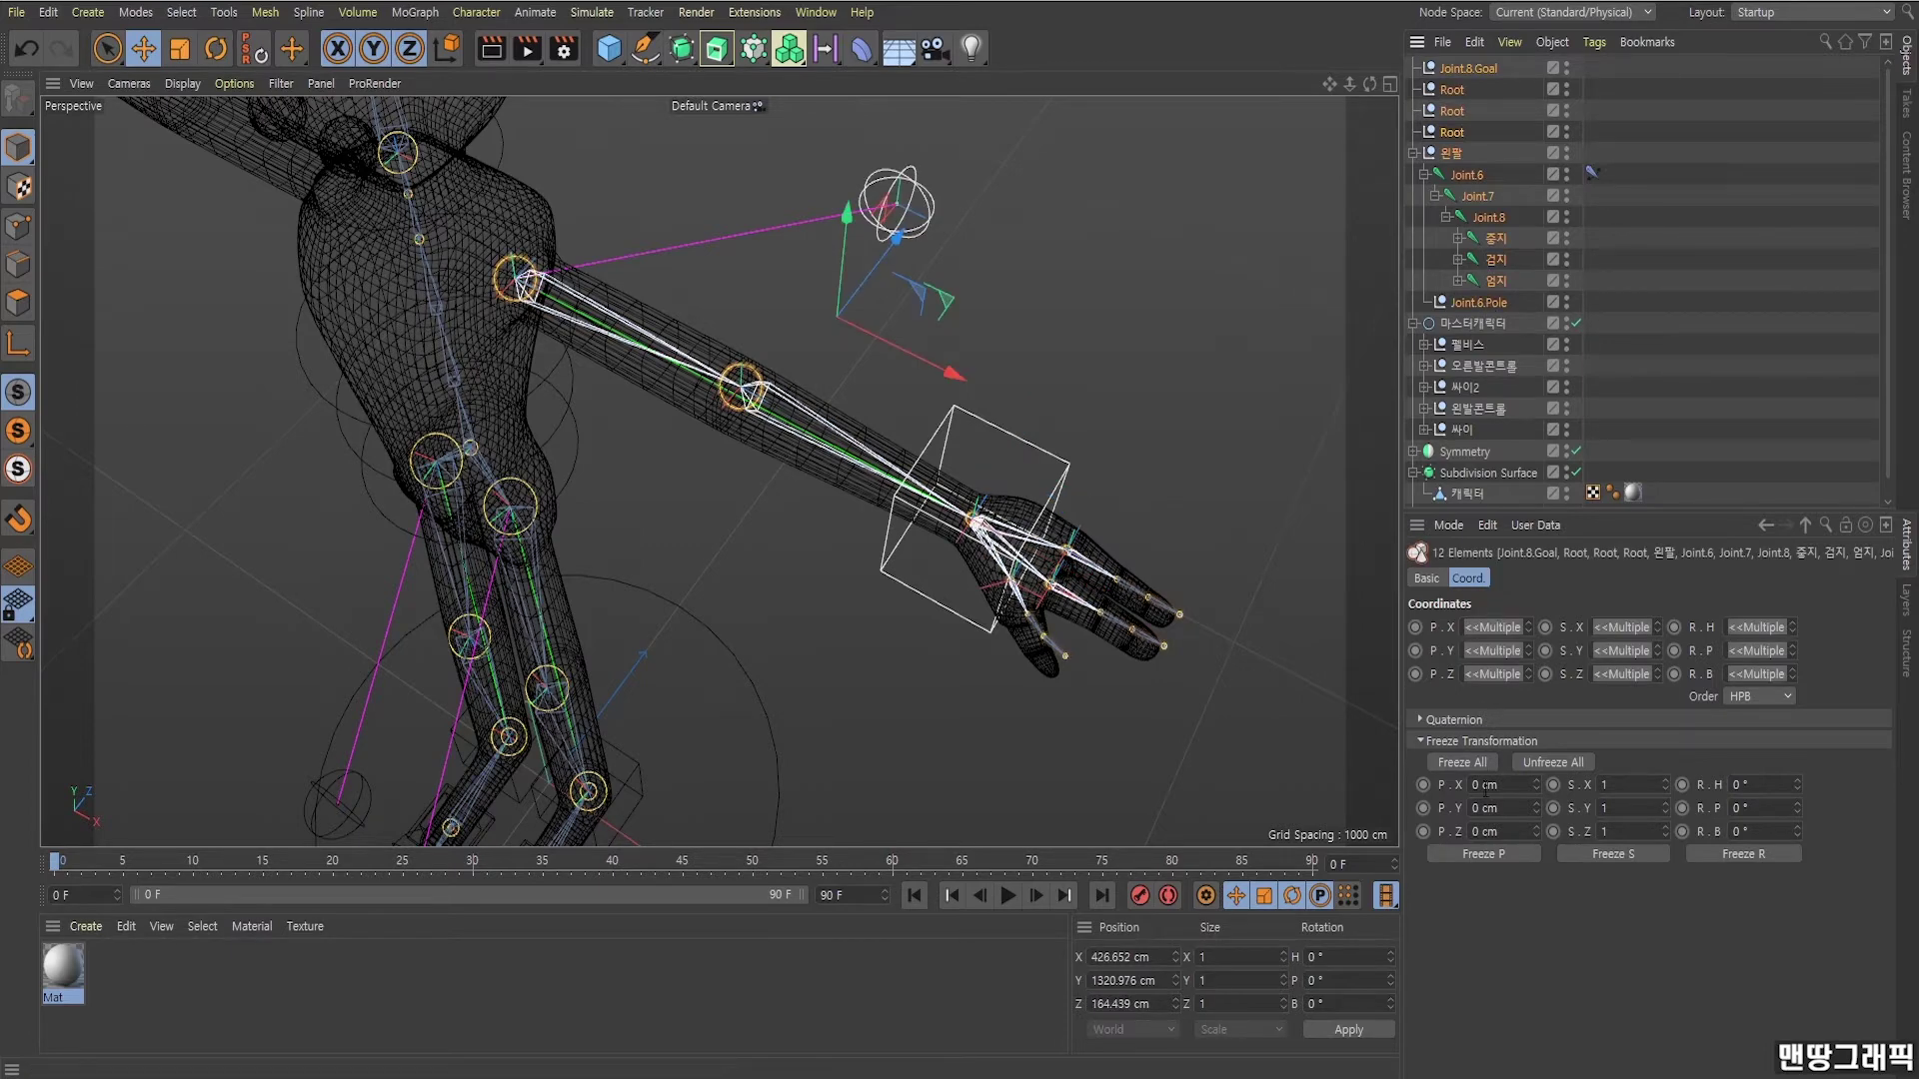
pyautogui.click(1455, 764)
pyautogui.click(1705, 410)
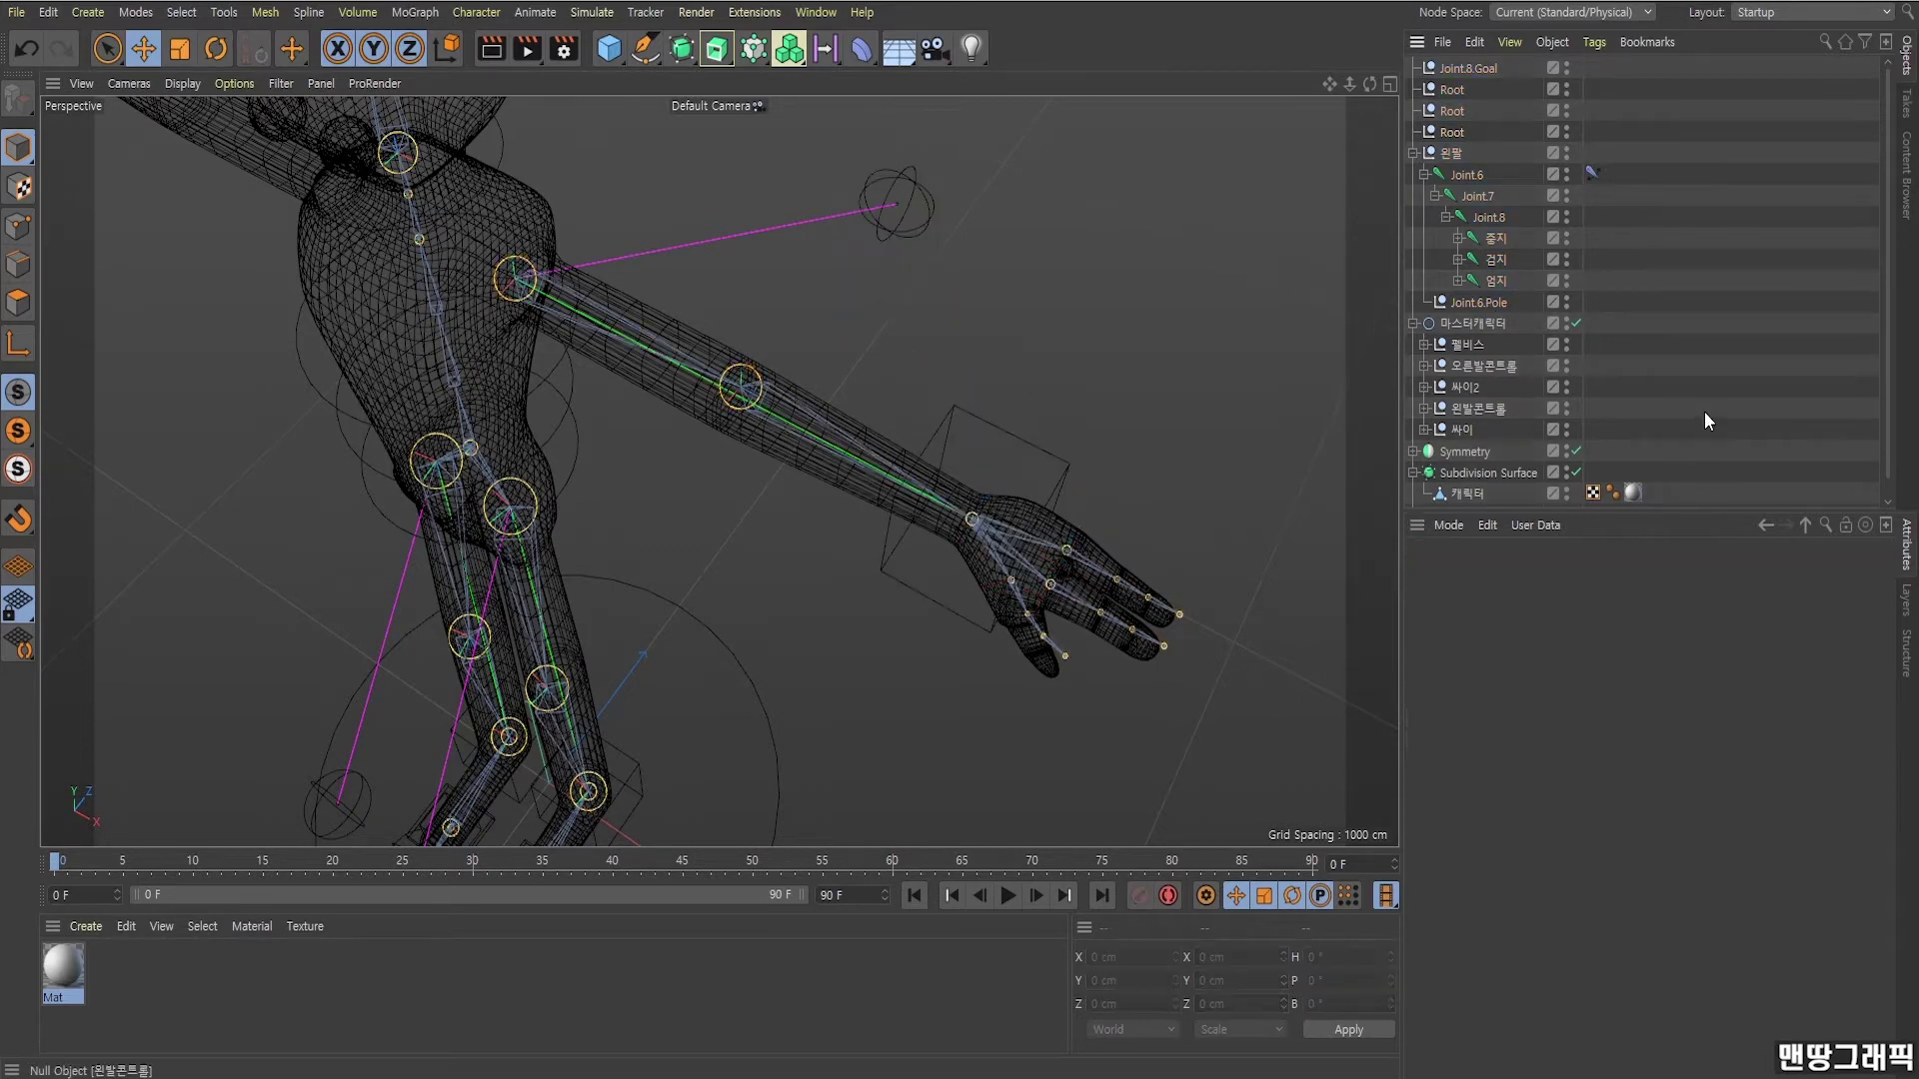
pyautogui.keyDown('alt'); pyautogui.moveTo(1124, 500); pyautogui.dragTo(1000, 500); pyautogui.keyUp('alt')
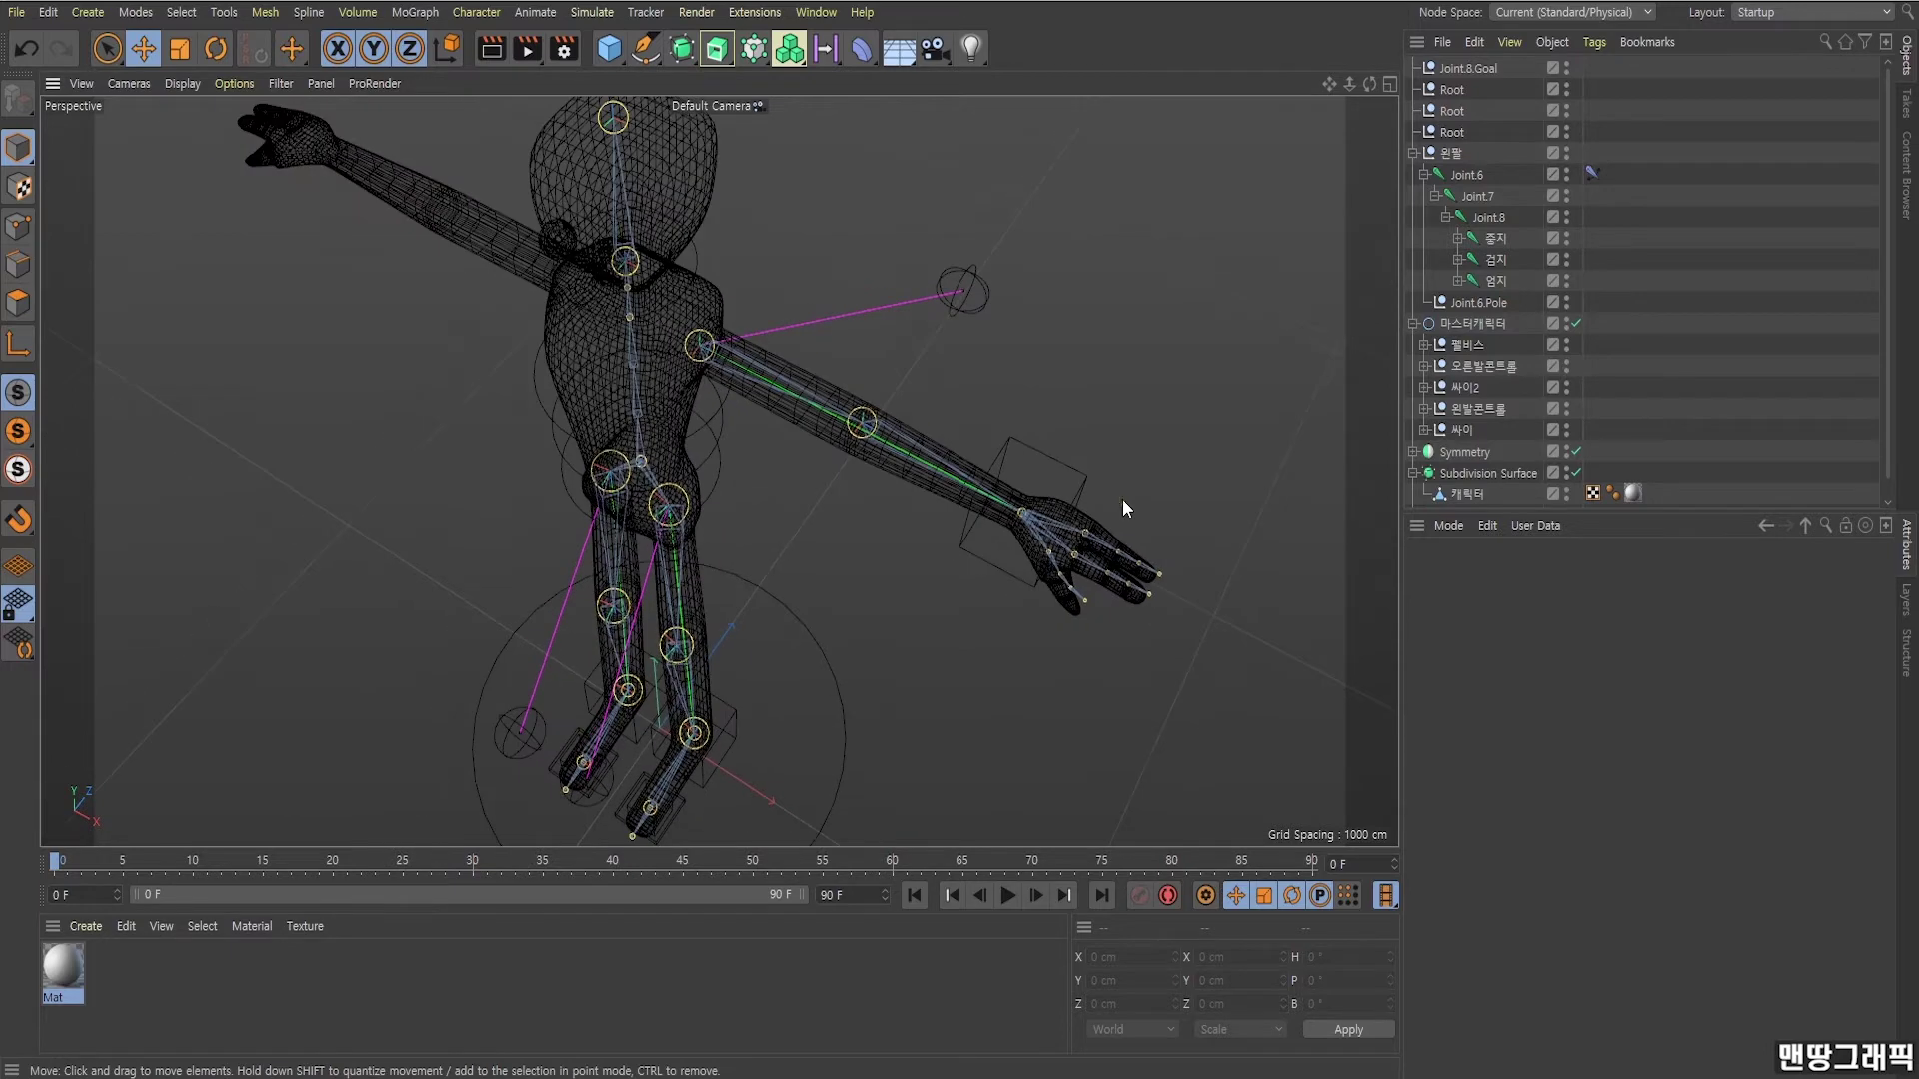
pyautogui.click(1084, 490)
pyautogui.scroll(2, 1082, 486)
pyautogui.scroll(3, 1081, 485)
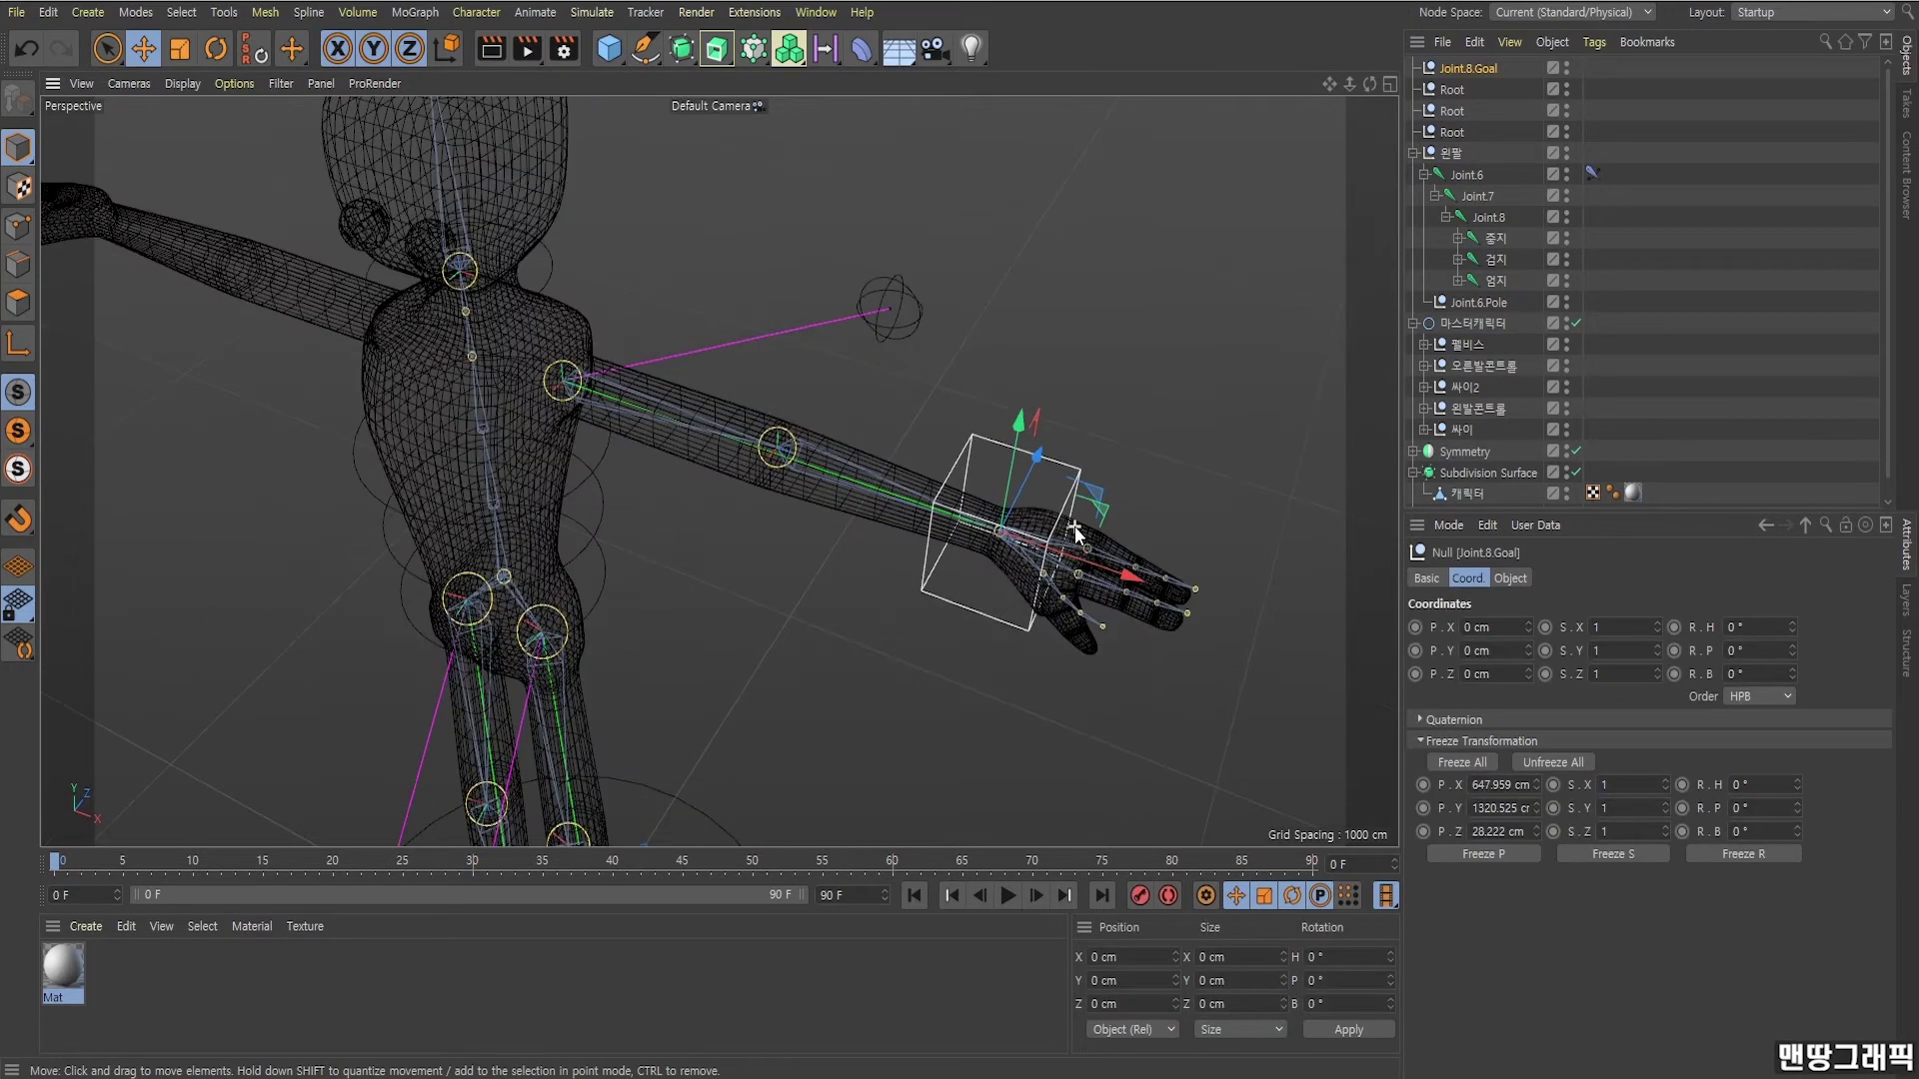
pyautogui.moveTo(1061, 520)
pyautogui.mouseDown()
pyautogui.moveTo(878, 455)
pyautogui.moveTo(993, 540)
pyautogui.mouseUp()
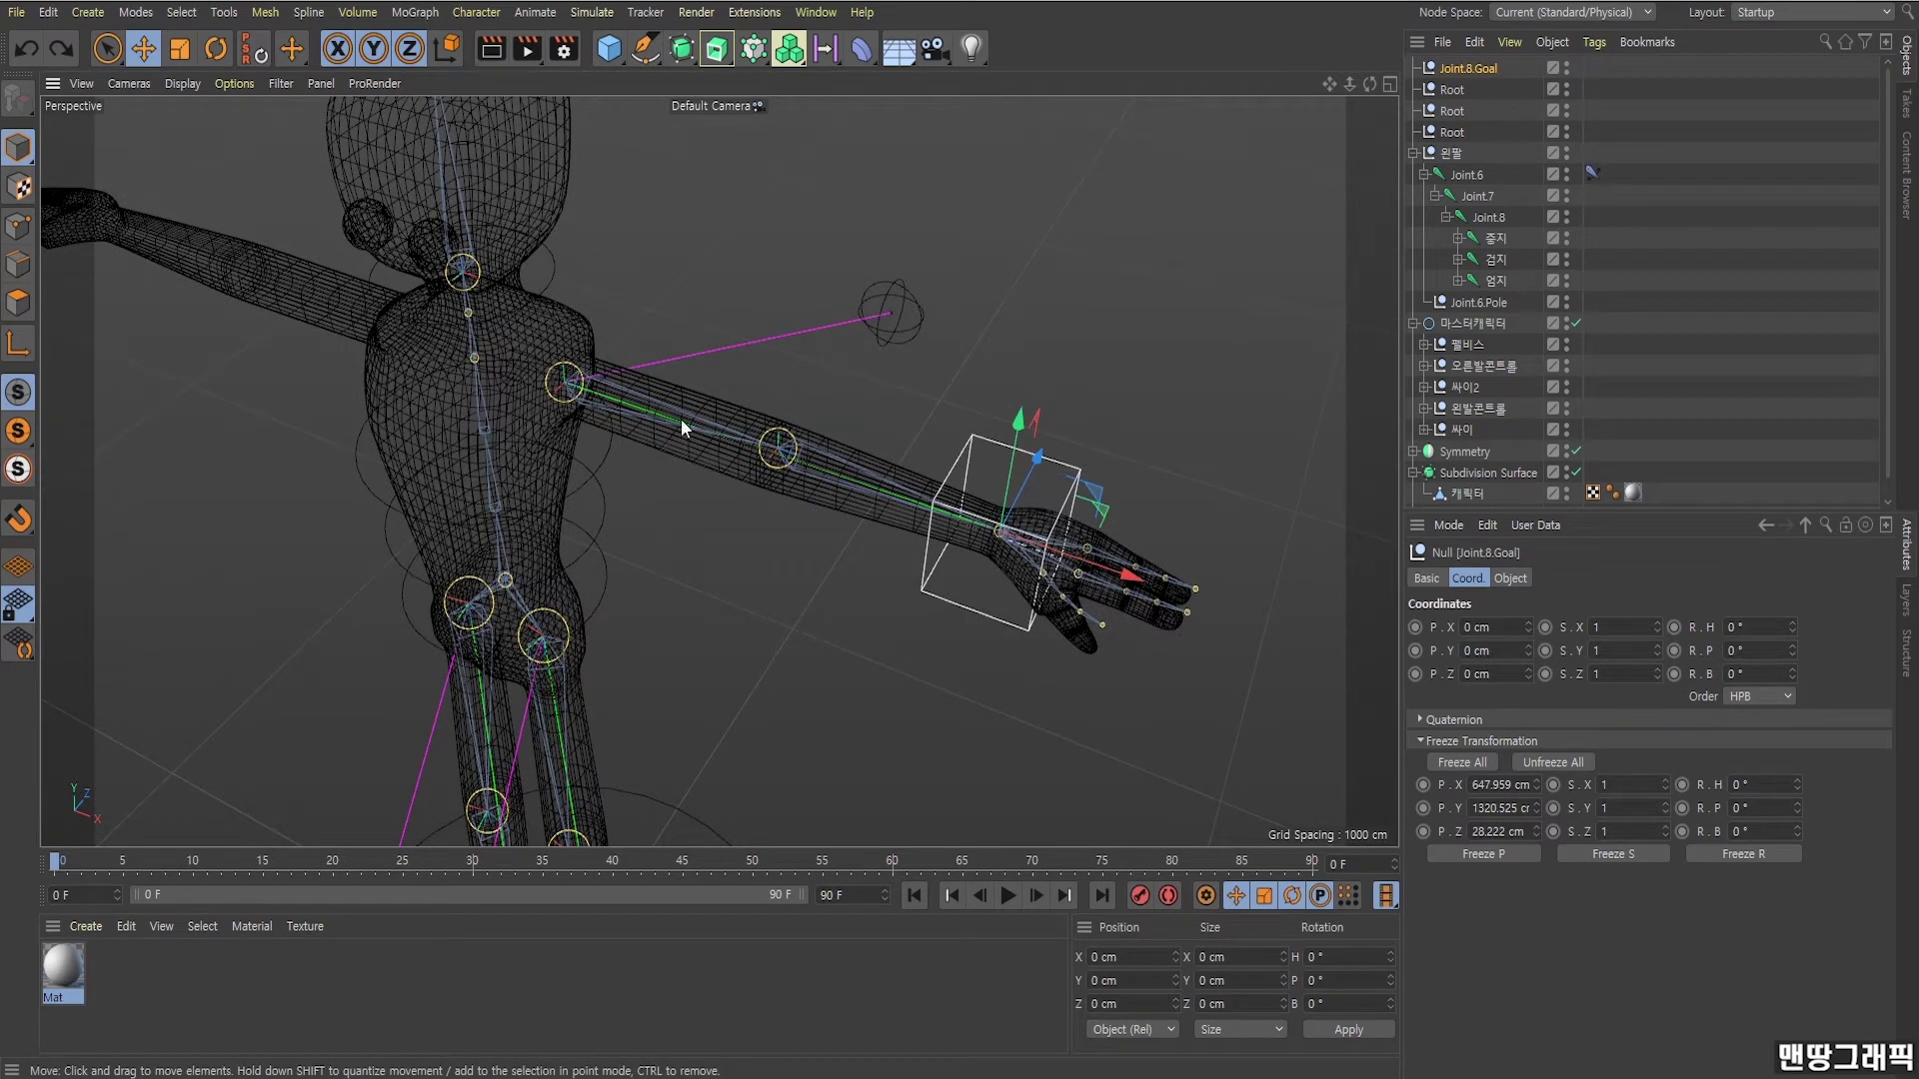
pyautogui.keyDown('alt'); pyautogui.moveTo(809, 528); pyautogui.dragTo(821, 526); pyautogui.keyUp('alt')
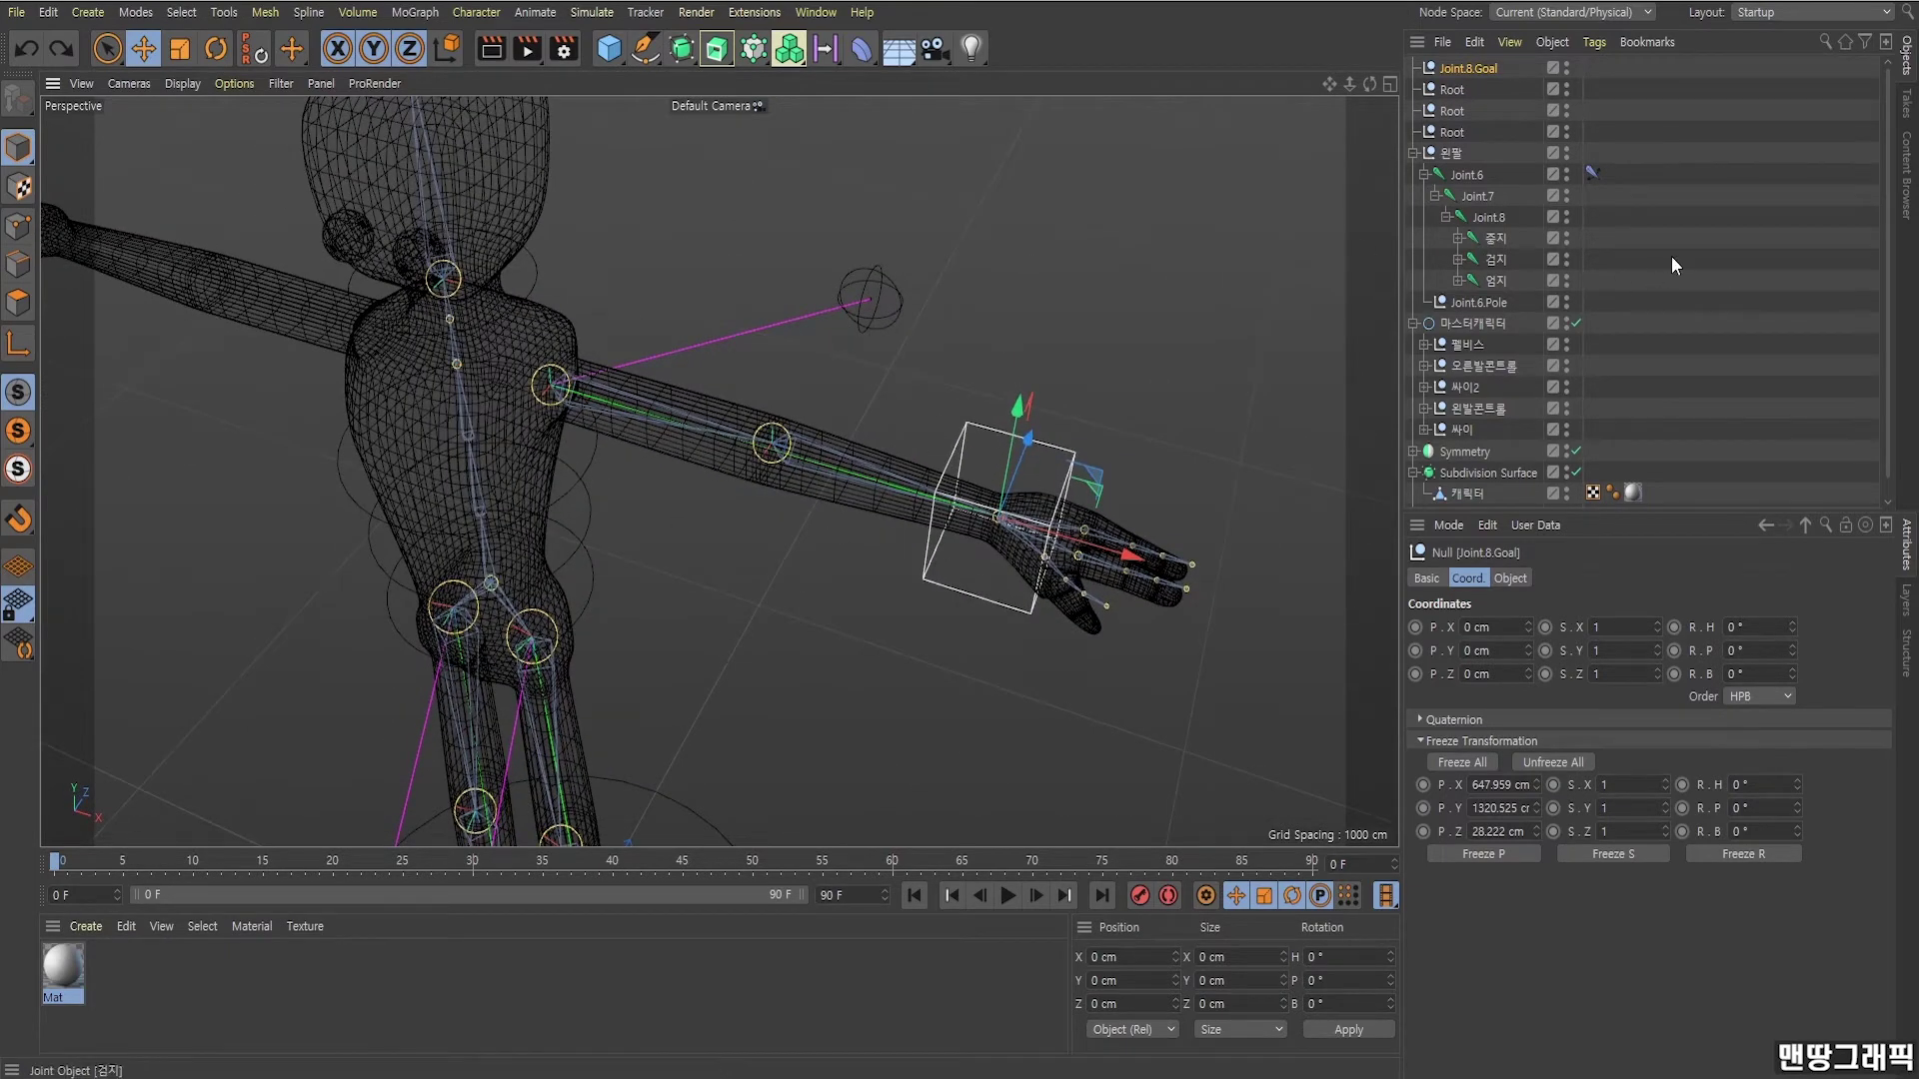
# Set Joint.6–Joint.8 Joint Display to Sphere (Wire) with a custom 41 cm size.
pyautogui.click(1488, 217)
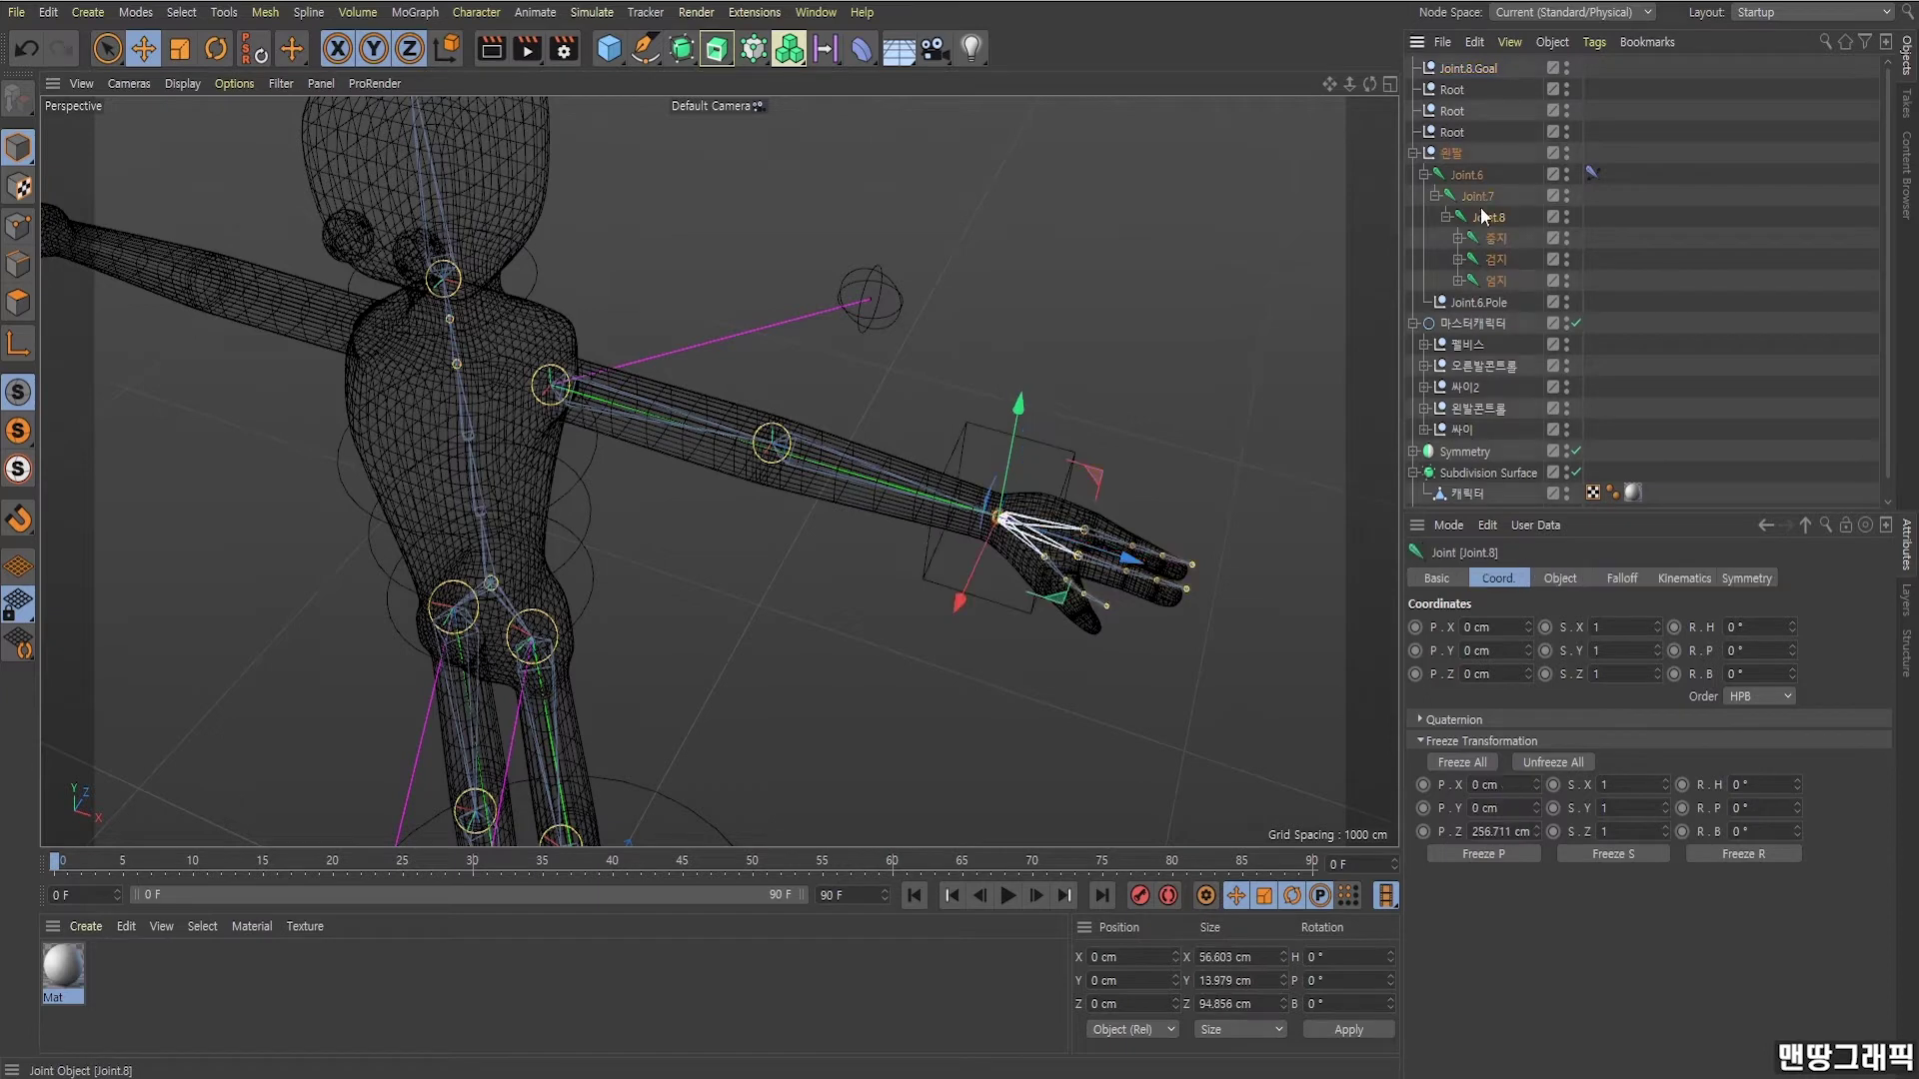
pyautogui.click(1488, 217)
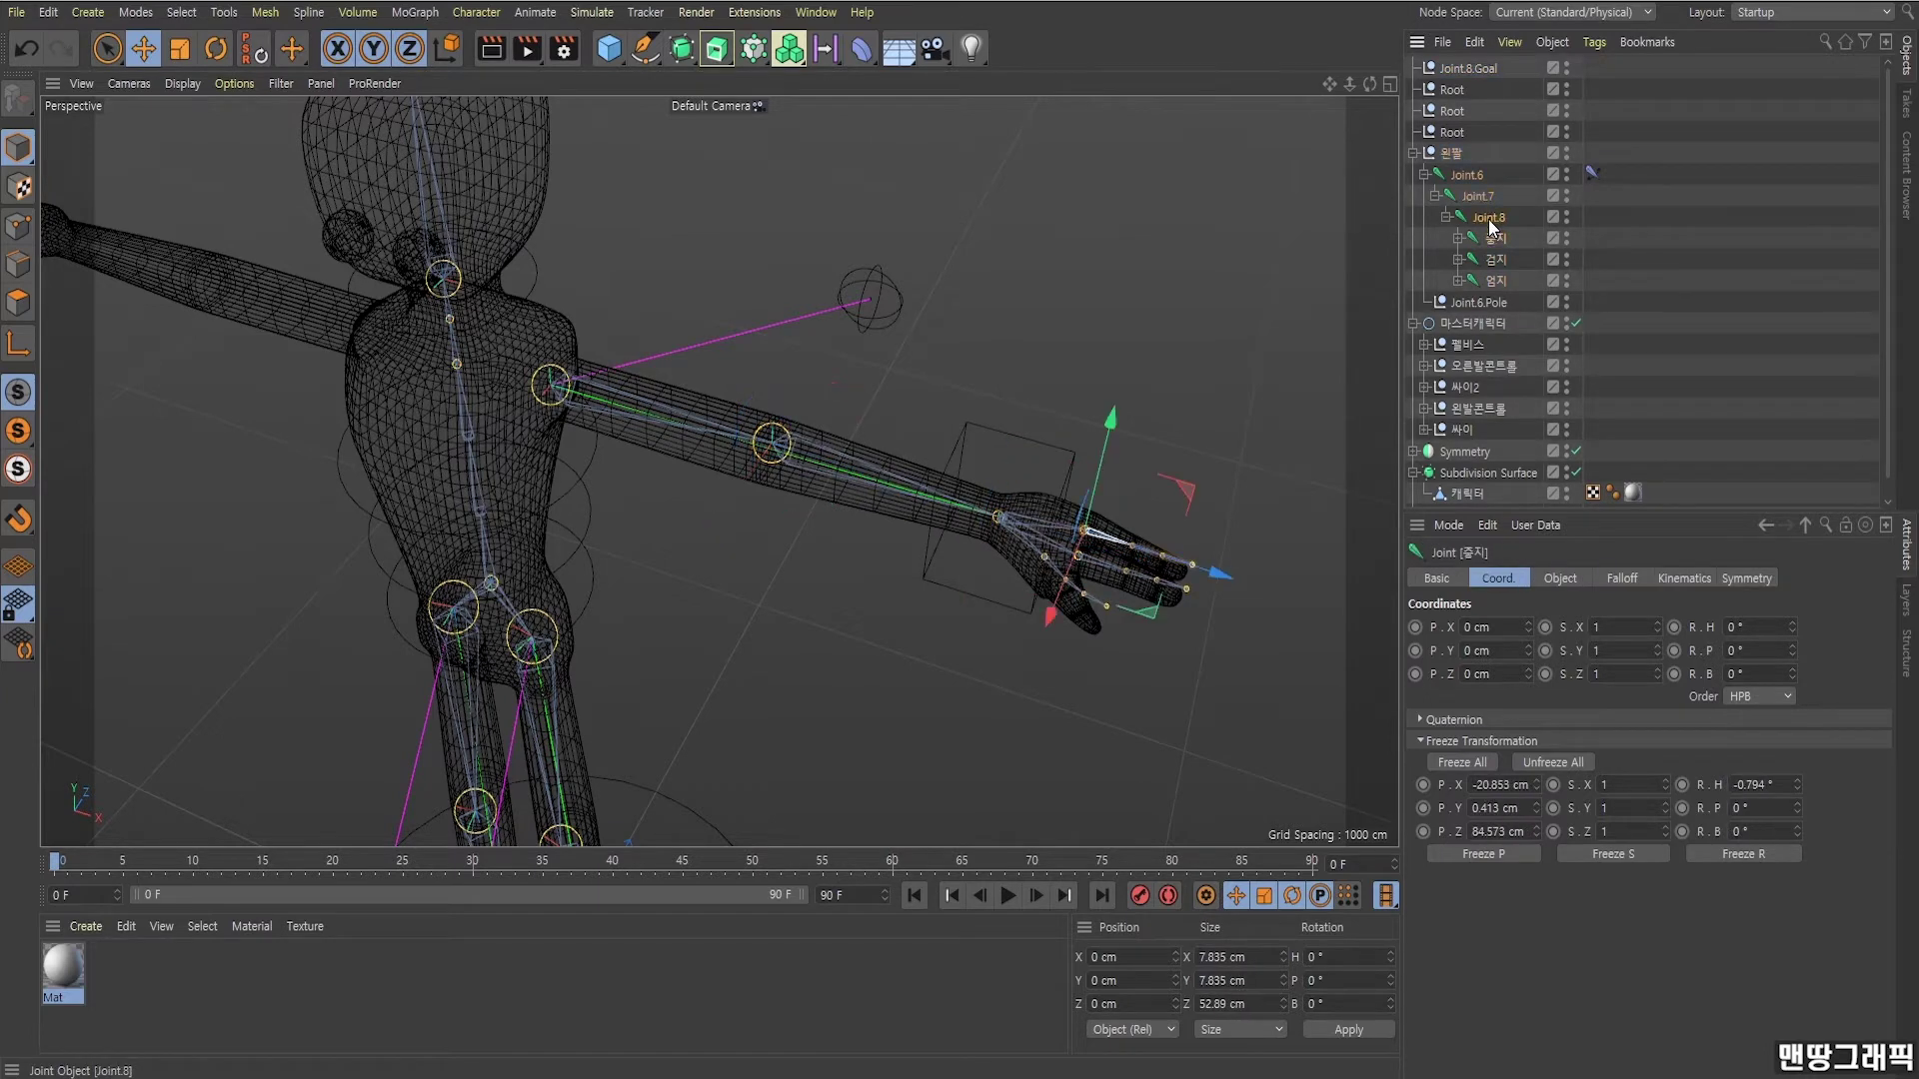
pyautogui.click(1466, 175)
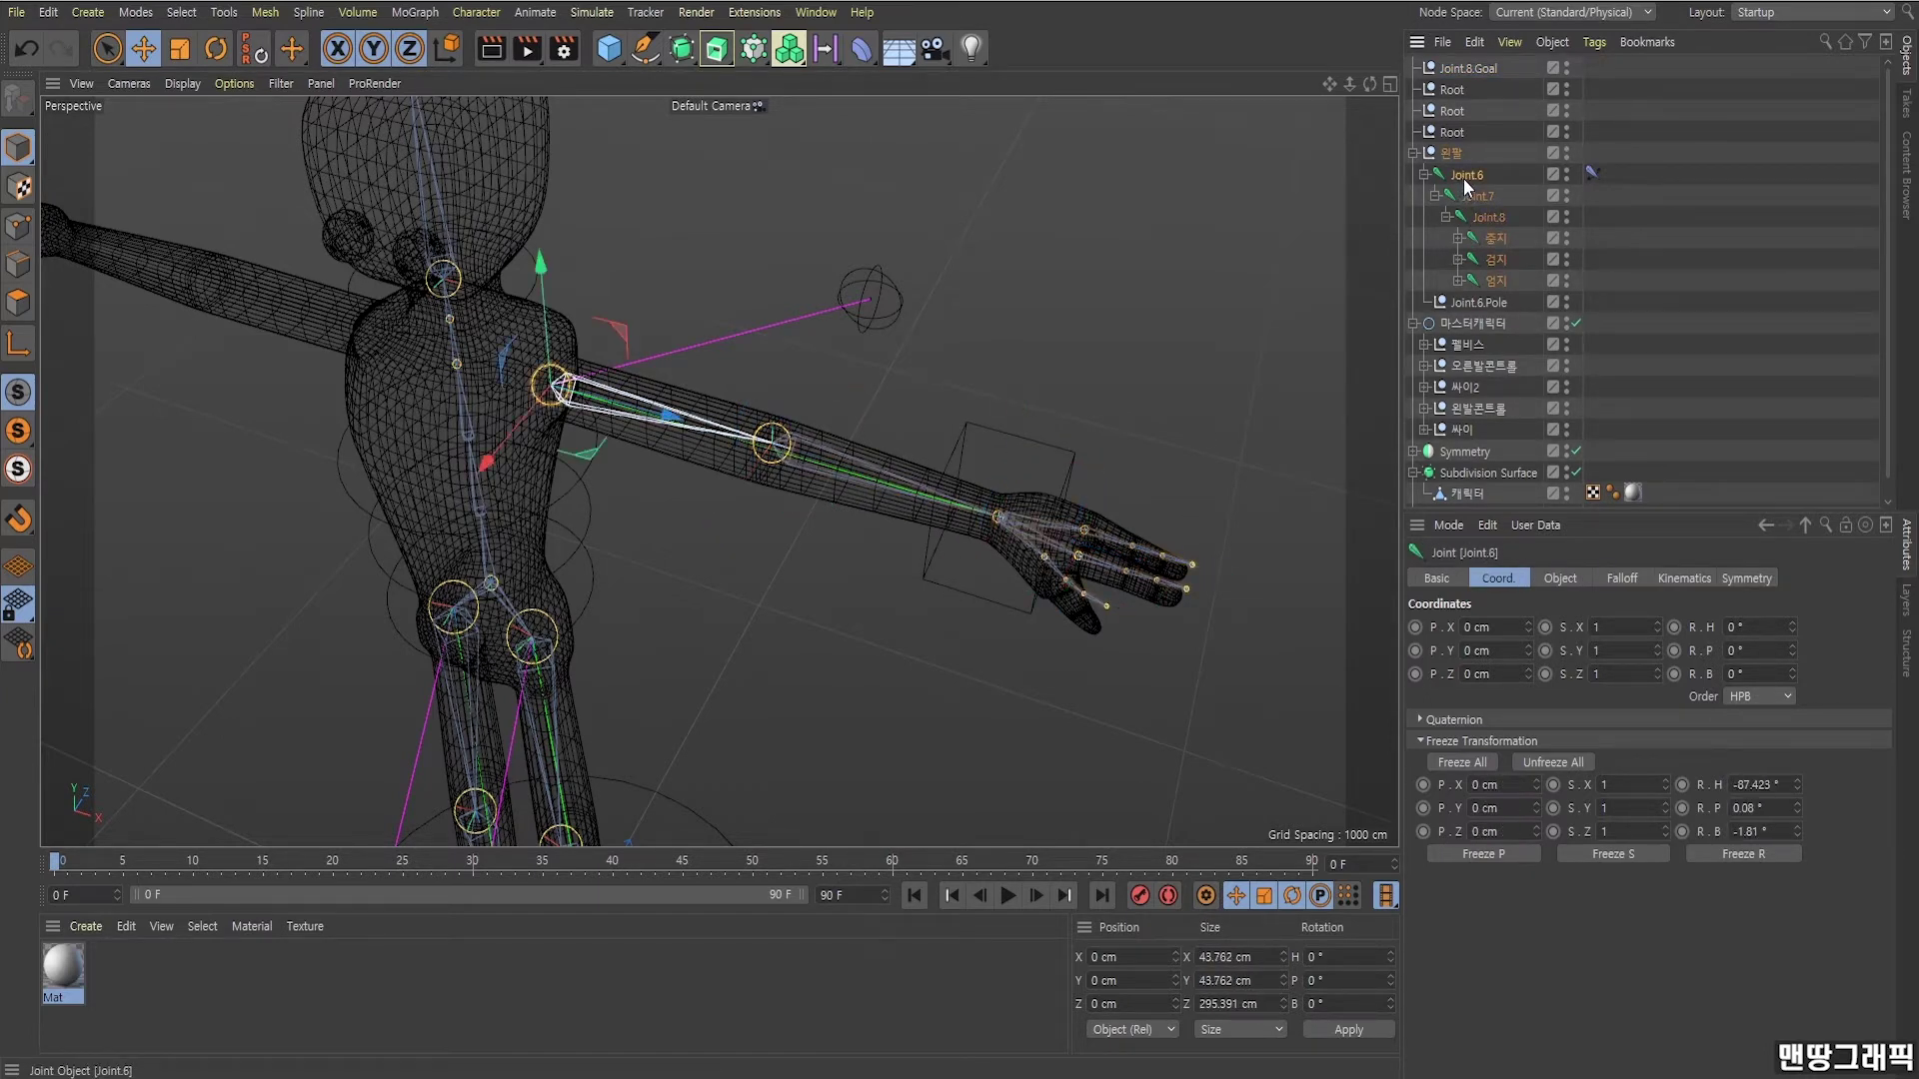
pyautogui.click(1481, 217)
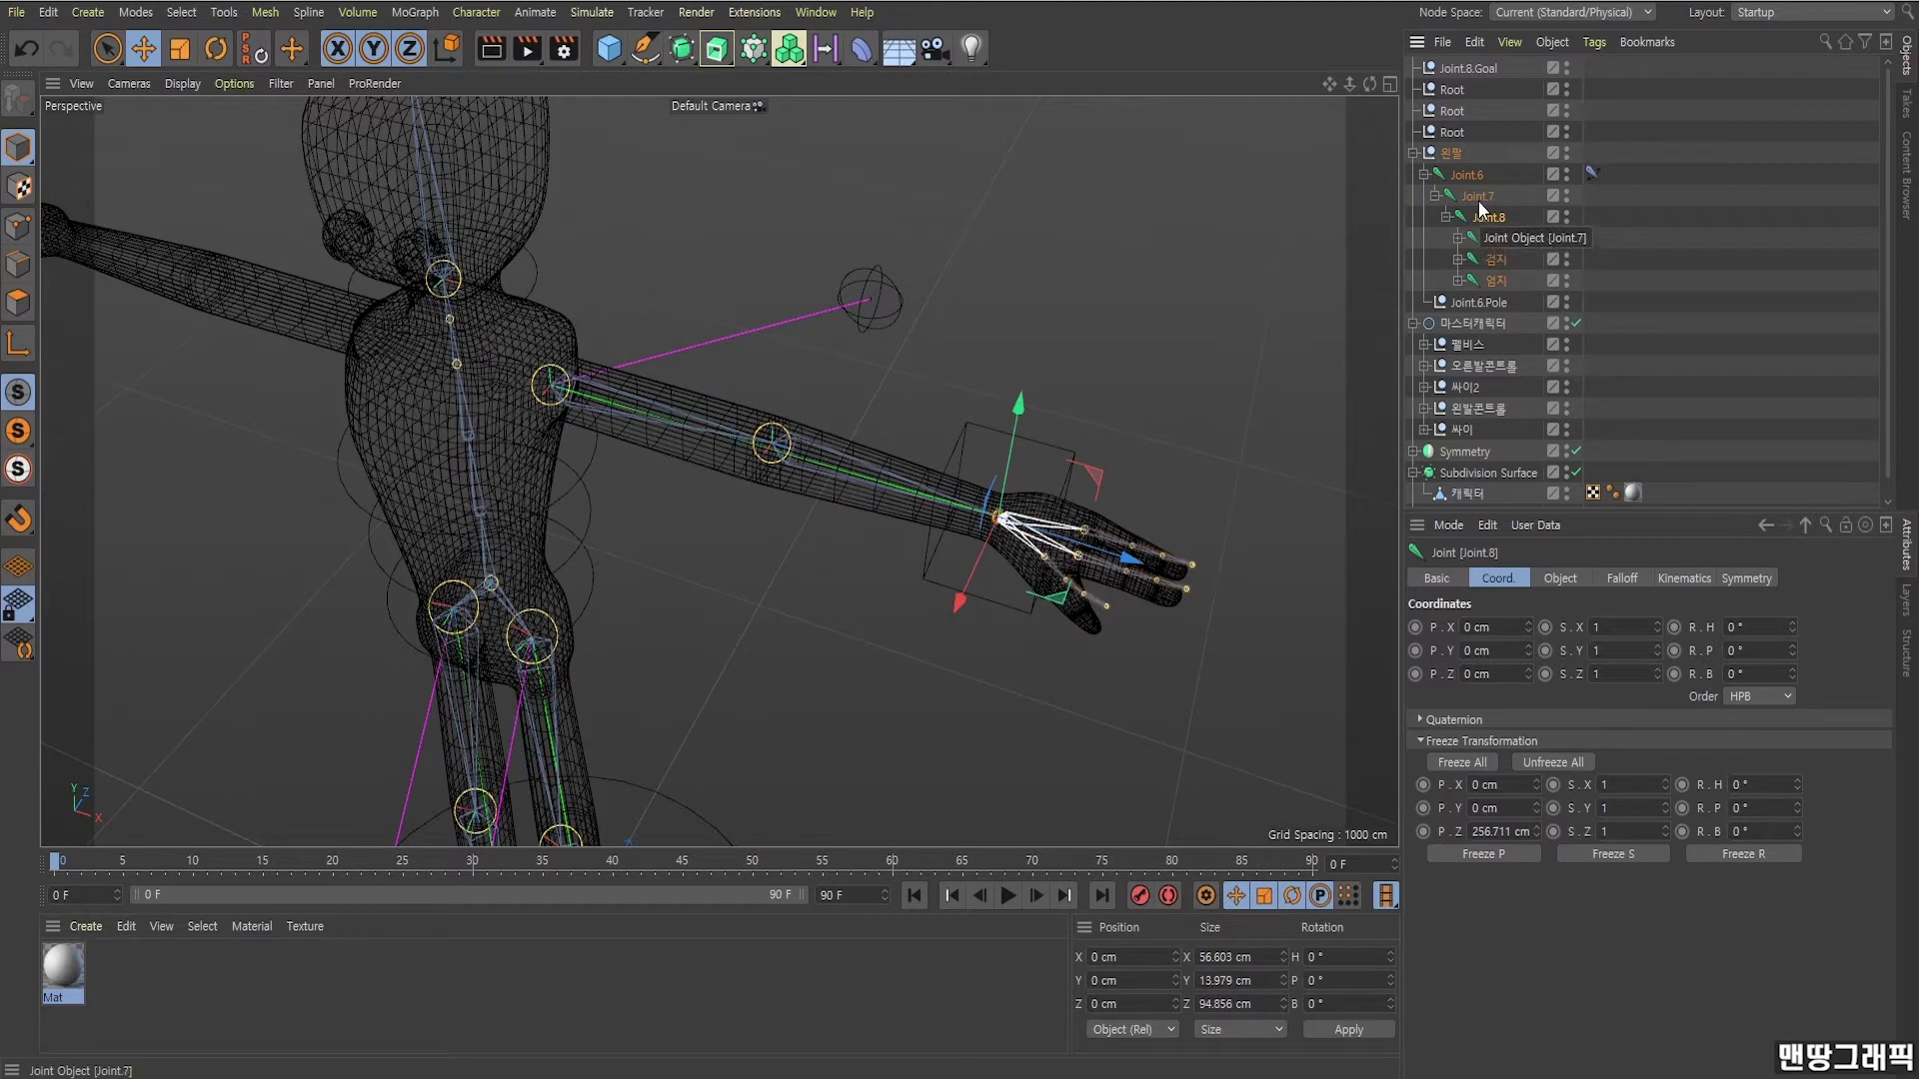
pyautogui.keyDown('ctrl'); pyautogui.click(1479, 196); pyautogui.keyUp('ctrl')
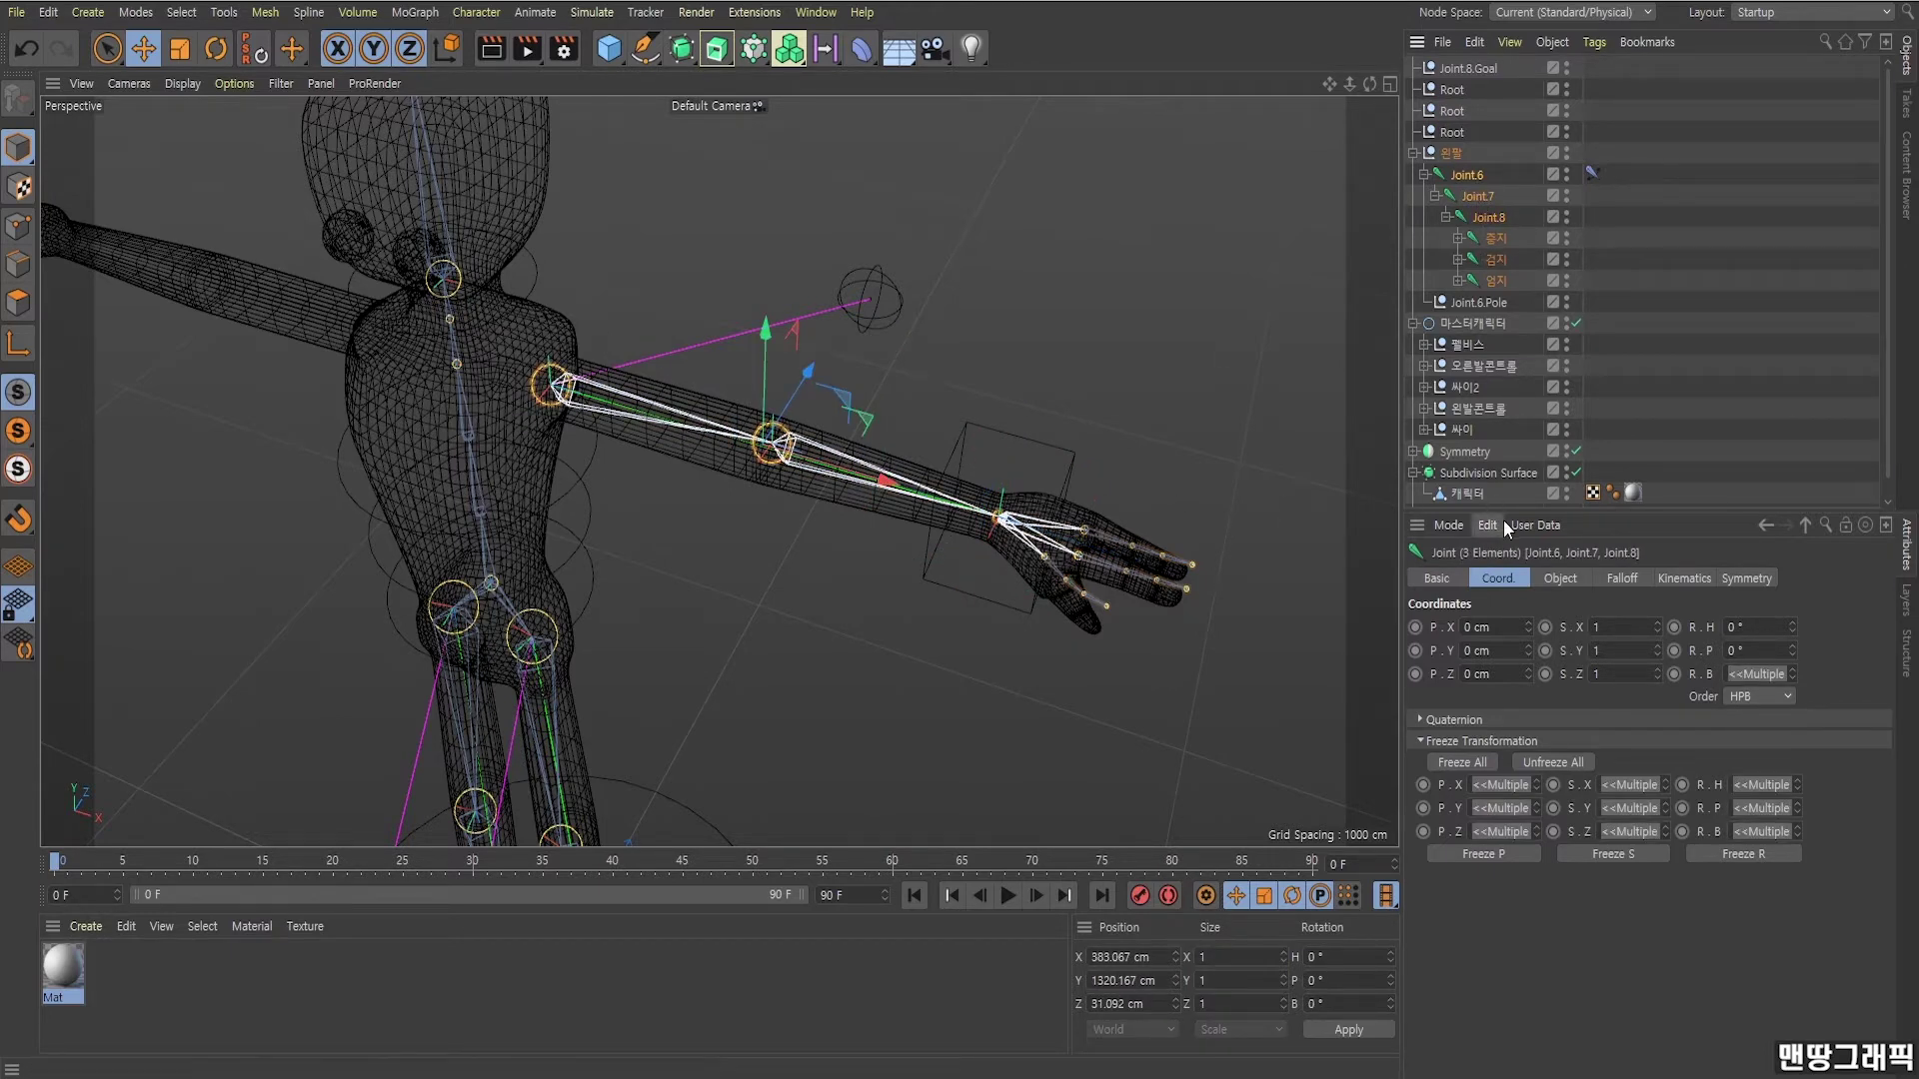
pyautogui.click(1562, 580)
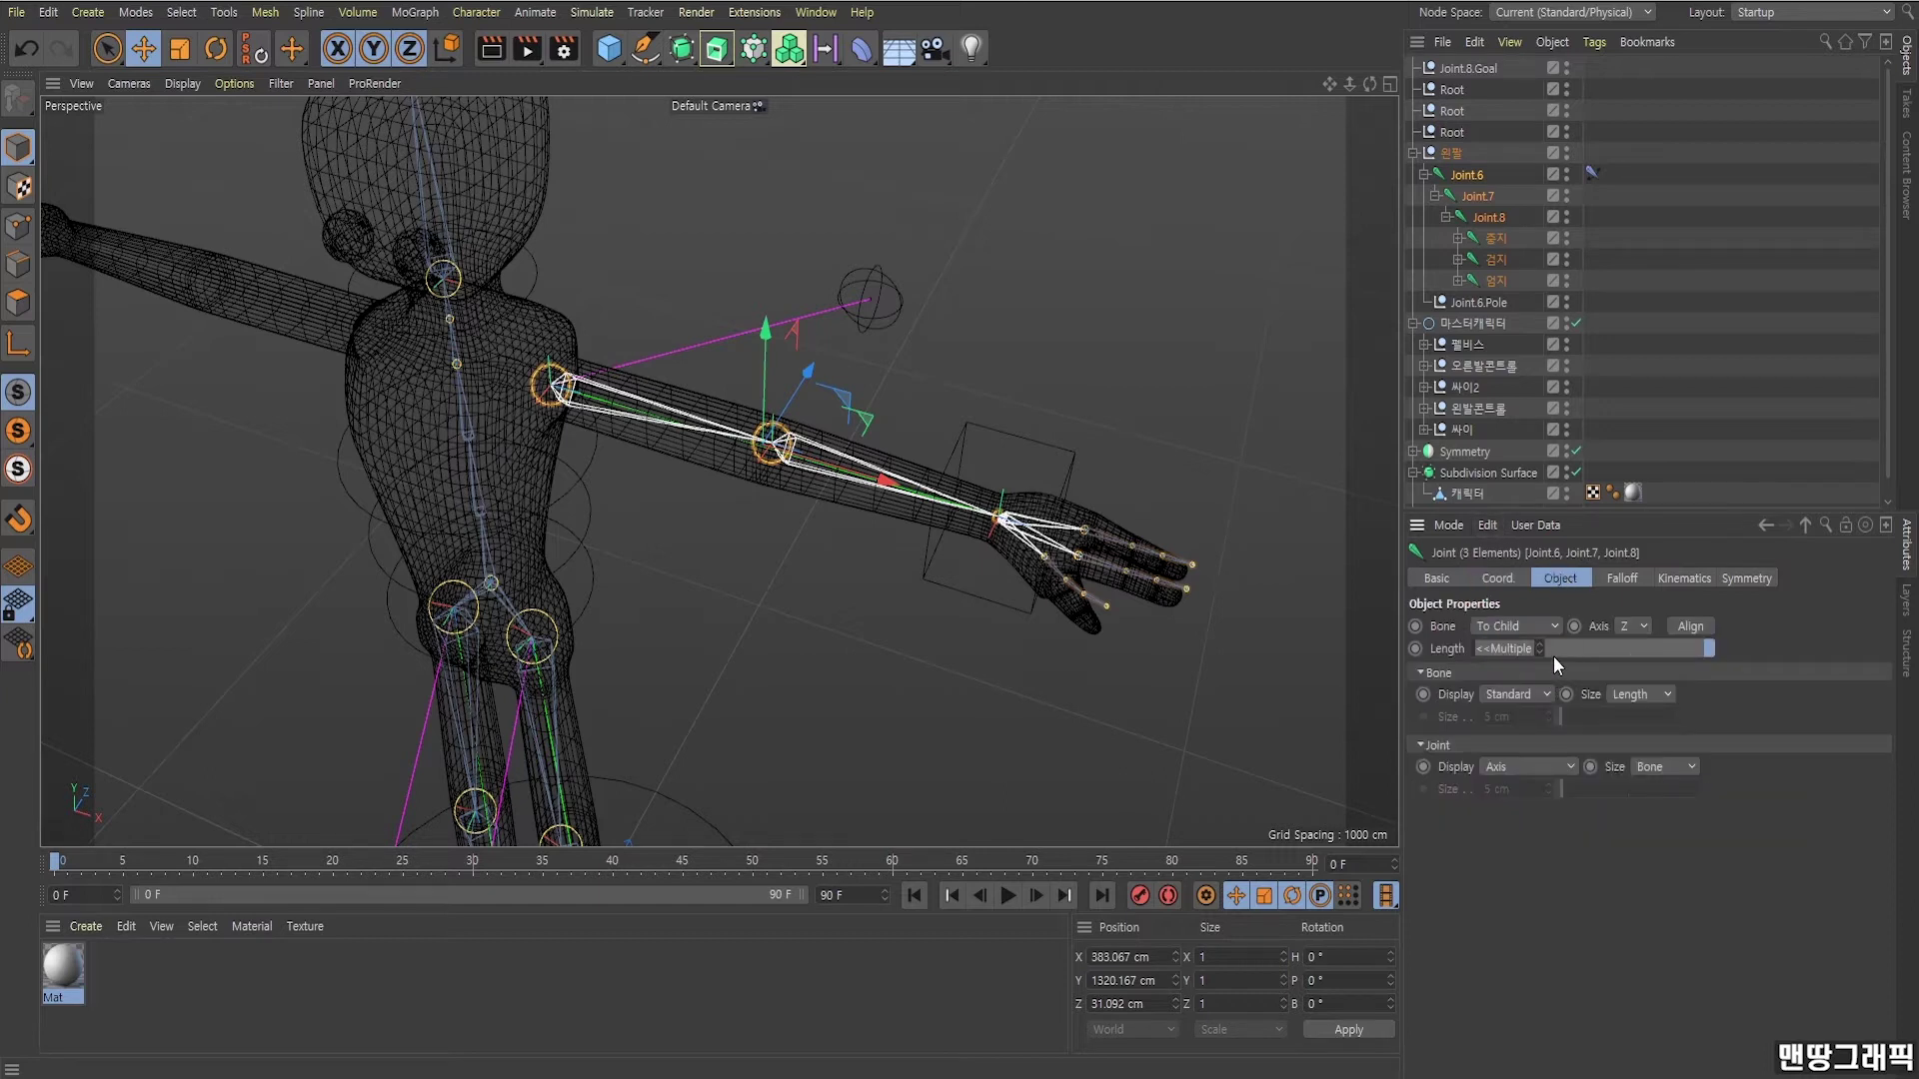
pyautogui.click(1535, 770)
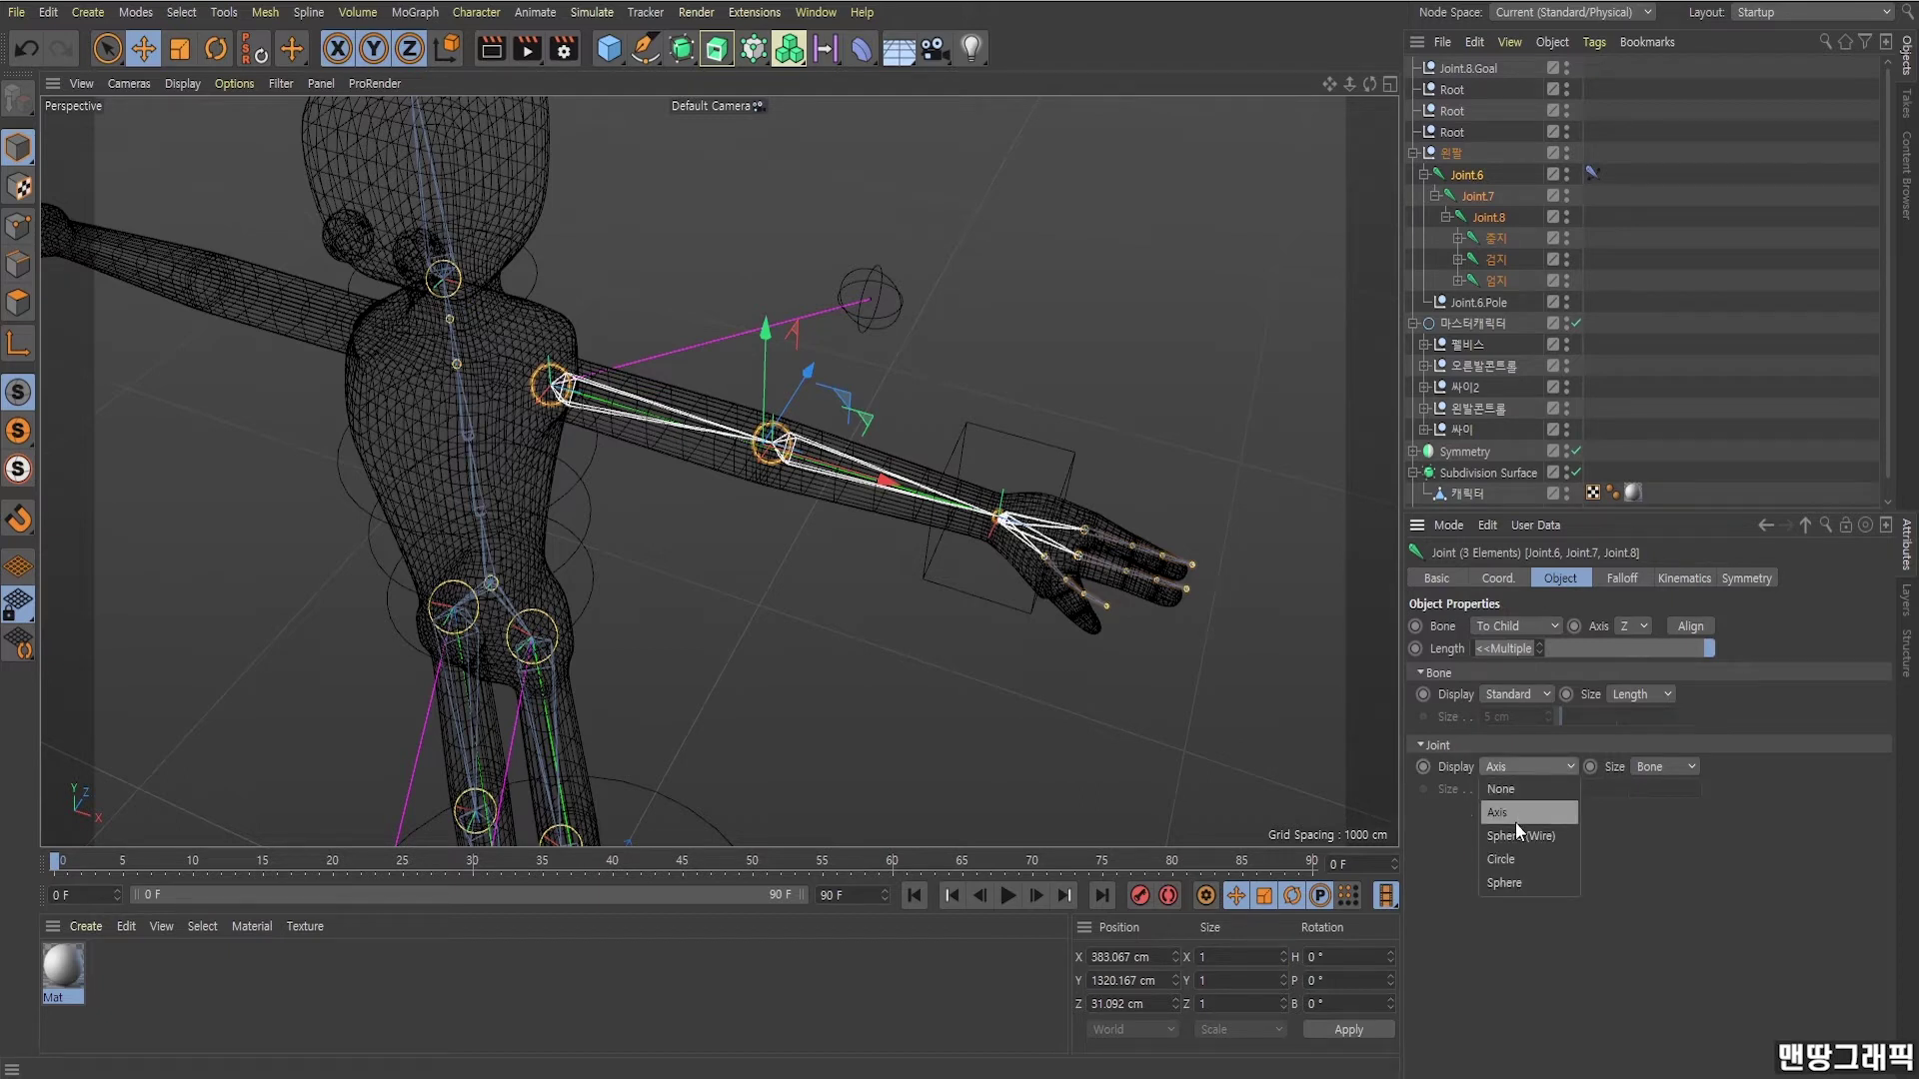
pyautogui.click(1513, 836)
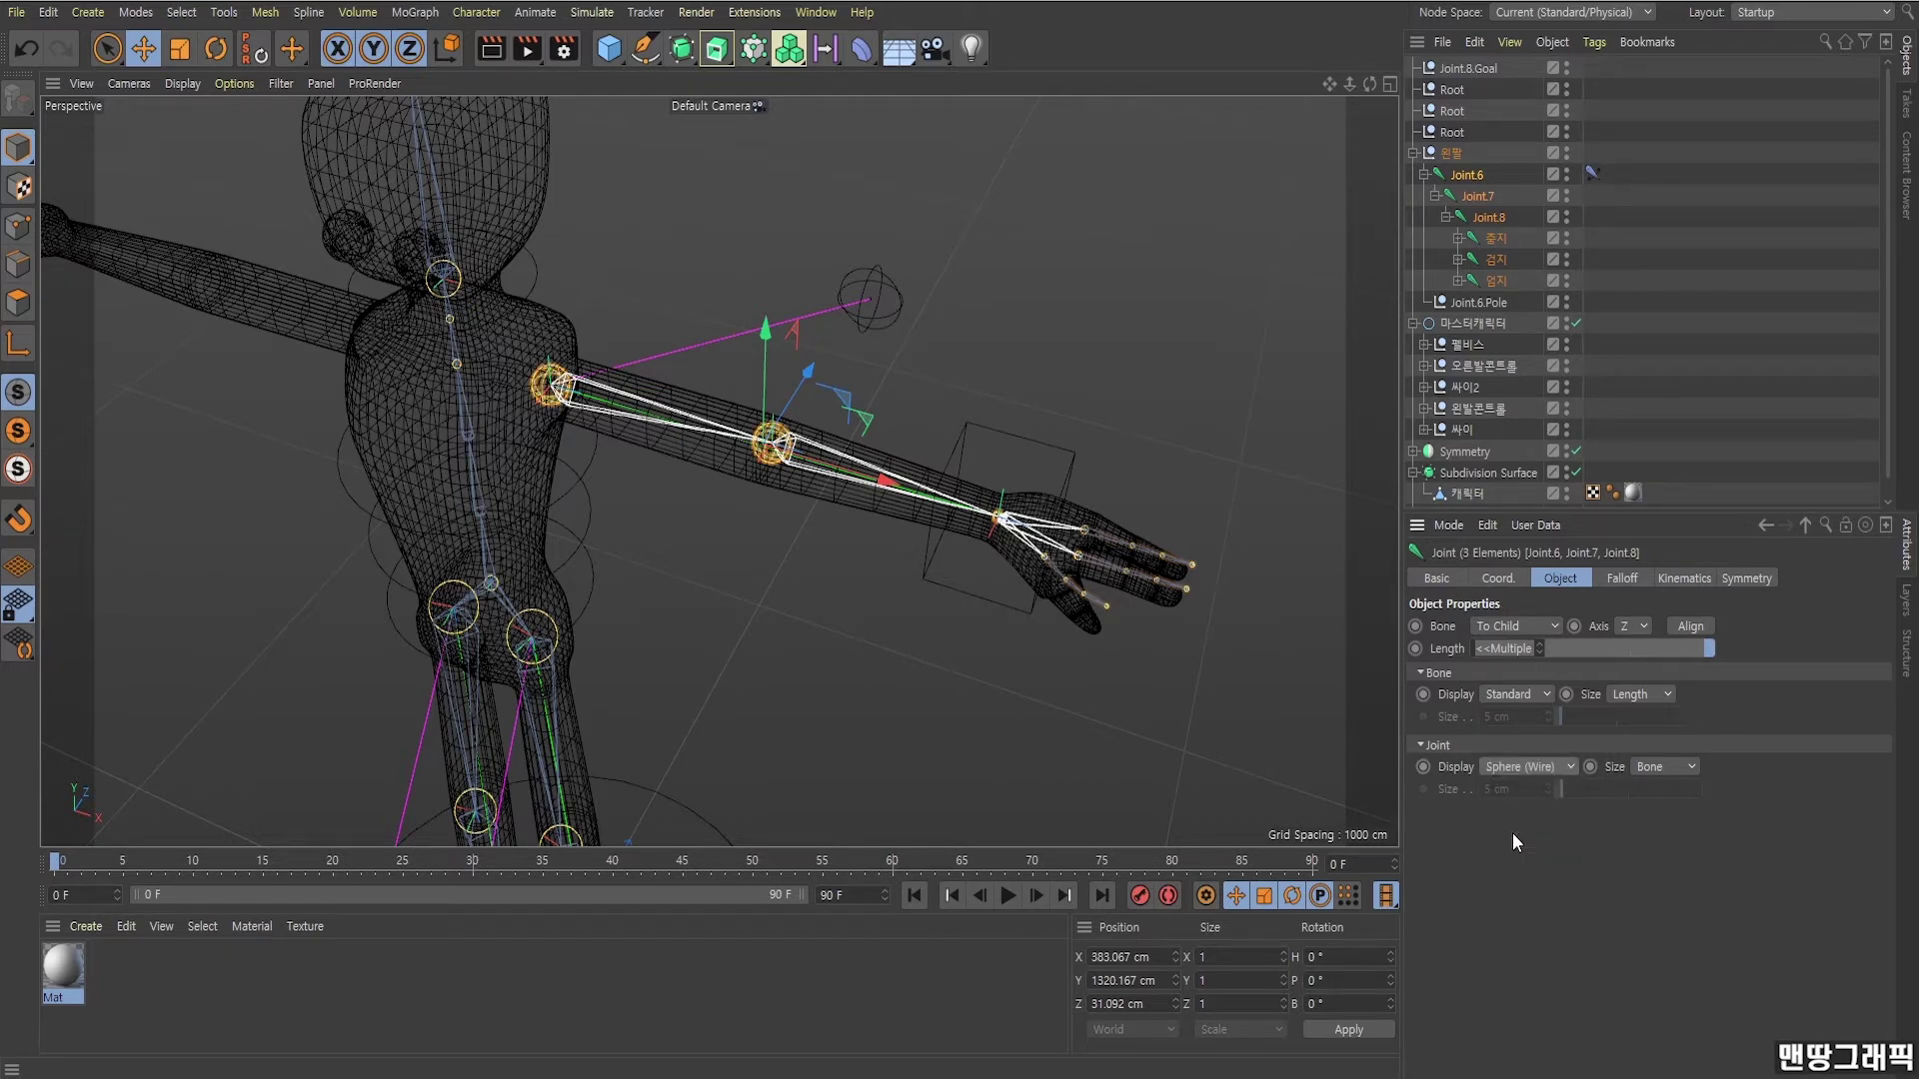
pyautogui.click(1651, 772)
pyautogui.moveTo(1562, 790)
pyautogui.mouseDown()
pyautogui.moveTo(1639, 792)
pyautogui.moveTo(1613, 808)
pyautogui.mouseUp()
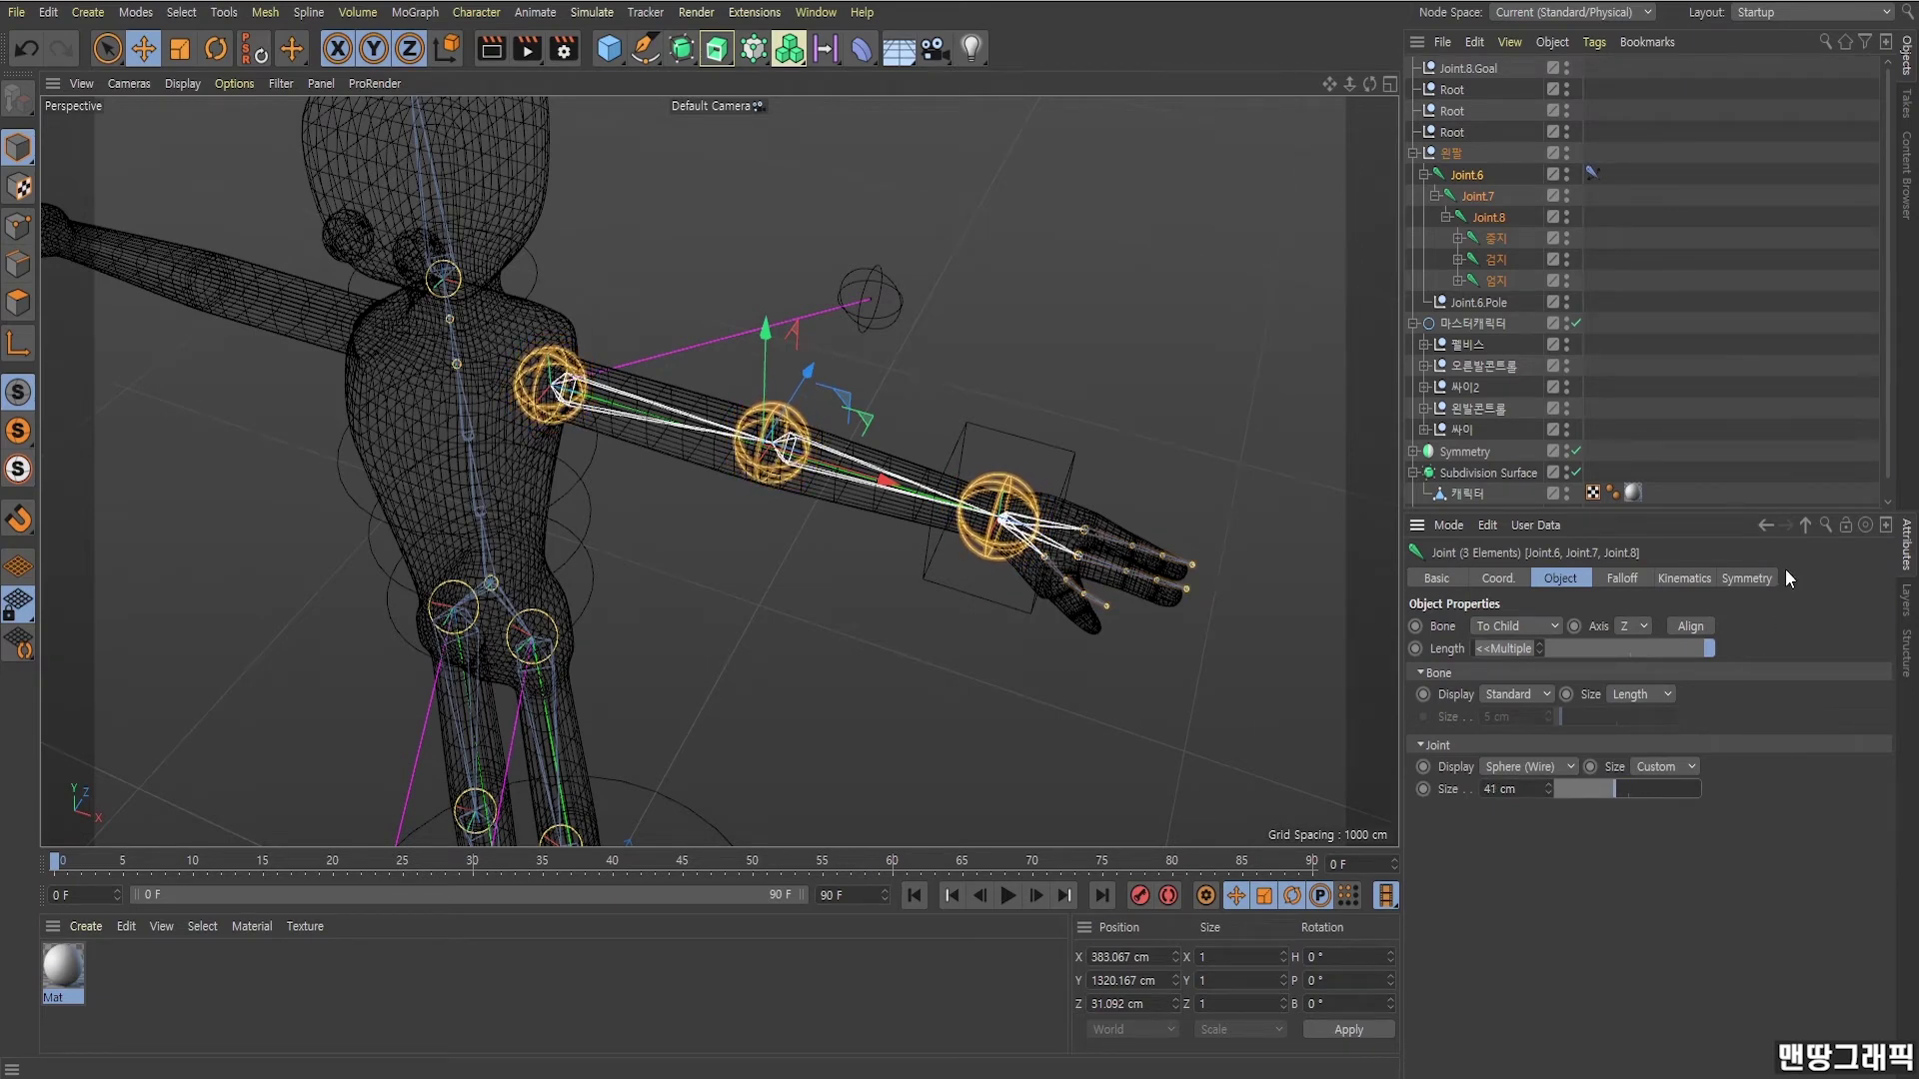
pyautogui.click(1670, 286)
# Enlarge Joint.6's wire sphere to 74 cm and Joint.7's to 53 cm.
pyautogui.click(1454, 153)
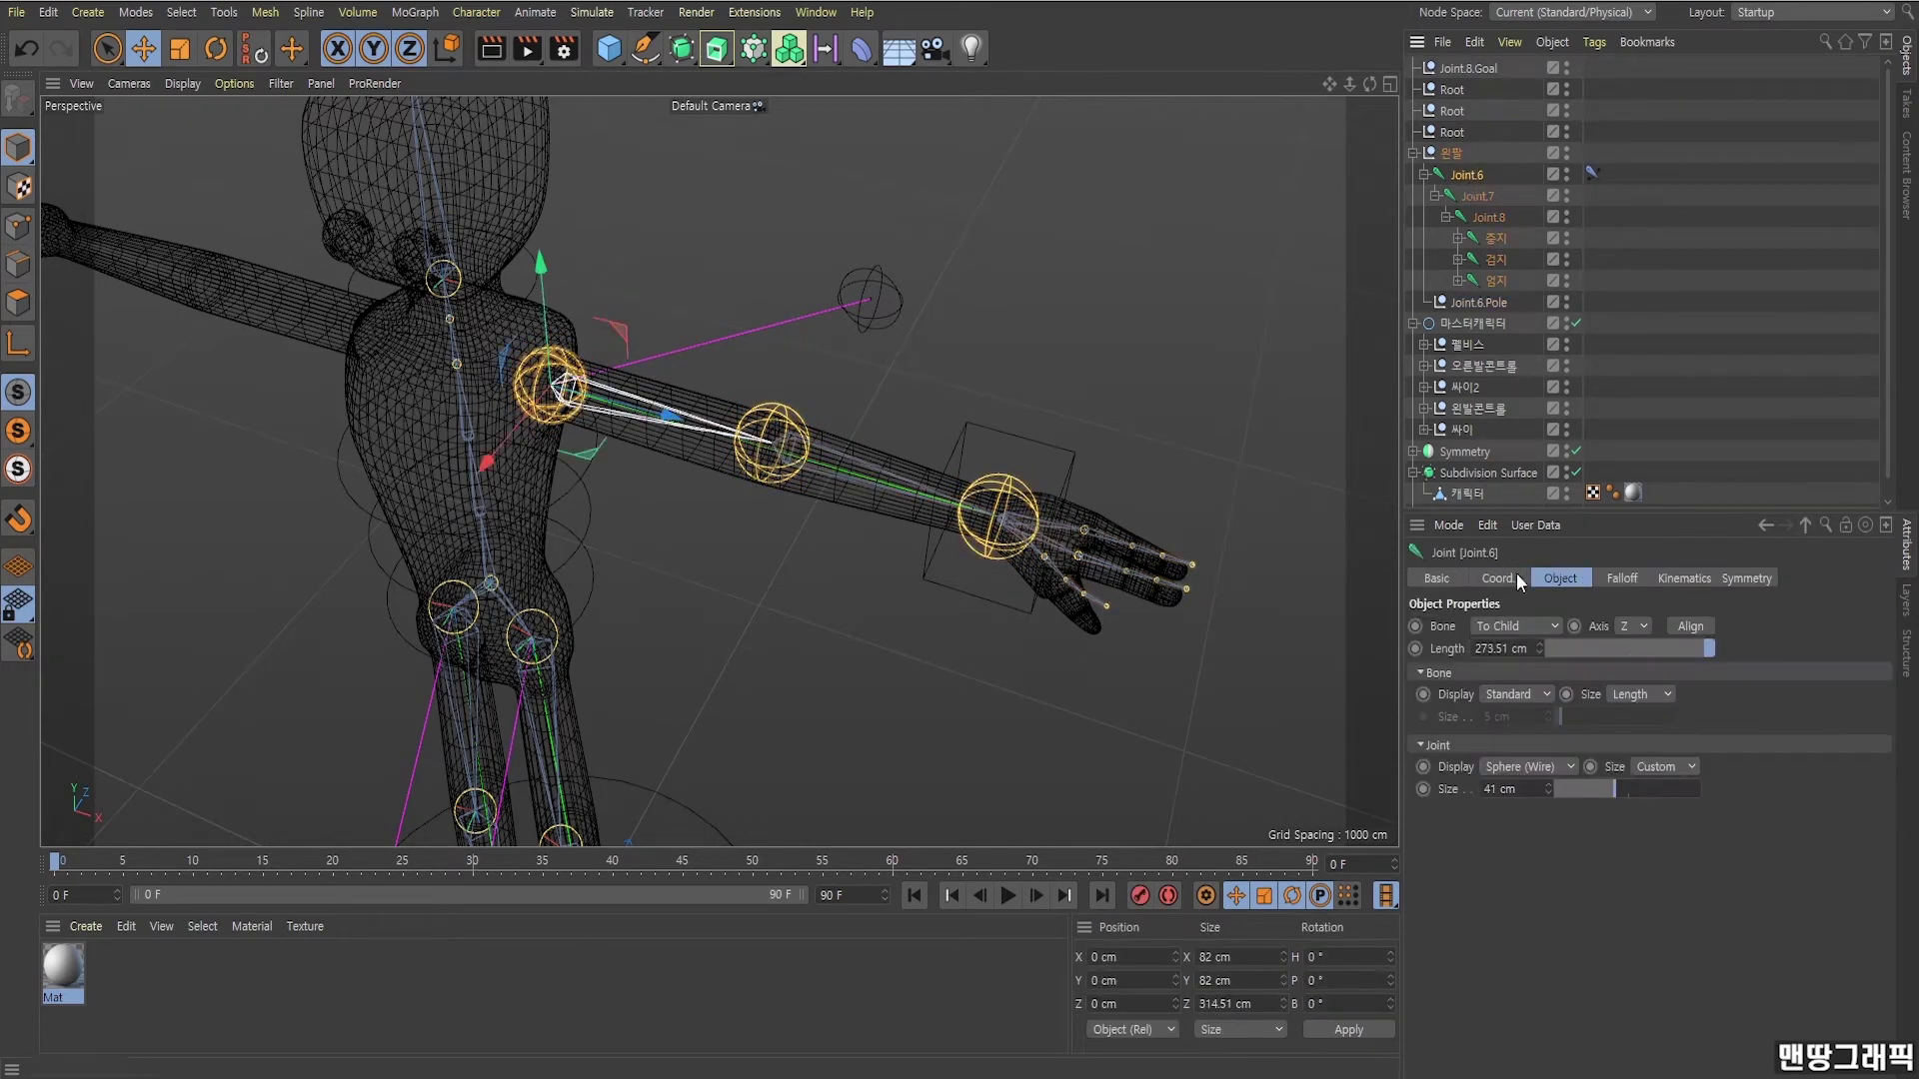
pyautogui.moveTo(1617, 778); pyautogui.dragTo(1664, 799)
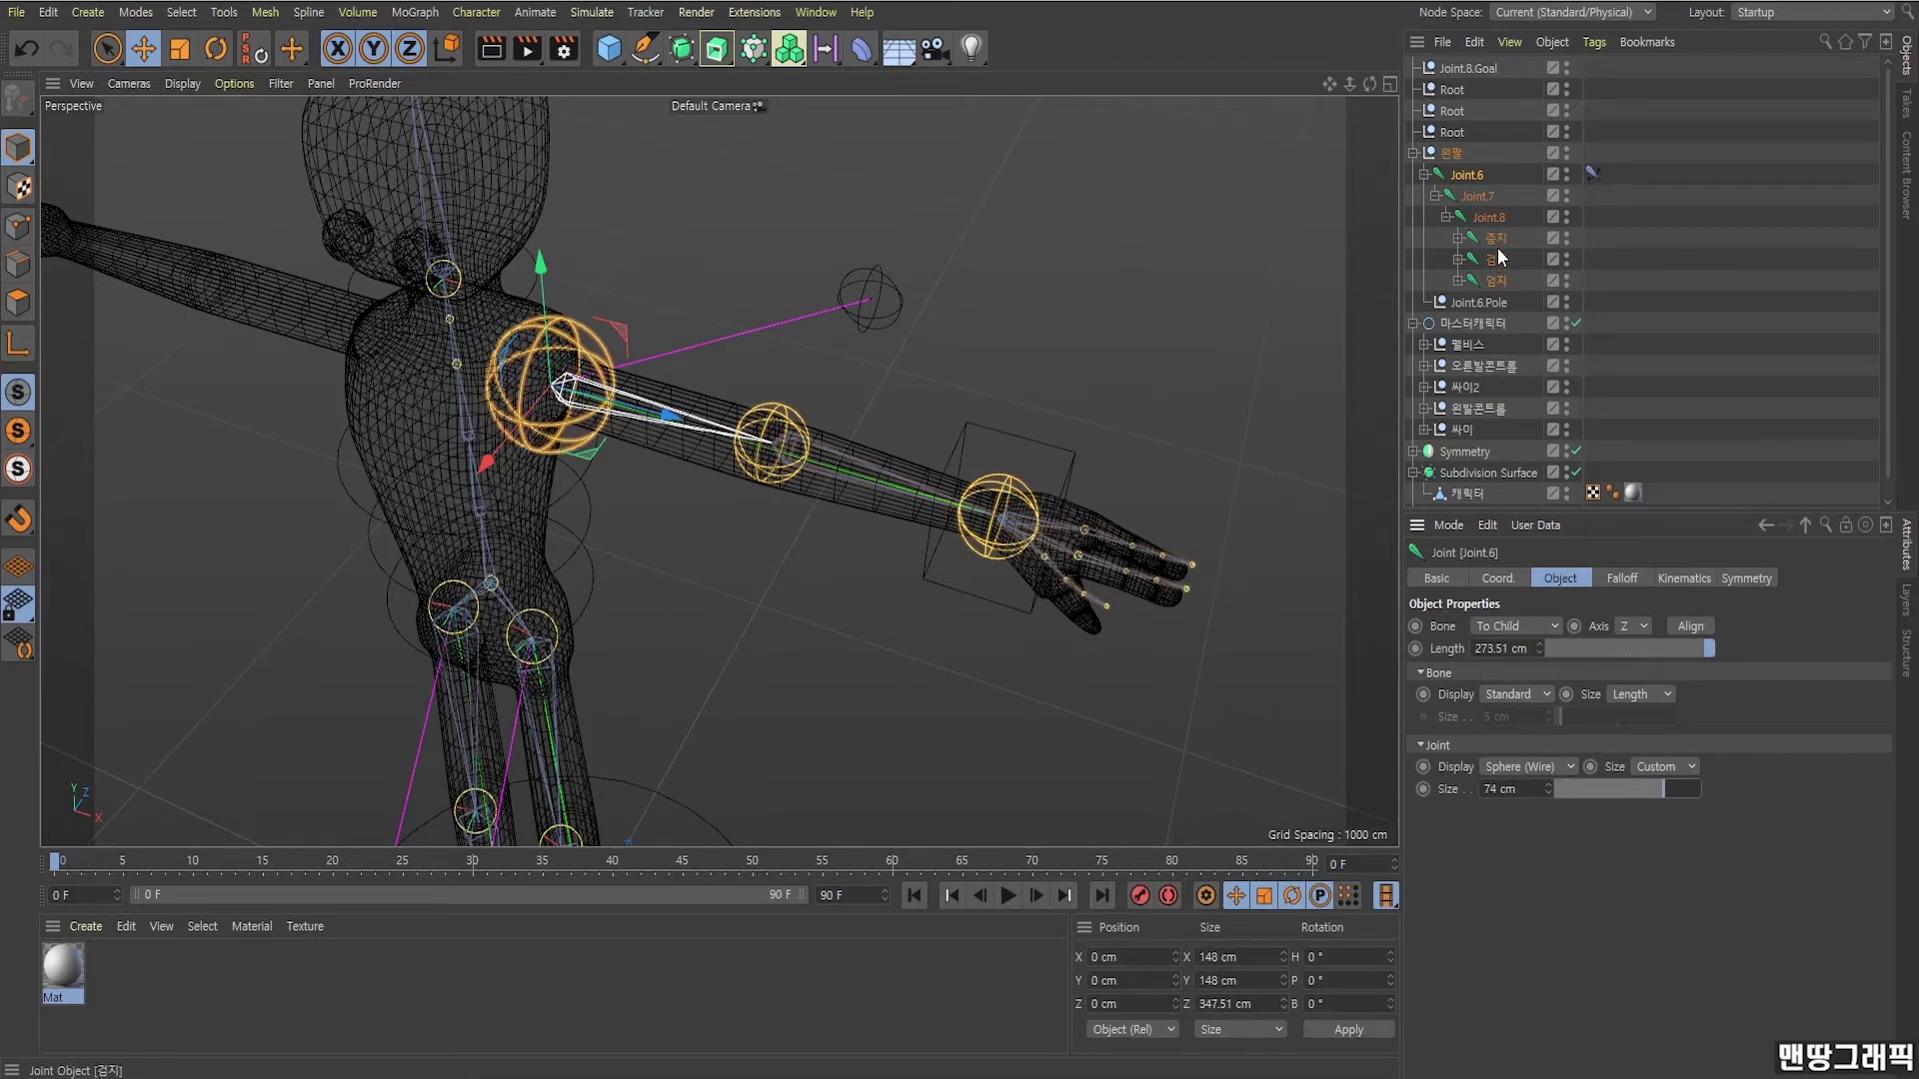
pyautogui.click(1478, 197)
pyautogui.moveTo(1615, 790); pyautogui.dragTo(1633, 794)
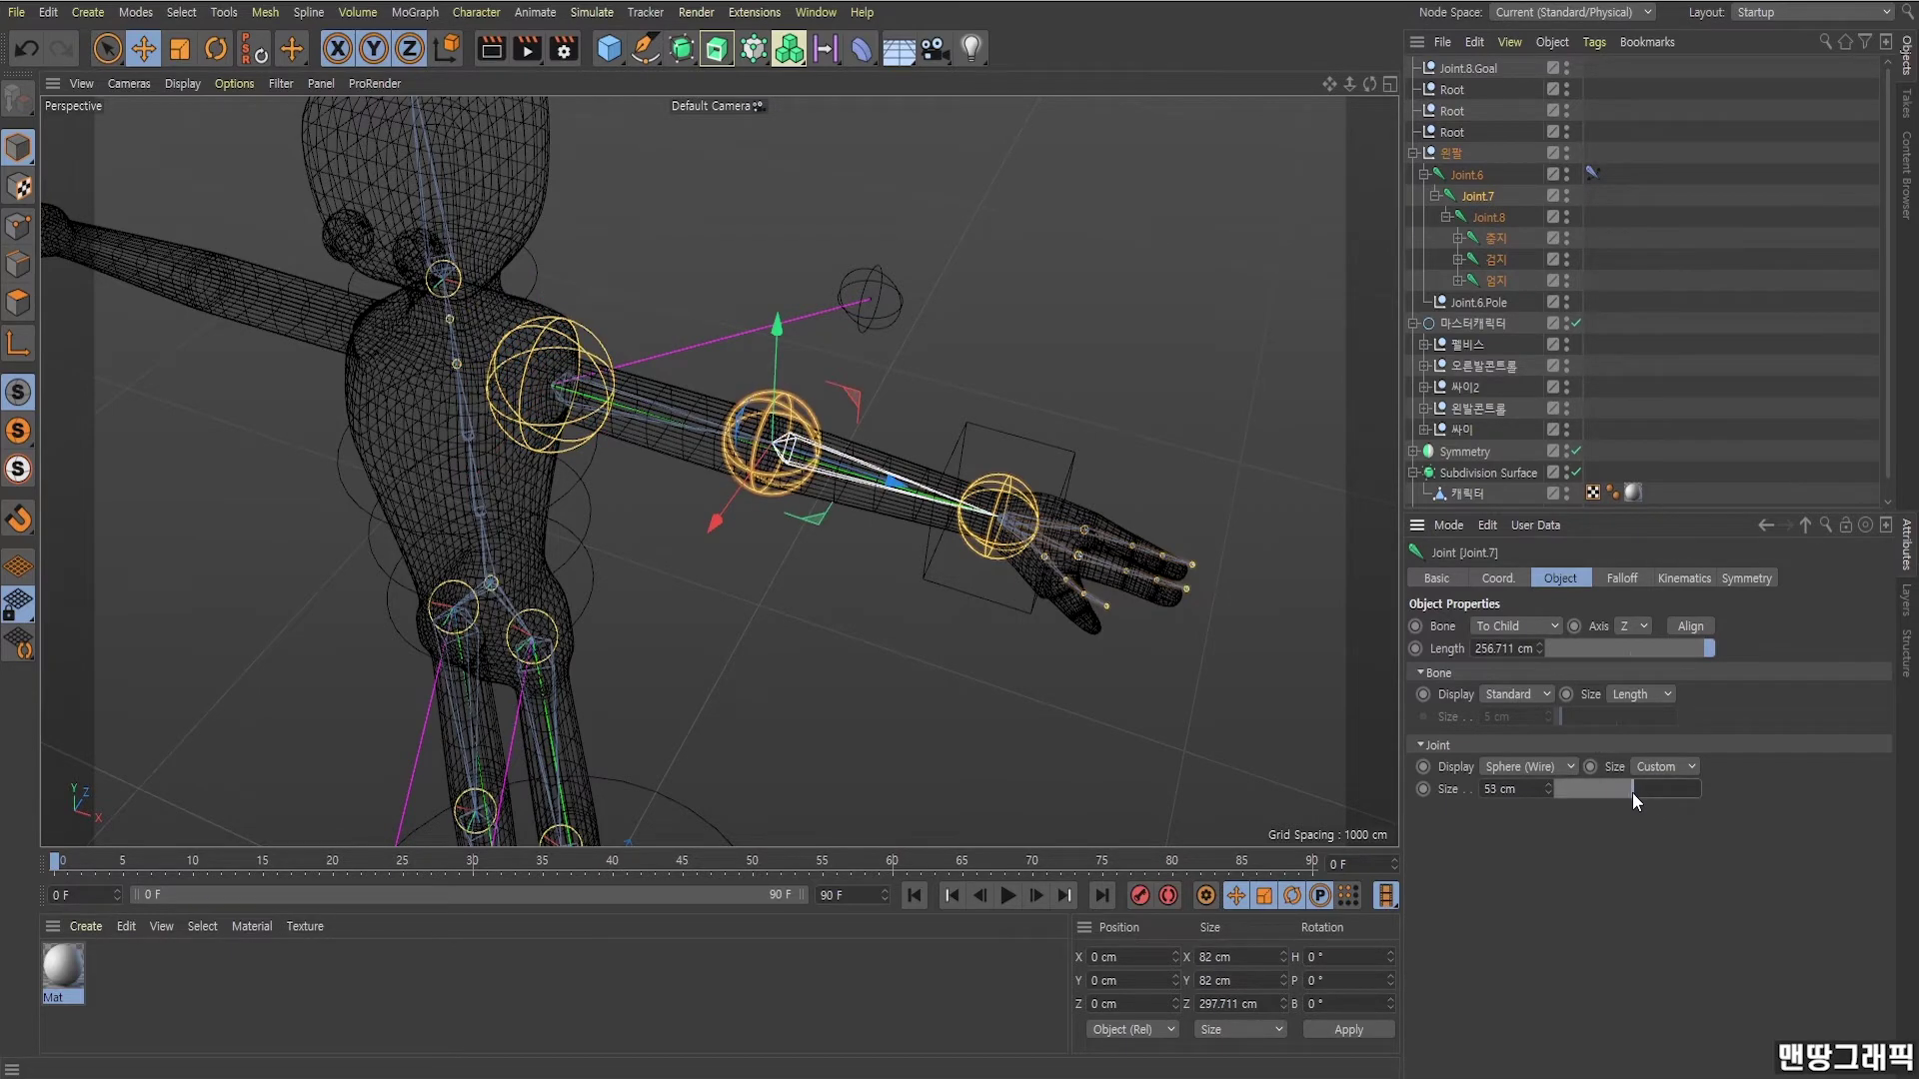
pyautogui.moveTo(978, 557)
pyautogui.keyDown('alt'); pyautogui.mouseDown()
pyautogui.moveTo(1015, 434)
pyautogui.moveTo(942, 531)
pyautogui.mouseUp(); pyautogui.keyUp('alt')
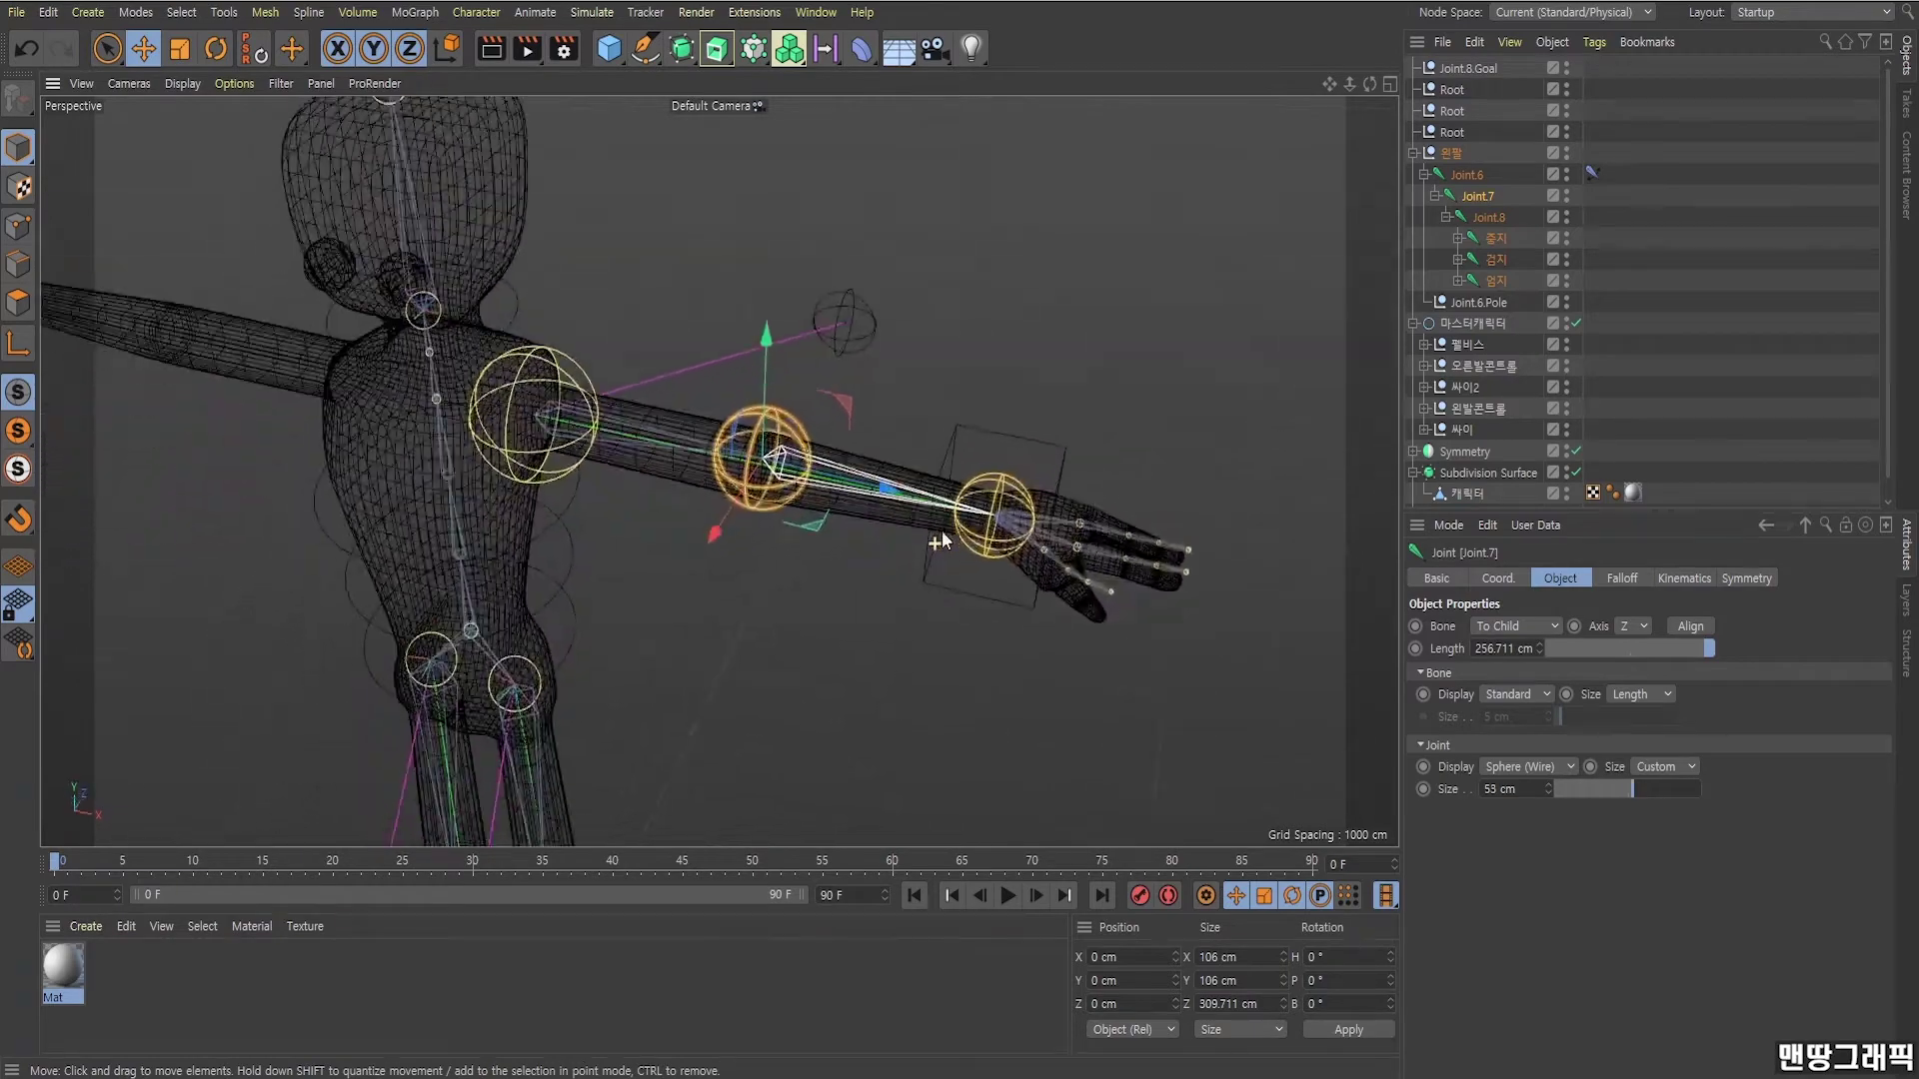
pyautogui.click(981, 320)
pyautogui.keyDown('alt'); pyautogui.moveTo(981, 319); pyautogui.dragTo(837, 507); pyautogui.keyUp('alt')
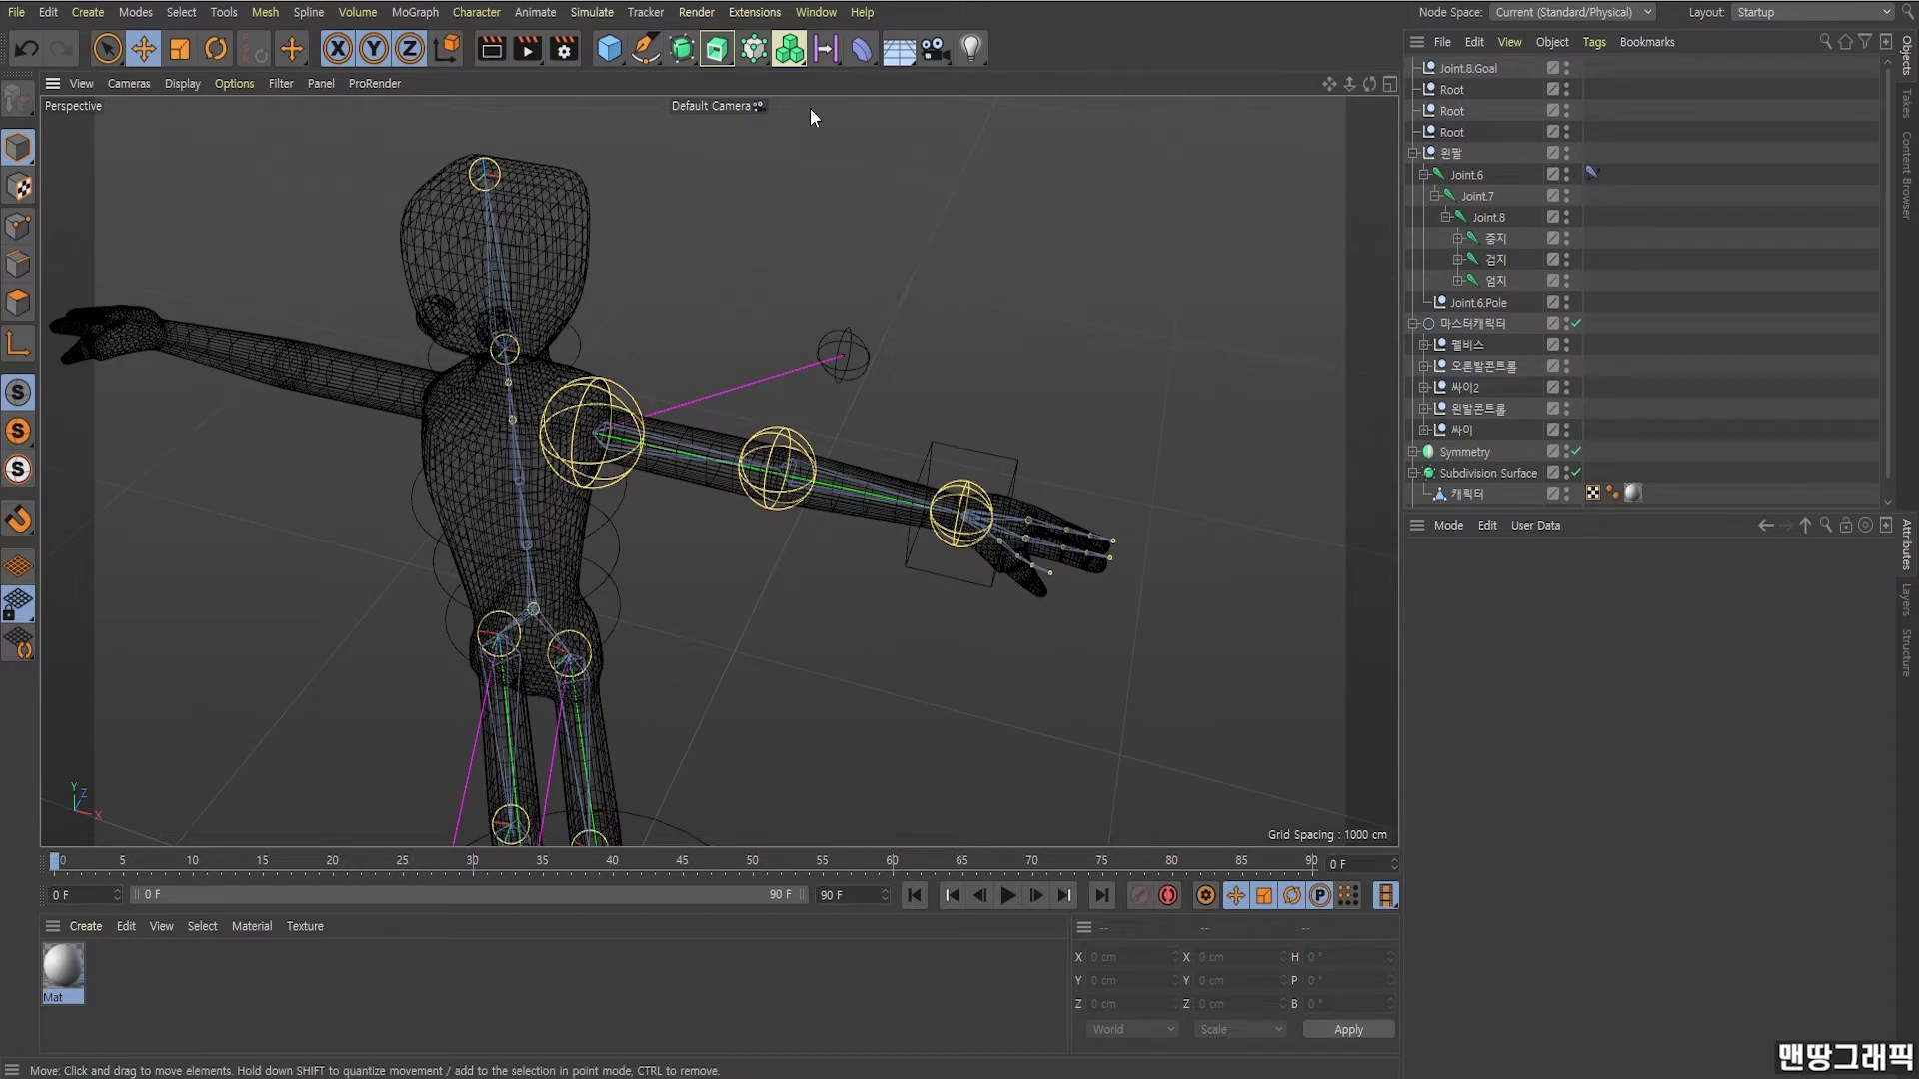
# Rename Joint.8.Goal to 왼팔콘트롤러, fixing a missing character on a second pass.
pyautogui.click(1471, 70)
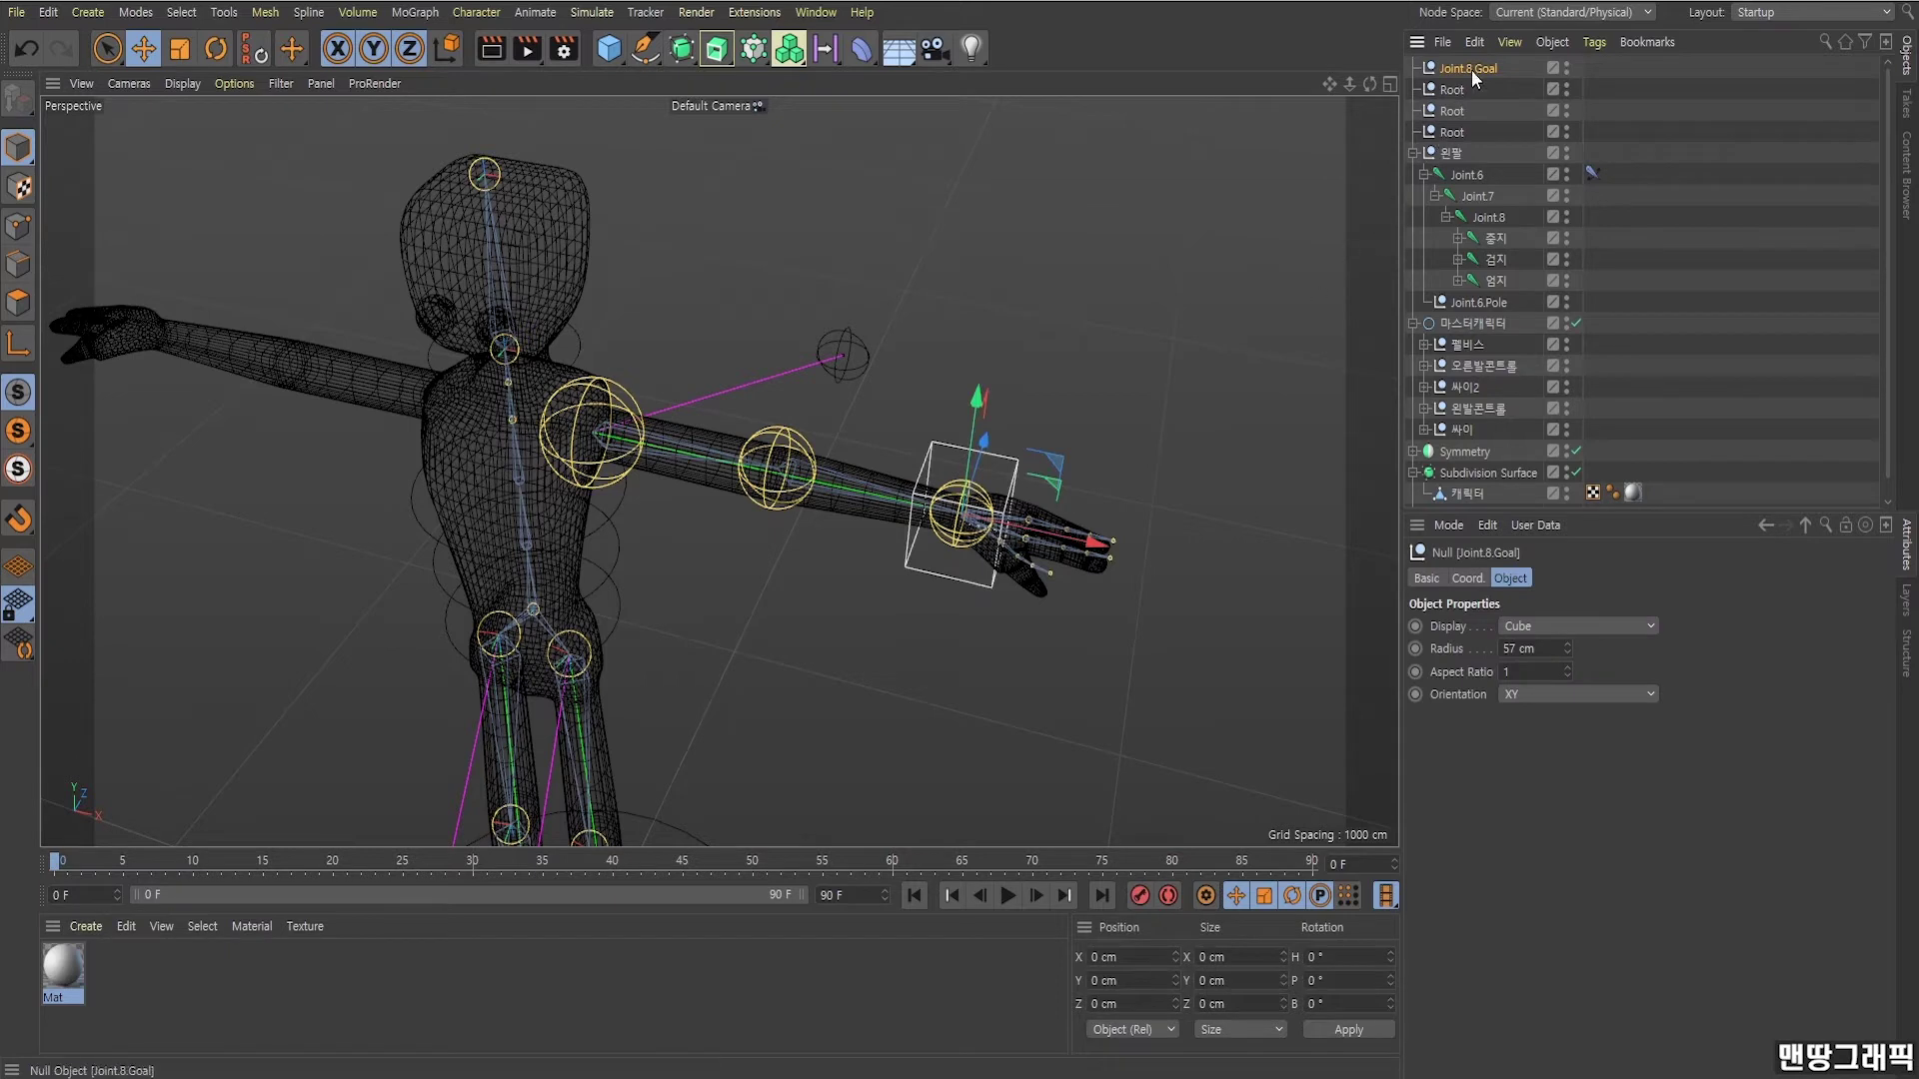
pyautogui.doubleClick(1481, 68)
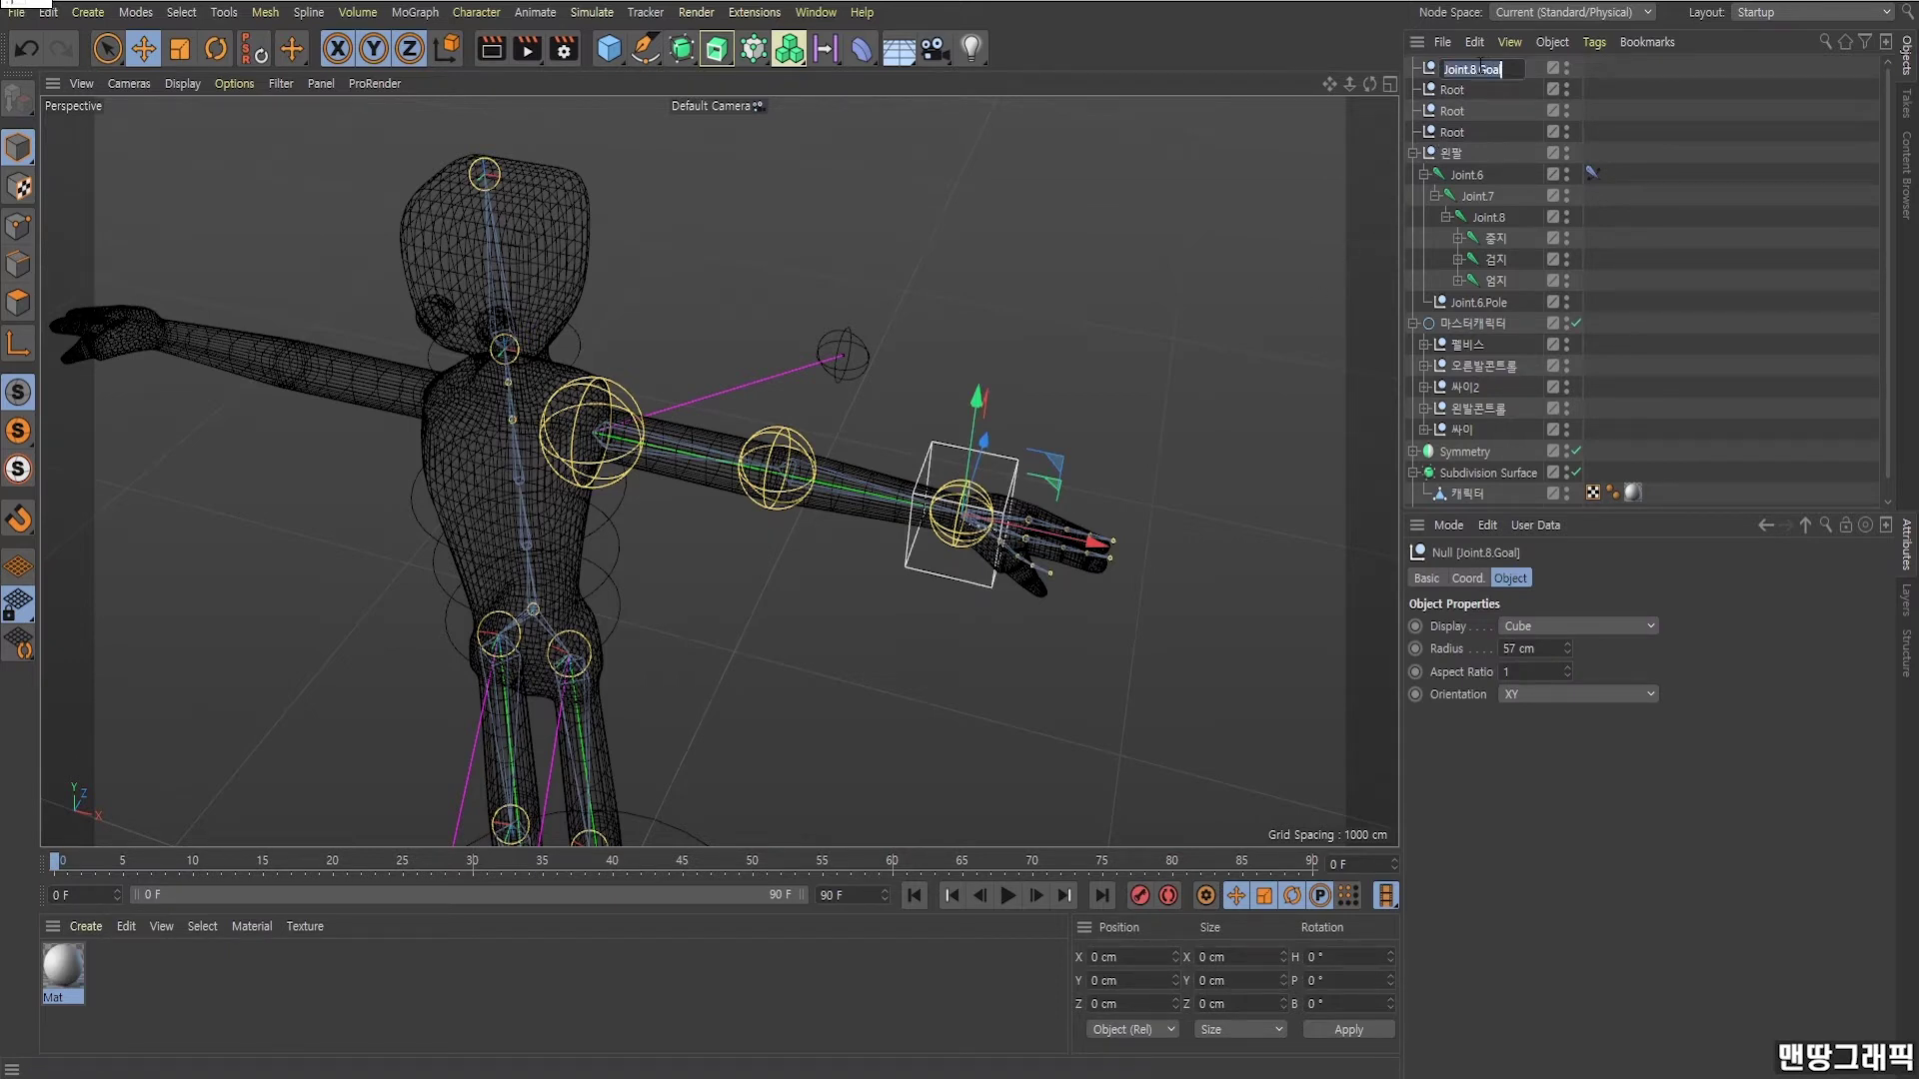
pyautogui.write('엄')
pyautogui.write('롤')
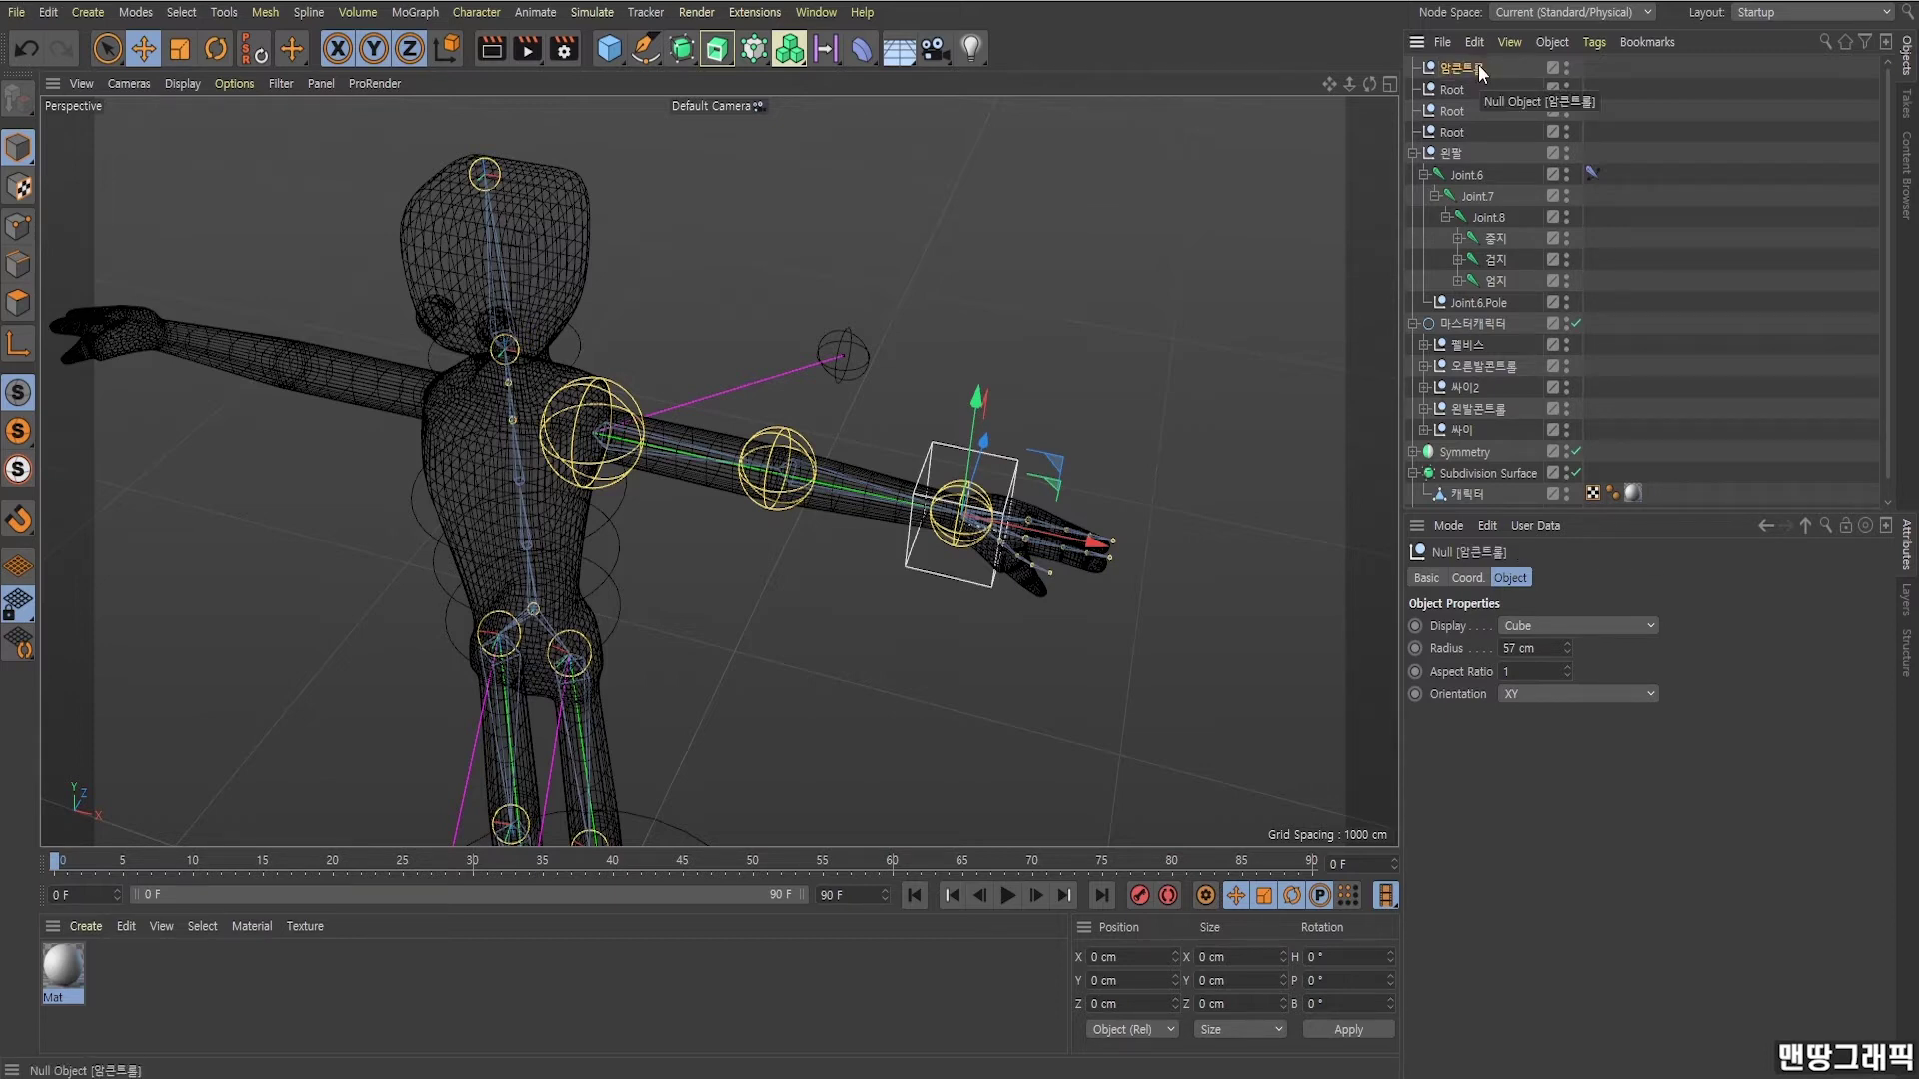
pyautogui.write('왼팔')
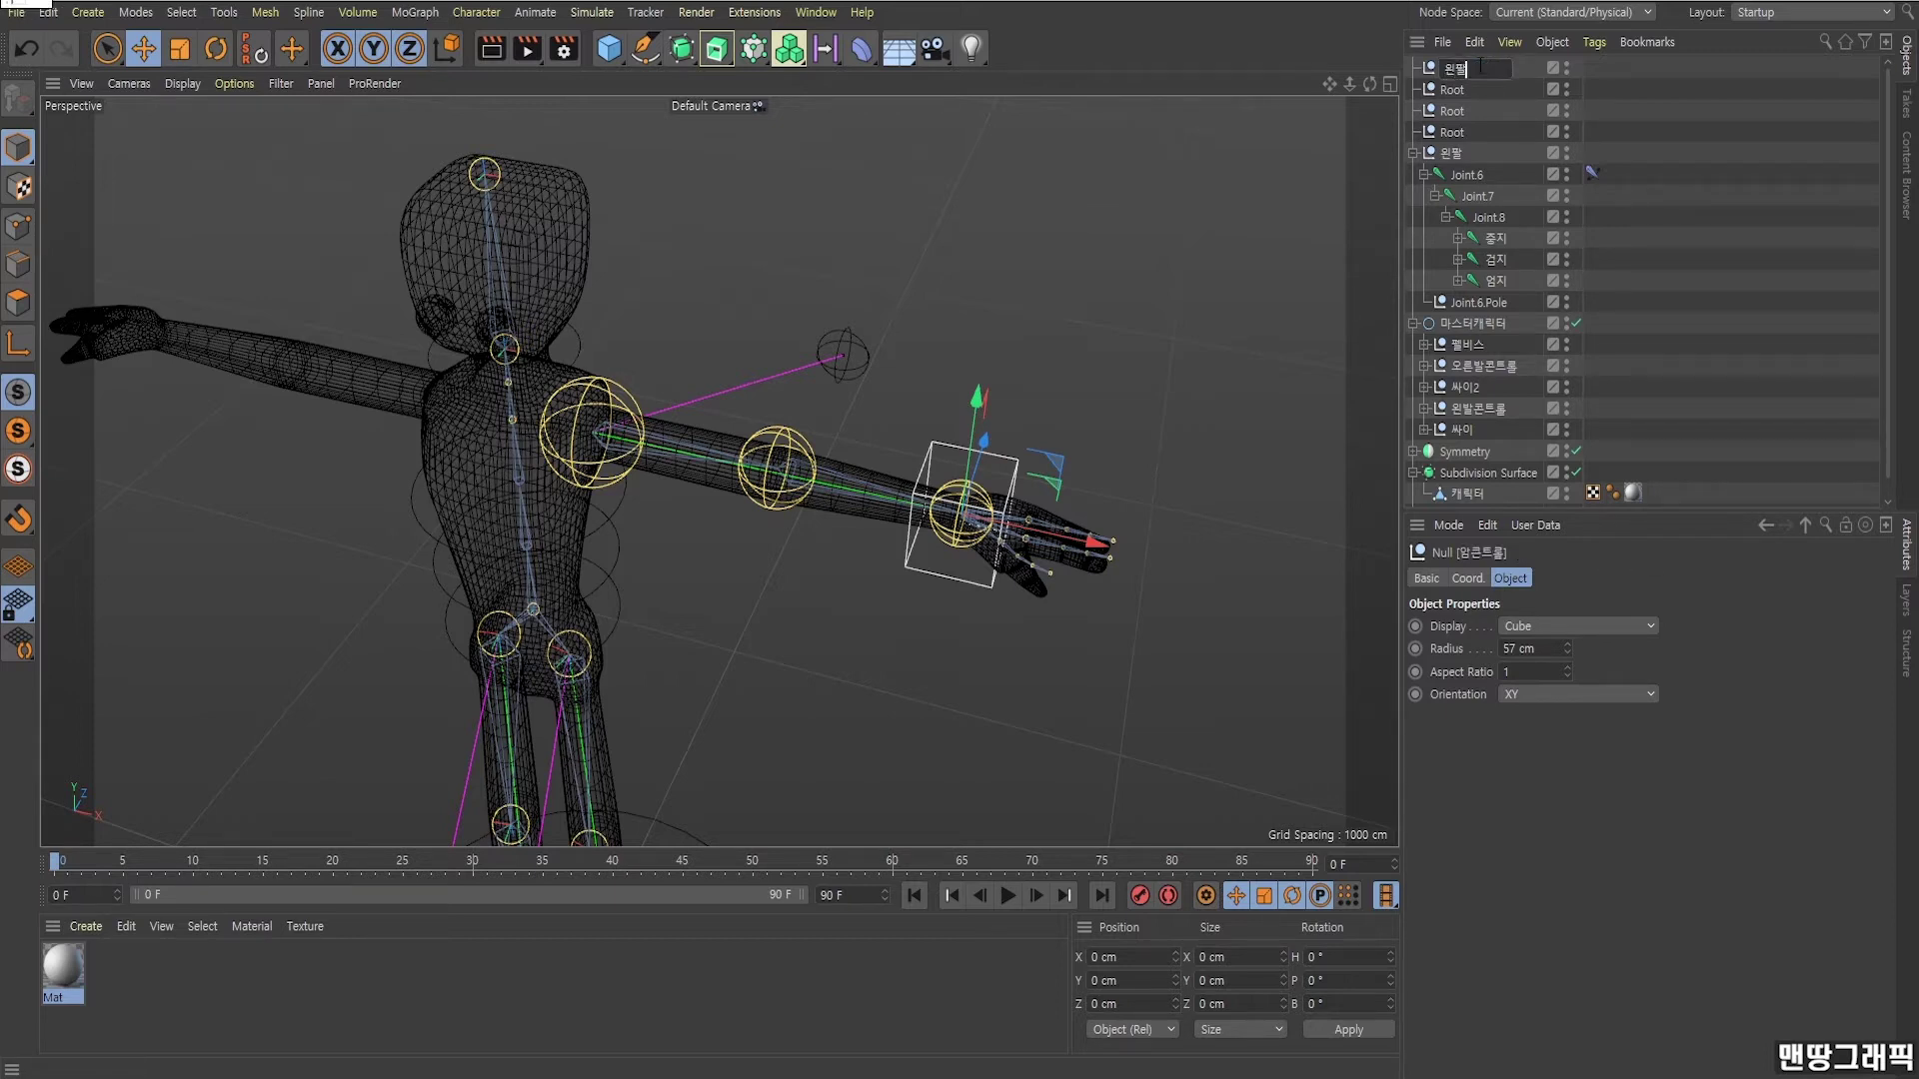
pyautogui.write('콘트롤러')
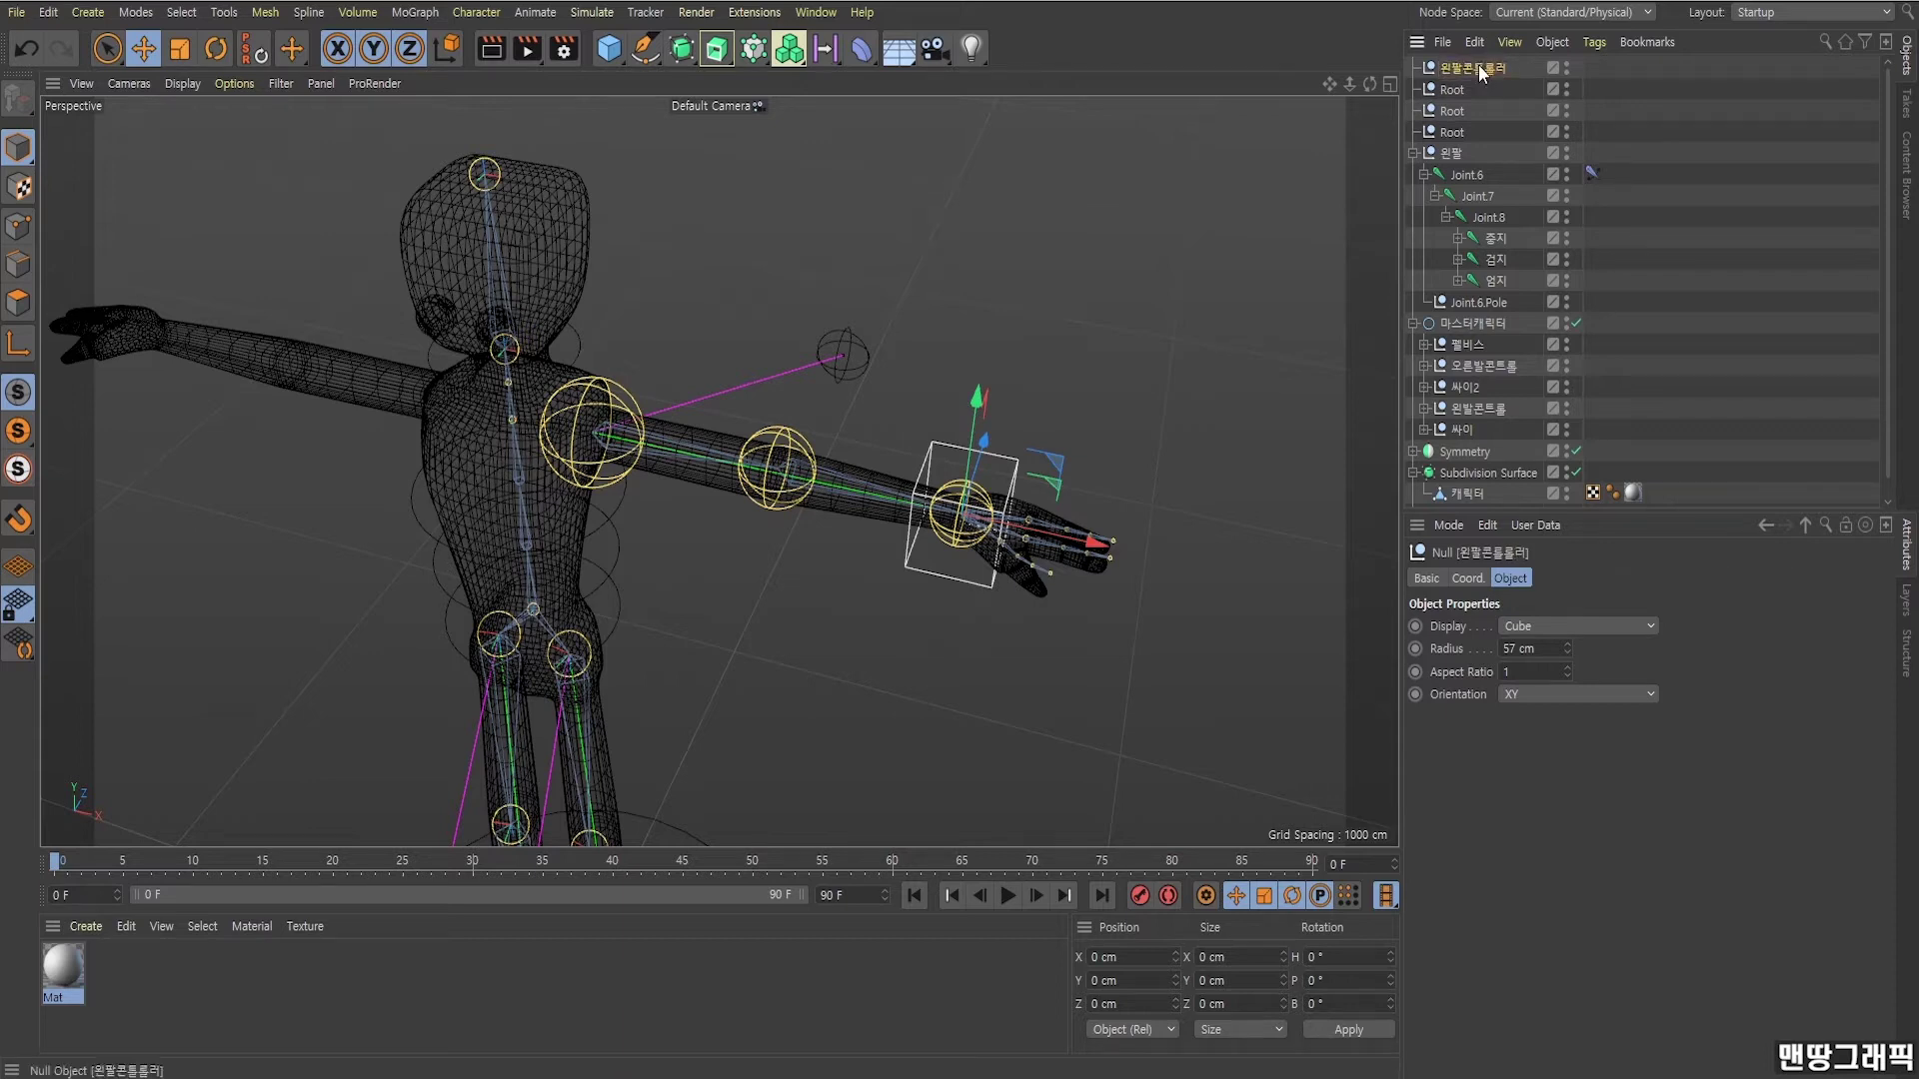
pyautogui.press('Return')
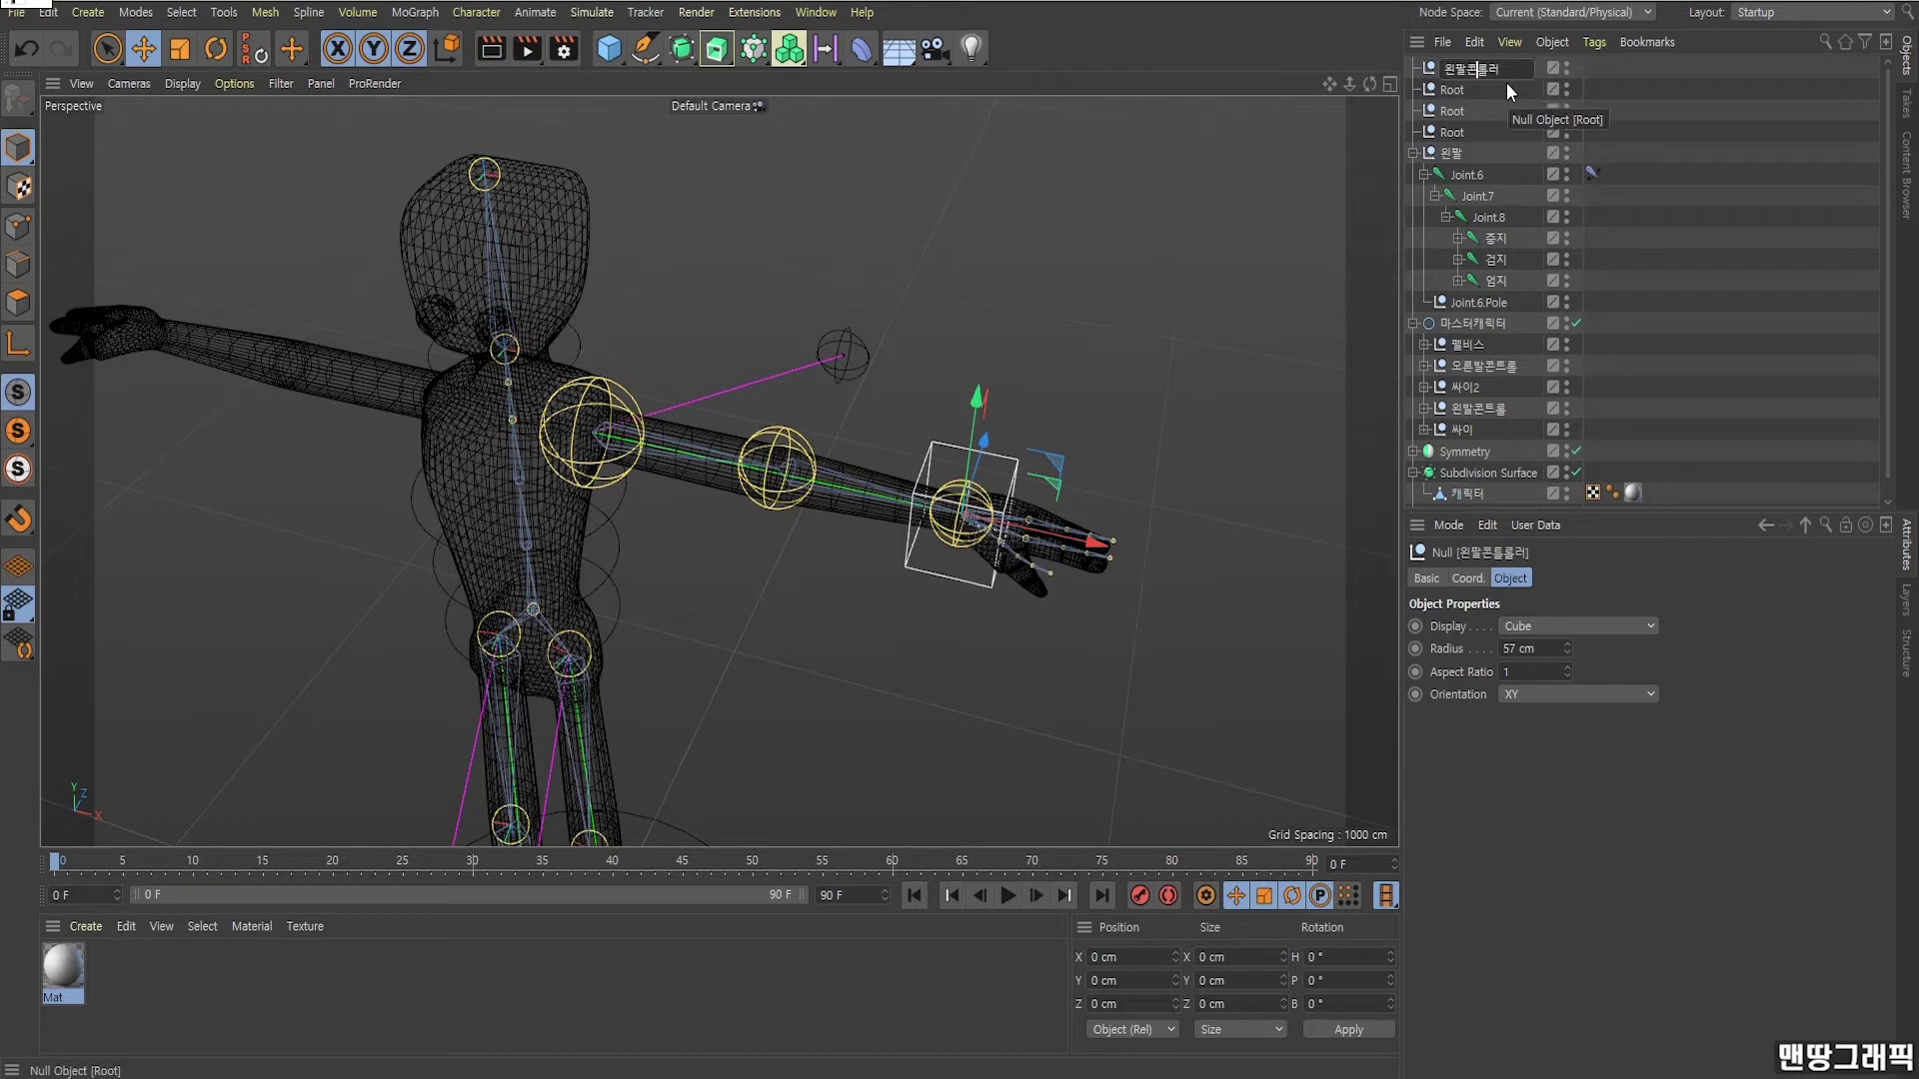
pyautogui.press('Return')
pyautogui.doubleClick(1484, 64)
pyautogui.write('트')
pyautogui.press('Return')
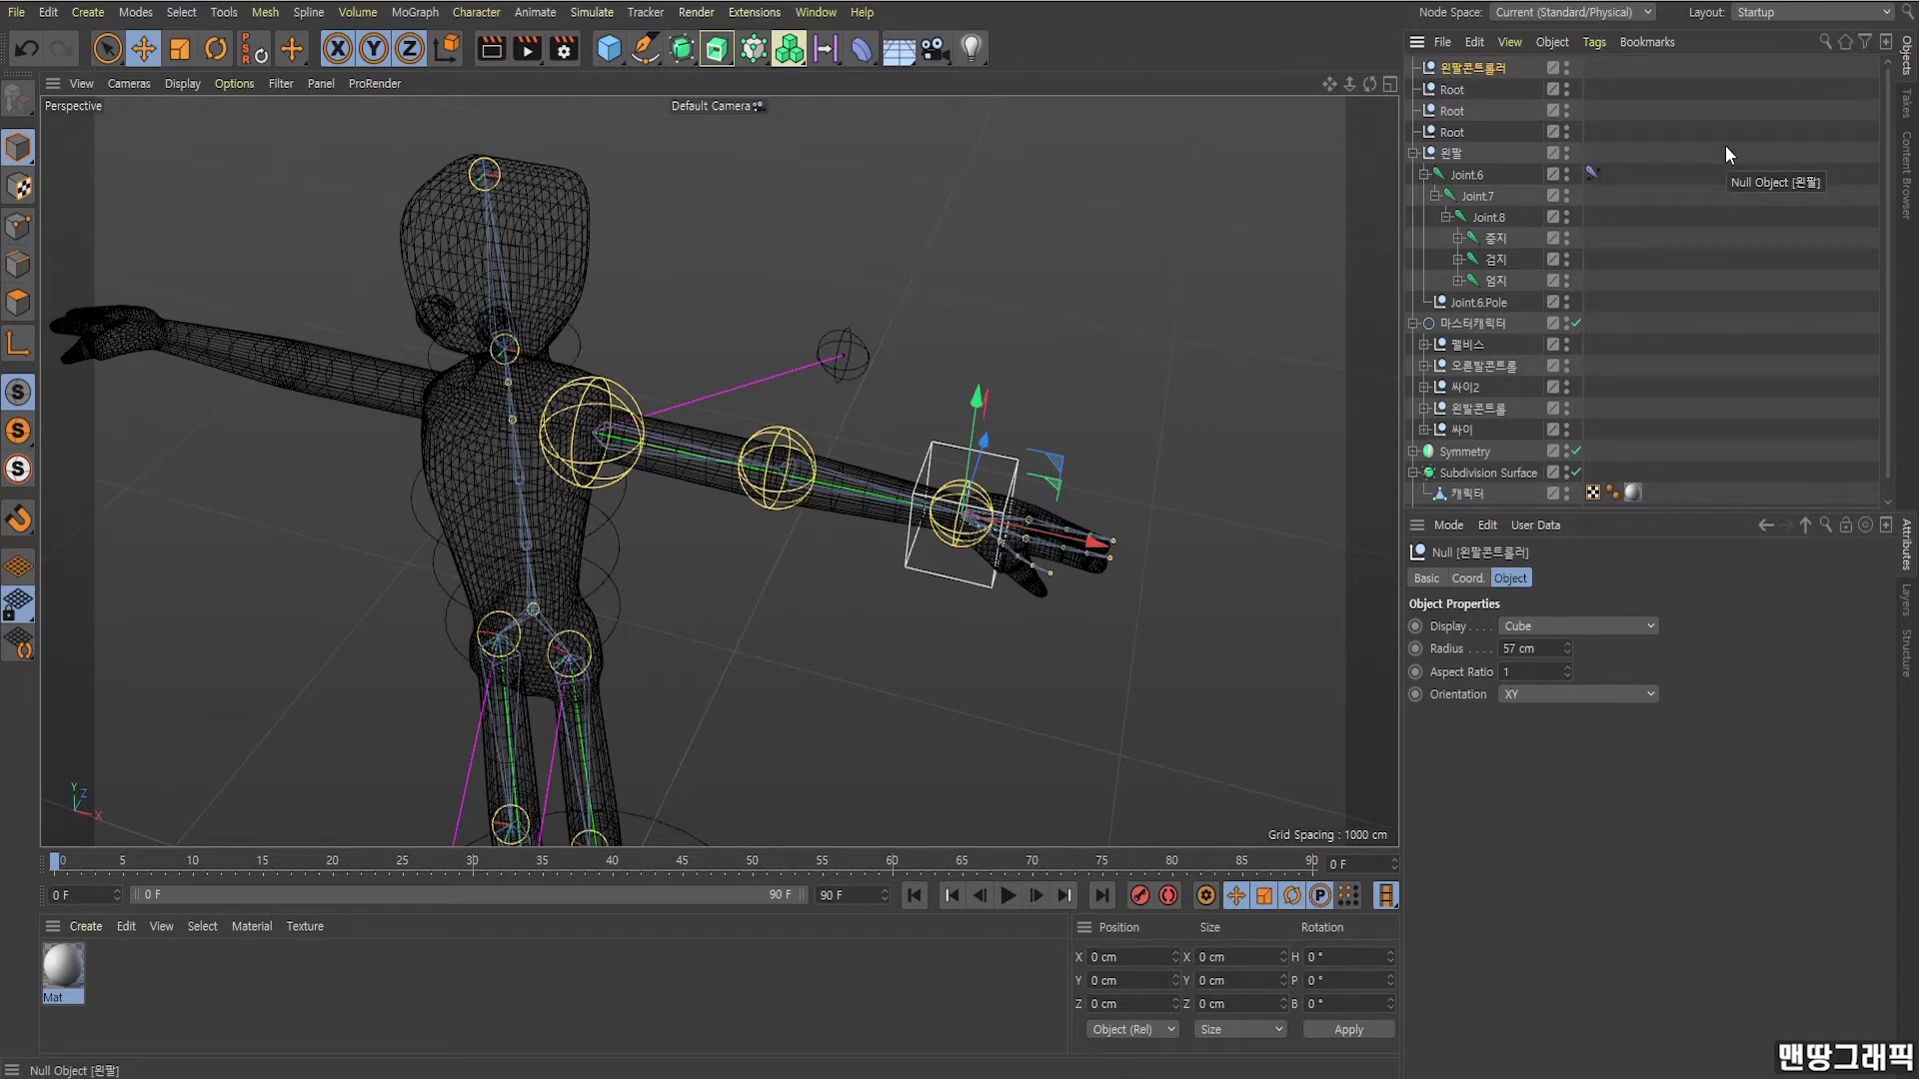
pyautogui.keyDown('alt'); pyautogui.moveTo(1109, 455); pyautogui.dragTo(1067, 460); pyautogui.keyUp('alt')
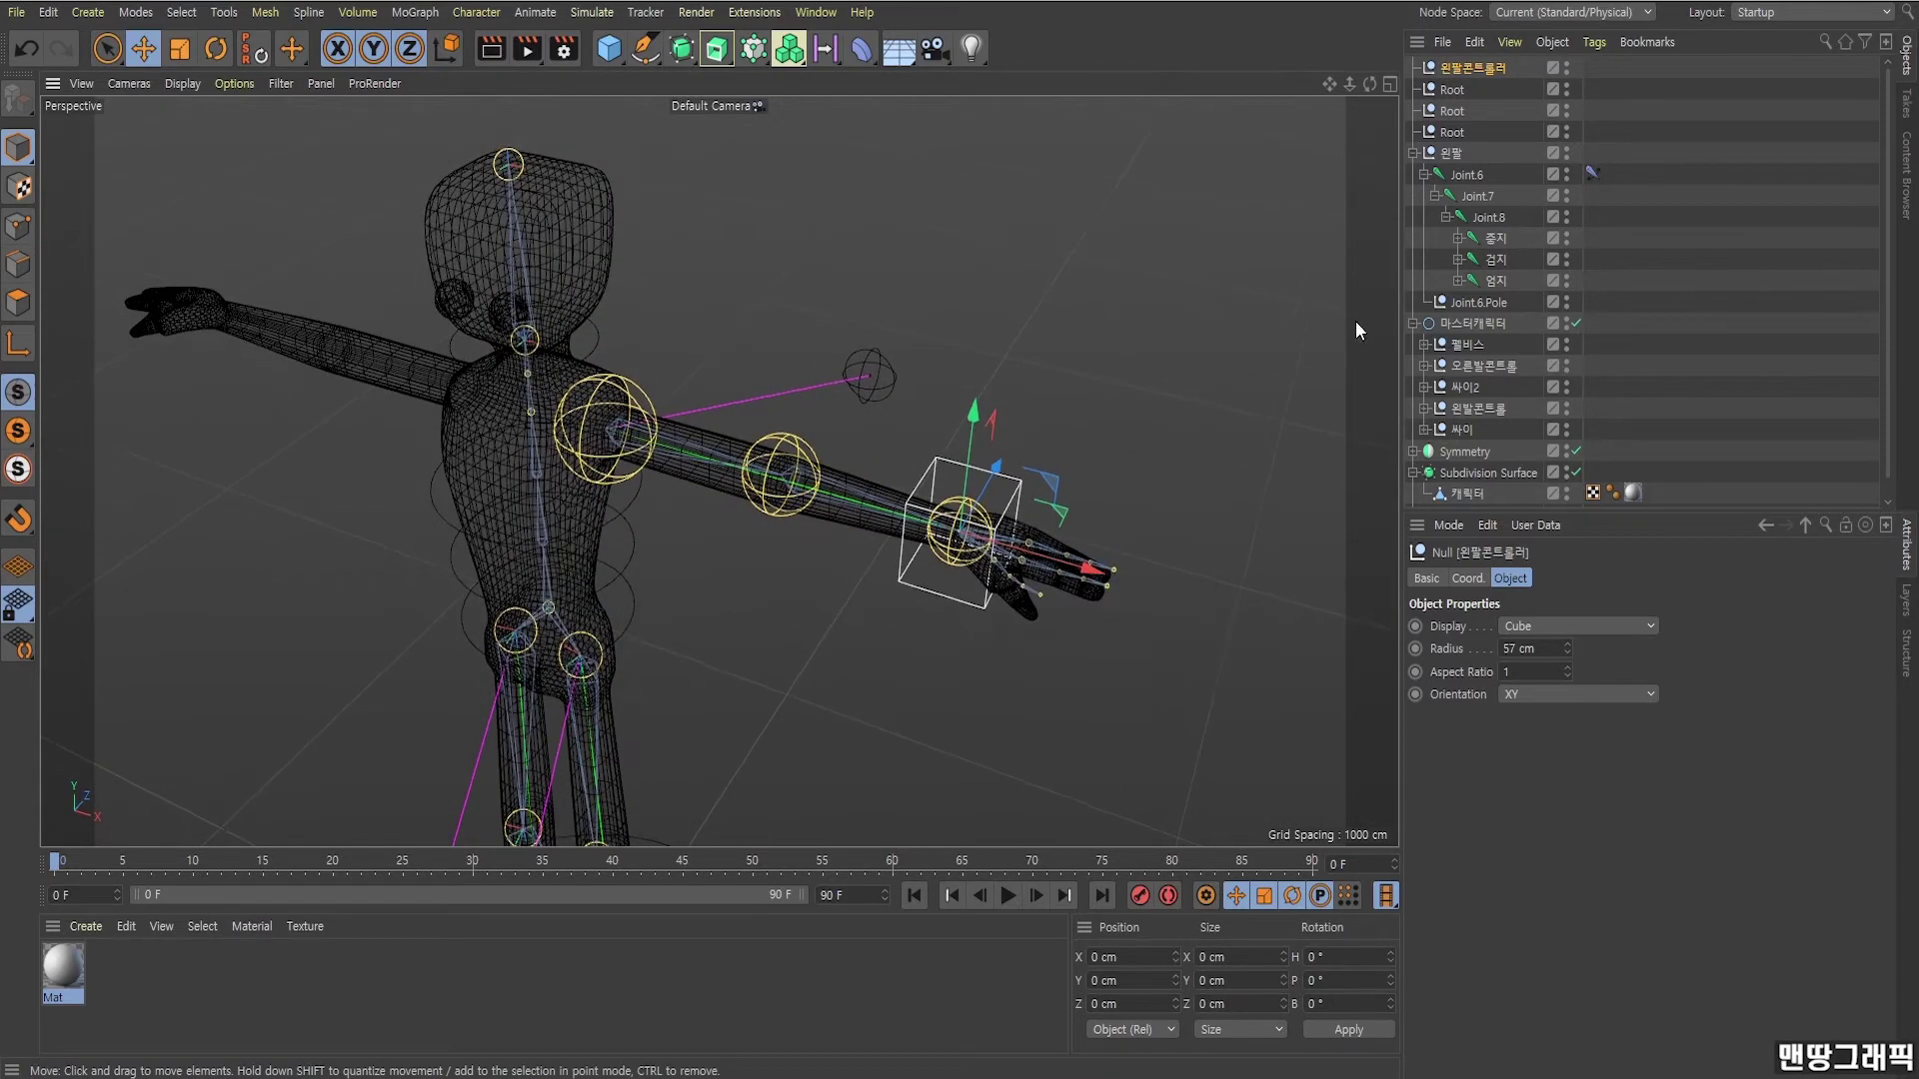
pyautogui.moveTo(1036, 513); pyautogui.dragTo(920, 495)
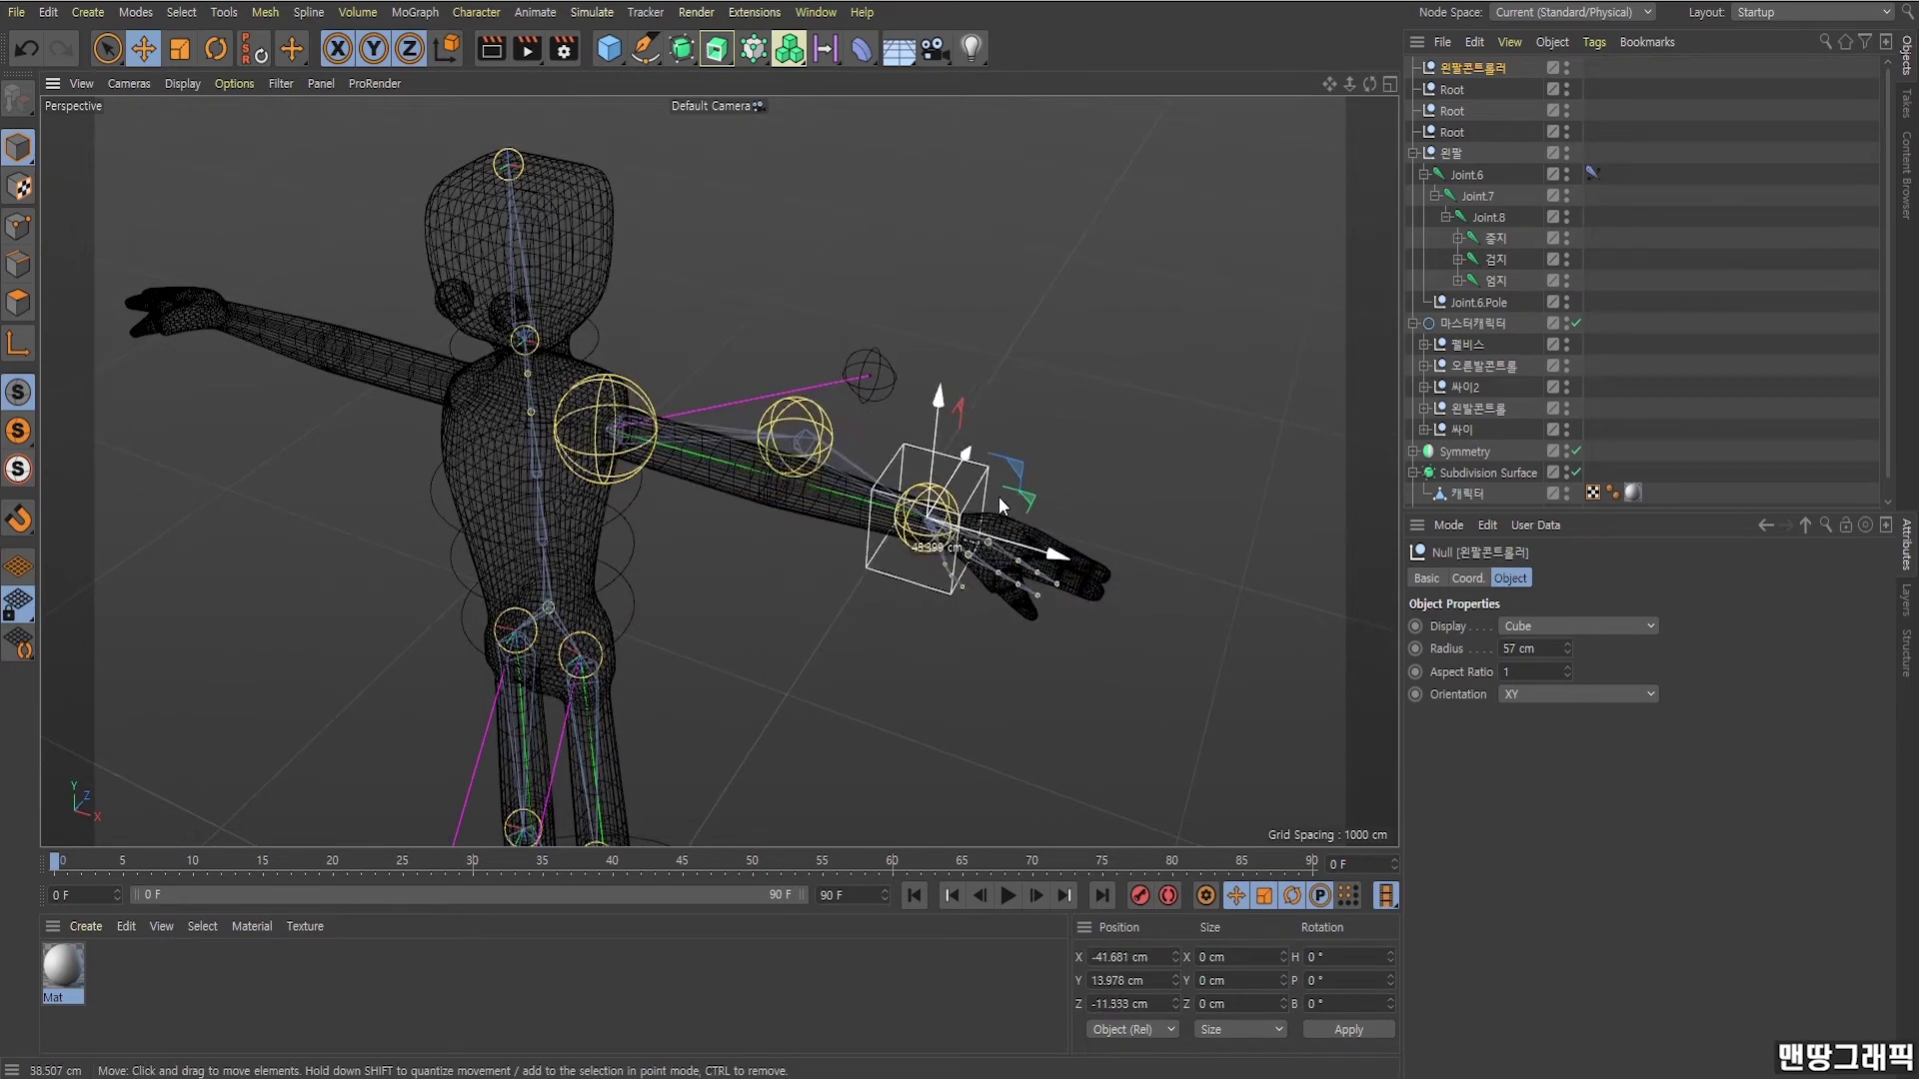
pyautogui.hotkey('ctrl', 'z')
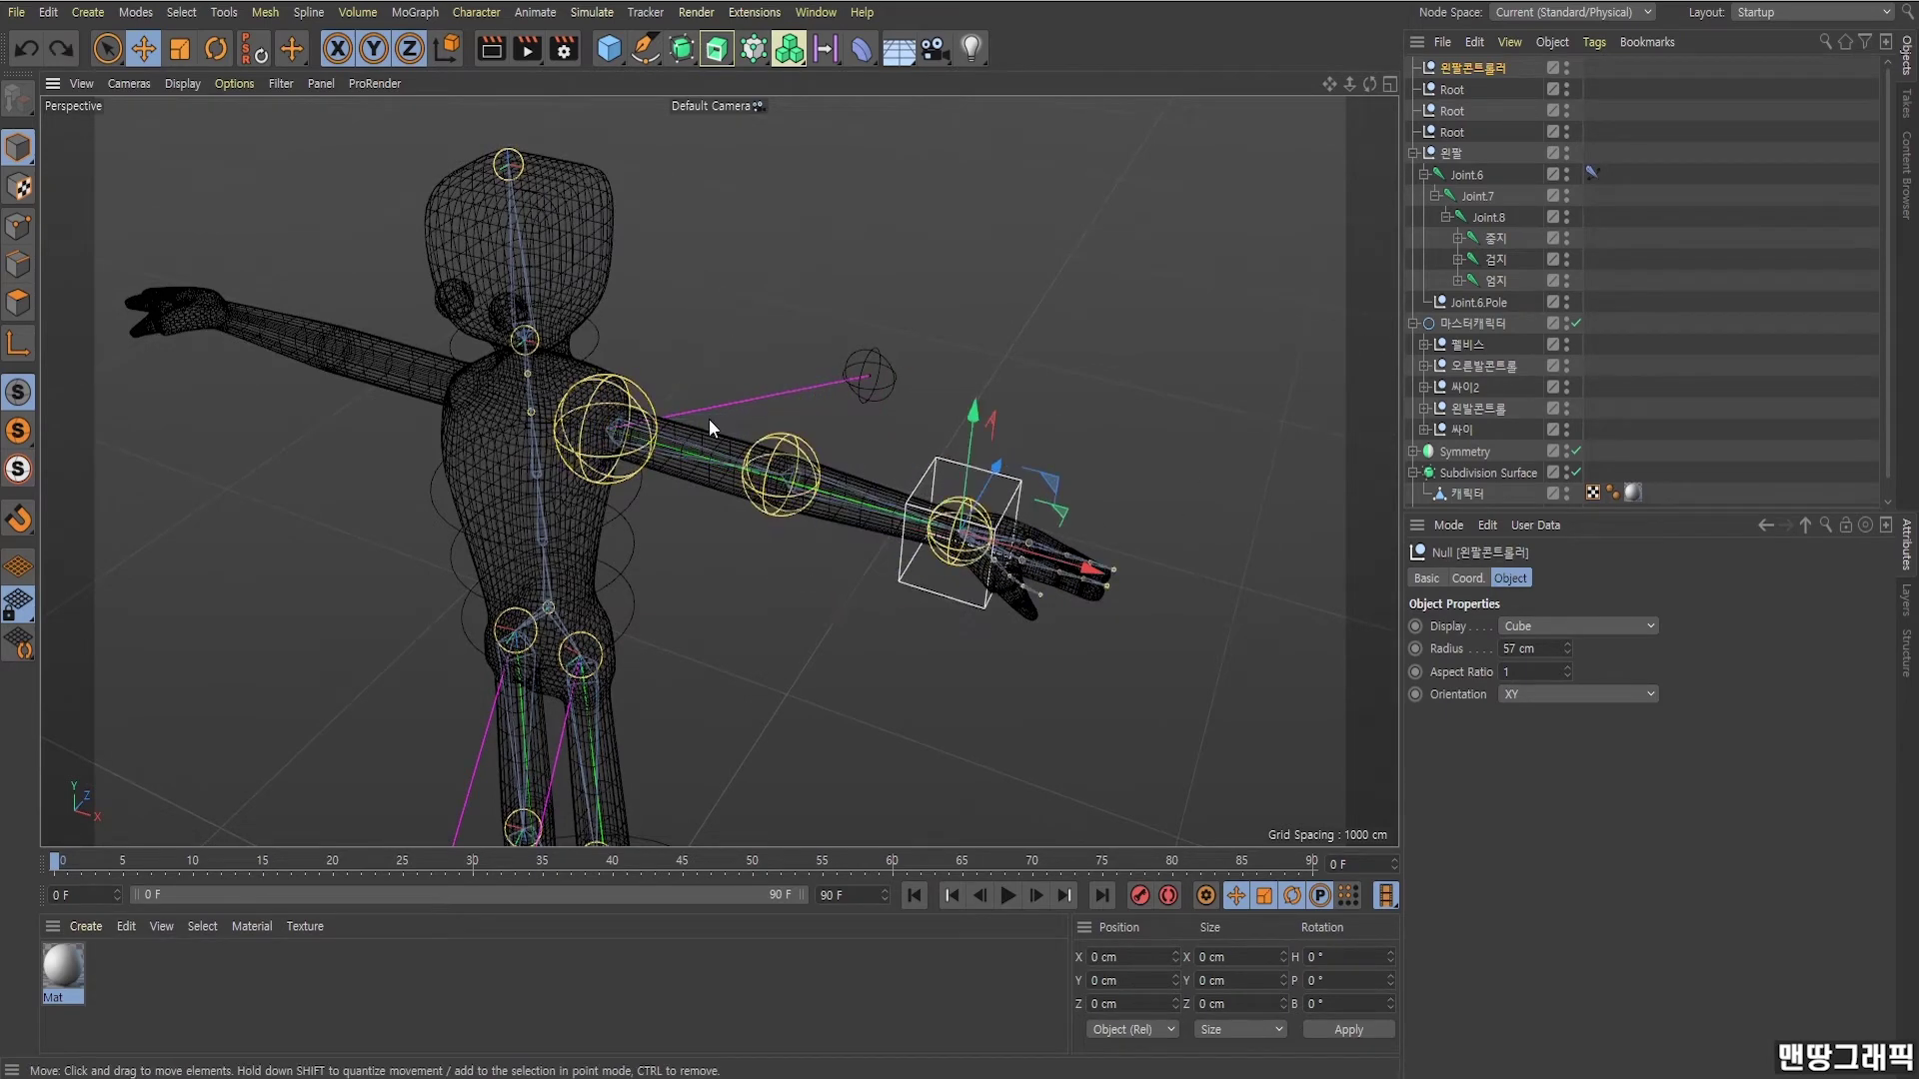
pyautogui.click(660, 425)
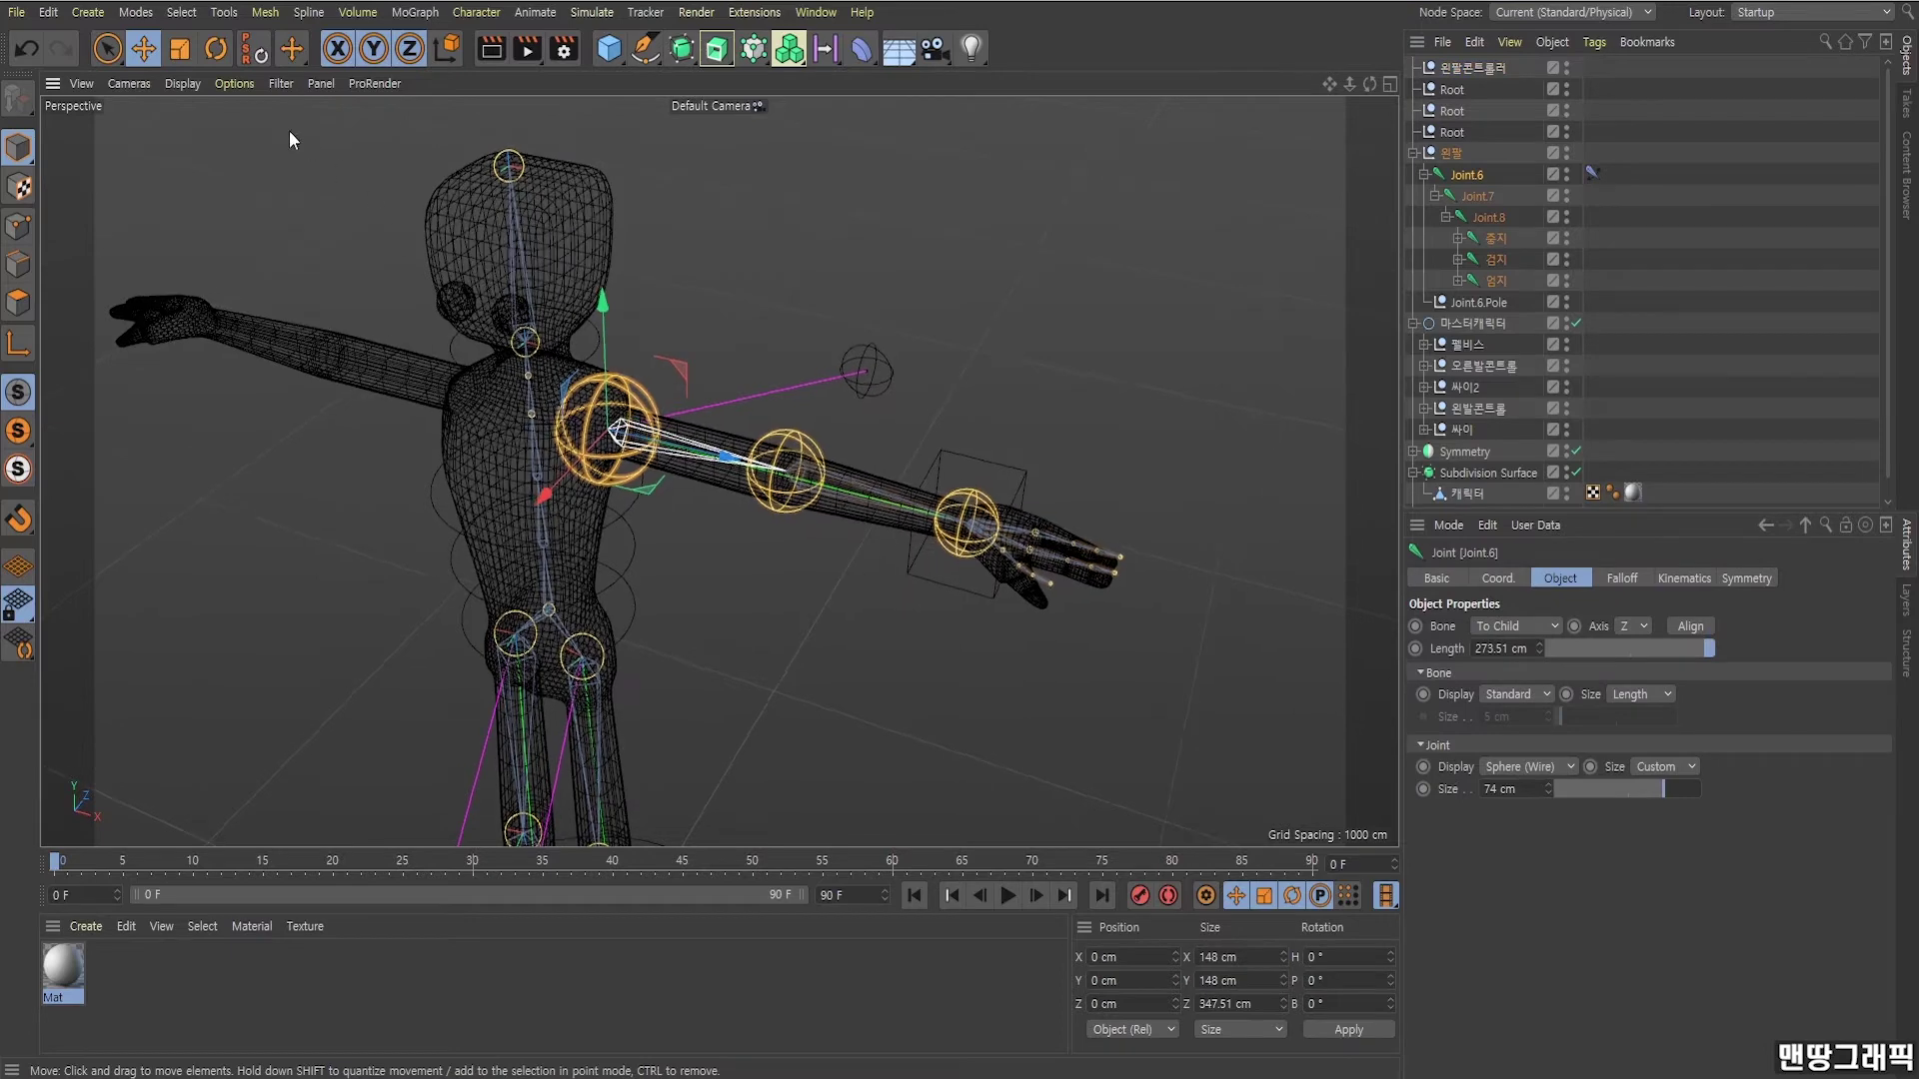
pyautogui.click(220, 44)
pyautogui.moveTo(649, 378); pyautogui.dragTo(694, 468)
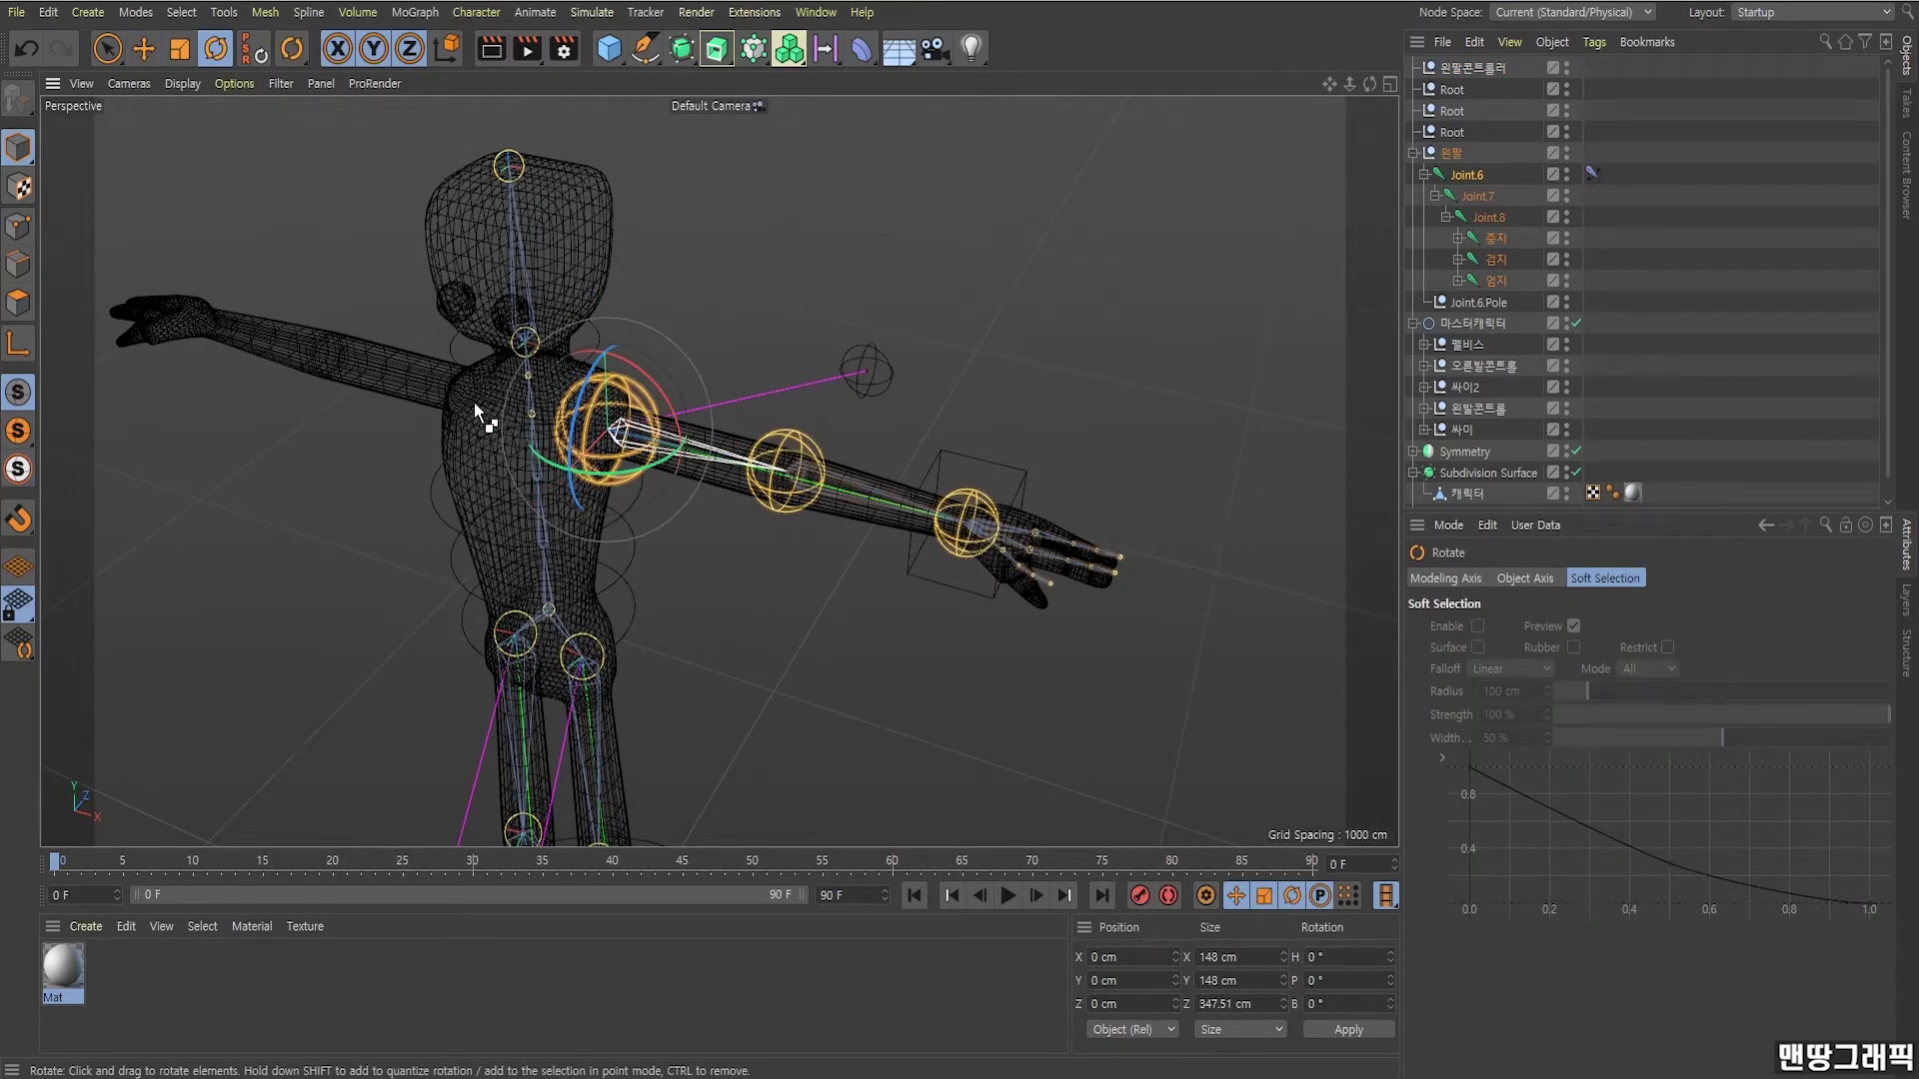
pyautogui.click(144, 48)
pyautogui.click(1724, 320)
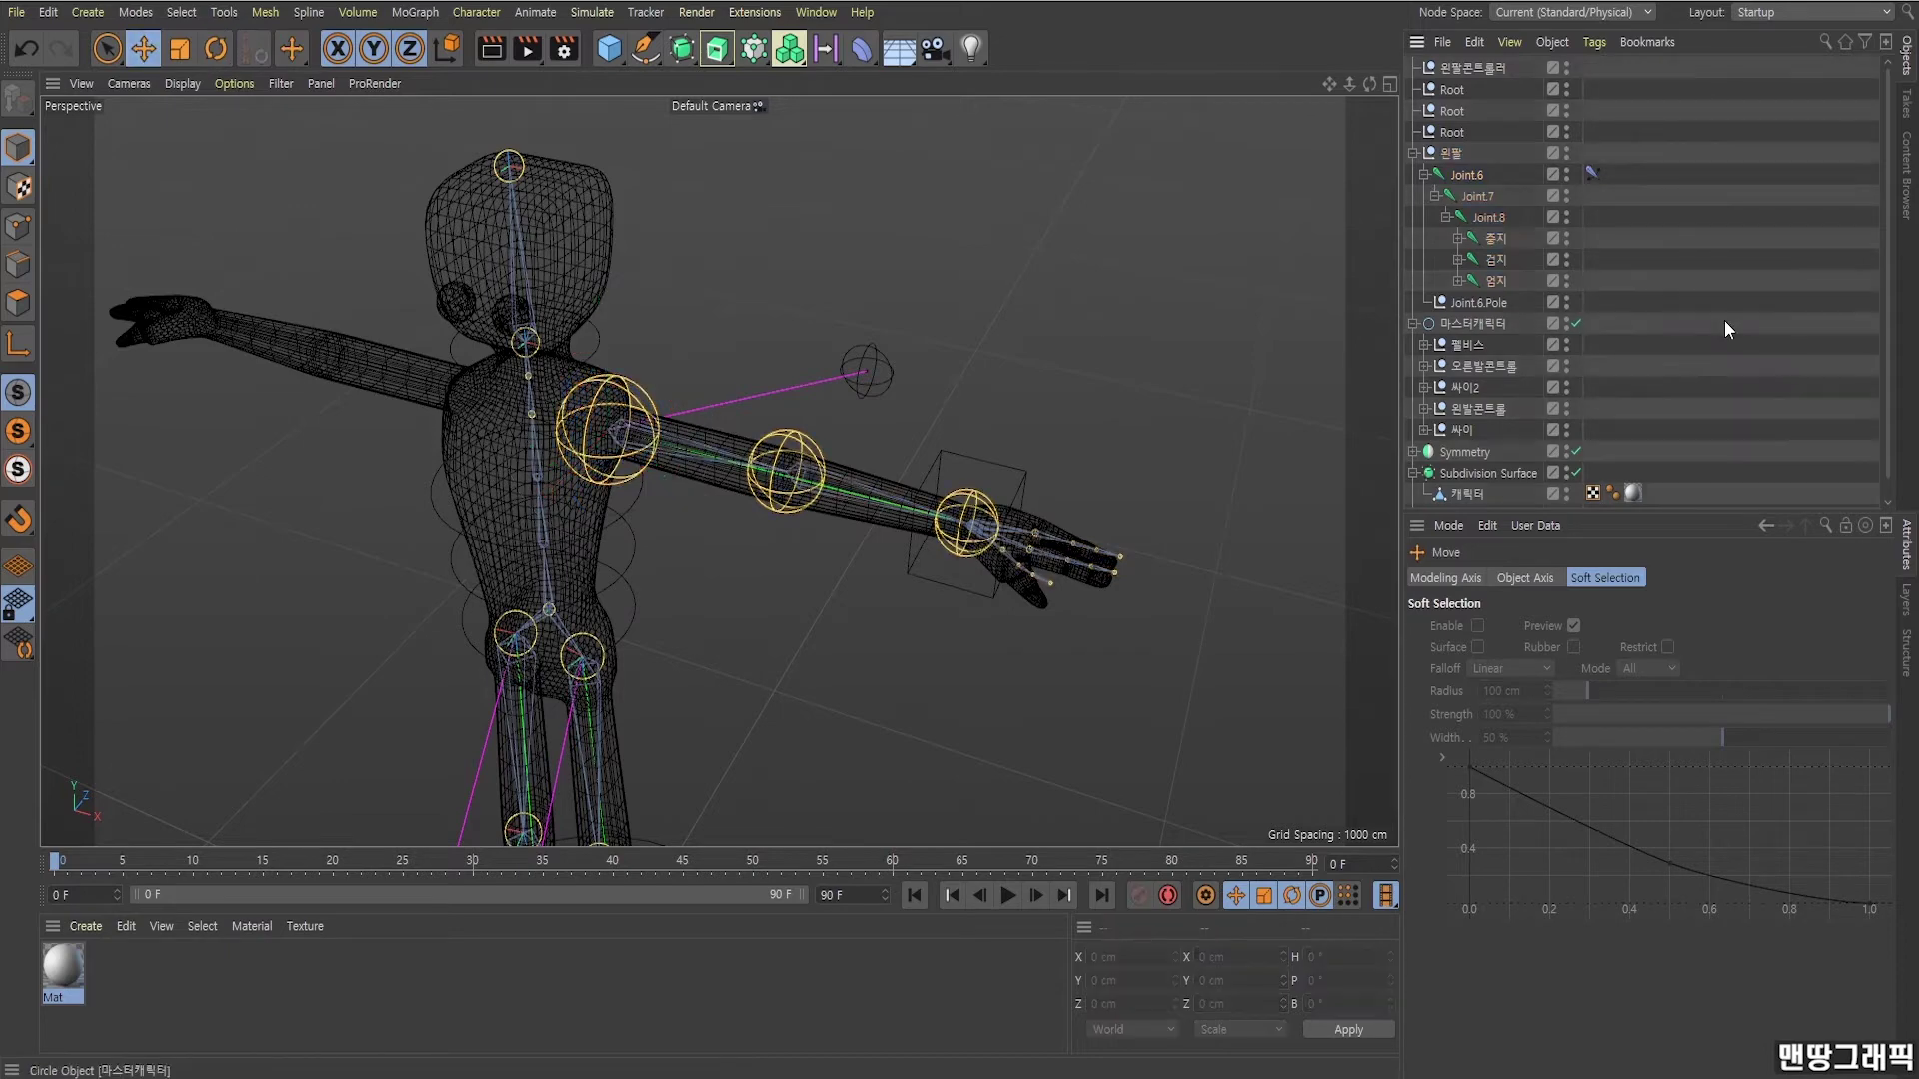
pyautogui.moveTo(1147, 423)
pyautogui.keyDown('alt'); pyautogui.mouseDown()
pyautogui.moveTo(1013, 438)
pyautogui.moveTo(1027, 339)
pyautogui.moveTo(990, 399)
pyautogui.mouseUp(); pyautogui.keyUp('alt')
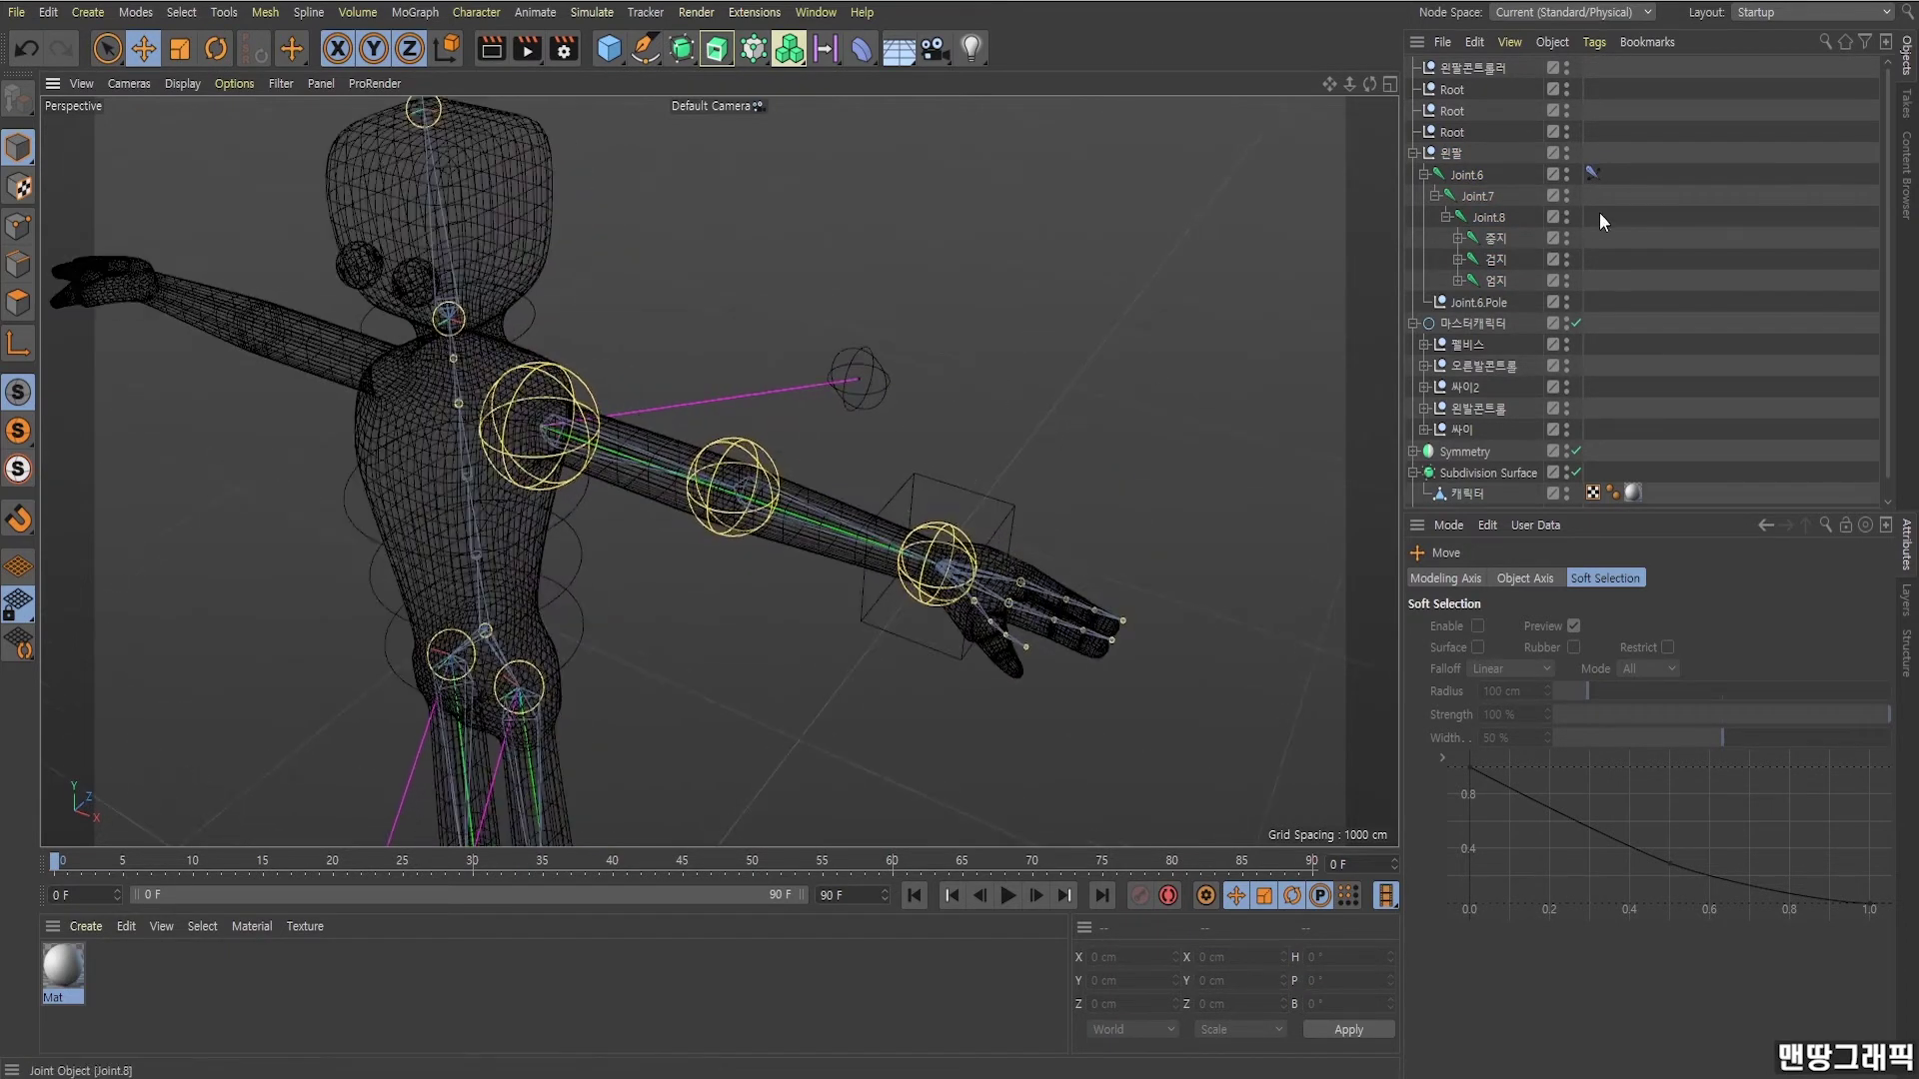
pyautogui.click(1591, 174)
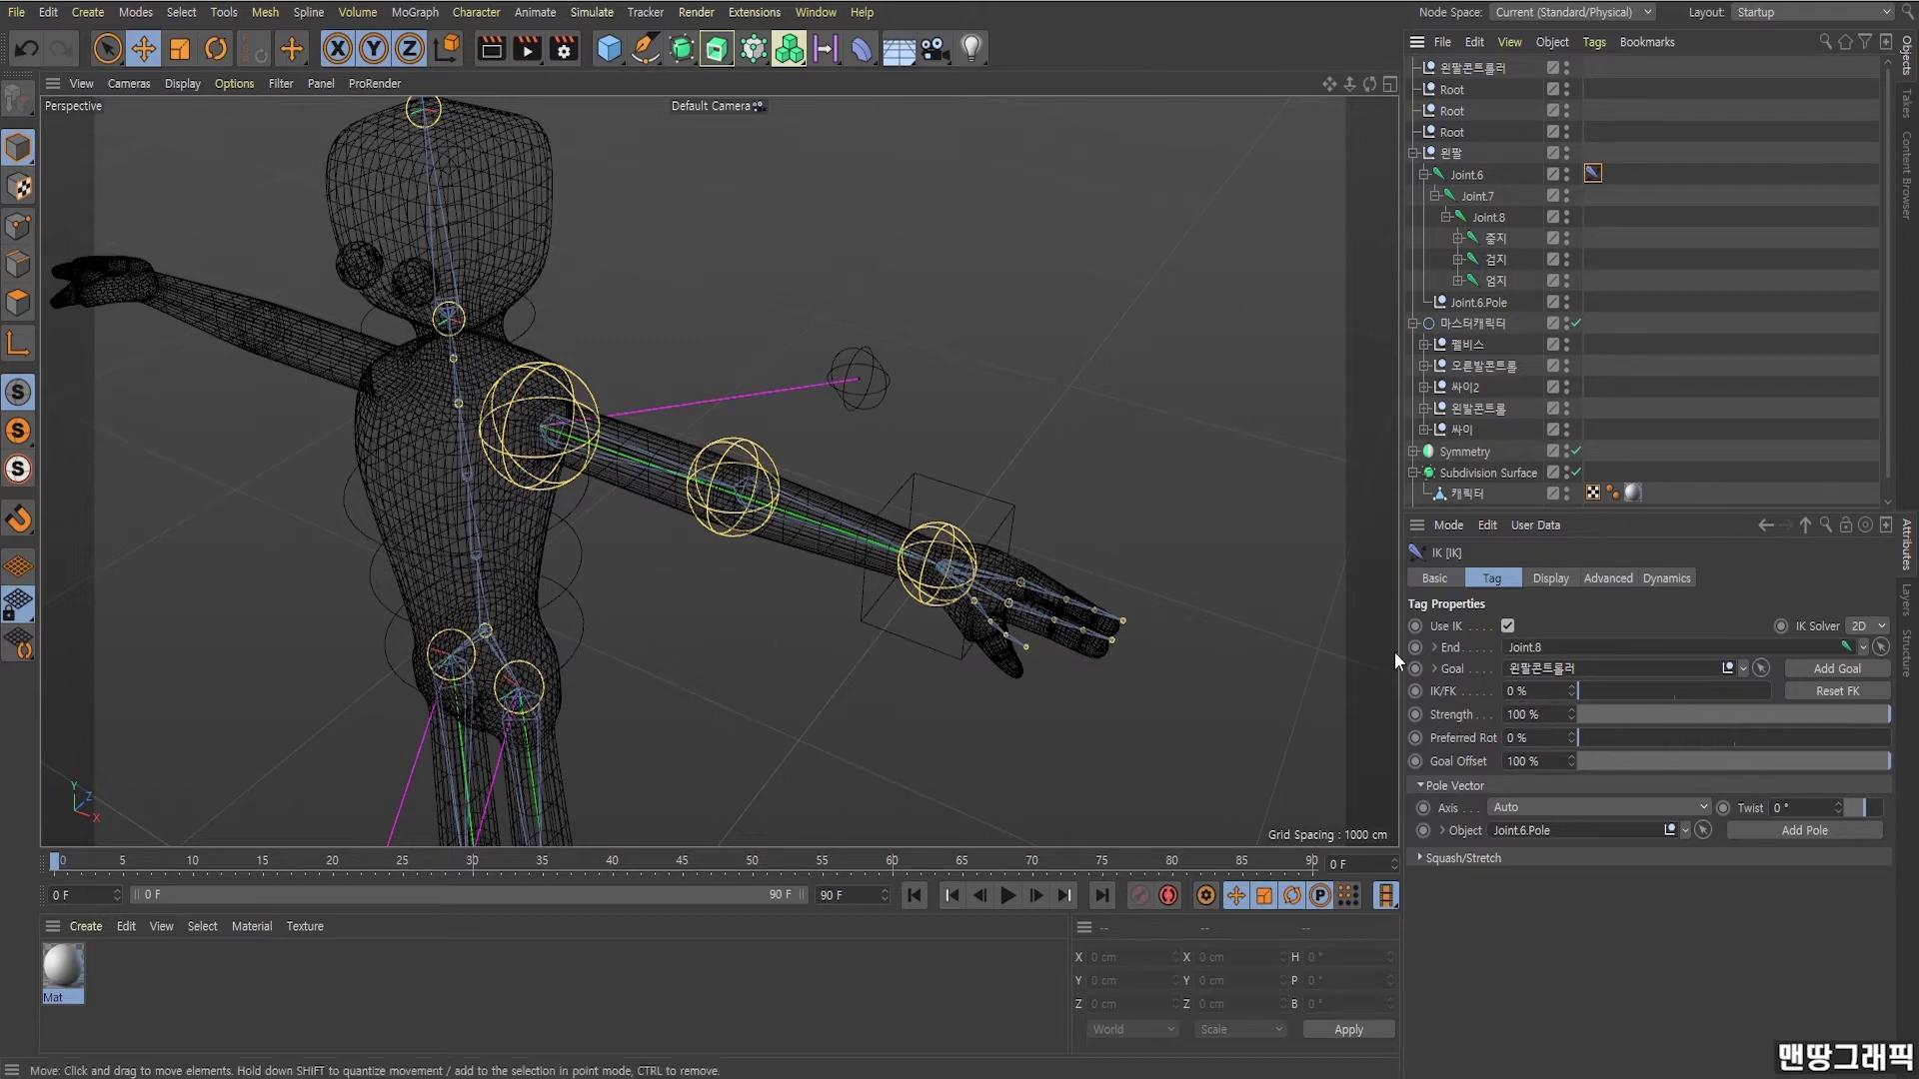
pyautogui.scroll(-2, 866, 446)
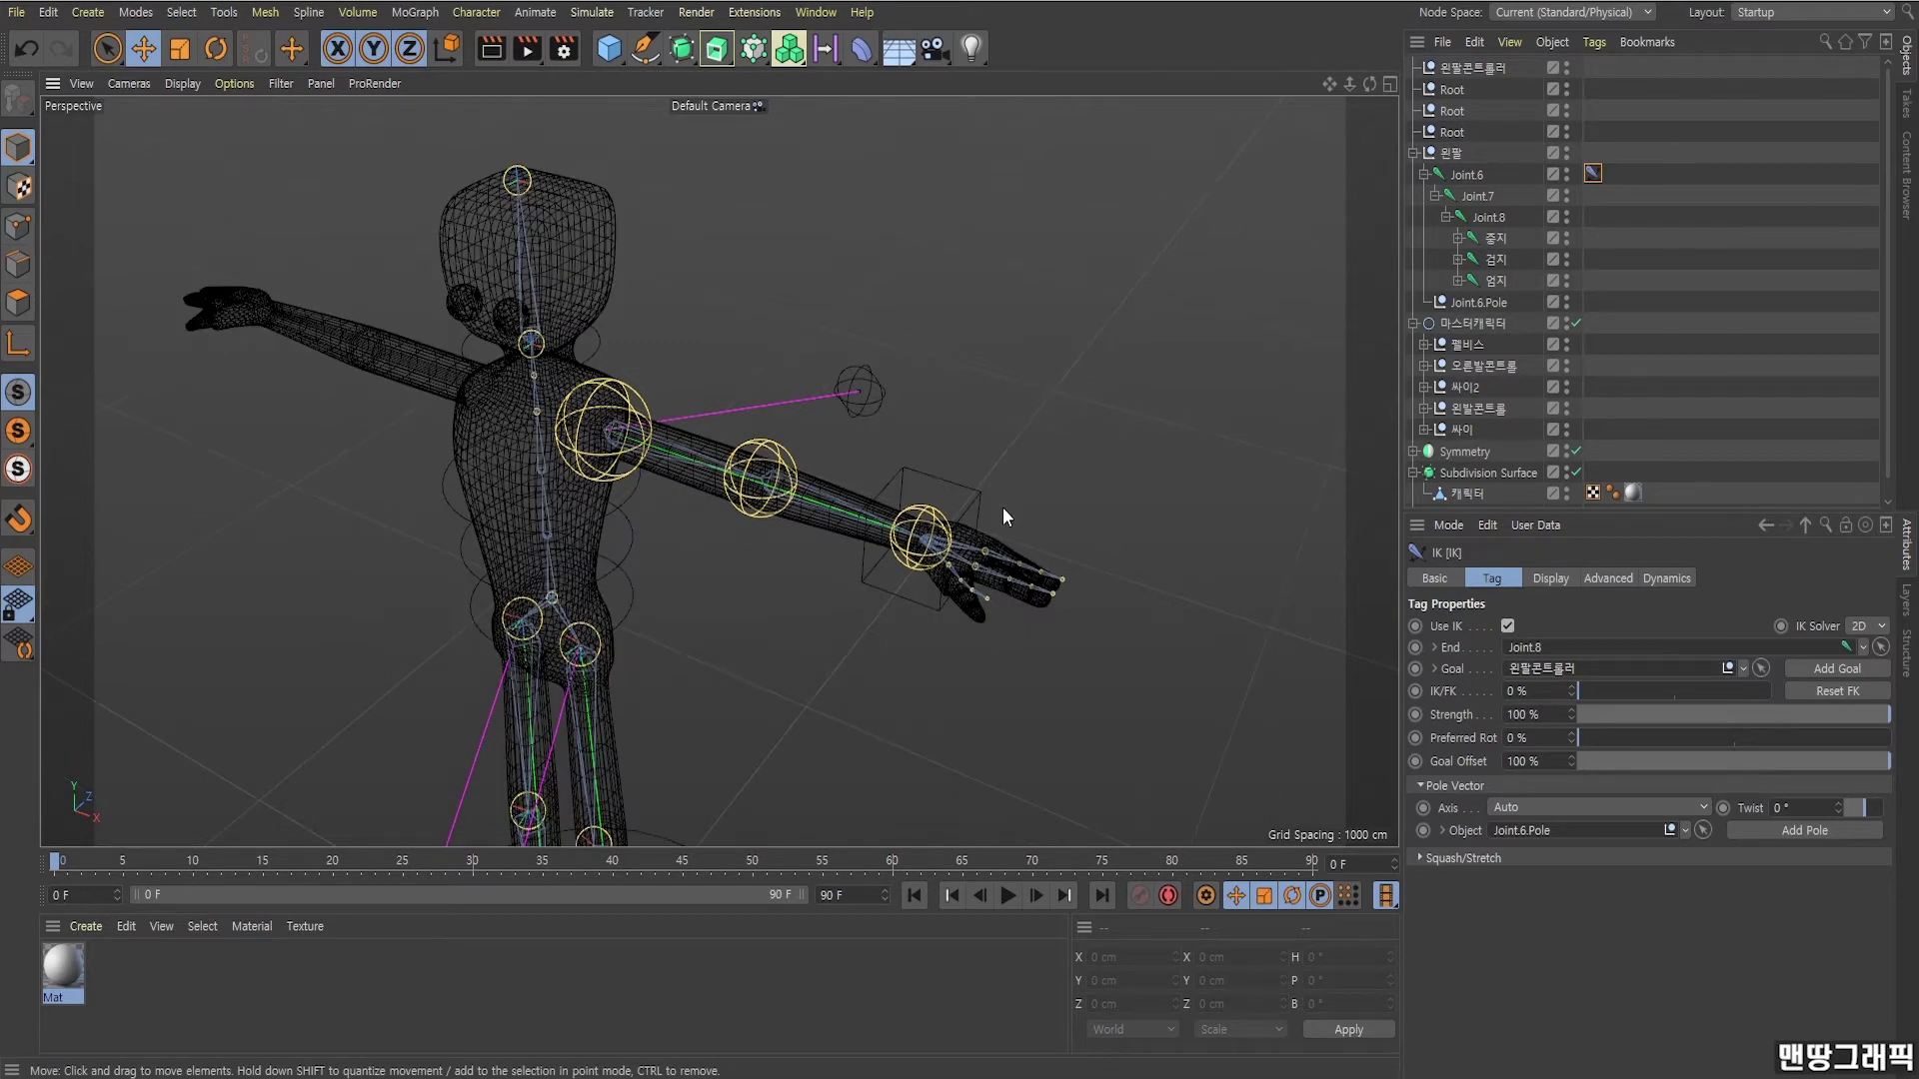
pyautogui.click(976, 495)
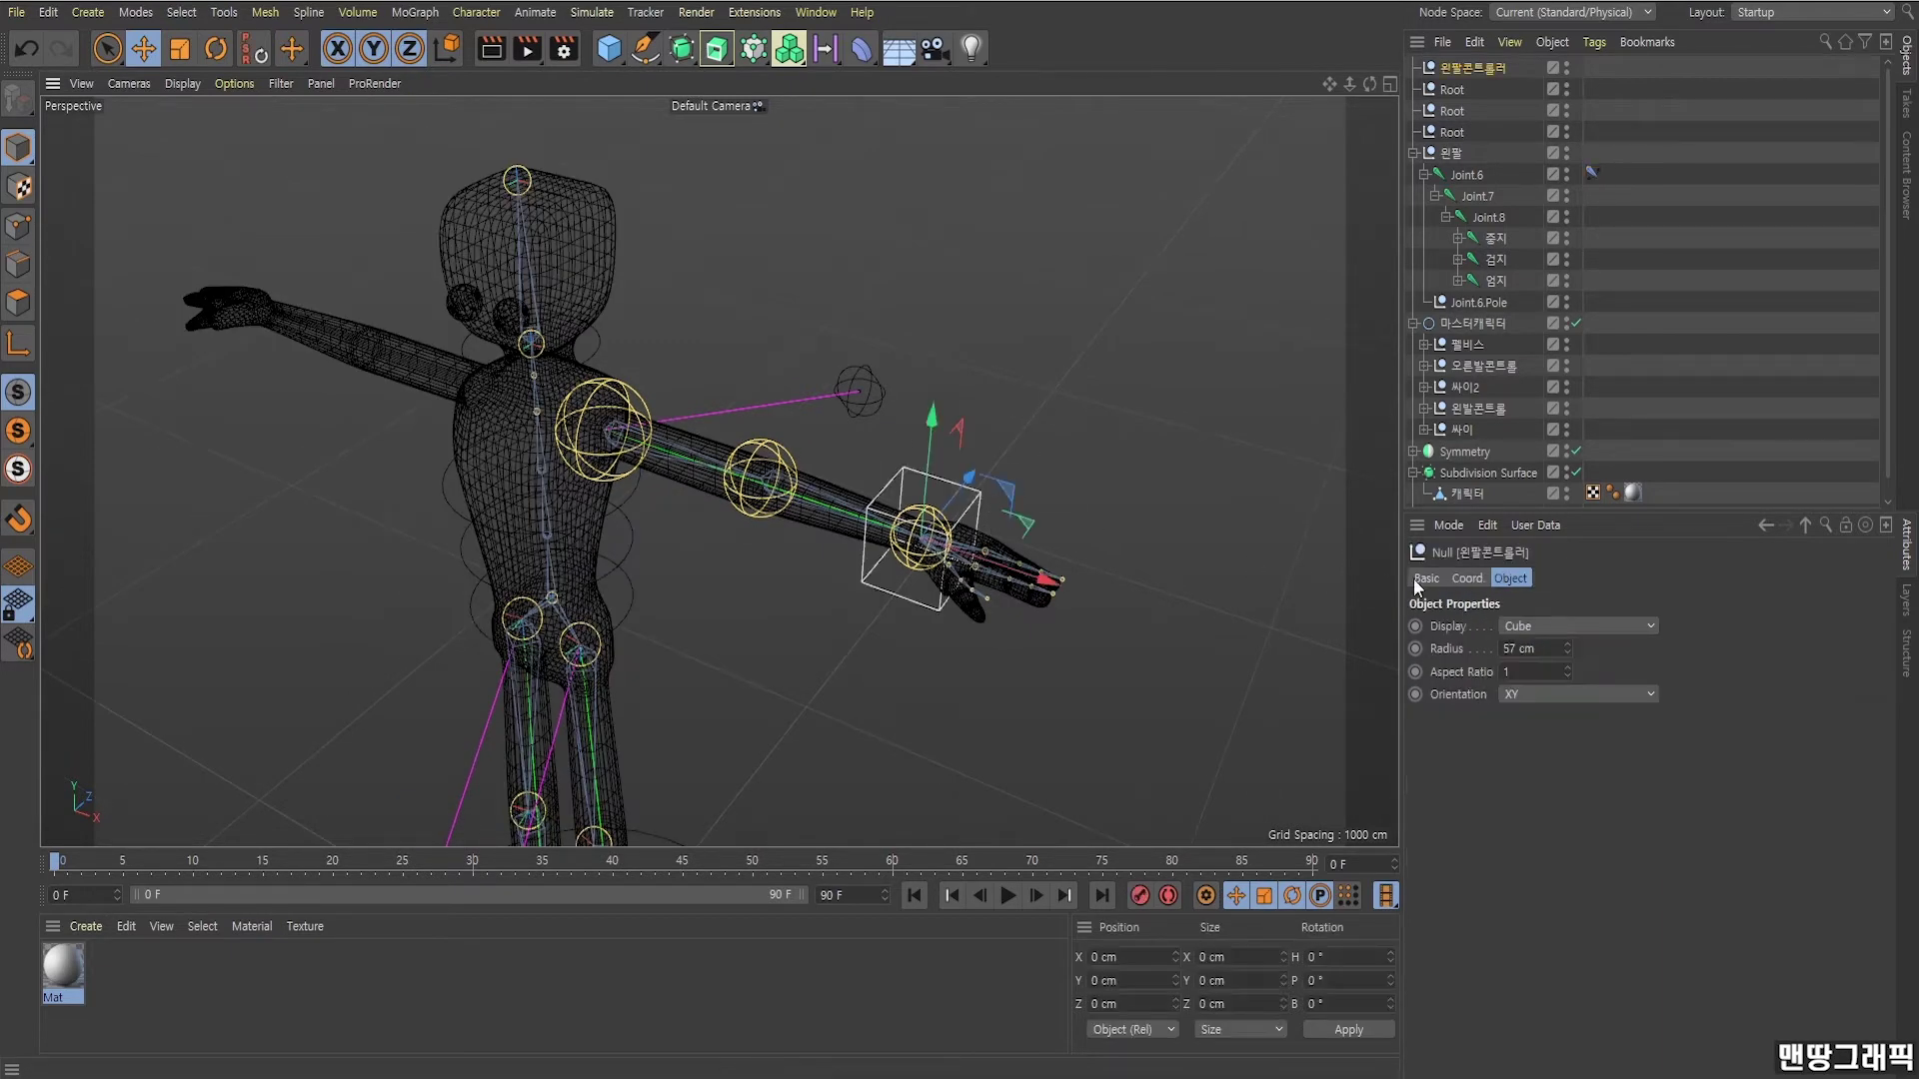
# Turn on the controller's Display Color and pick red in the Color Picker.
pyautogui.click(1561, 755)
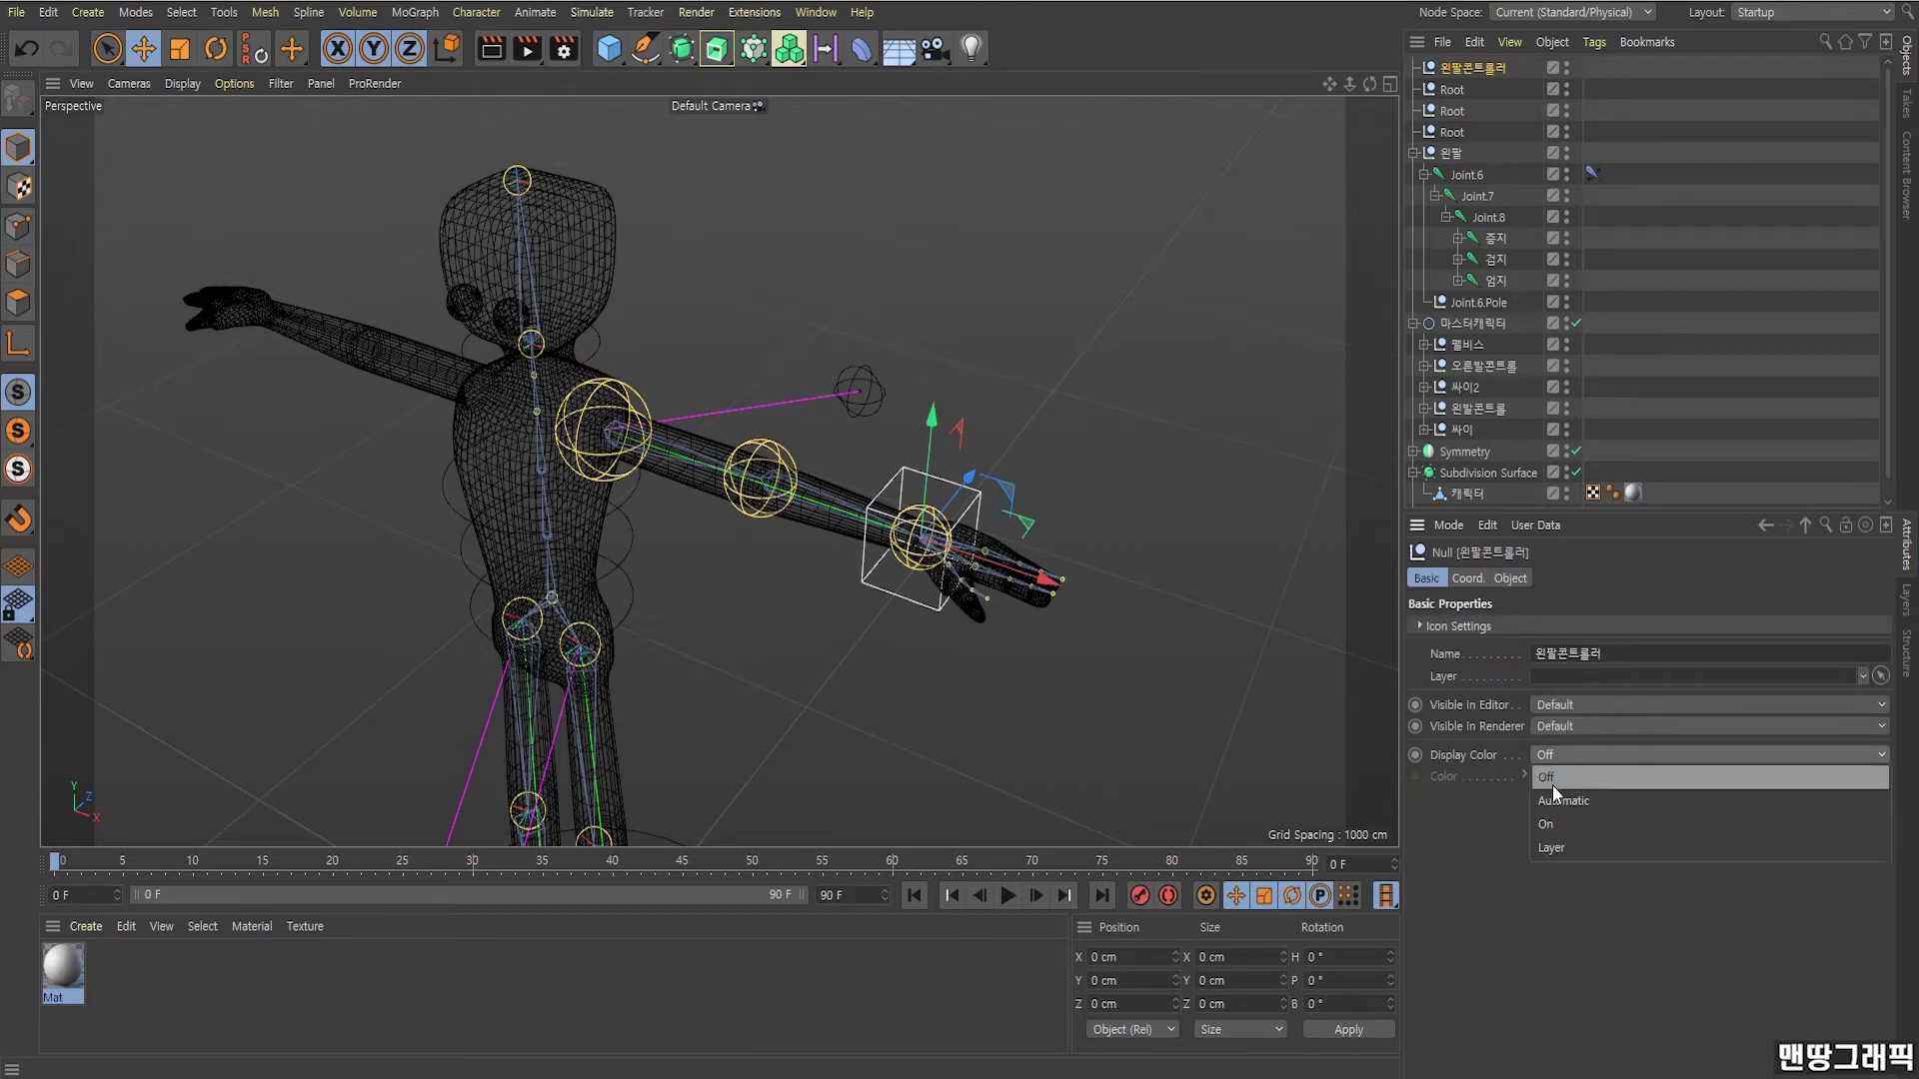
pyautogui.moveTo(1565, 776)
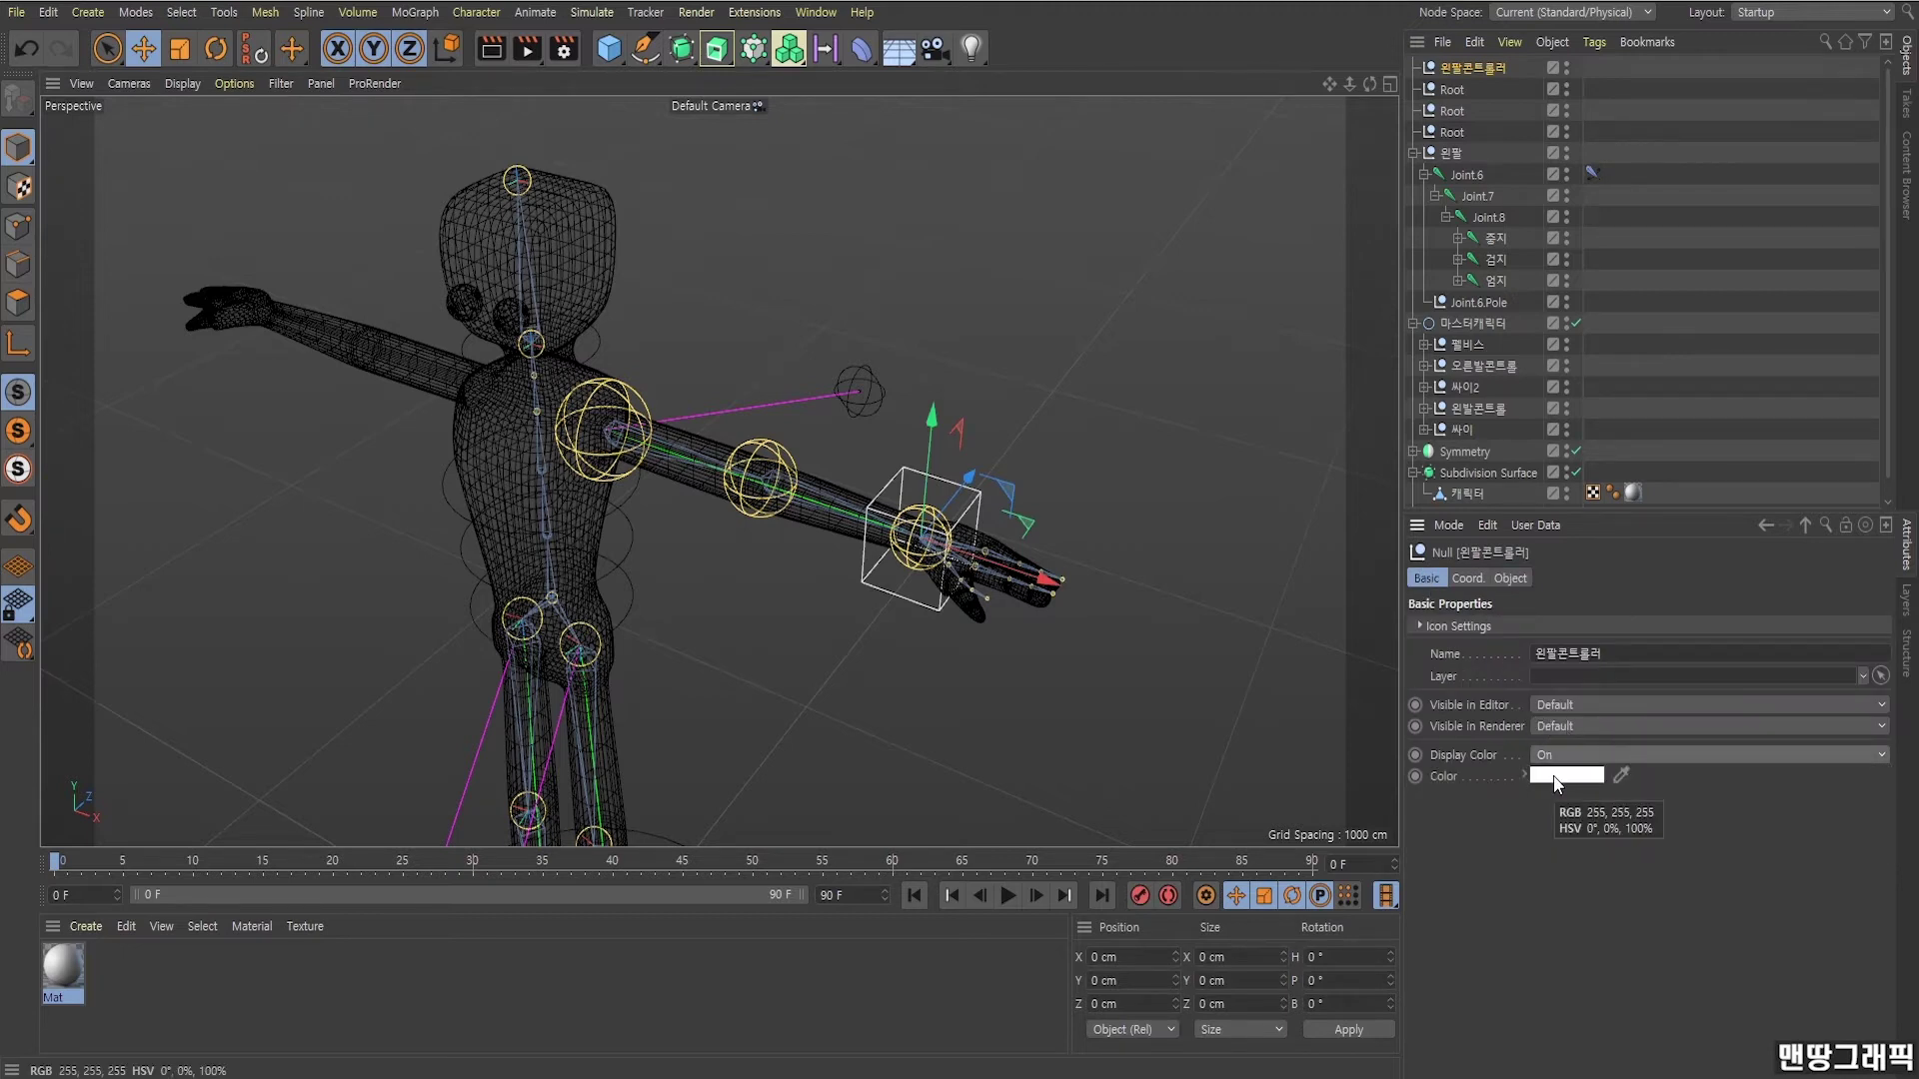
pyautogui.click(1555, 776)
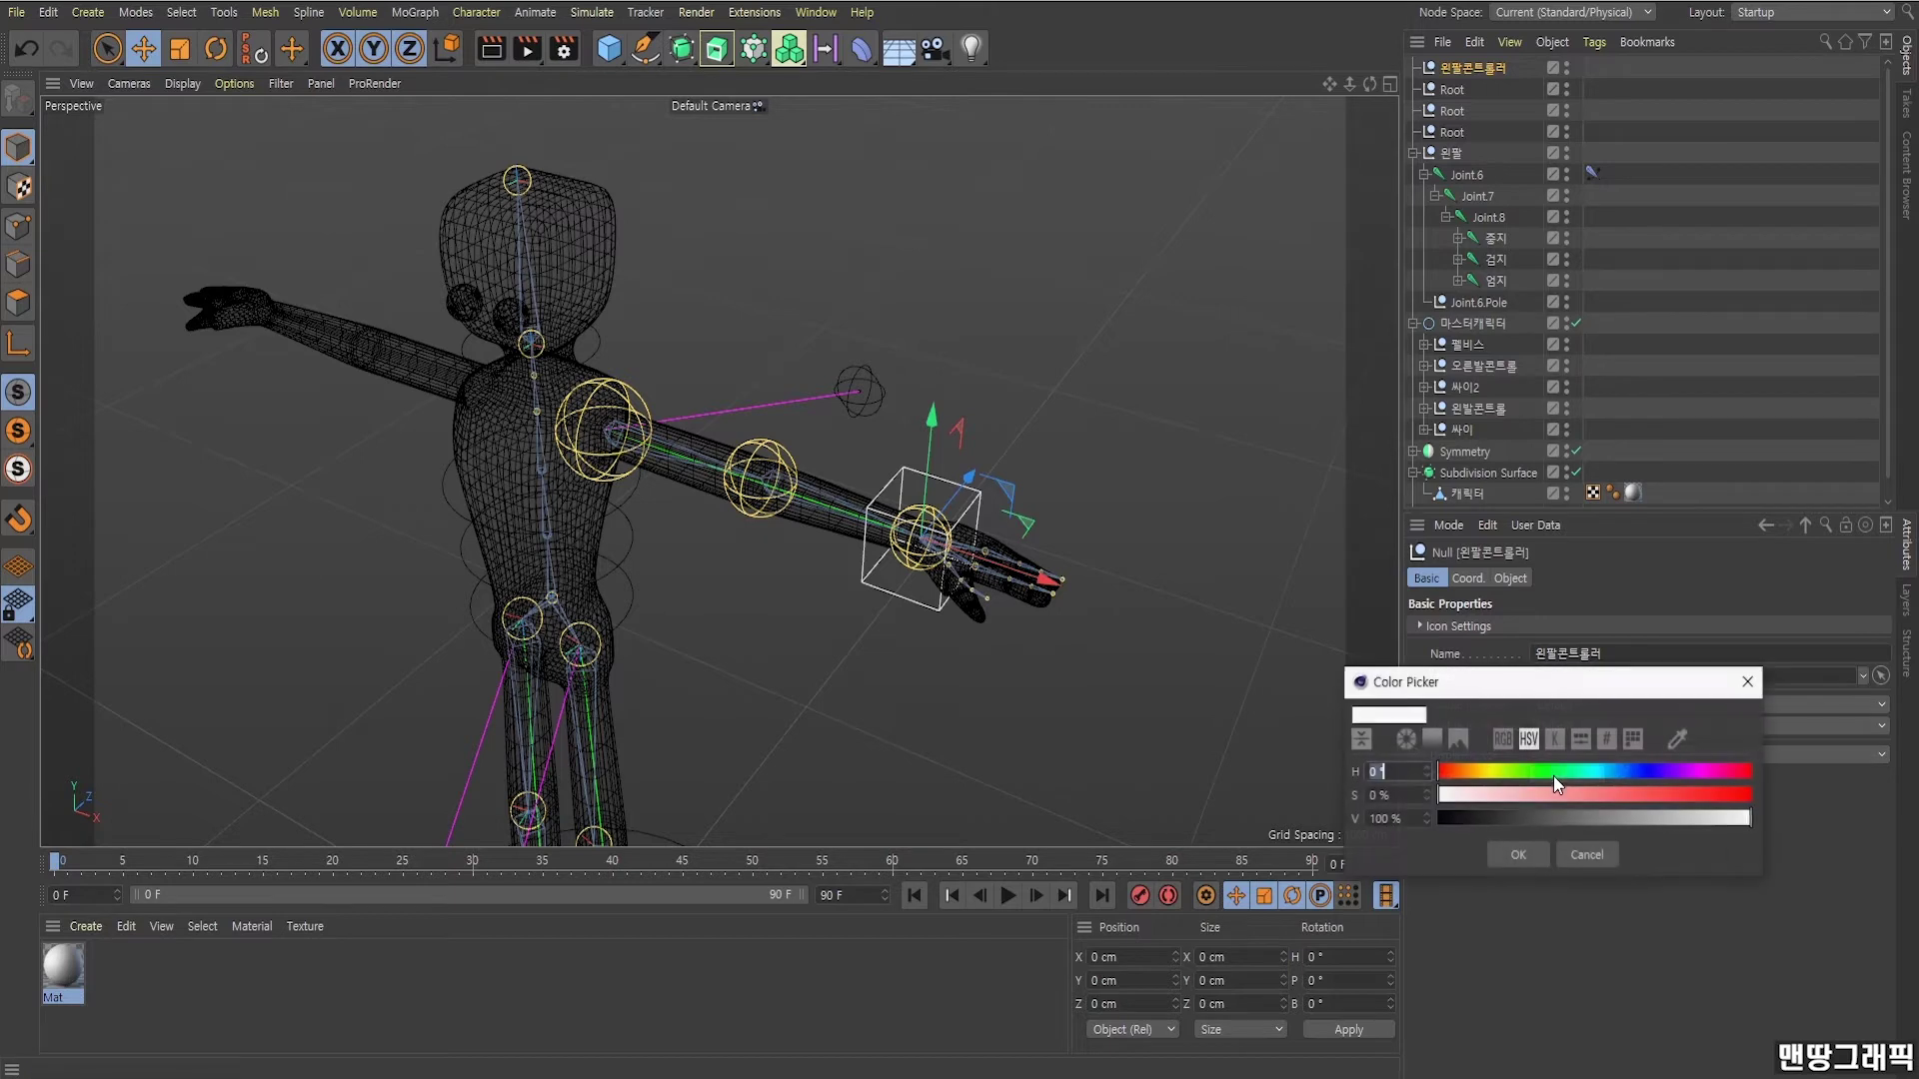
pyautogui.click(1449, 772)
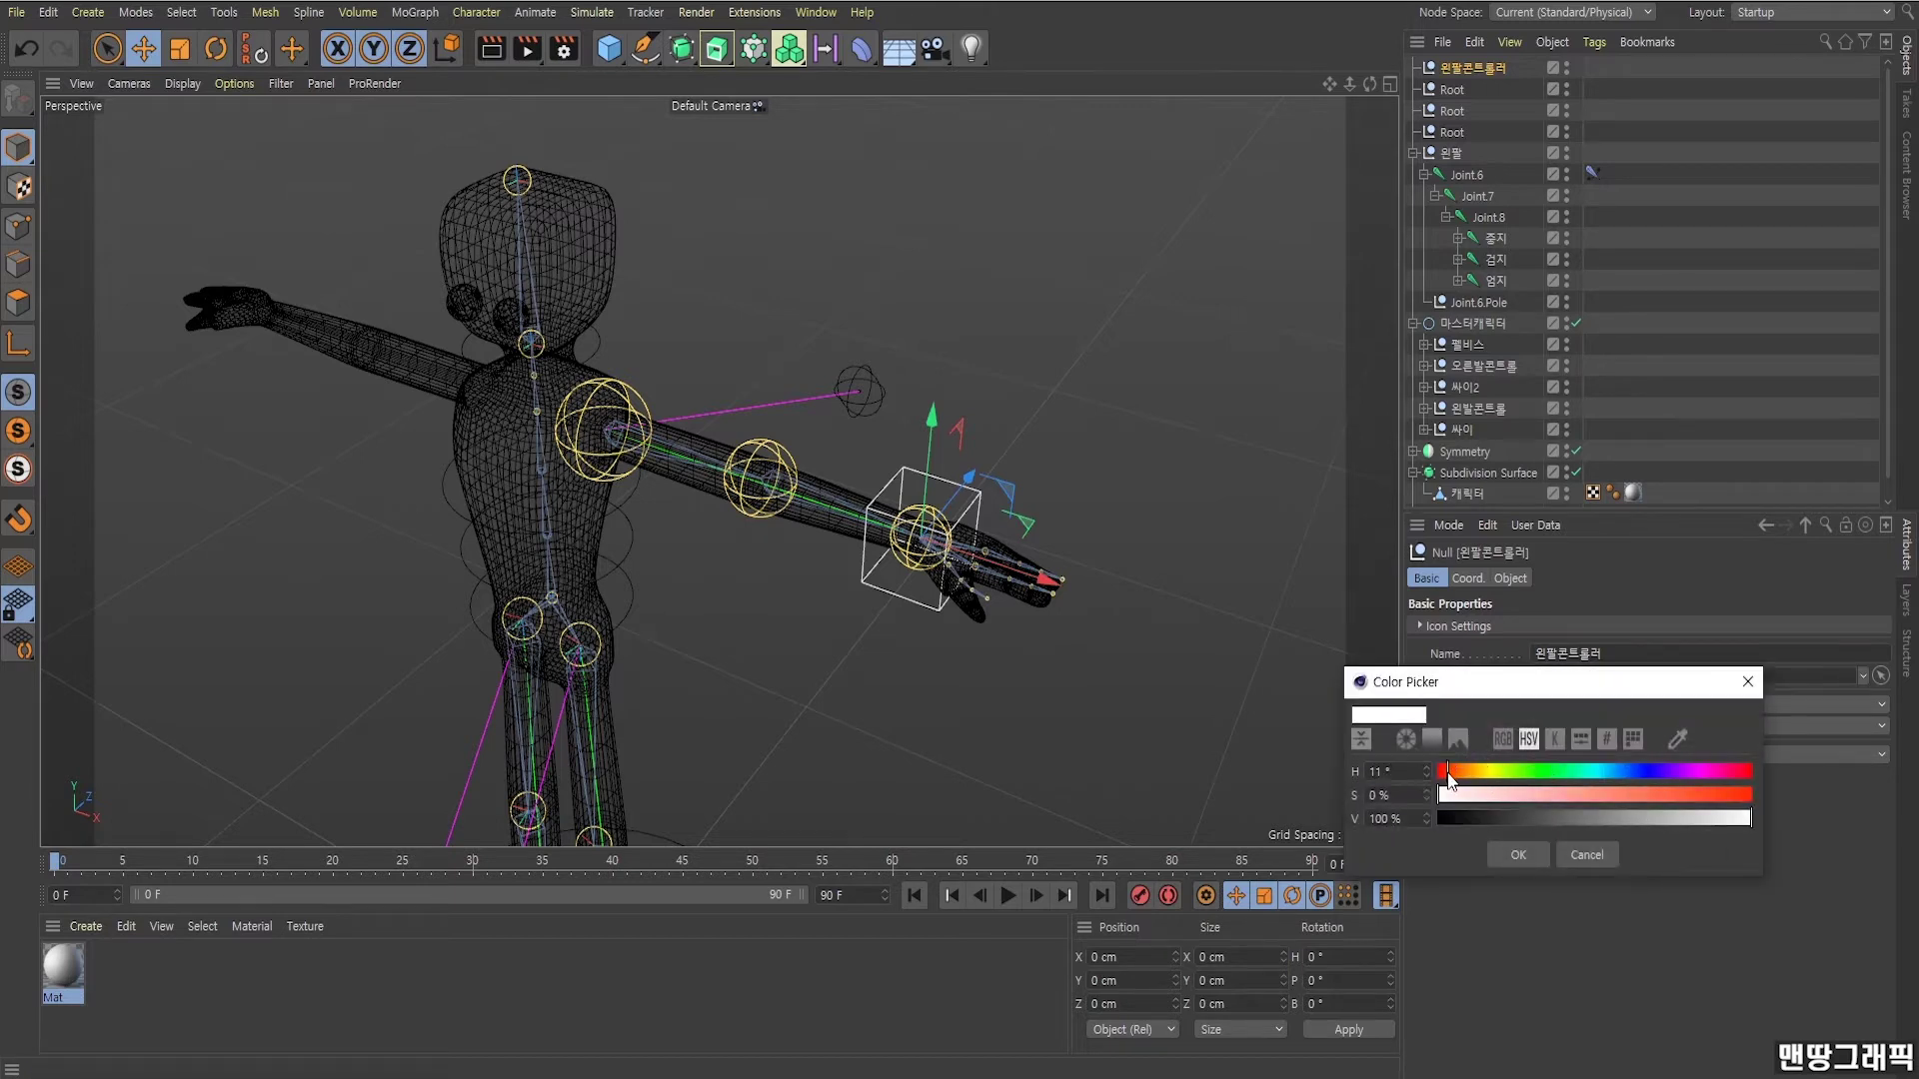
pyautogui.moveTo(1598, 796); pyautogui.dragTo(1747, 794)
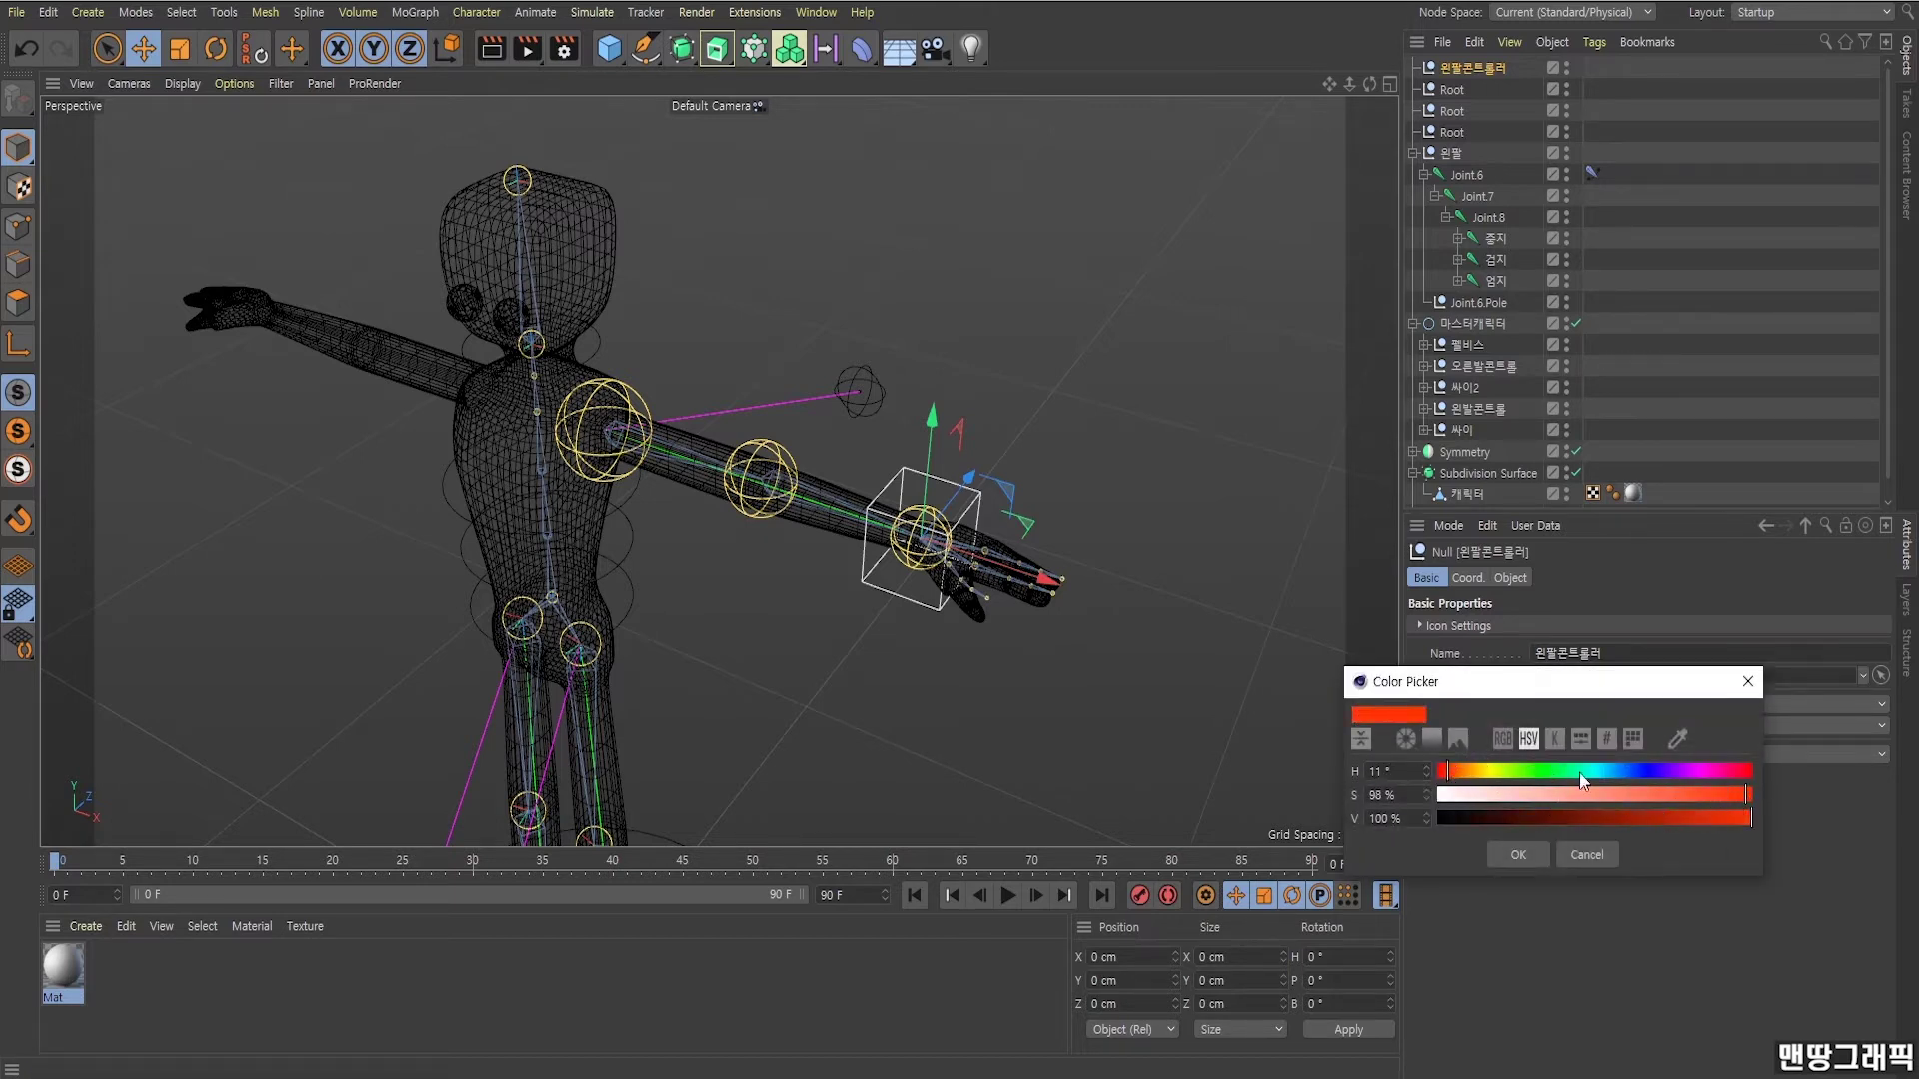
pyautogui.click(1496, 845)
pyautogui.click(1227, 605)
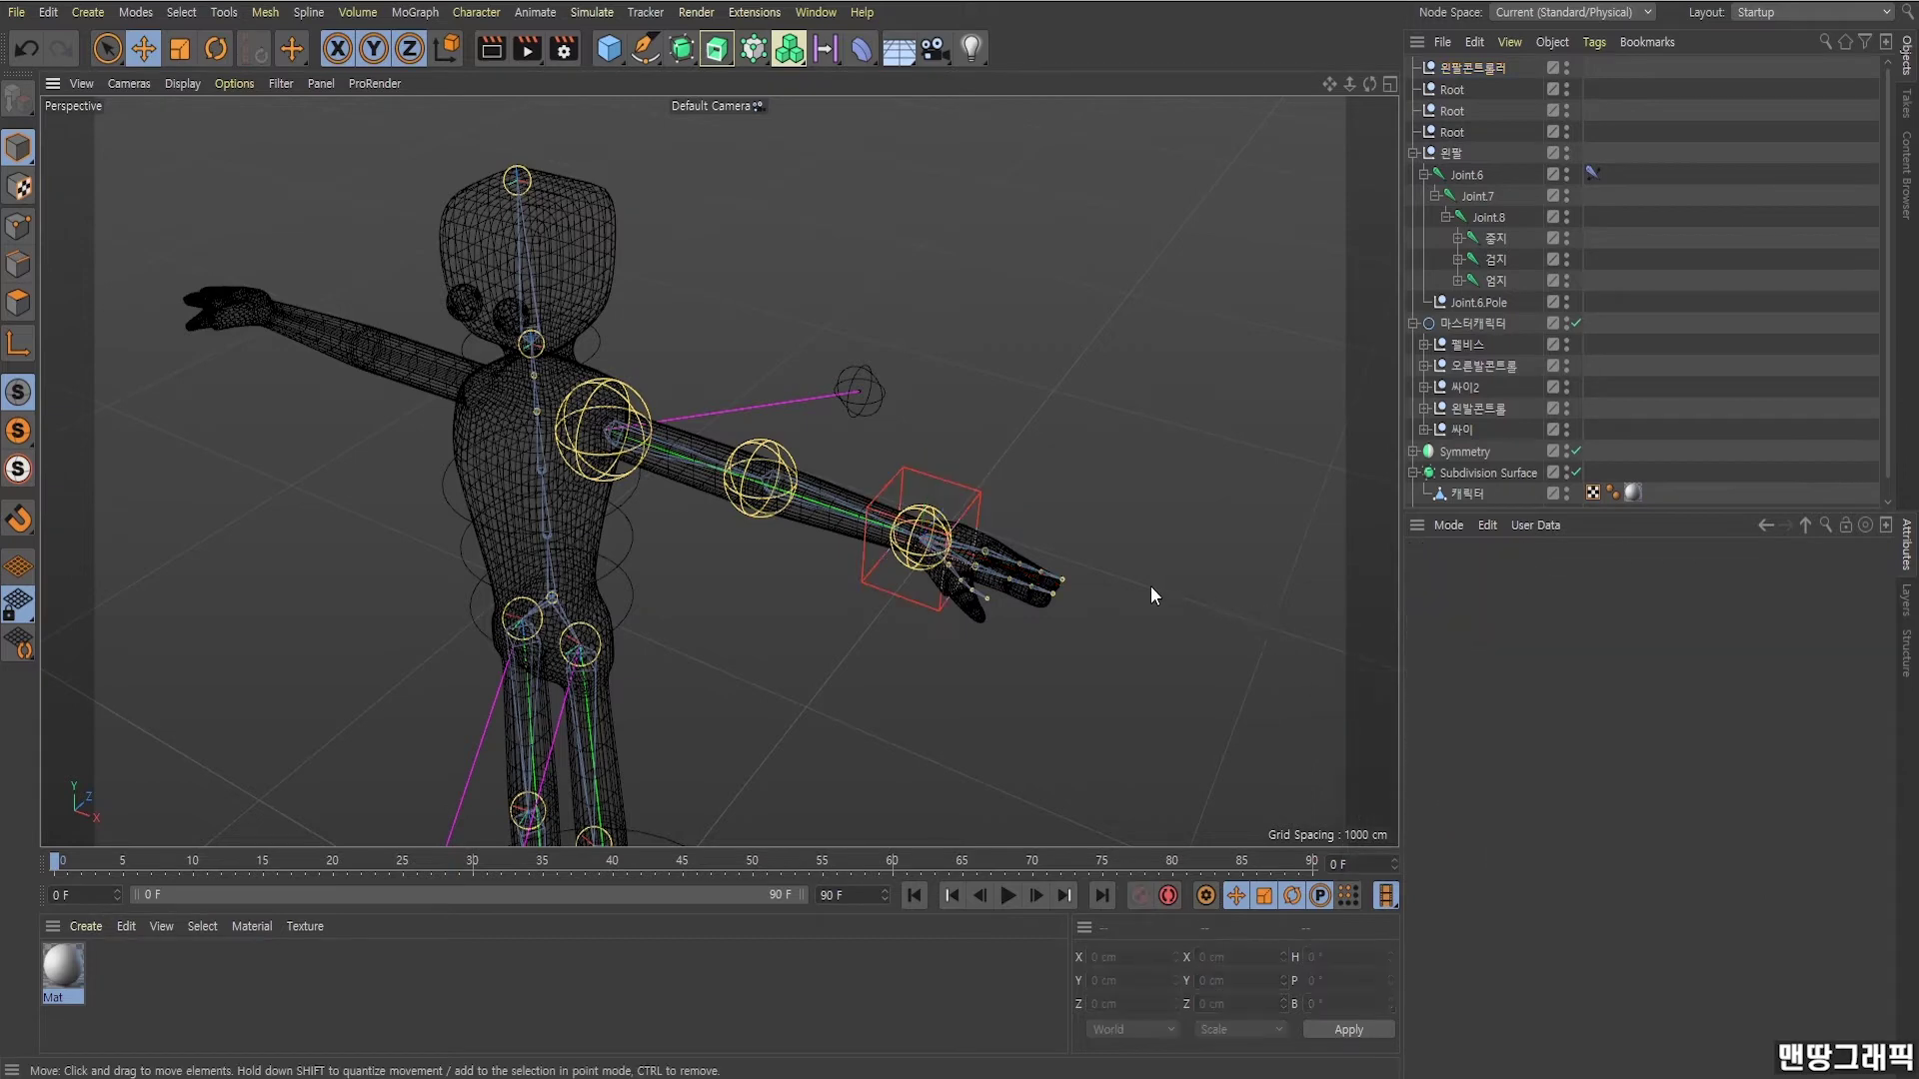
pyautogui.moveTo(1149, 586); pyautogui.dragTo(1028, 544)
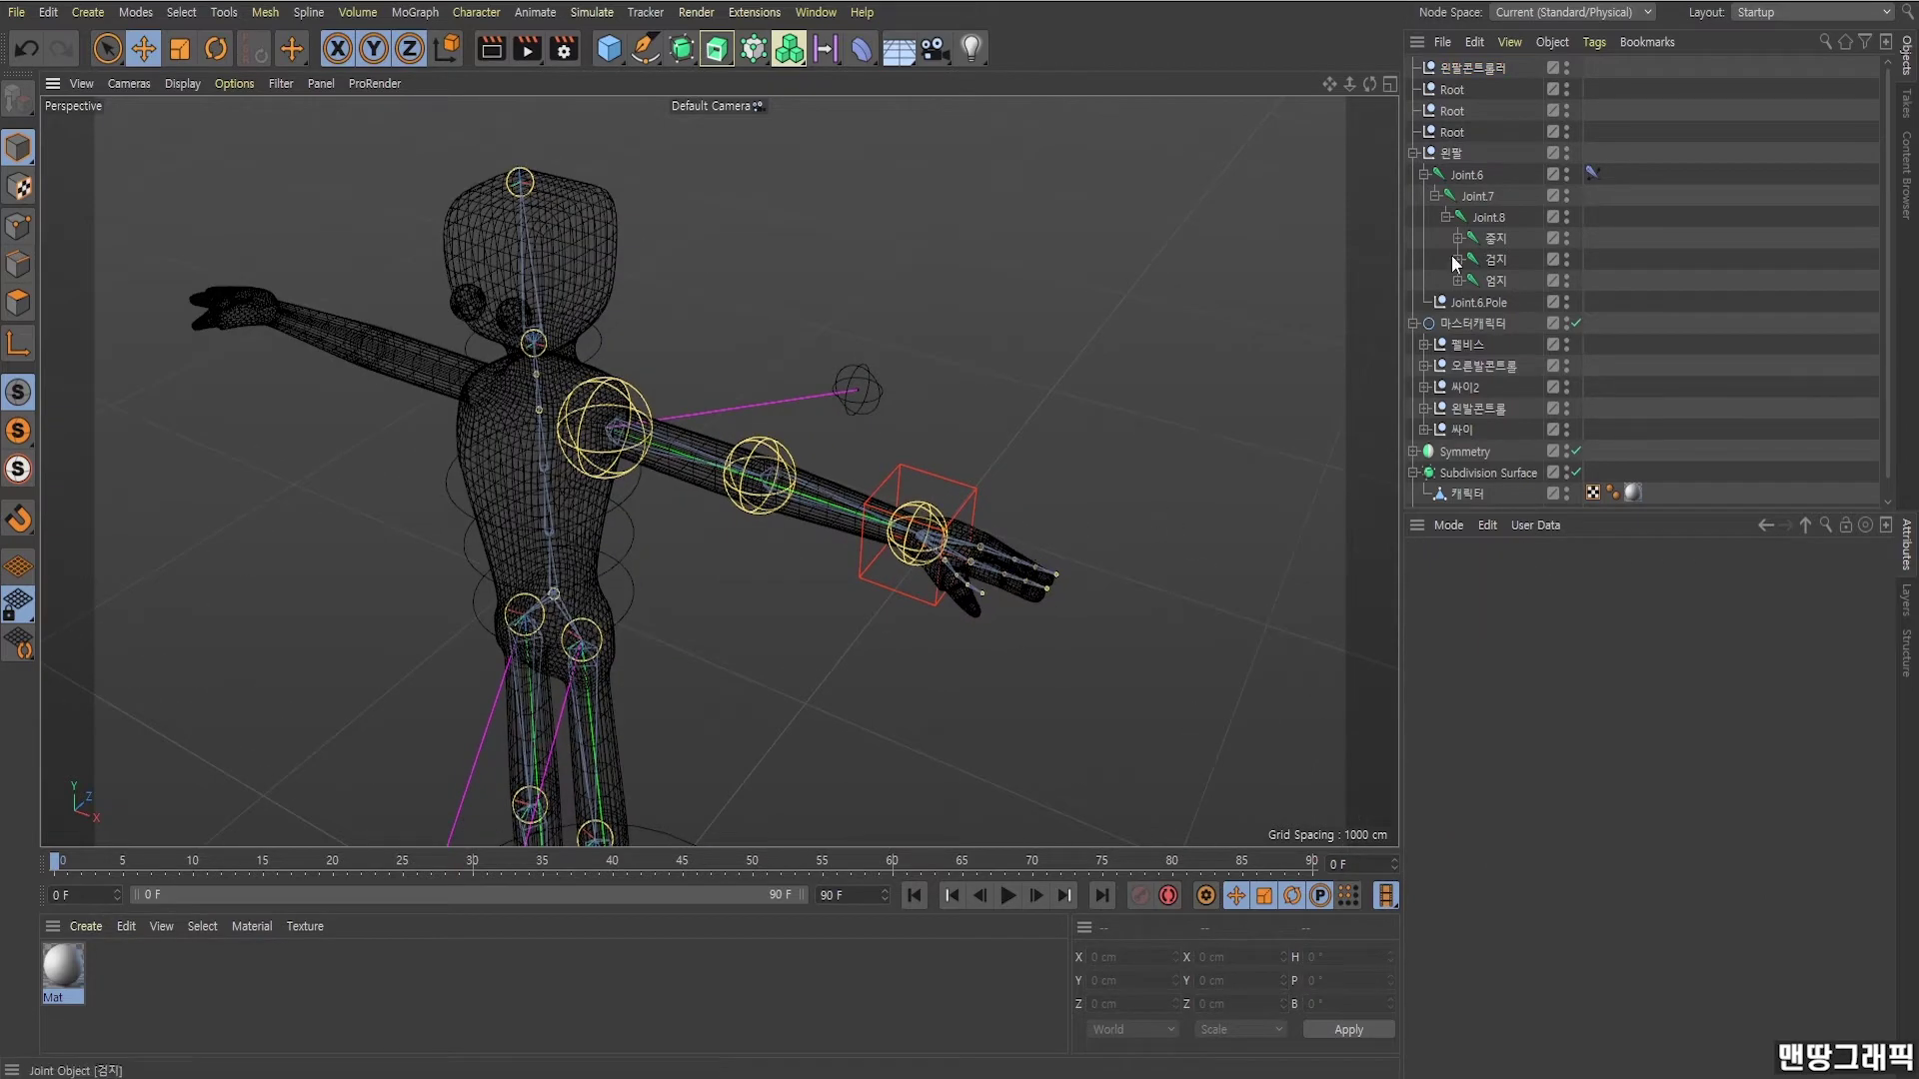
pyautogui.click(1472, 74)
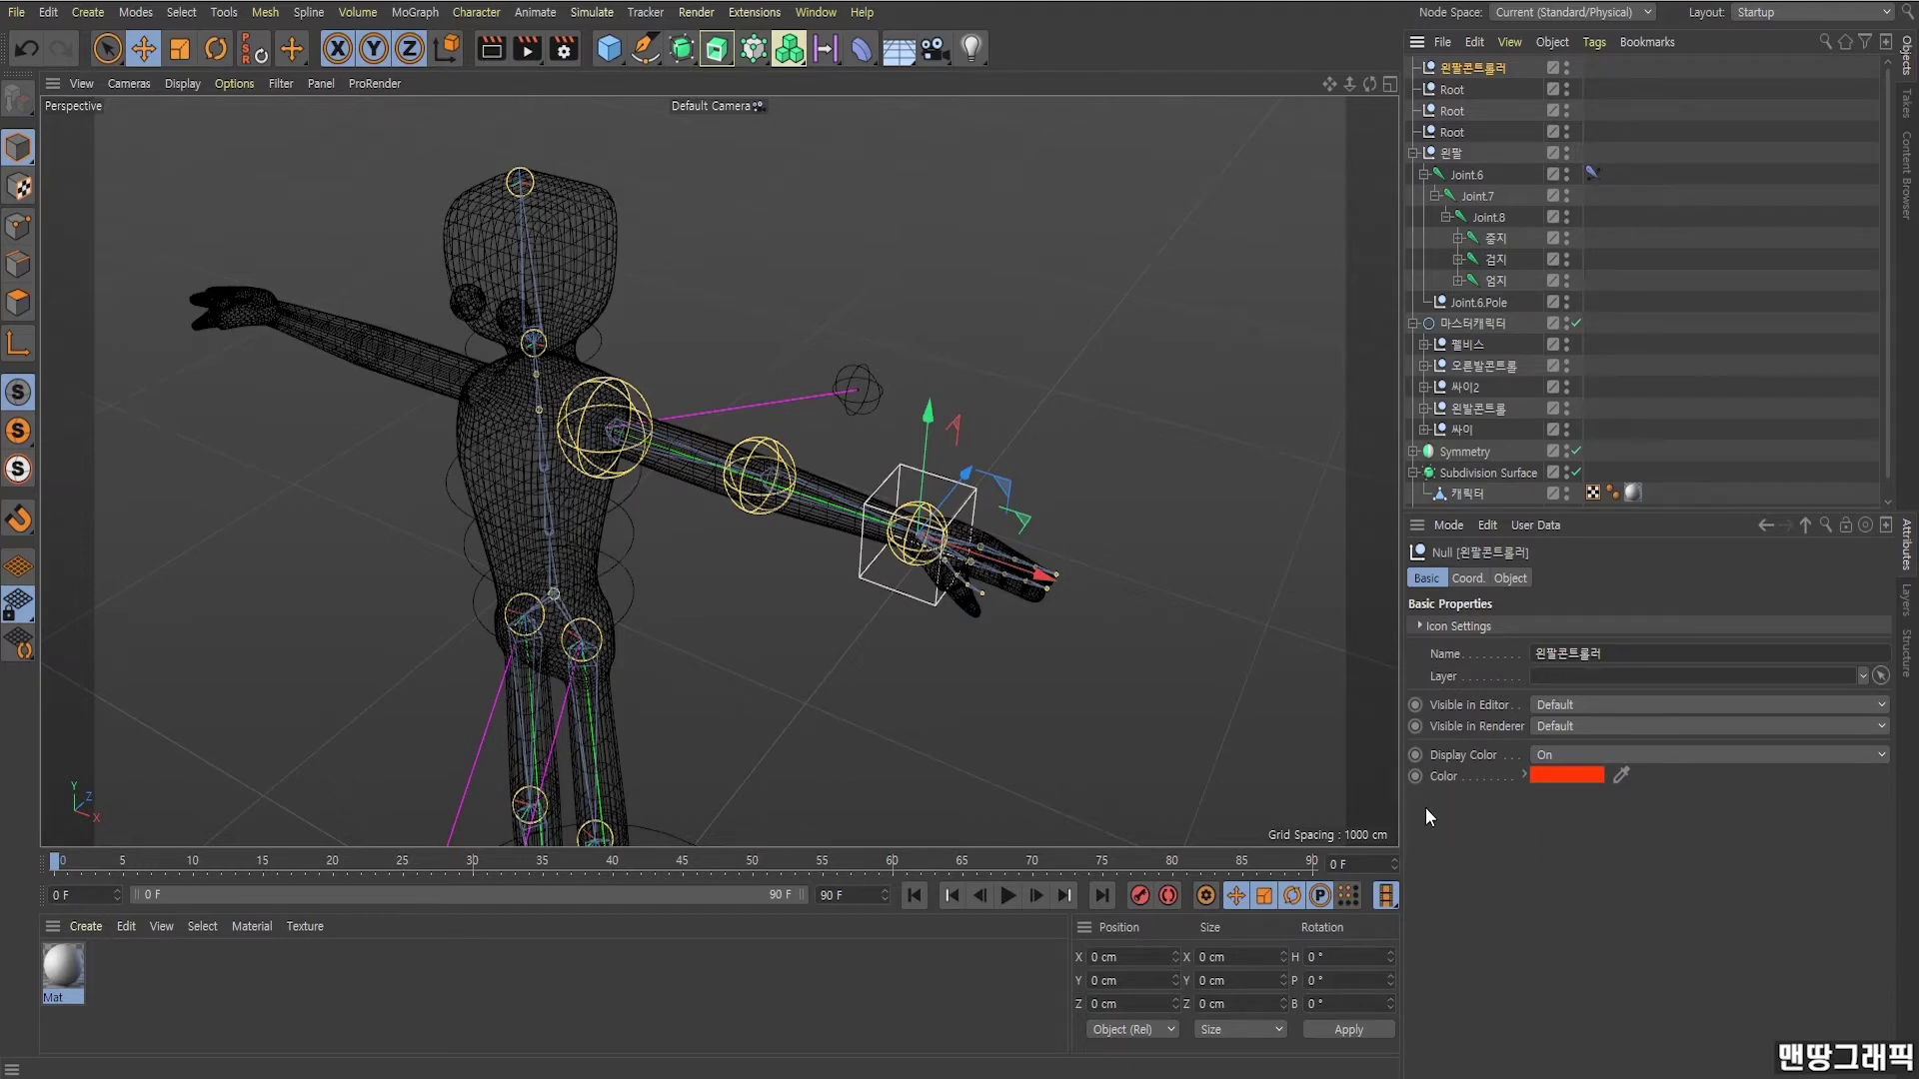
# Add a user data field named IK<->FK as an Integer with Quicktab Radio interface.
pyautogui.click(1528, 531)
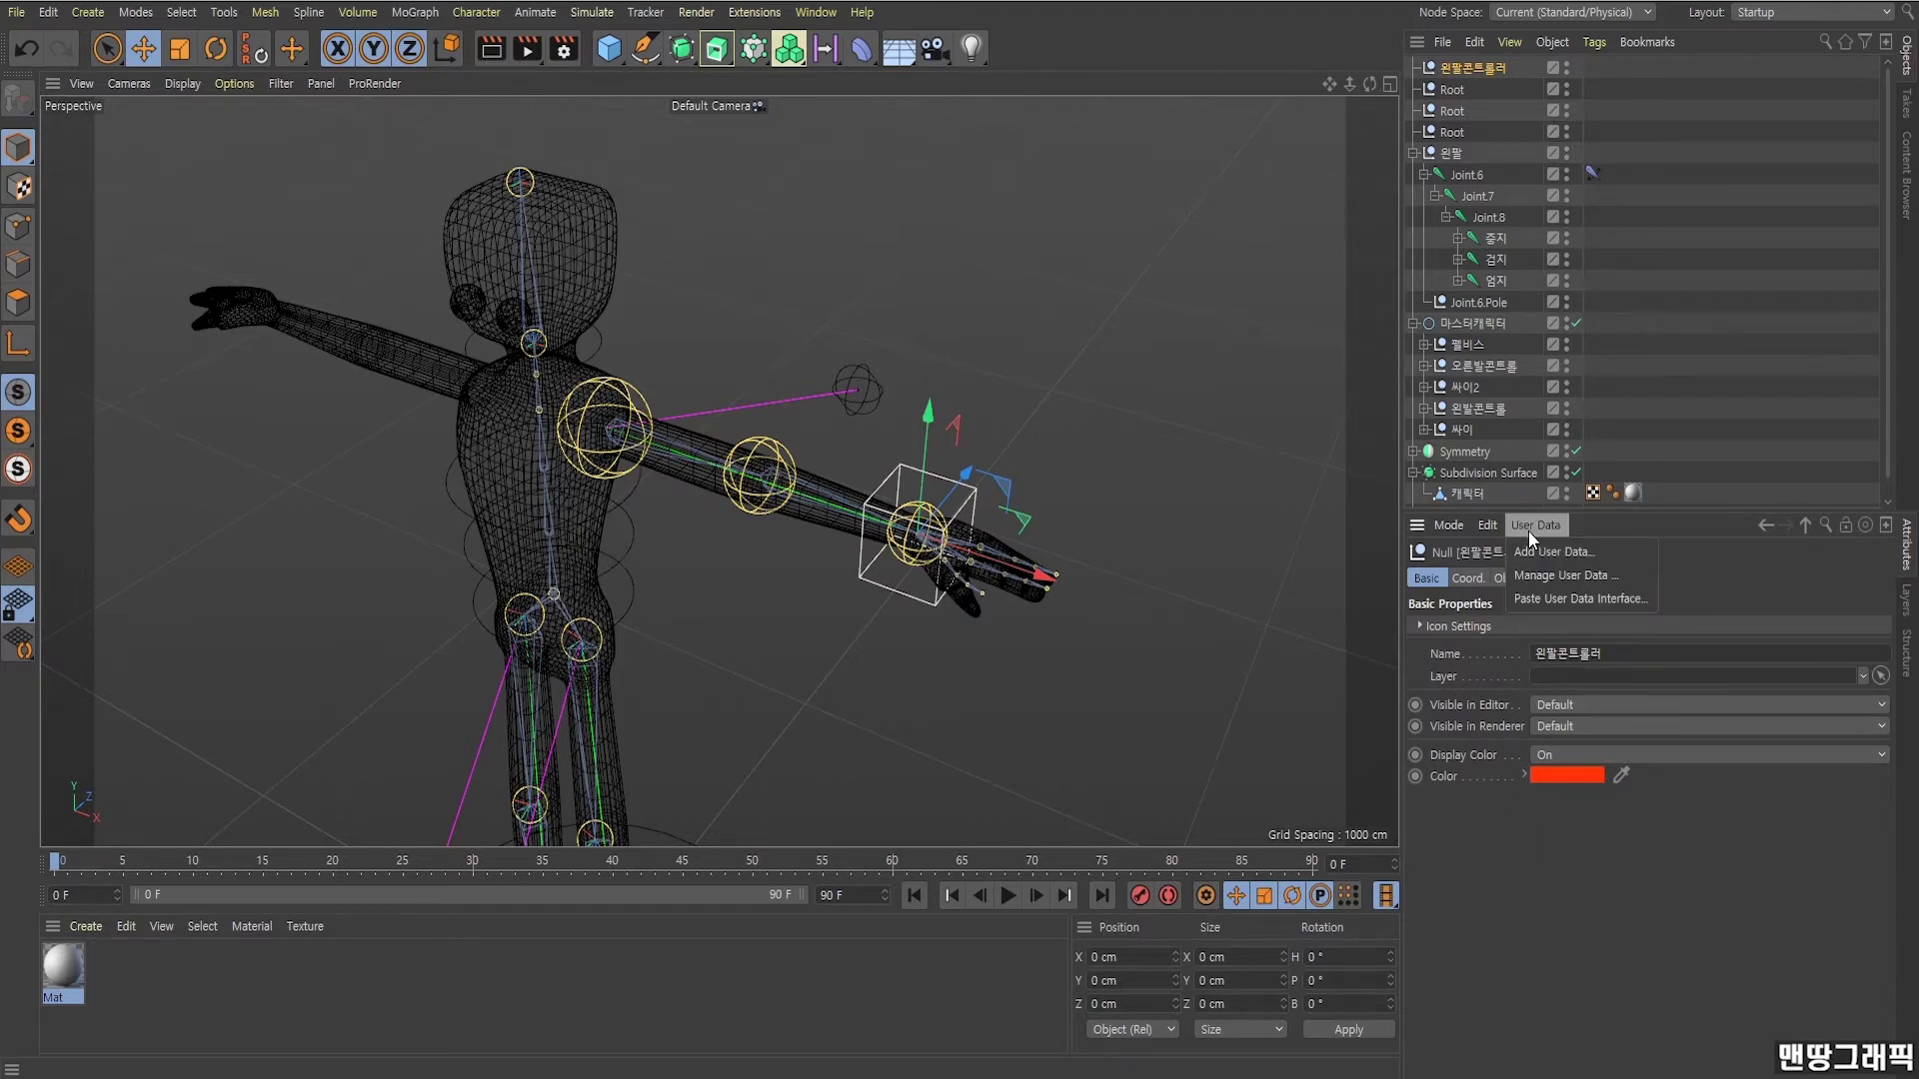
pyautogui.click(1533, 548)
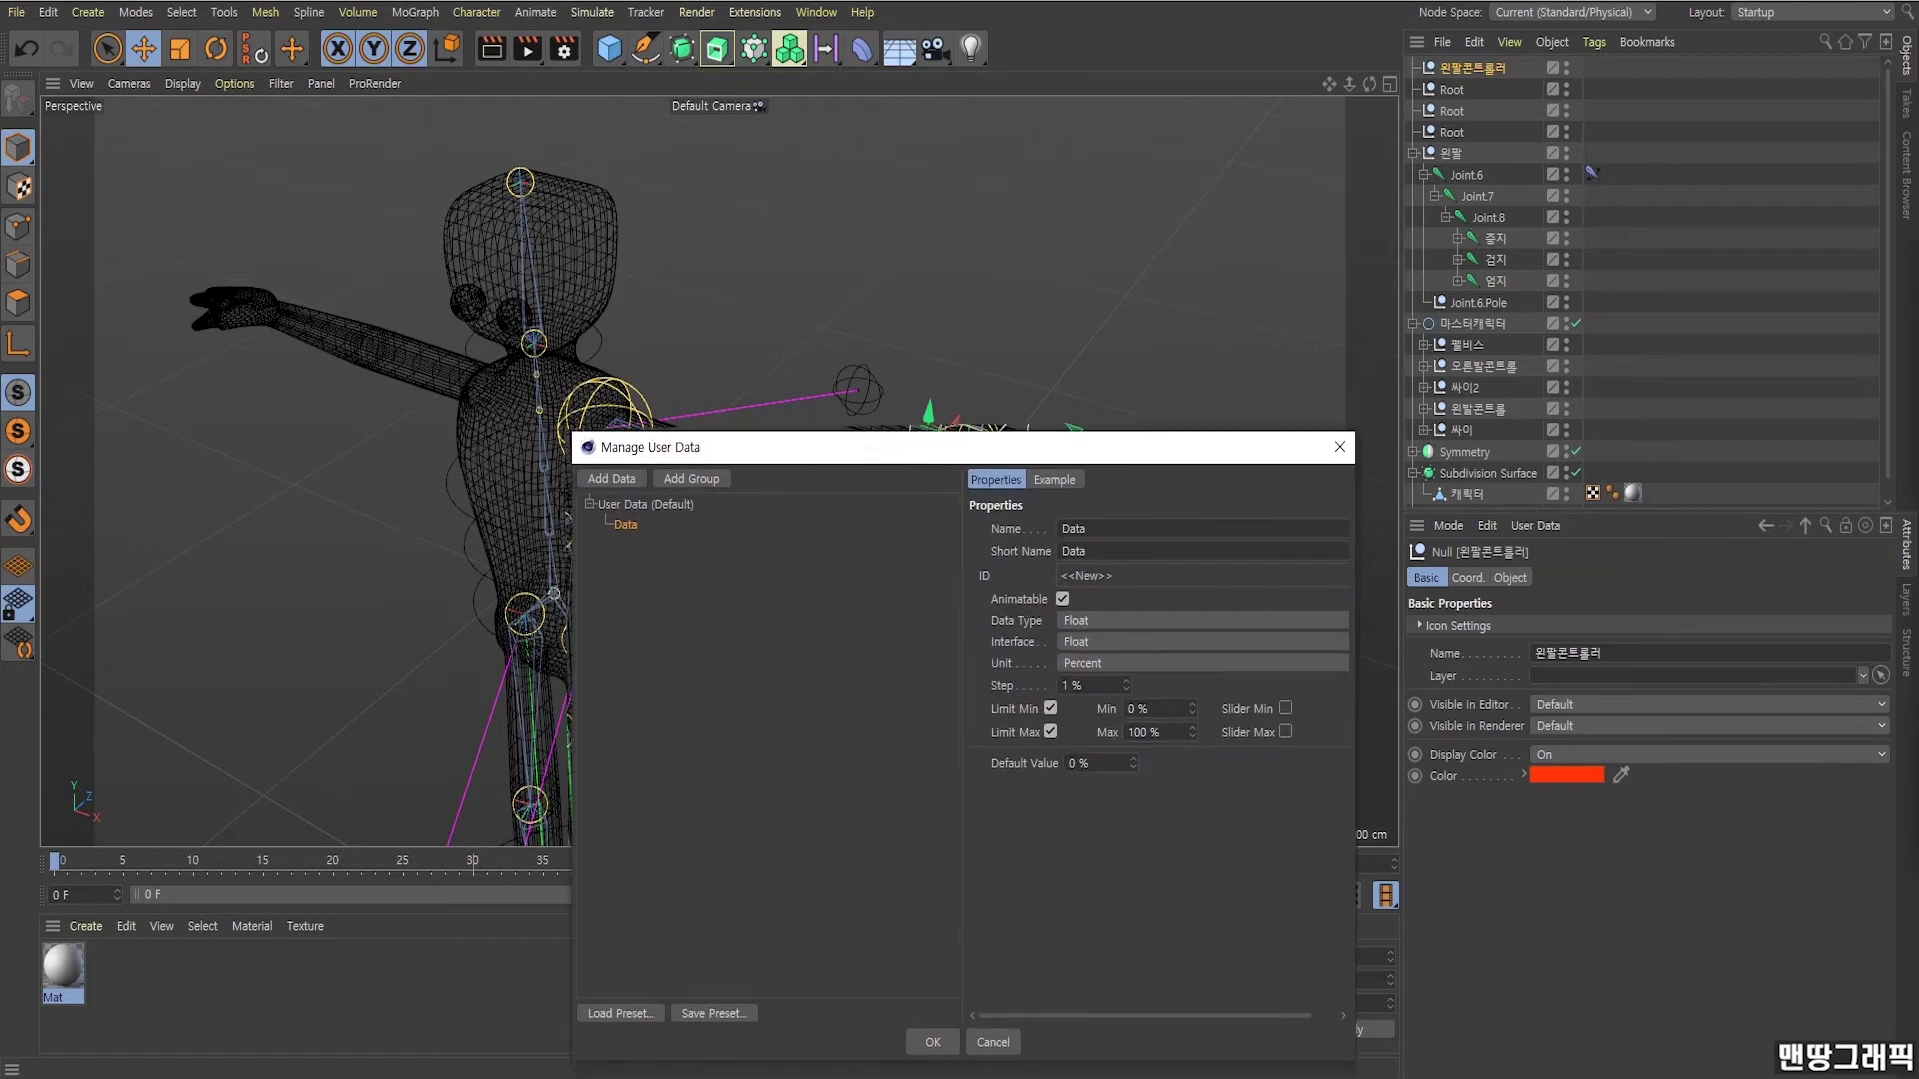
pyautogui.write('IK')
pyautogui.write('<')
pyautogui.write('->F')
pyautogui.write('K')
pyautogui.click(1091, 622)
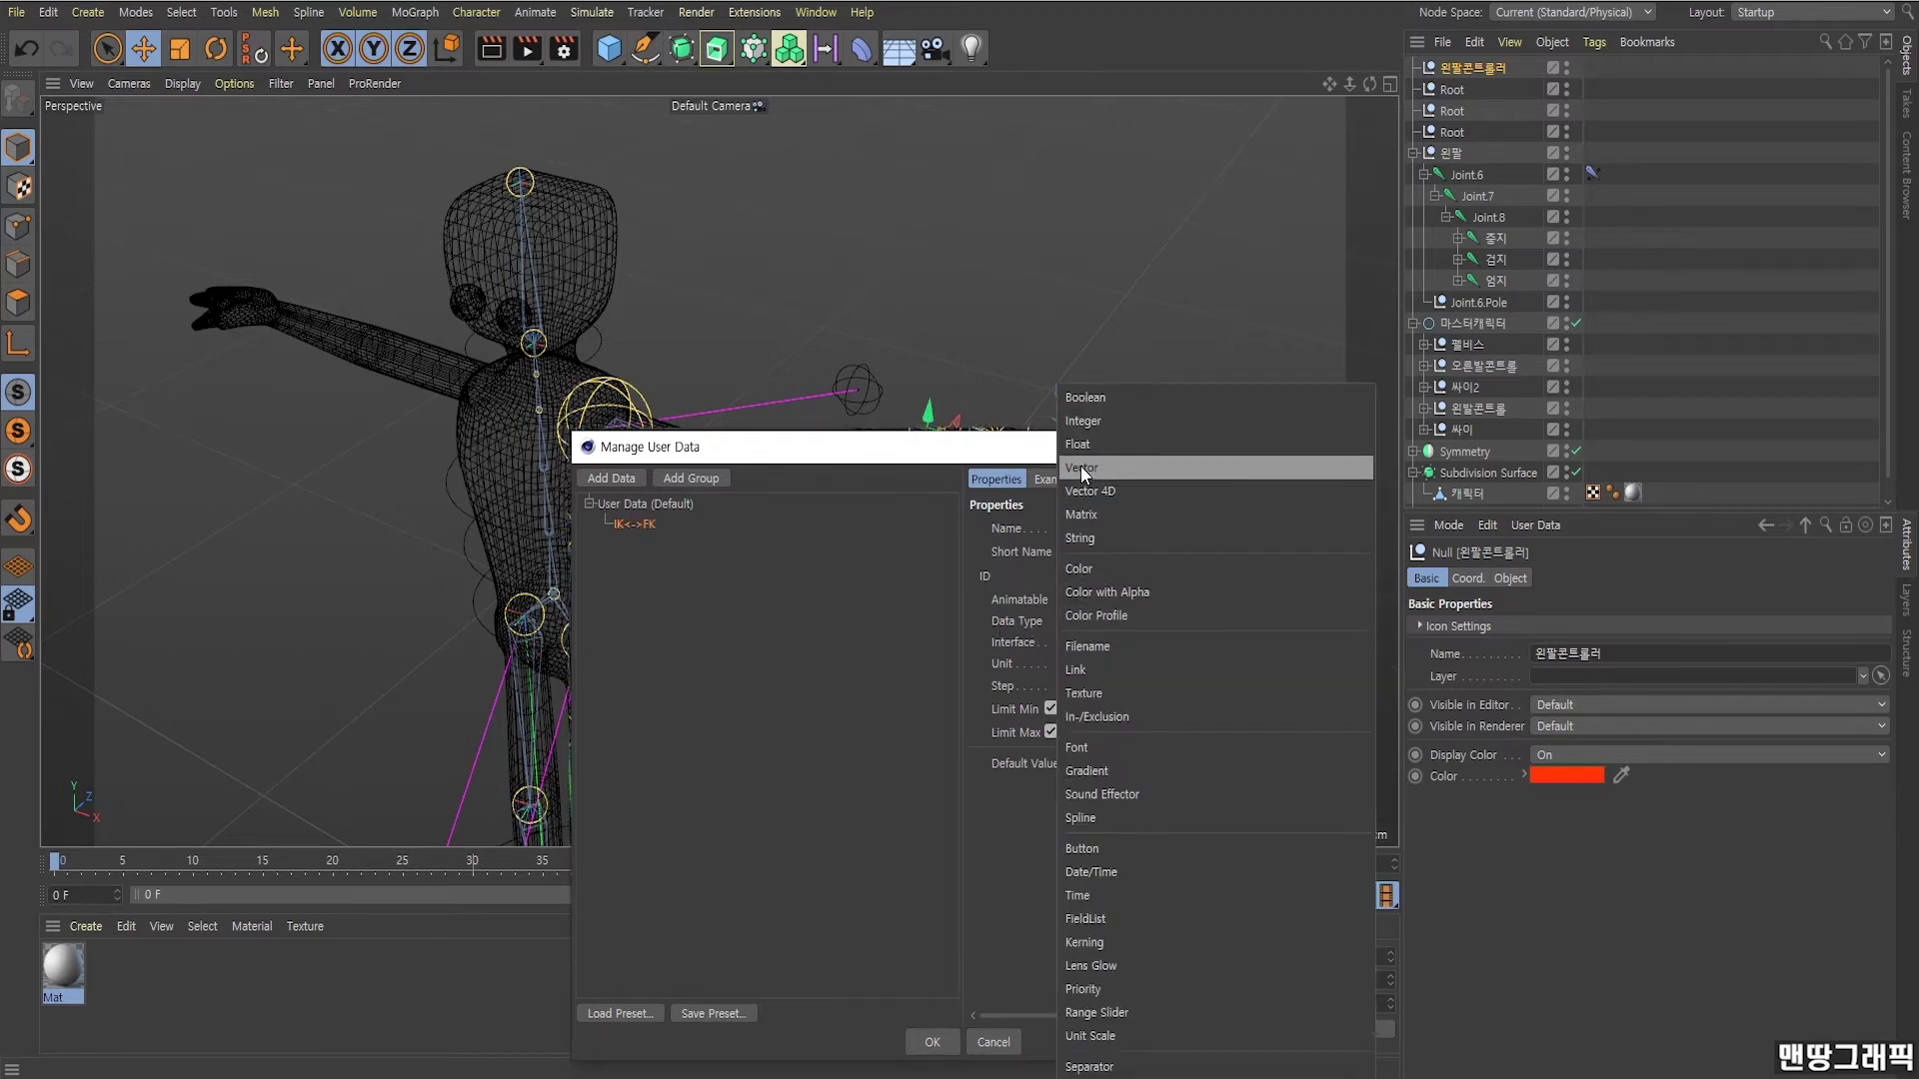
pyautogui.click(1093, 424)
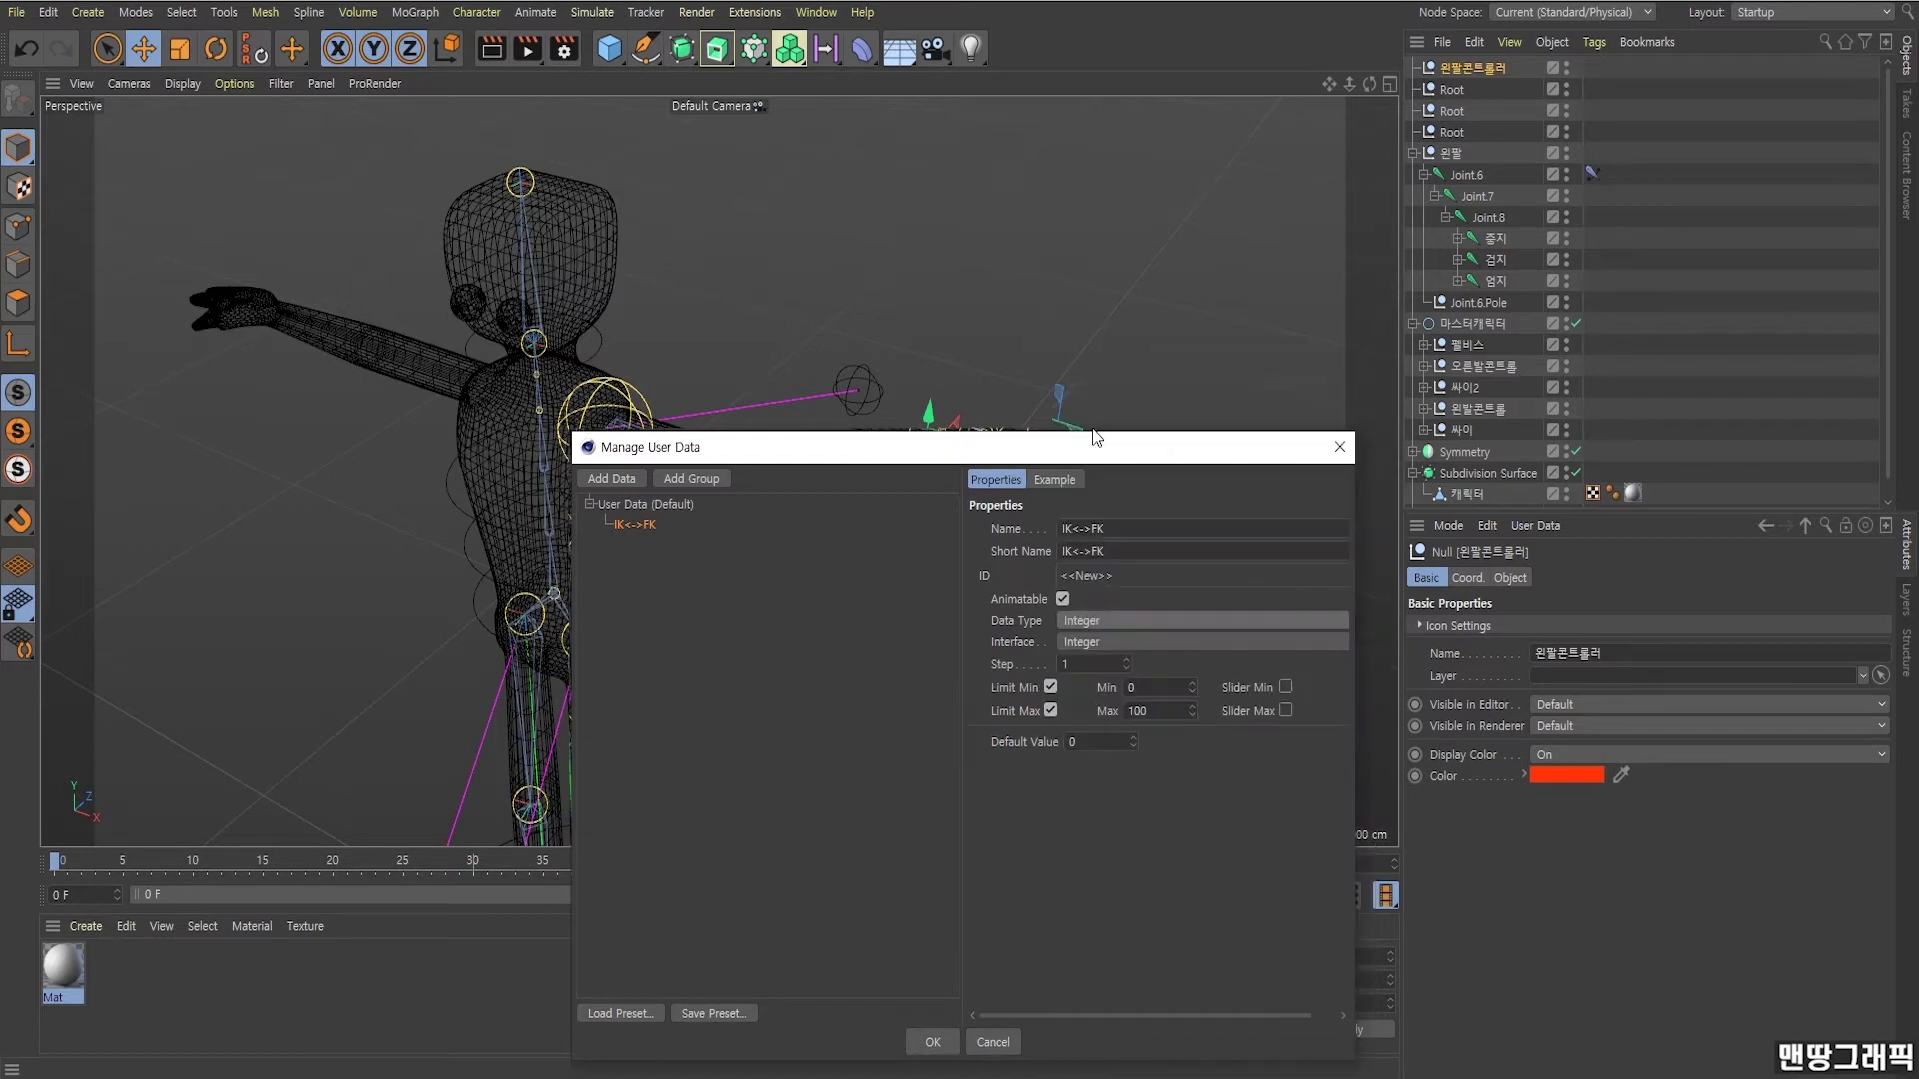
pyautogui.click(1077, 645)
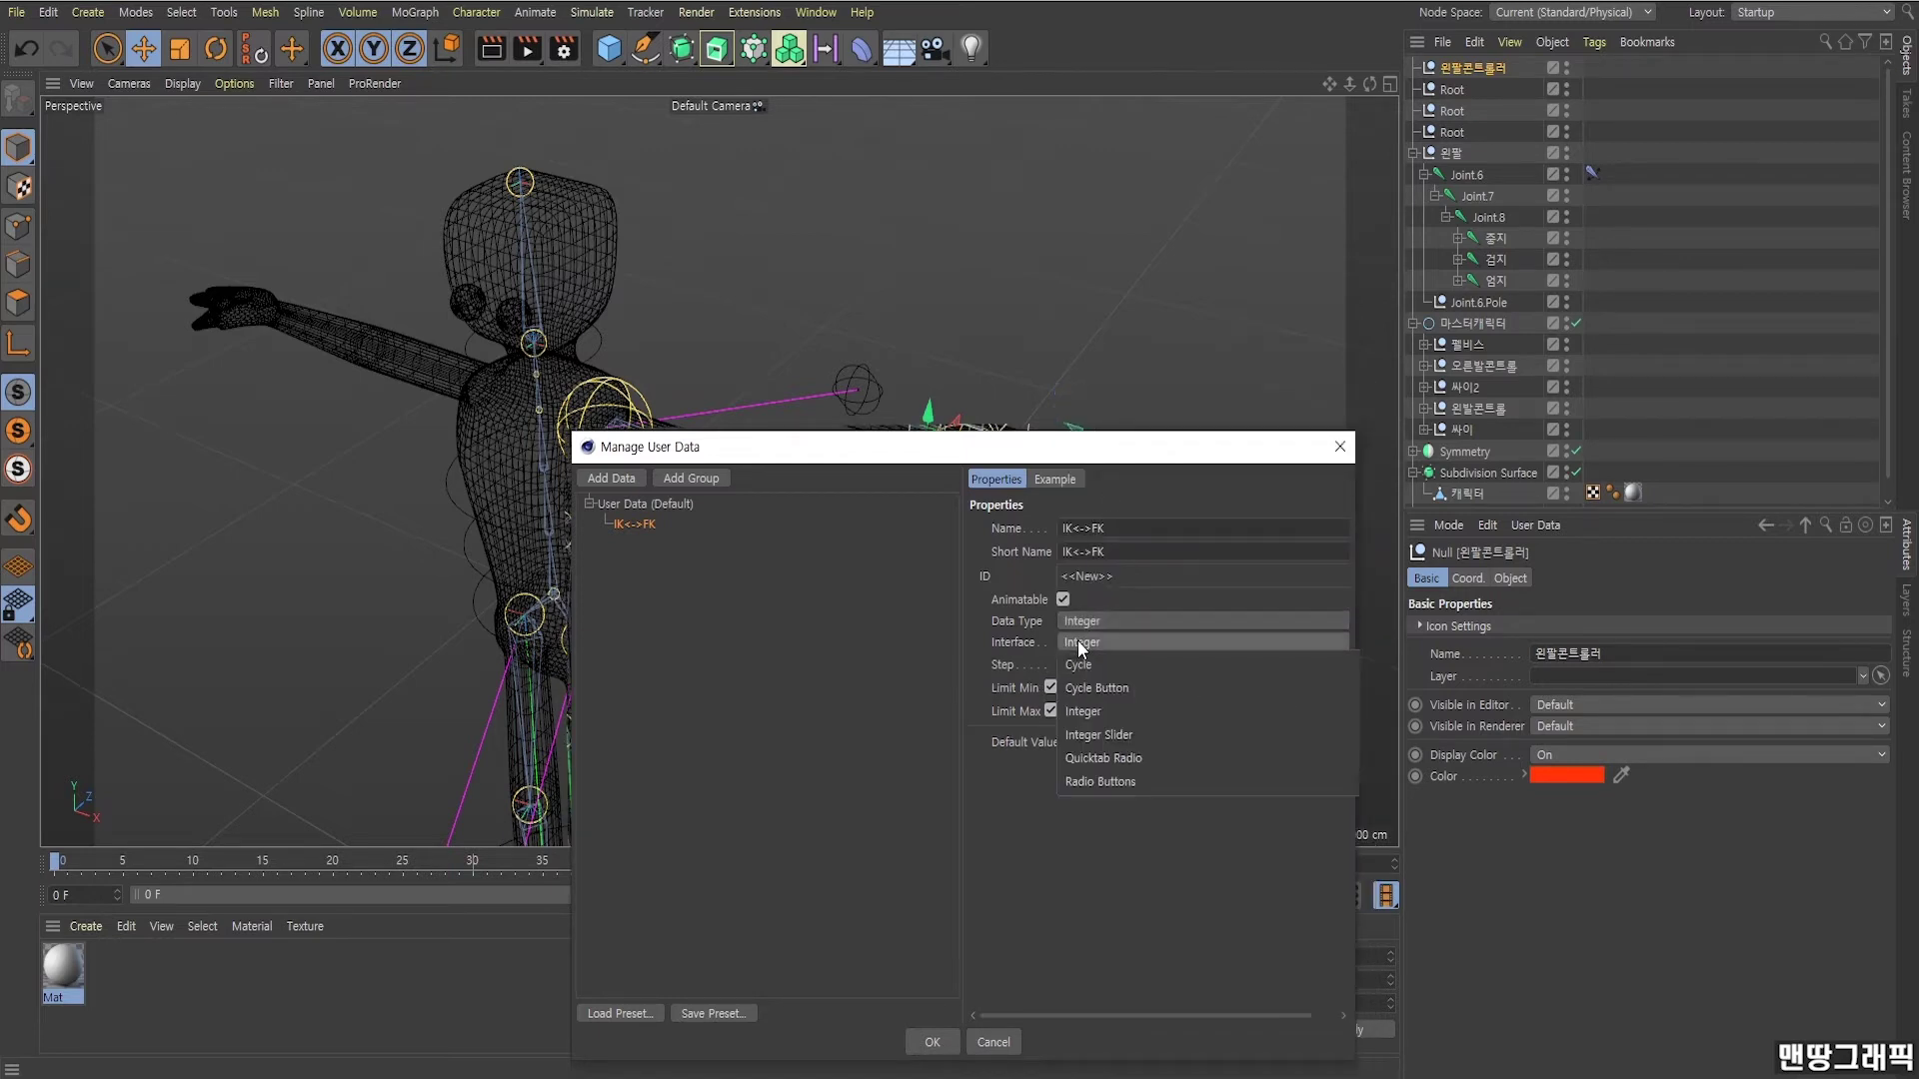
pyautogui.click(1100, 759)
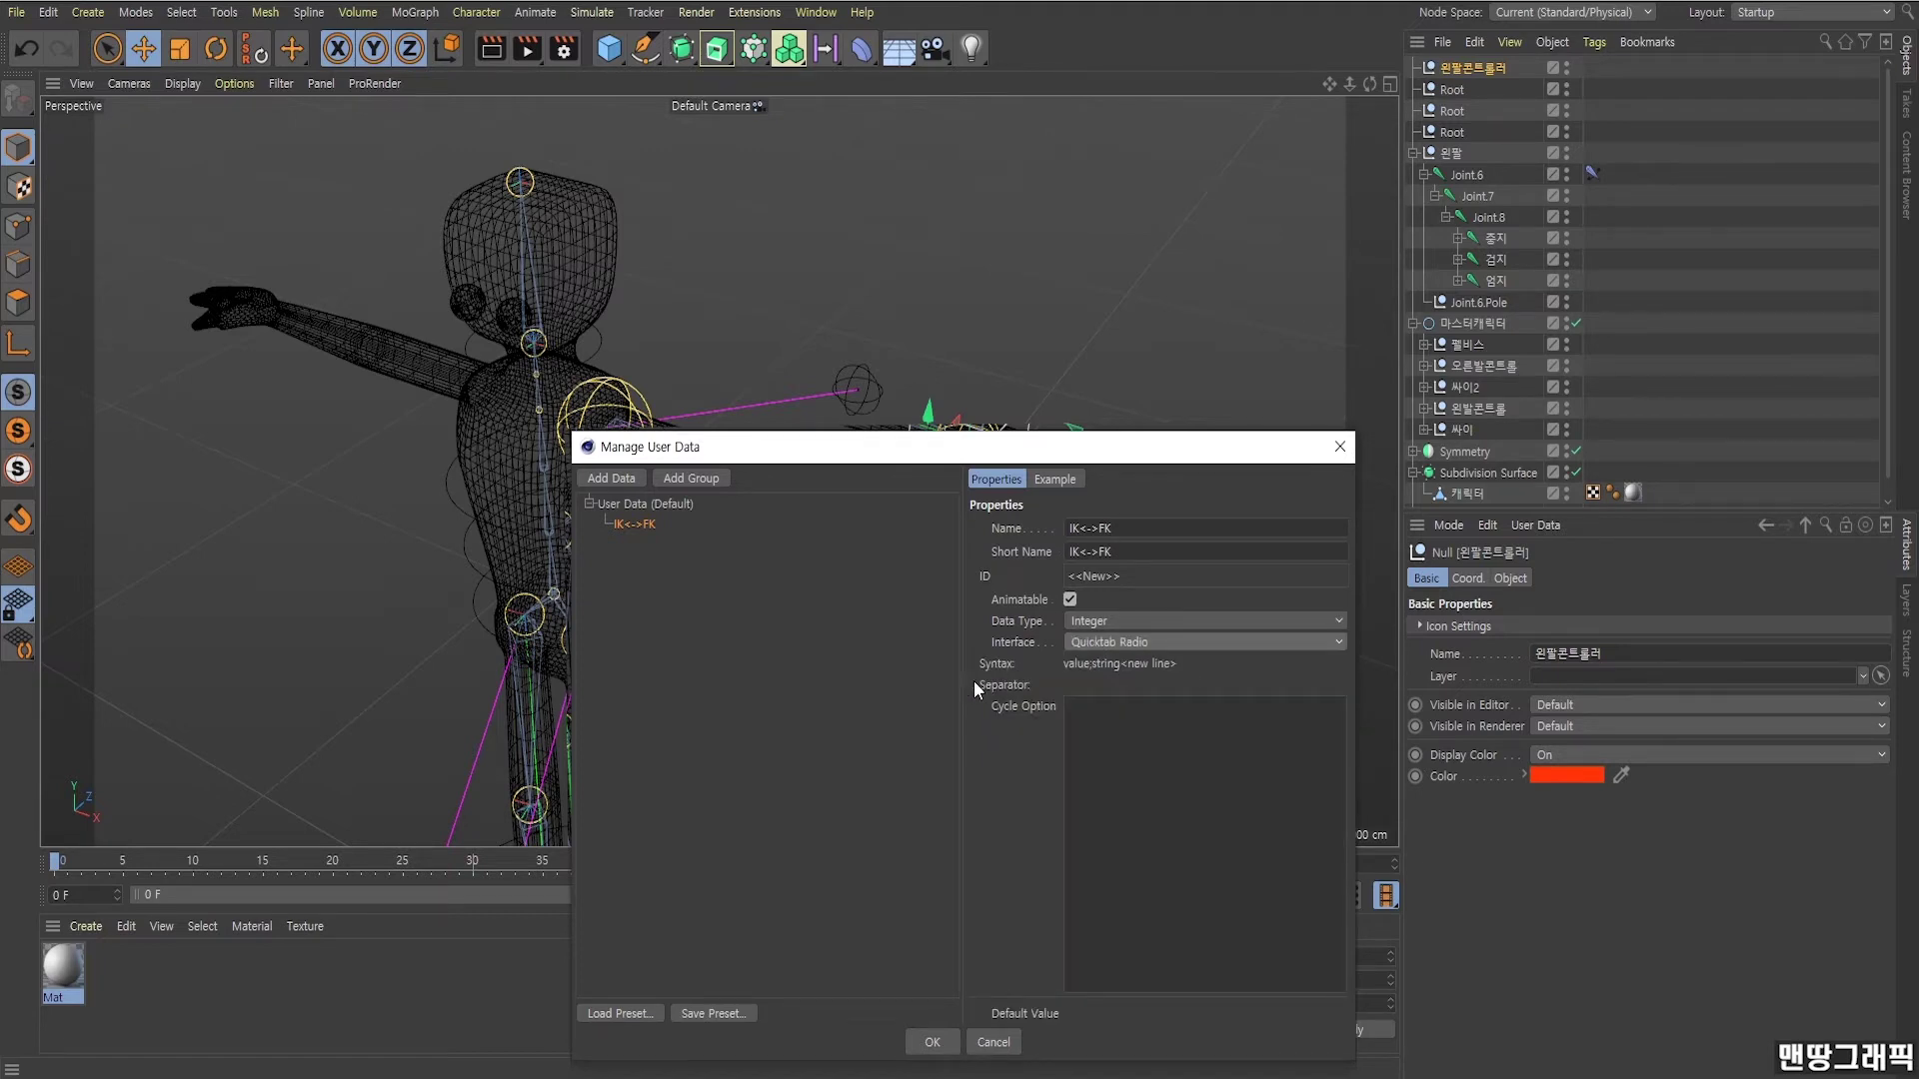
# Enter cycle options 0;IK and 1;FK, preview the switch, and confirm with OK.
pyautogui.click(1100, 734)
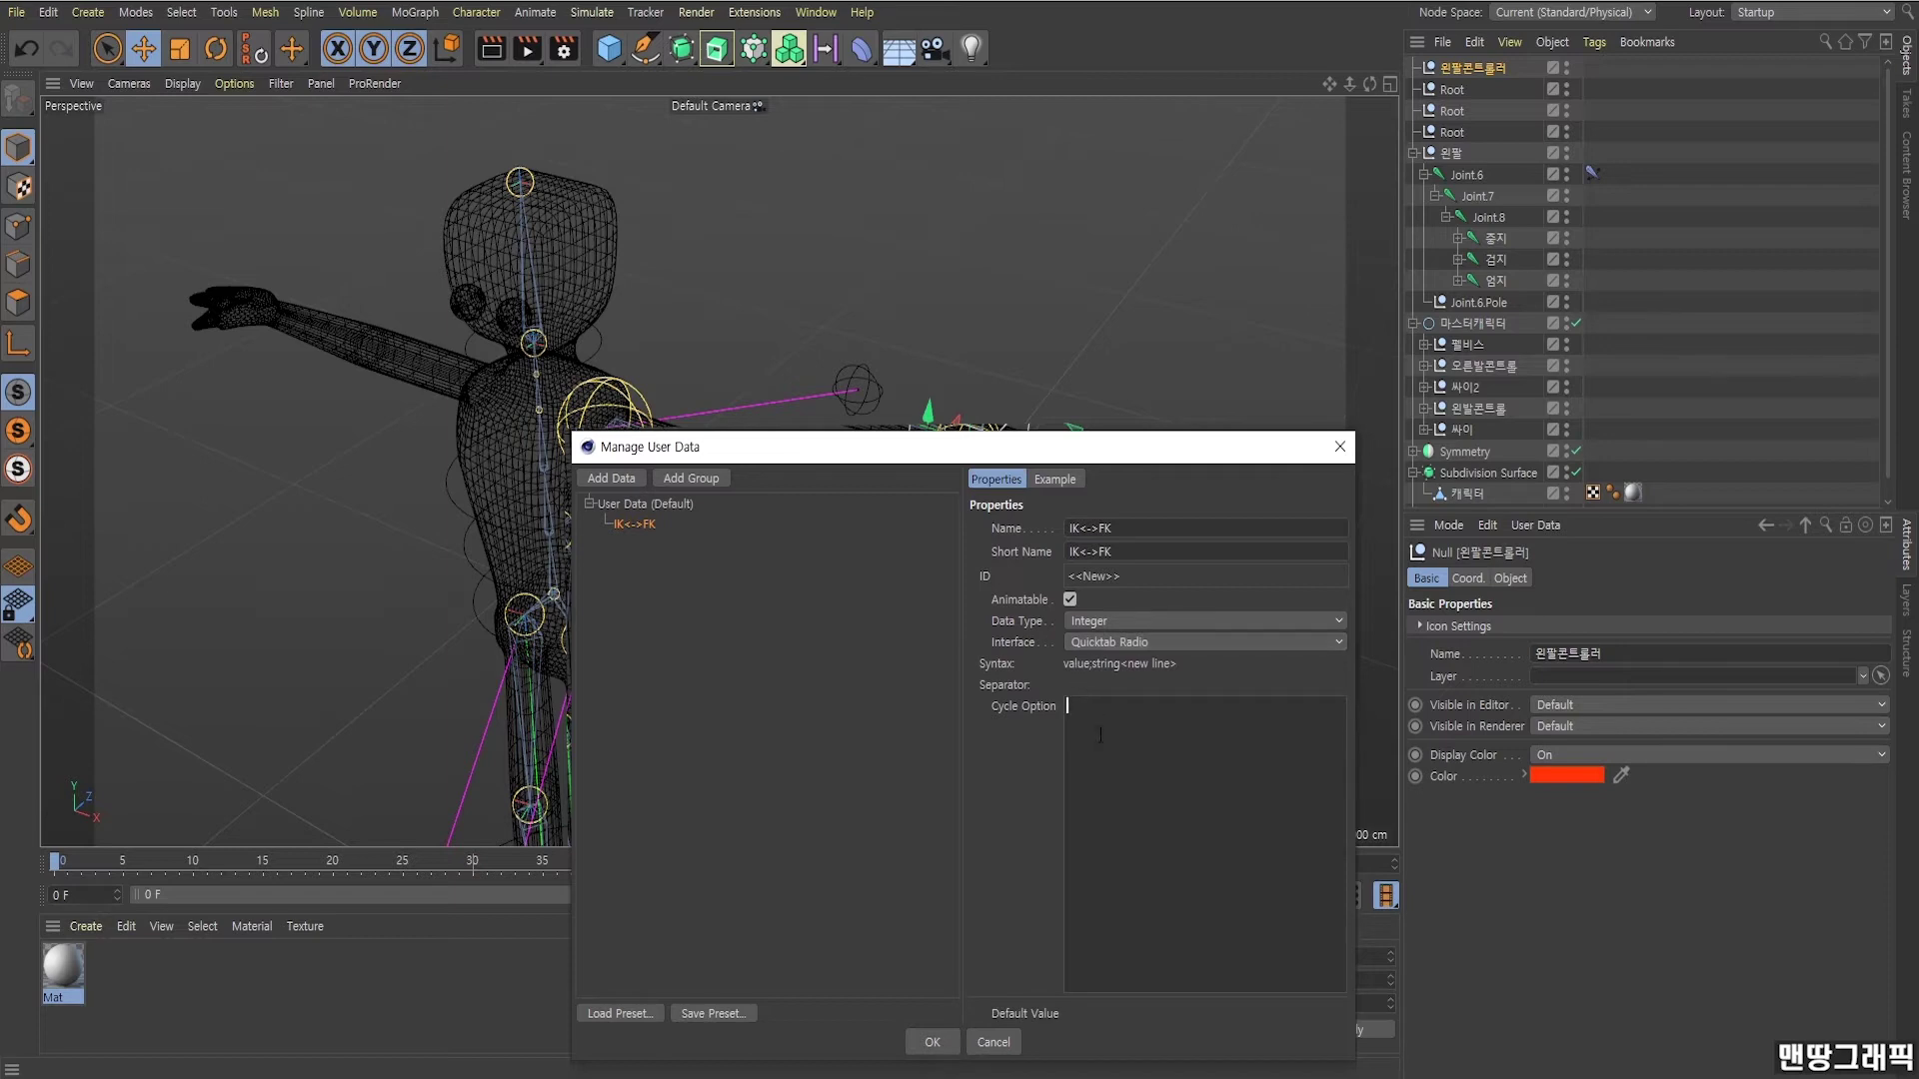
pyautogui.write('0')
pyautogui.write(';')
pyautogui.write(' ㅑ')
pyautogui.press('BackSpace')
pyautogui.press('BackSpace')
pyautogui.write('IK ')
pyautogui.write('1')
pyautogui.write(';IL')
pyautogui.press('BackSpace')
pyautogui.press('BackSpace')
pyautogui.write('FK')
pyautogui.click(1058, 480)
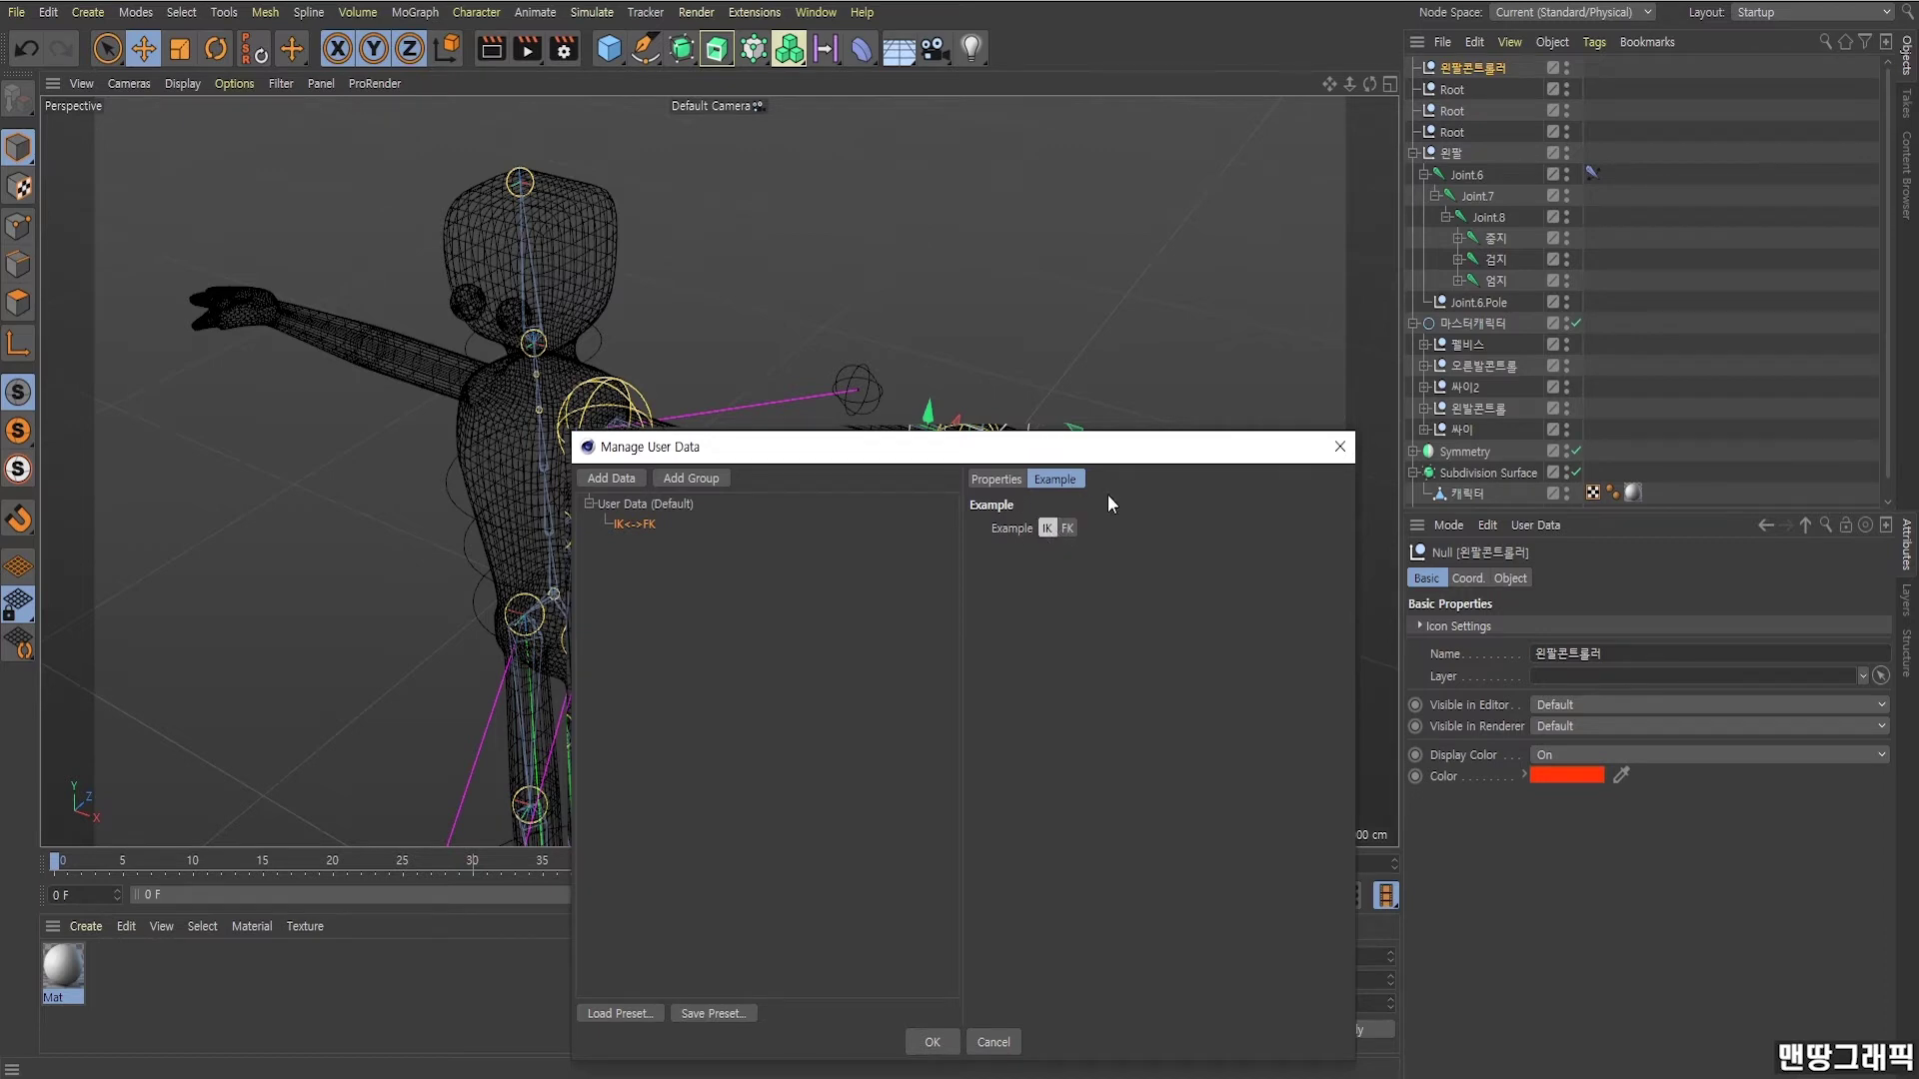
pyautogui.click(997, 479)
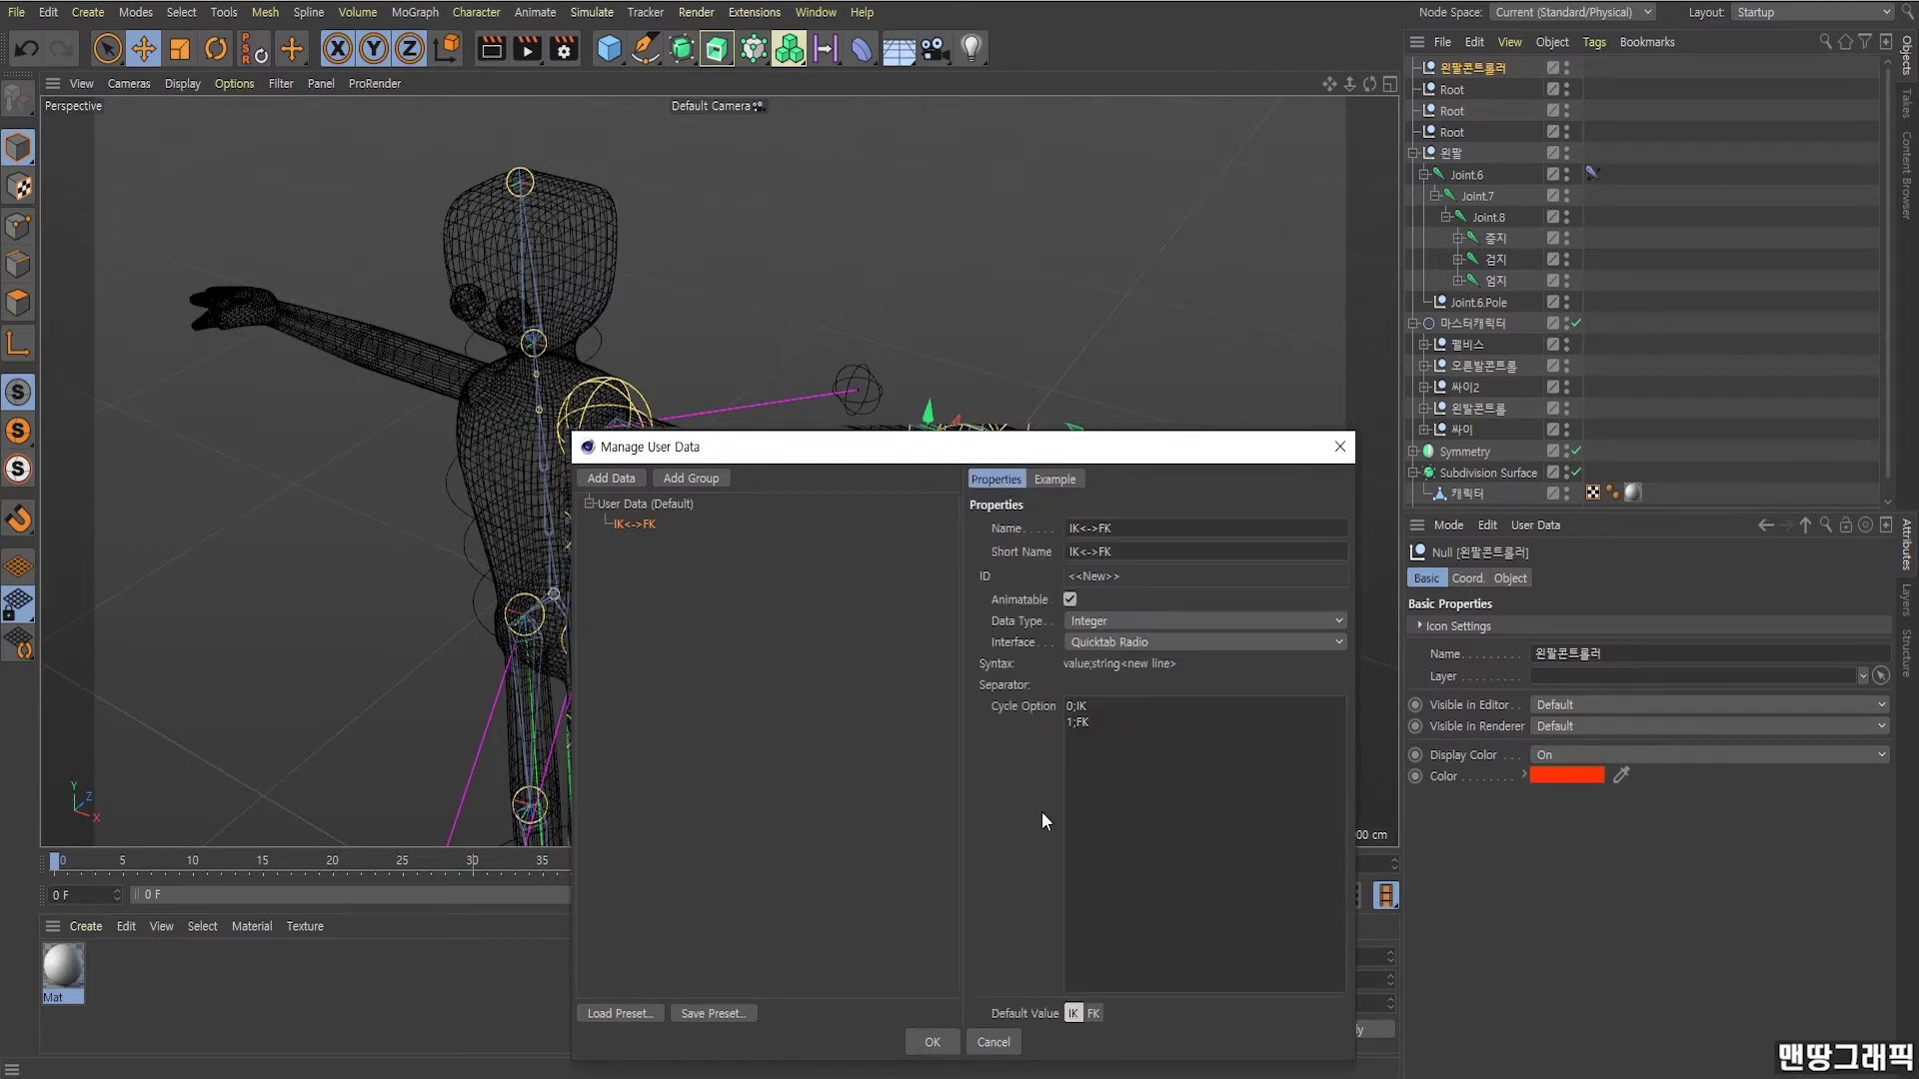
pyautogui.click(930, 1044)
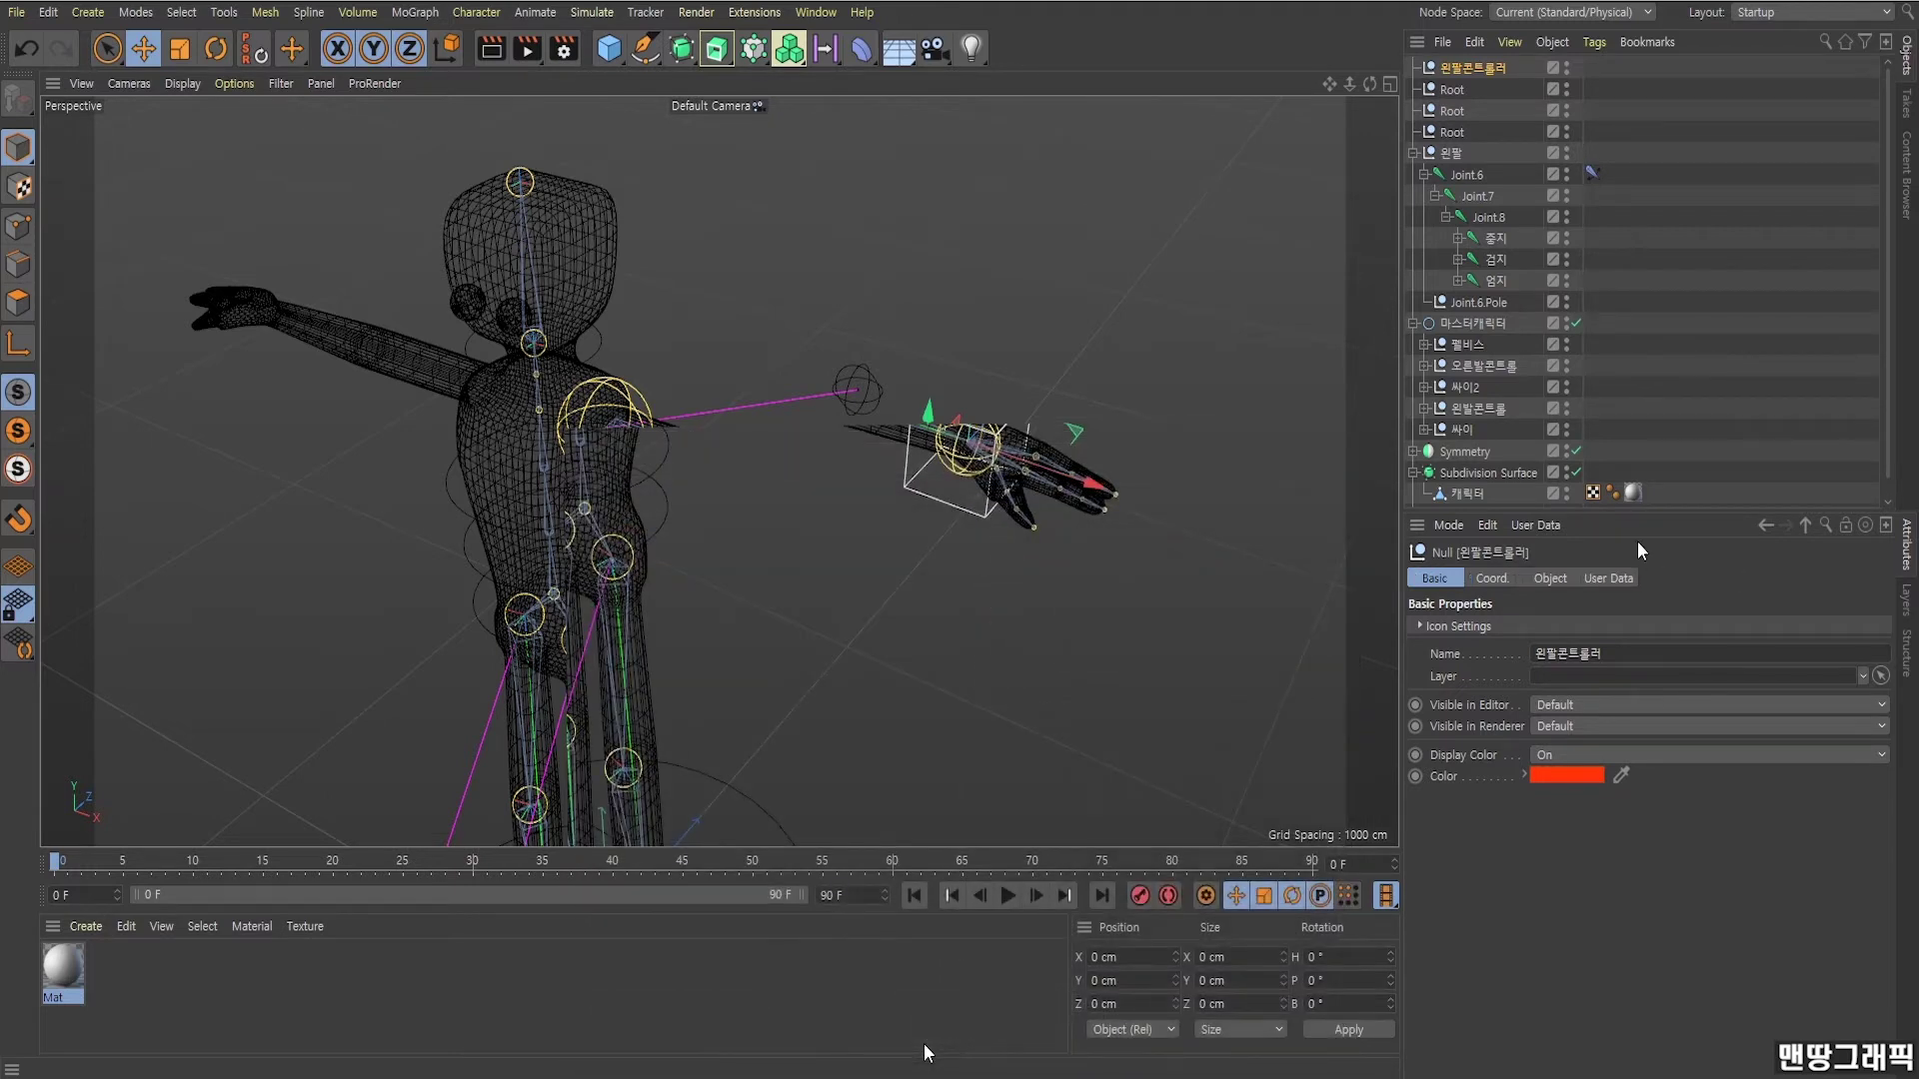
pyautogui.click(1602, 579)
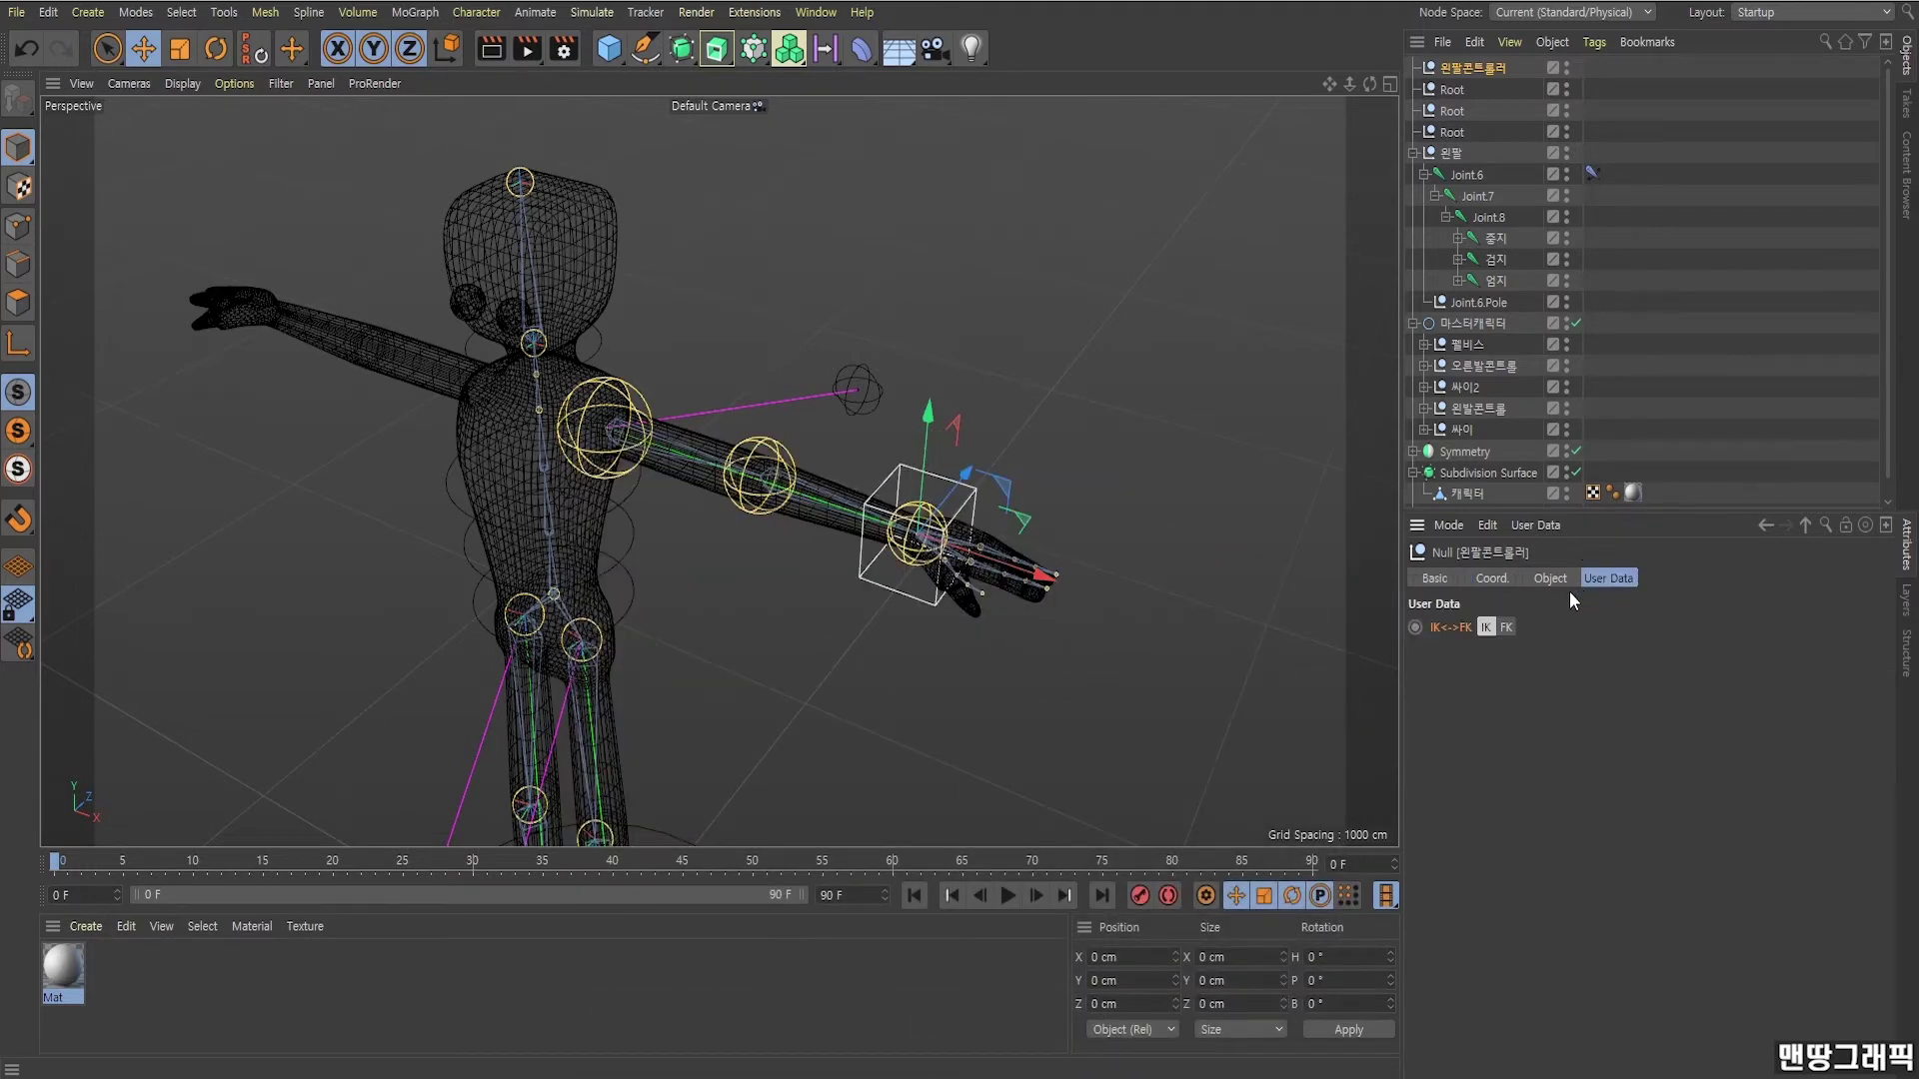
pyautogui.click(1506, 628)
pyautogui.click(1486, 628)
pyautogui.click(1592, 174)
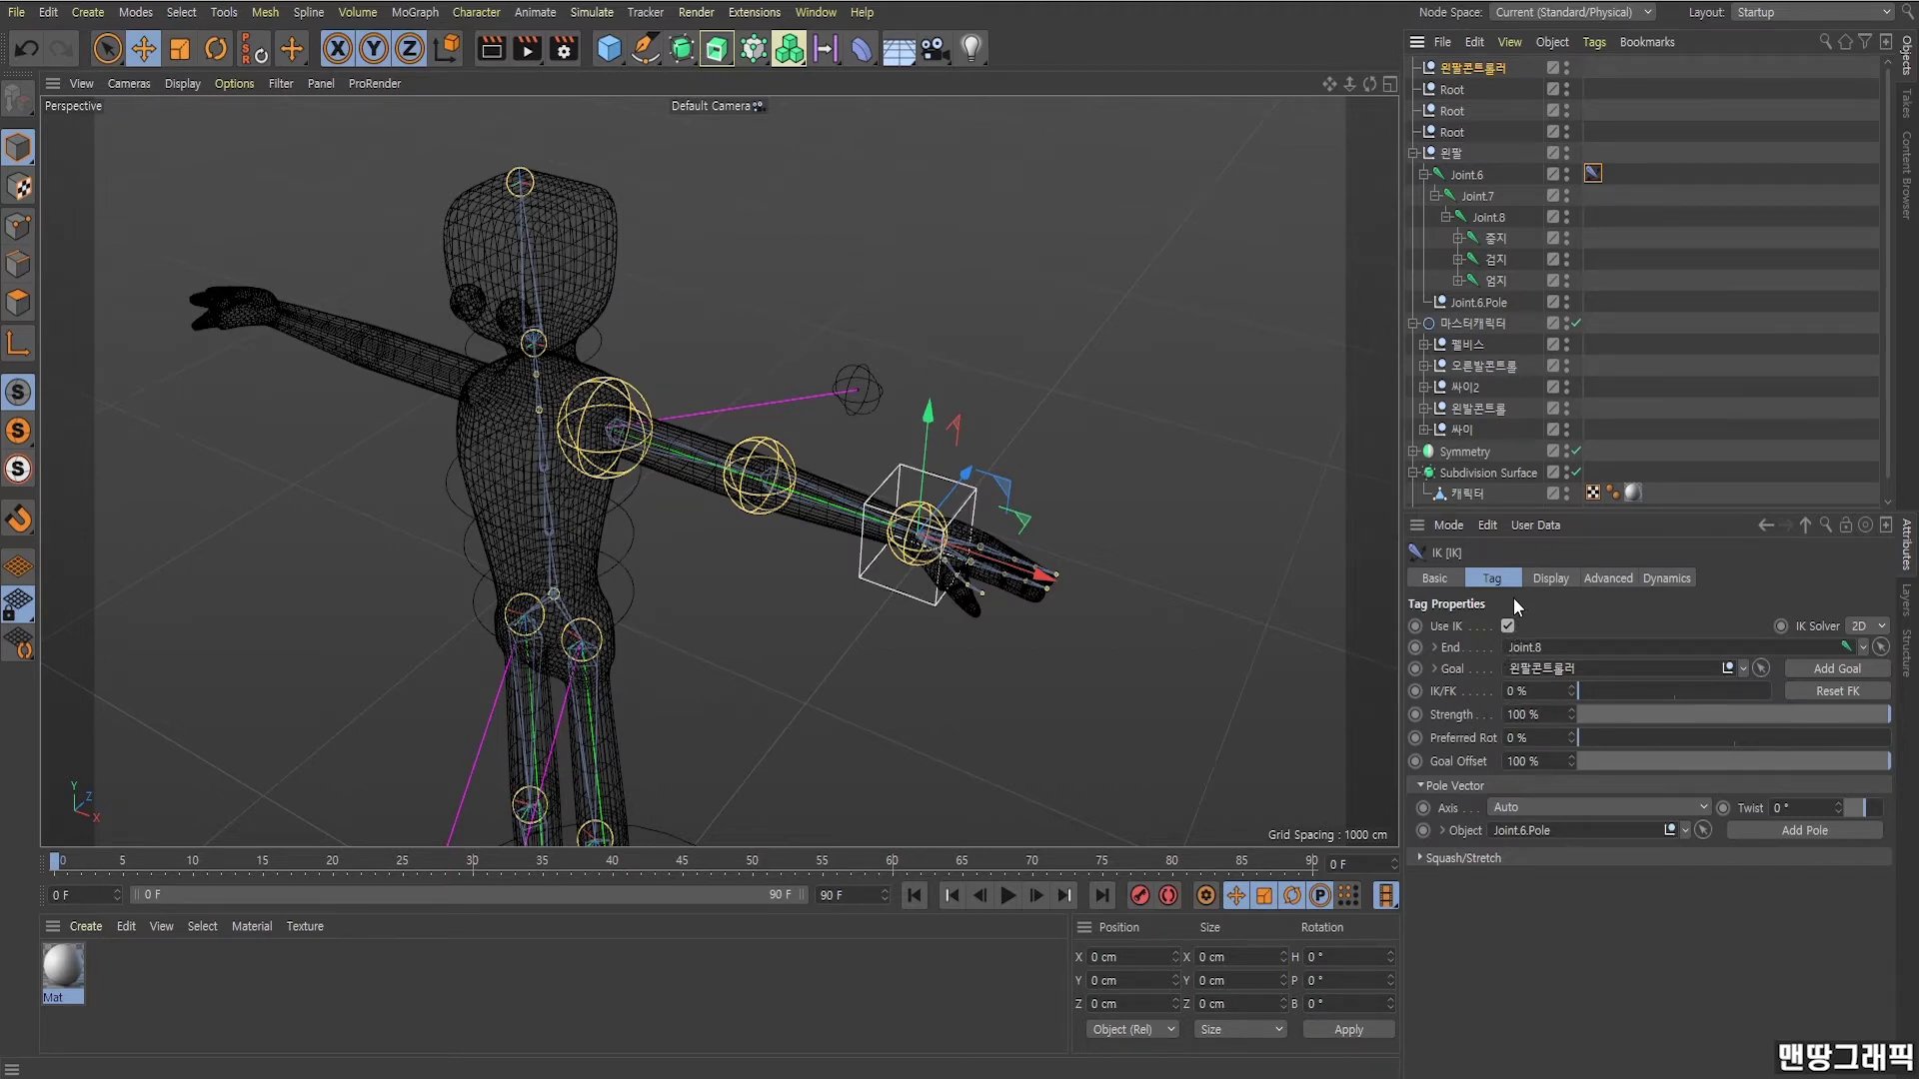
pyautogui.click(1474, 67)
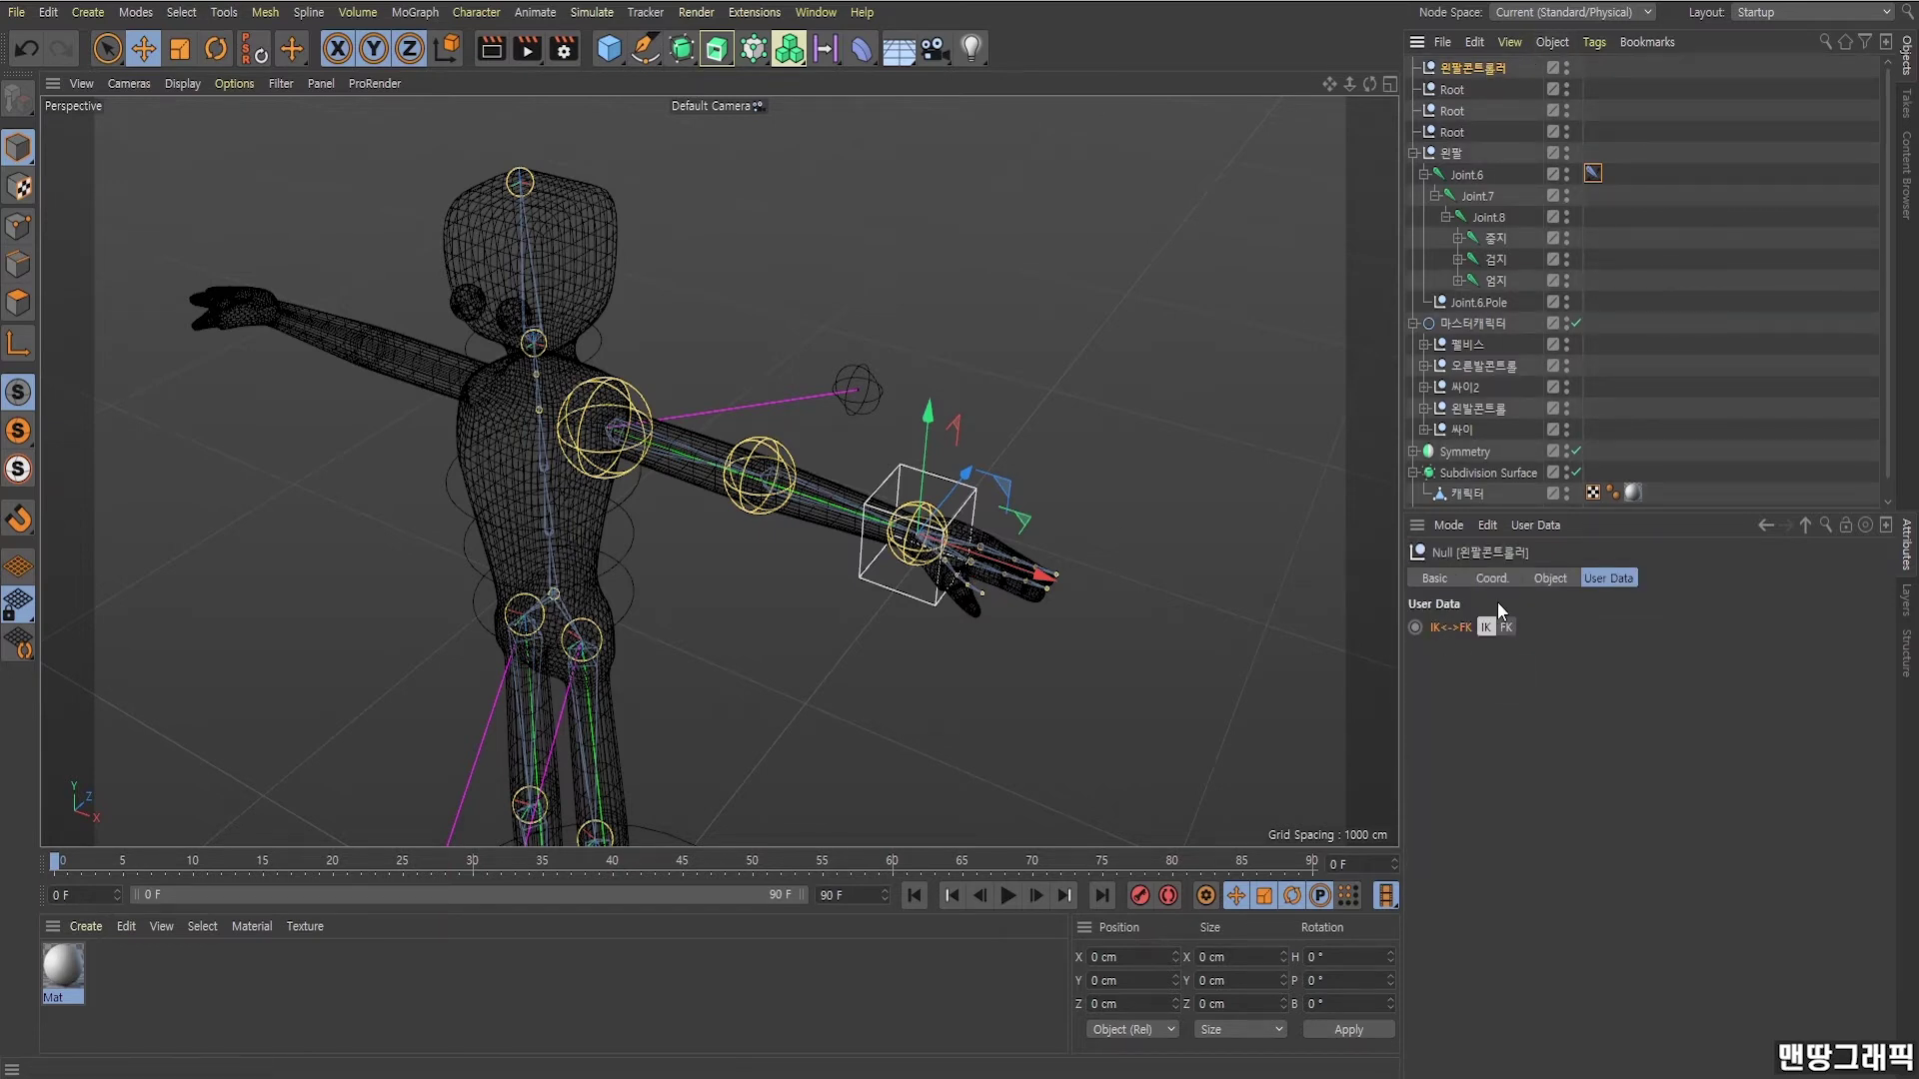
# Add an XPresso tag to the 왼팔콘트롤러 controller and arrange the XPresso Editor beside the rig.
pyautogui.rightClick(1481, 70)
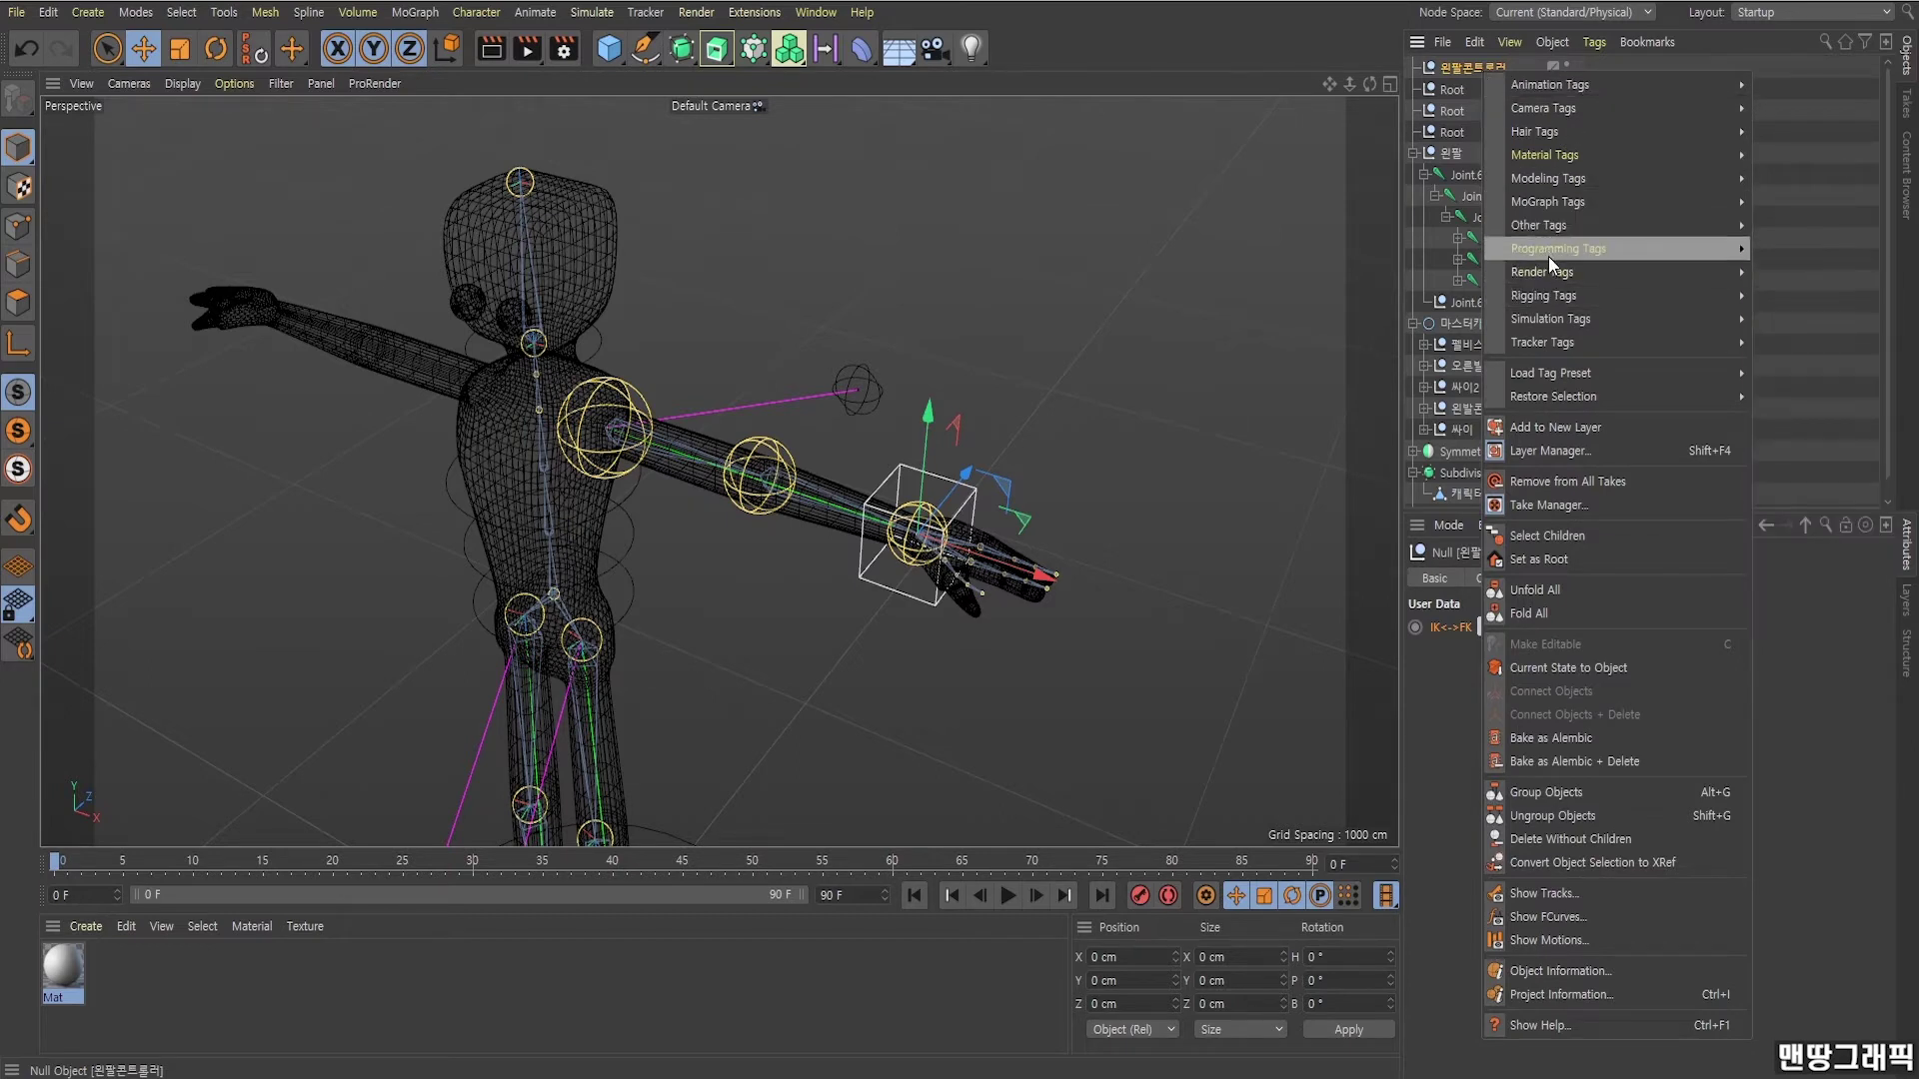
pyautogui.moveTo(1559, 249)
pyautogui.click(1813, 322)
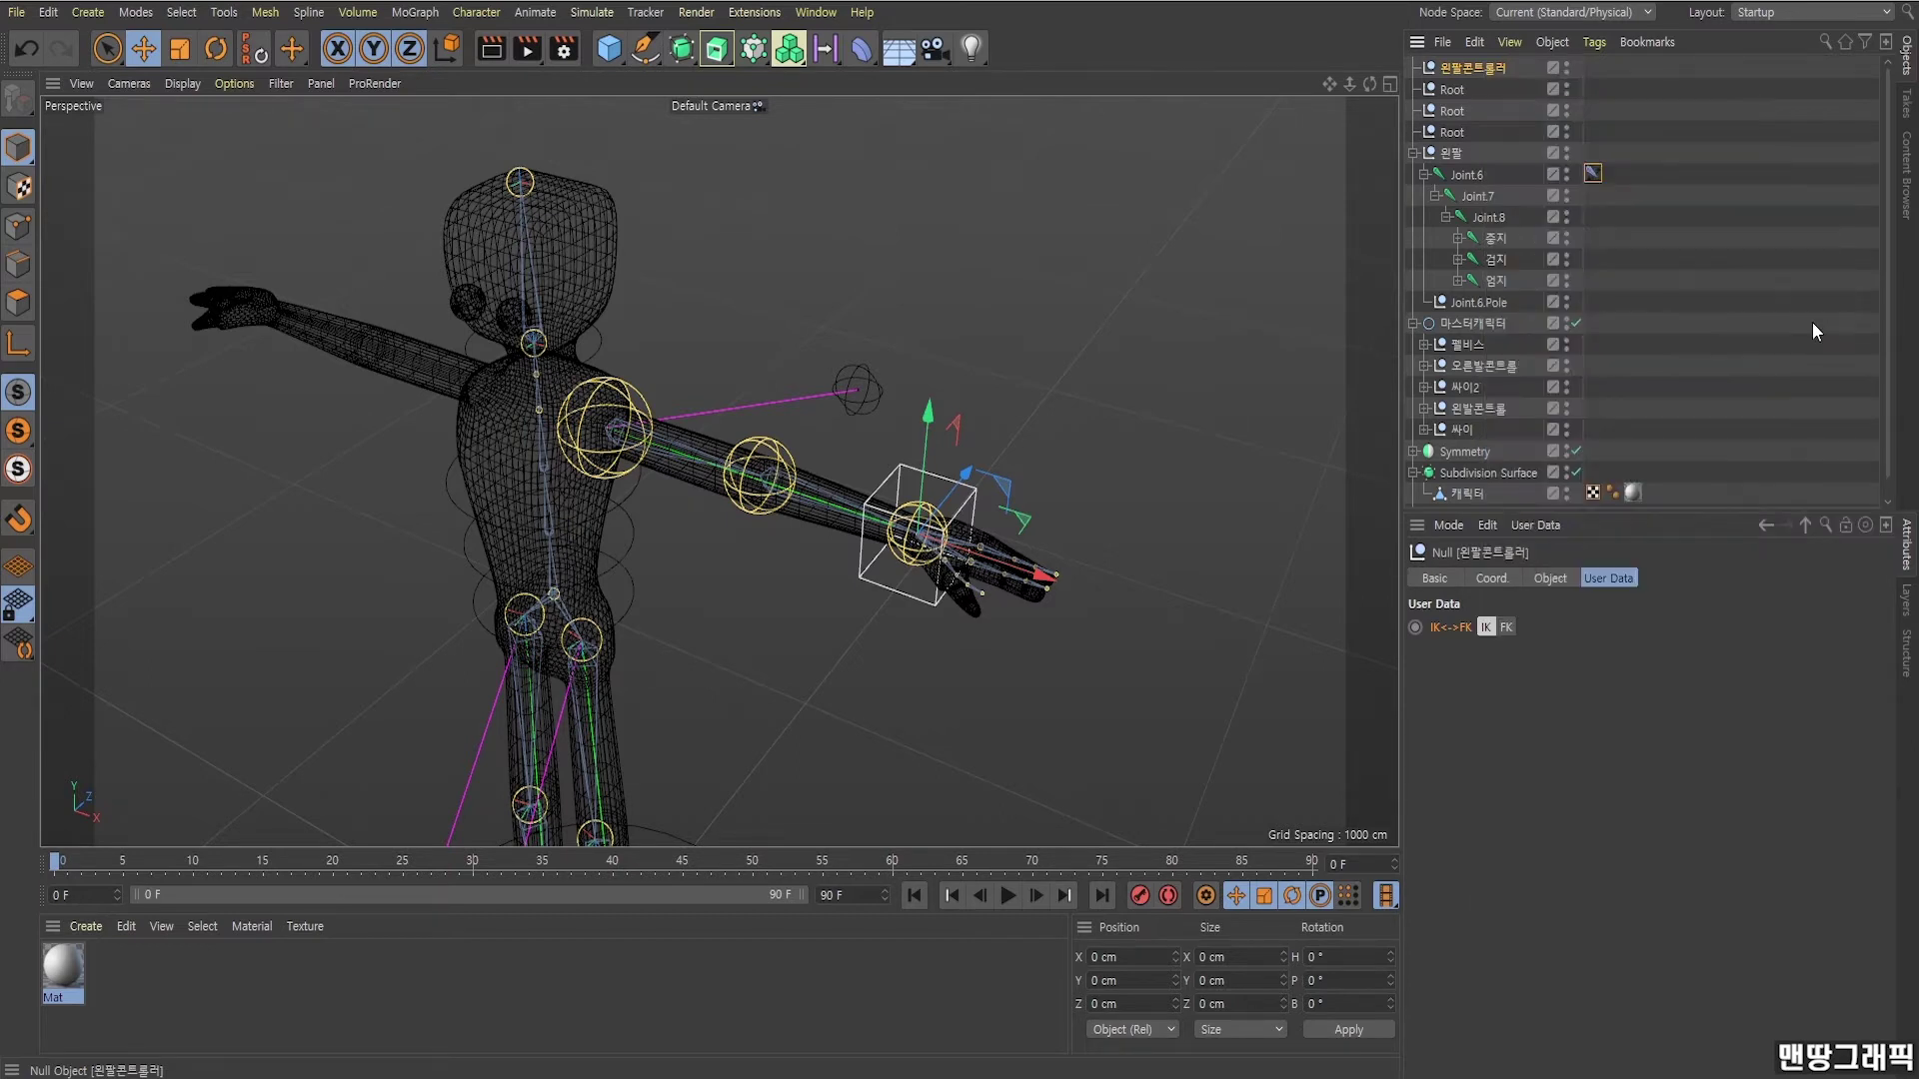
pyautogui.moveTo(1610, 302)
pyautogui.mouseDown()
pyautogui.moveTo(1203, 400)
pyautogui.moveTo(510, 376)
pyautogui.mouseUp()
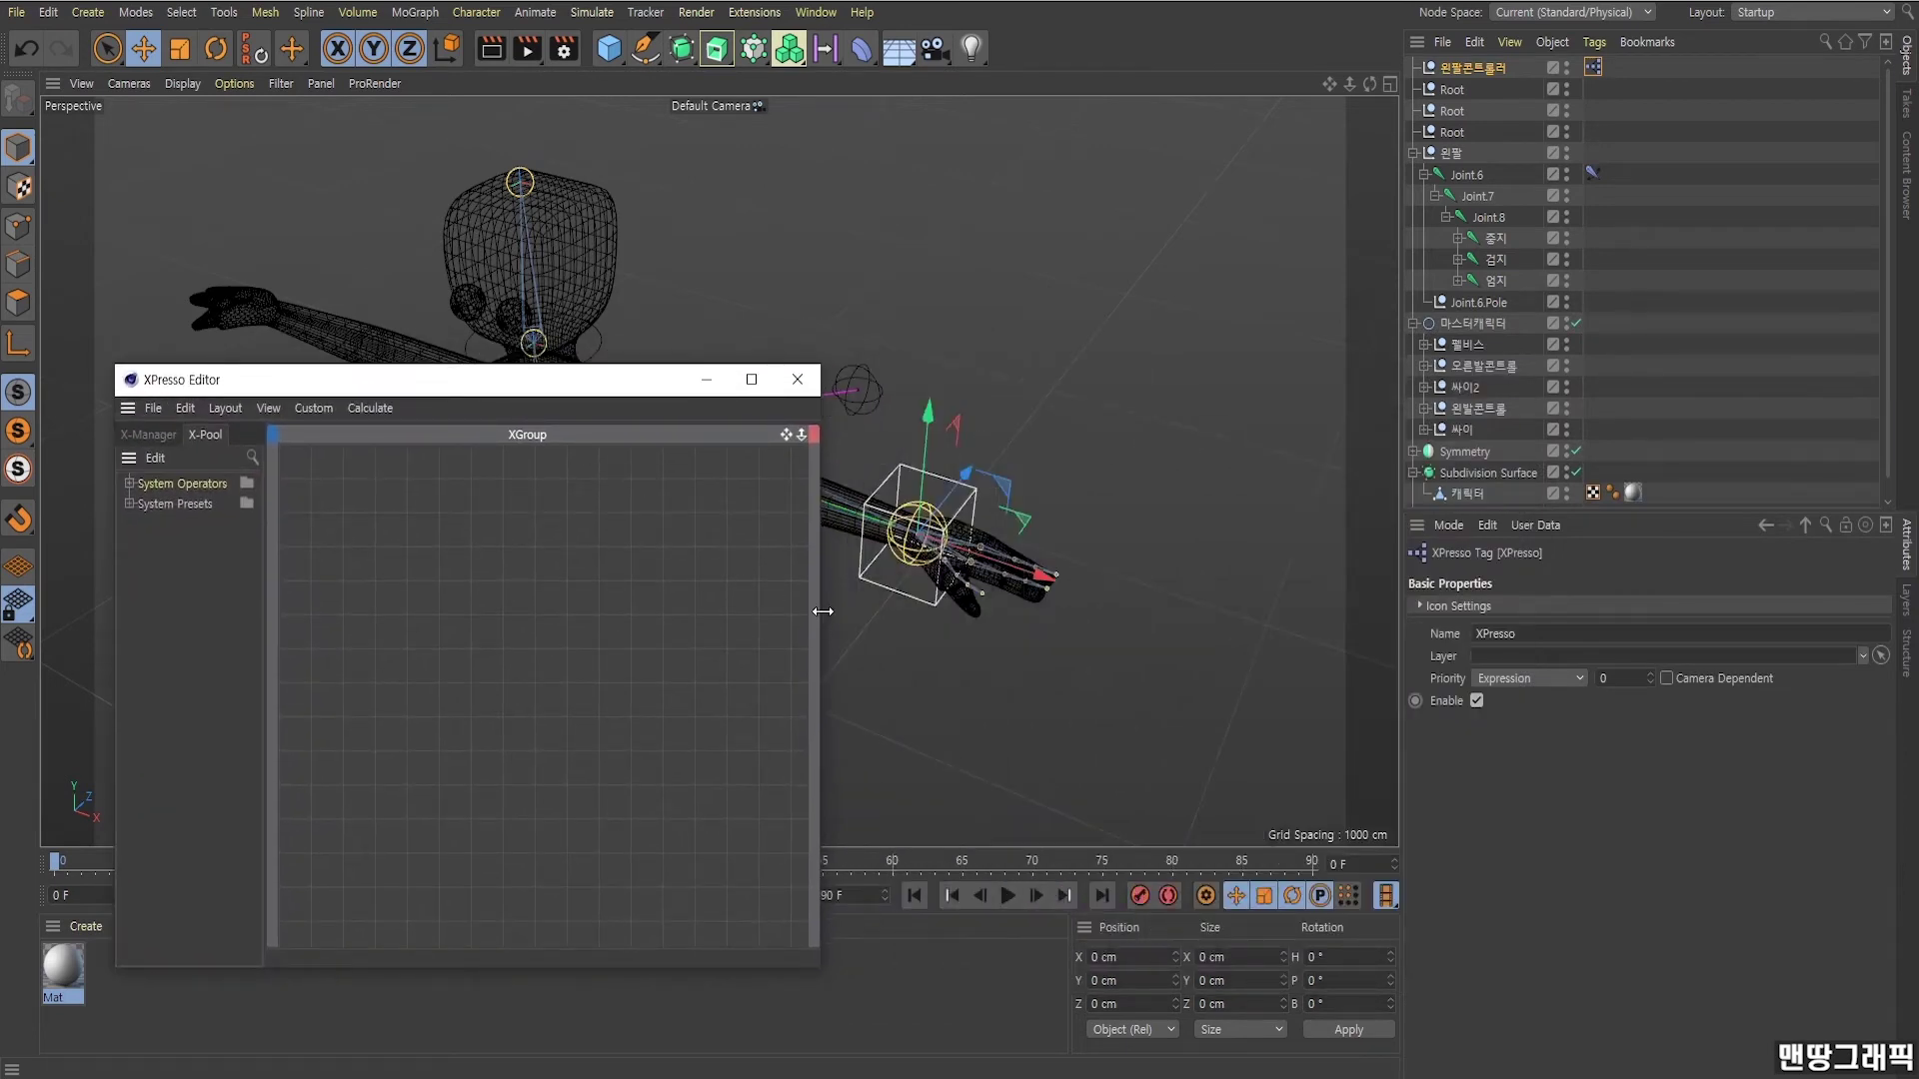
pyautogui.moveTo(820, 610); pyautogui.dragTo(1150, 632)
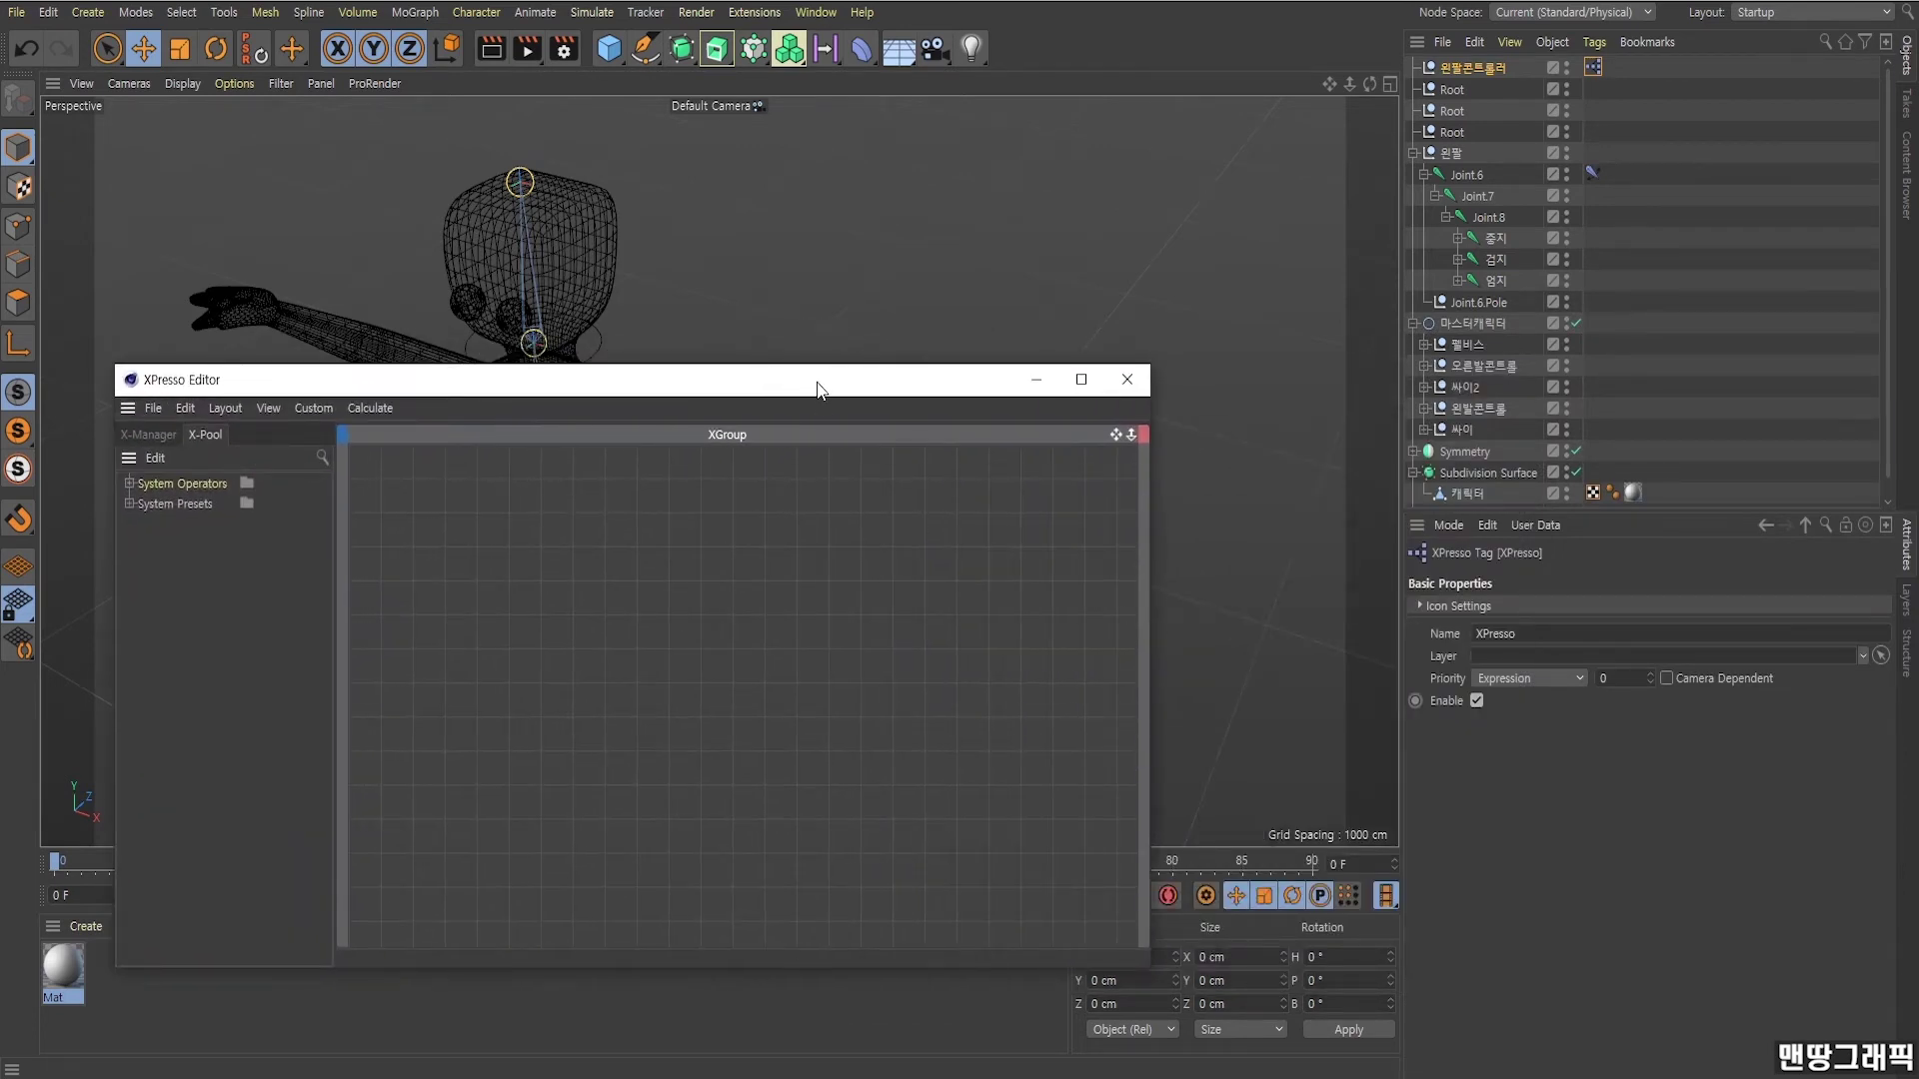
pyautogui.moveTo(820, 388)
pyautogui.mouseDown()
pyautogui.moveTo(1040, 320)
pyautogui.moveTo(907, 225)
pyautogui.moveTo(897, 348)
pyautogui.mouseUp()
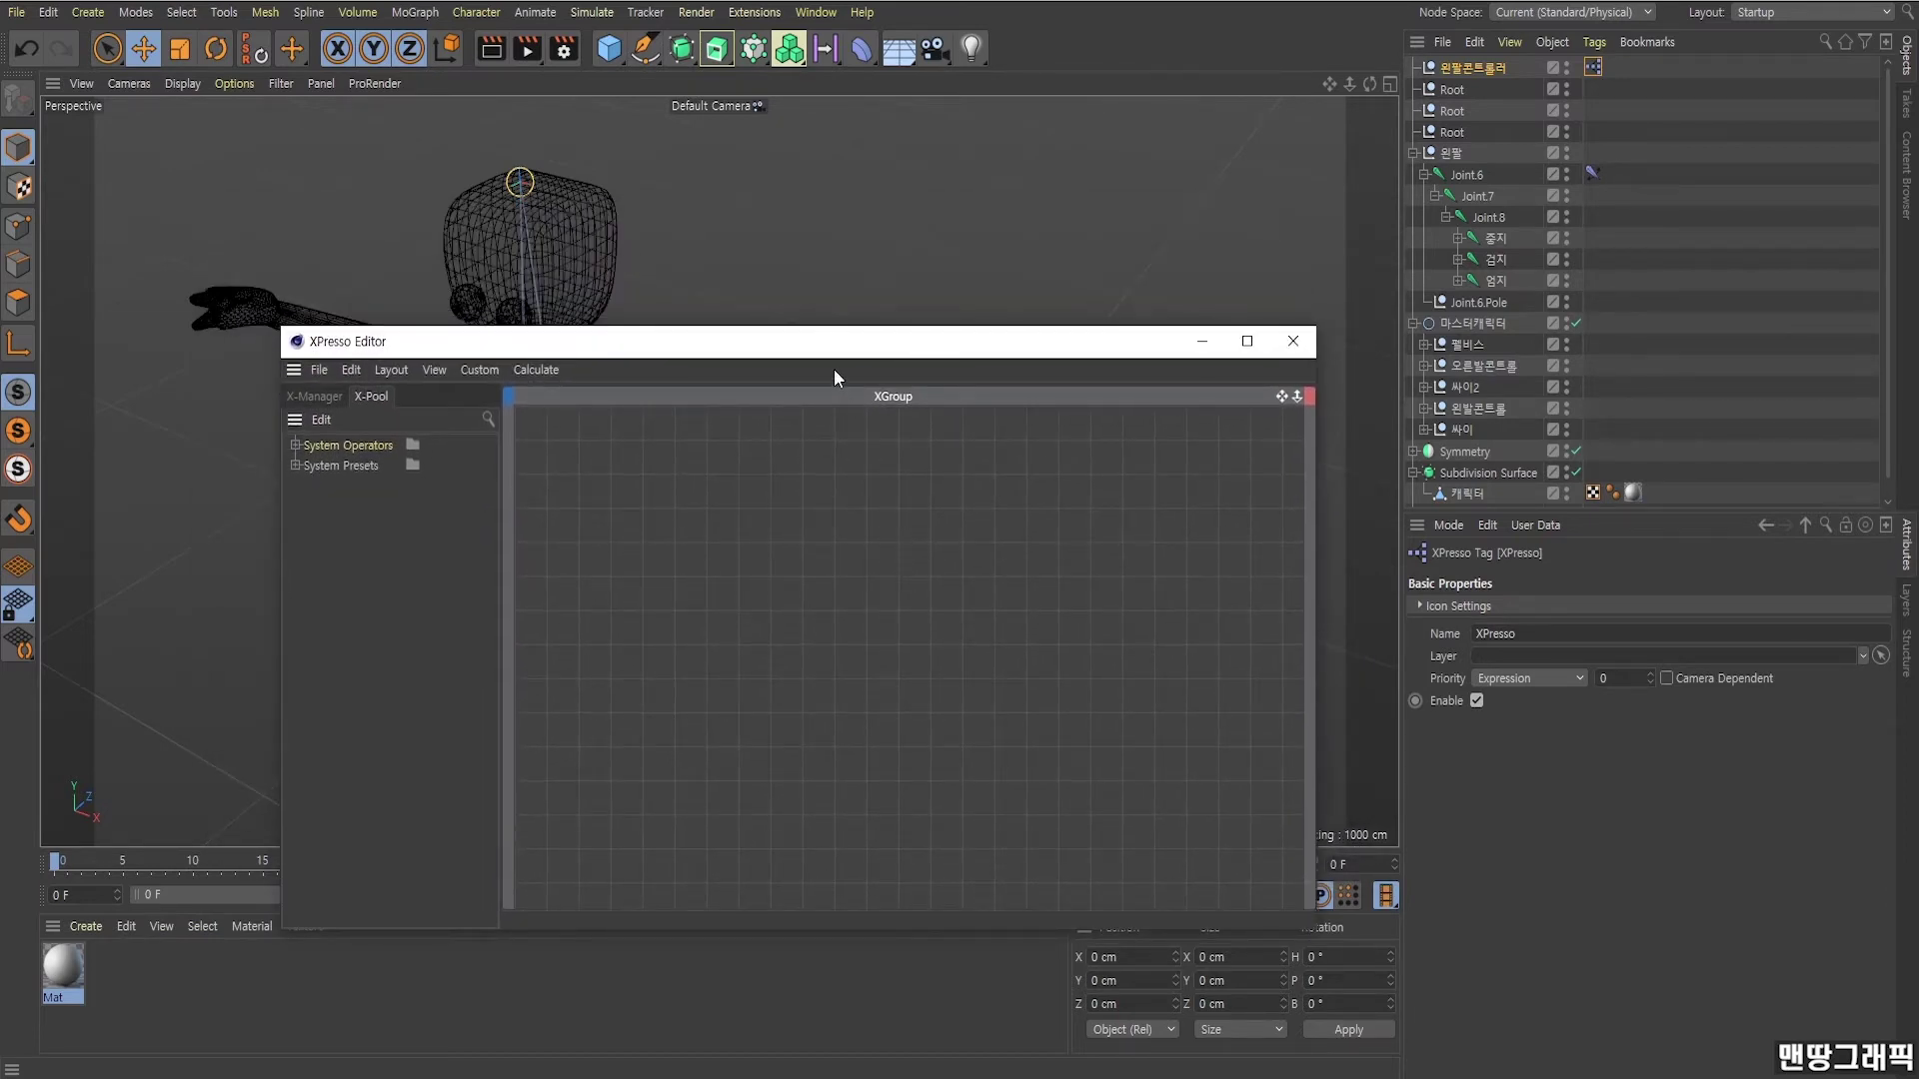
pyautogui.moveTo(835, 374)
pyautogui.mouseDown()
pyautogui.moveTo(994, 669)
pyautogui.moveTo(1003, 573)
pyautogui.moveTo(932, 665)
pyautogui.moveTo(912, 604)
pyautogui.moveTo(771, 530)
pyautogui.moveTo(708, 382)
pyautogui.moveTo(667, 464)
pyautogui.moveTo(678, 440)
pyautogui.mouseUp()
pyautogui.moveTo(1329, 83)
pyautogui.mouseDown()
pyautogui.moveTo(1360, 89)
pyautogui.moveTo(1305, 106)
pyautogui.moveTo(1318, 127)
pyautogui.mouseUp()
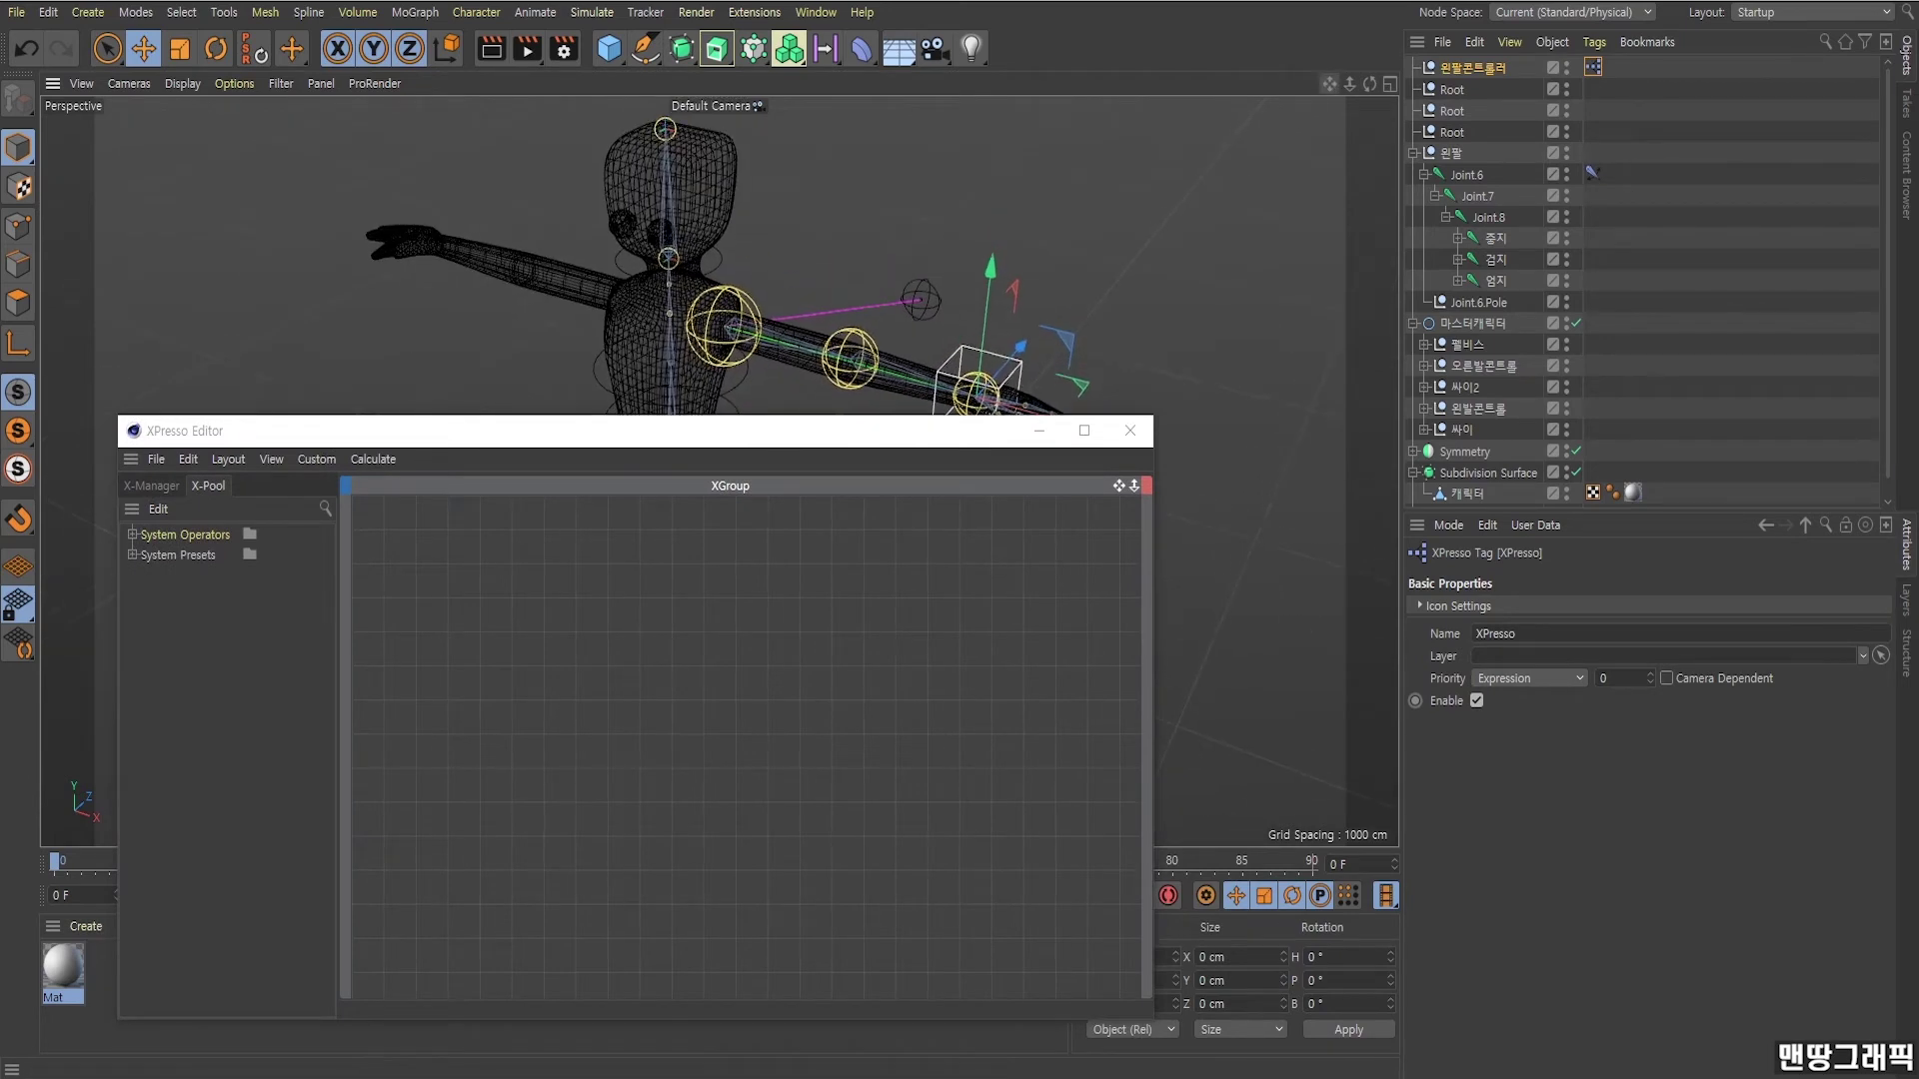
pyautogui.moveTo(867, 416)
pyautogui.mouseDown()
pyautogui.moveTo(851, 596)
pyautogui.moveTo(827, 554)
pyautogui.mouseUp()
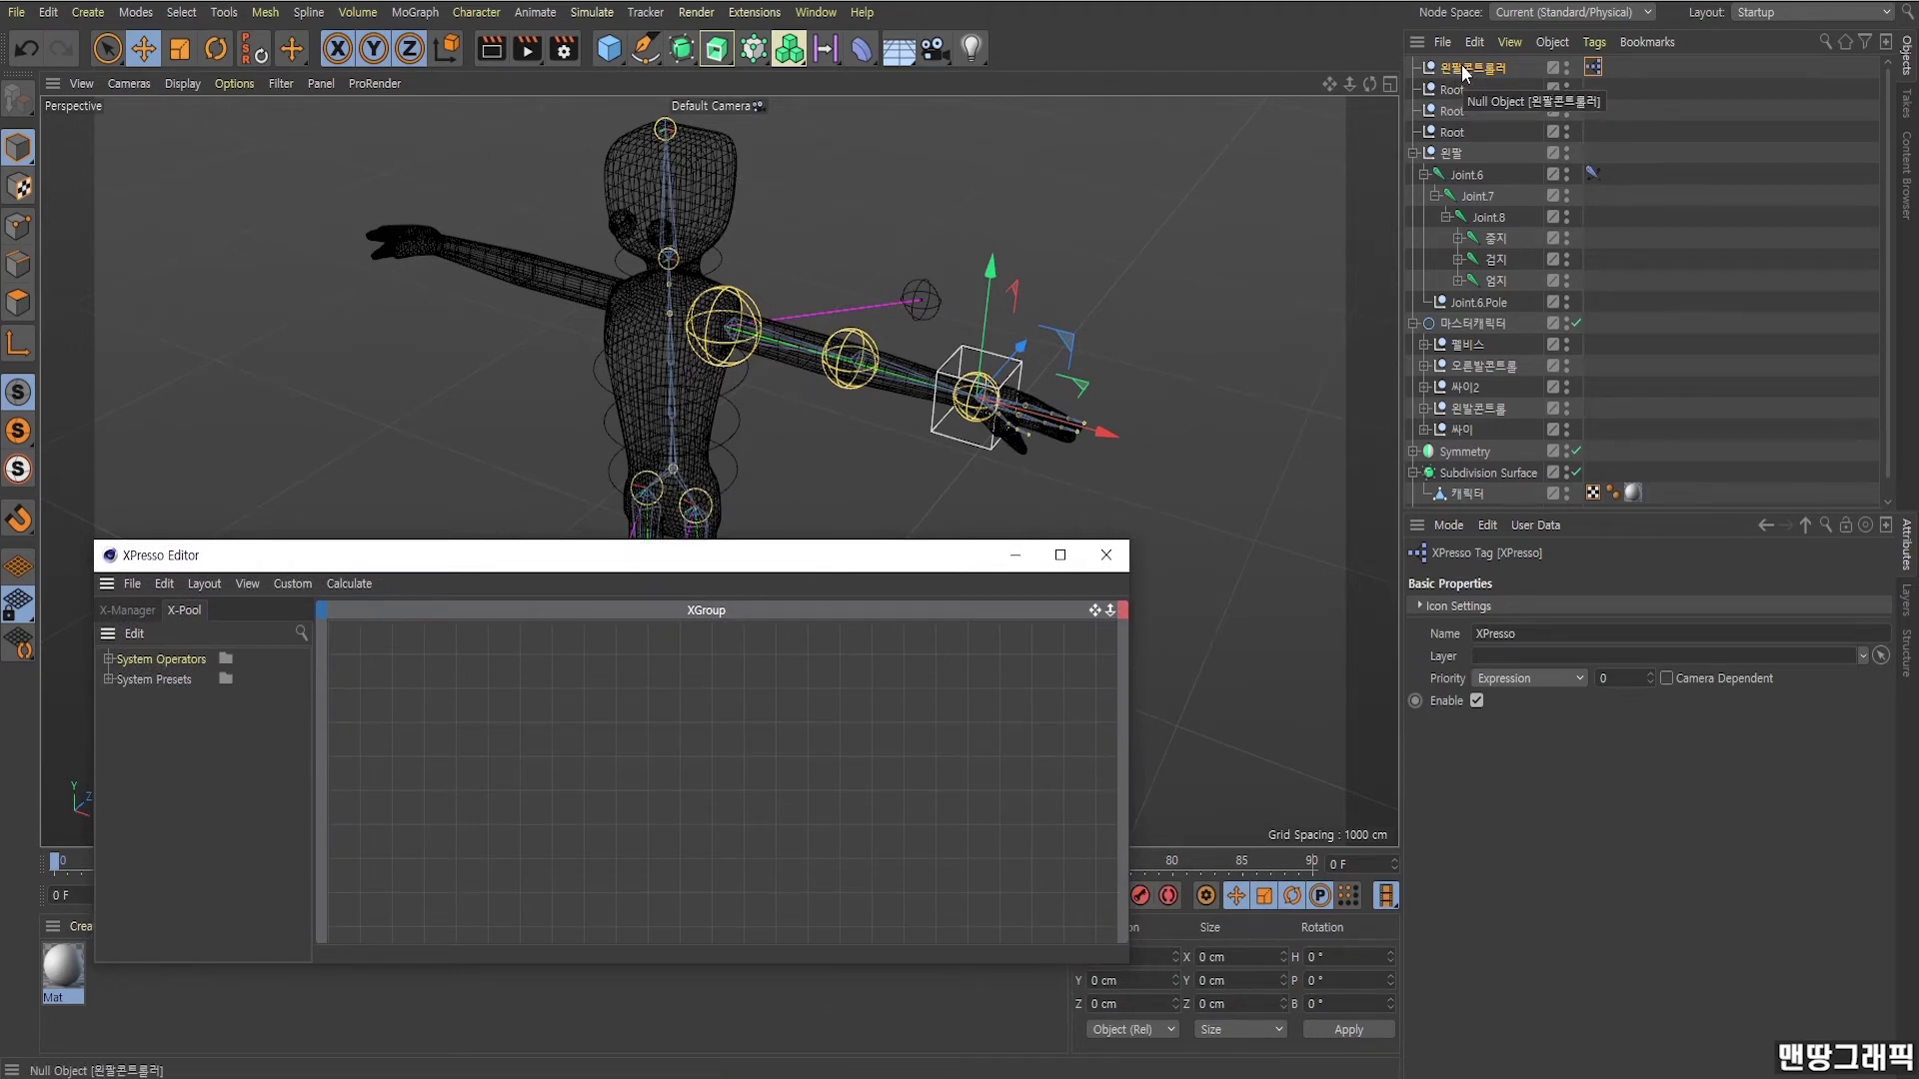
# Drop 왼팔콘트롤러 into the XPresso graph and add its IK<->FK user data as an output port.
pyautogui.moveTo(1462, 68); pyautogui.dragTo(482, 765)
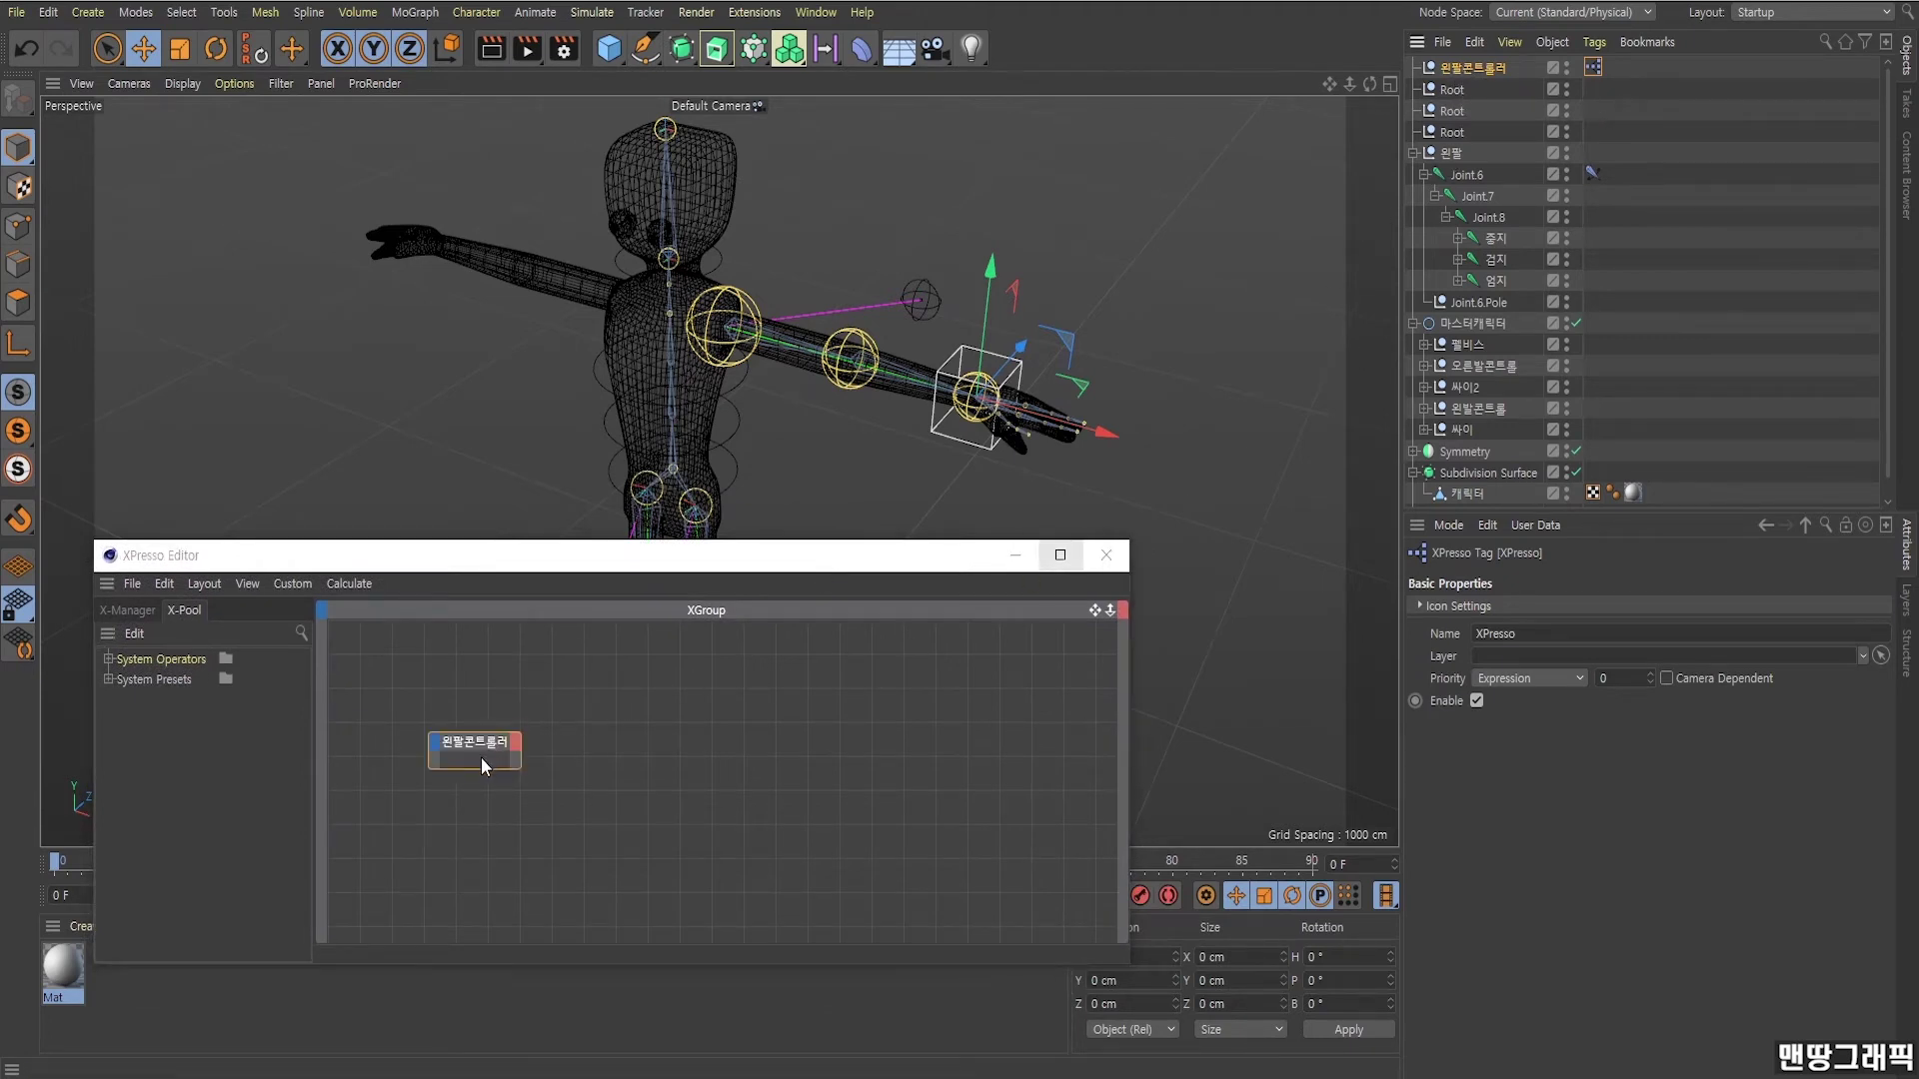
pyautogui.click(1477, 74)
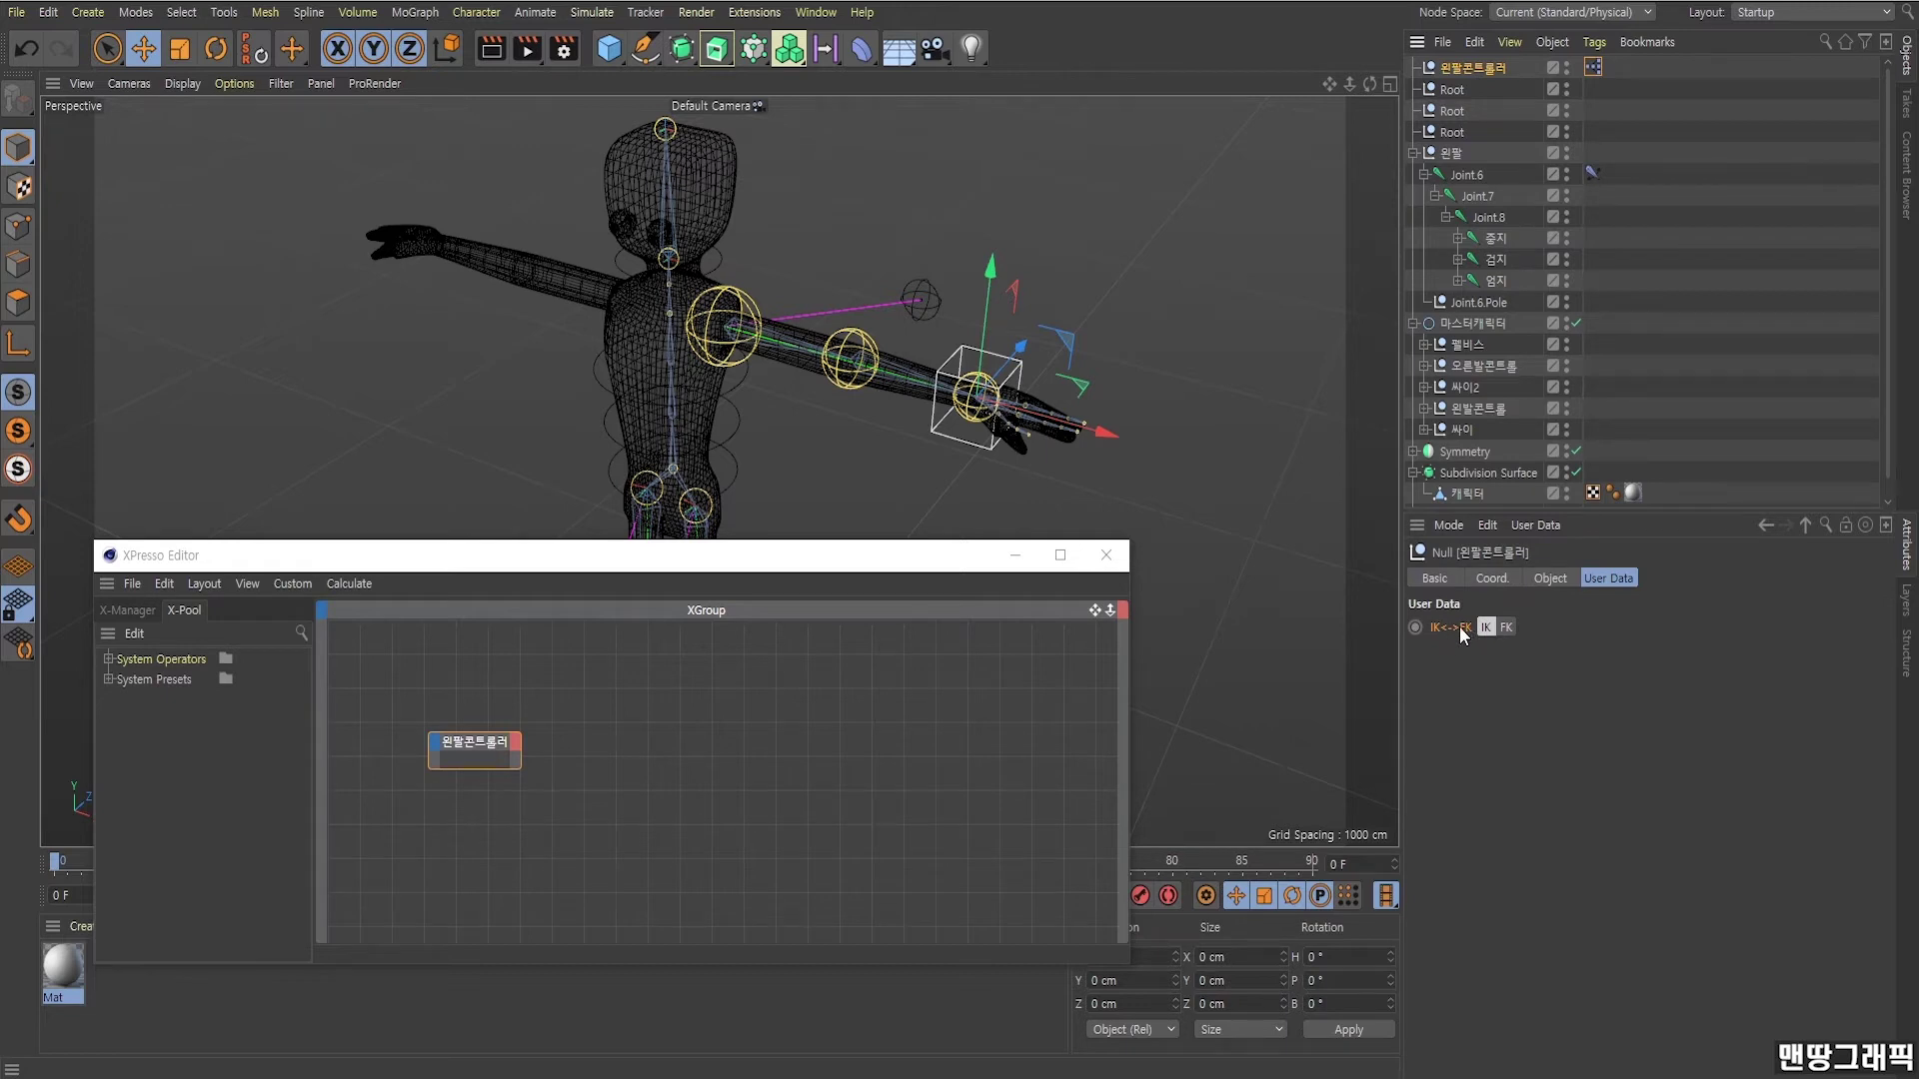
pyautogui.moveTo(1459, 627)
pyautogui.mouseDown()
pyautogui.moveTo(512, 744)
pyautogui.moveTo(518, 773)
pyautogui.mouseUp()
pyautogui.click(519, 766)
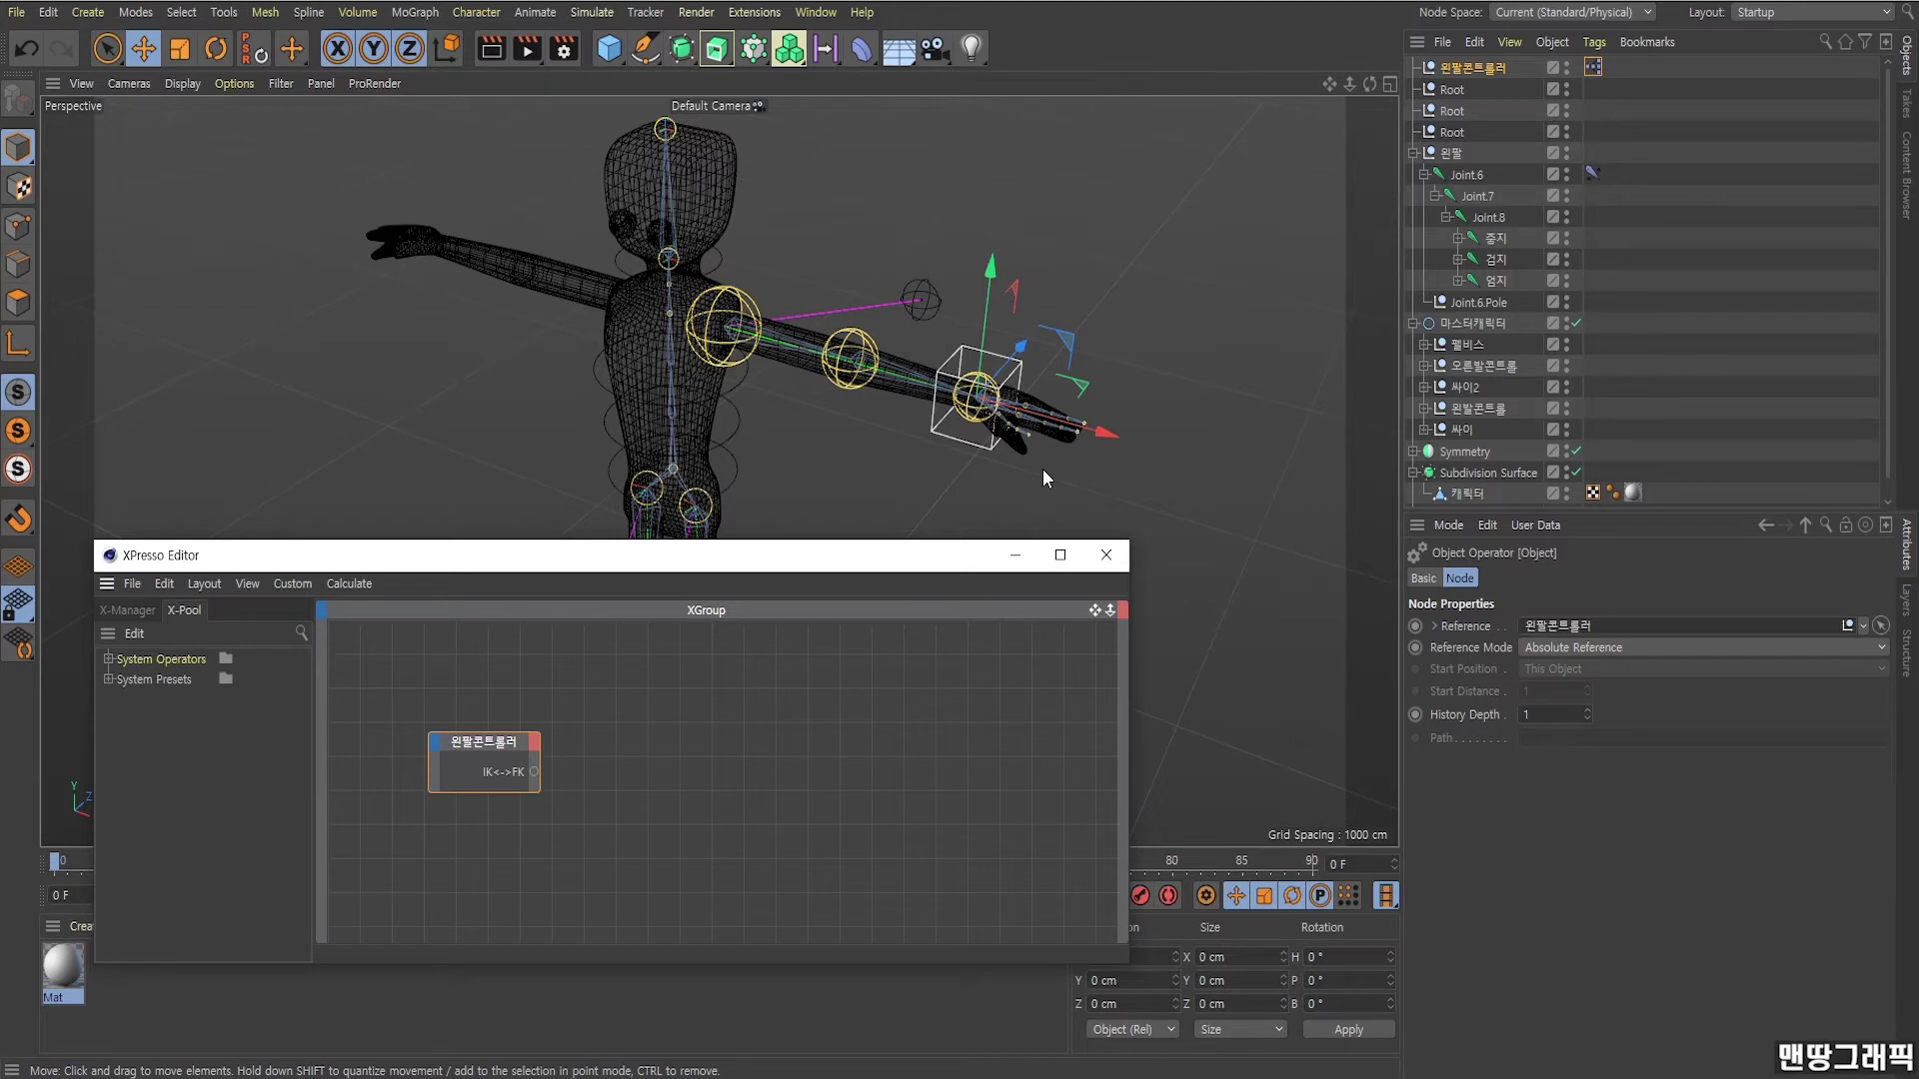
# Add Joint.6's IK tag as a graph node with a Use IK input port.
pyautogui.click(1594, 173)
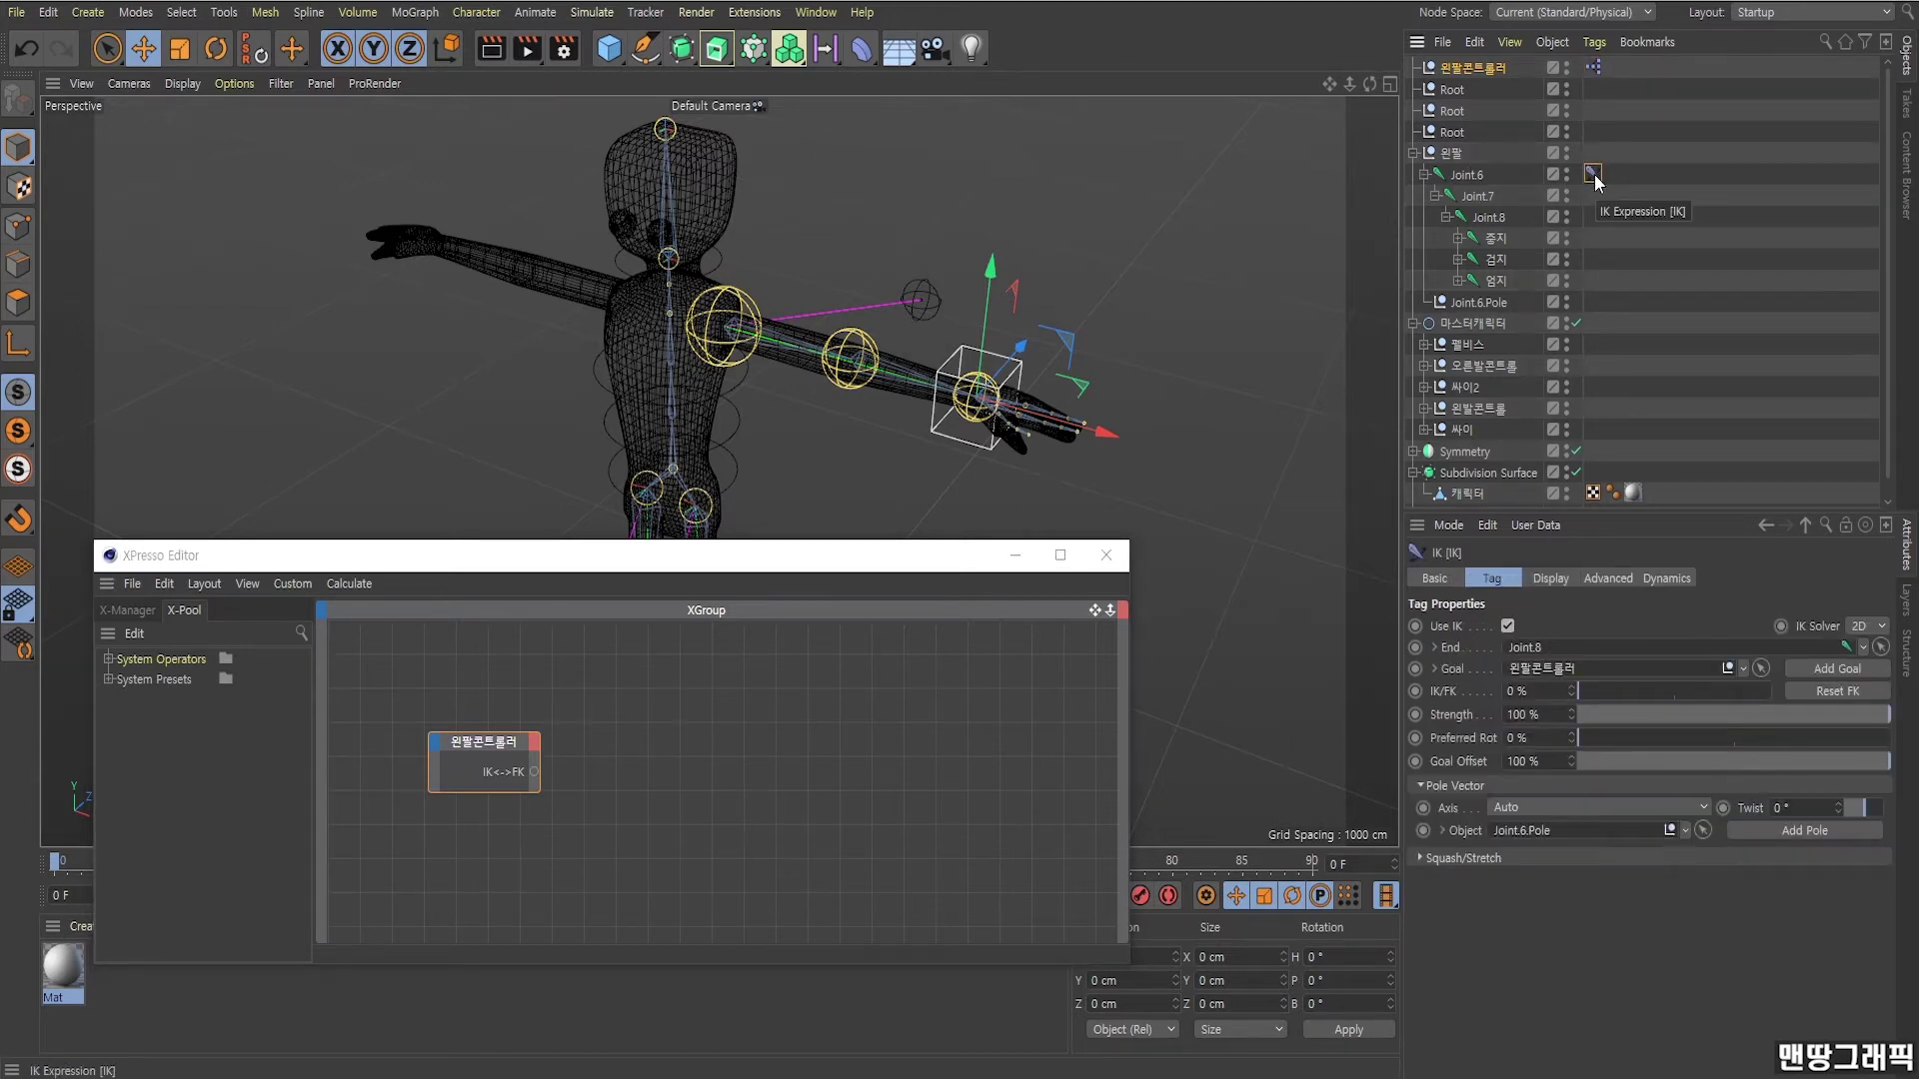
pyautogui.moveTo(1593, 174); pyautogui.dragTo(697, 746)
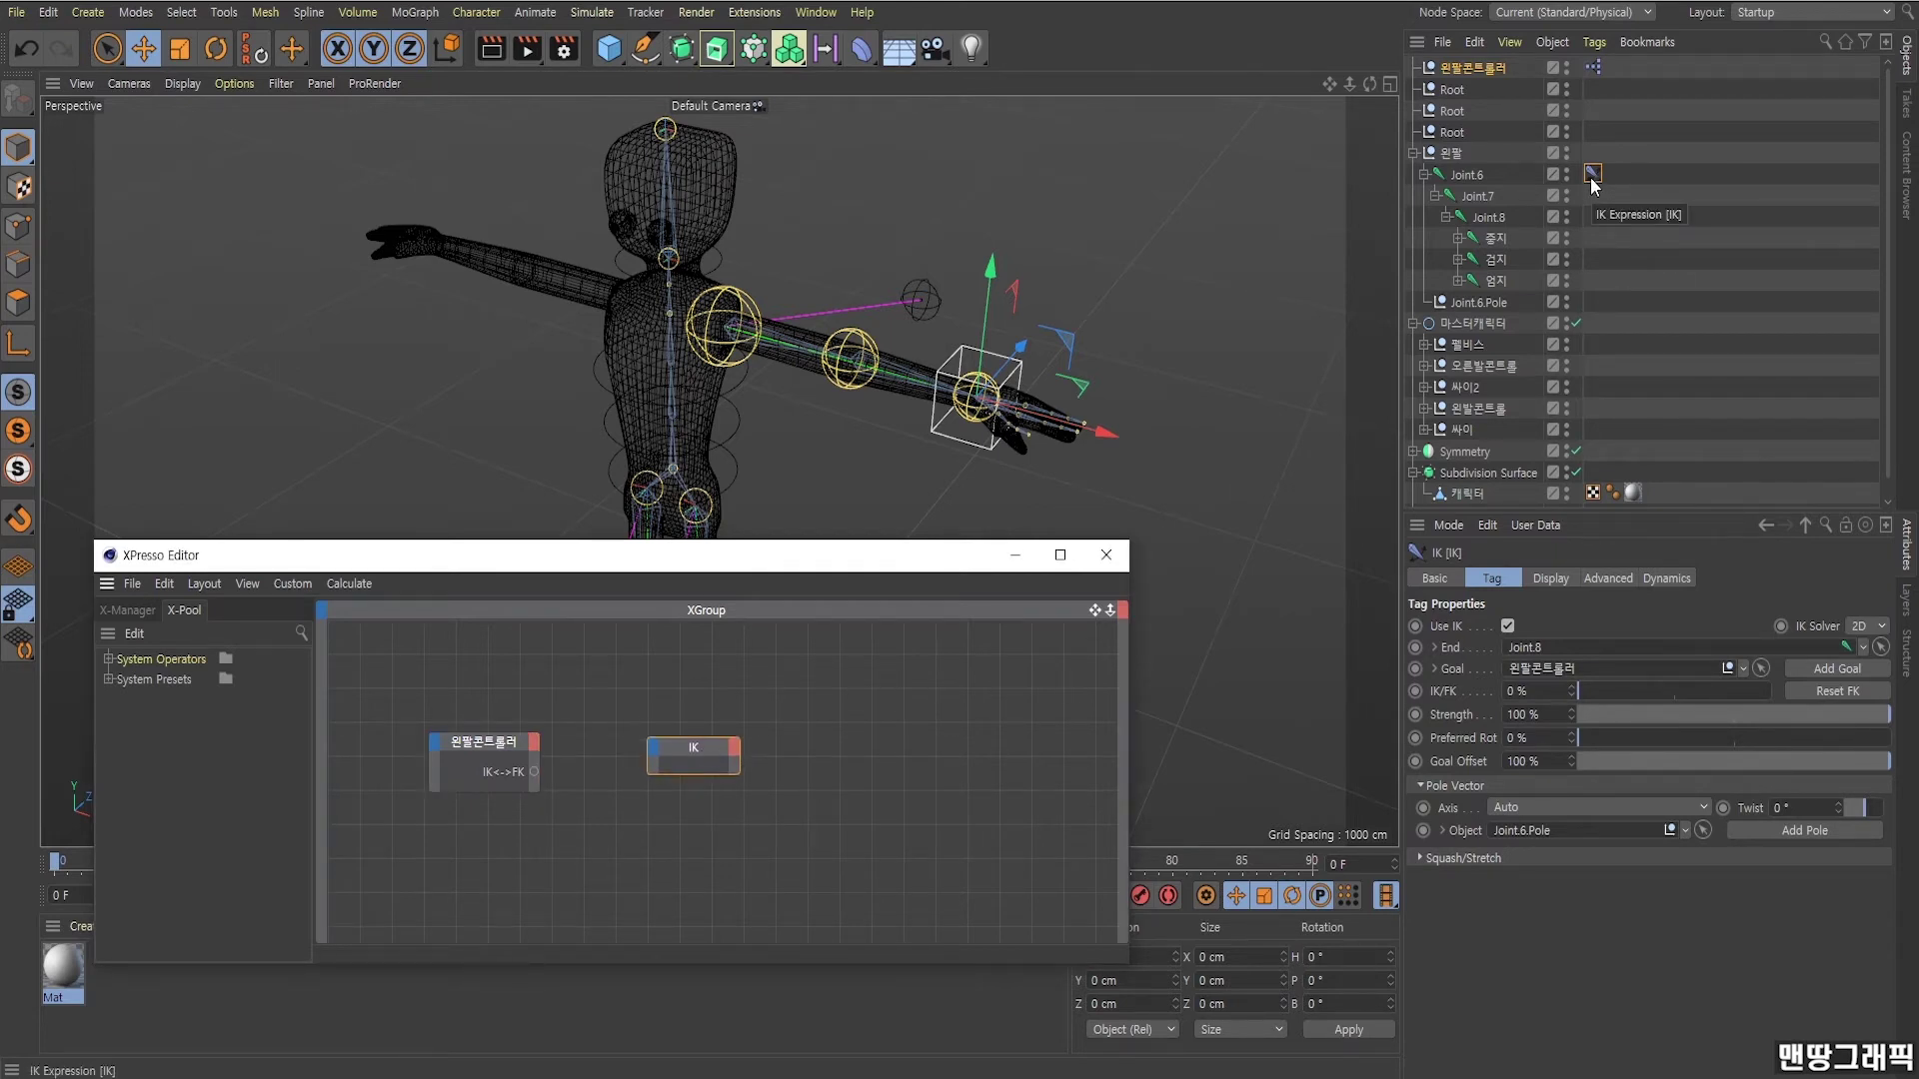
pyautogui.moveTo(687, 760); pyautogui.dragTo(751, 752)
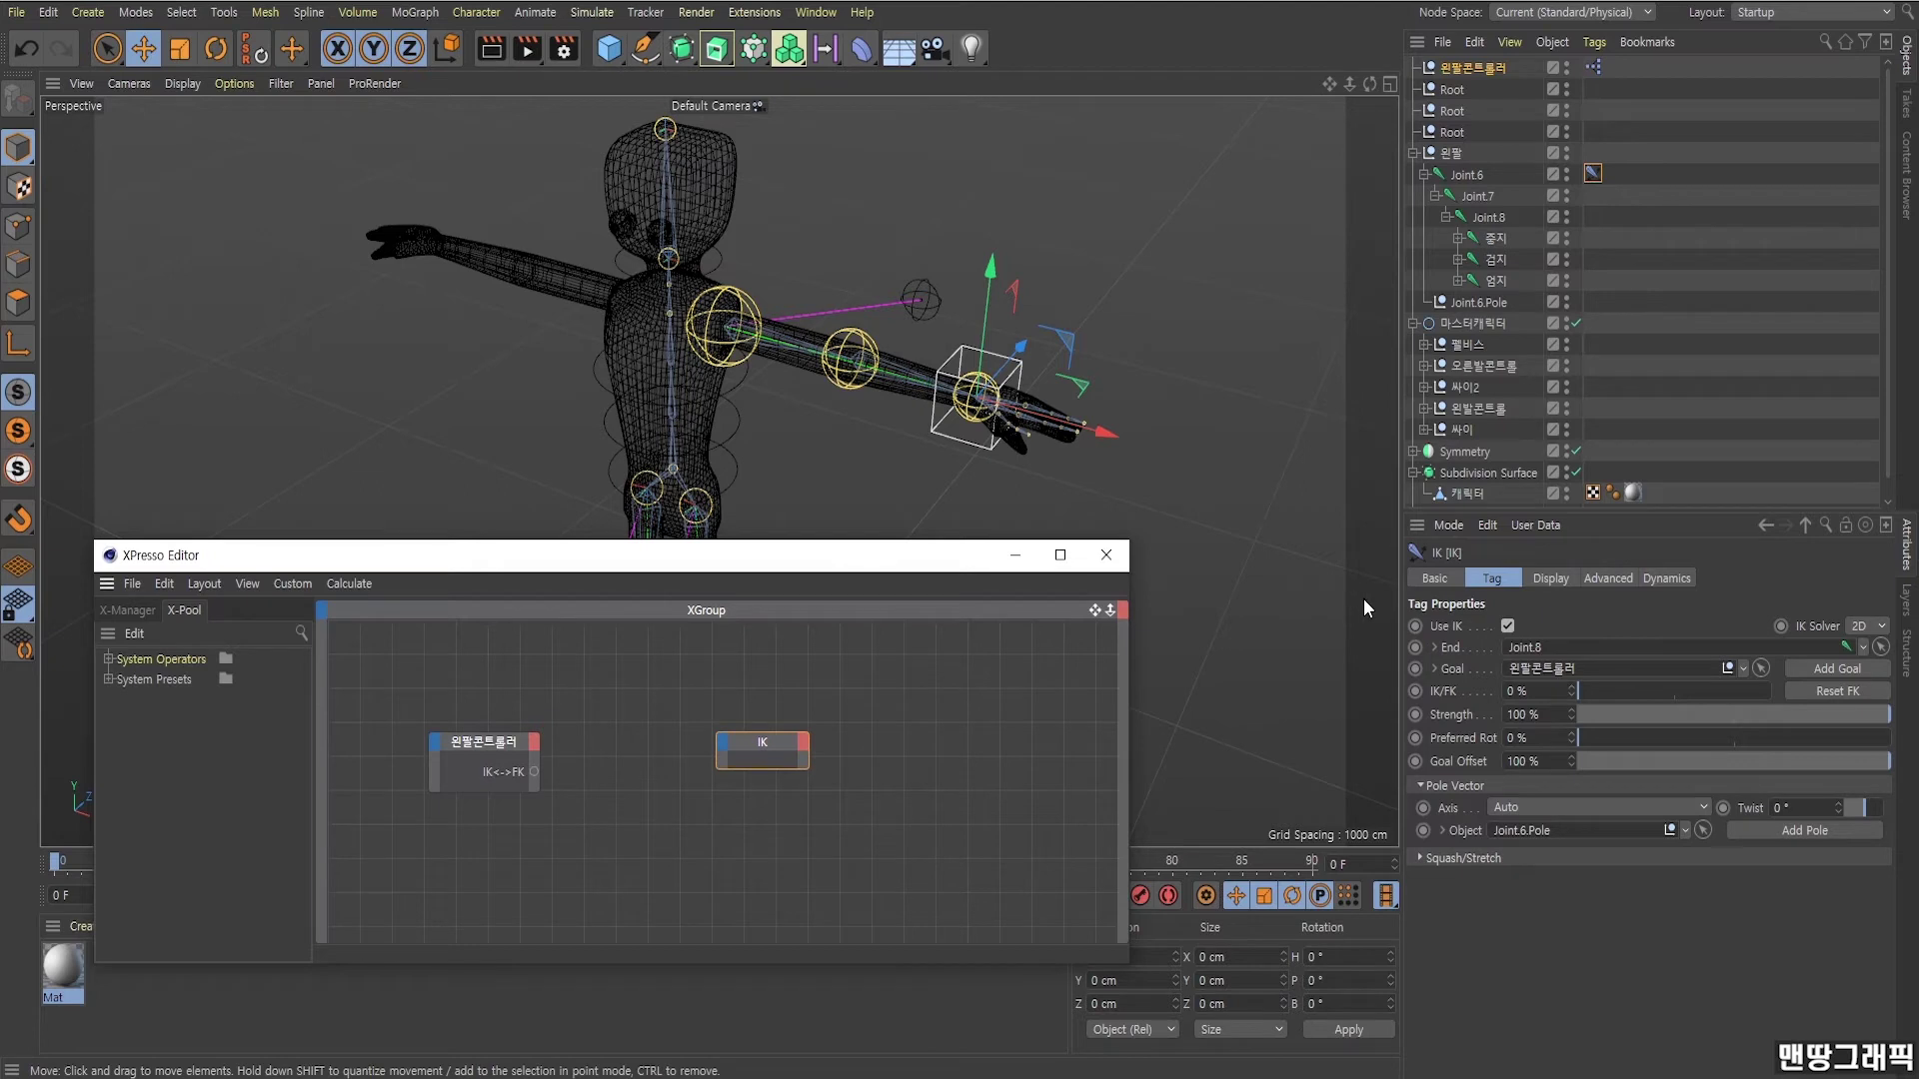
pyautogui.click(1449, 627)
pyautogui.moveTo(1317, 640); pyautogui.dragTo(740, 757)
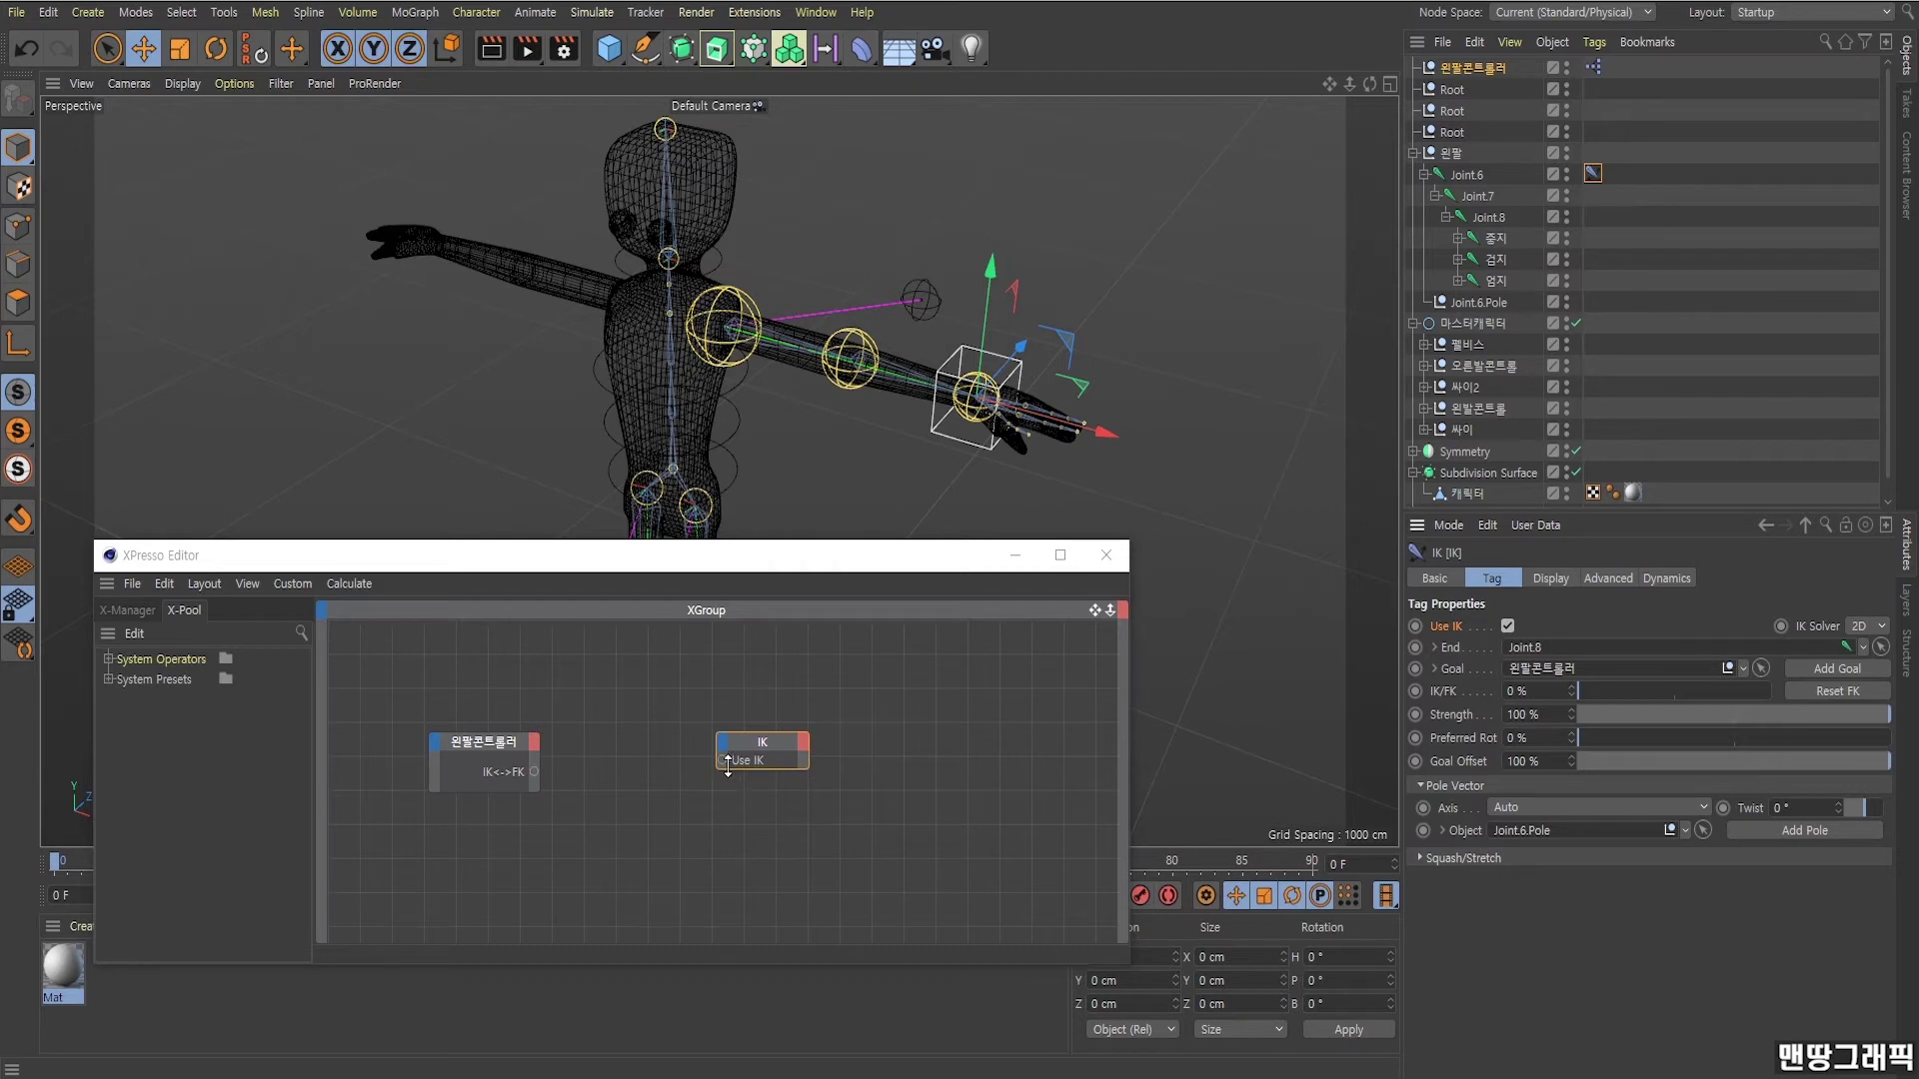
# Give the IK node an IK/FK input port and move it up and right.
pyautogui.click(734, 758)
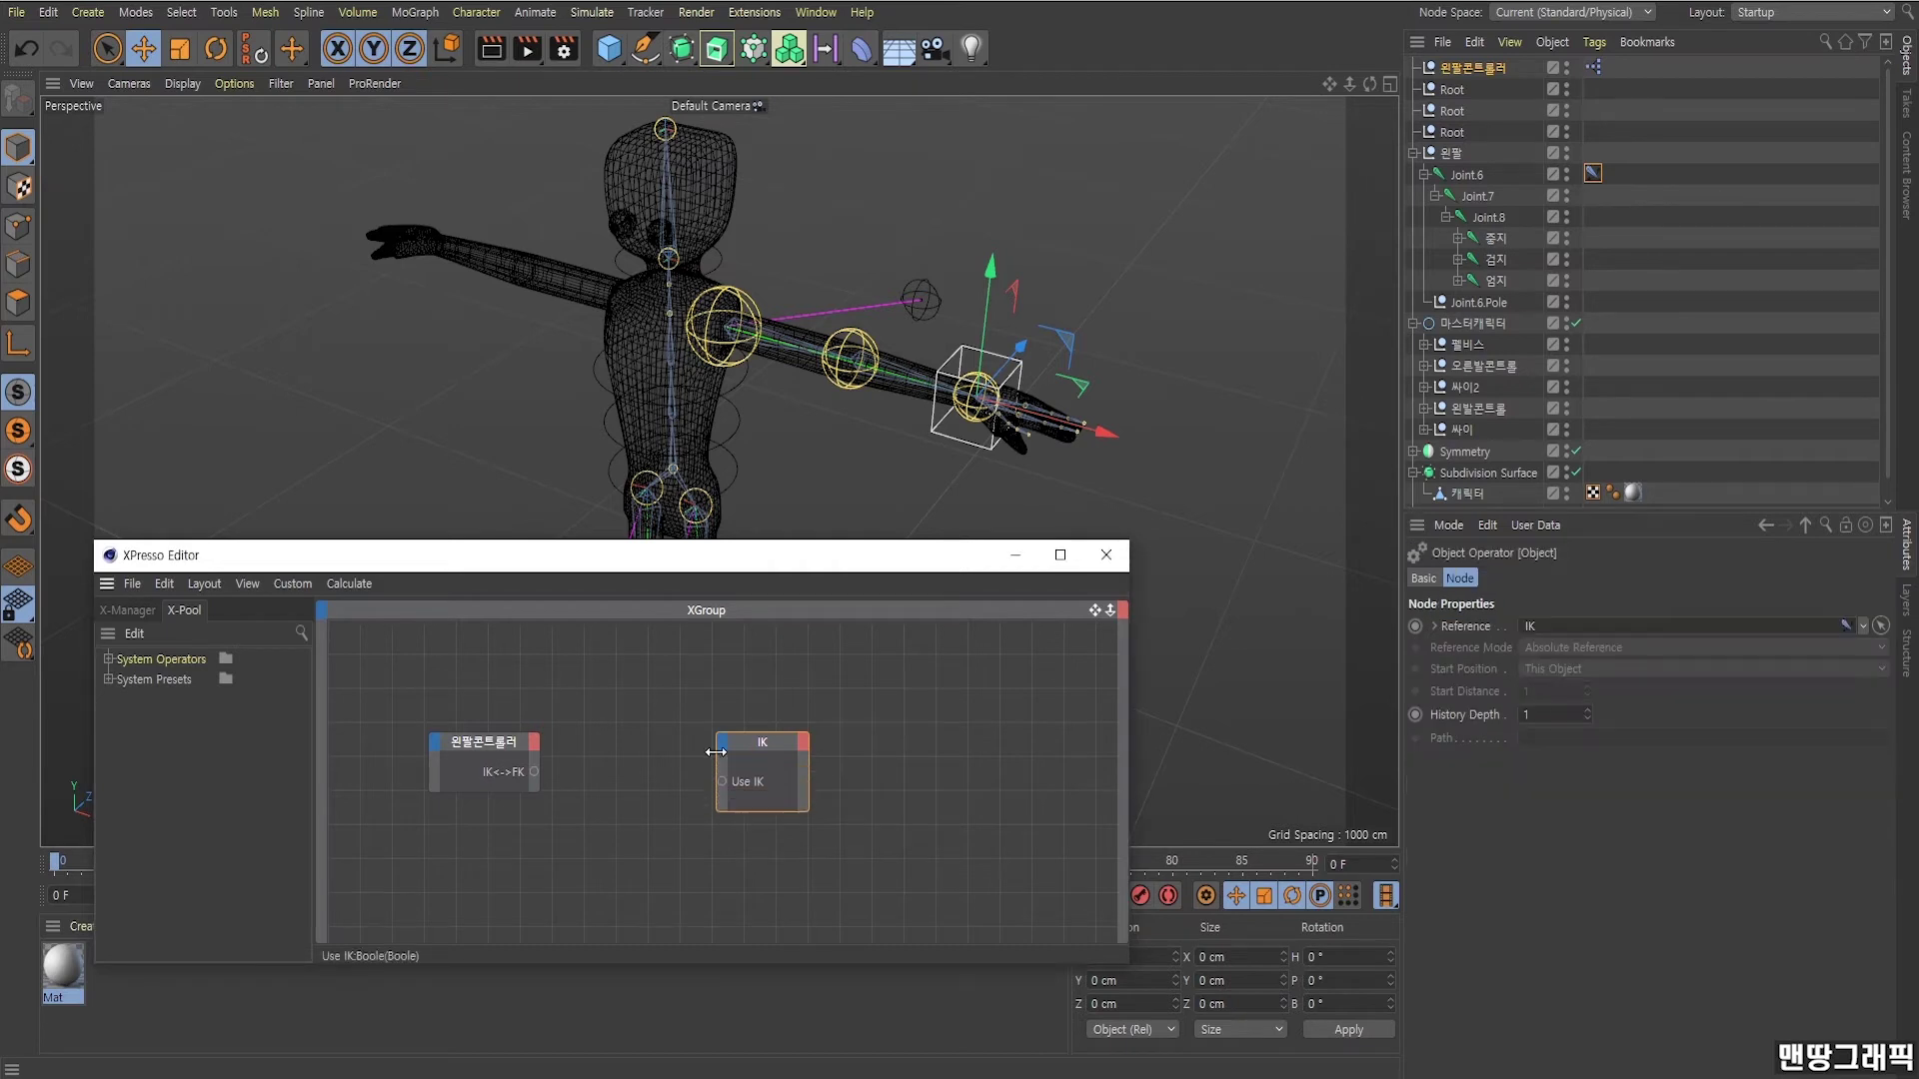
pyautogui.click(1593, 173)
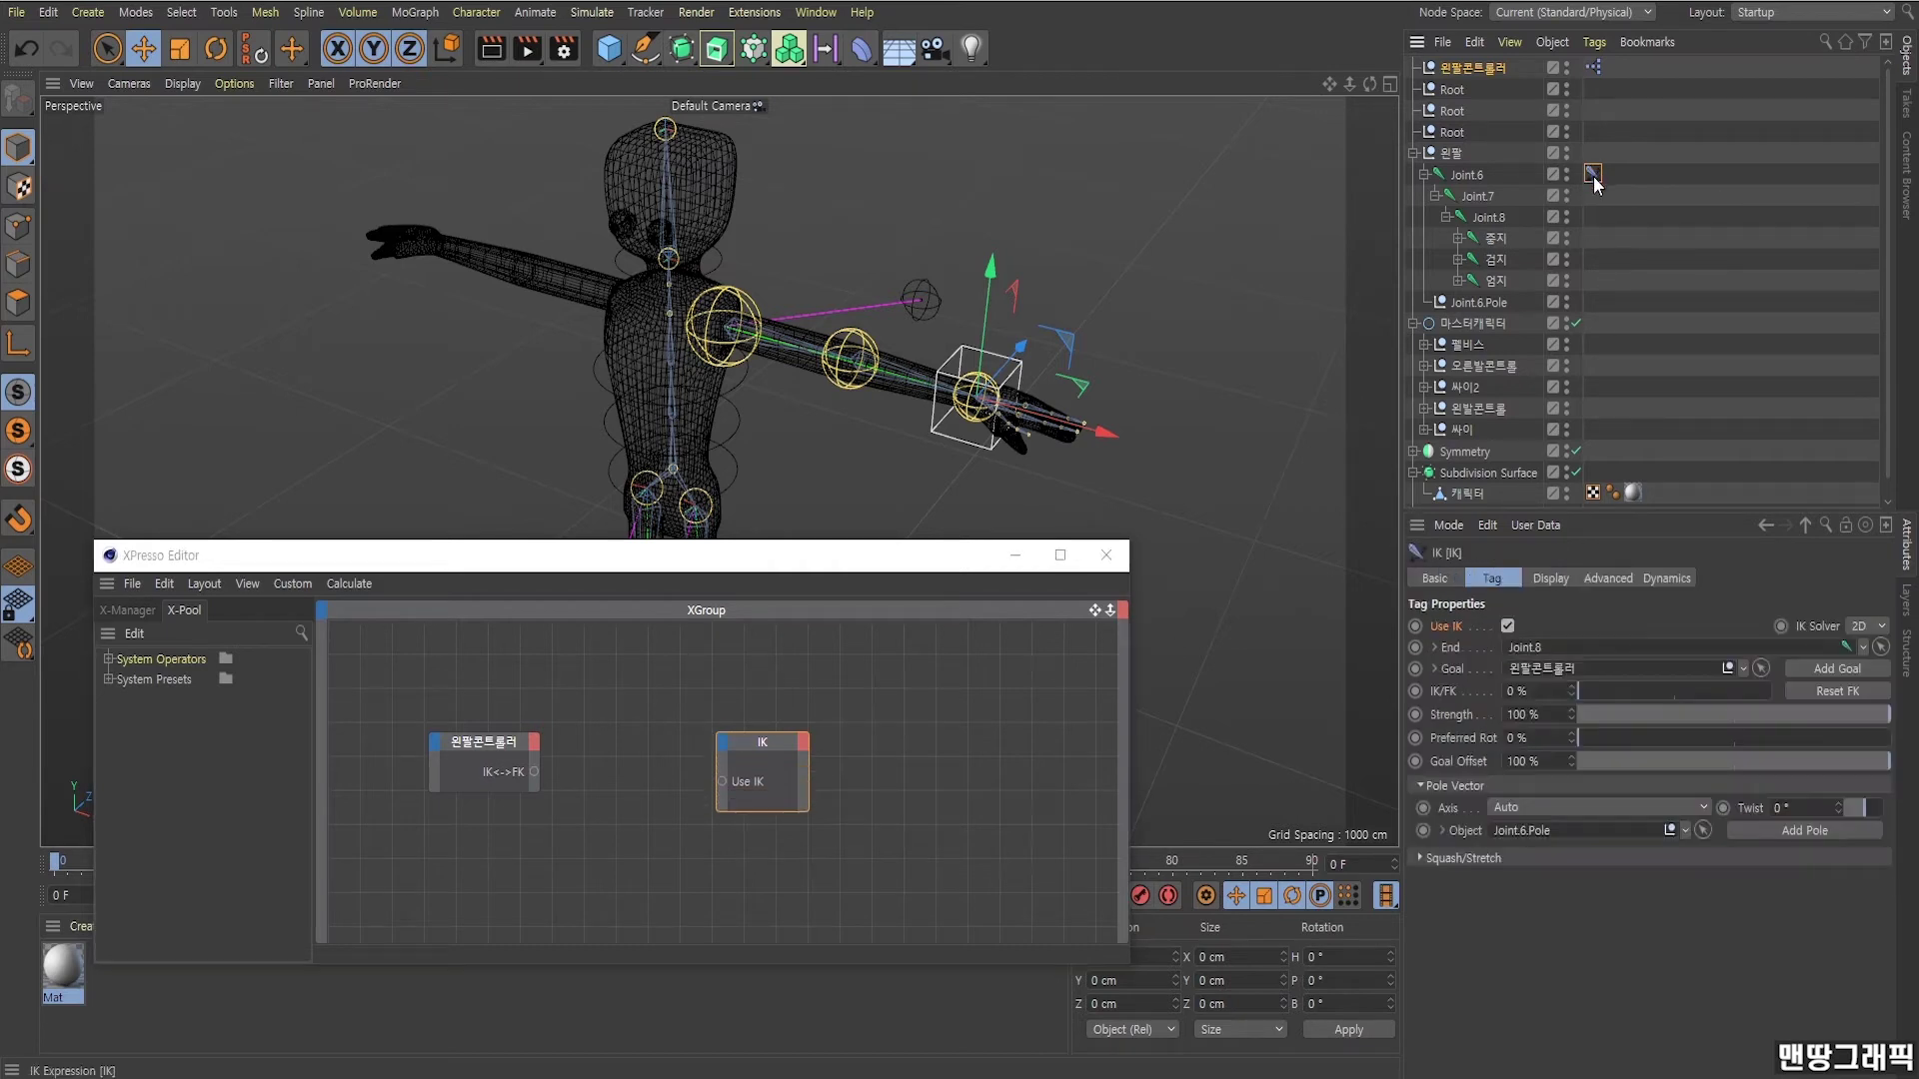
pyautogui.click(1443, 693)
pyautogui.moveTo(1443, 694); pyautogui.dragTo(723, 770)
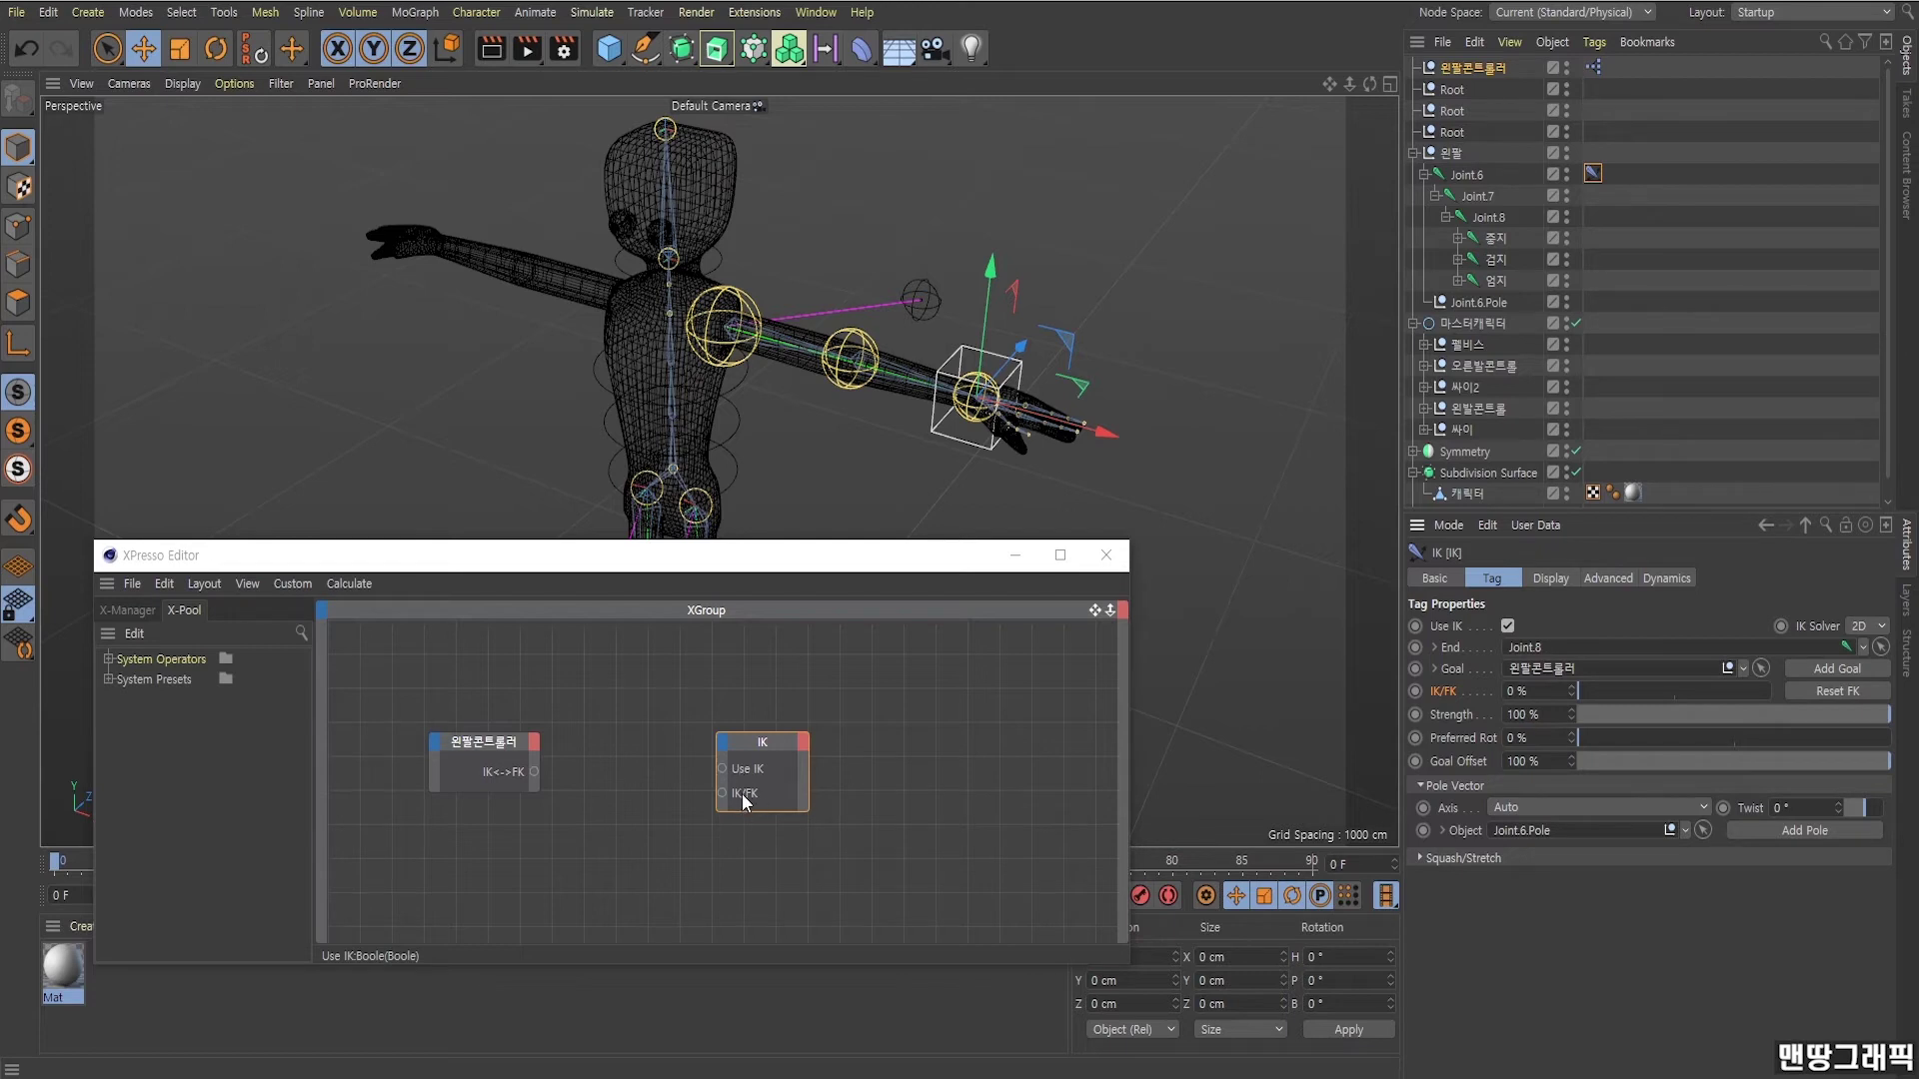
pyautogui.moveTo(745, 762); pyautogui.dragTo(780, 726)
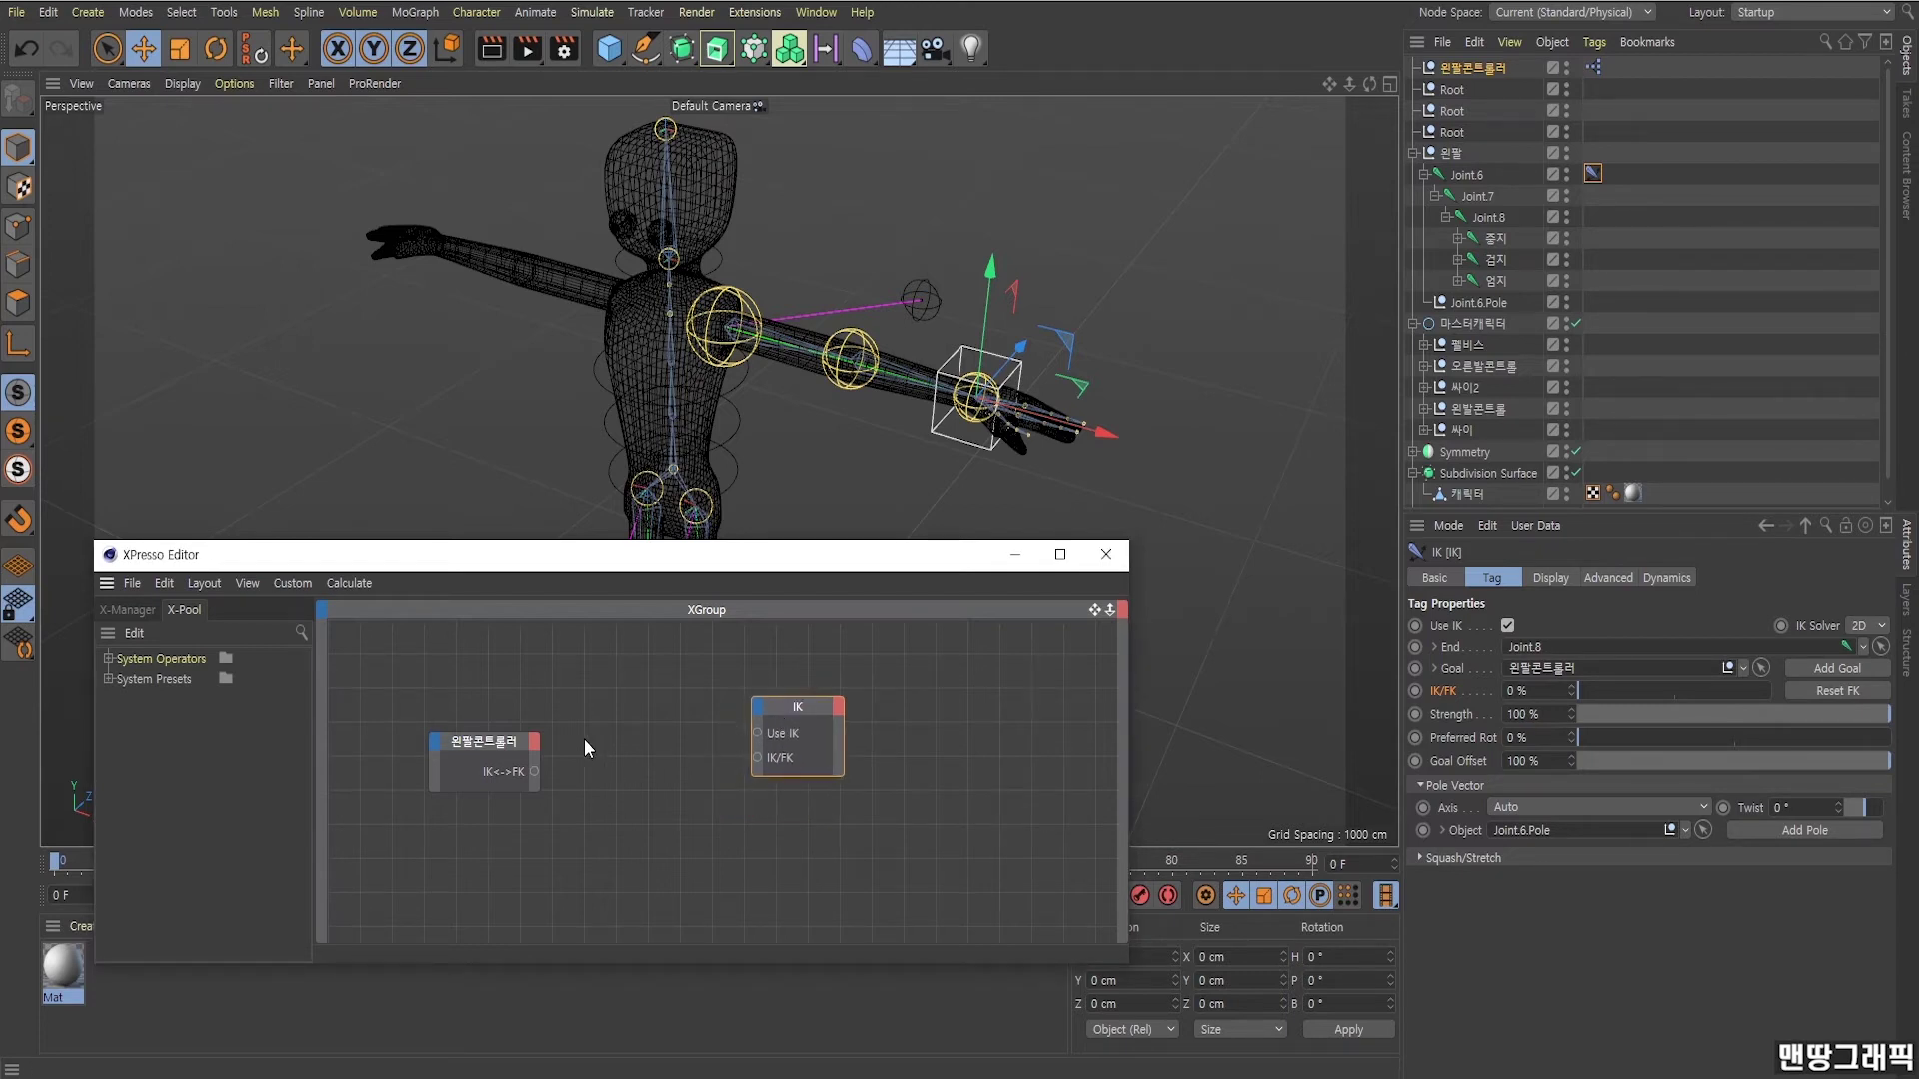
pyautogui.moveTo(503, 749); pyautogui.dragTo(487, 729)
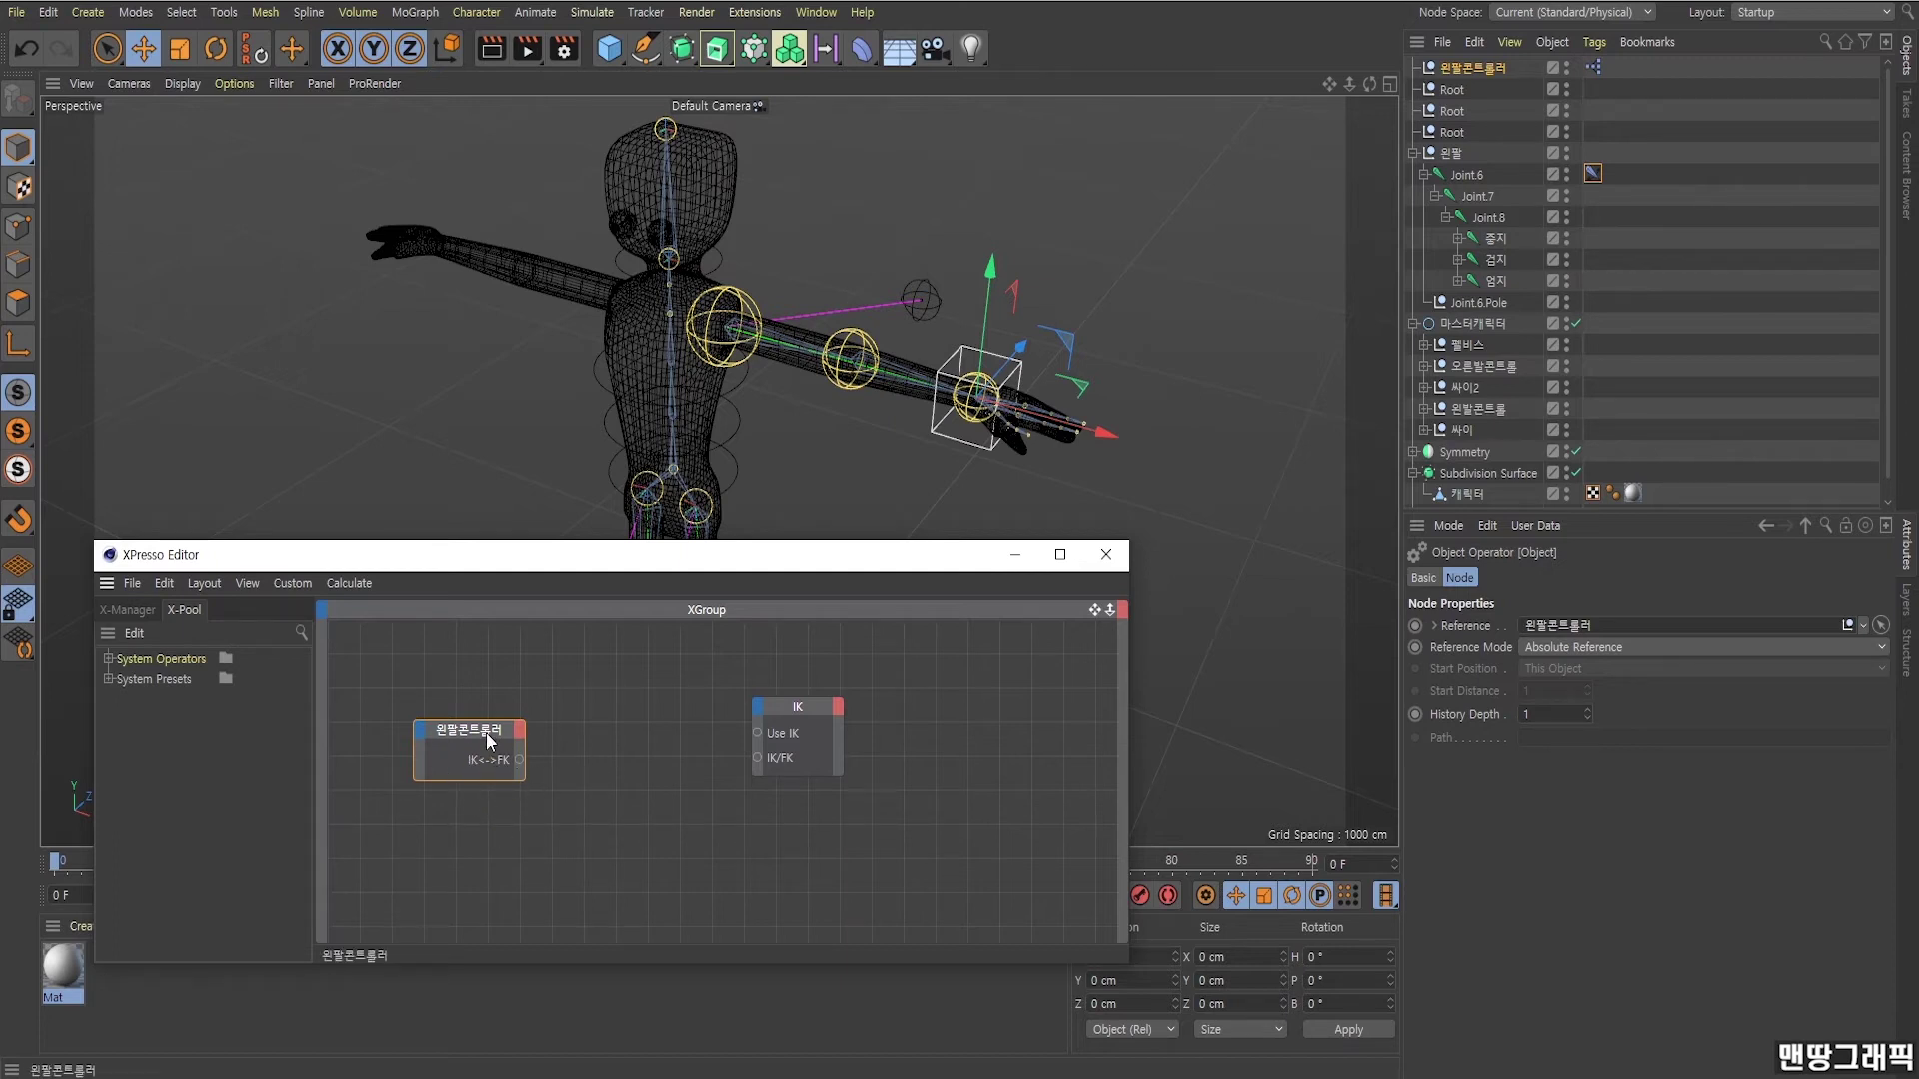
# Create a General > Result node fed by IK<->FK, showing 0, below the controller node.
pyautogui.moveTo(486, 734); pyautogui.dragTo(437, 751)
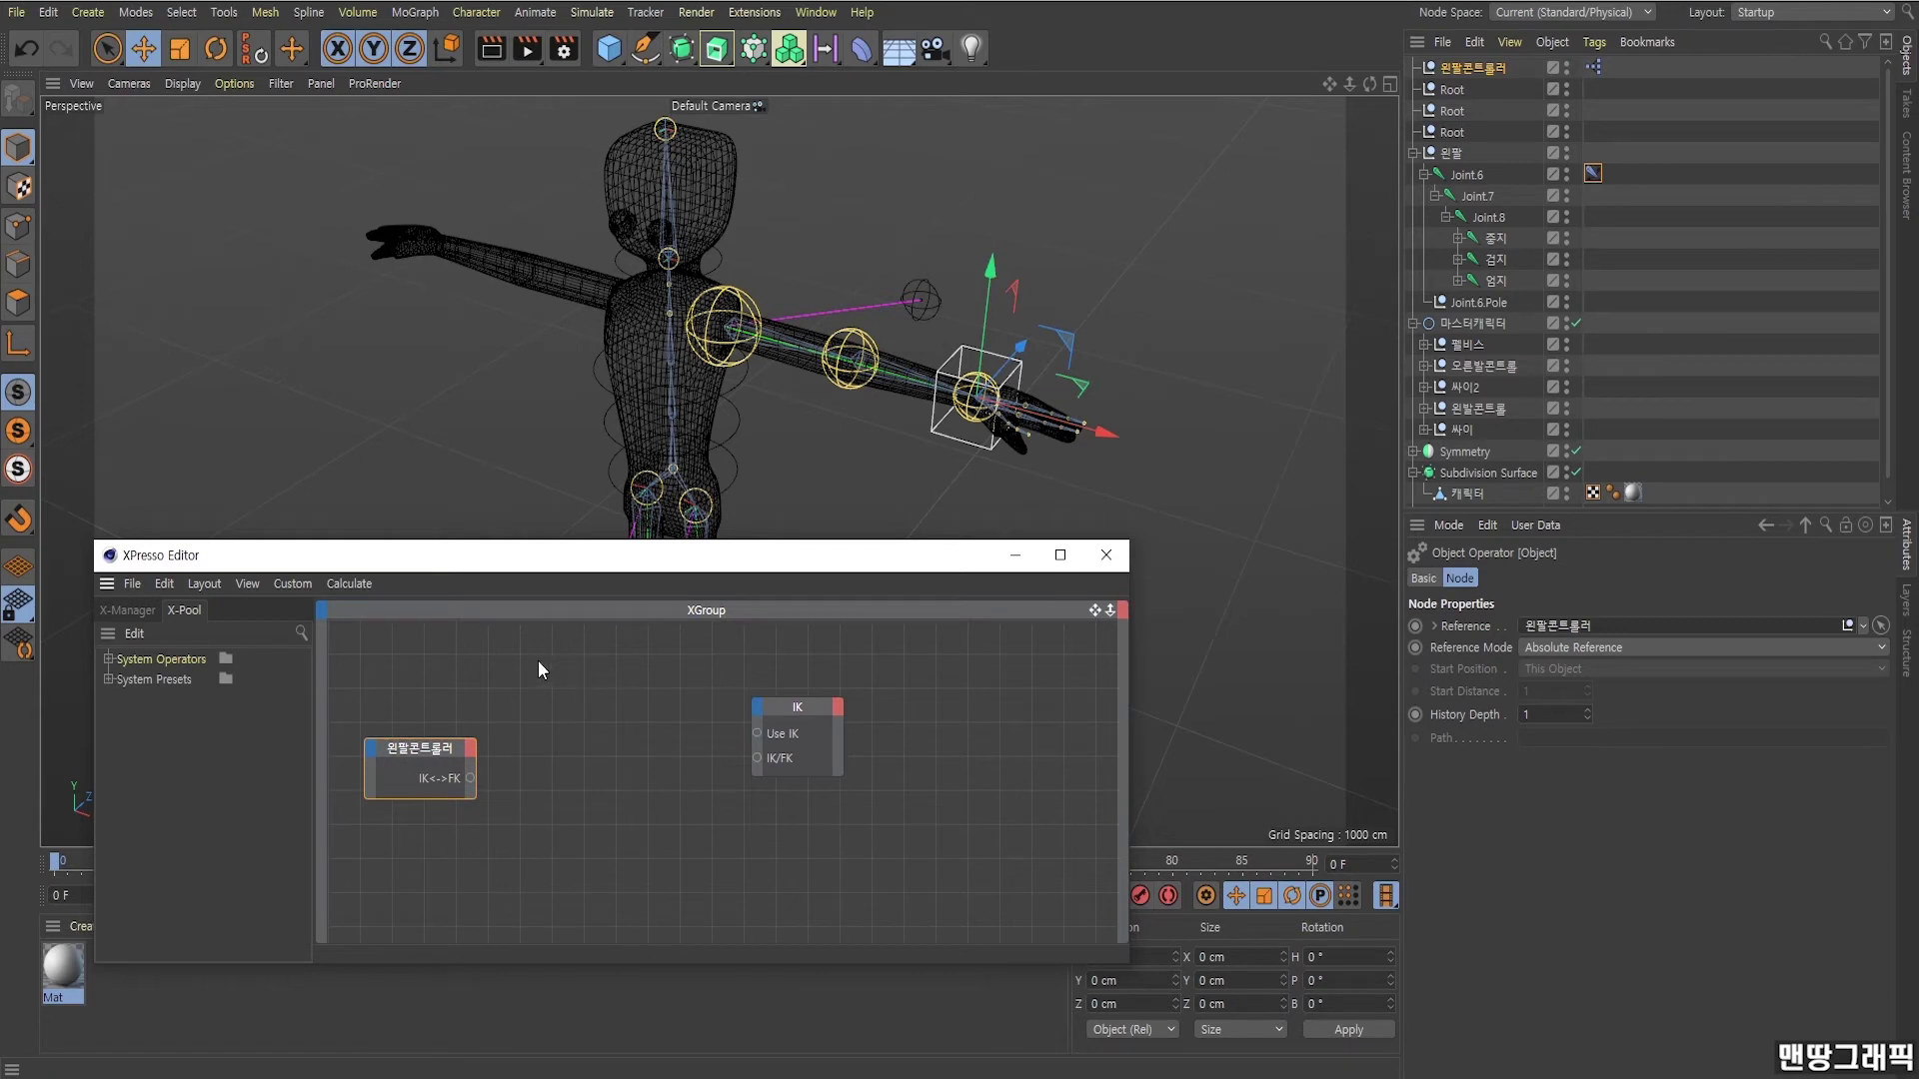
pyautogui.rightClick(497, 664)
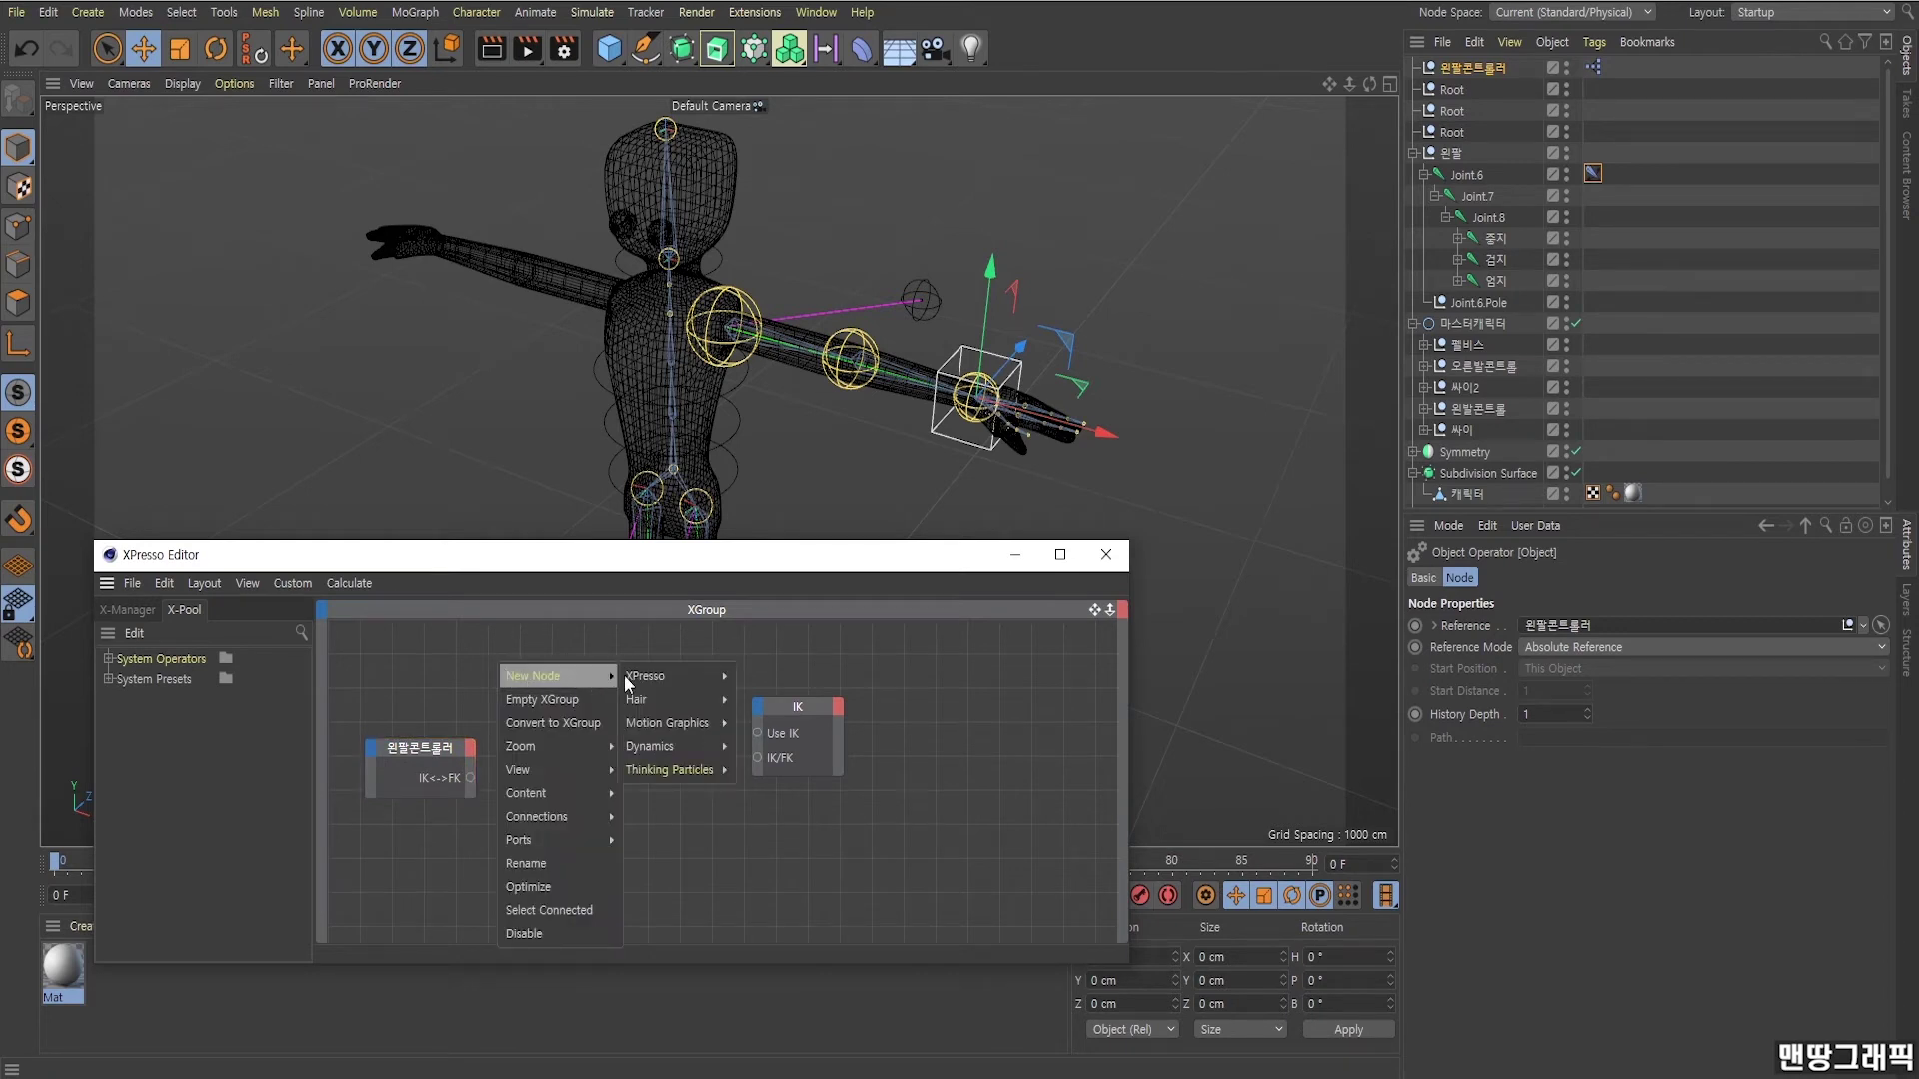
pyautogui.moveTo(762, 676)
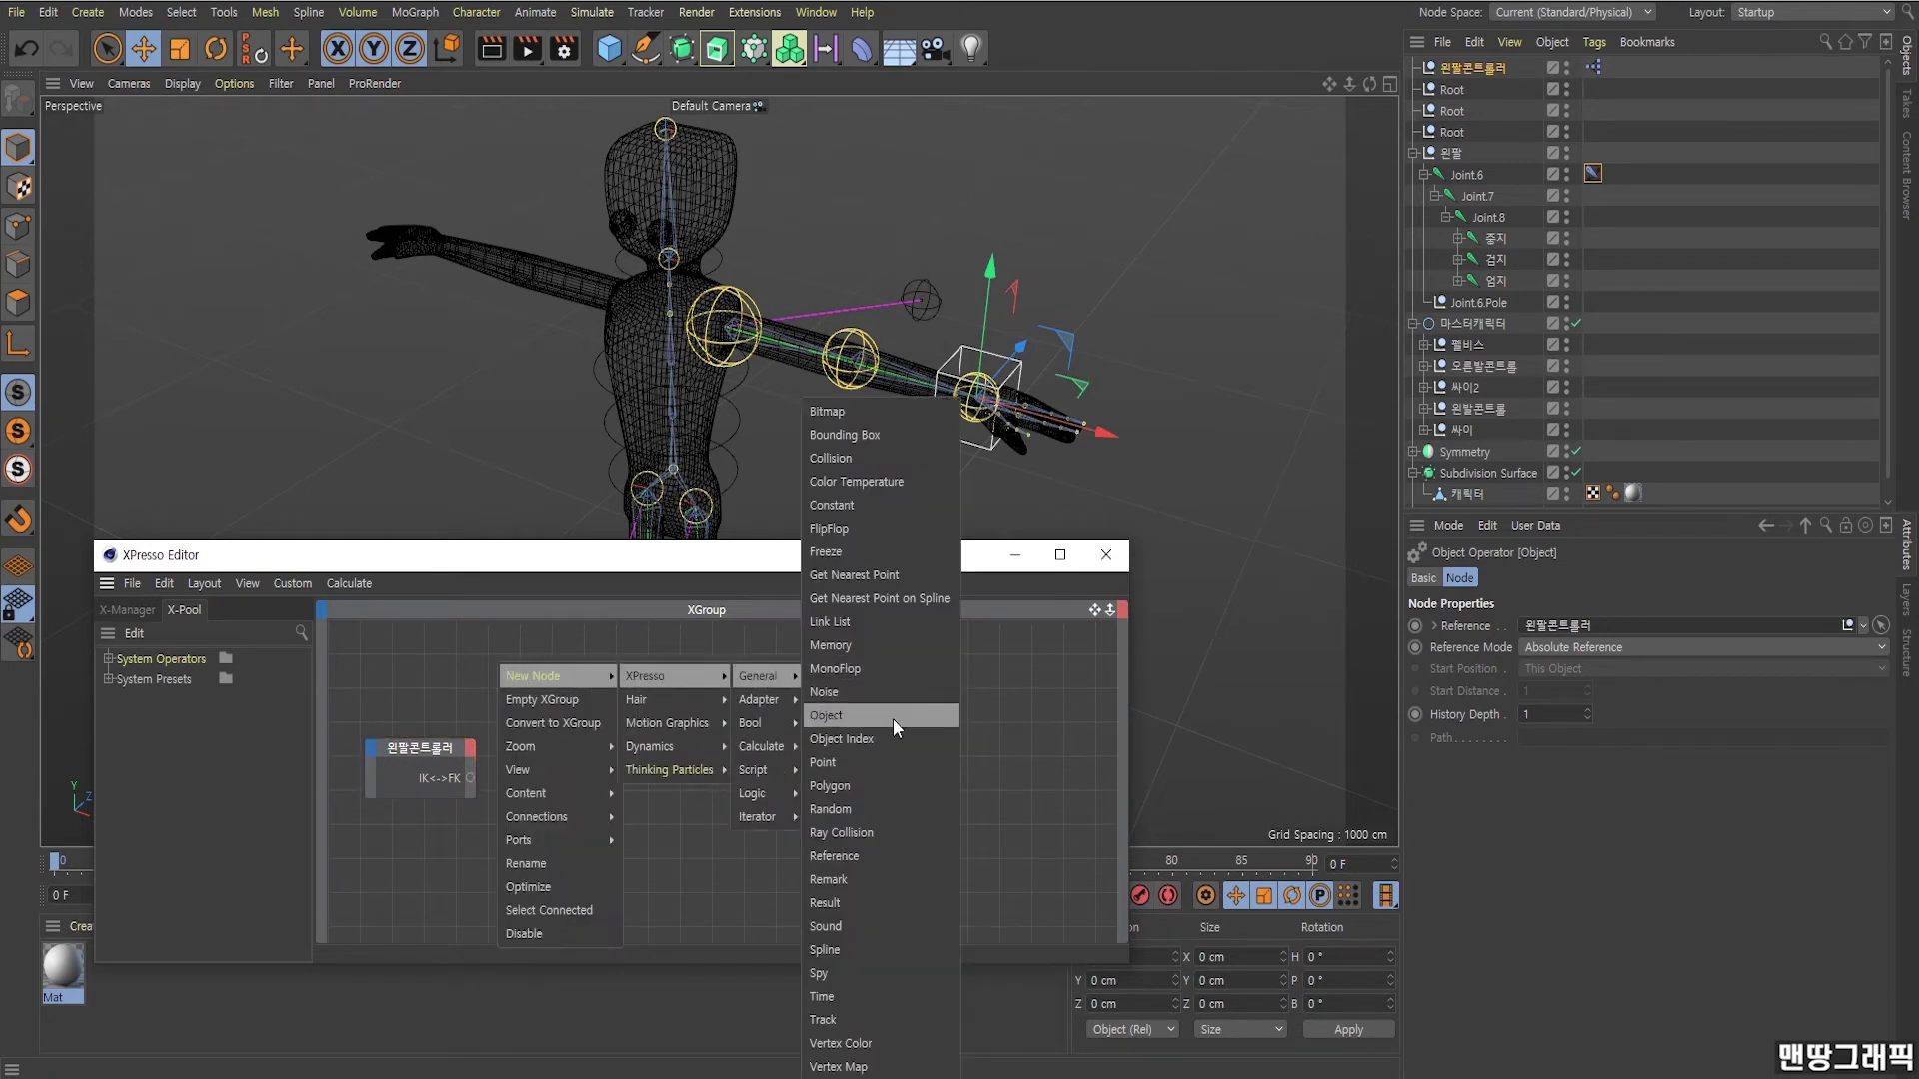
pyautogui.click(831, 902)
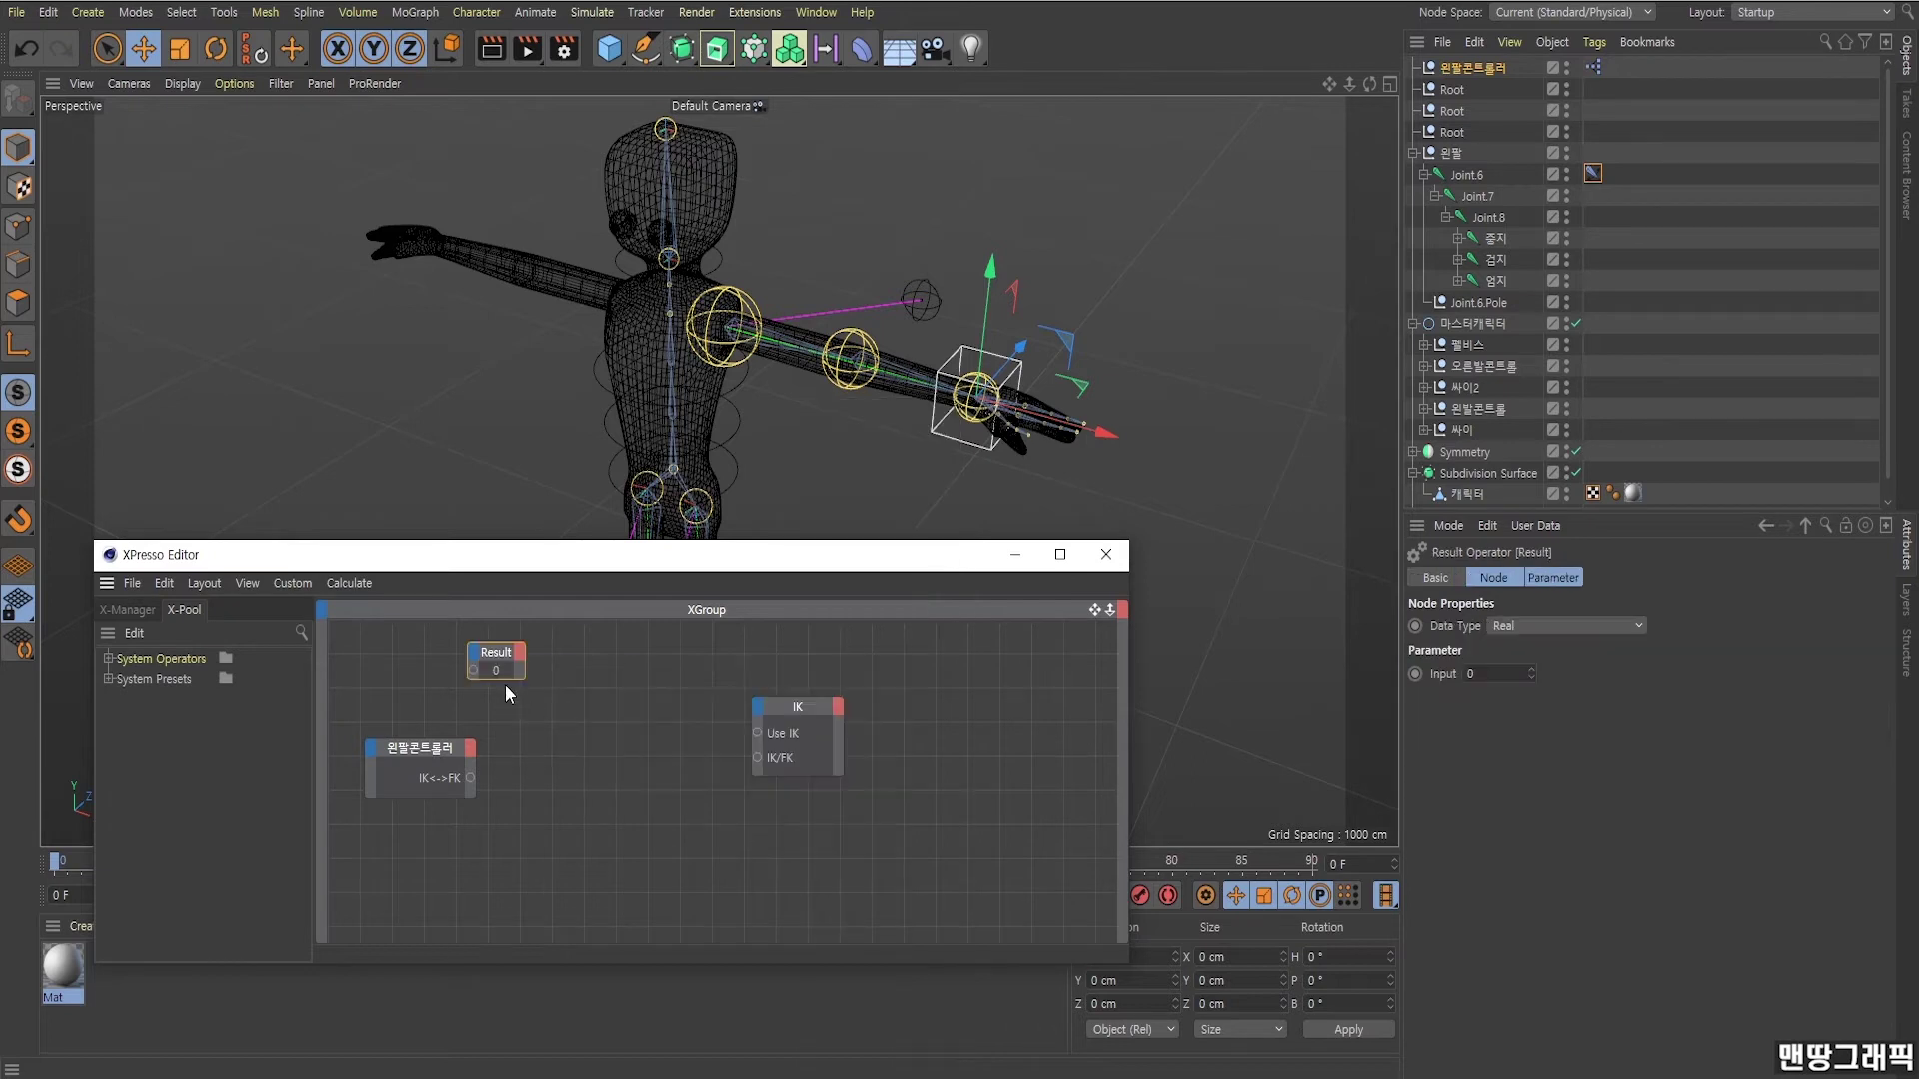
pyautogui.moveTo(494, 651); pyautogui.dragTo(566, 671)
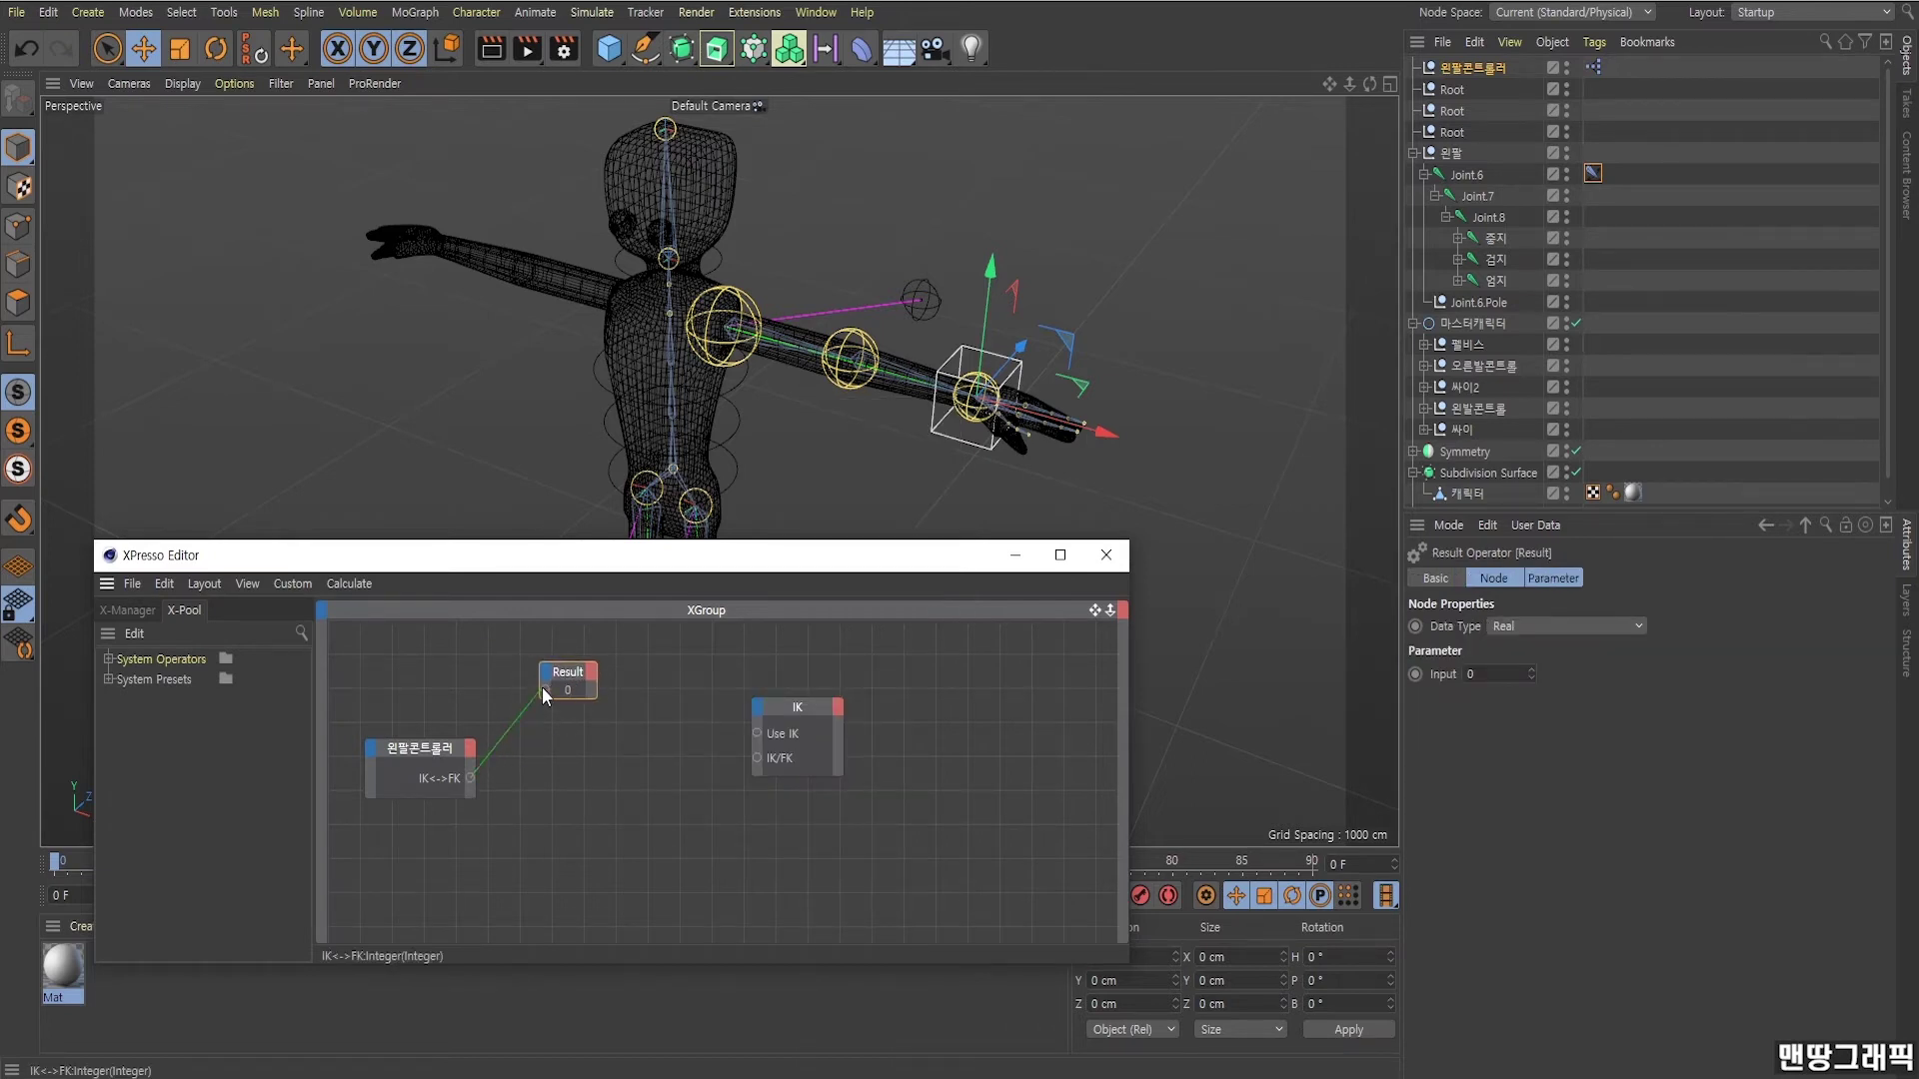
pyautogui.moveTo(541, 687); pyautogui.dragTo(600, 660)
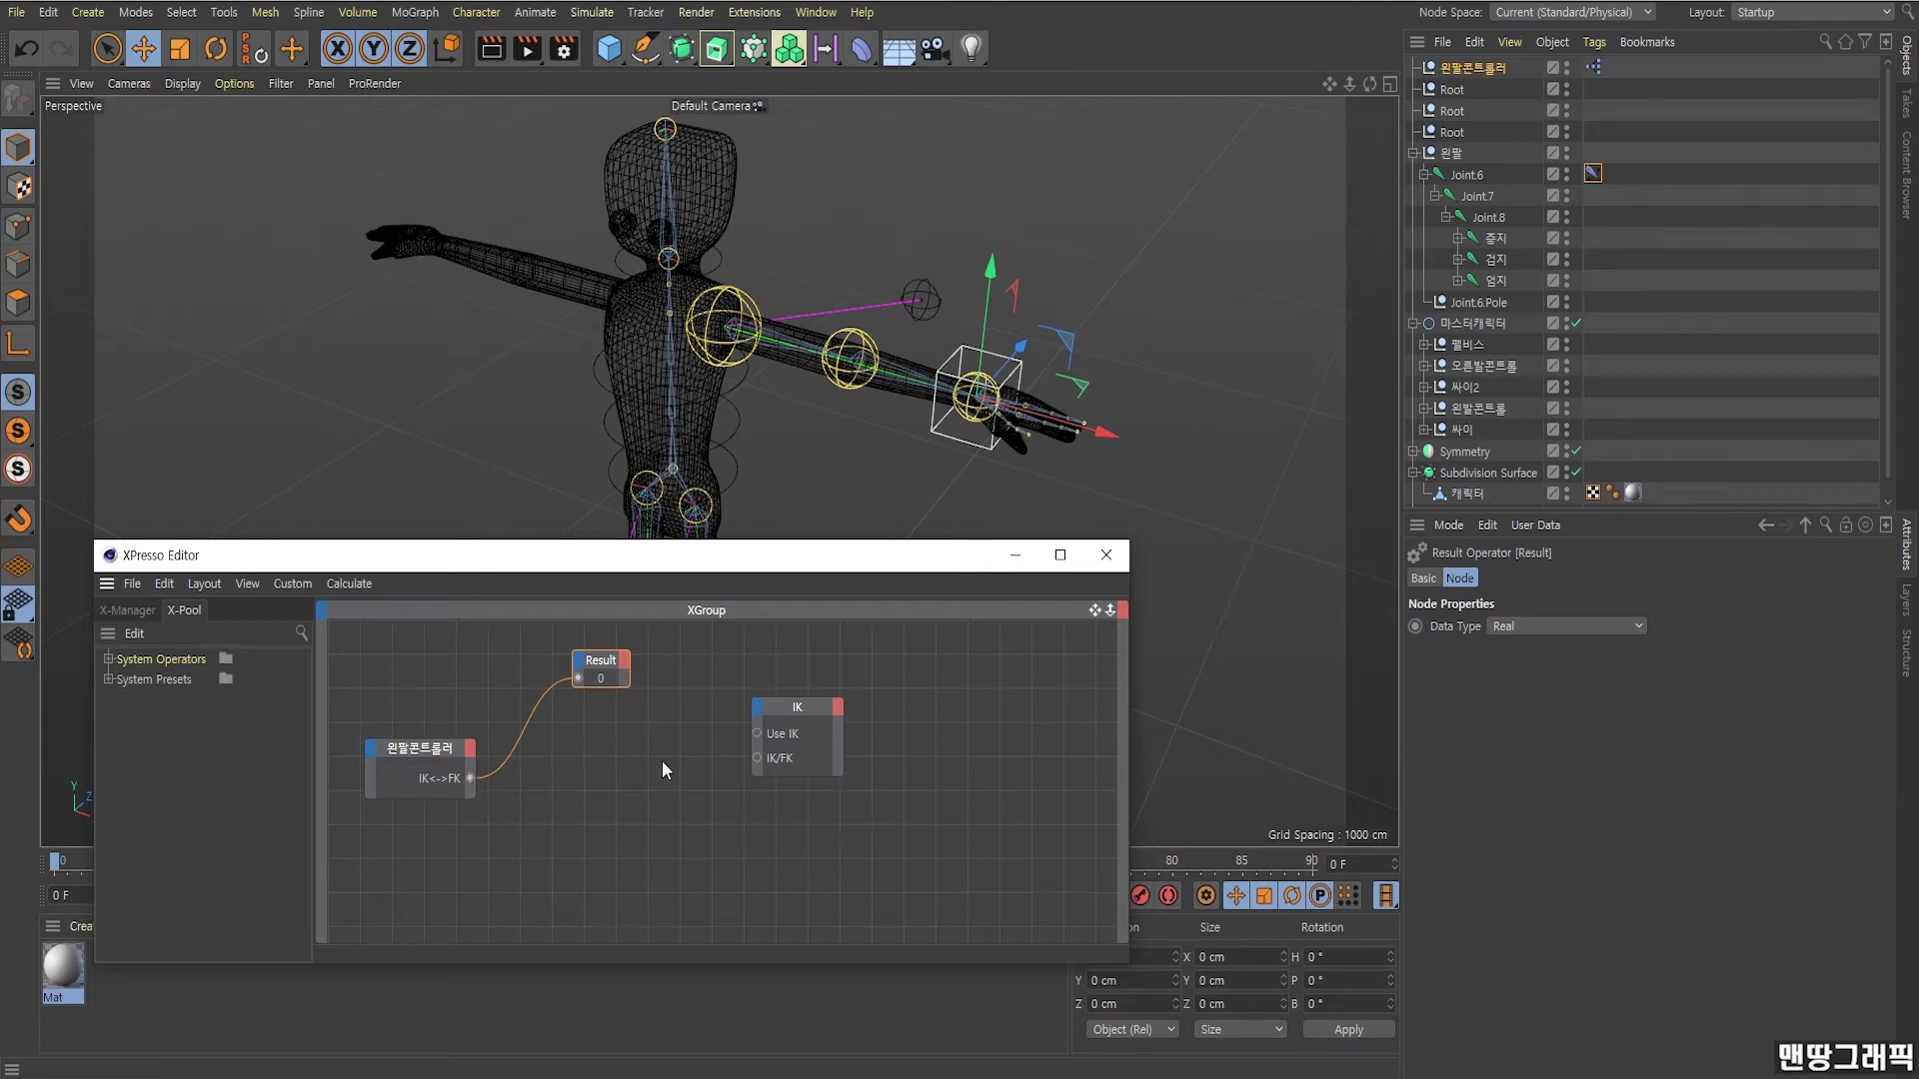
pyautogui.moveTo(601, 660); pyautogui.dragTo(591, 656)
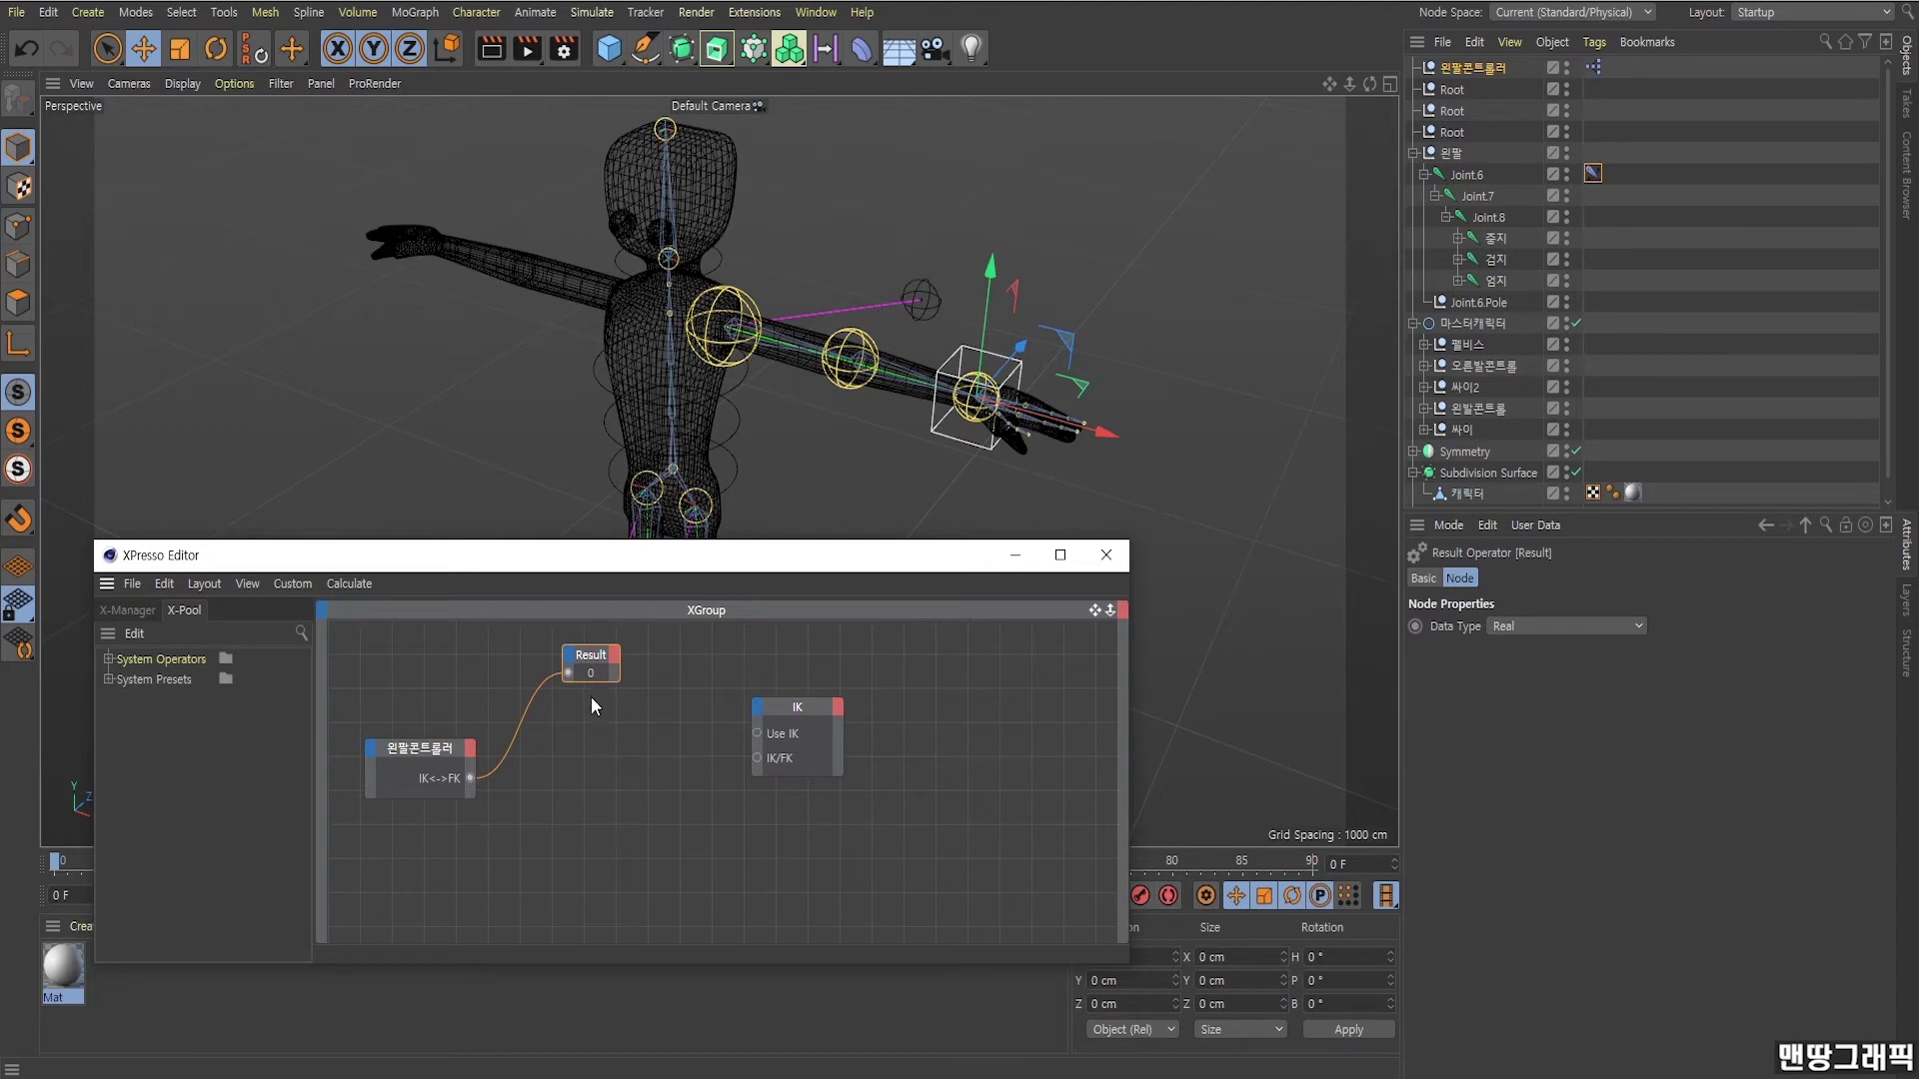
pyautogui.moveTo(597, 665); pyautogui.dragTo(591, 668)
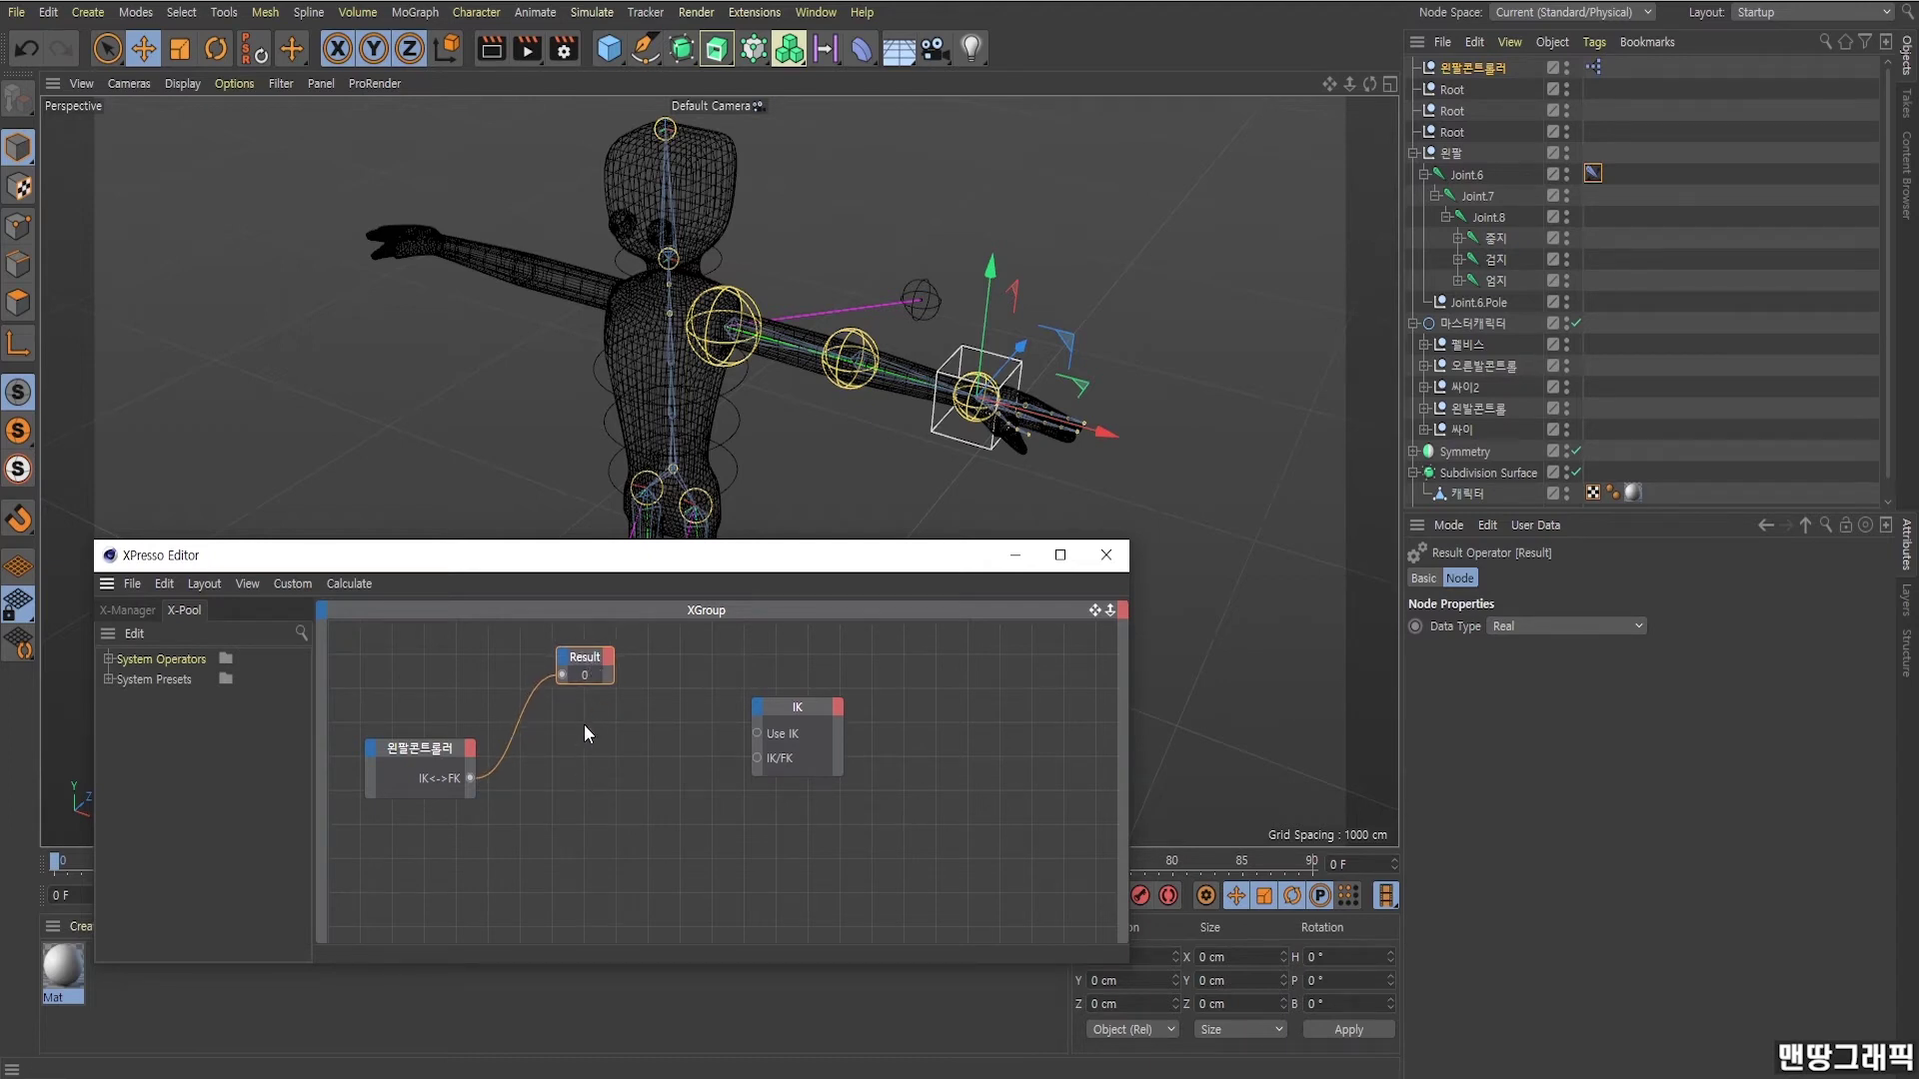
pyautogui.moveTo(587, 662); pyautogui.dragTo(537, 856)
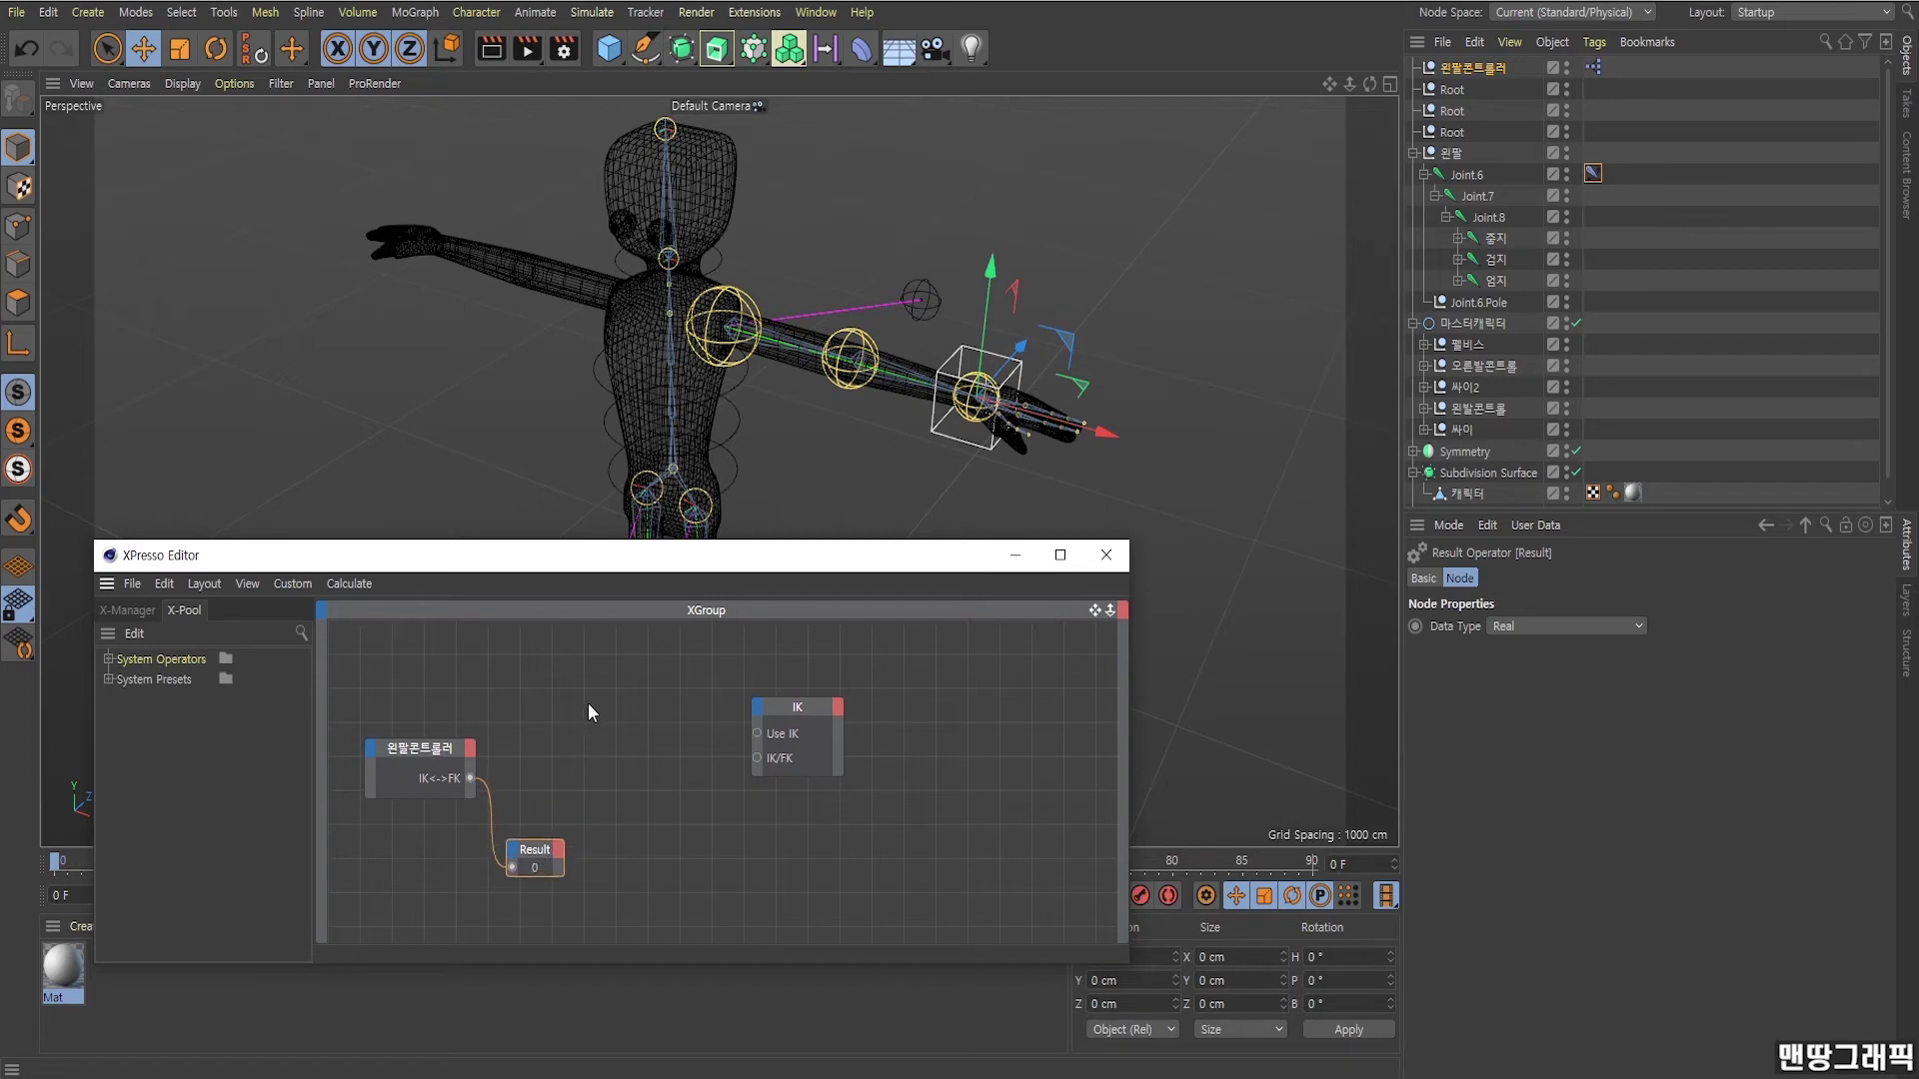
# Create a Bool > NOT node and position it above the controller node.
pyautogui.rightClick(518, 663)
pyautogui.moveTo(693, 676)
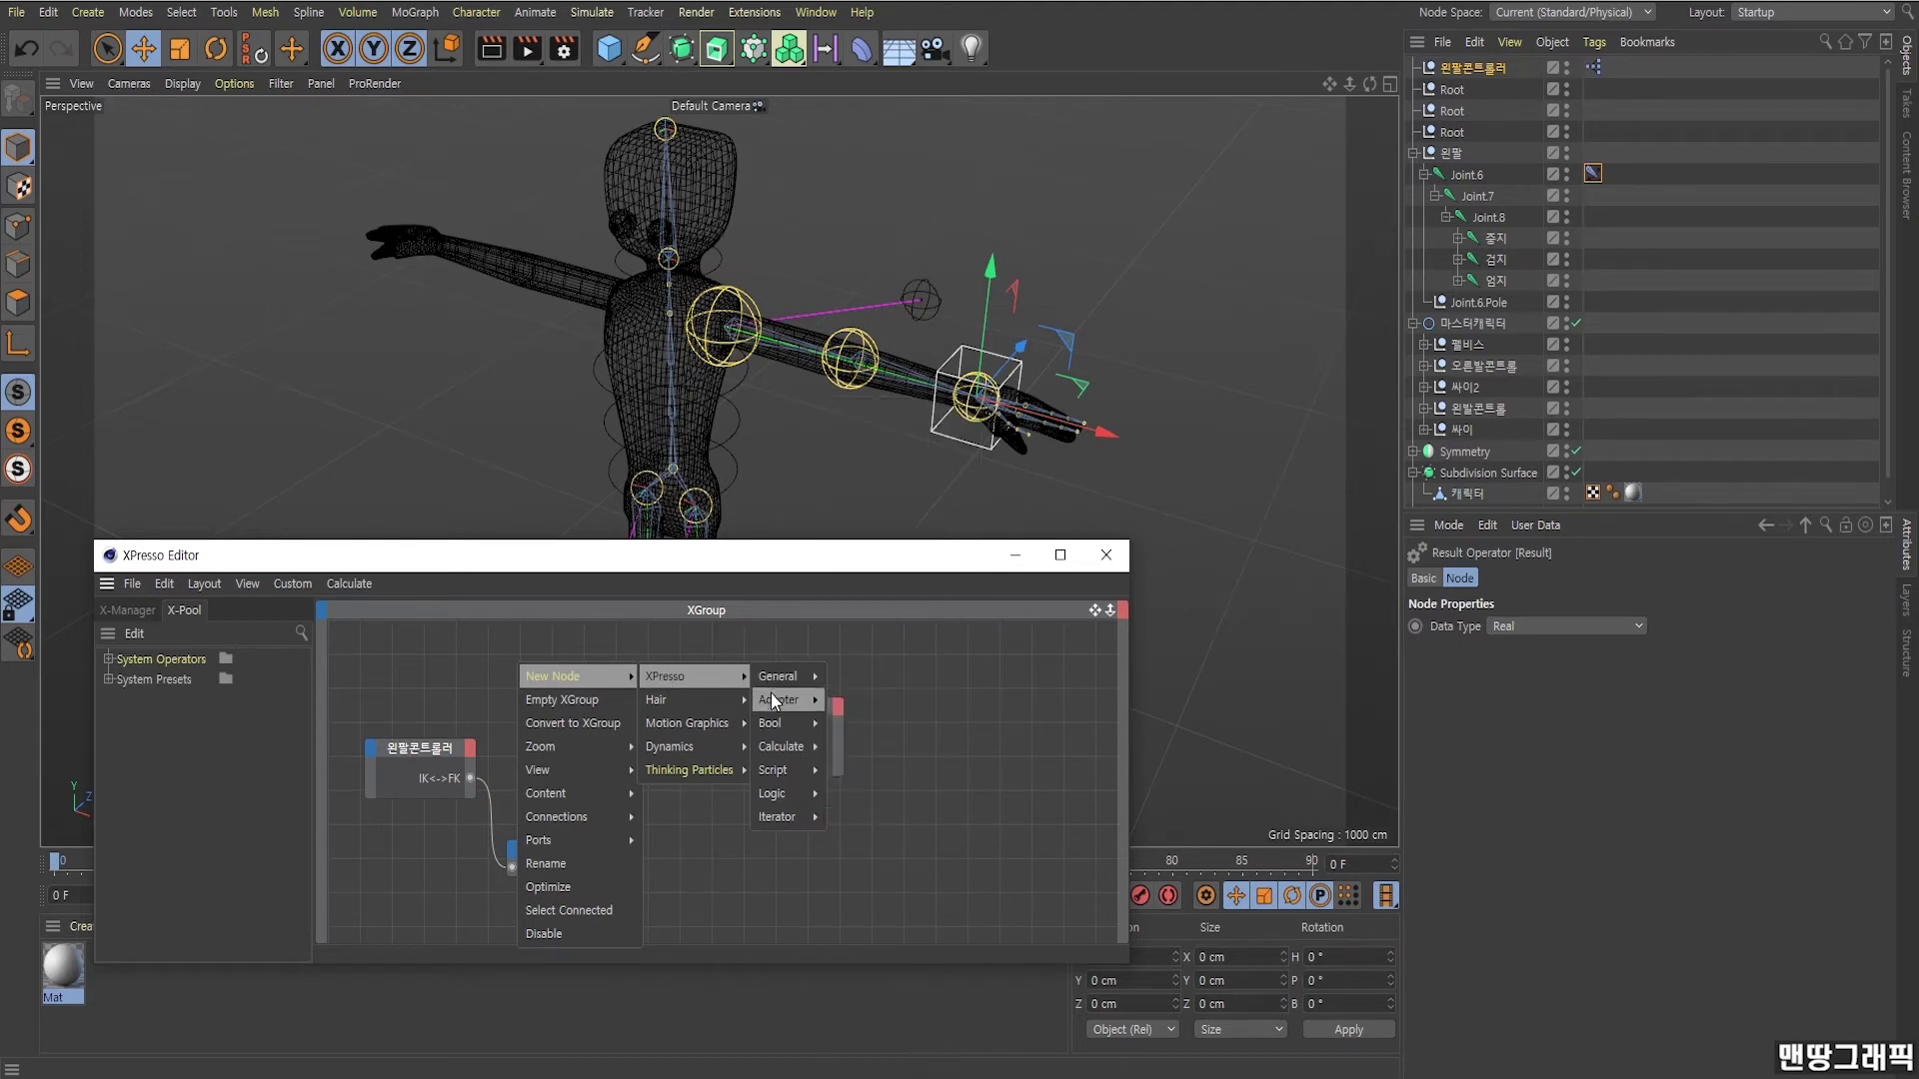
pyautogui.moveTo(773, 723)
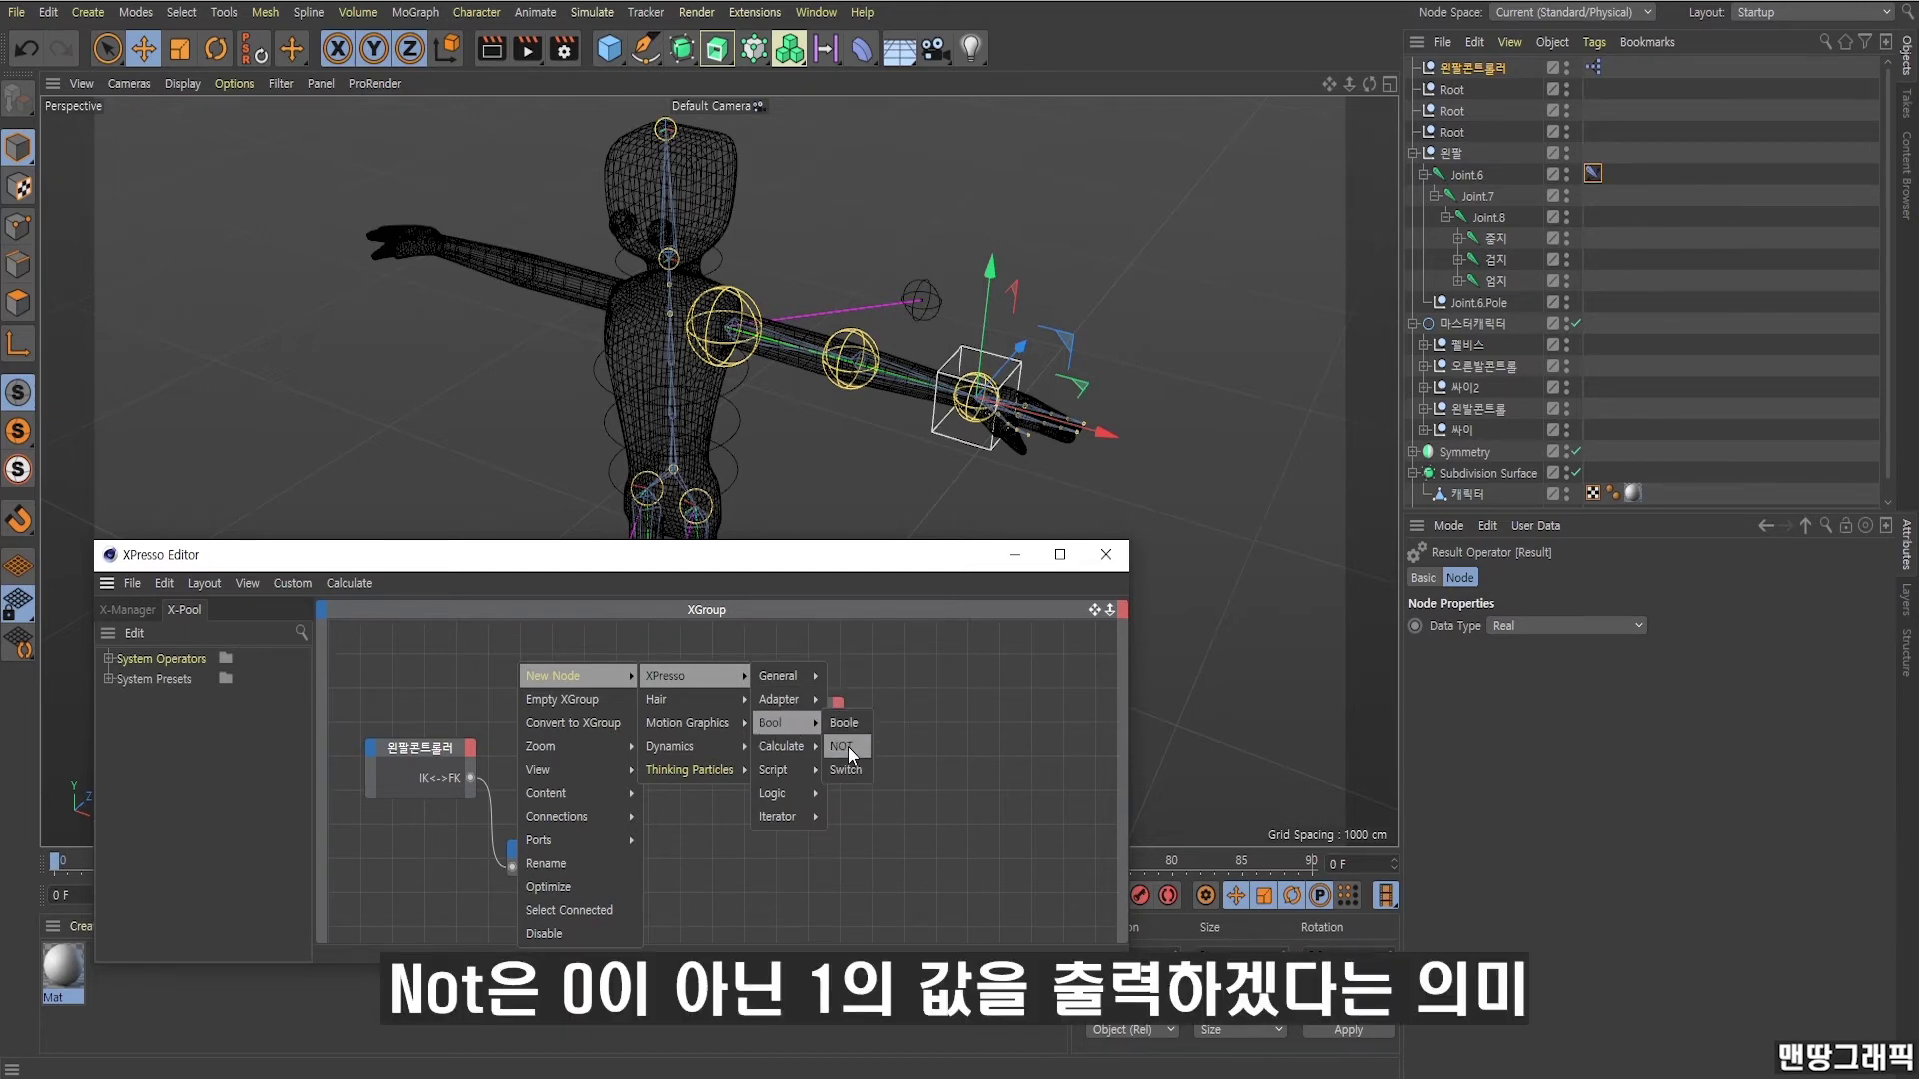
pyautogui.click(847, 747)
pyautogui.moveTo(517, 660); pyautogui.dragTo(604, 682)
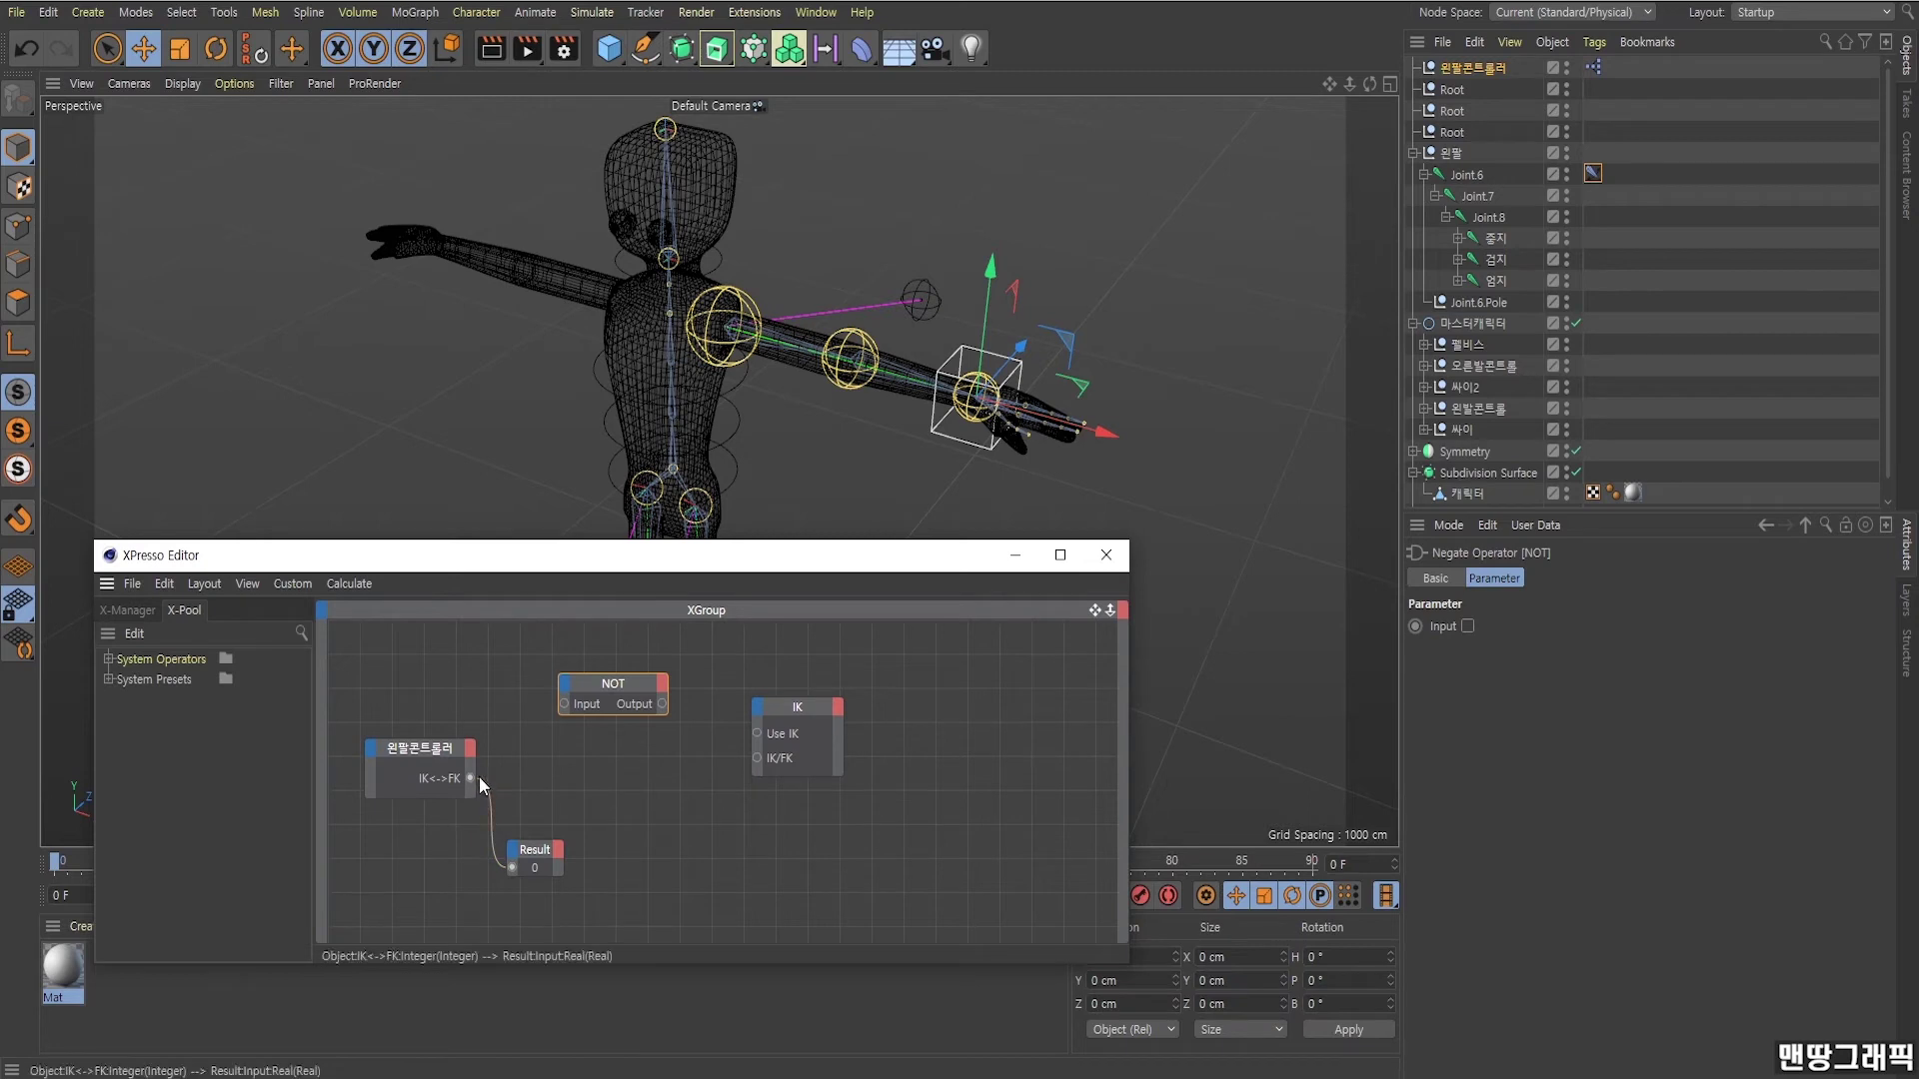
pyautogui.moveTo(590, 687); pyautogui.dragTo(542, 661)
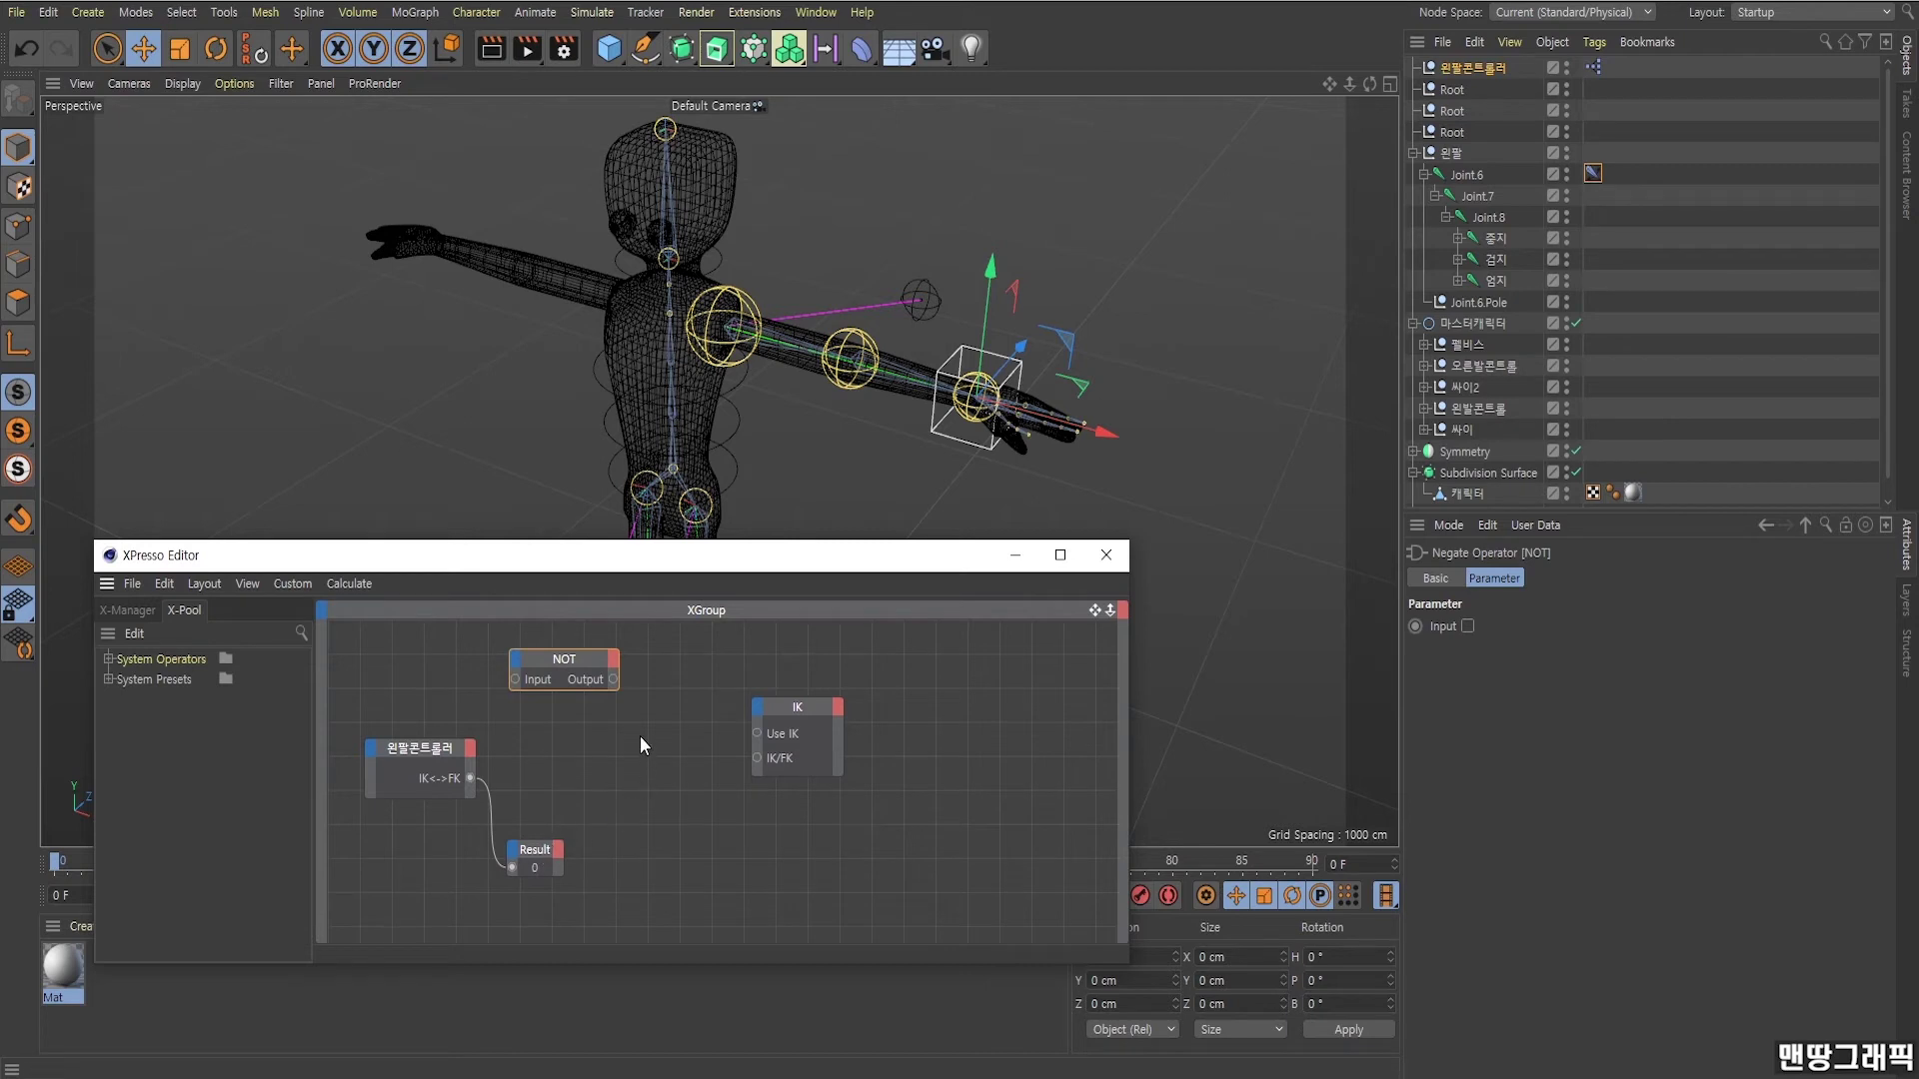
# Add a second Result node beside the NOT node.
pyautogui.rightClick(656, 666)
pyautogui.moveTo(917, 681)
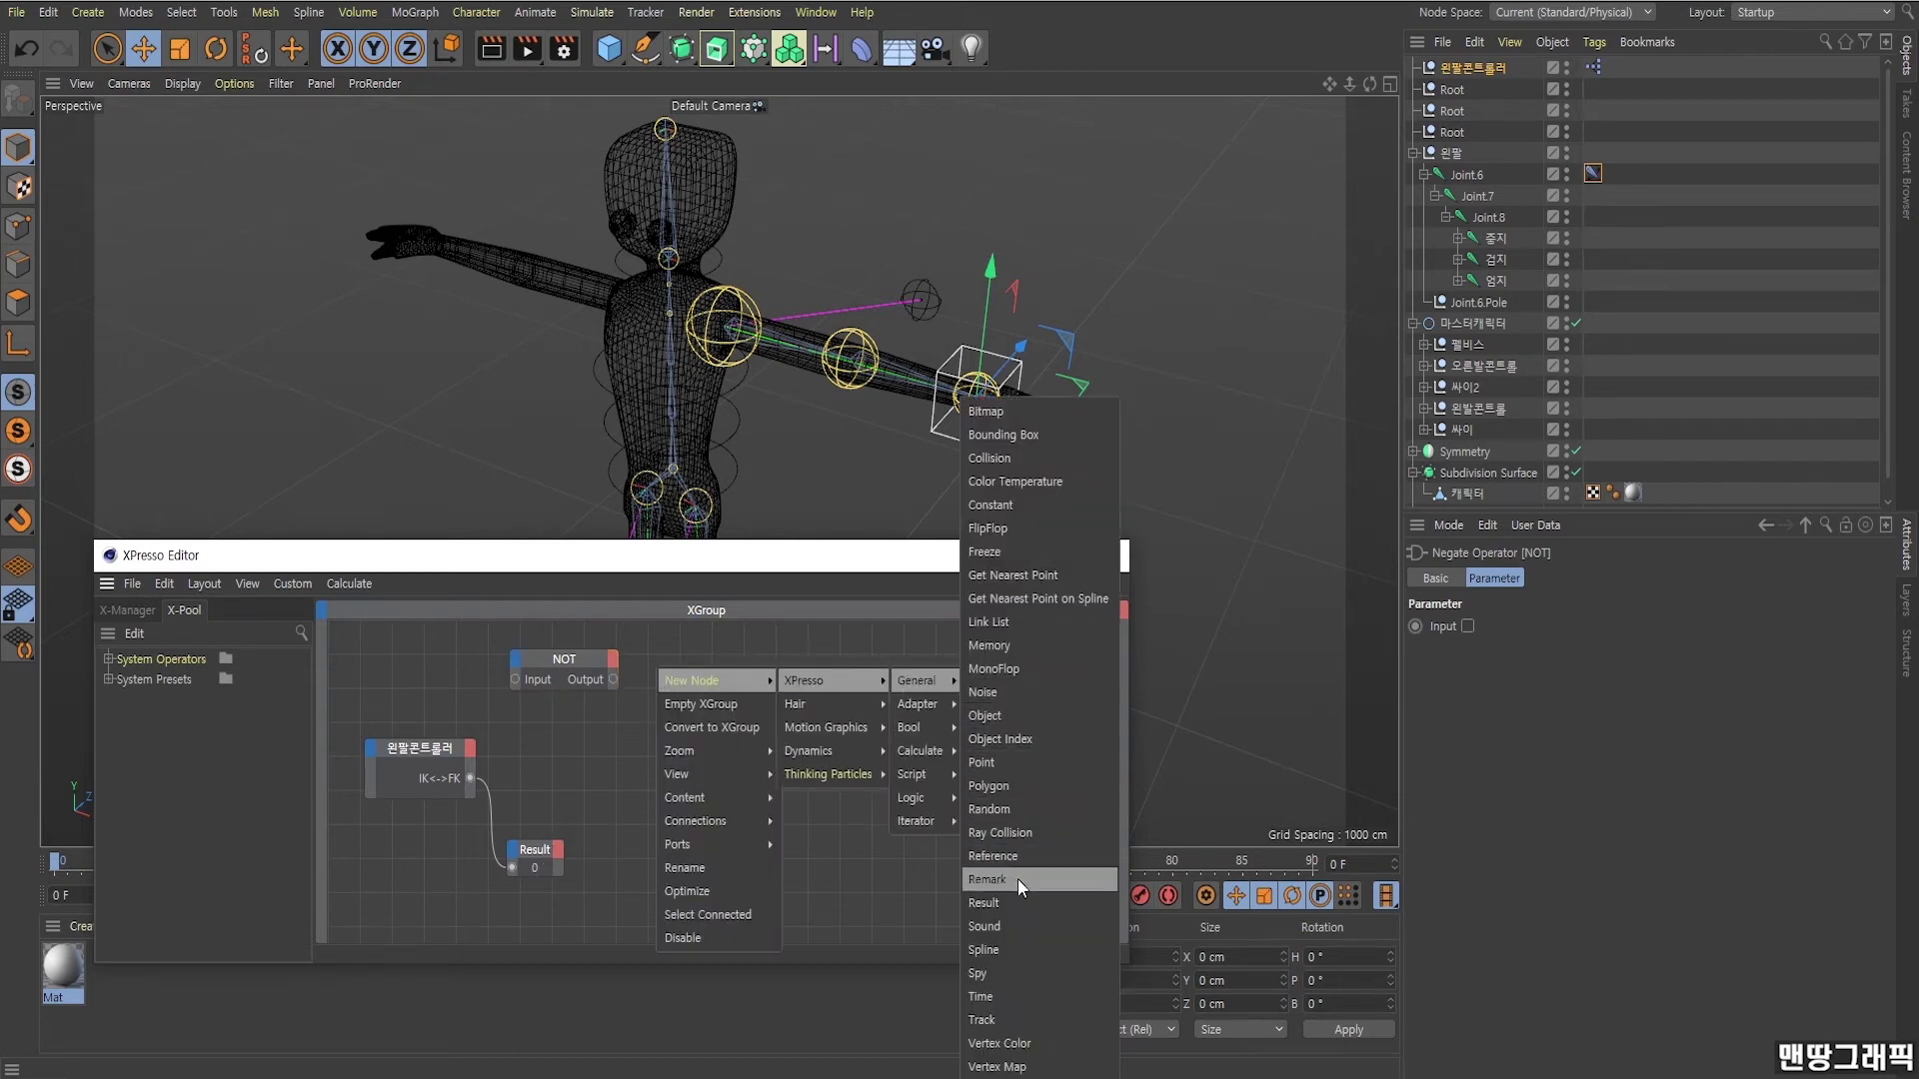
pyautogui.click(1006, 904)
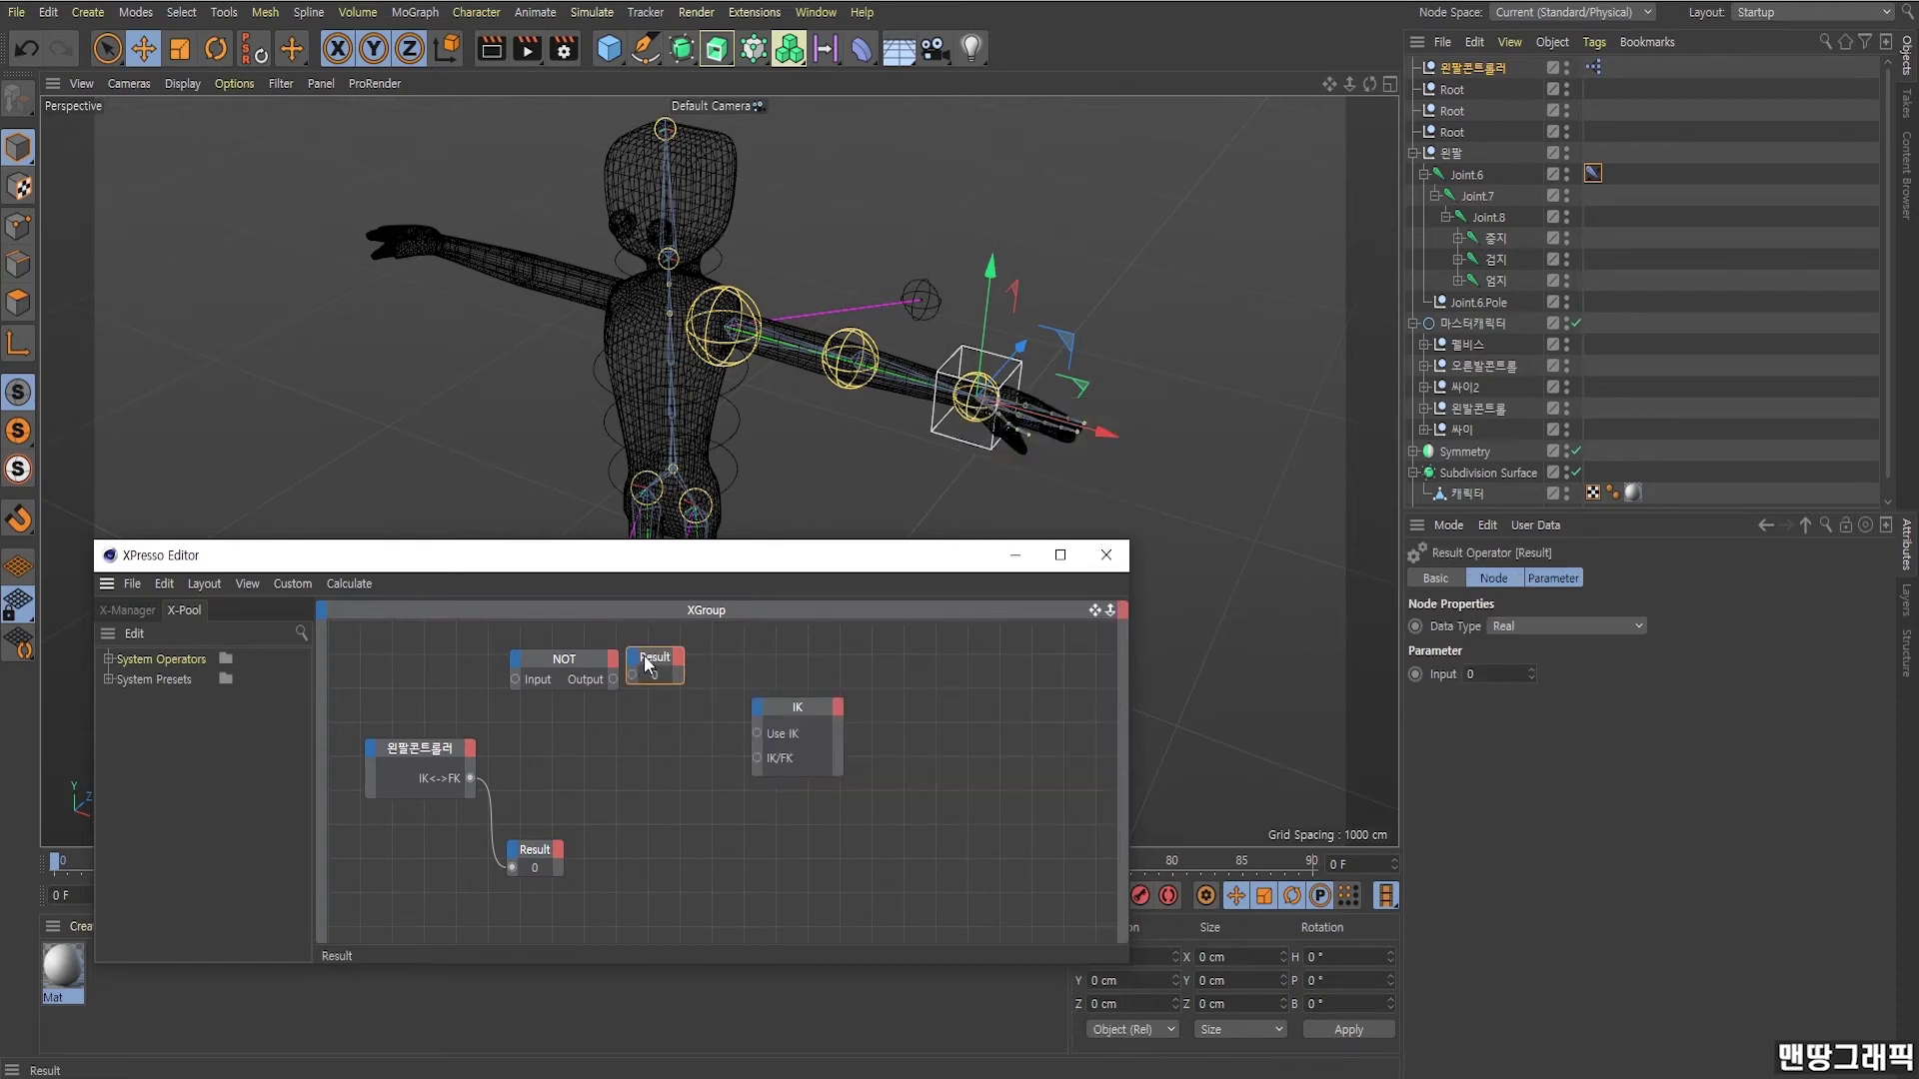
pyautogui.moveTo(655, 656)
pyautogui.mouseDown()
pyautogui.moveTo(686, 652)
pyautogui.moveTo(664, 671)
pyautogui.moveTo(606, 657)
pyautogui.mouseUp()
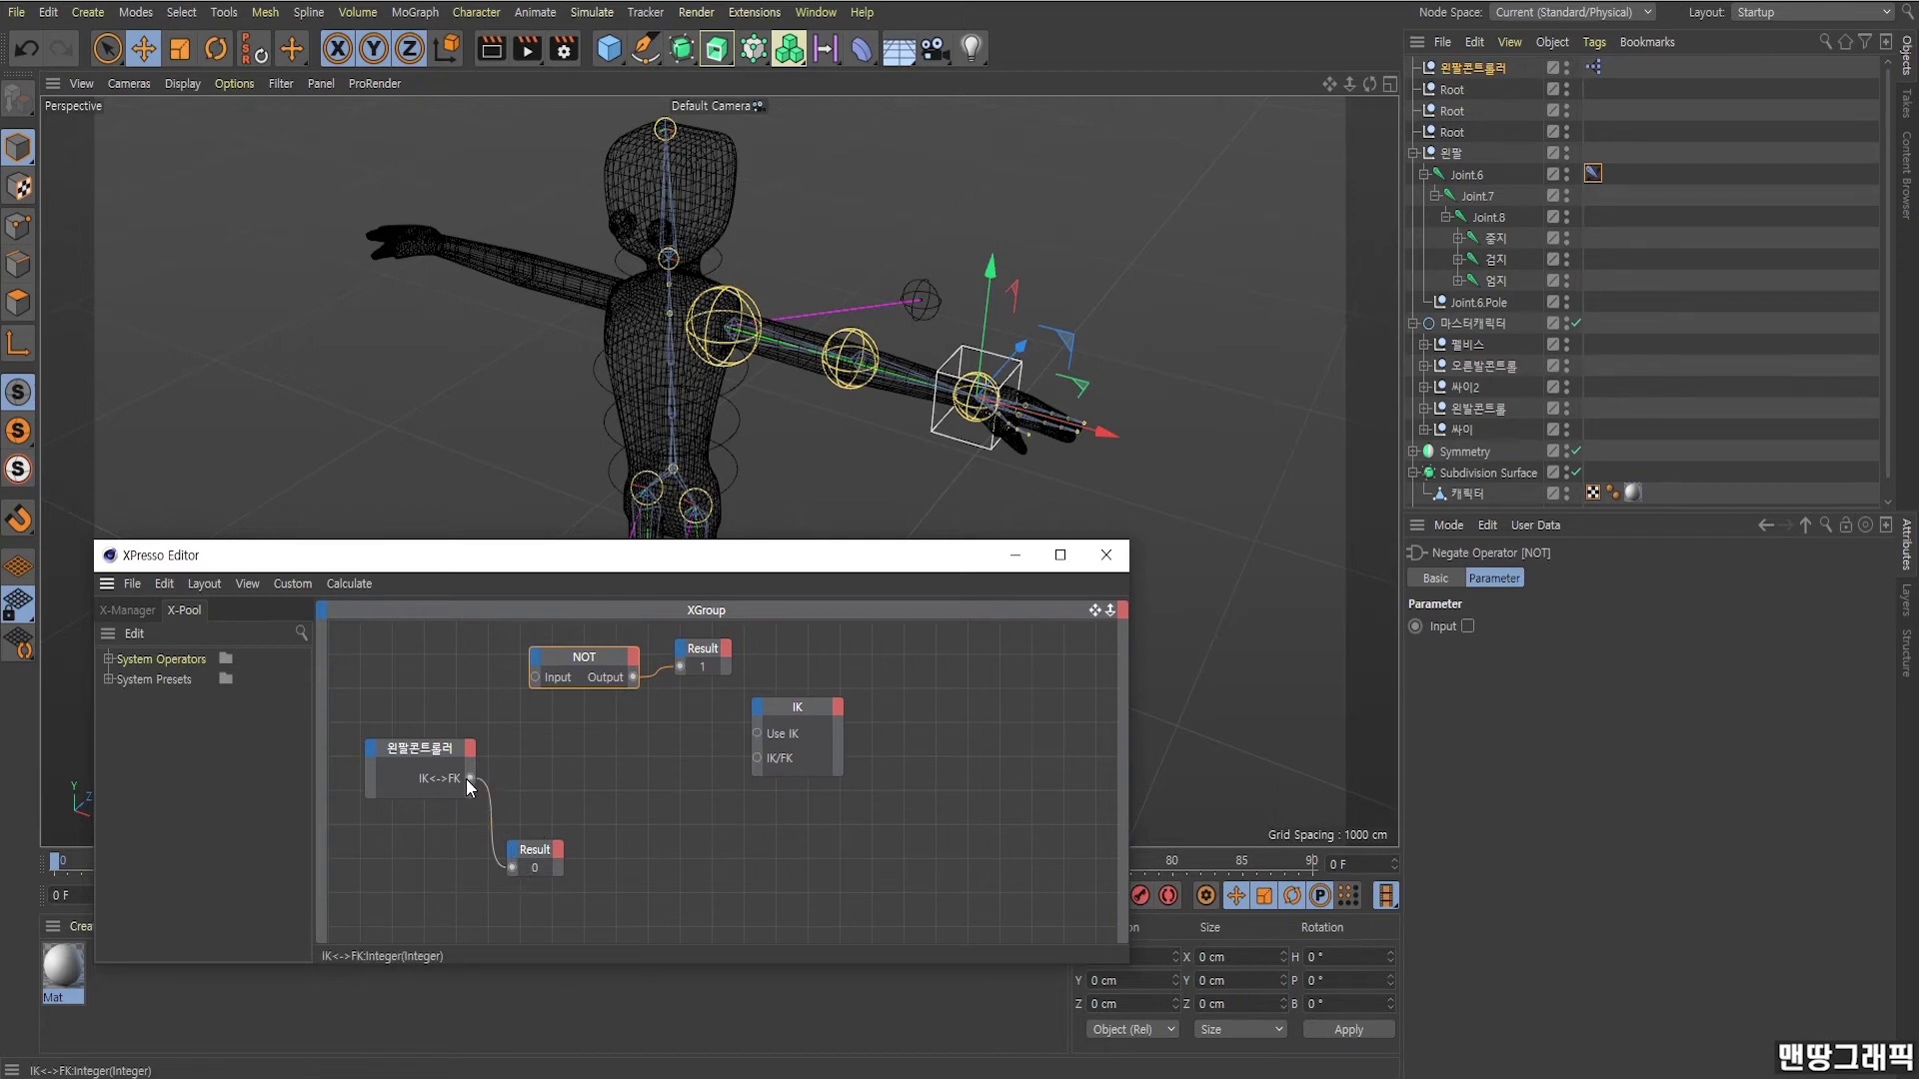
# Wire IK<->FK into NOT's Input and NOT's Output into the Result, which shows 1.
pyautogui.moveTo(535, 704); pyautogui.dragTo(535, 678)
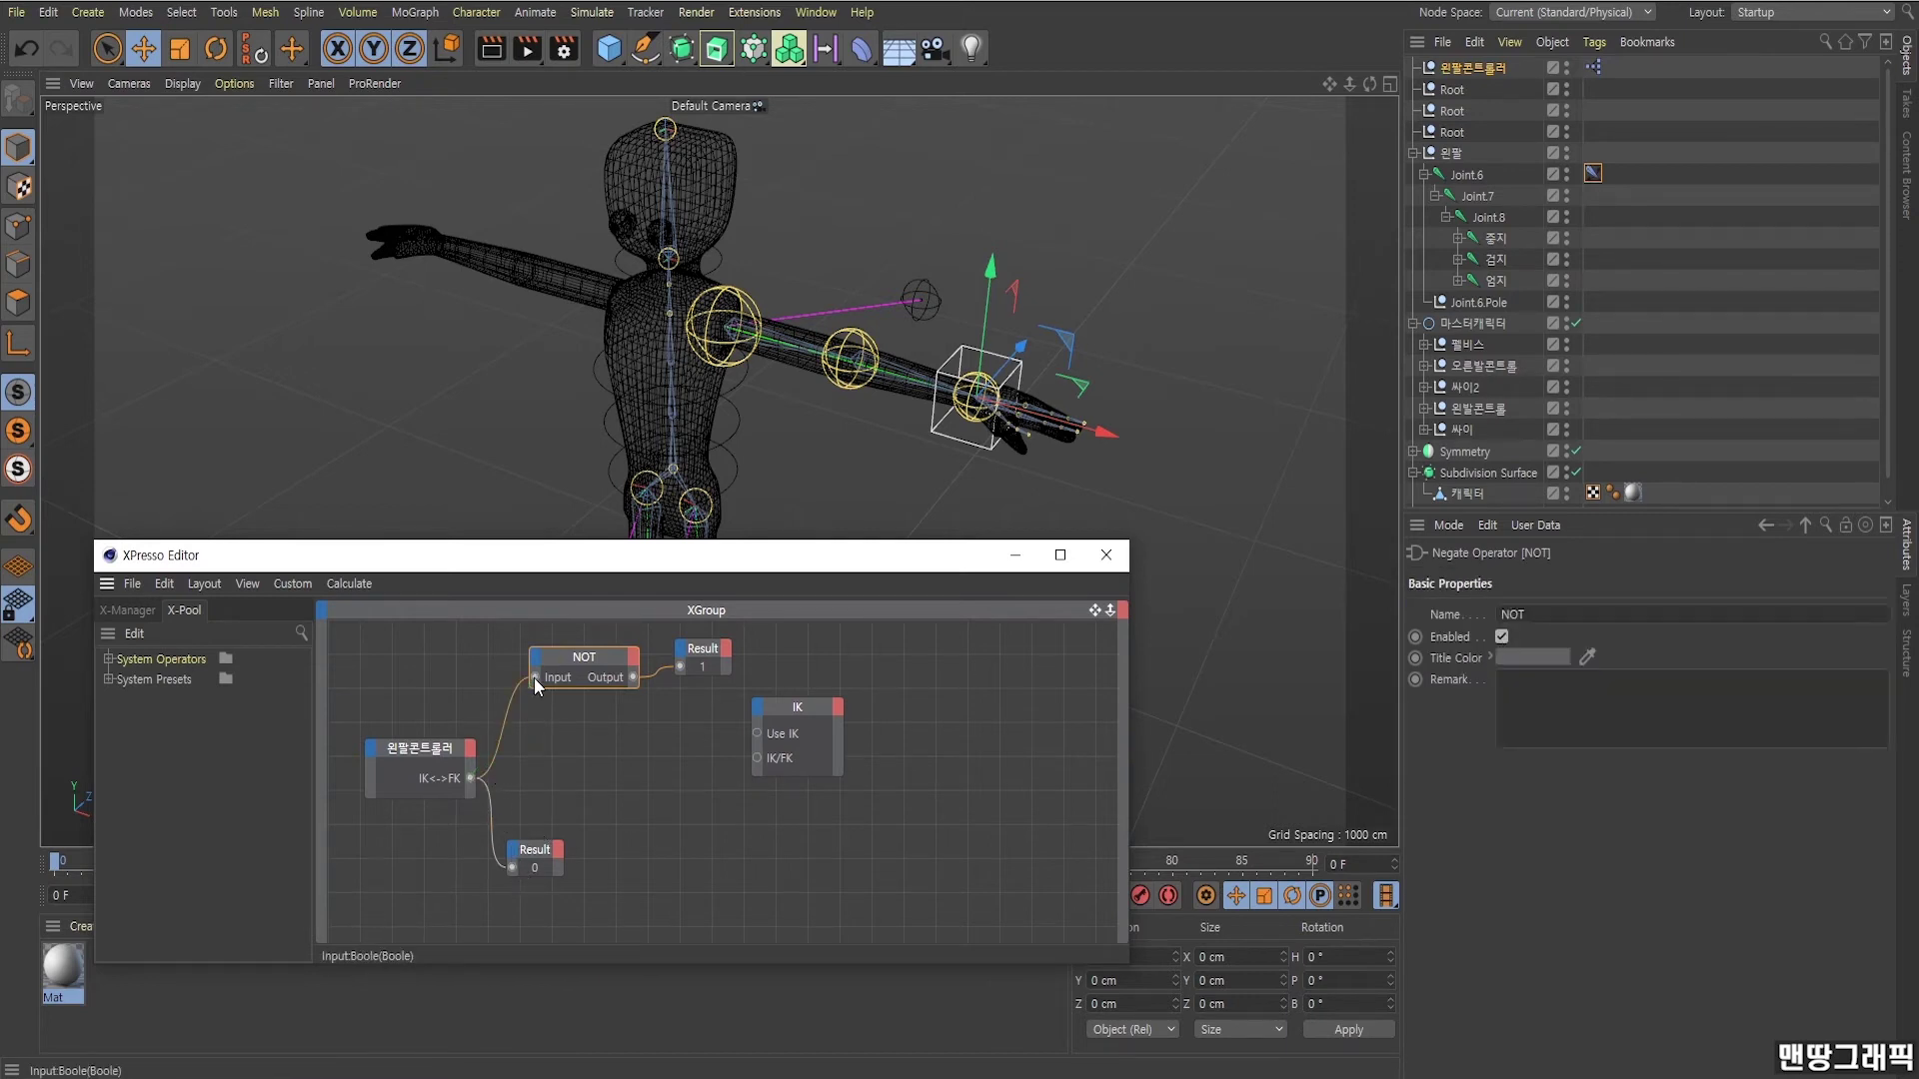
pyautogui.moveTo(679, 667); pyautogui.dragTo(652, 684)
pyautogui.moveTo(679, 666); pyautogui.dragTo(681, 668)
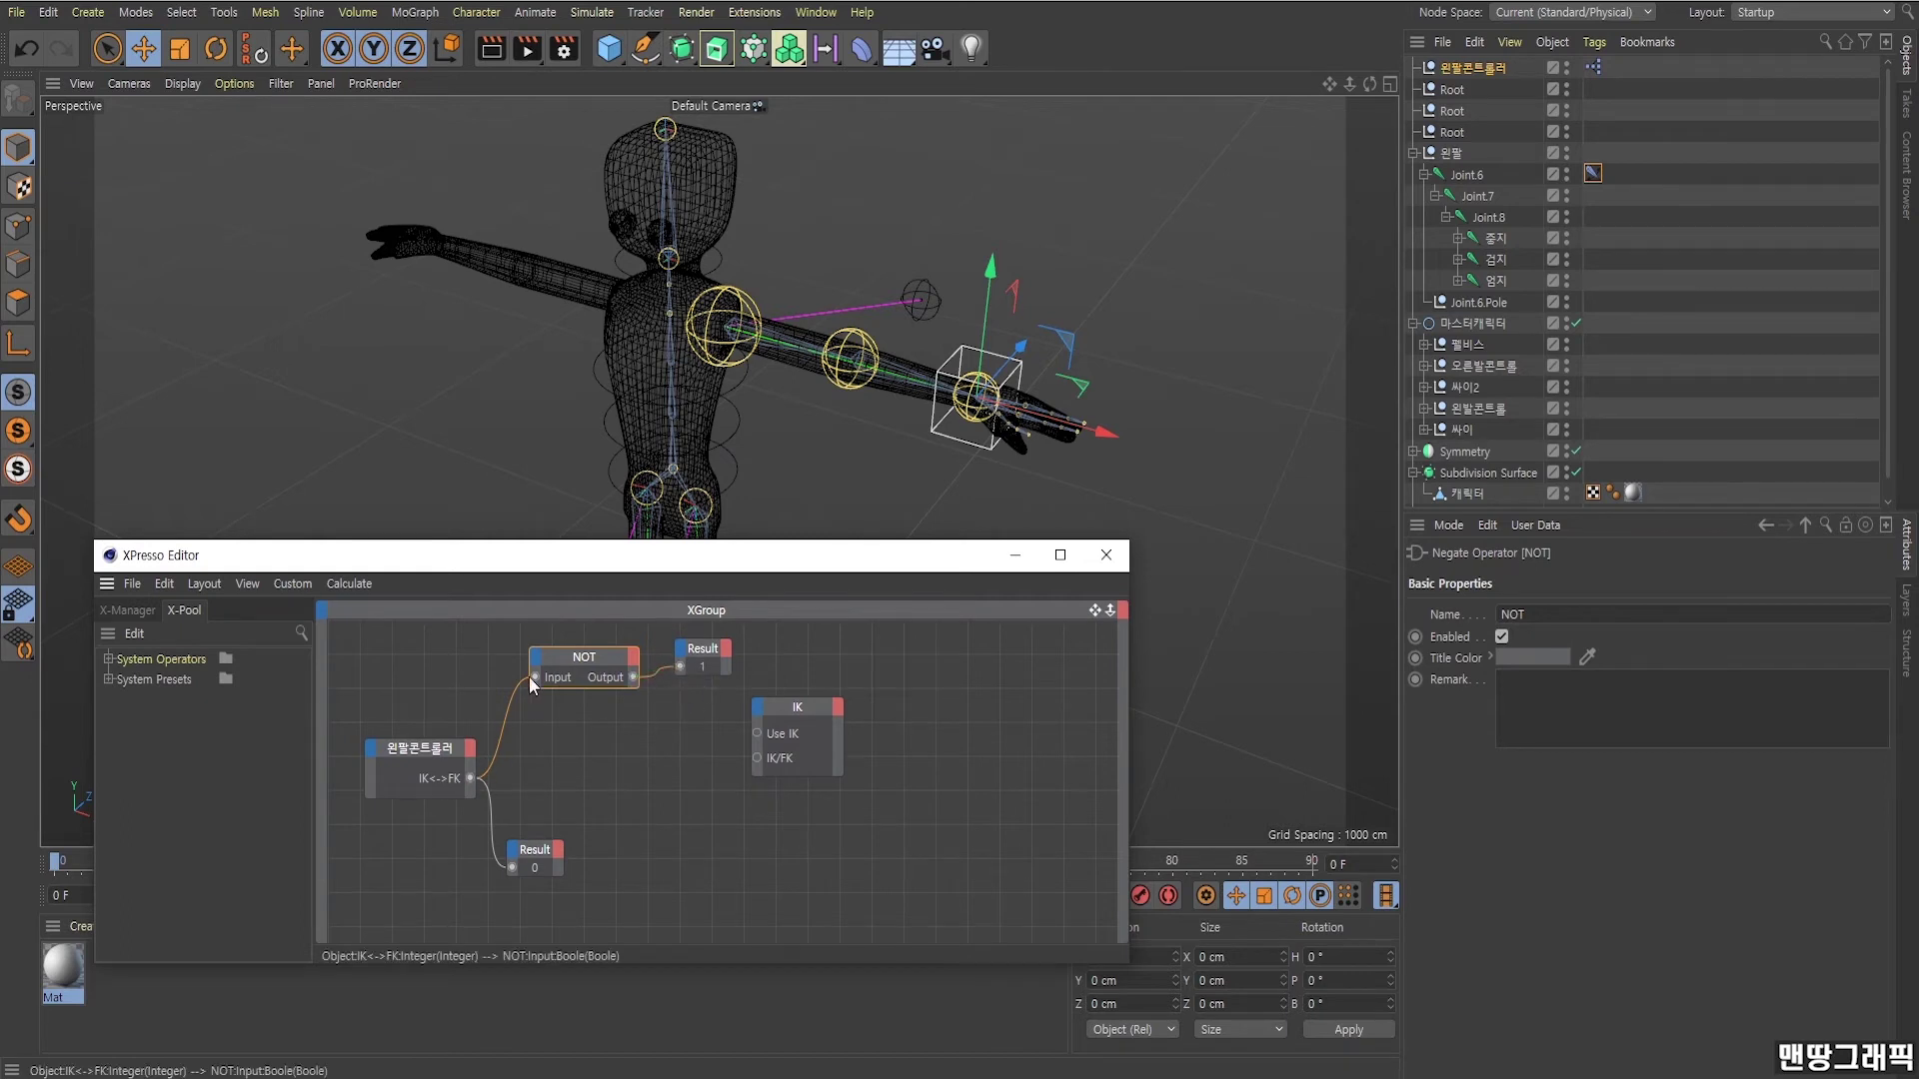
pyautogui.moveTo(610, 656); pyautogui.dragTo(577, 656)
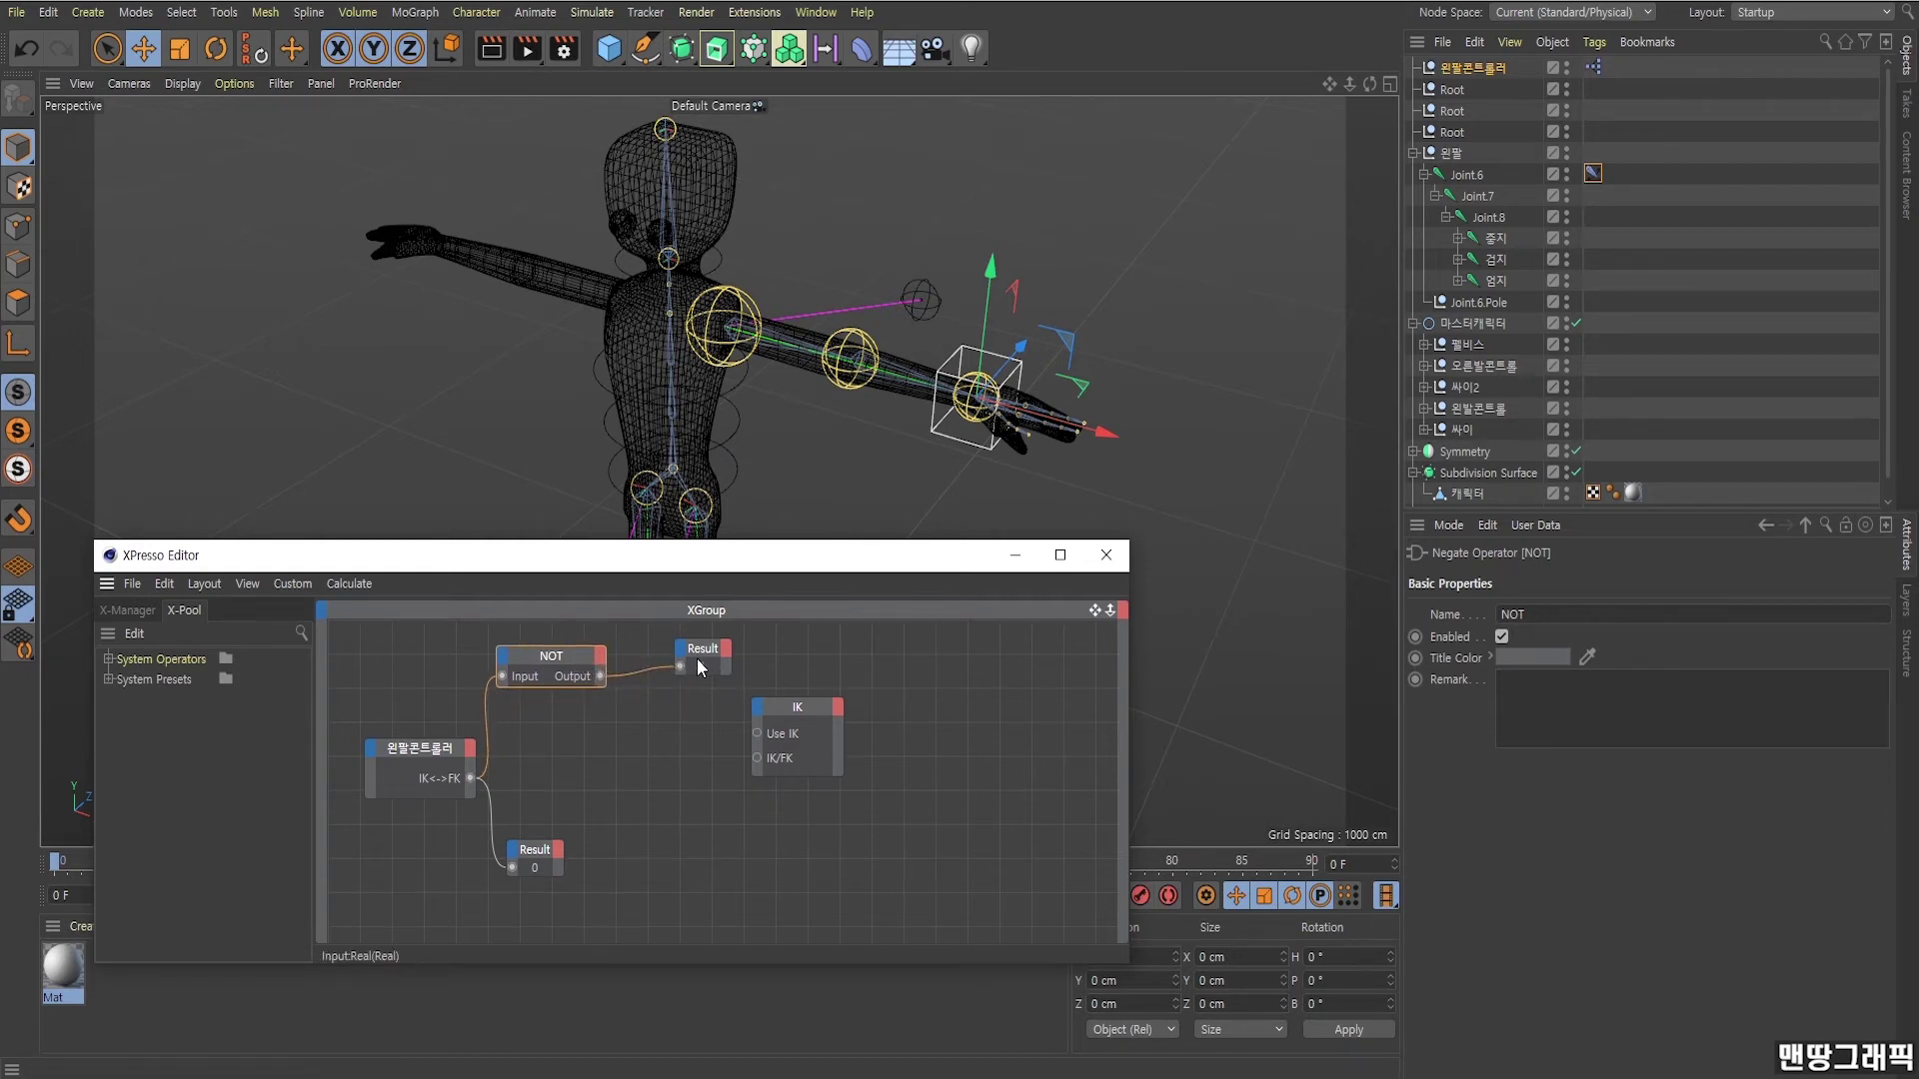
pyautogui.moveTo(699, 664); pyautogui.dragTo(663, 665)
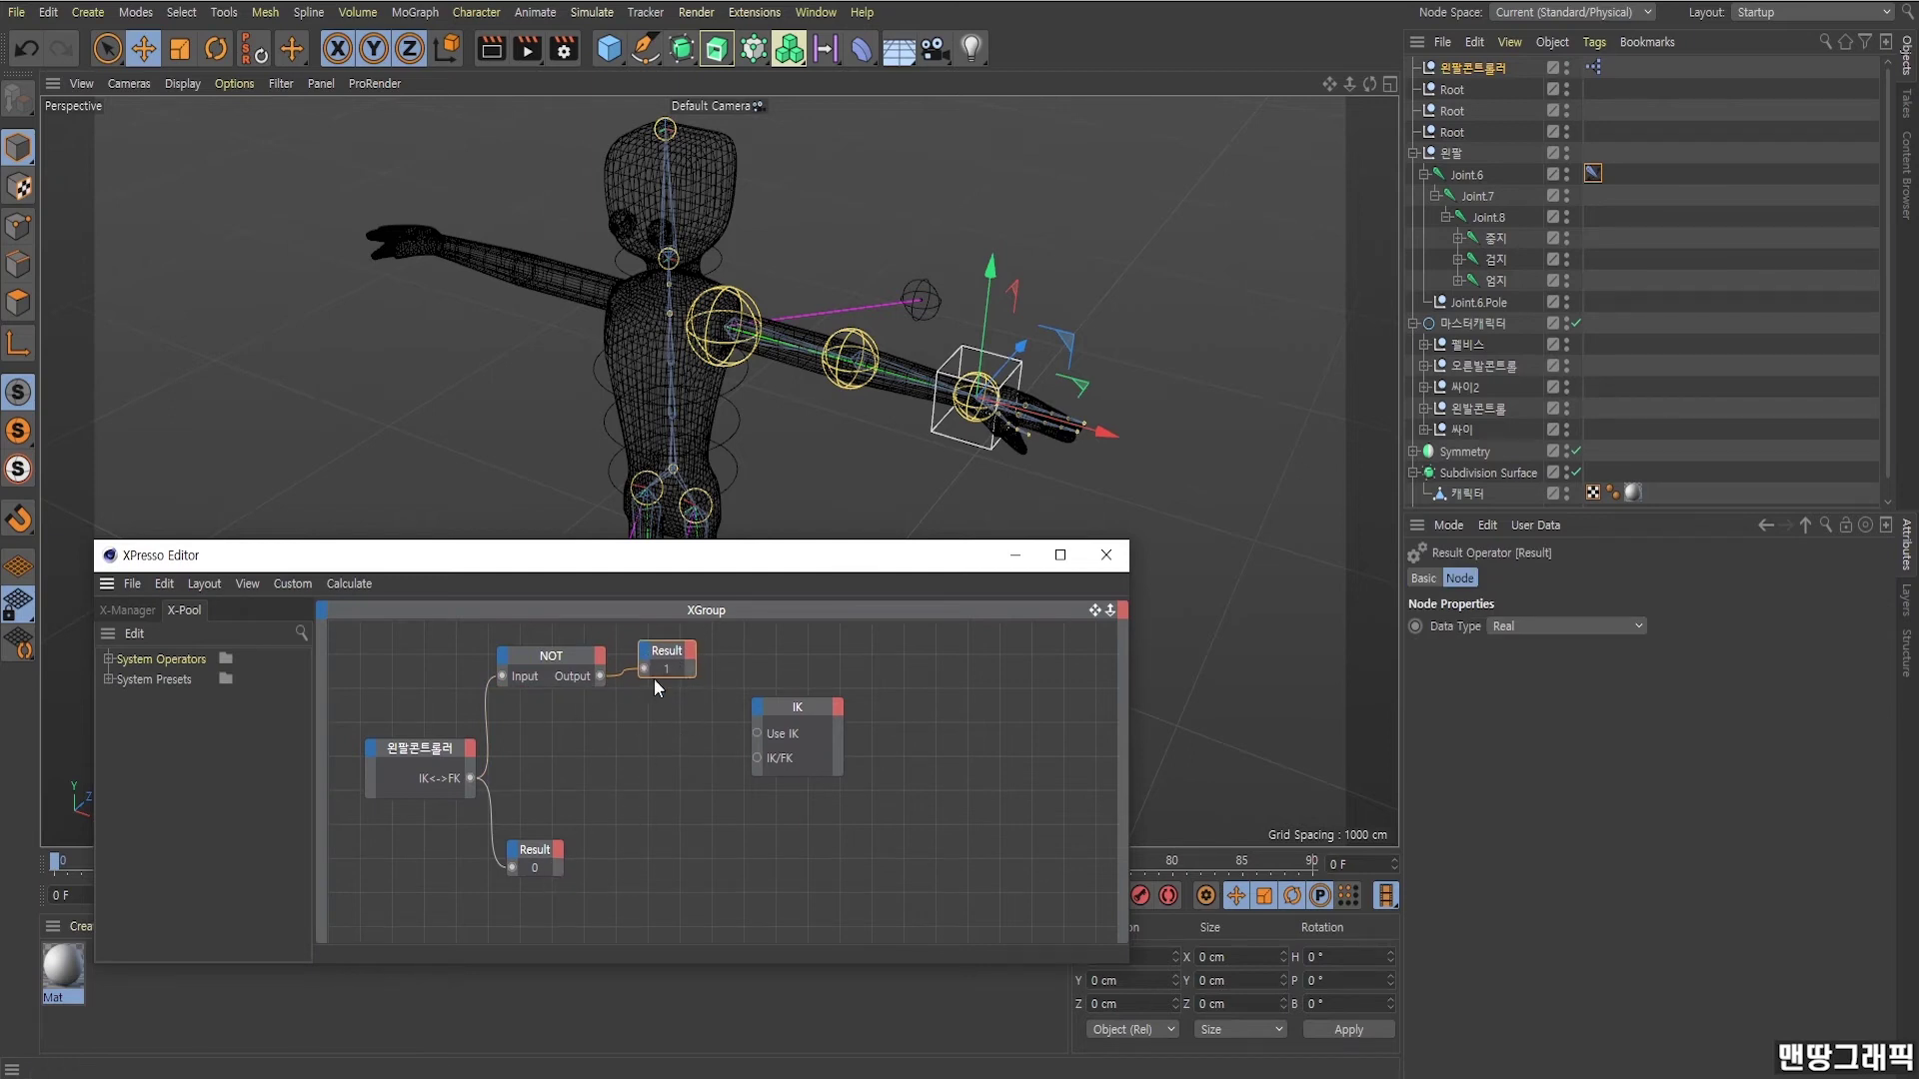
pyautogui.moveTo(792, 711); pyautogui.dragTo(832, 718)
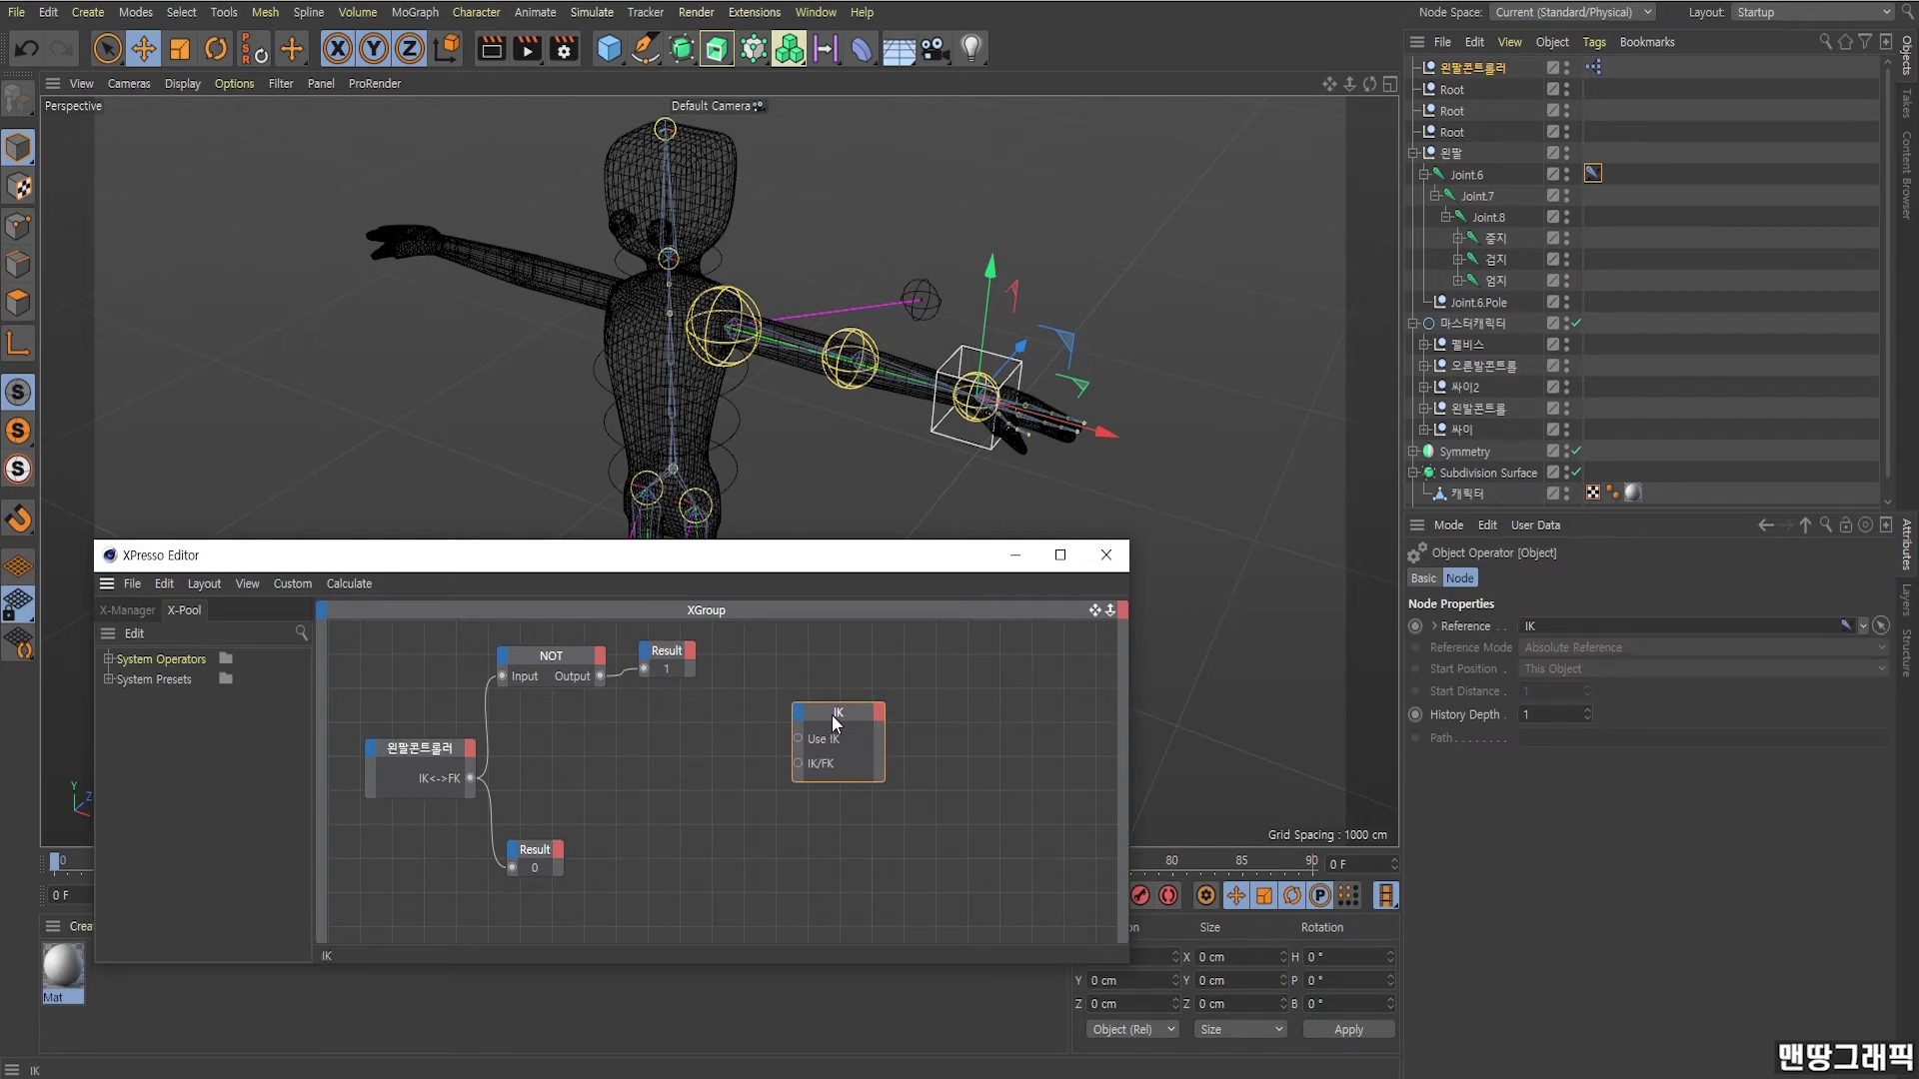
# Wire the controller's IK<->FK output into the IK node's Use IK input.
pyautogui.moveTo(832, 715); pyautogui.dragTo(807, 731)
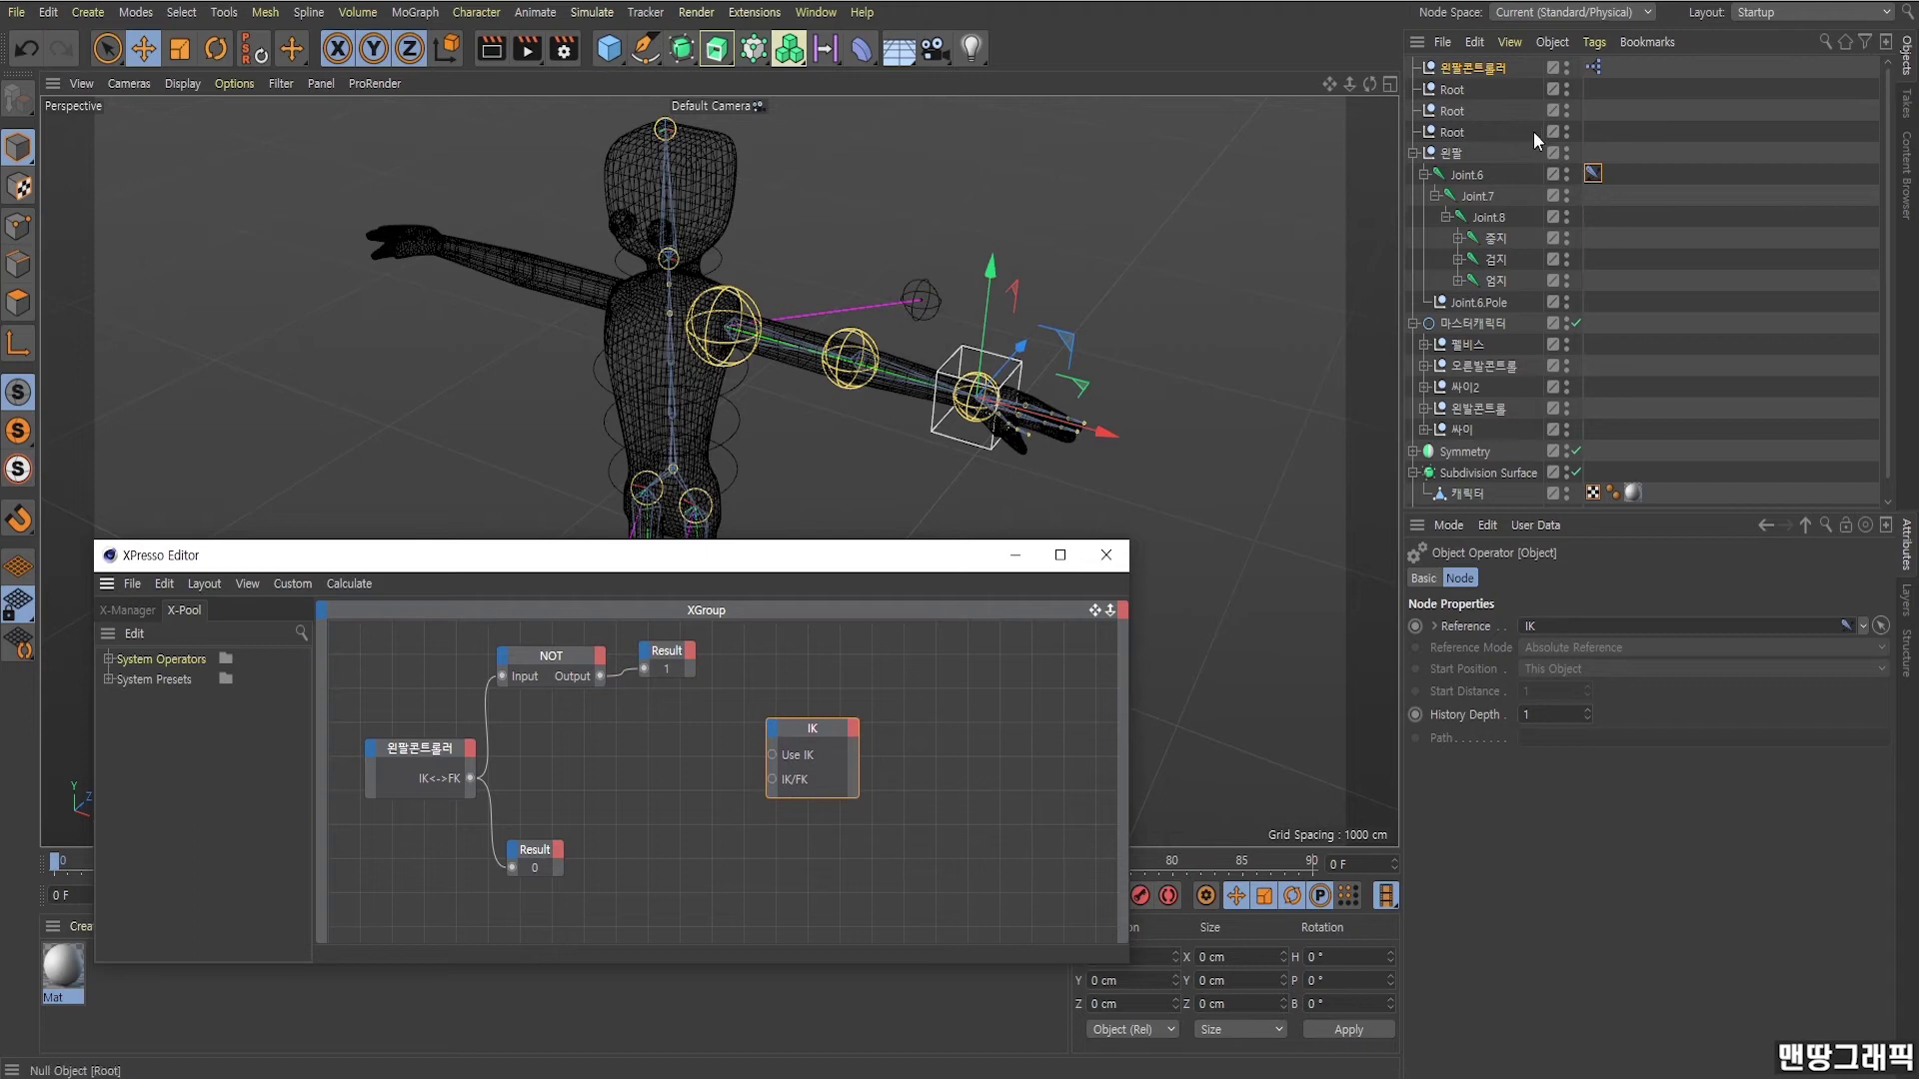
pyautogui.click(1491, 72)
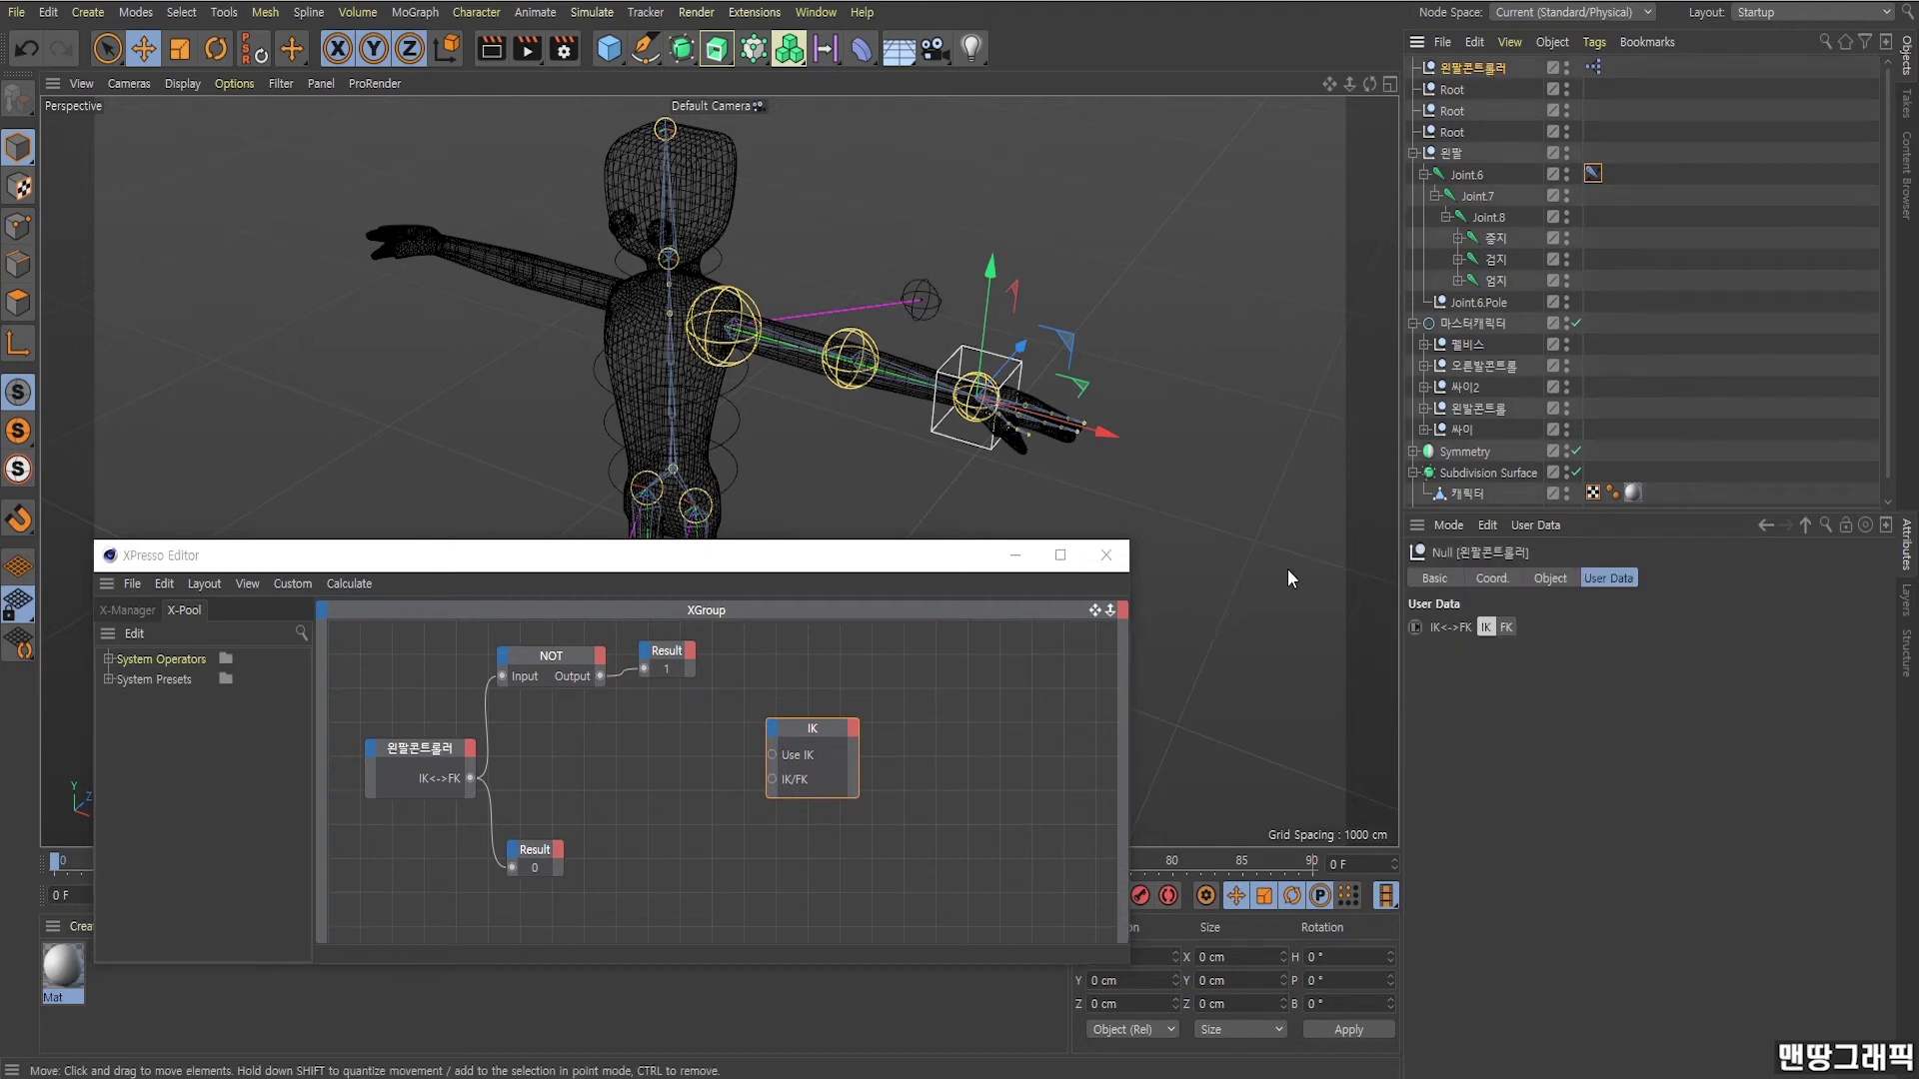
pyautogui.click(1593, 173)
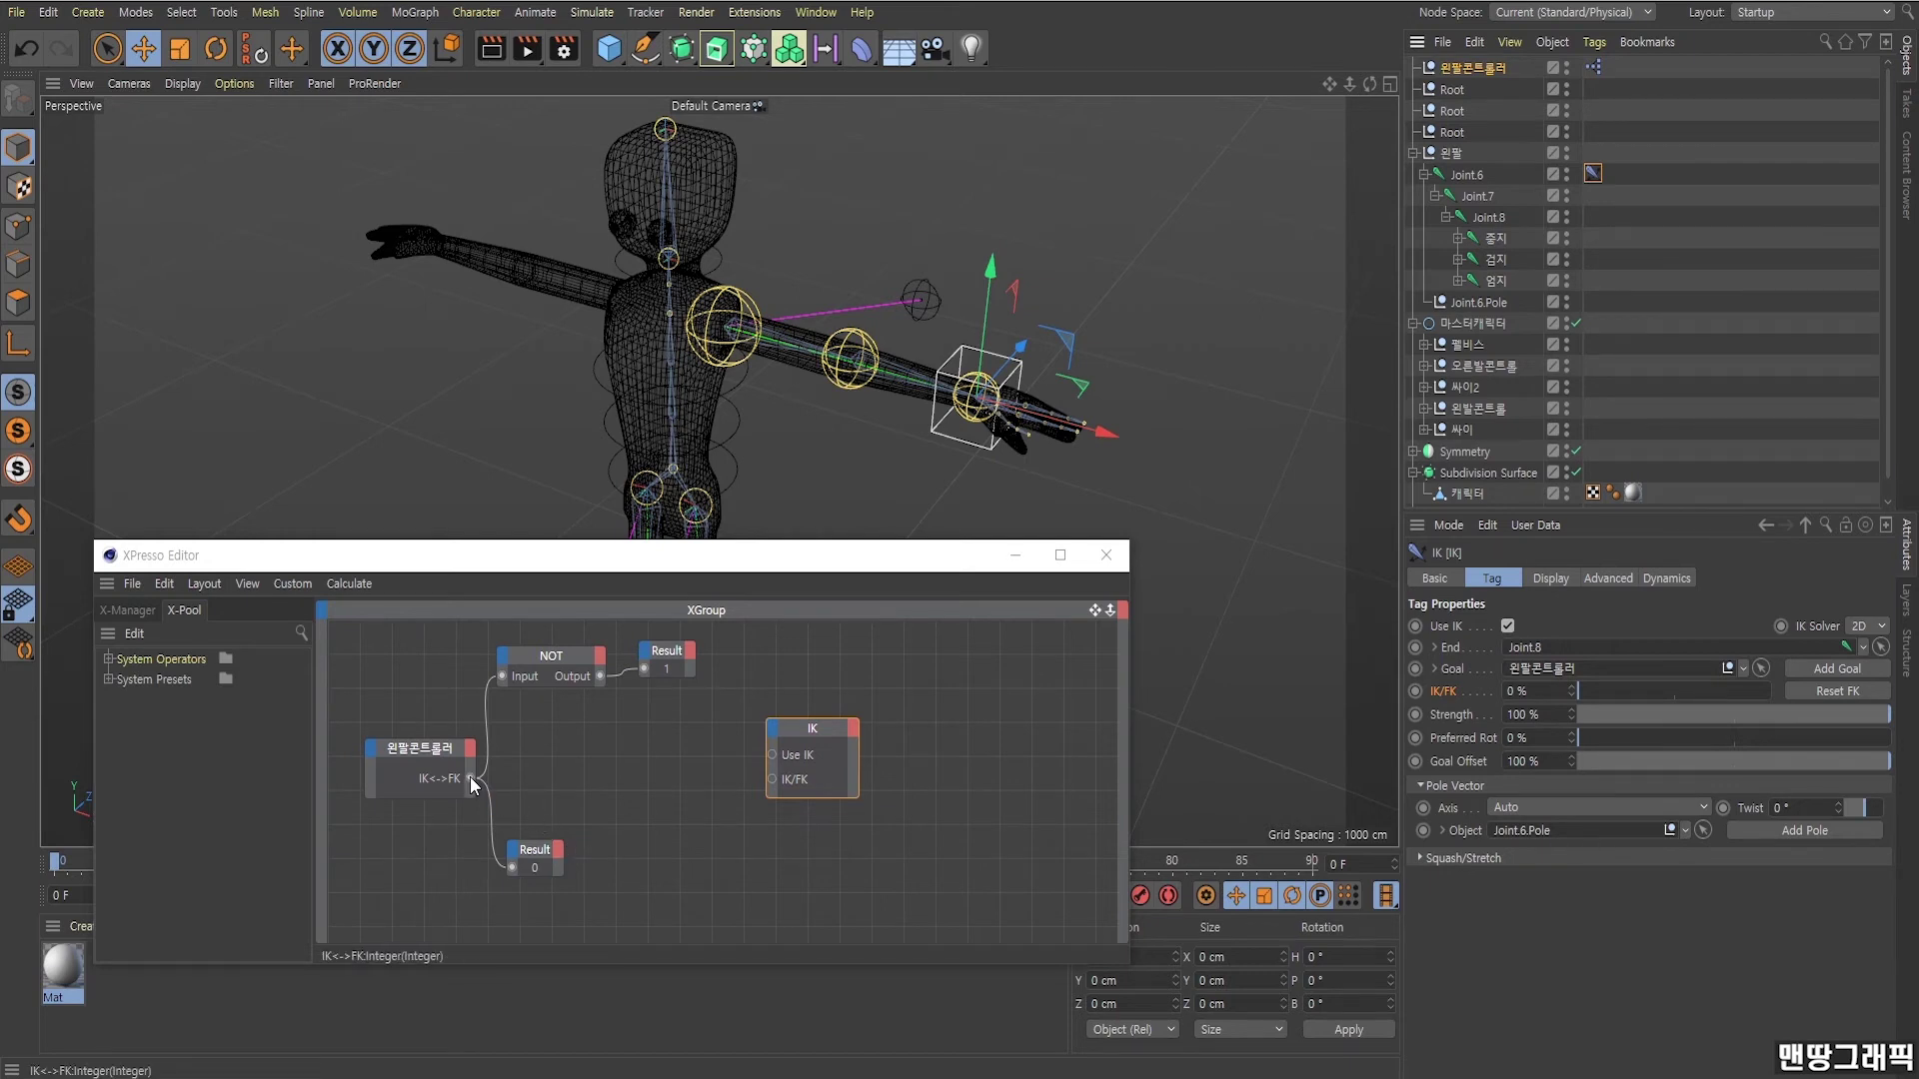
pyautogui.moveTo(470, 778); pyautogui.dragTo(770, 757)
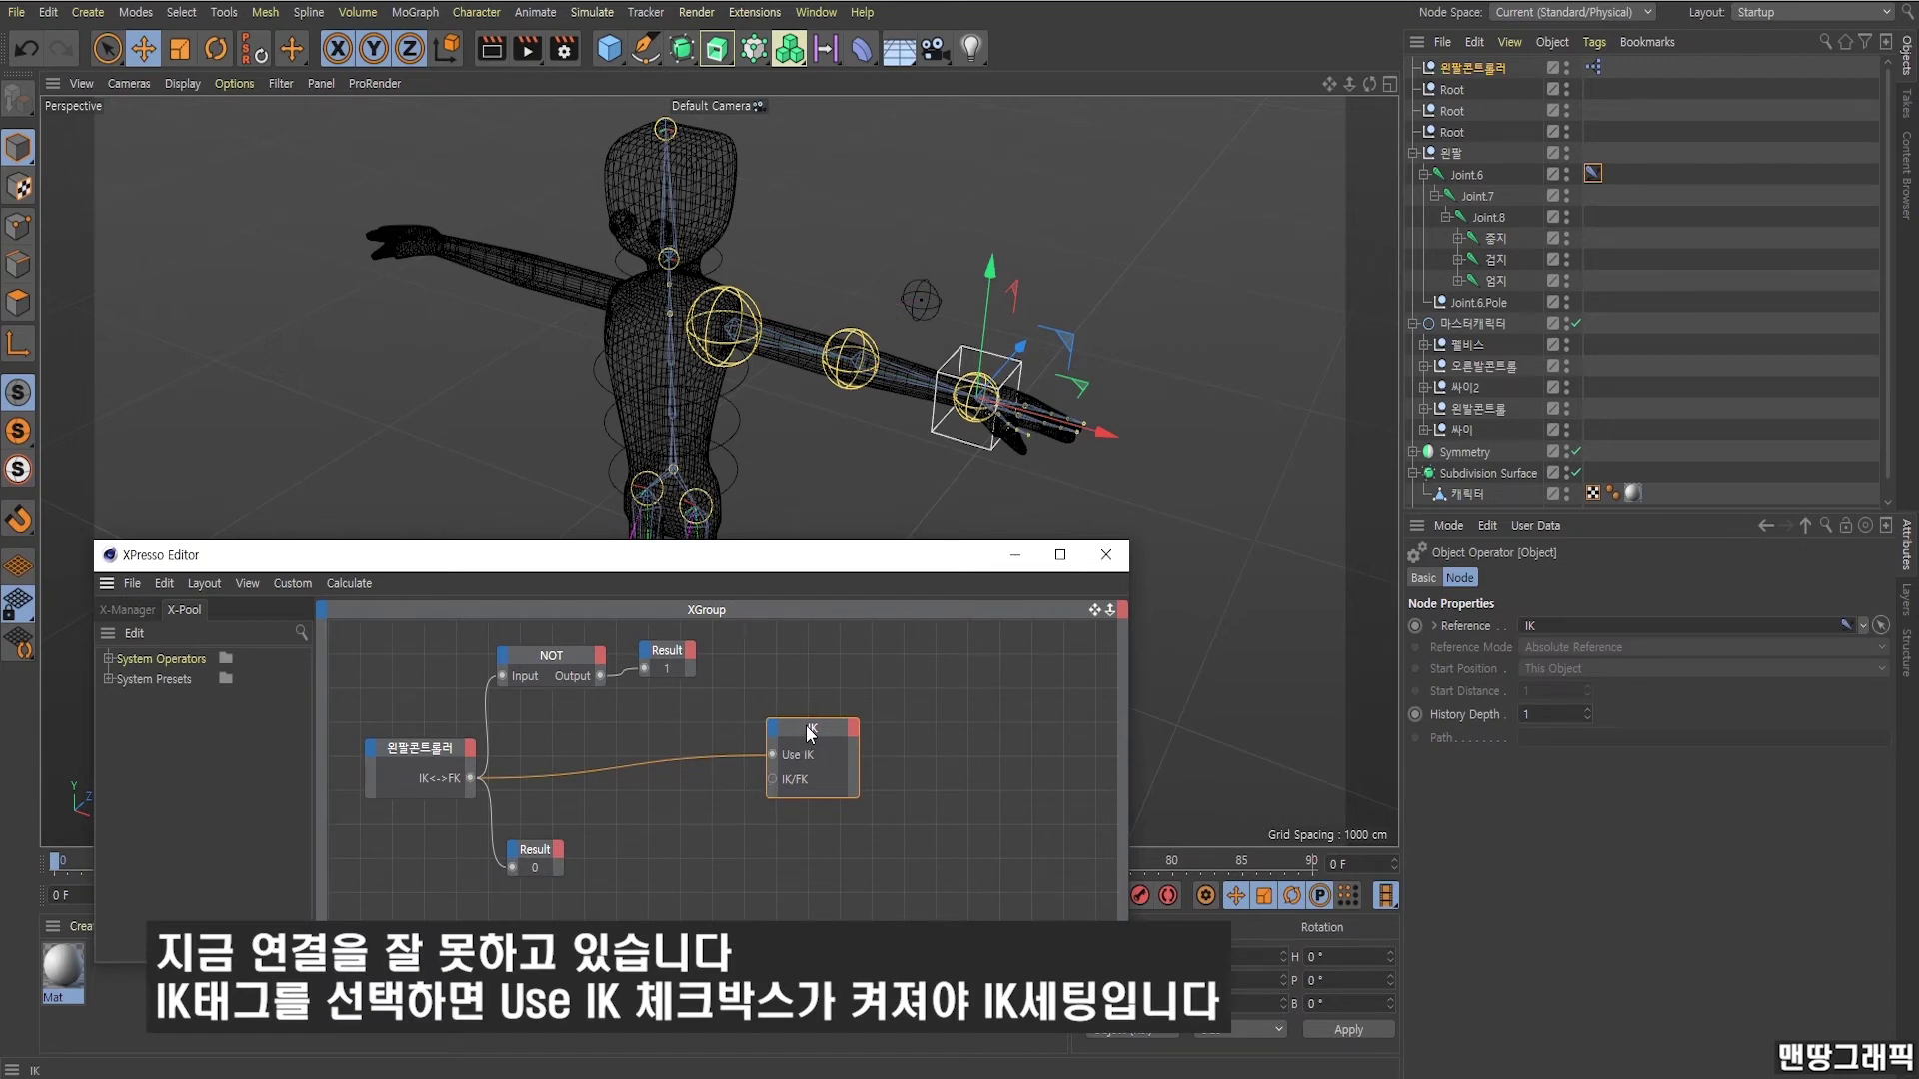
pyautogui.moveTo(810, 732); pyautogui.dragTo(794, 735)
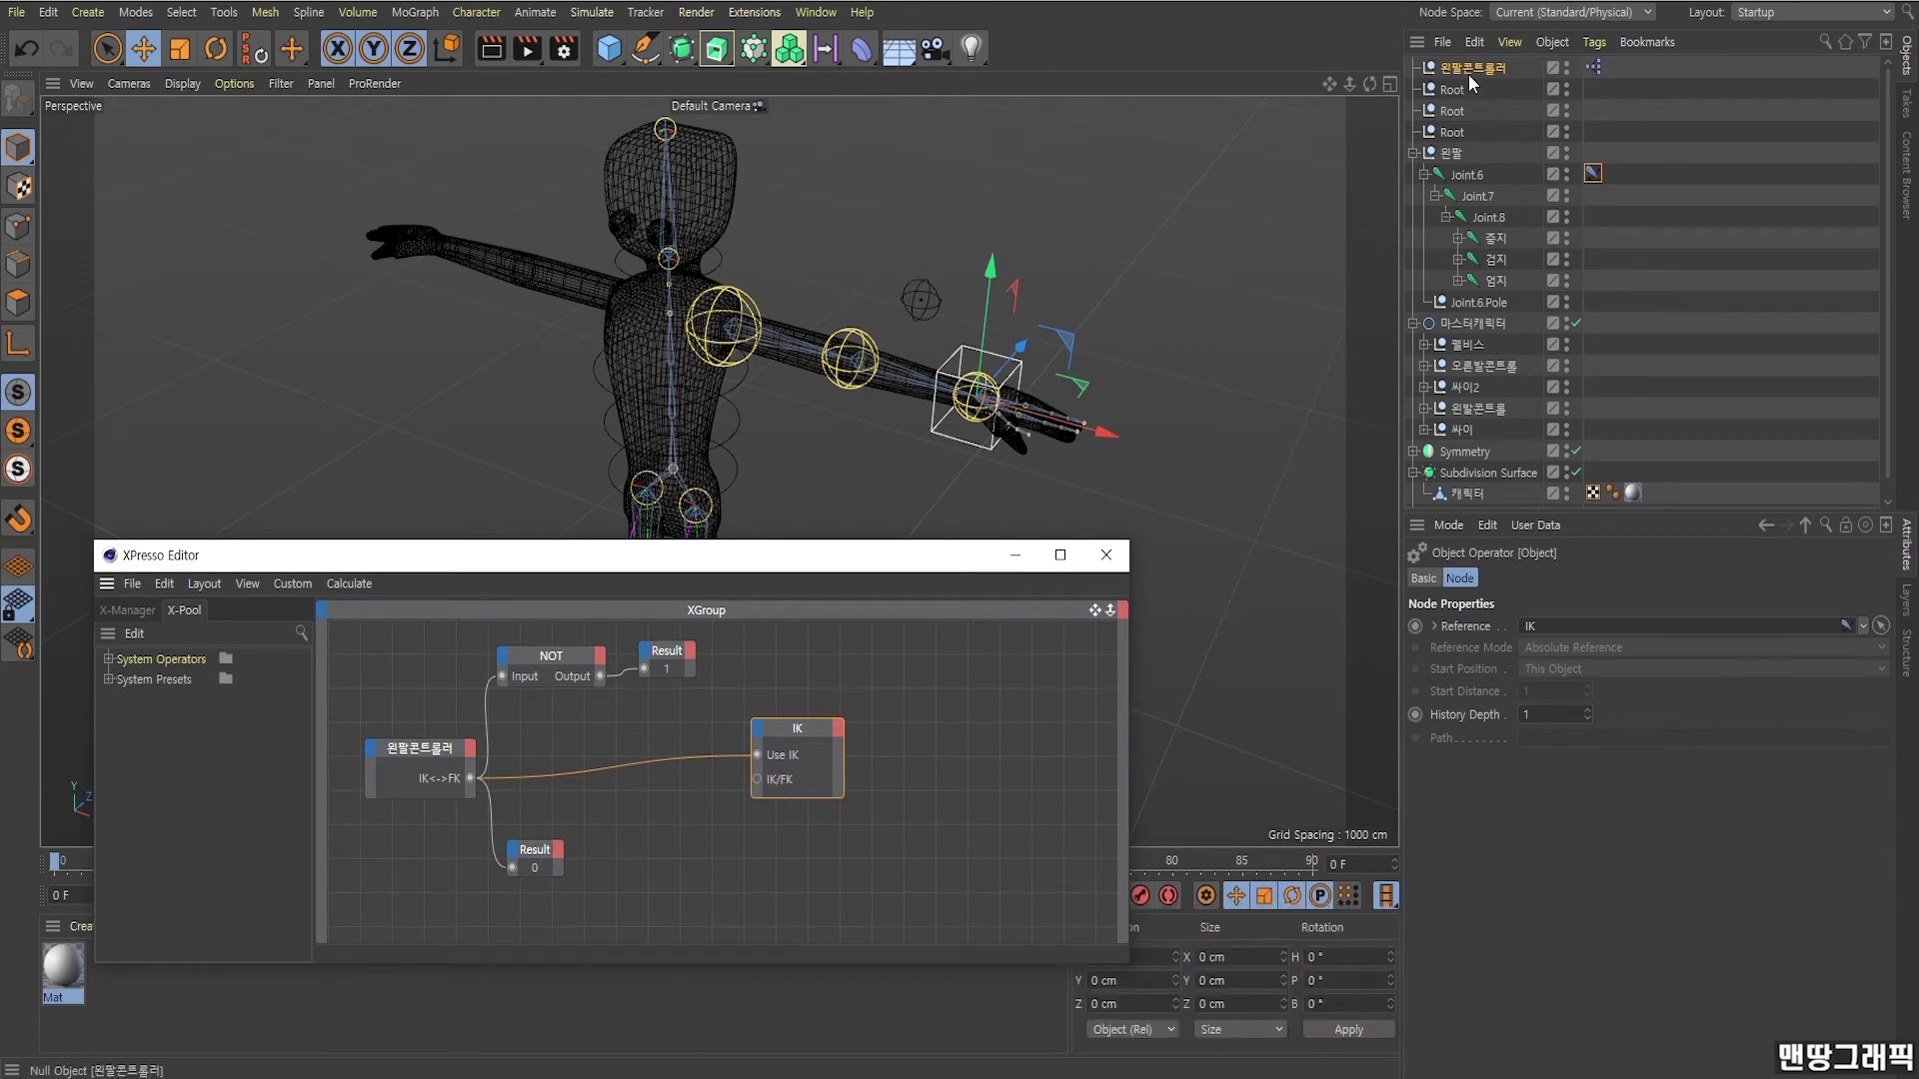
# Wire IK<->FK into the IK node's IK/FK input as well.
pyautogui.click(1592, 174)
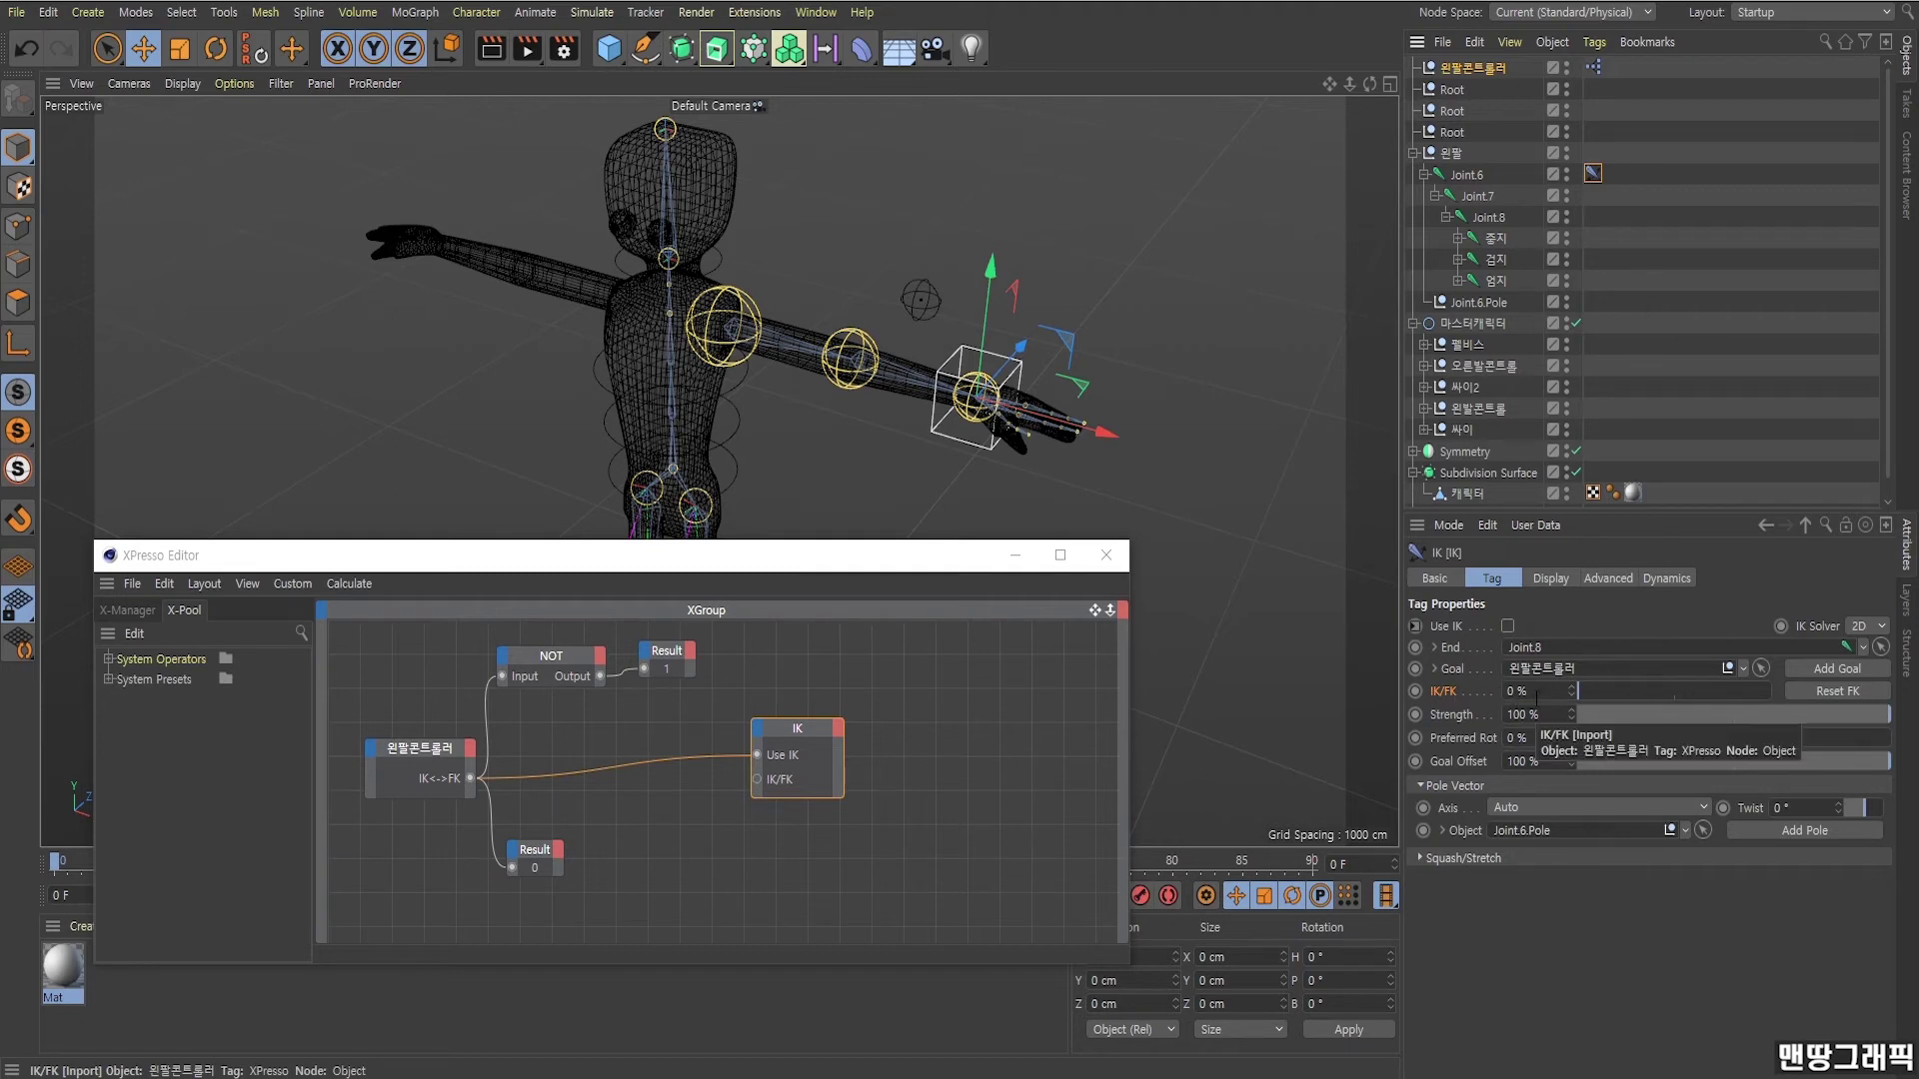
pyautogui.click(1520, 697)
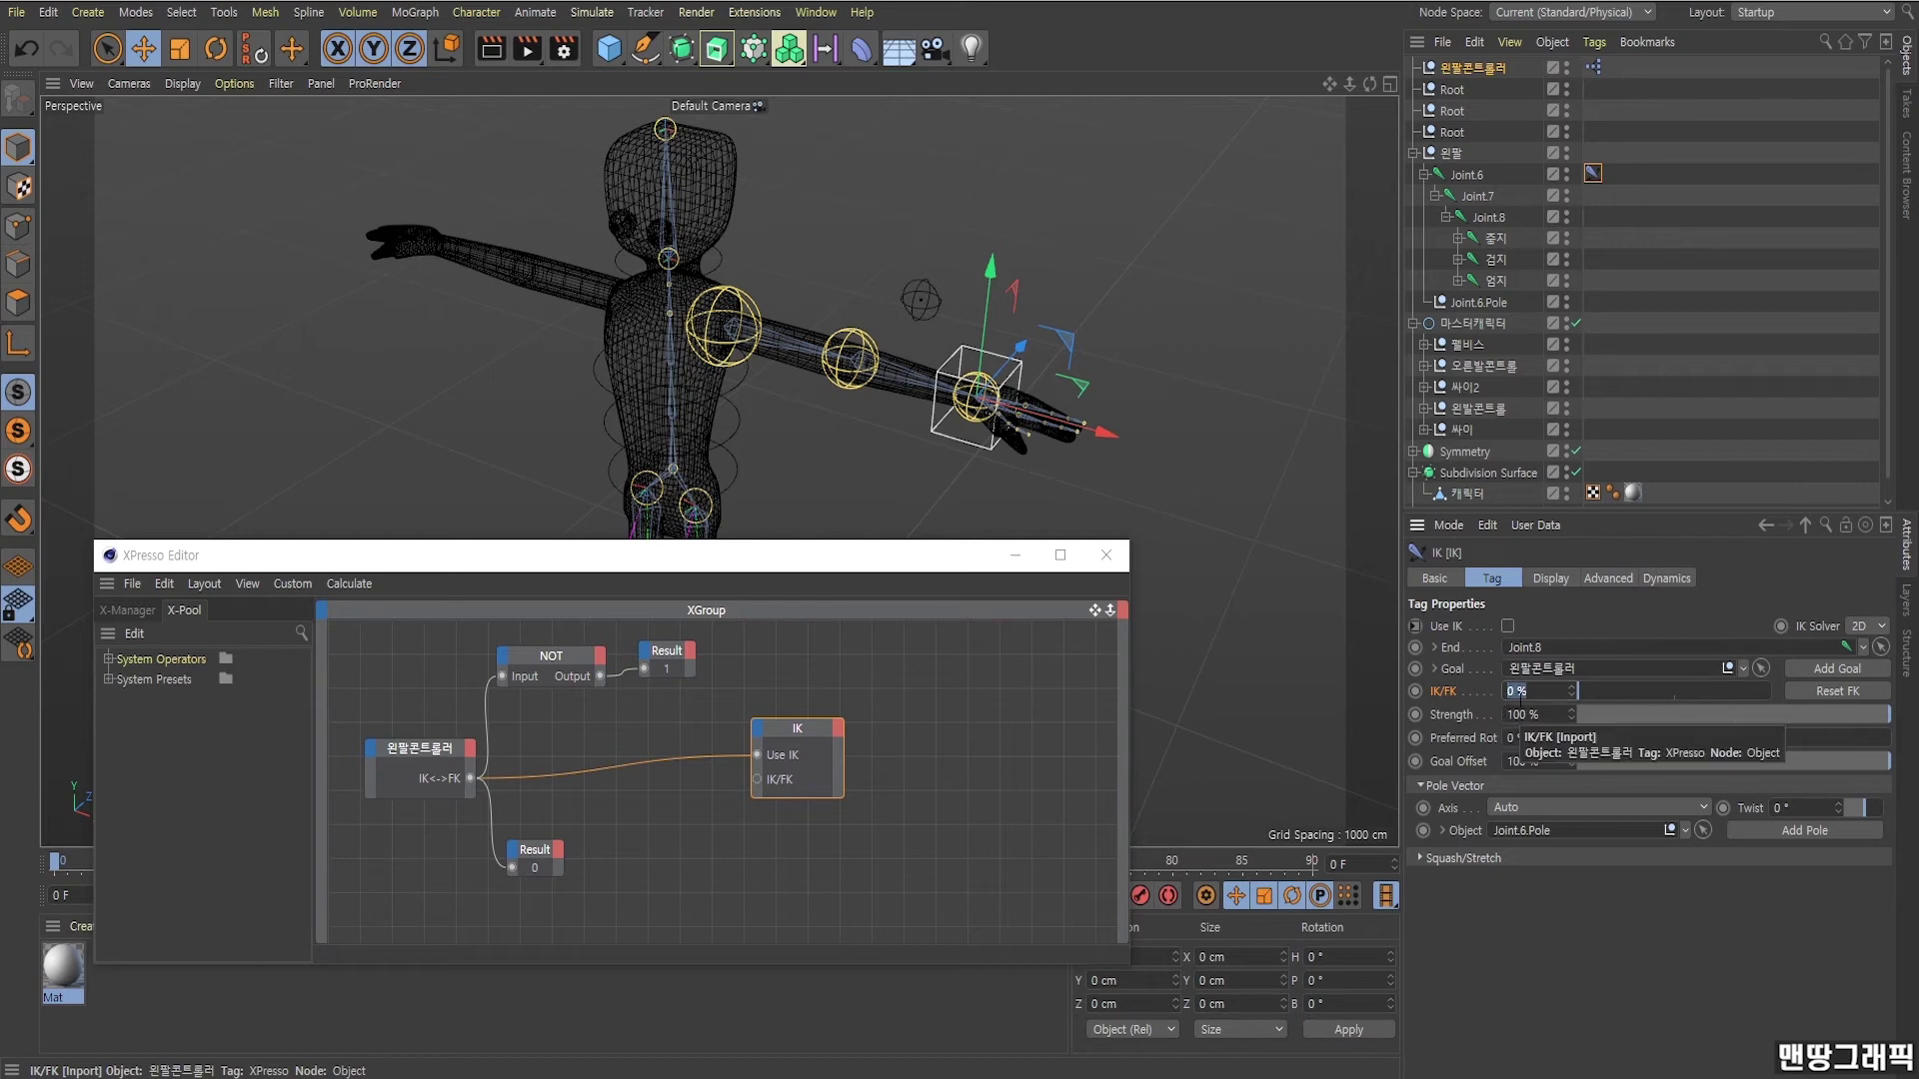
pyautogui.click(1540, 690)
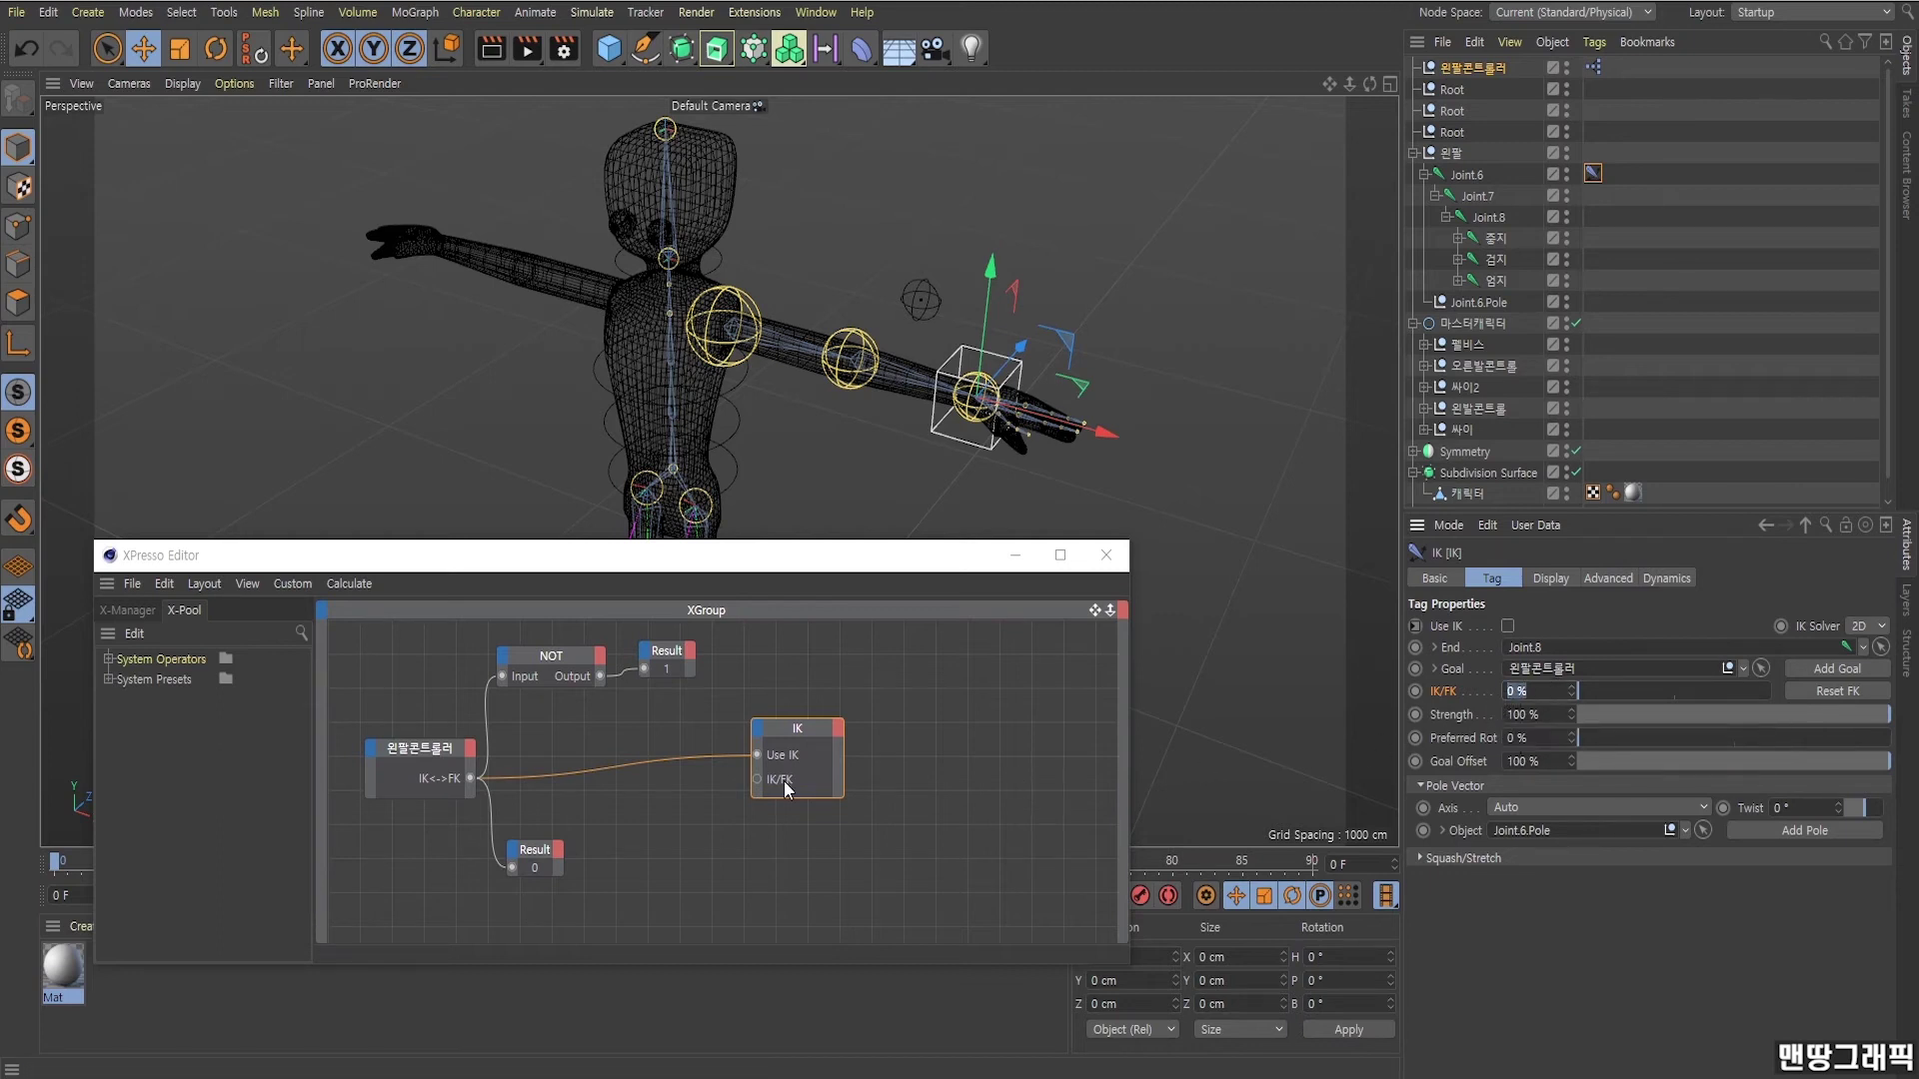
pyautogui.moveTo(469, 778); pyautogui.dragTo(787, 789)
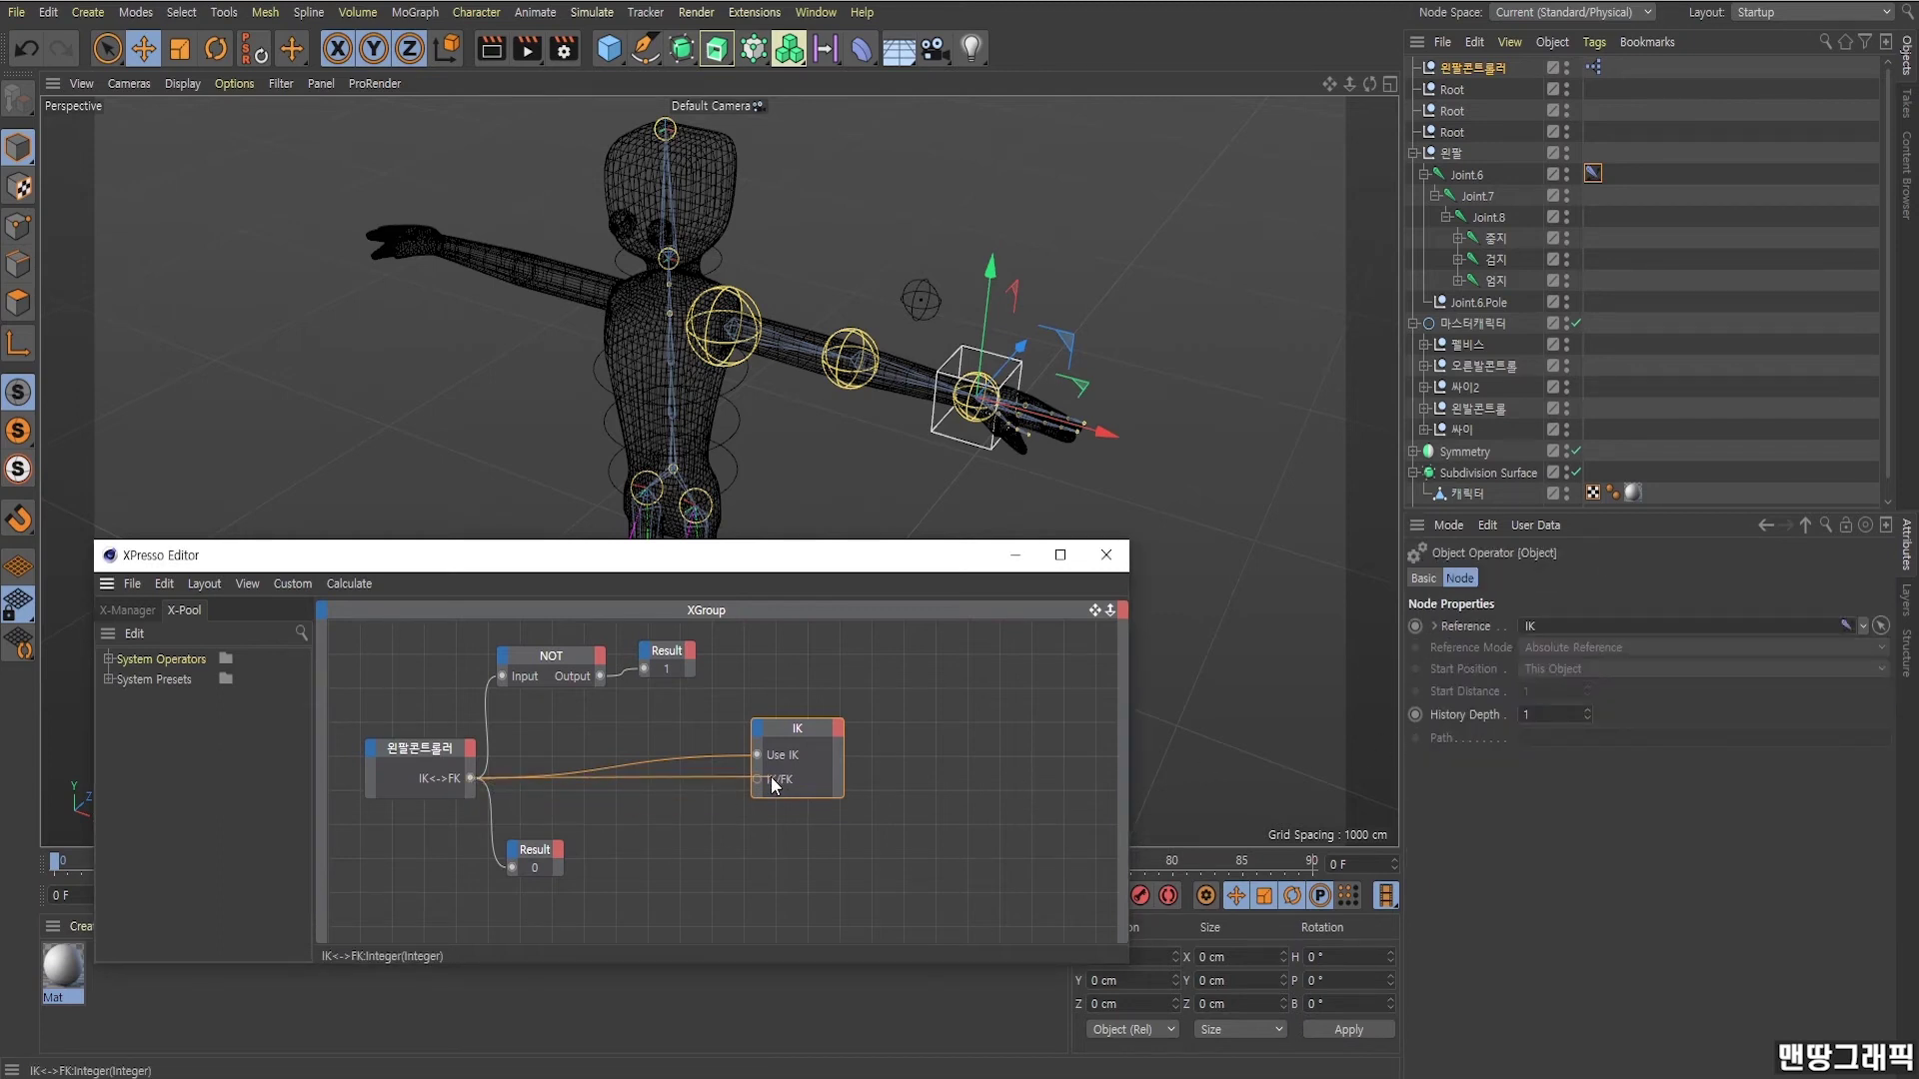
pyautogui.moveTo(795, 756); pyautogui.dragTo(723, 767)
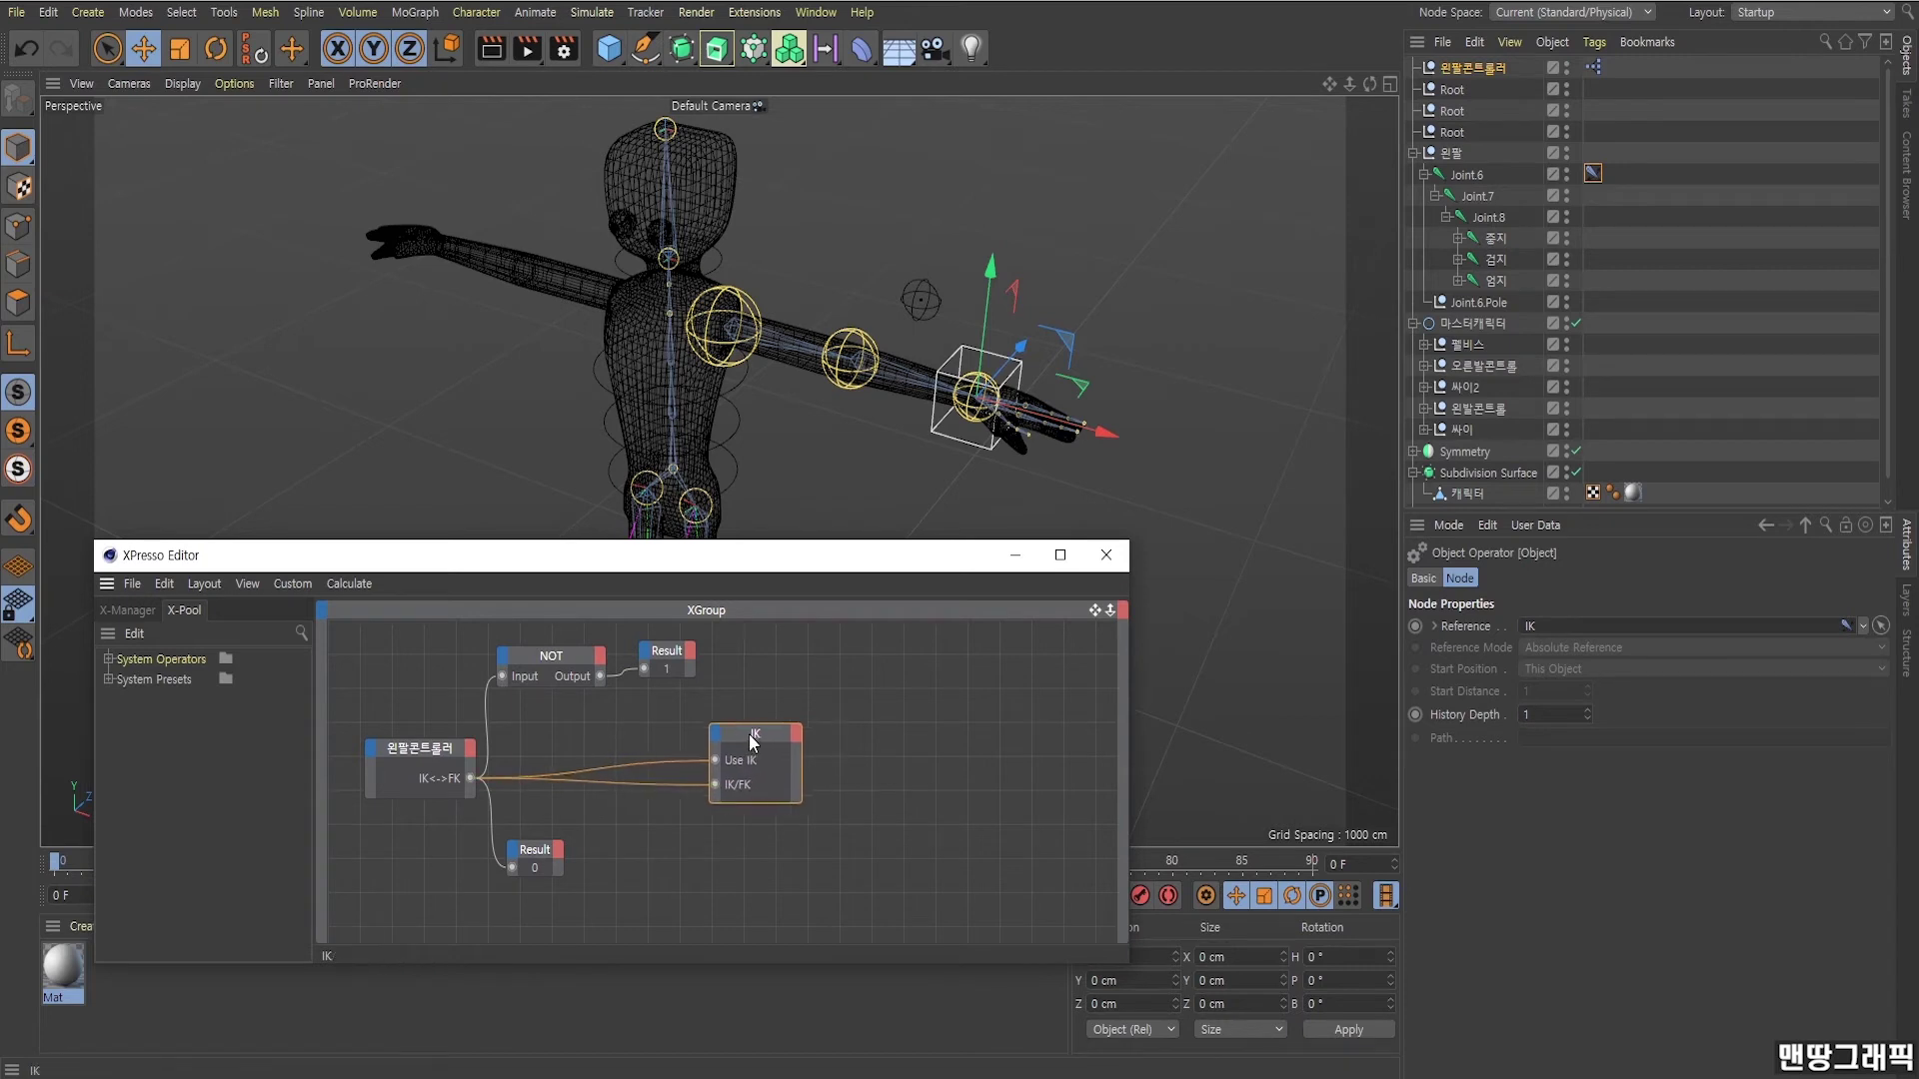
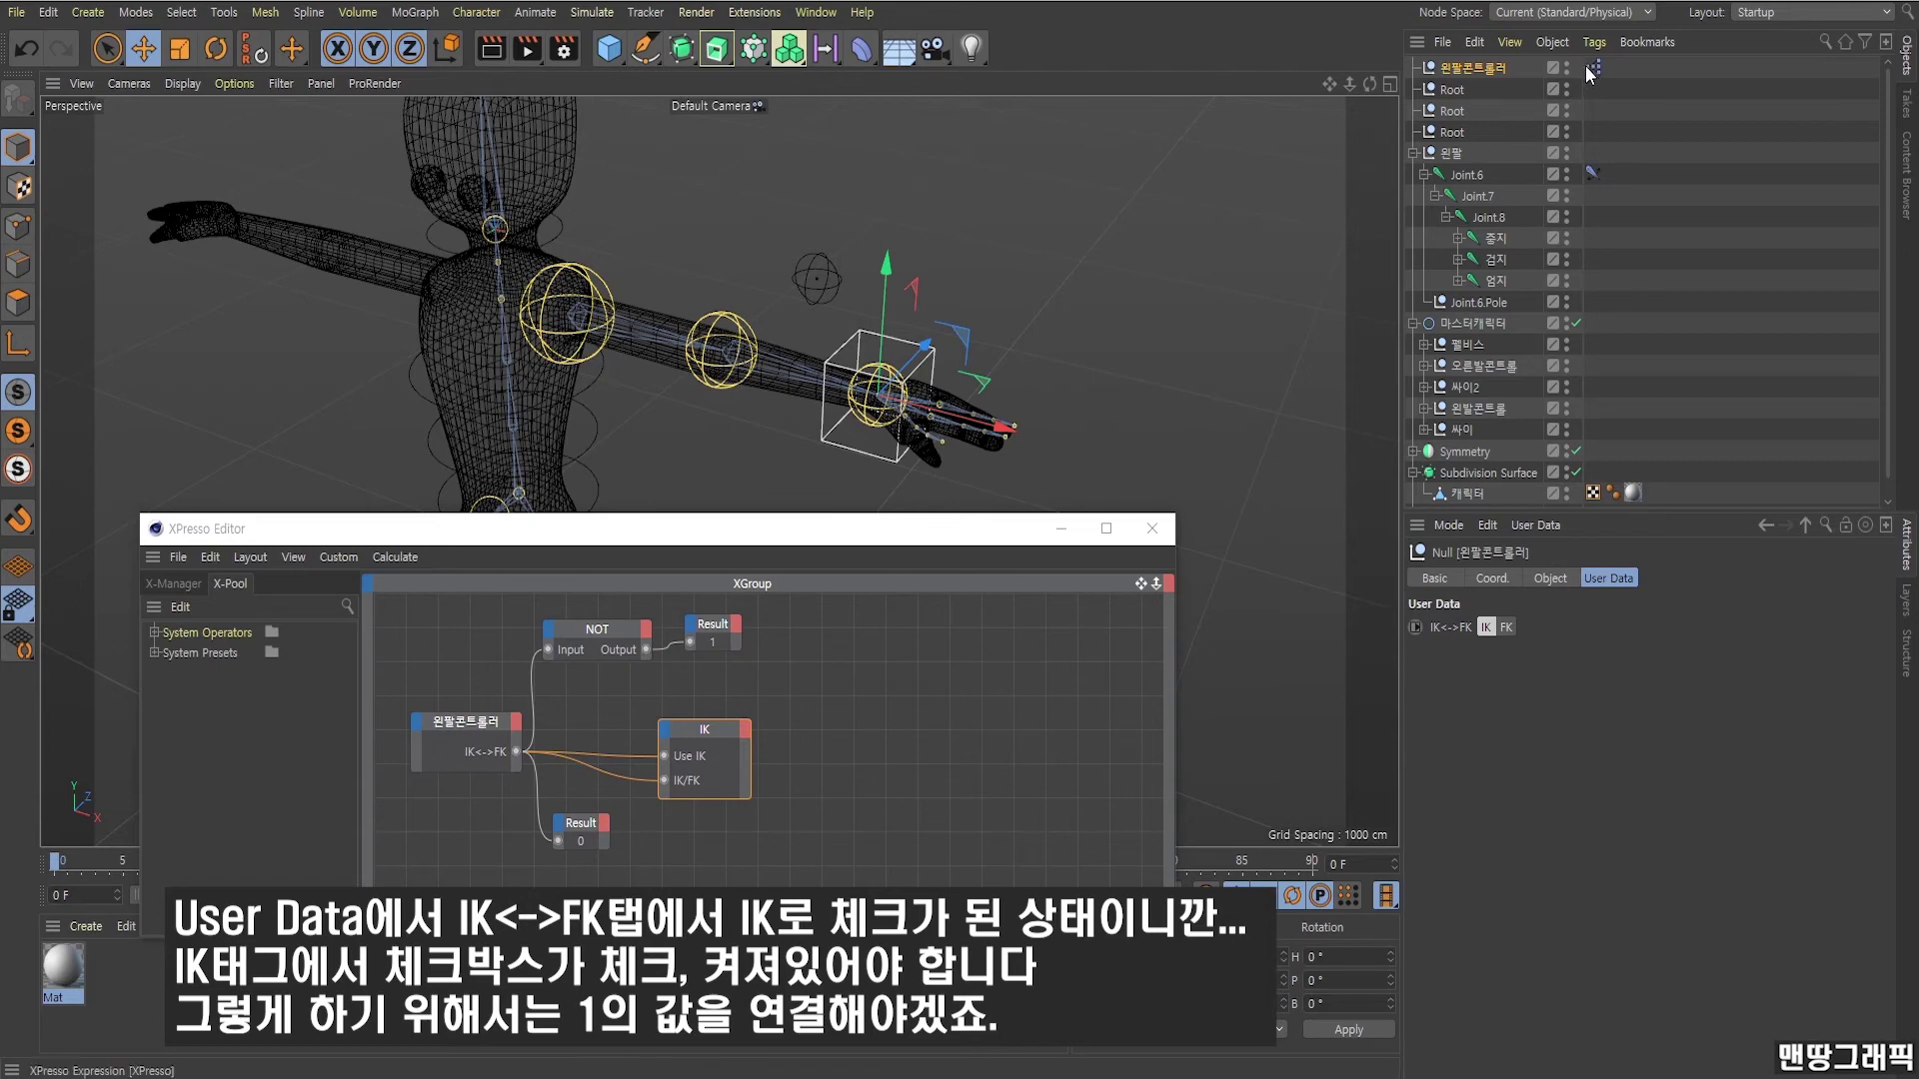
# Inspect the IK tag on Joint.6 and the controller's IK/FK switch setting.
pyautogui.click(1592, 174)
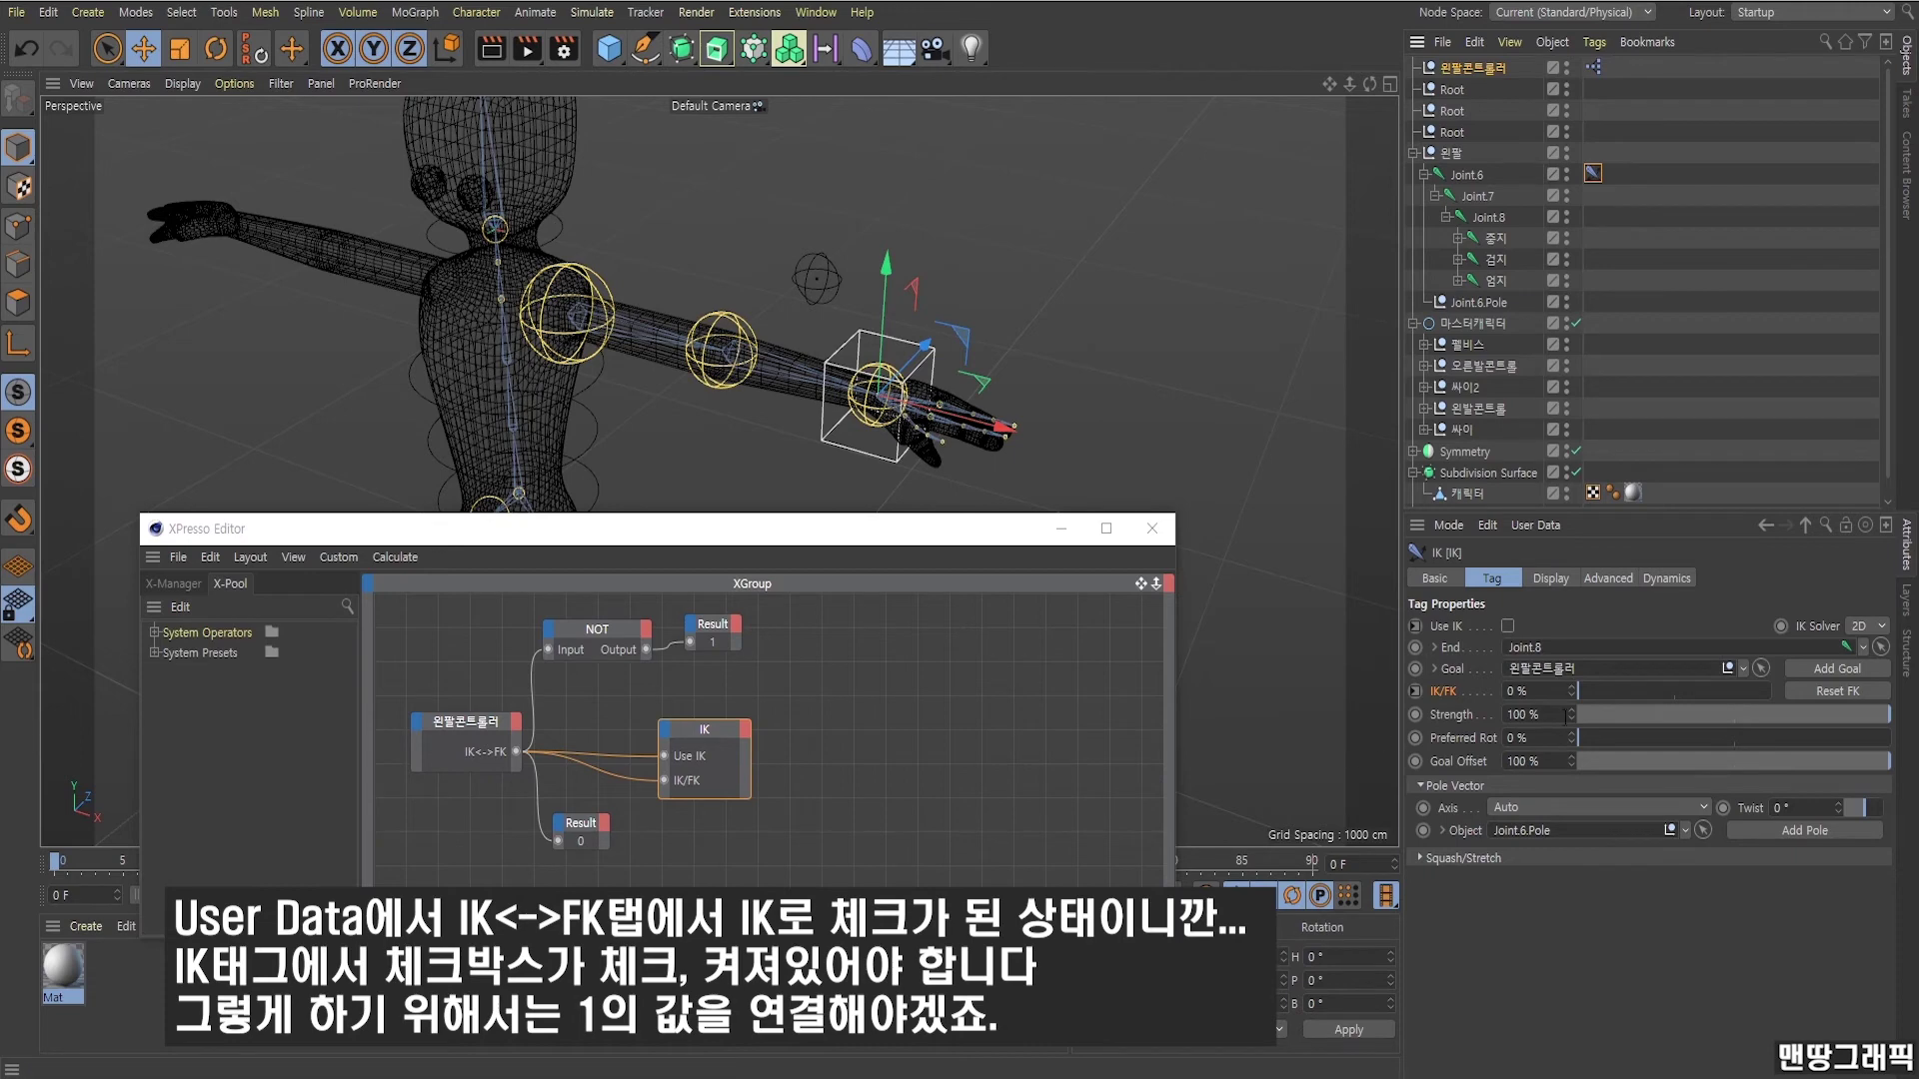
pyautogui.click(1474, 67)
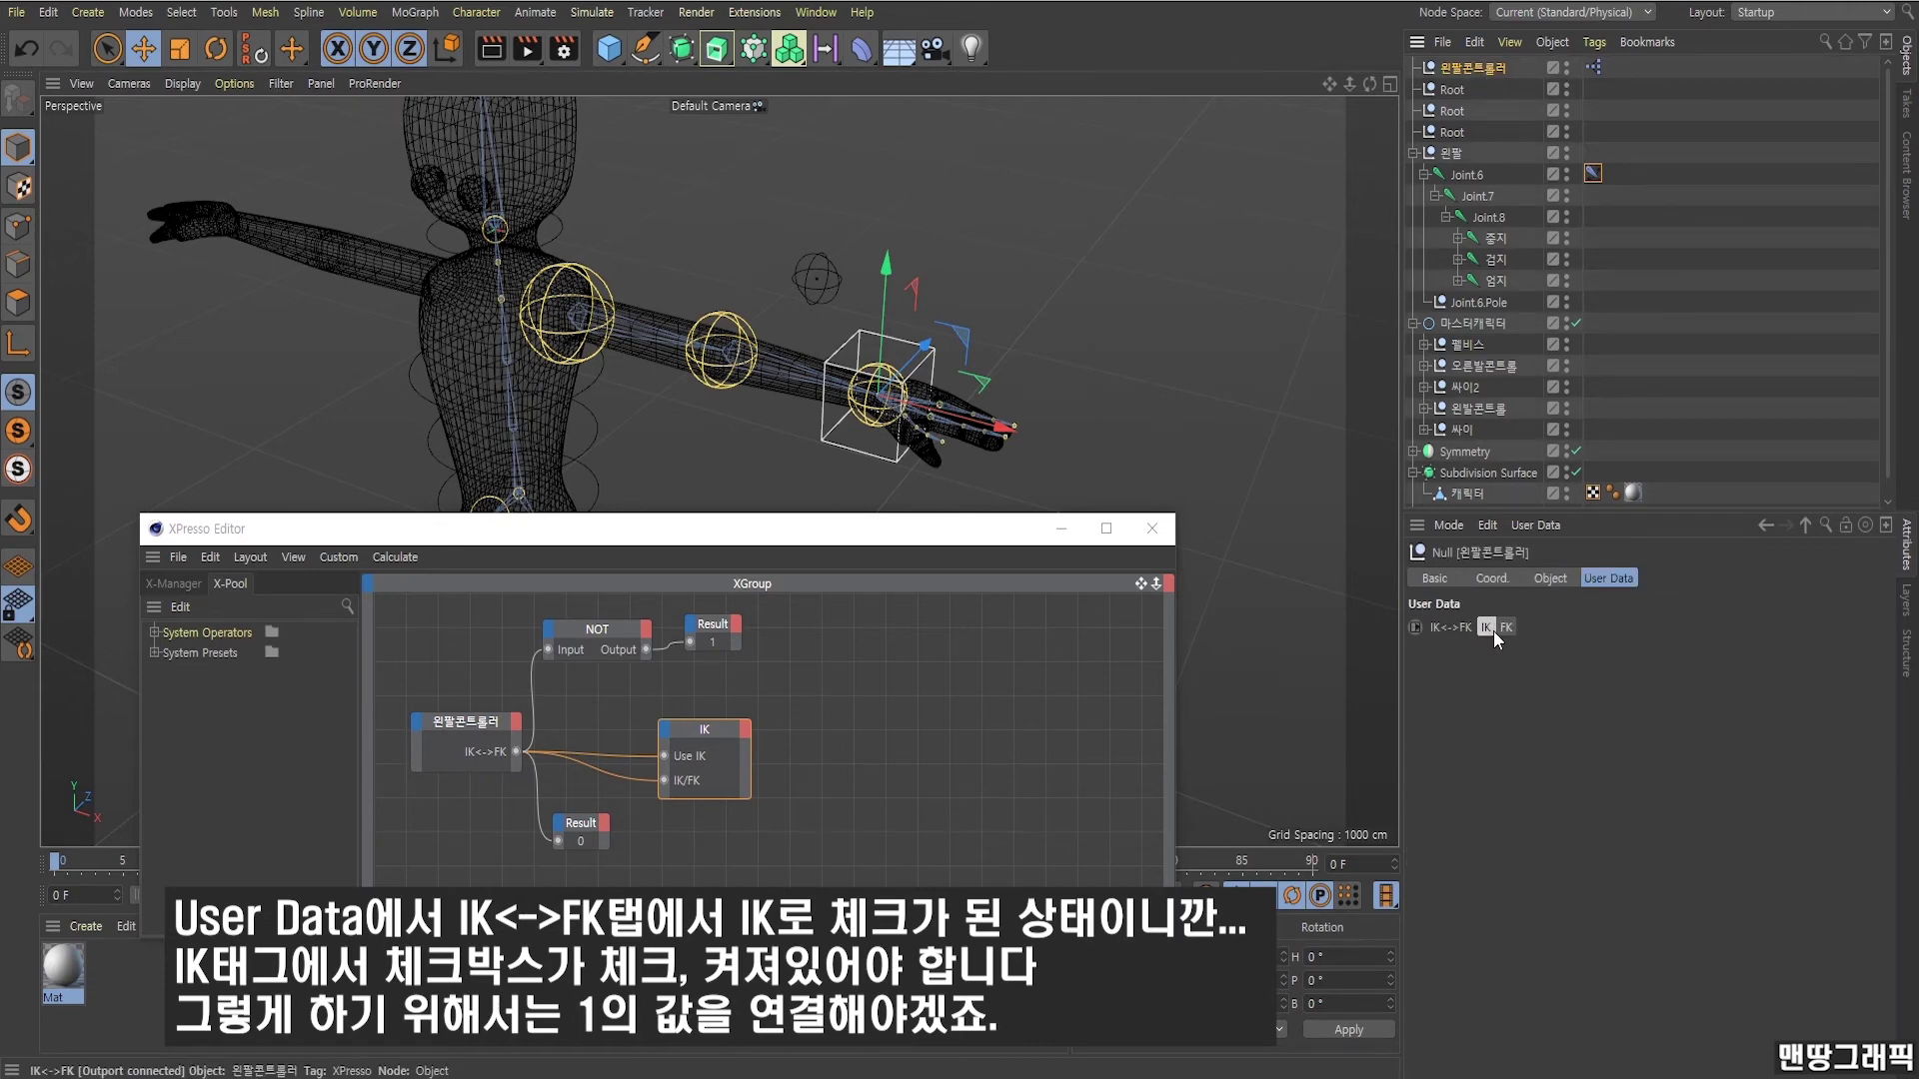
pyautogui.click(1597, 175)
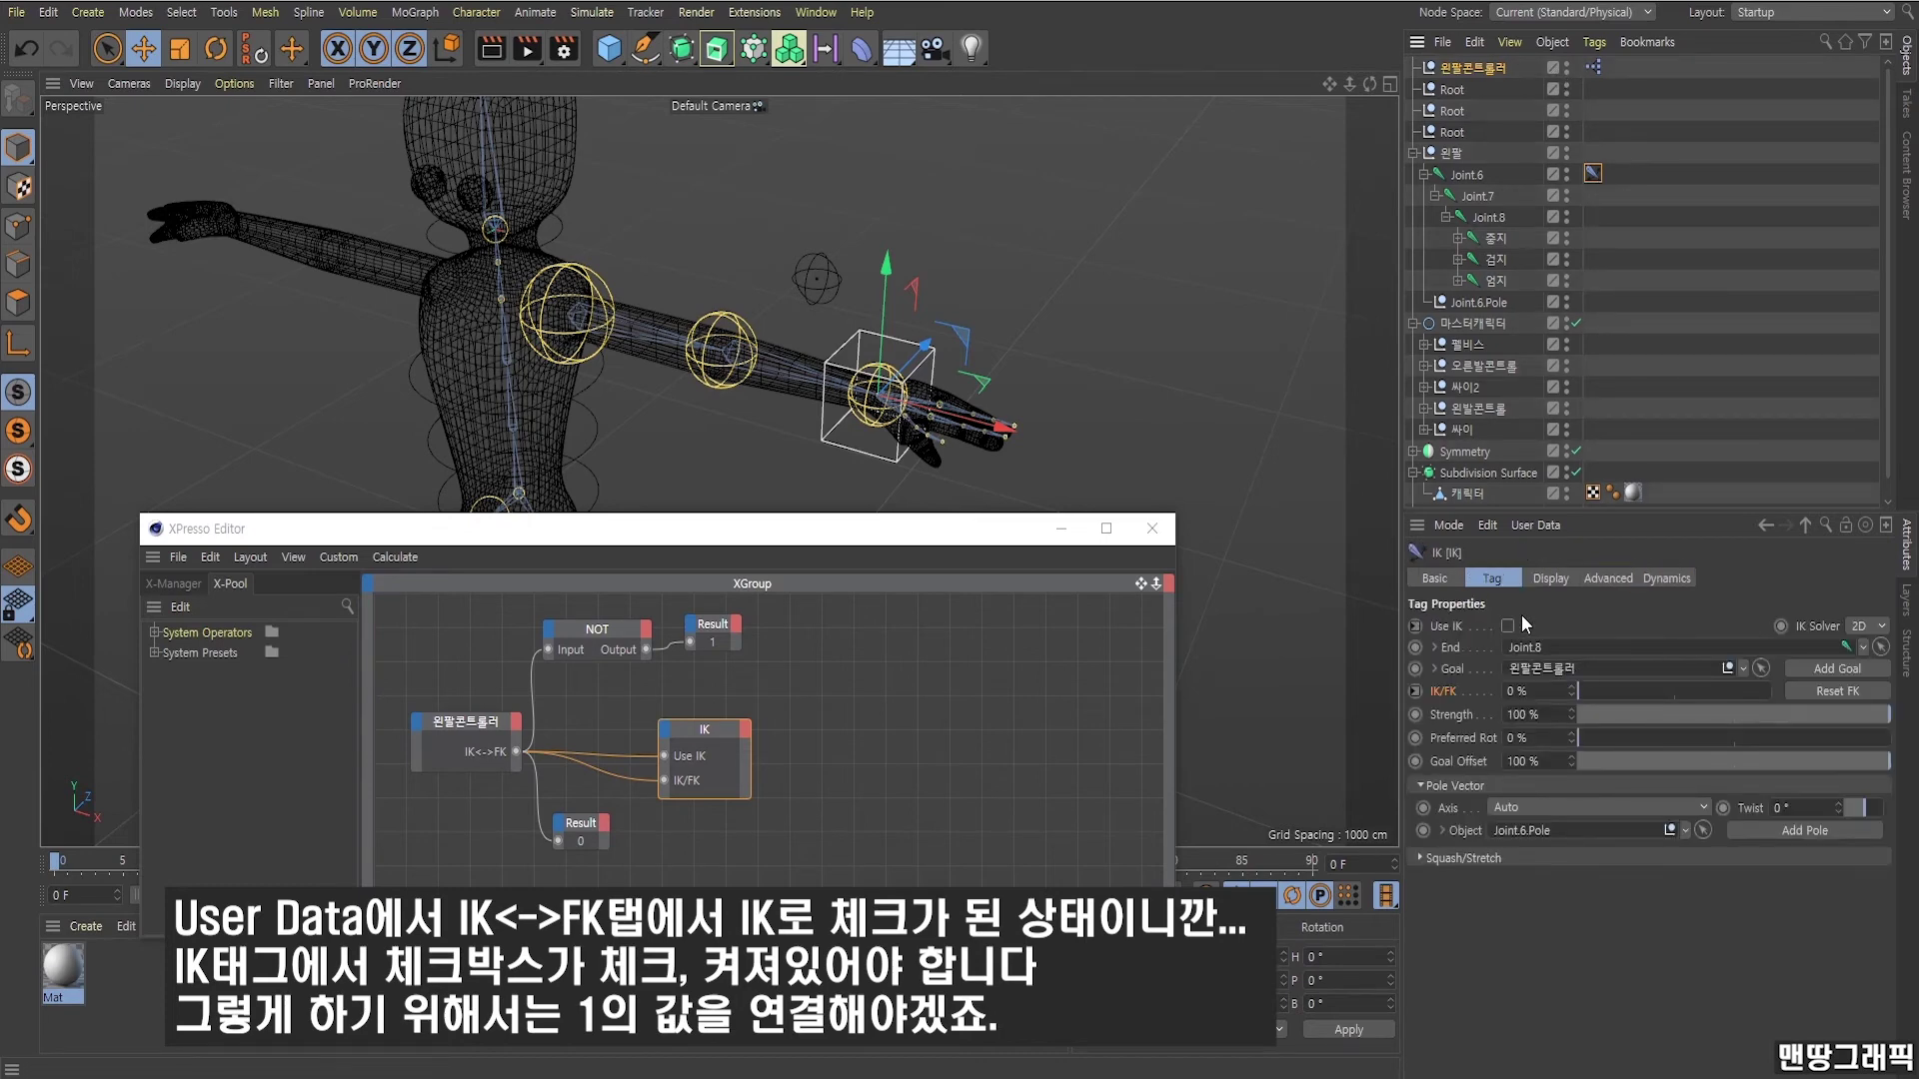
# Replace the IK<->FK-to-Use IK wire with a wire from NOT's Output into Use IK.
pyautogui.click(621, 756)
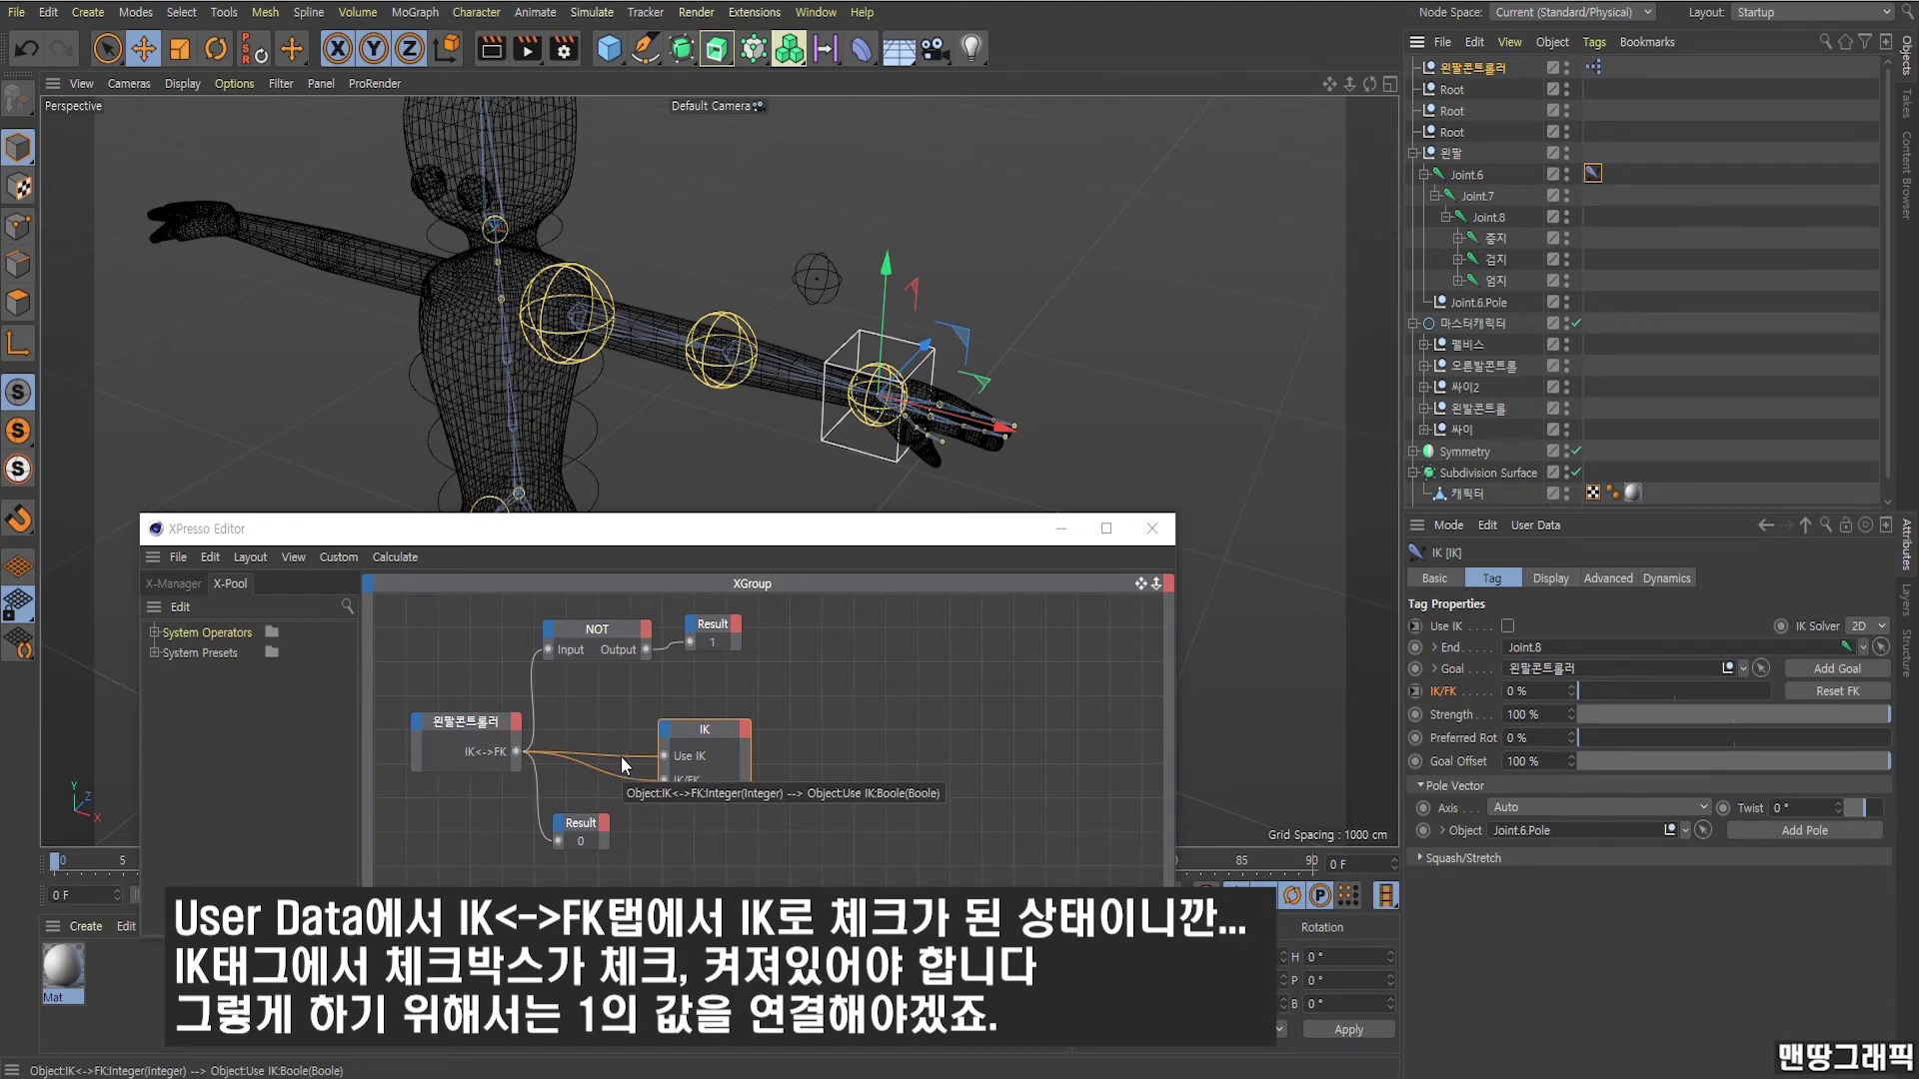
pyautogui.press('Delete')
pyautogui.moveTo(666, 735); pyautogui.dragTo(795, 722)
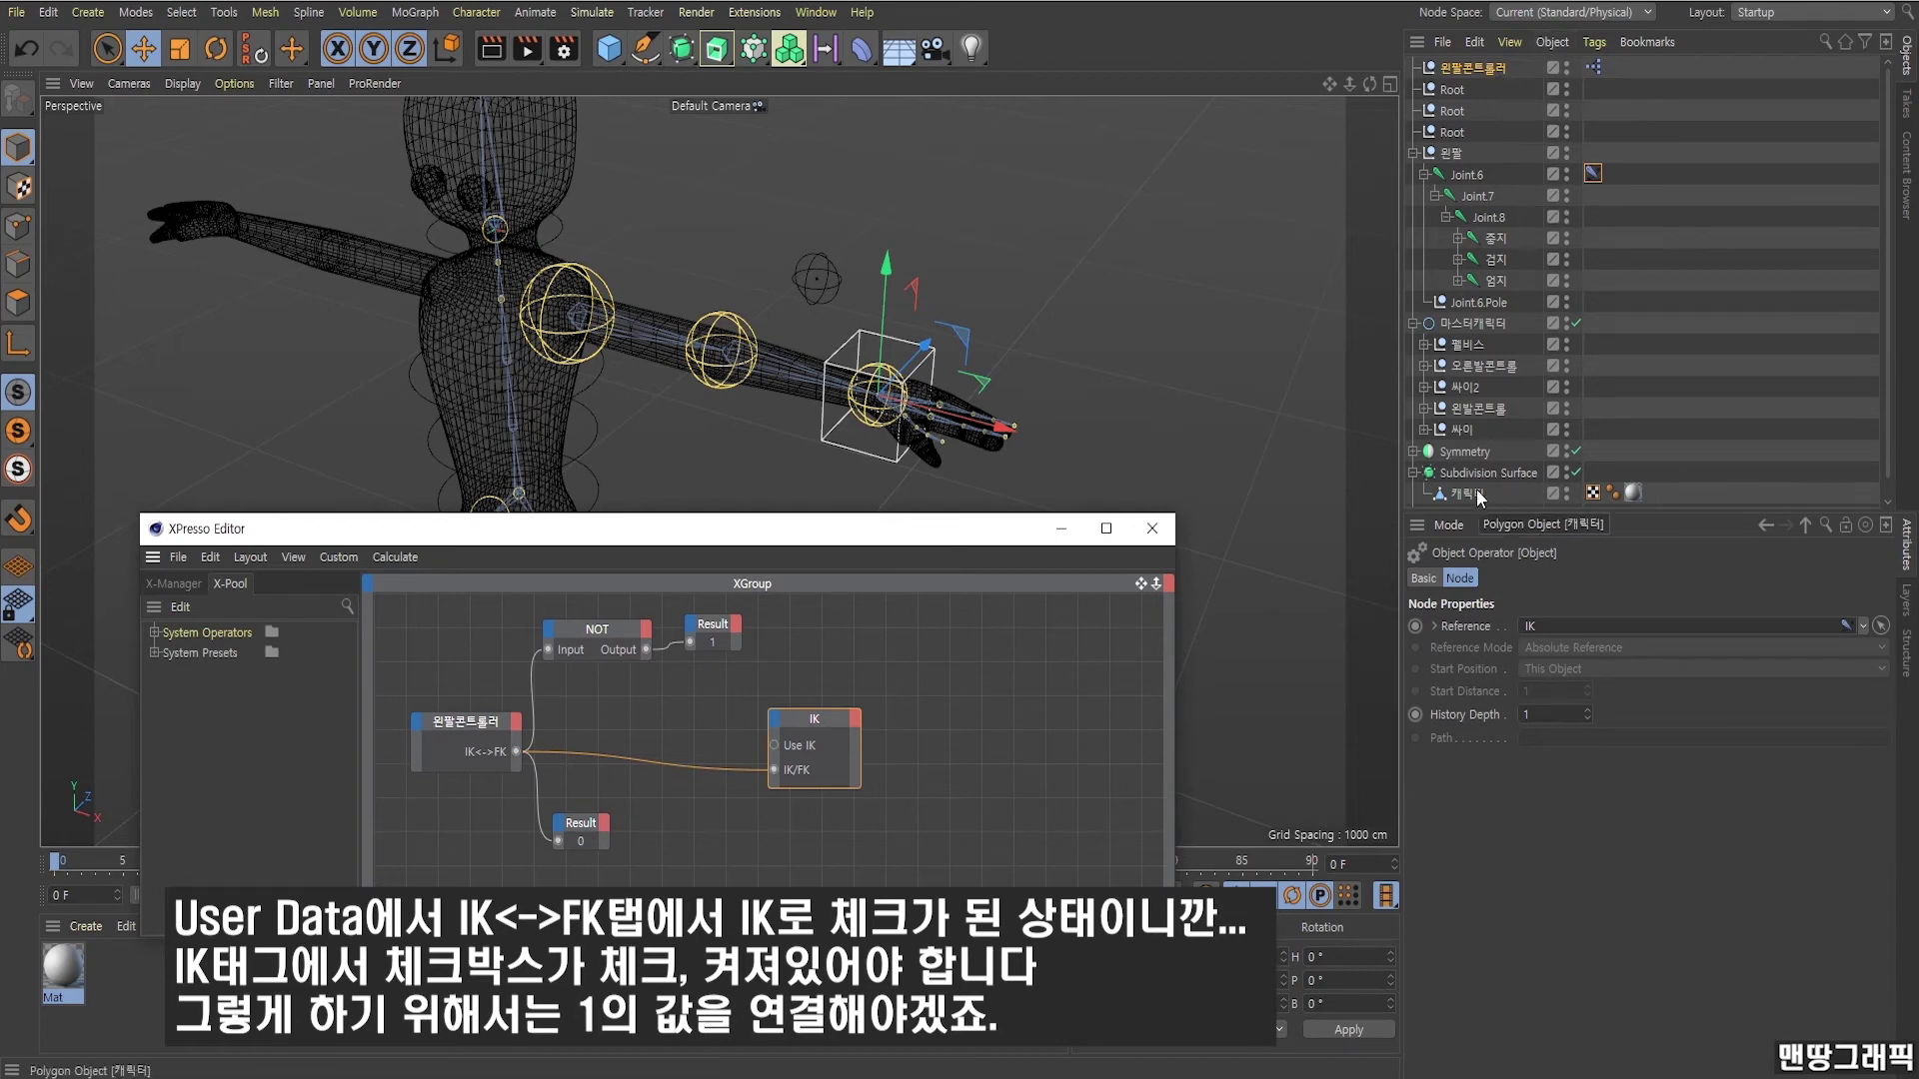
pyautogui.click(1593, 173)
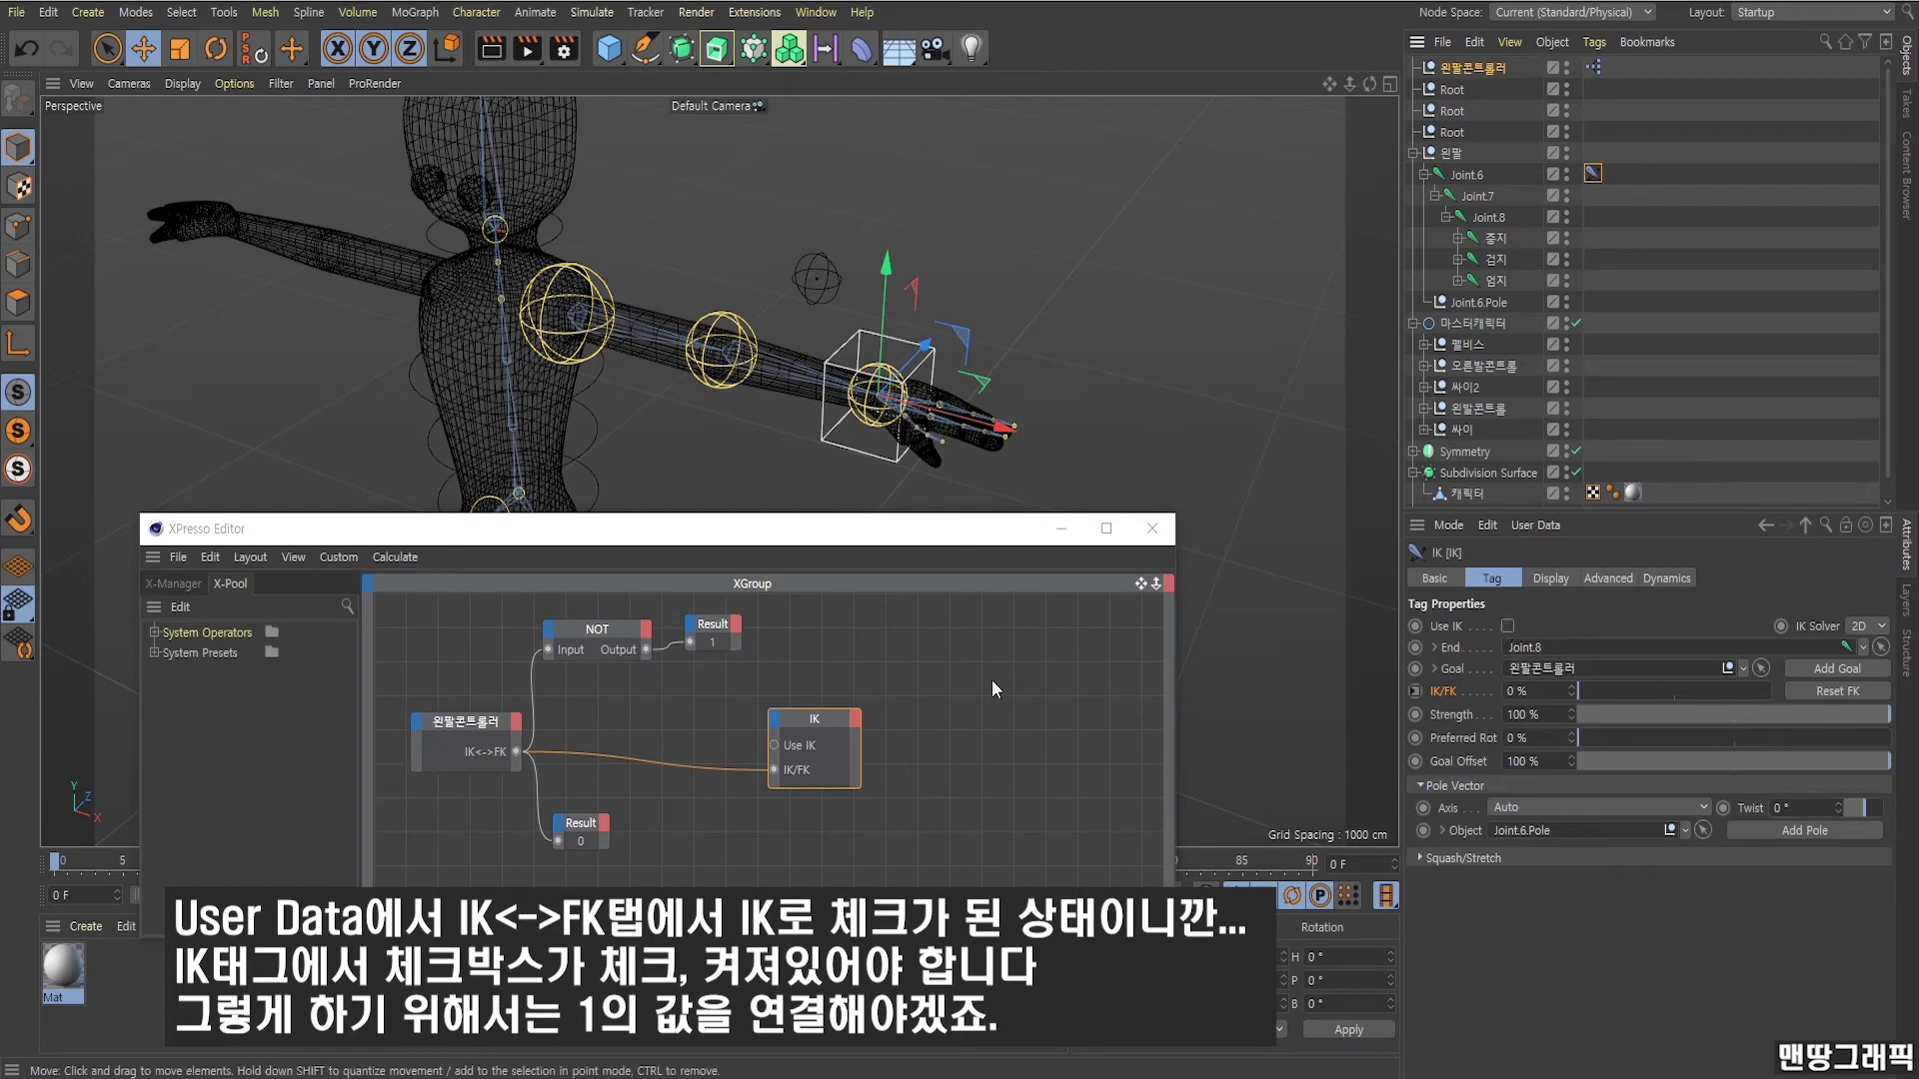
pyautogui.moveTo(646, 650); pyautogui.dragTo(774, 746)
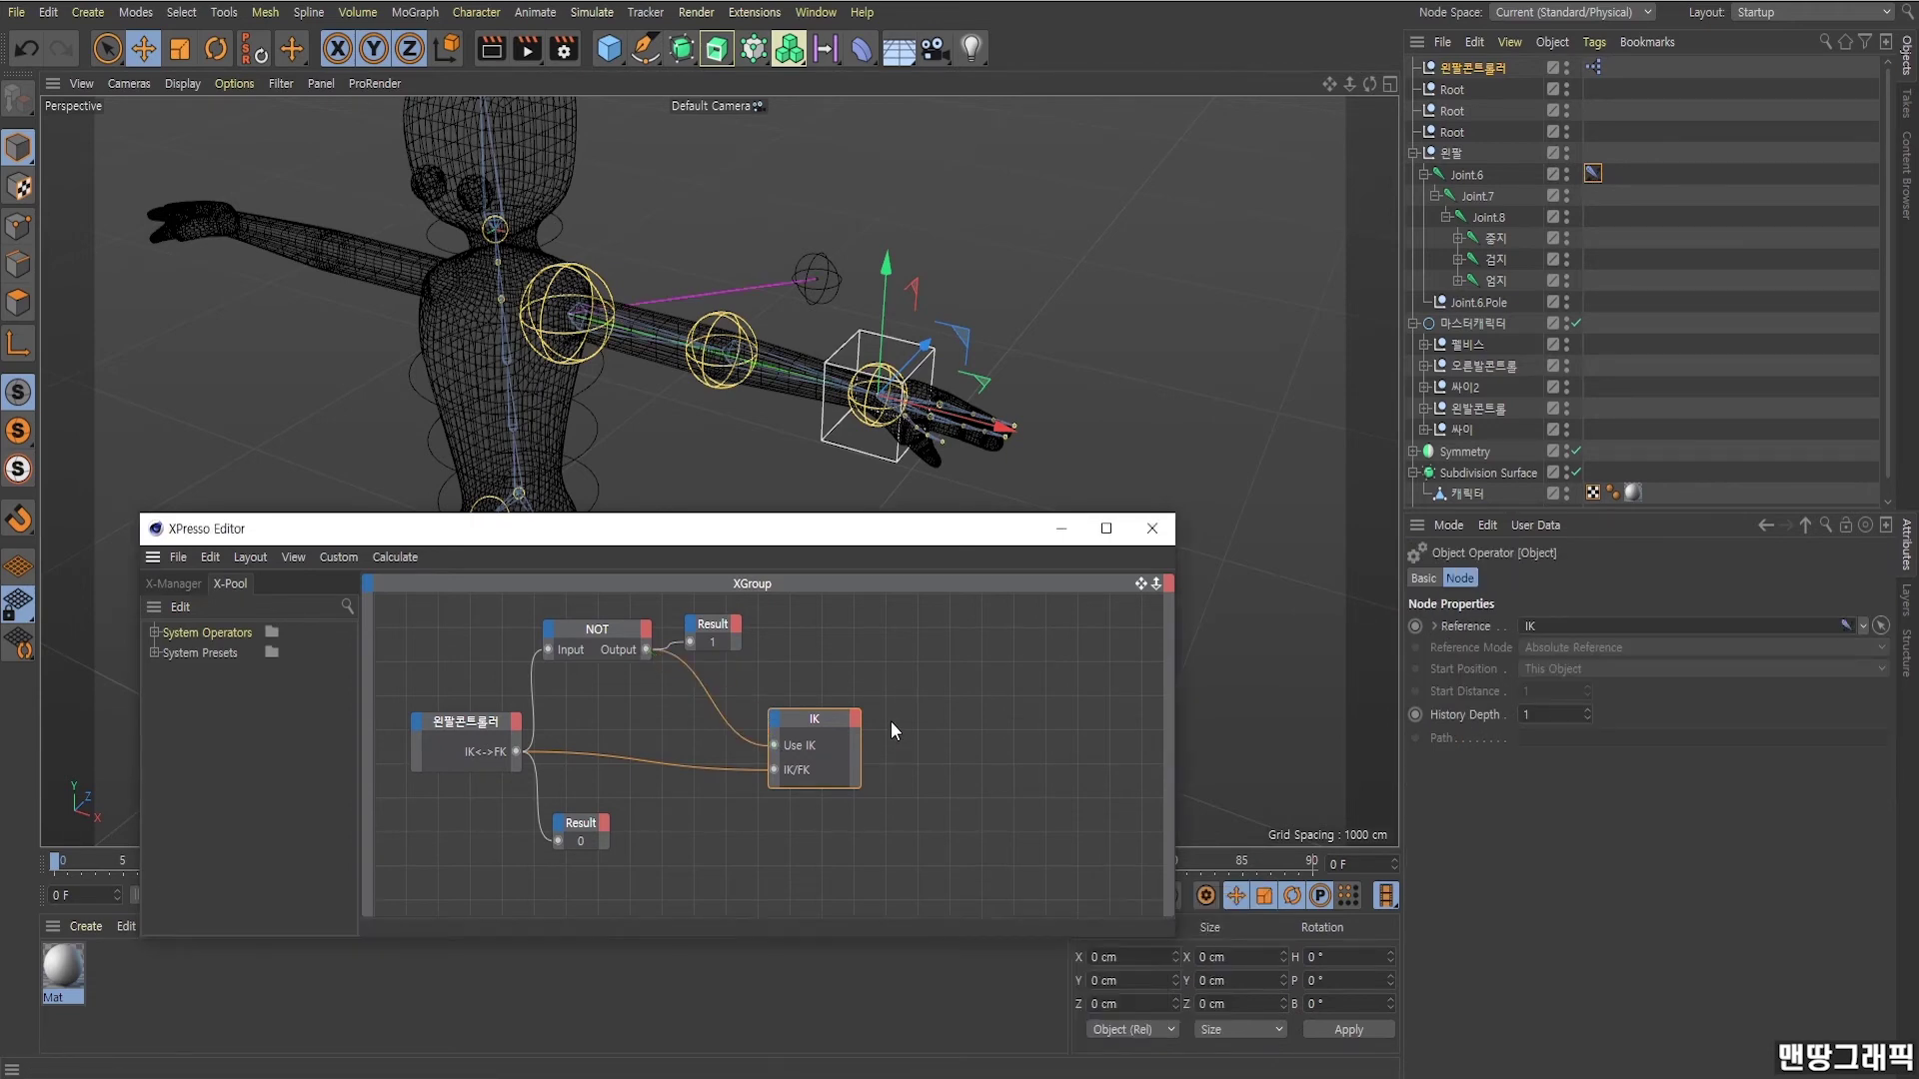
pyautogui.click(1594, 172)
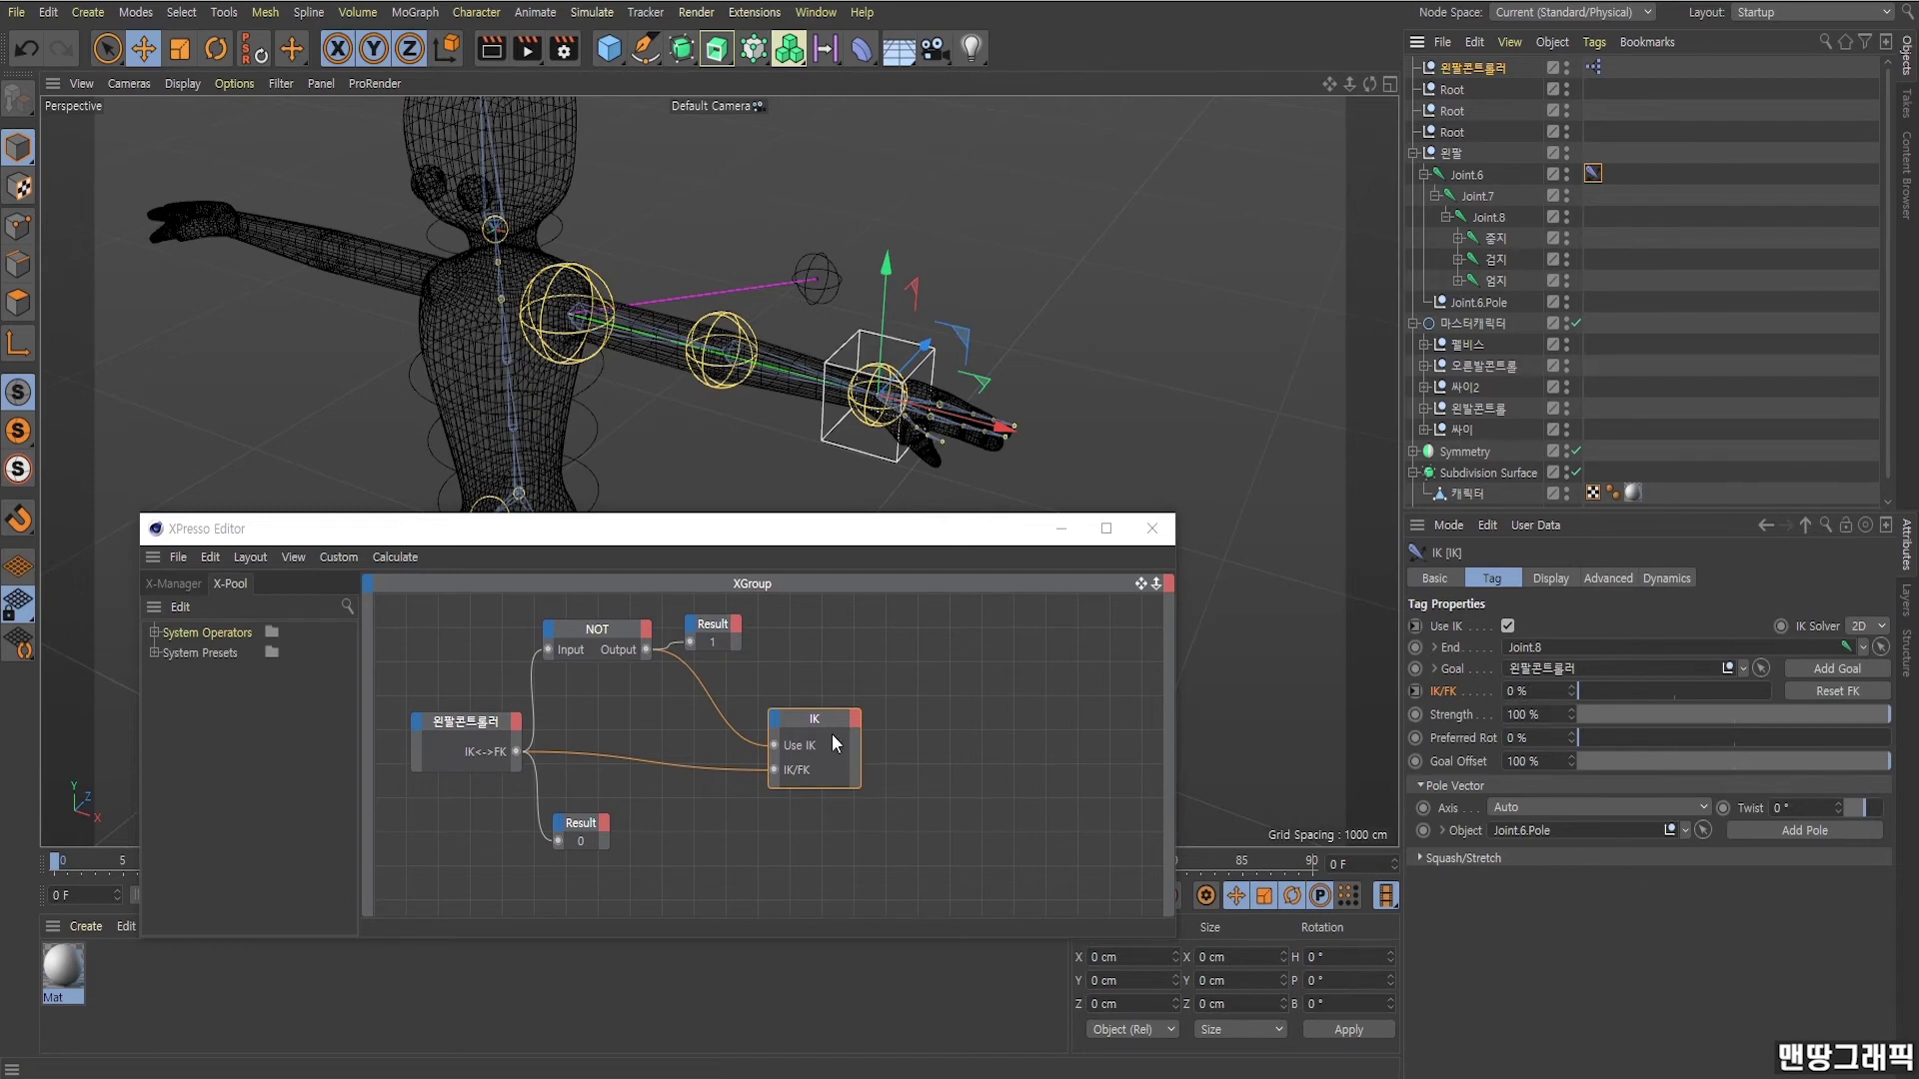
# Test IK by pulling the wrist controller, then undo the move.
pyautogui.moveTo(821, 722); pyautogui.dragTo(804, 713)
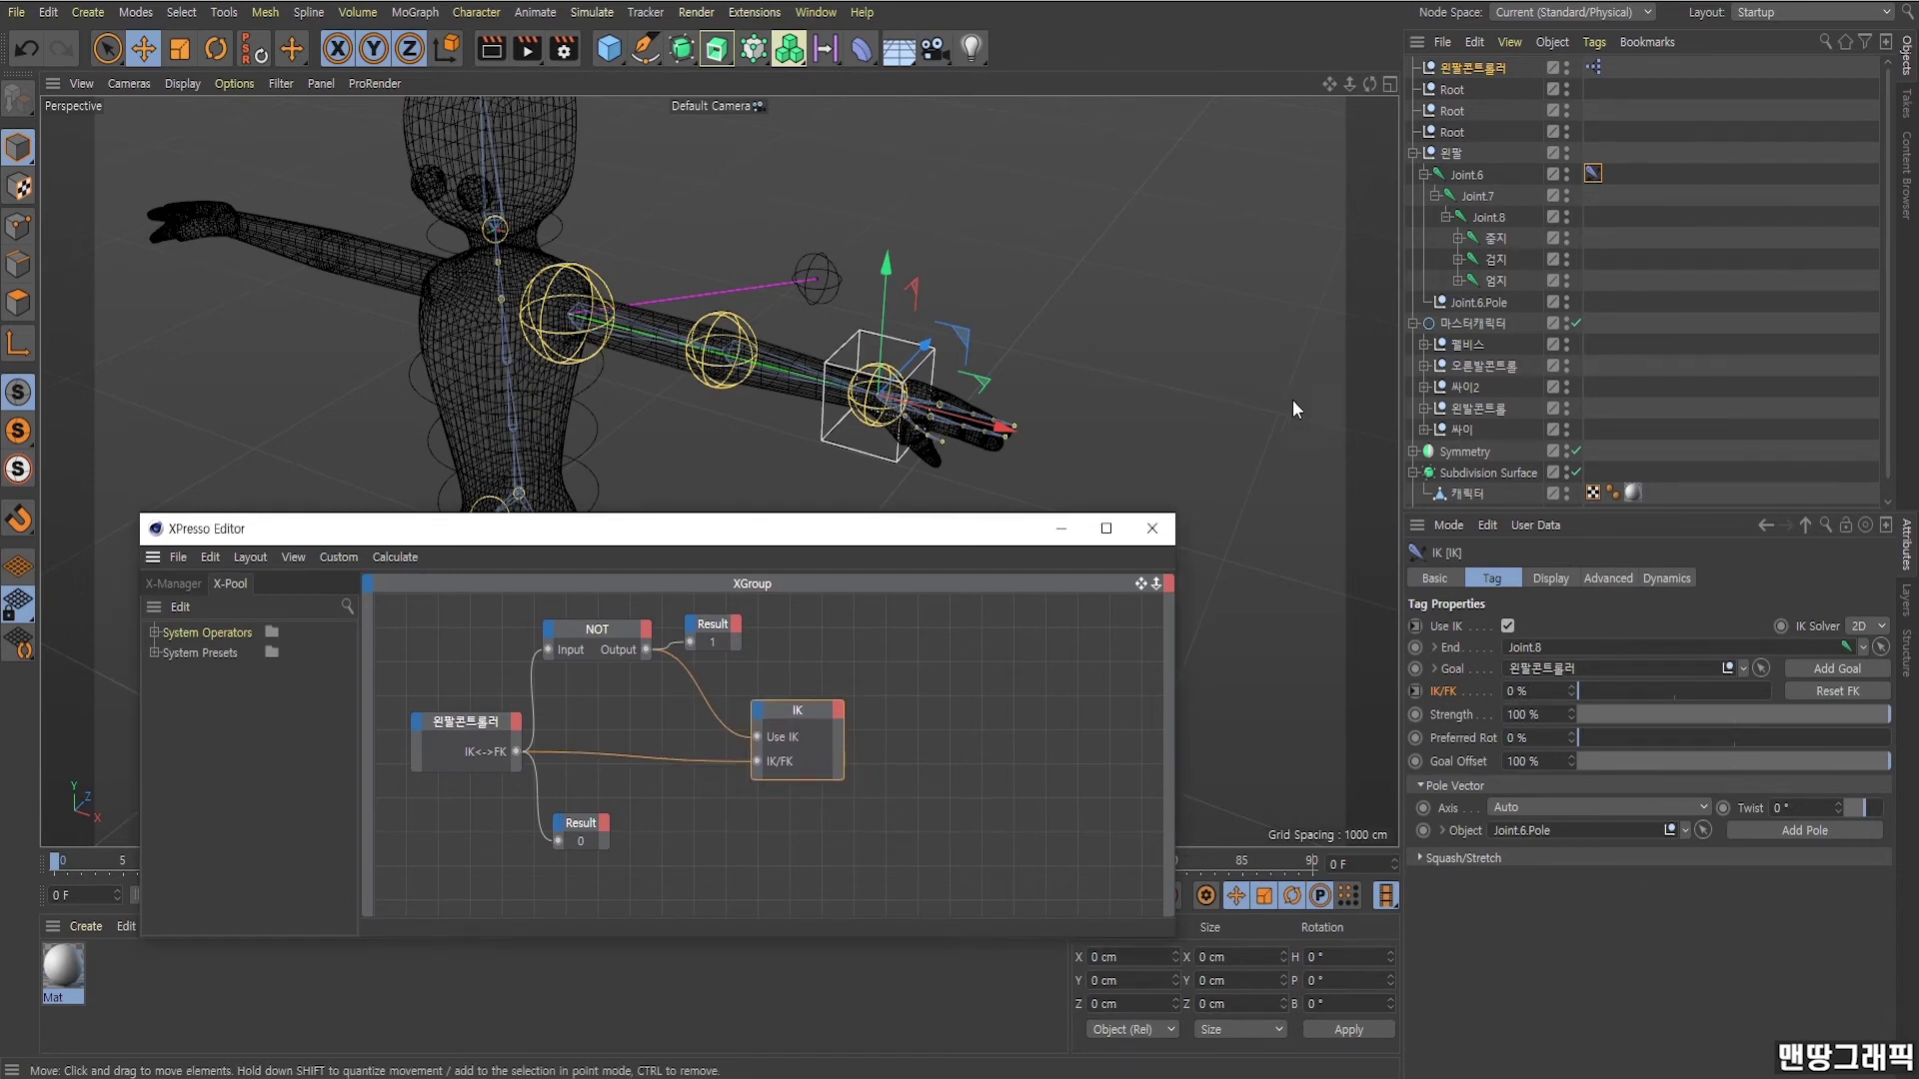
pyautogui.click(1489, 69)
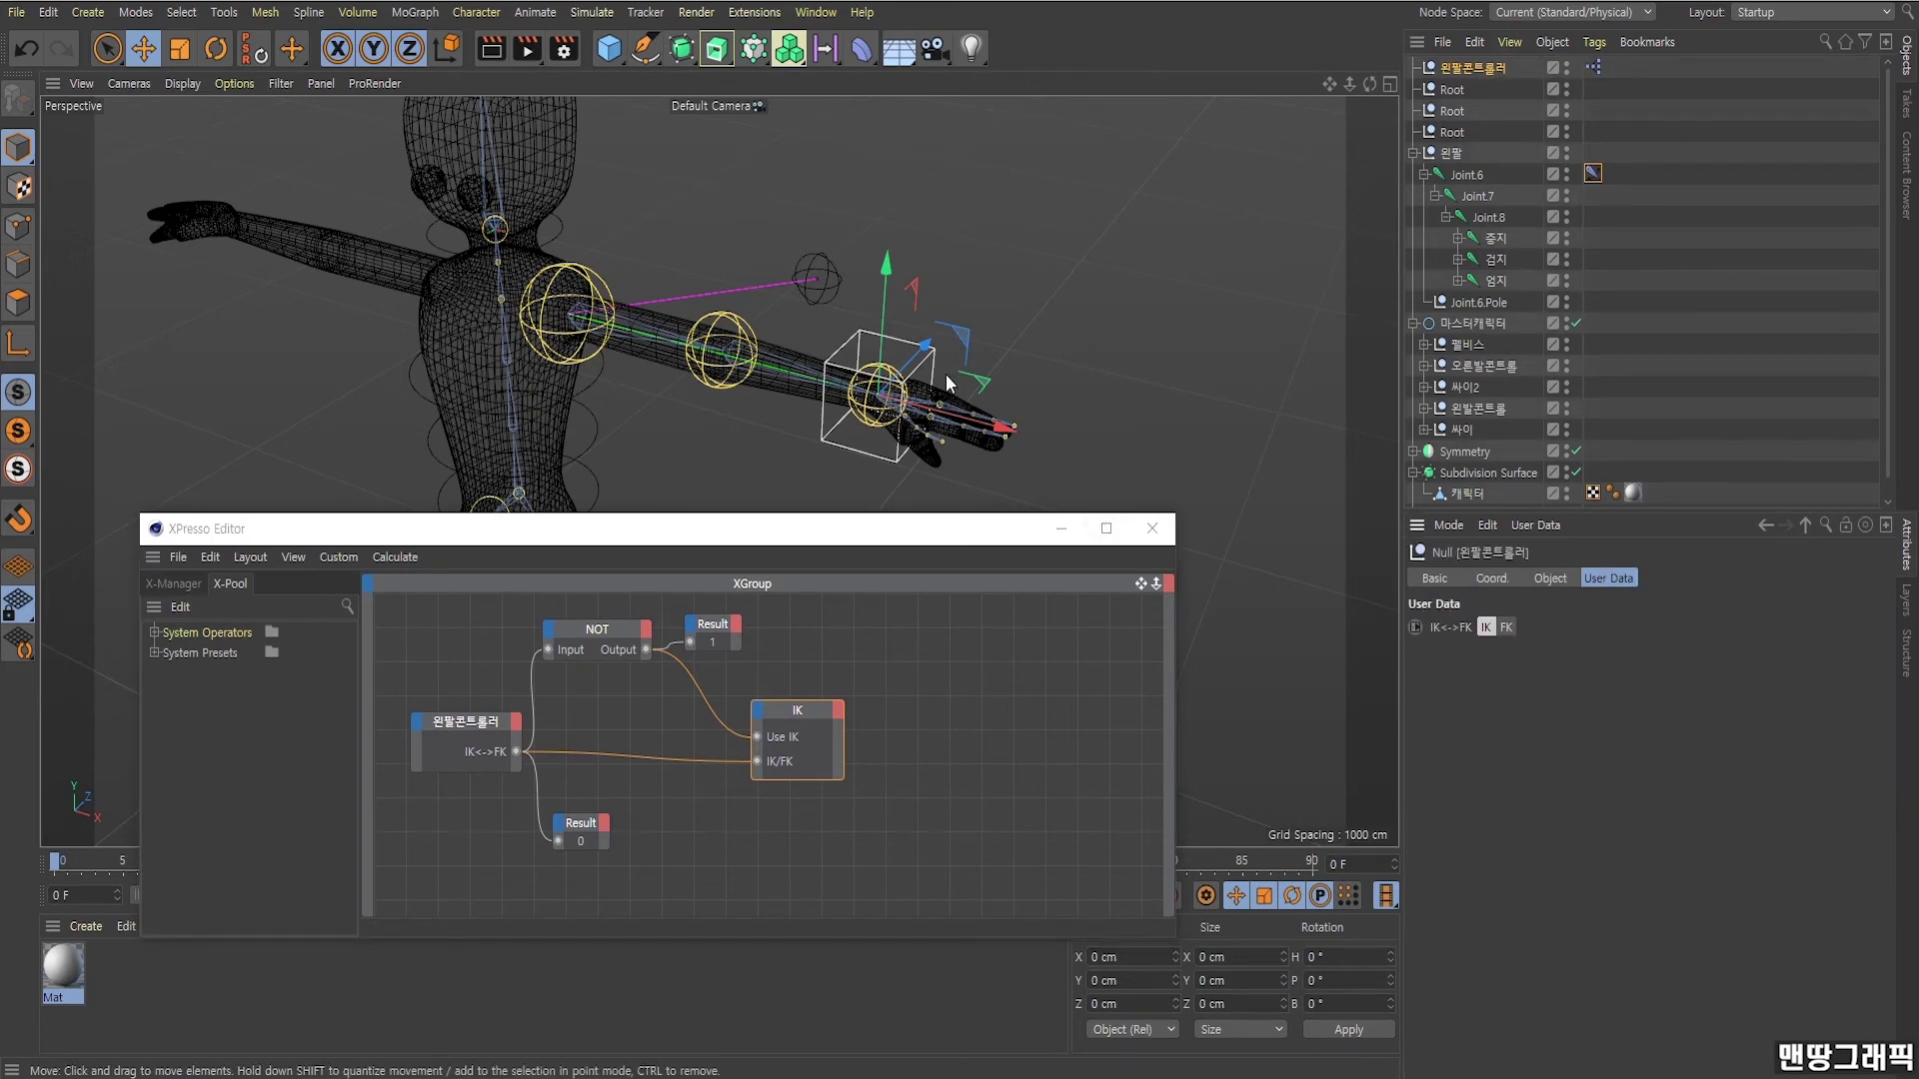
pyautogui.moveTo(917, 392); pyautogui.dragTo(869, 380)
pyautogui.hotkey('ctrl', 'z')
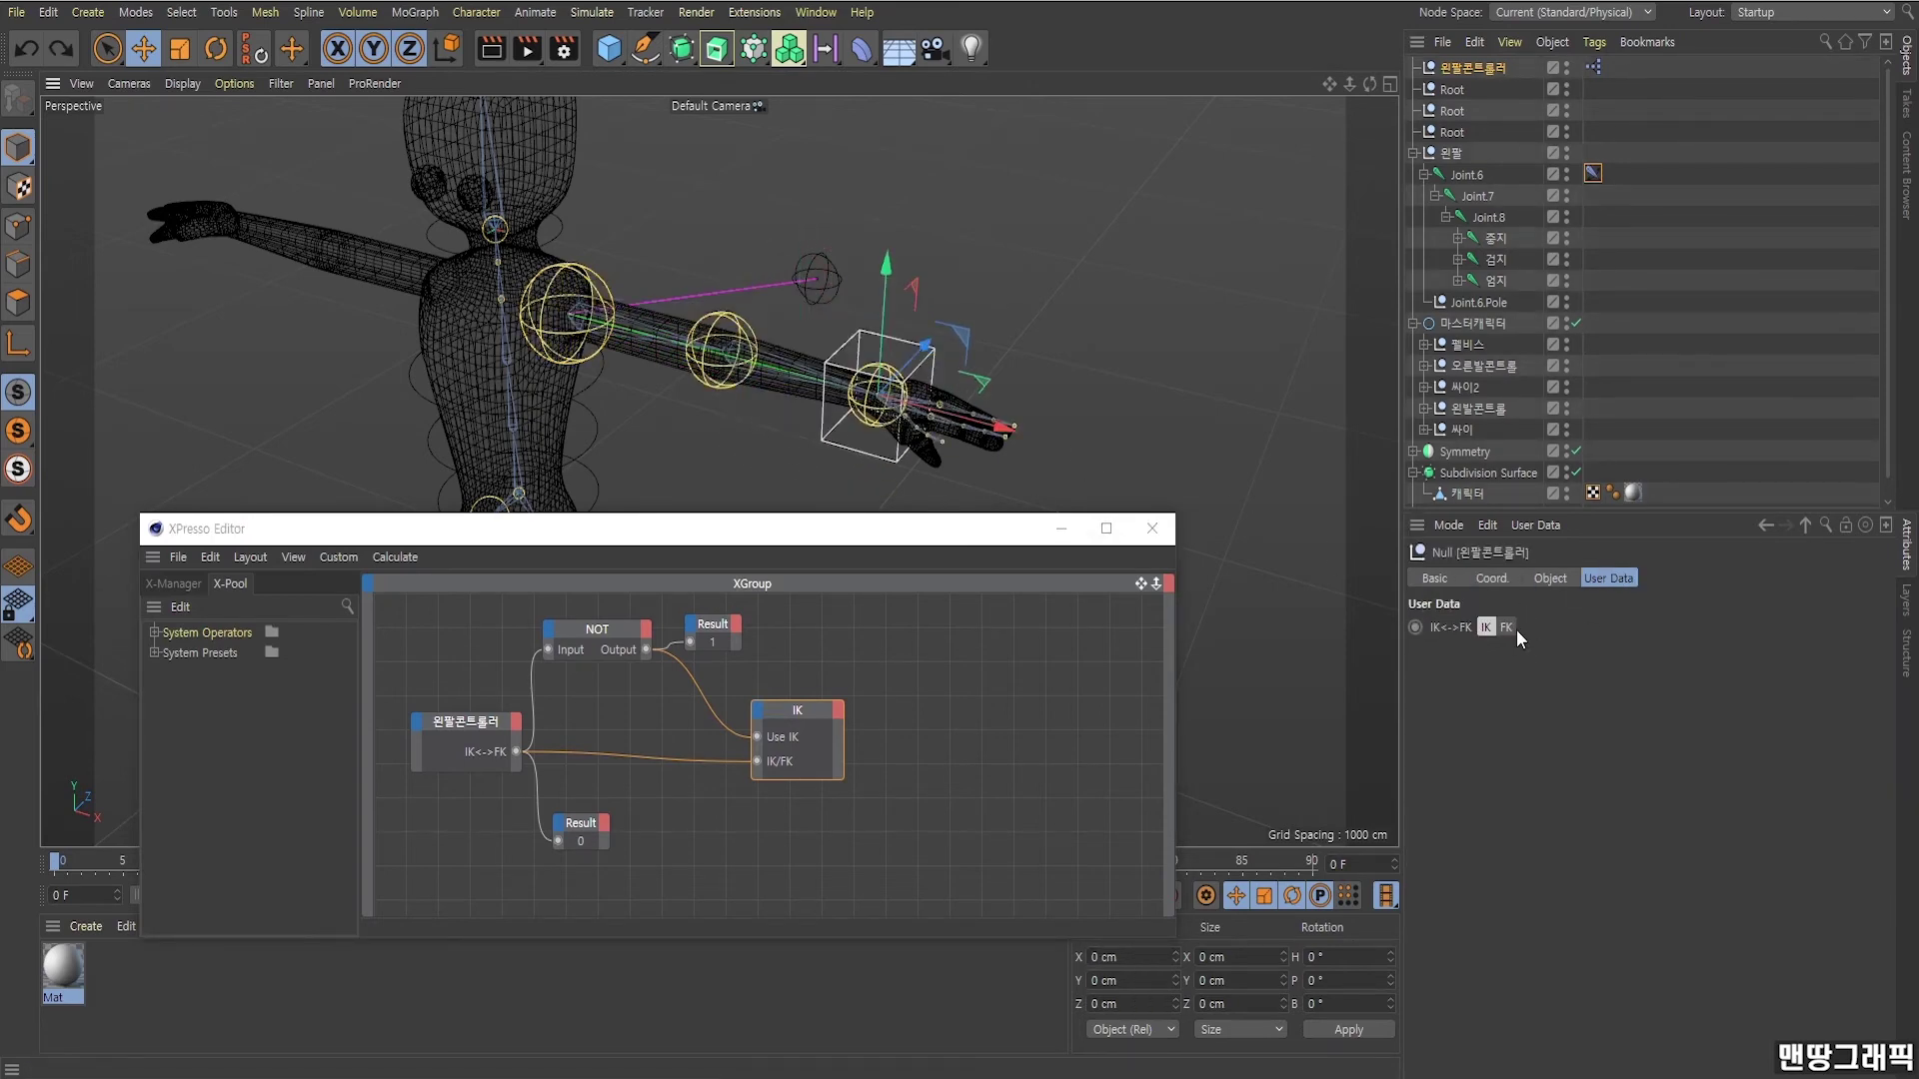
# Switch the rig to FK and test-bend Joint.7 to about -35°, then undo it.
pyautogui.click(1506, 627)
pyautogui.click(745, 326)
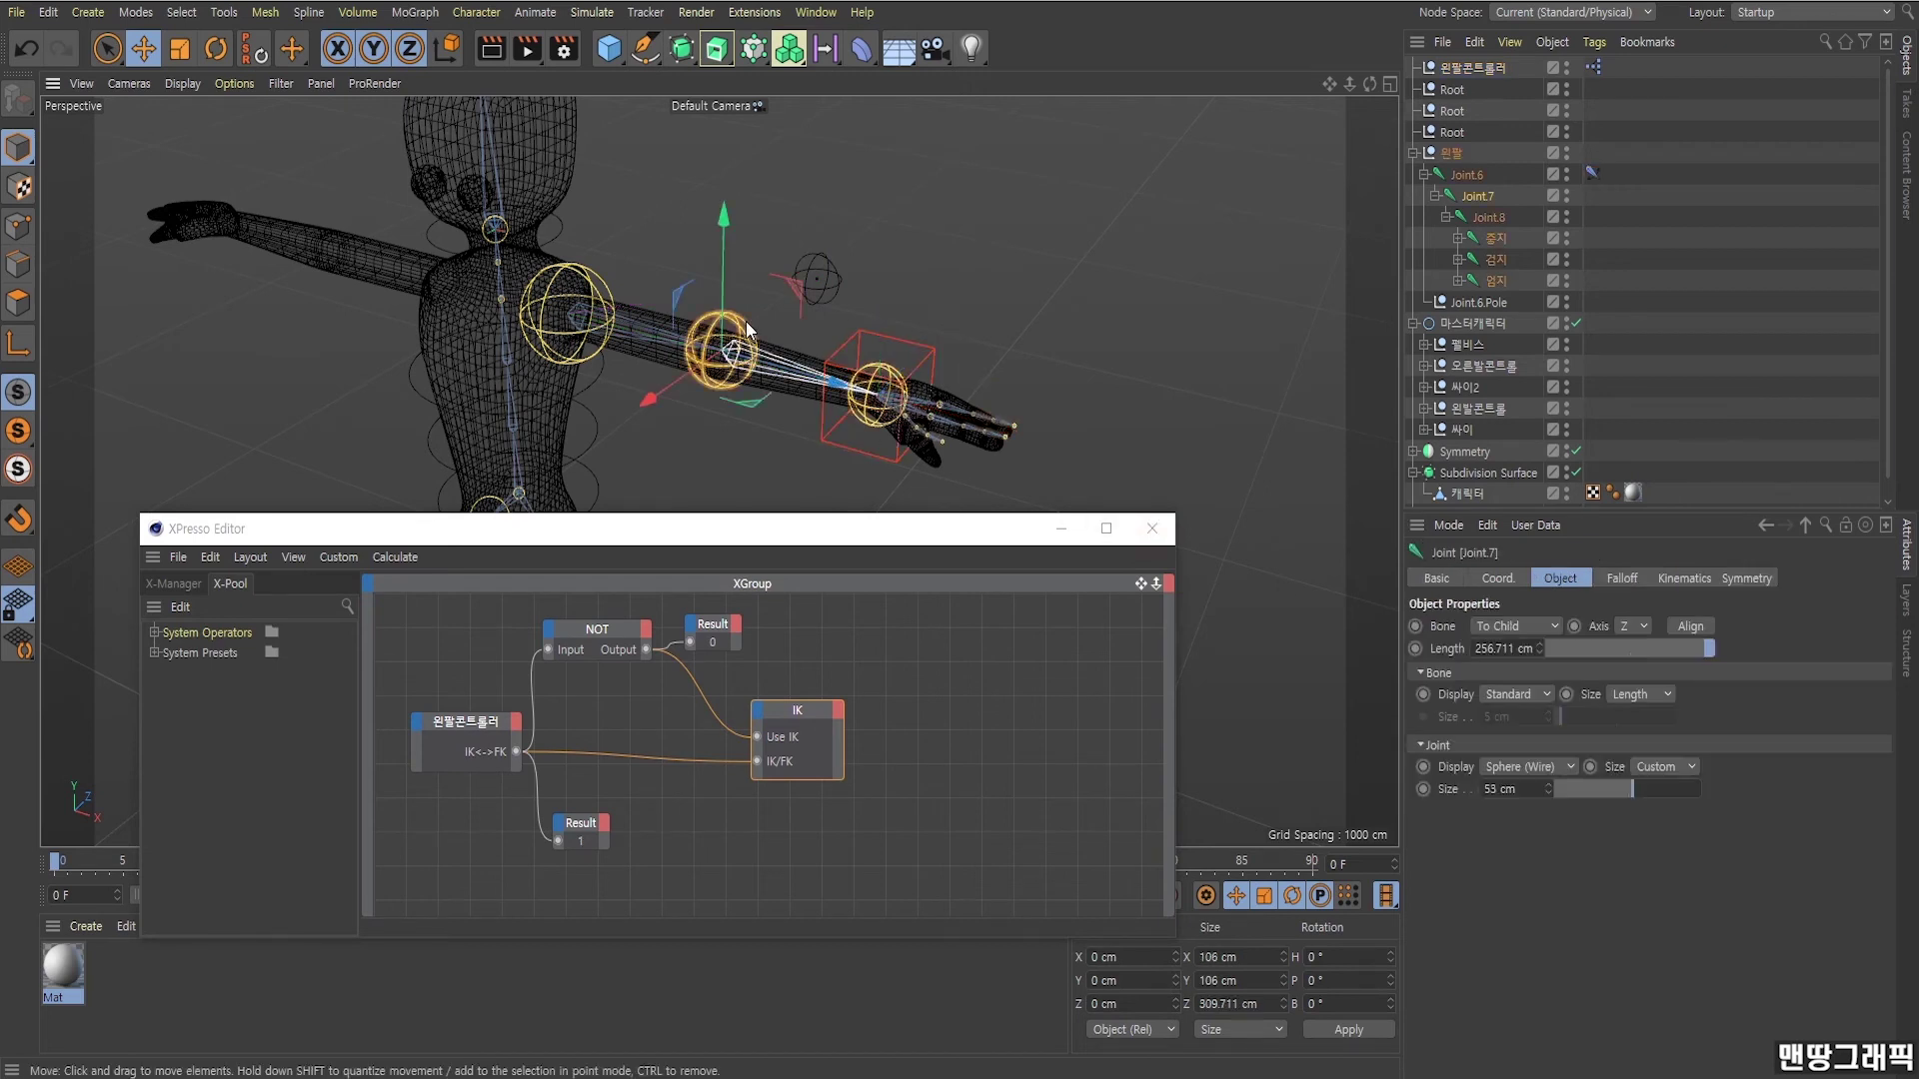
pyautogui.click(216, 48)
pyautogui.moveTo(782, 322); pyautogui.dragTo(790, 352)
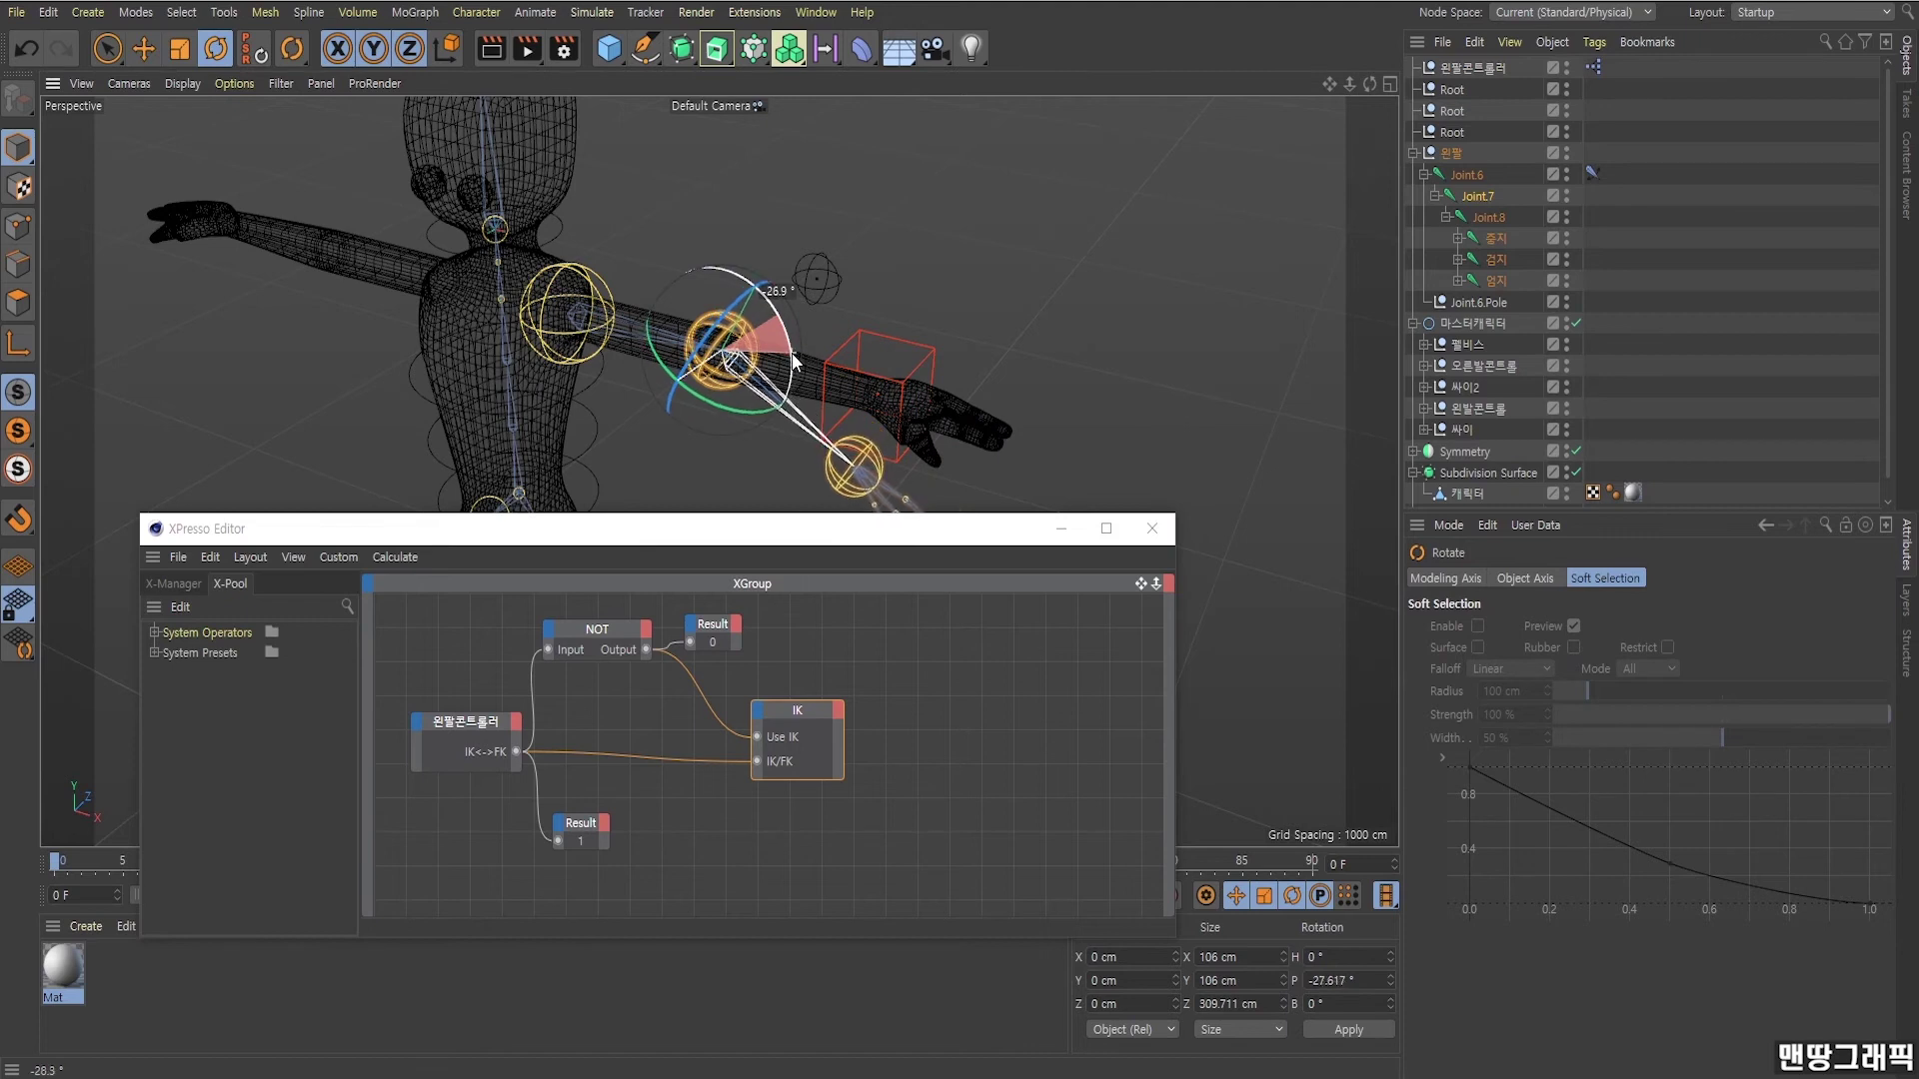
pyautogui.moveTo(790, 351); pyautogui.dragTo(812, 386)
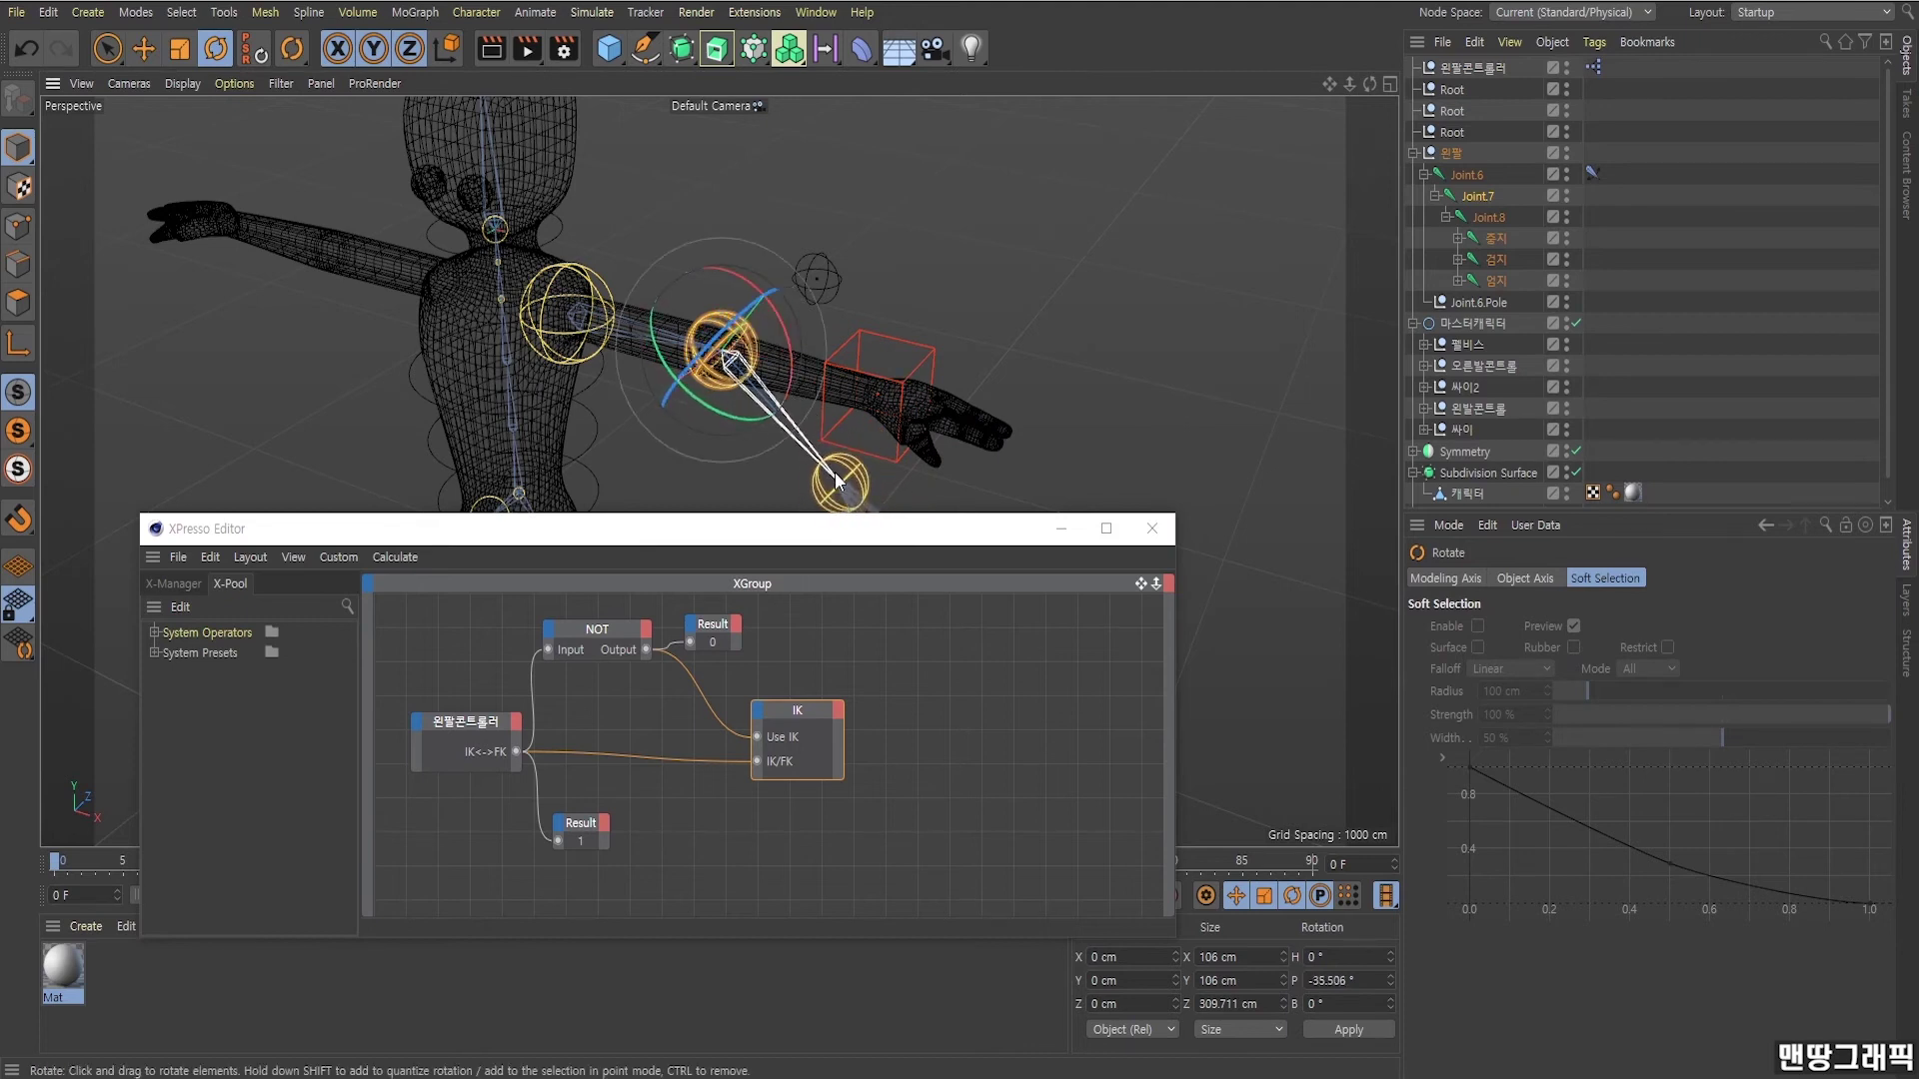
pyautogui.hotkey('ctrl', 'z')
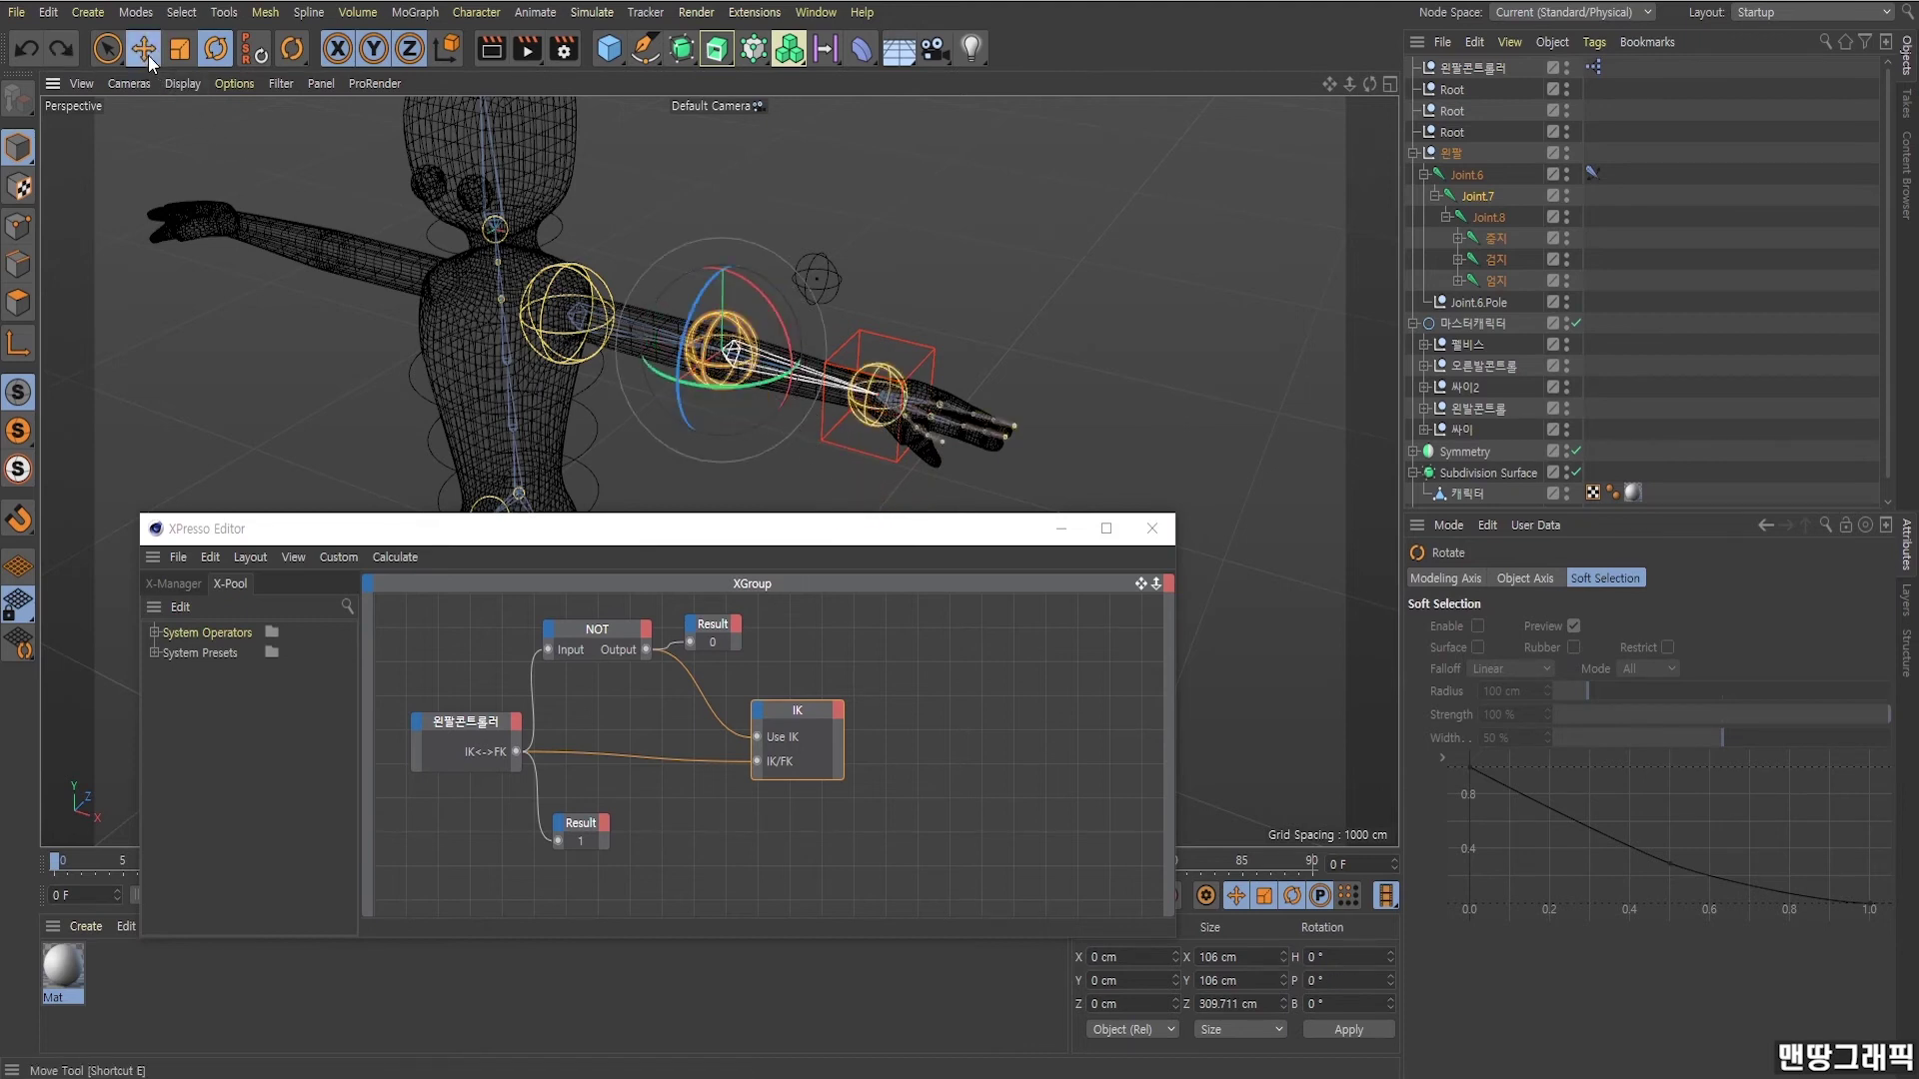
pyautogui.click(146, 52)
pyautogui.moveTo(1007, 542); pyautogui.dragTo(966, 618)
pyautogui.scroll(2, 974, 469)
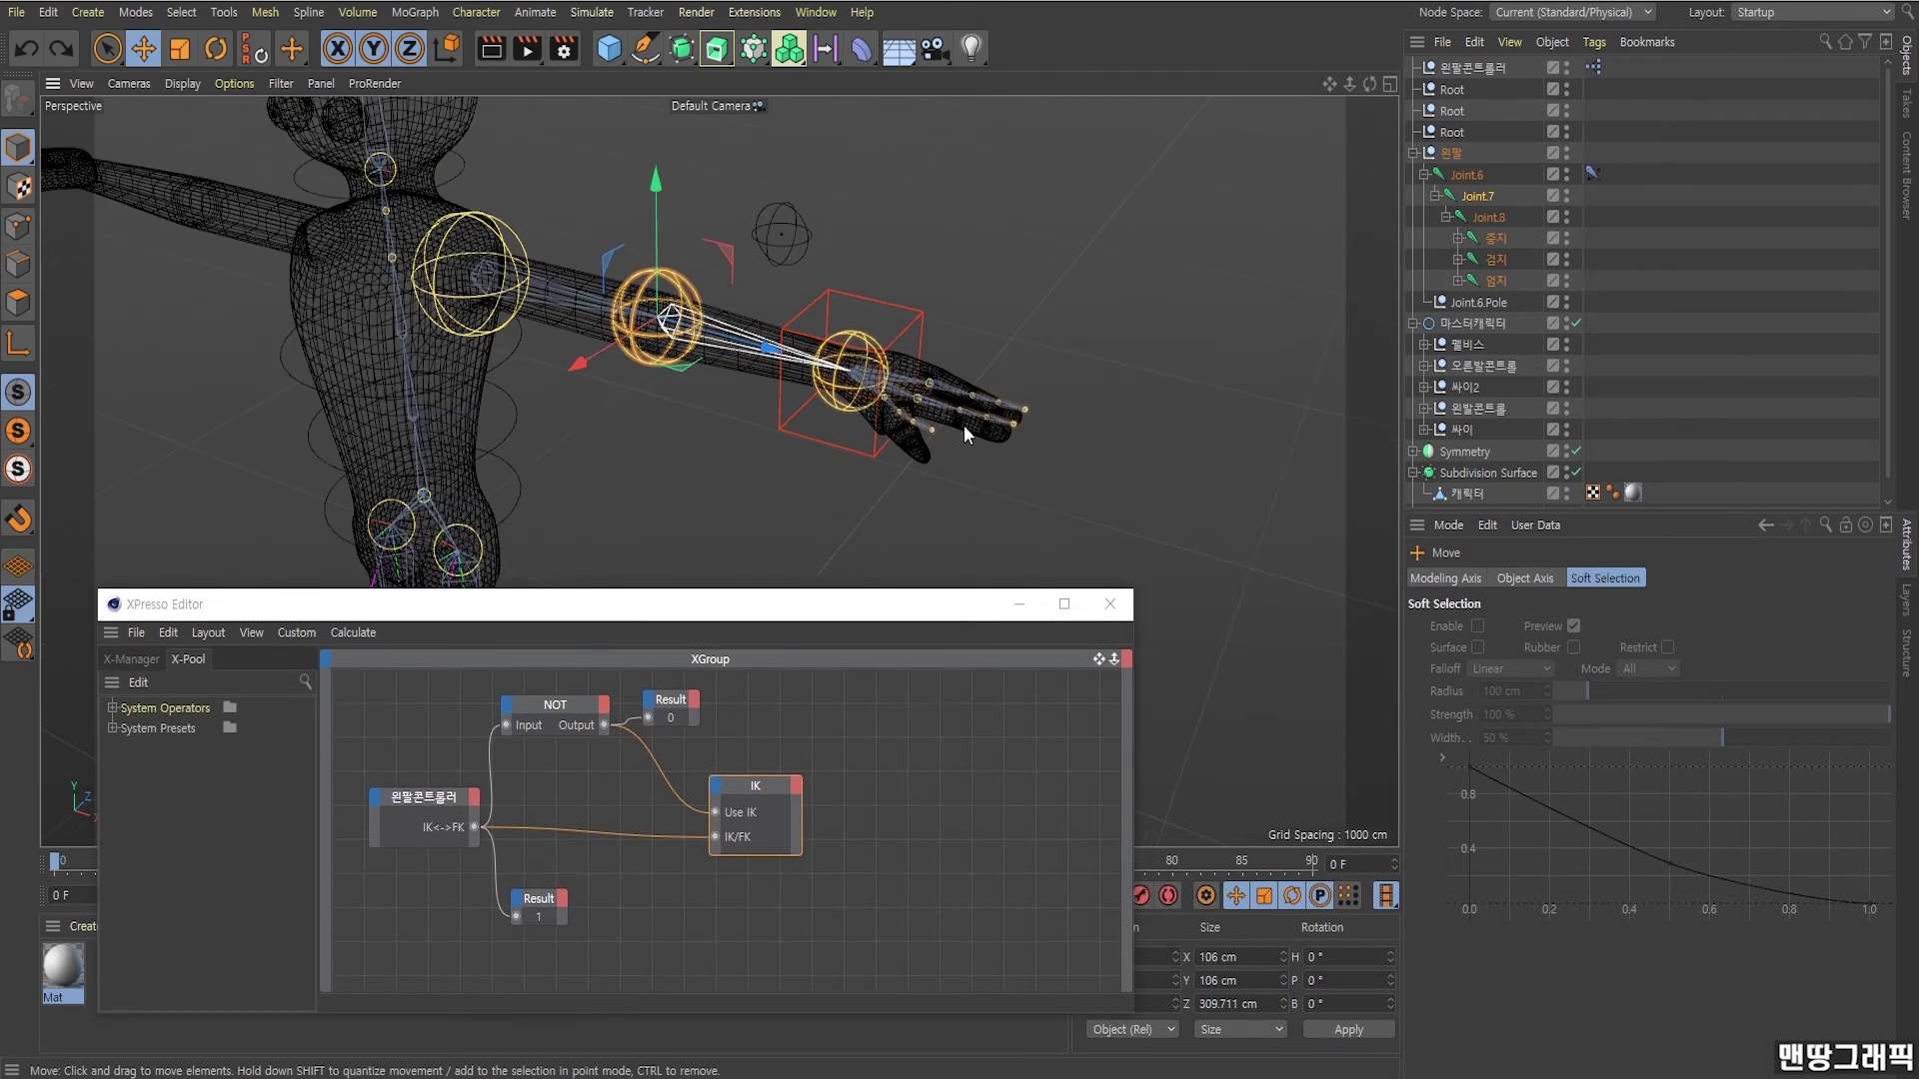
# Add a Rigging Constraint tag to 왼팔콘트롤러 and enable its PSR option.
pyautogui.click(1480, 67)
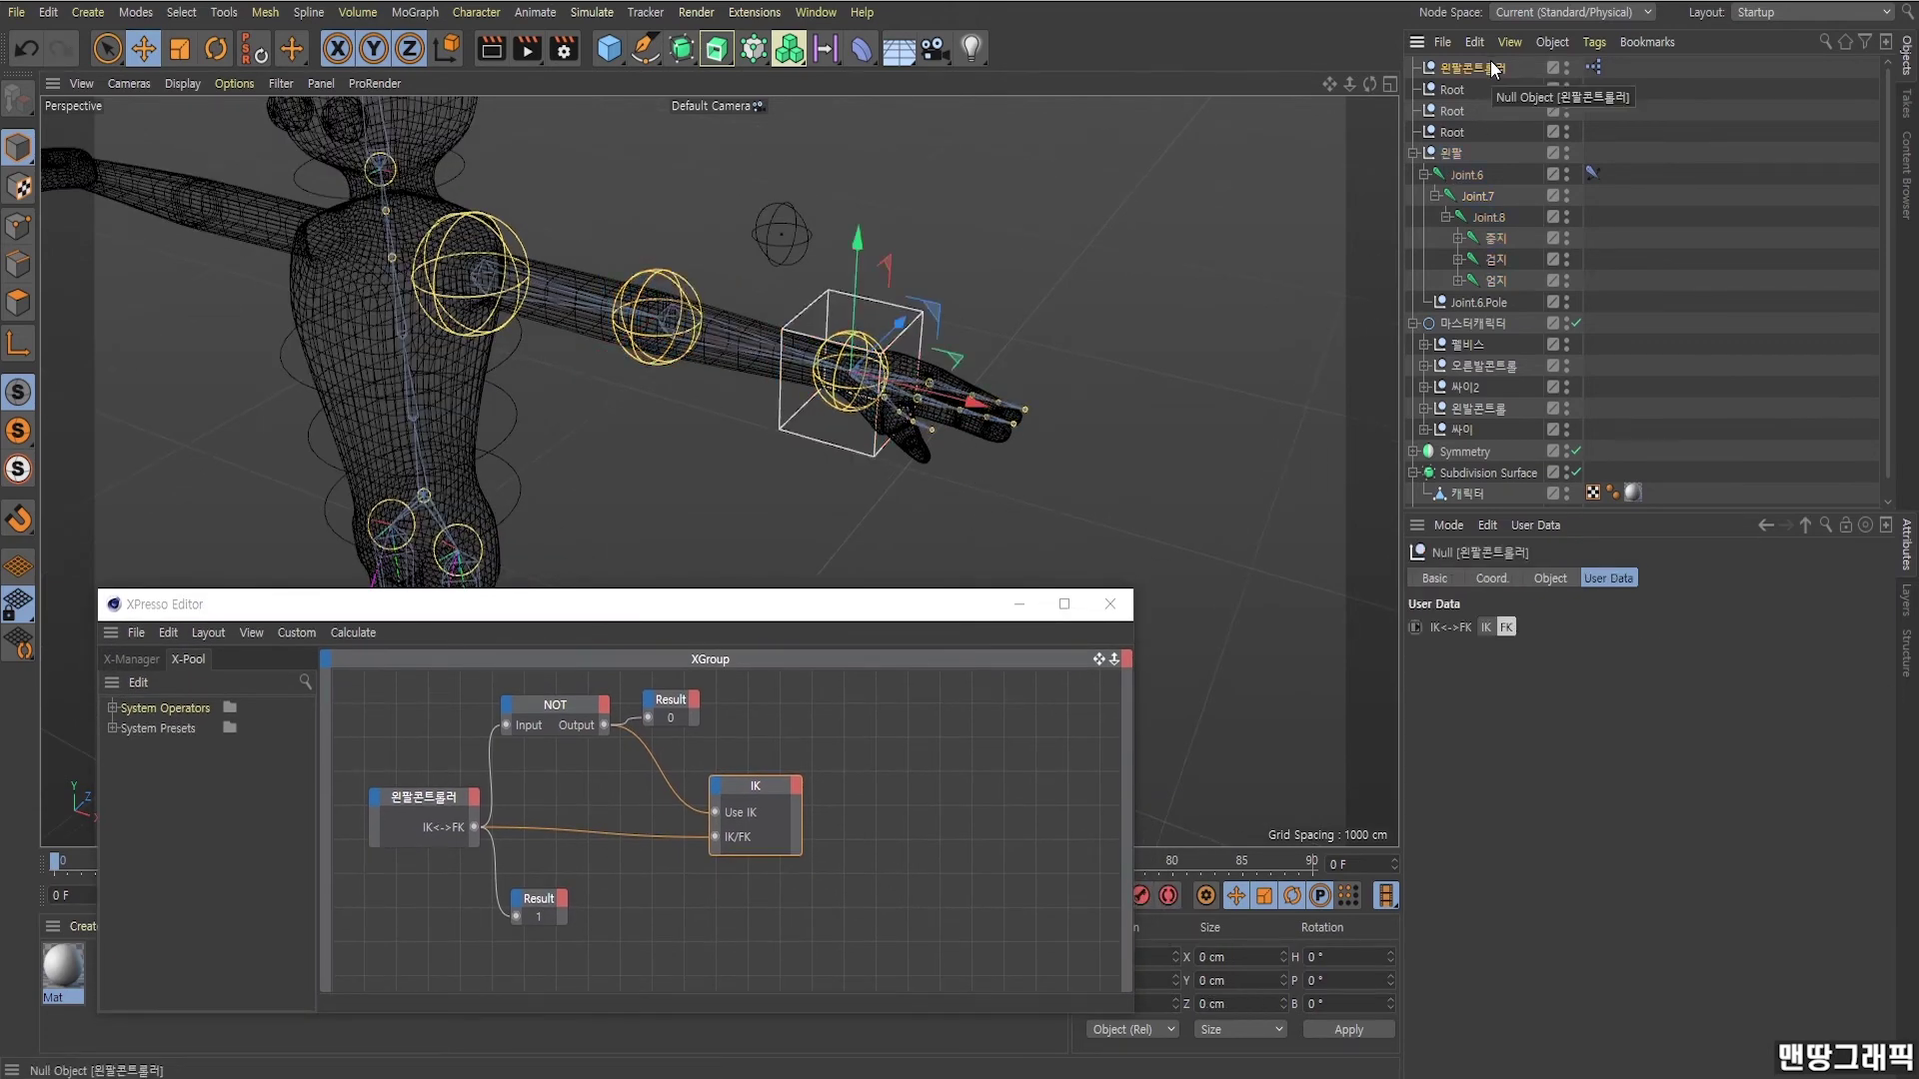
pyautogui.rightClick(1489, 65)
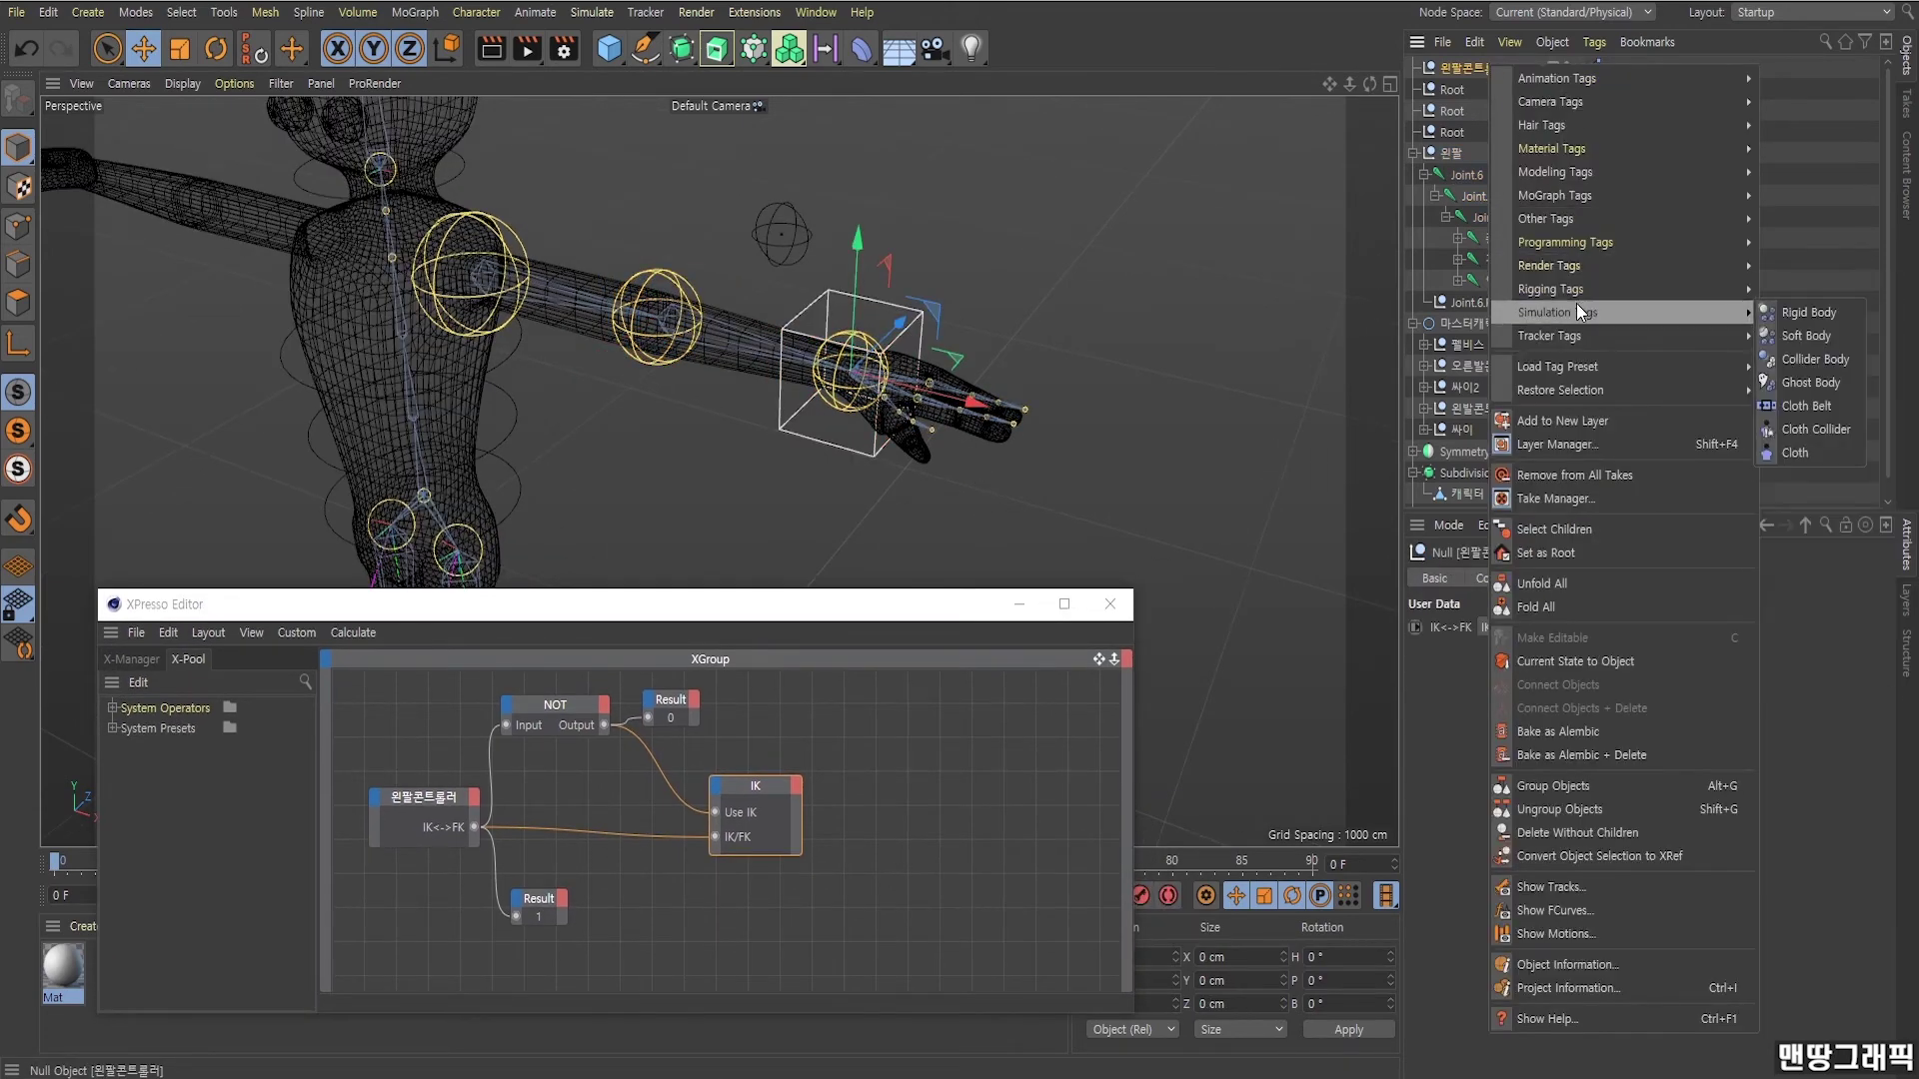
pyautogui.moveTo(1554, 288)
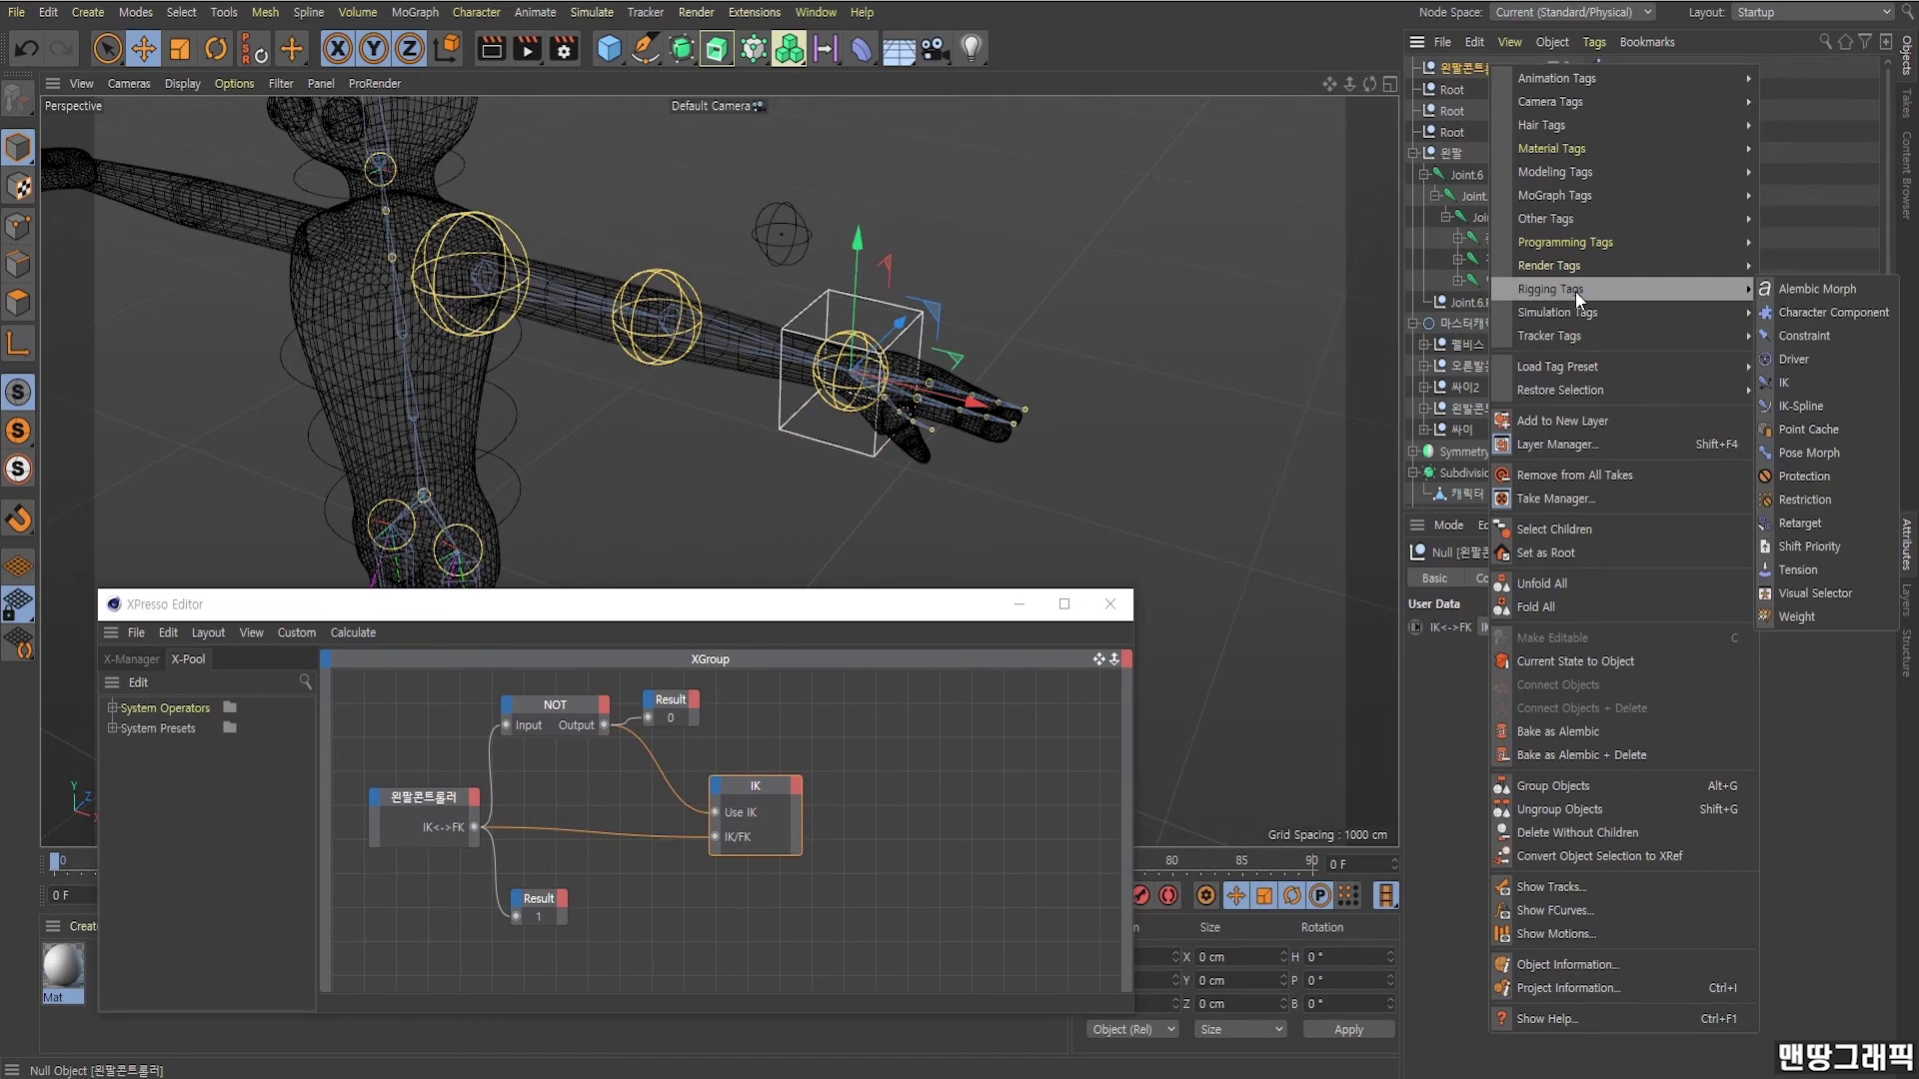
pyautogui.click(1799, 335)
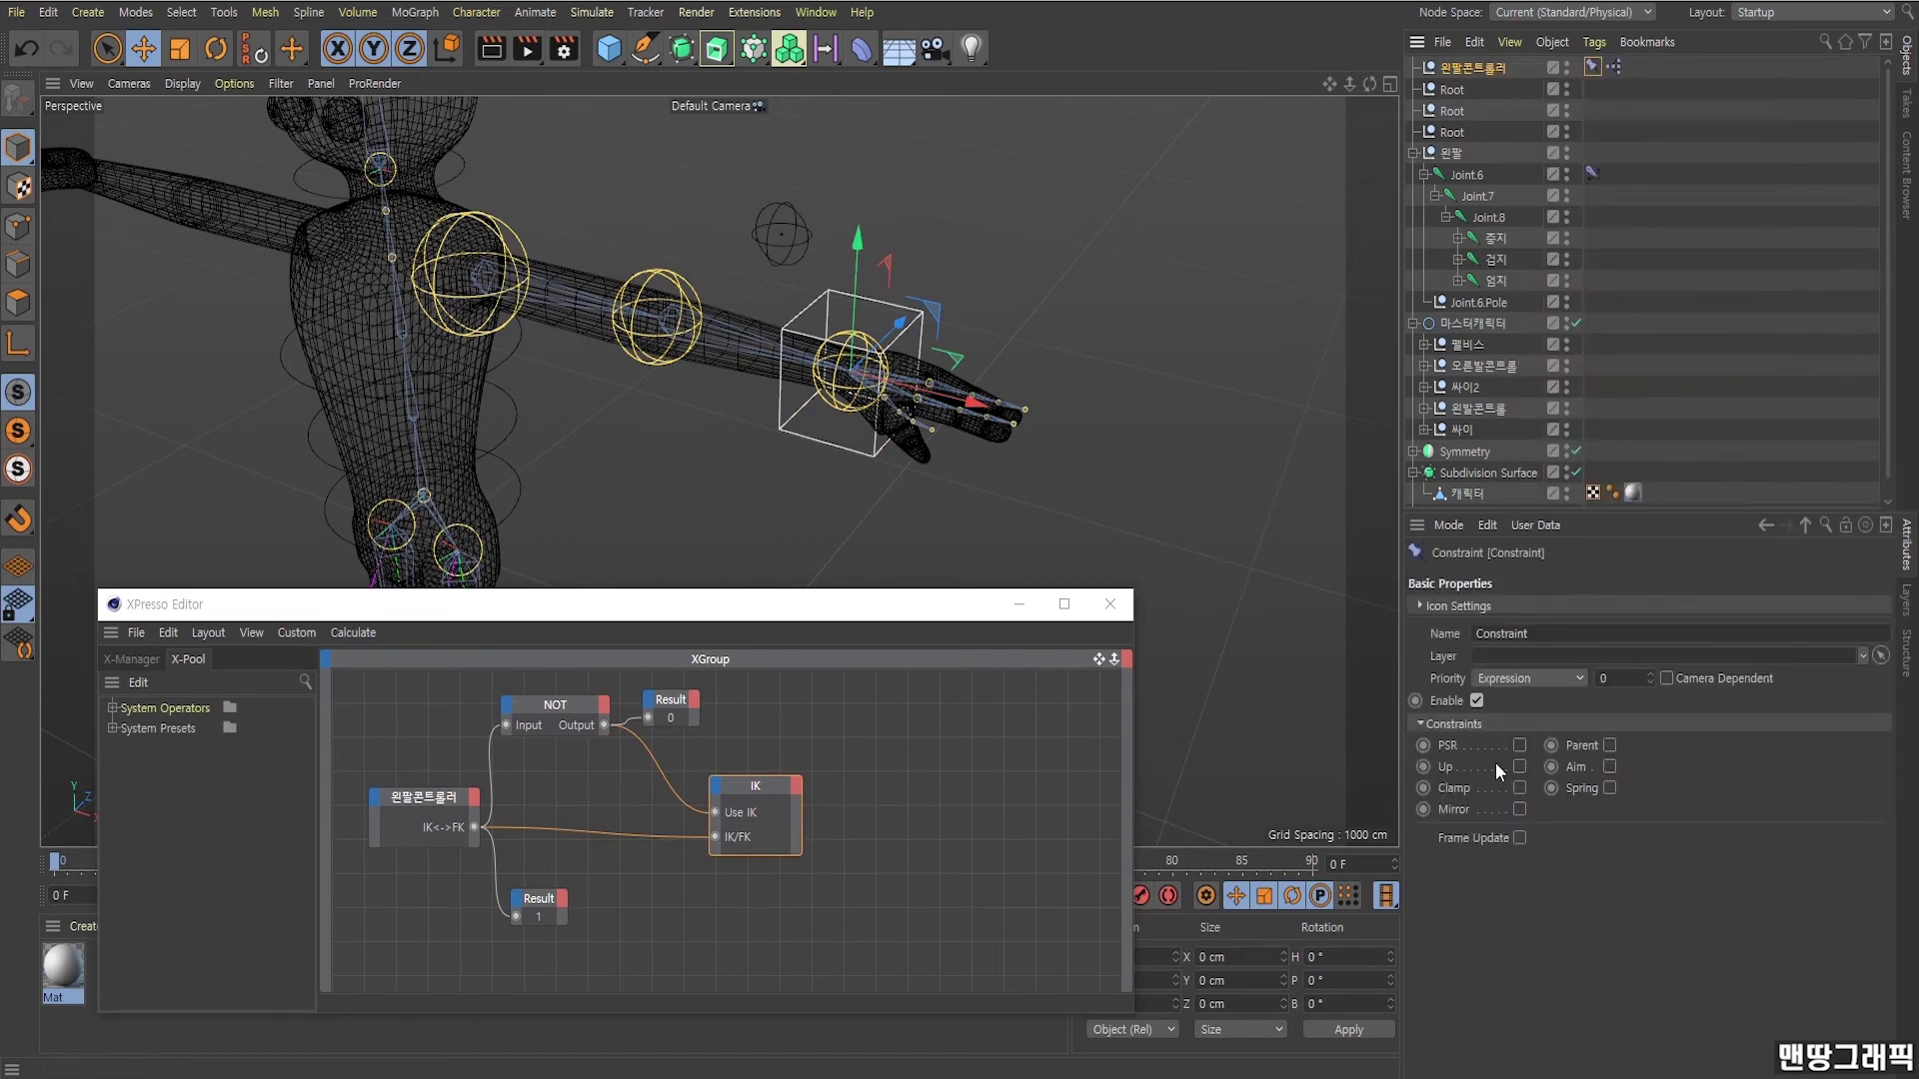
pyautogui.click(1520, 746)
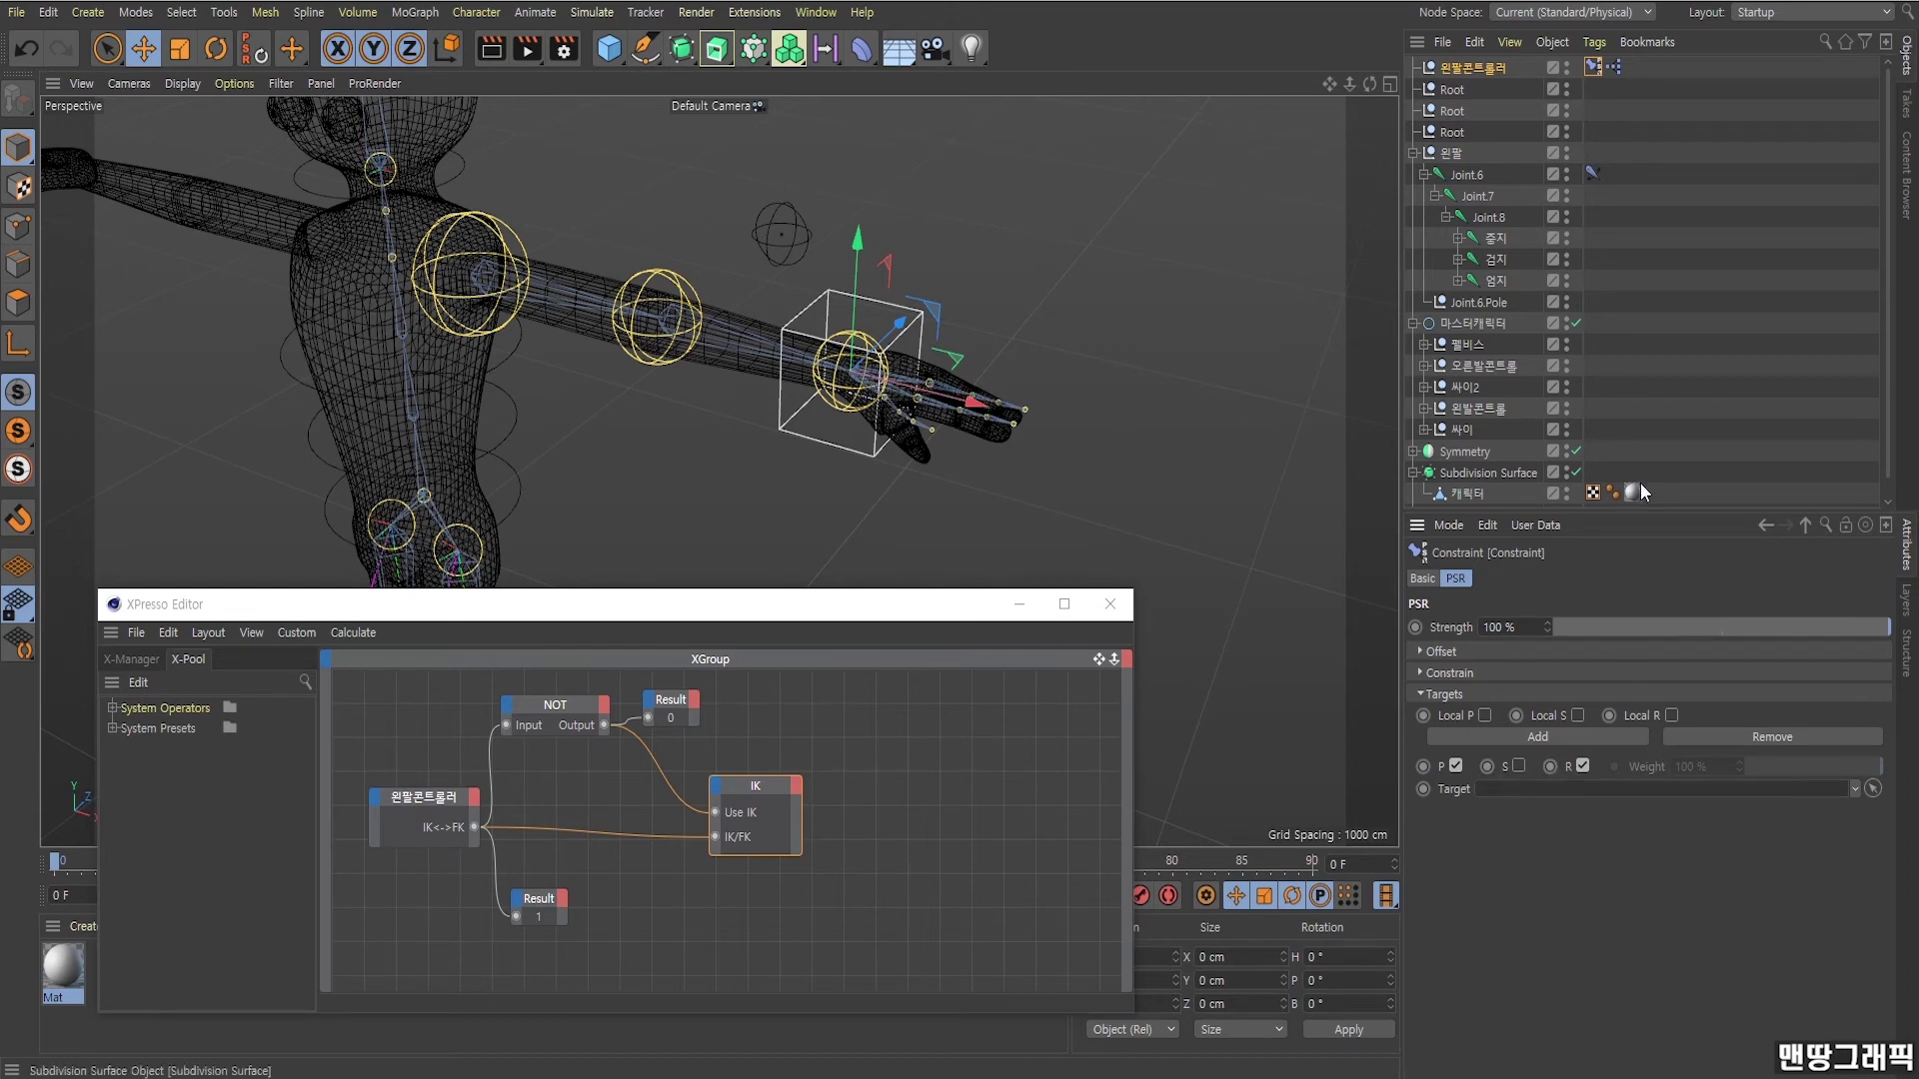
# Set Joint.8 as the target of the controller's PSR constraint.
pyautogui.click(1495, 220)
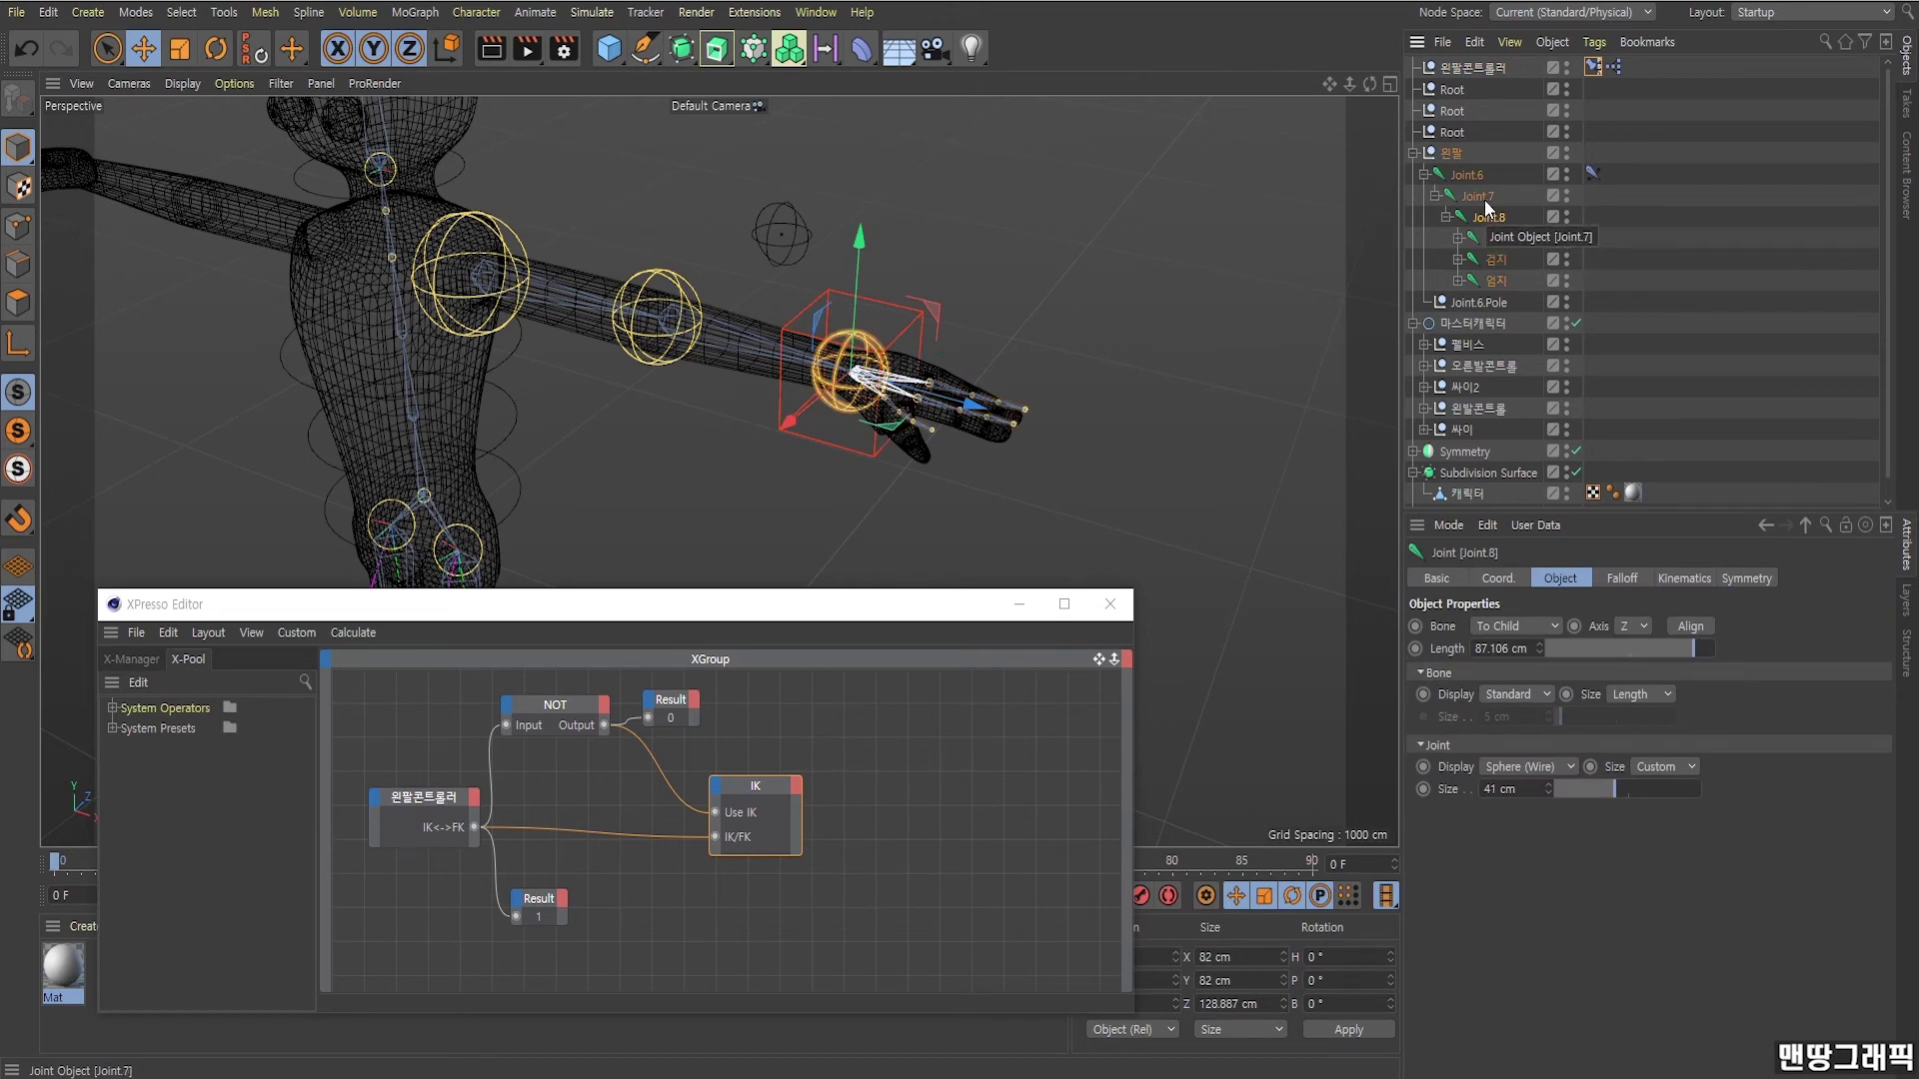
pyautogui.click(1478, 72)
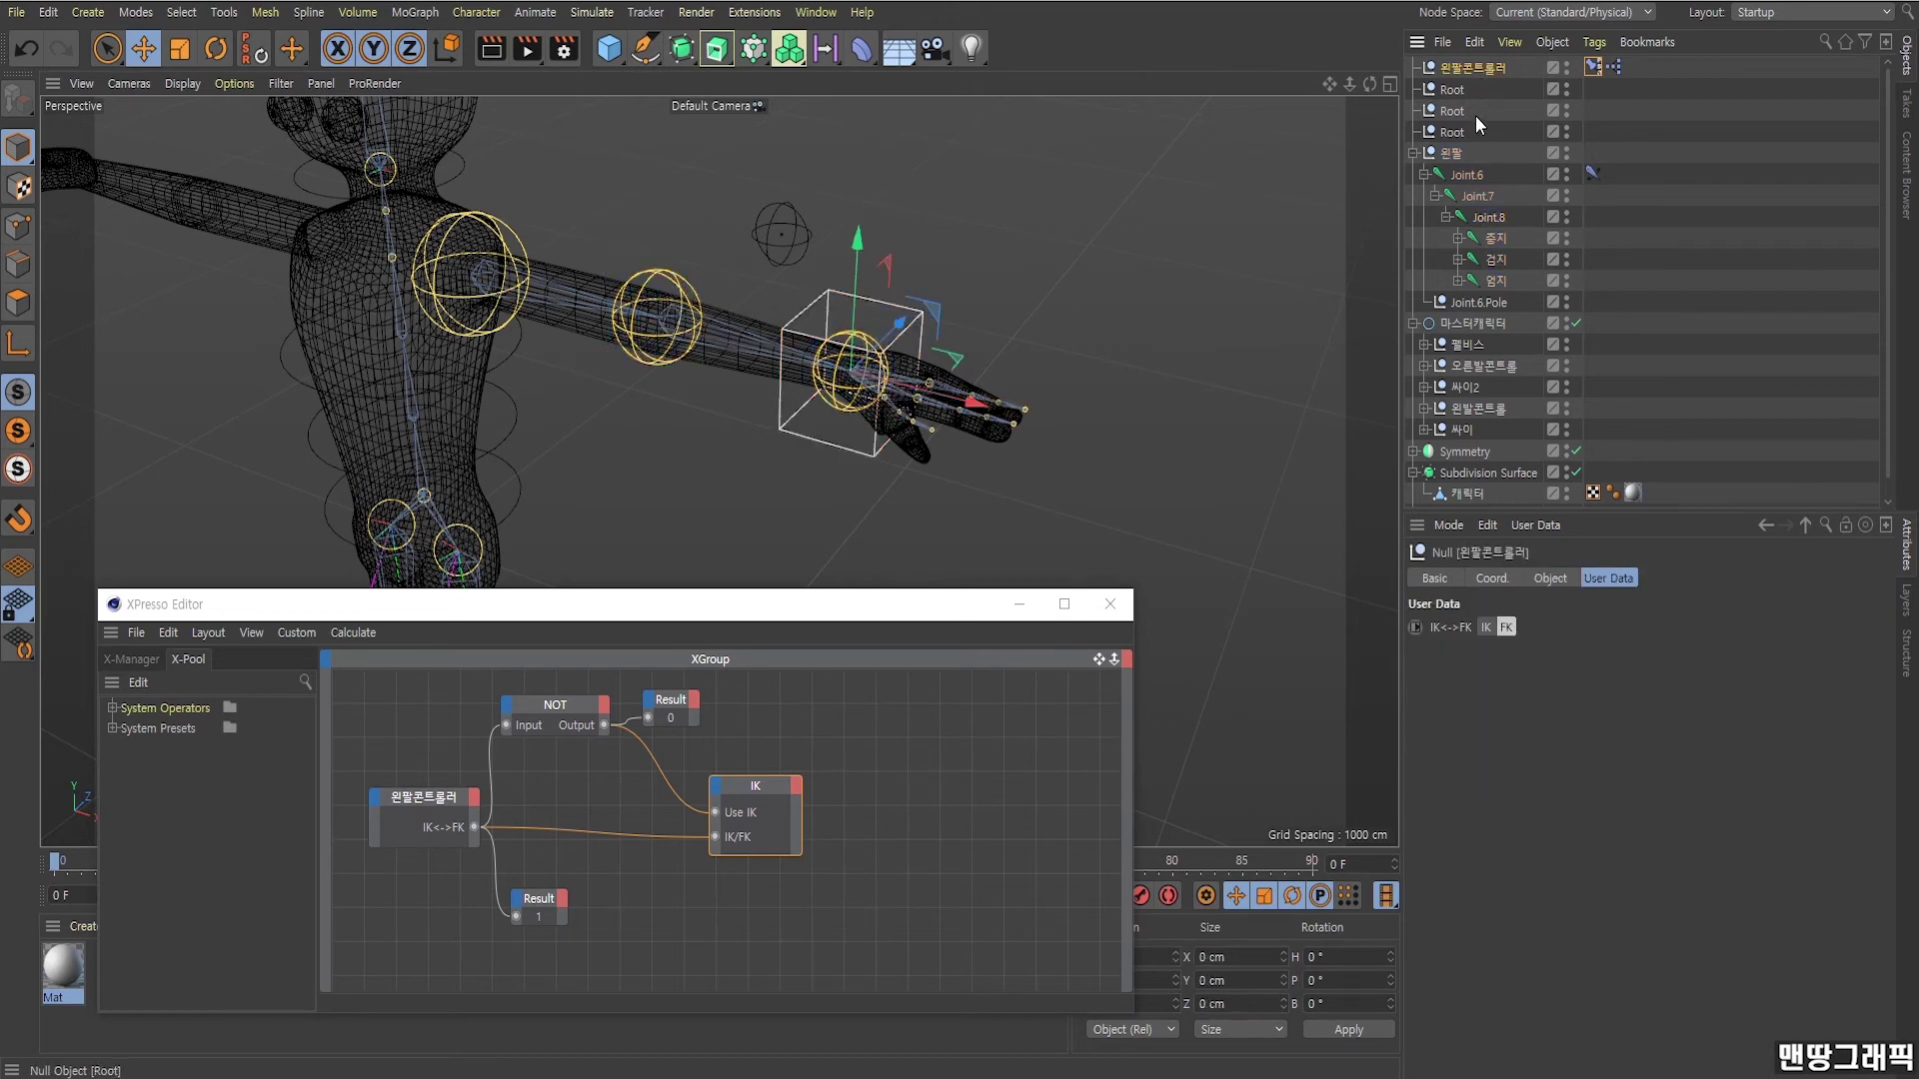
pyautogui.click(1593, 68)
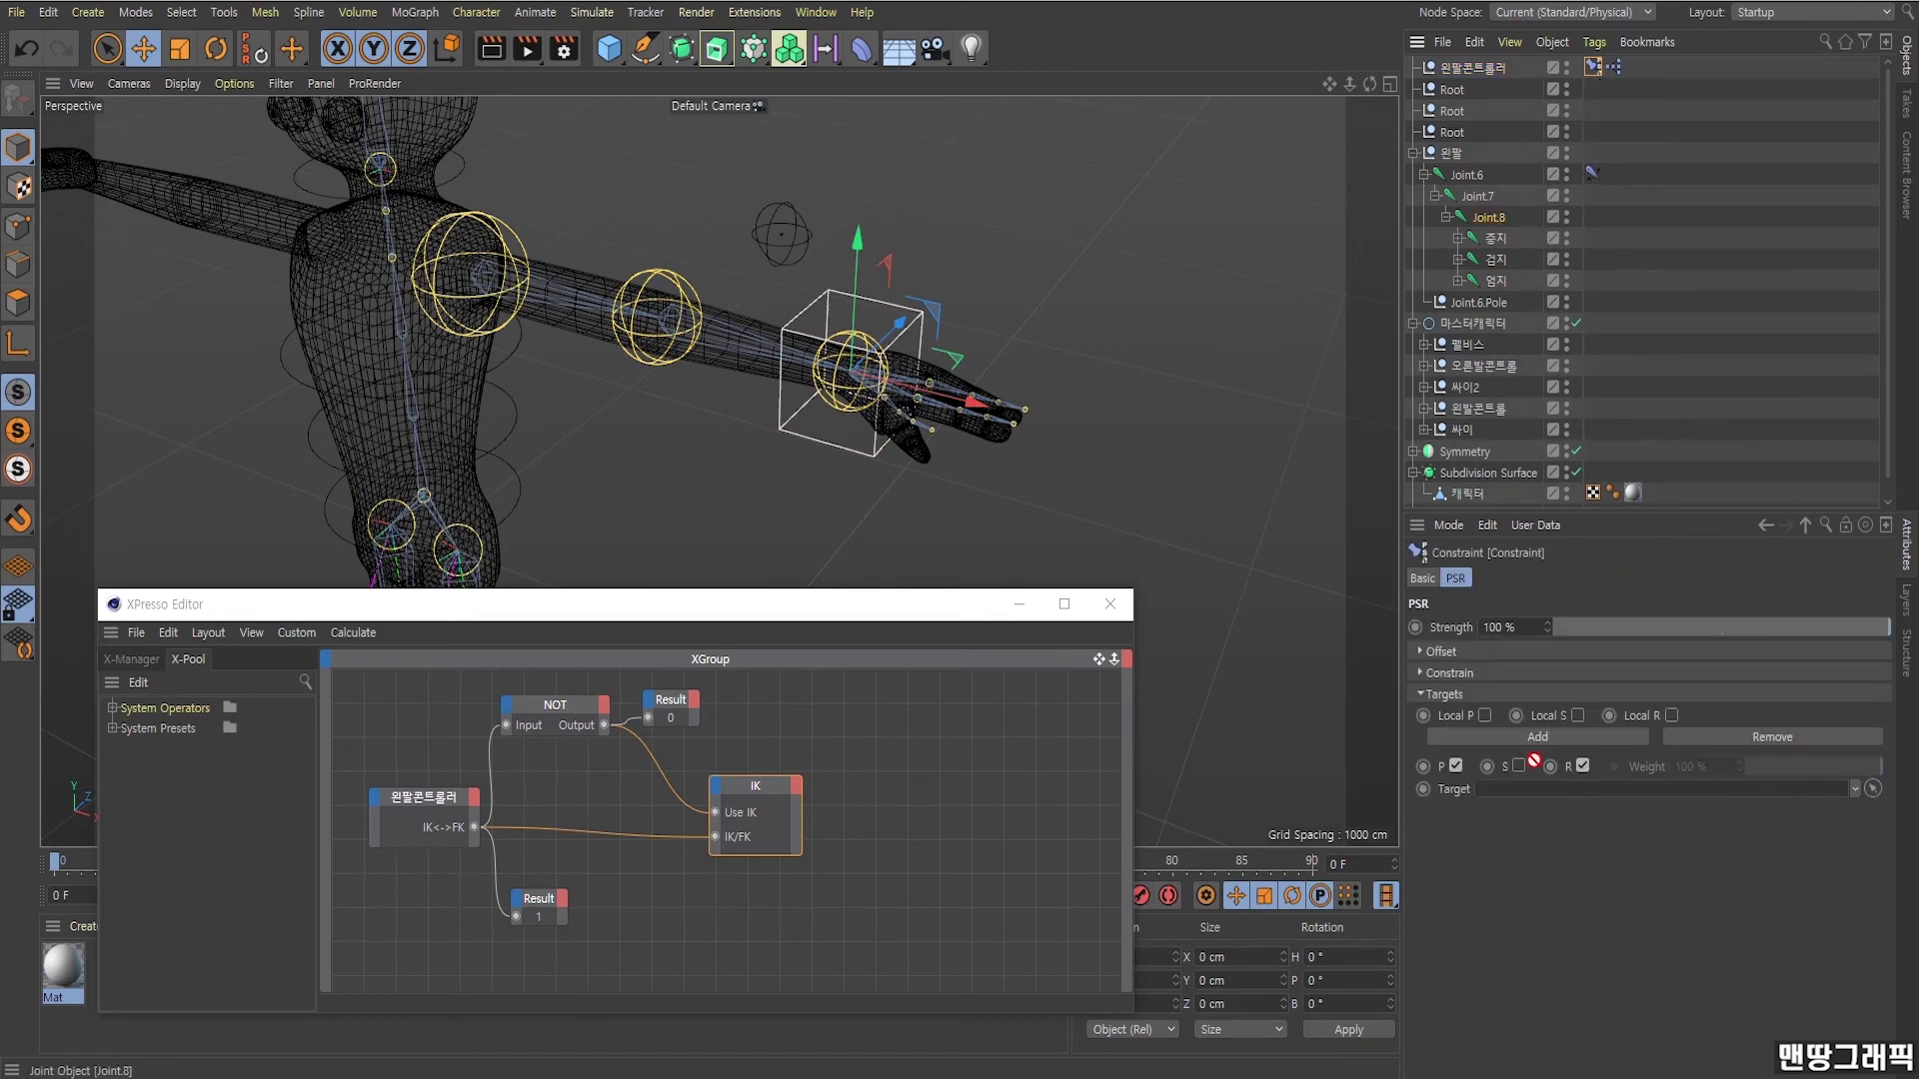
pyautogui.moveTo(1499, 226); pyautogui.dragTo(1521, 794)
pyautogui.keyDown('alt'); pyautogui.moveTo(1376, 688); pyautogui.dragTo(954, 349); pyautogui.keyUp('alt')
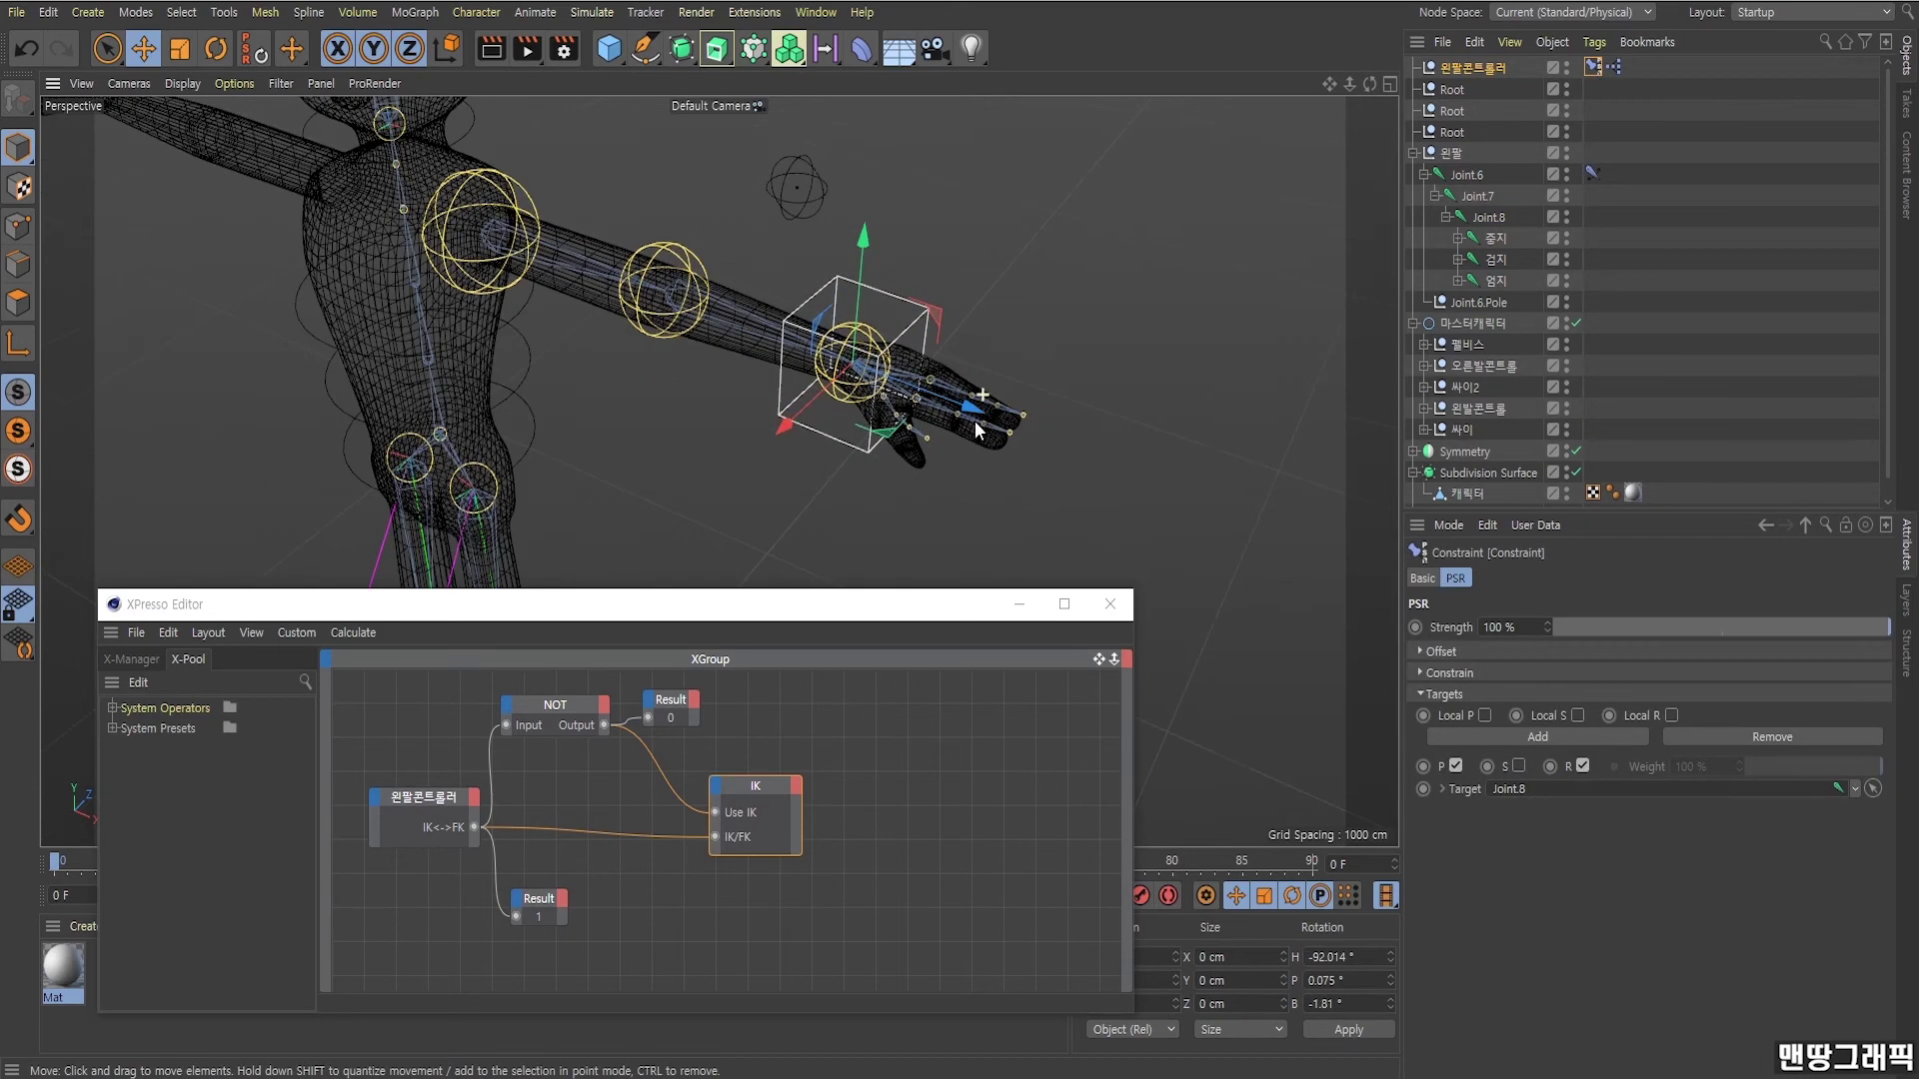
# Select the elbow joint Joint.7 in the viewport.
pyautogui.click(1688, 292)
pyautogui.click(1467, 74)
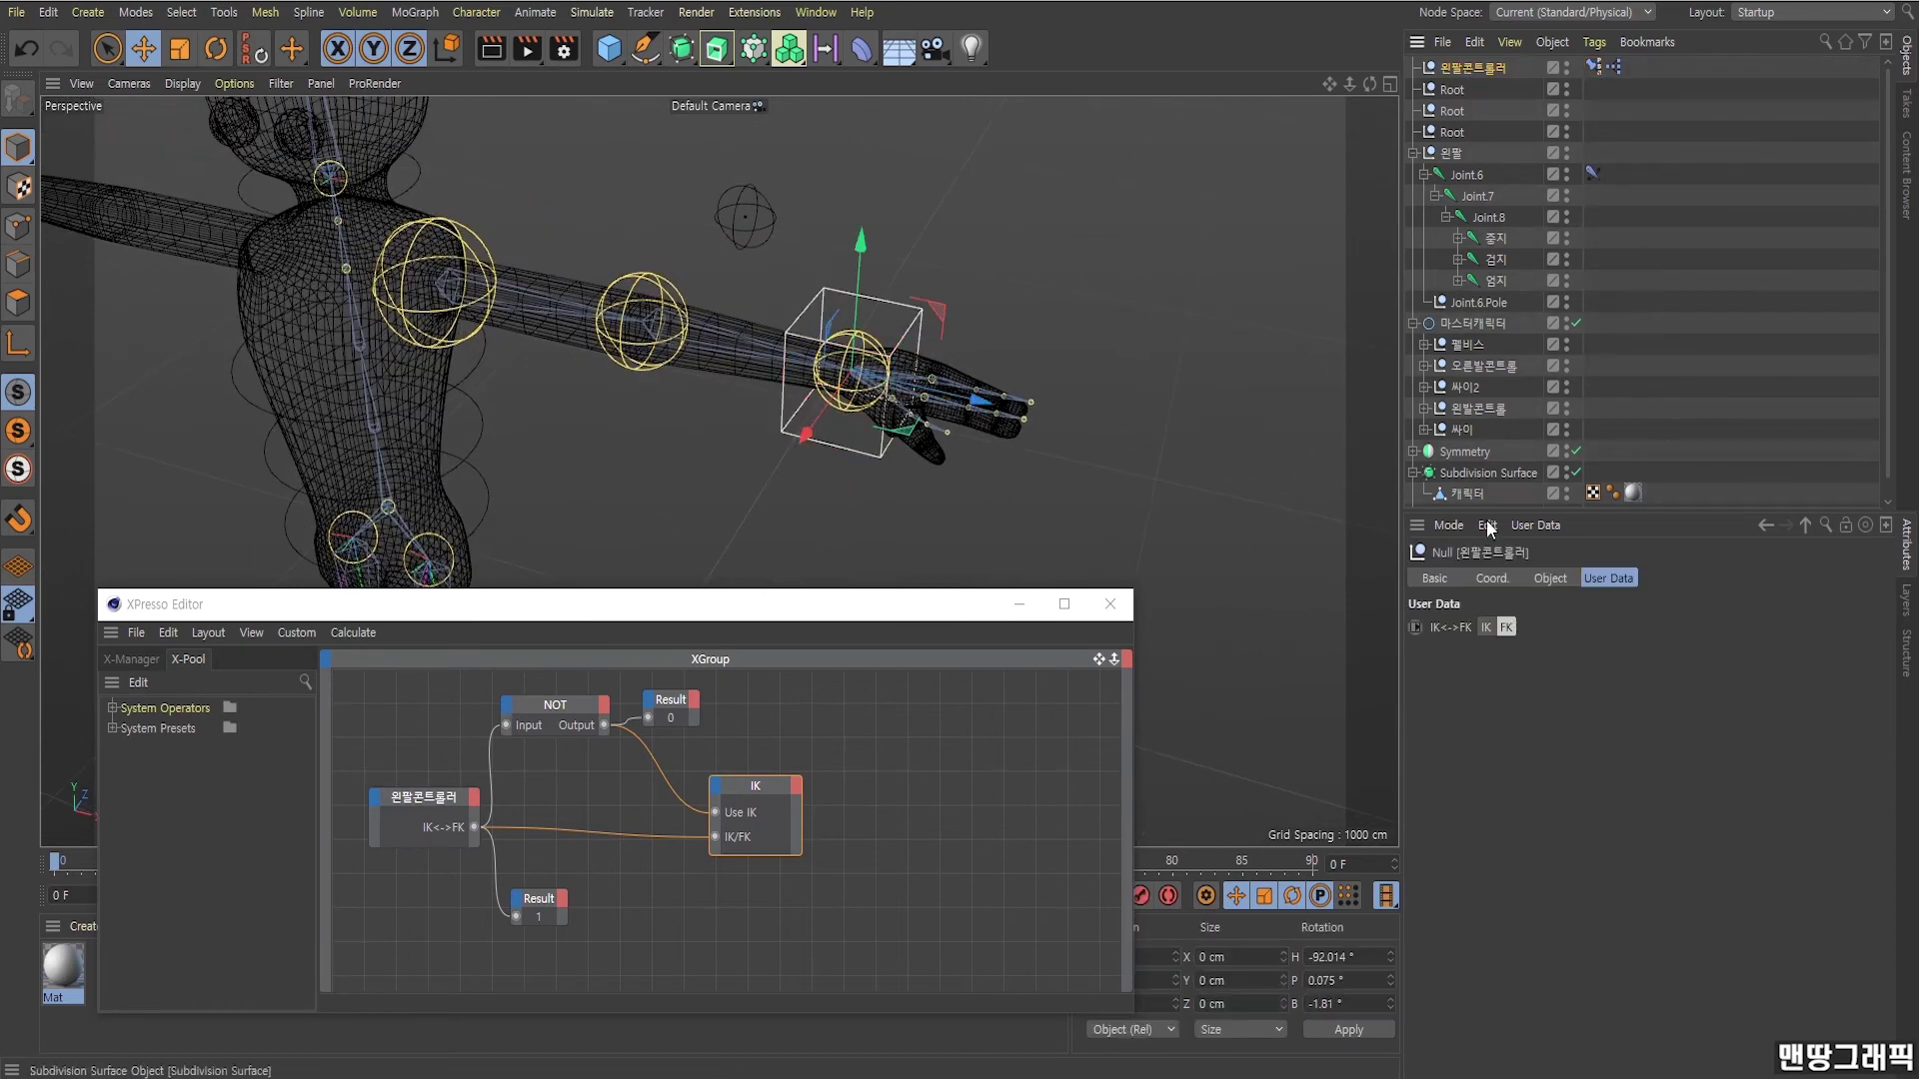
pyautogui.click(683, 297)
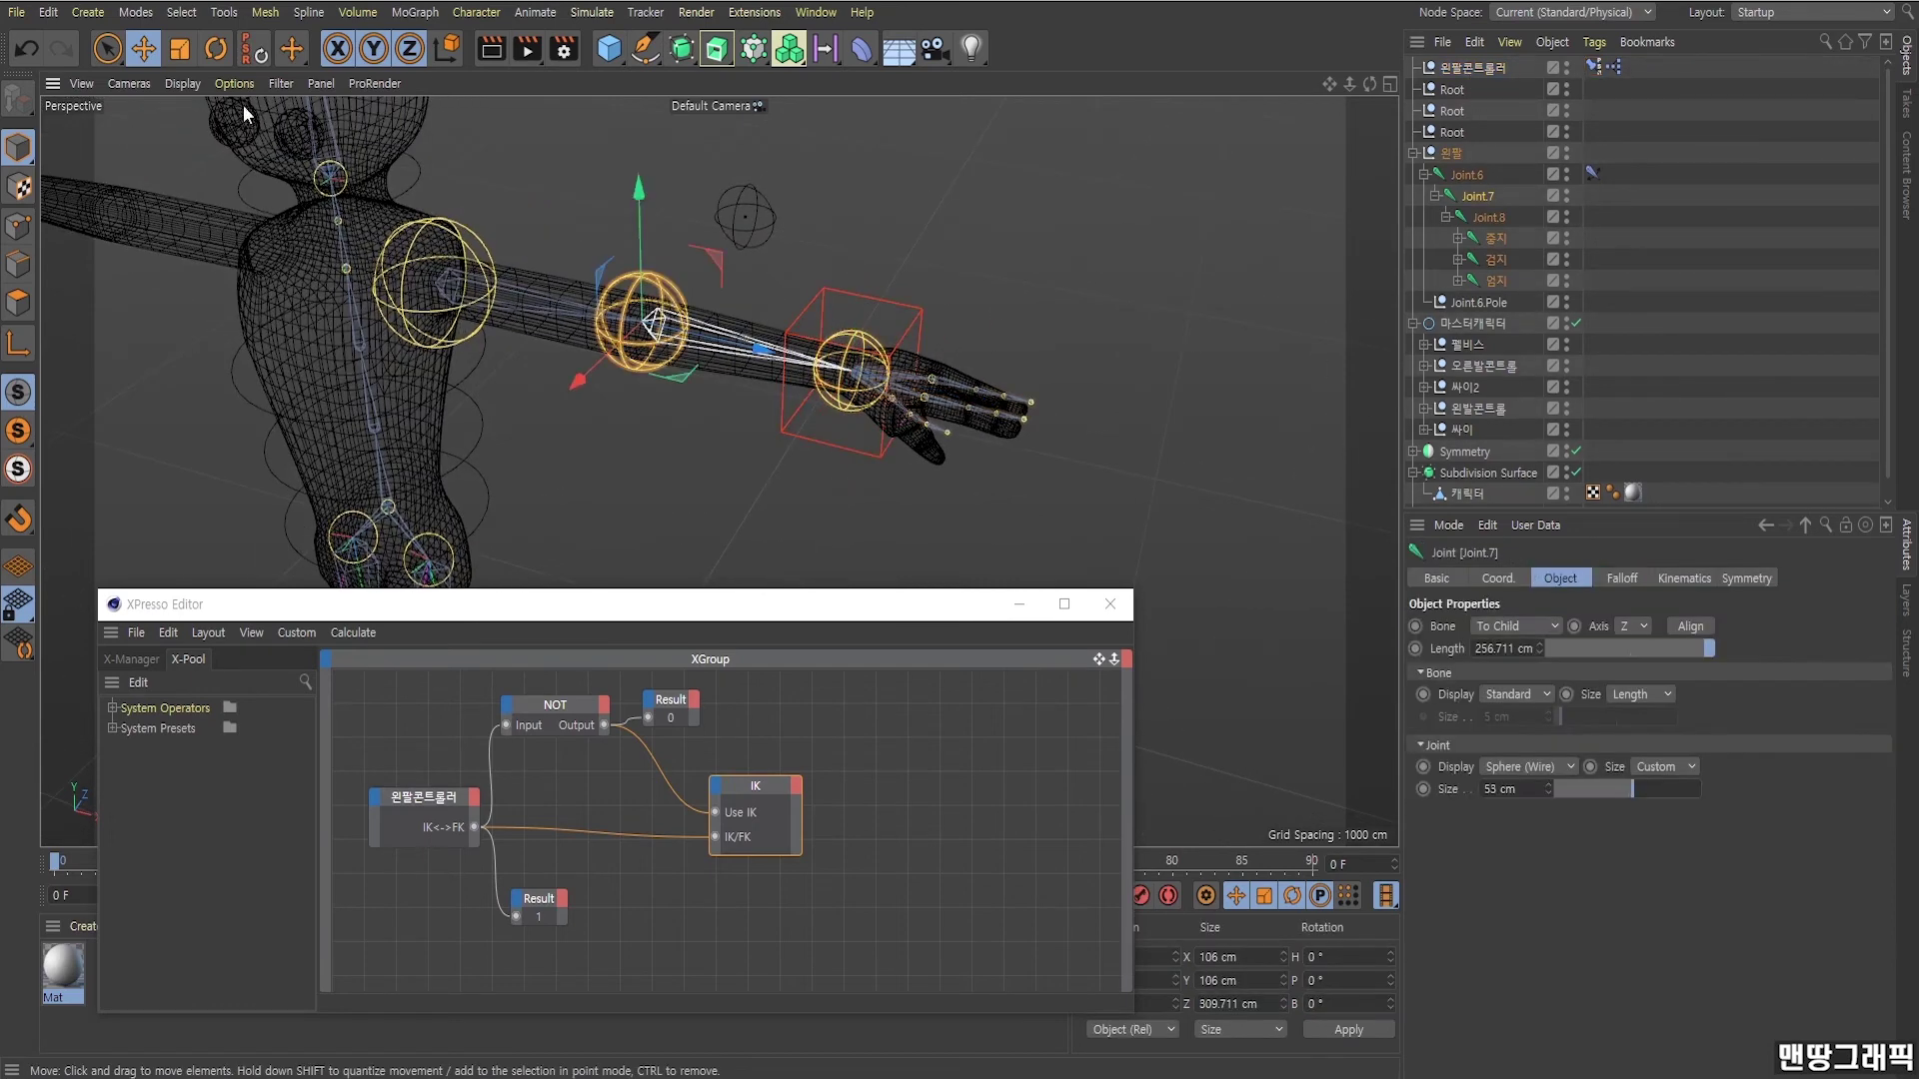
# Rotate the forearm at Joint.7 in FK, then try and undo a Joint.8 rotation.
pyautogui.press('r')
pyautogui.moveTo(672, 358)
pyautogui.mouseDown()
pyautogui.moveTo(591, 380)
pyautogui.moveTo(747, 374)
pyautogui.mouseUp()
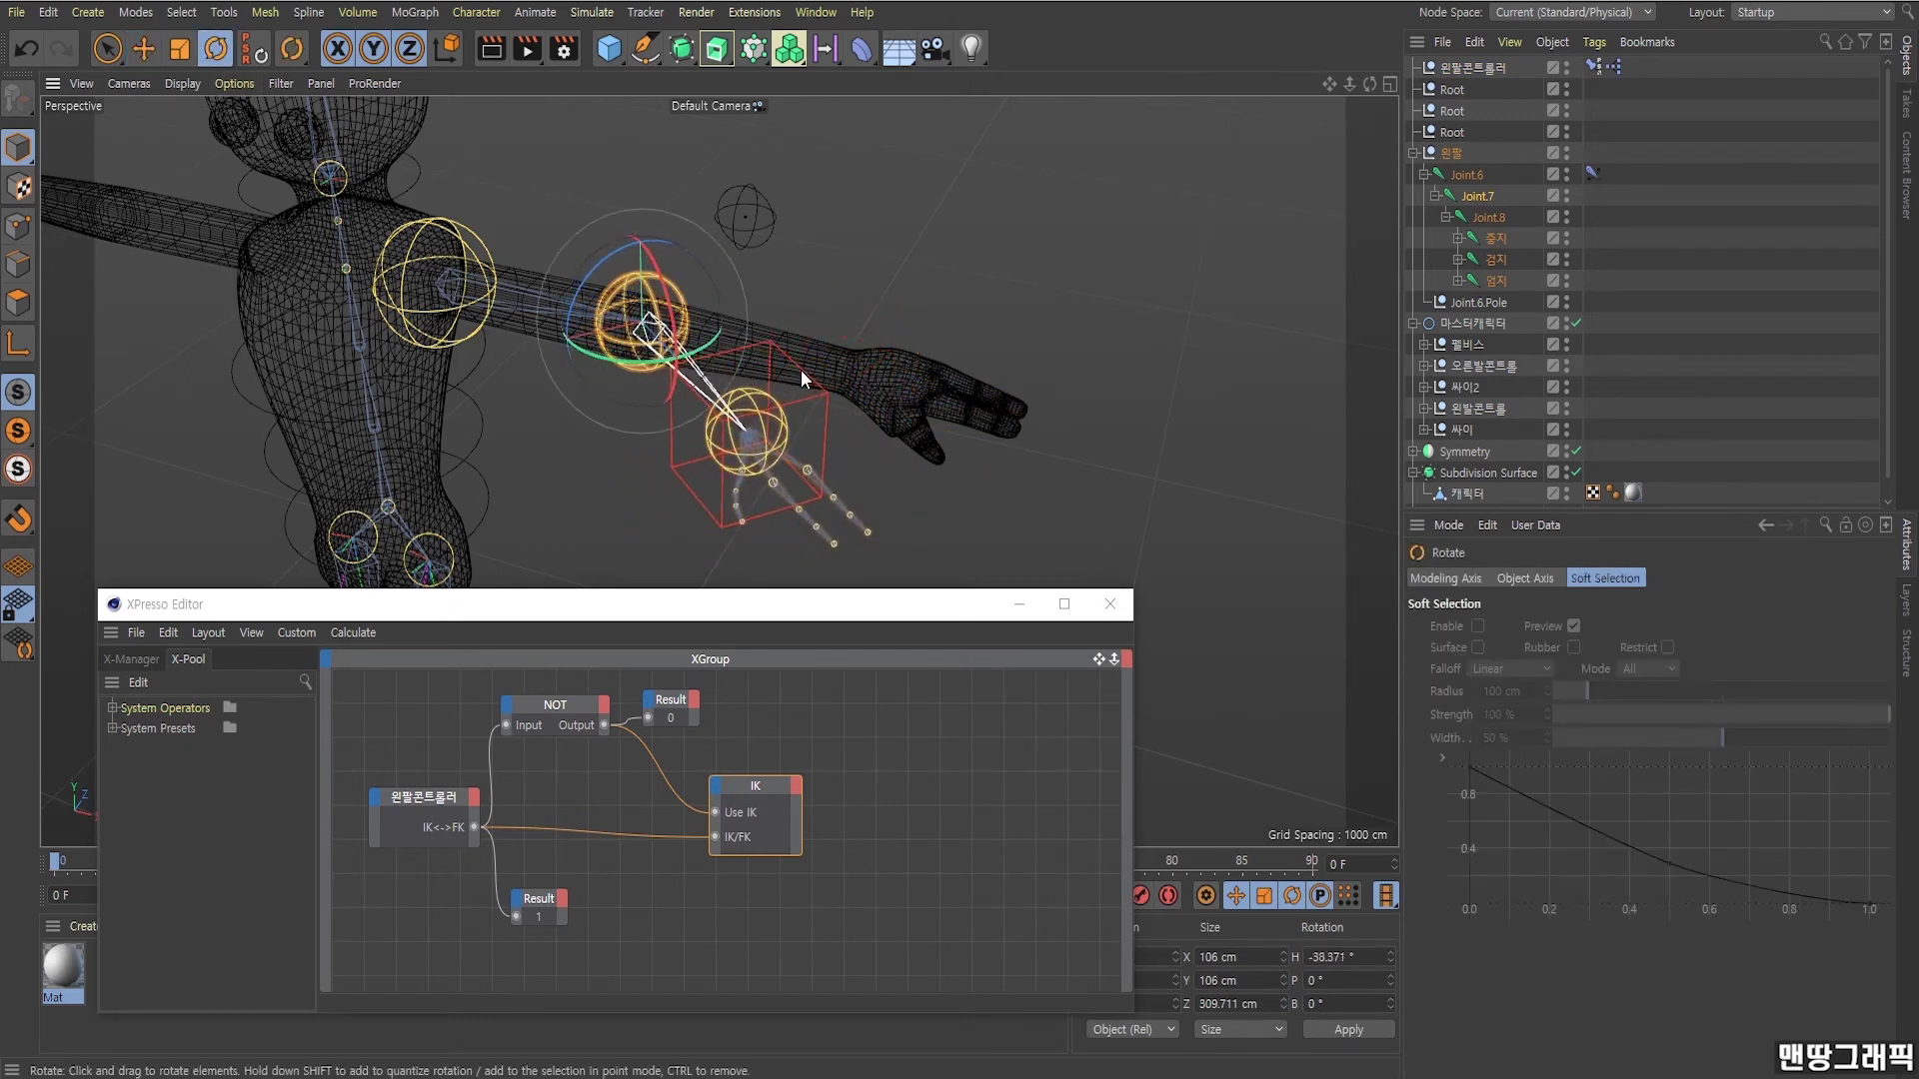
pyautogui.click(767, 383)
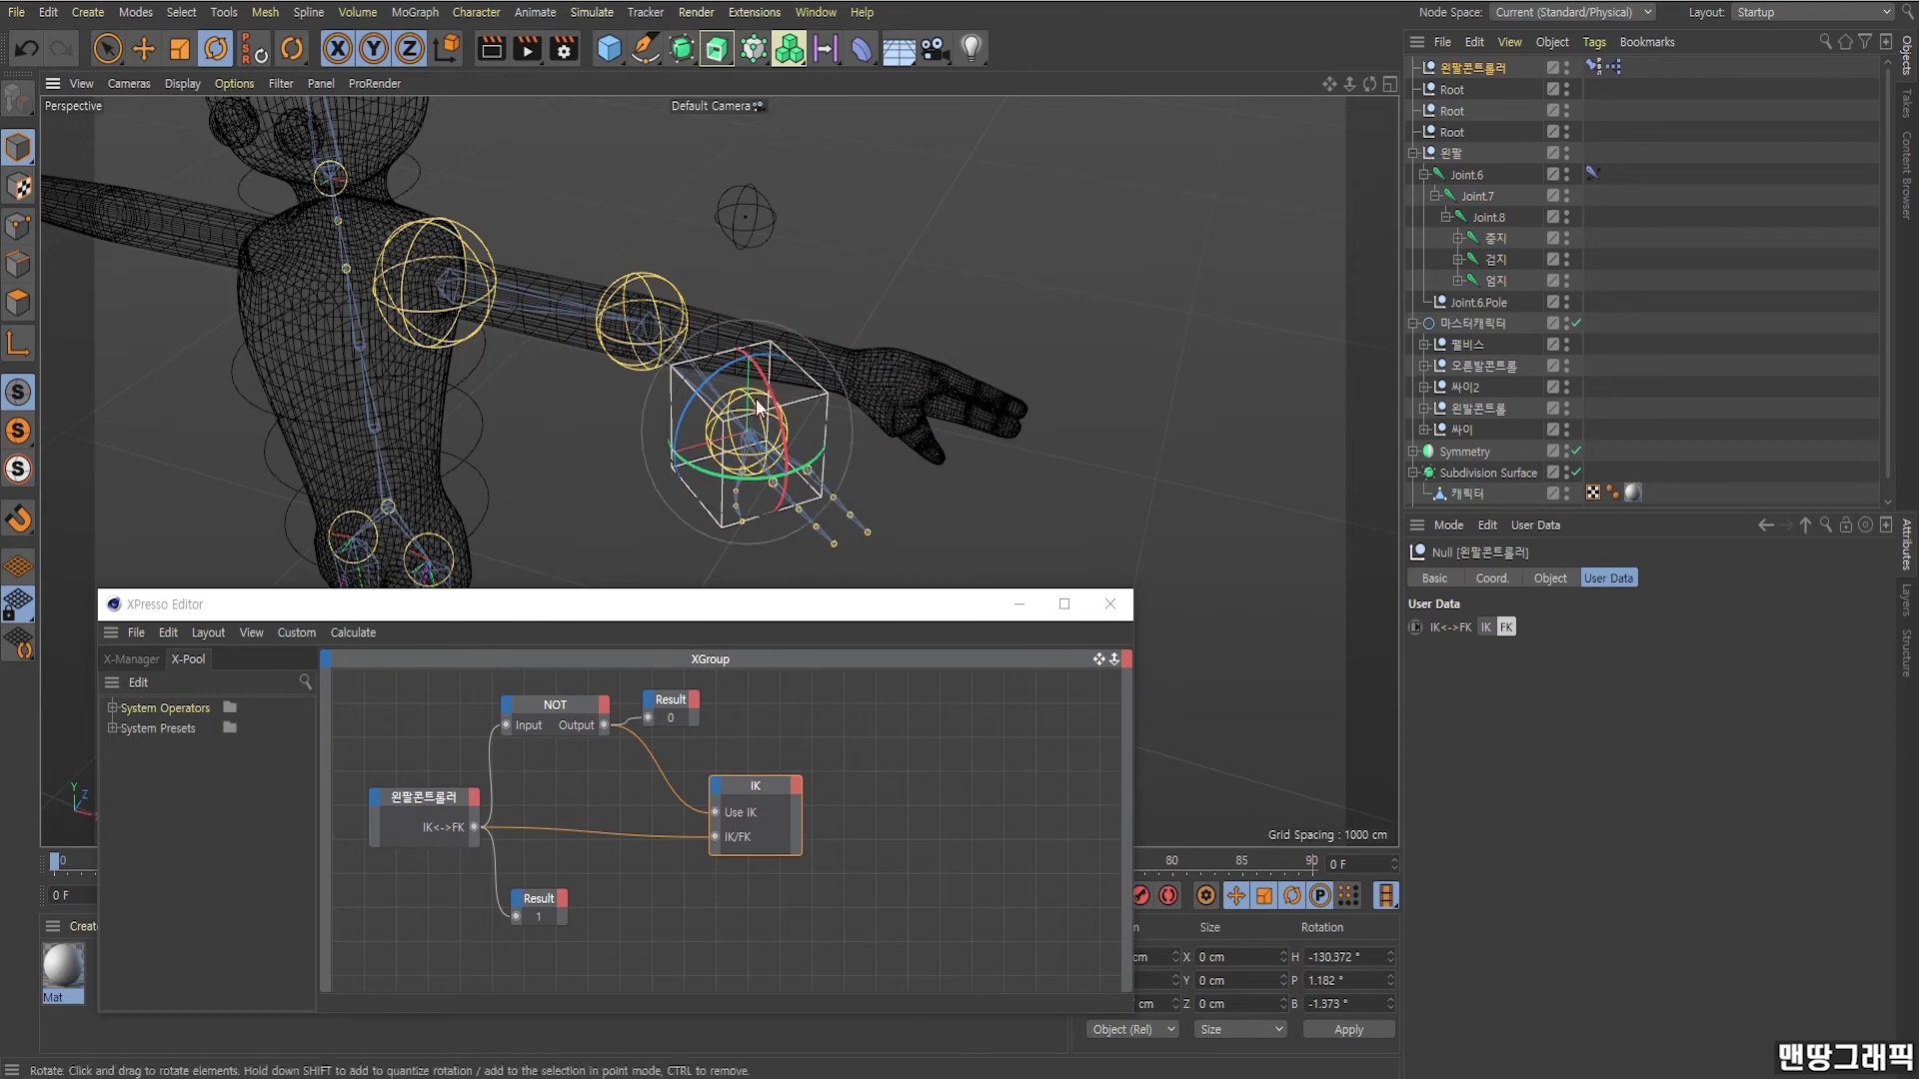
pyautogui.click(767, 382)
pyautogui.moveTo(767, 383); pyautogui.dragTo(772, 388)
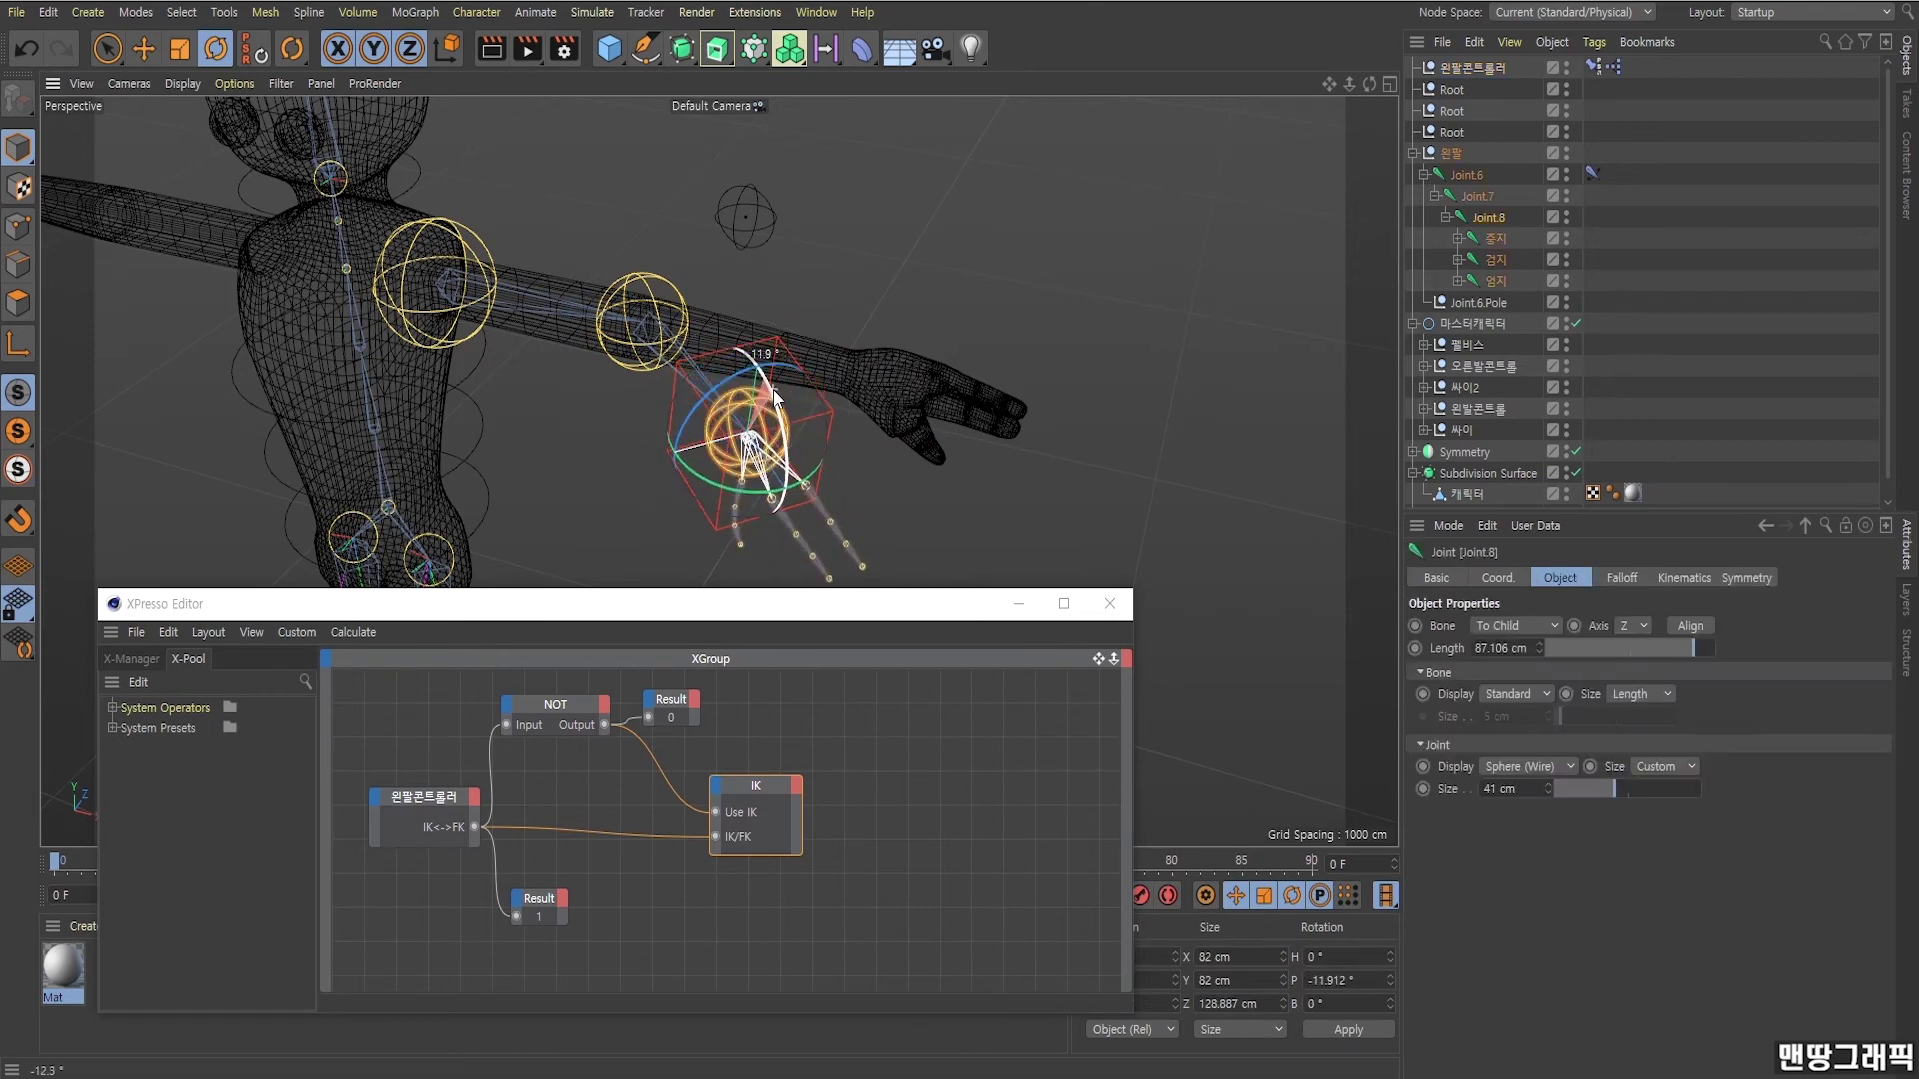
pyautogui.hotkey('ctrl', 'z')
pyautogui.hotkey('ctrl', 'z')
pyautogui.hotkey('ctrl', 'z')
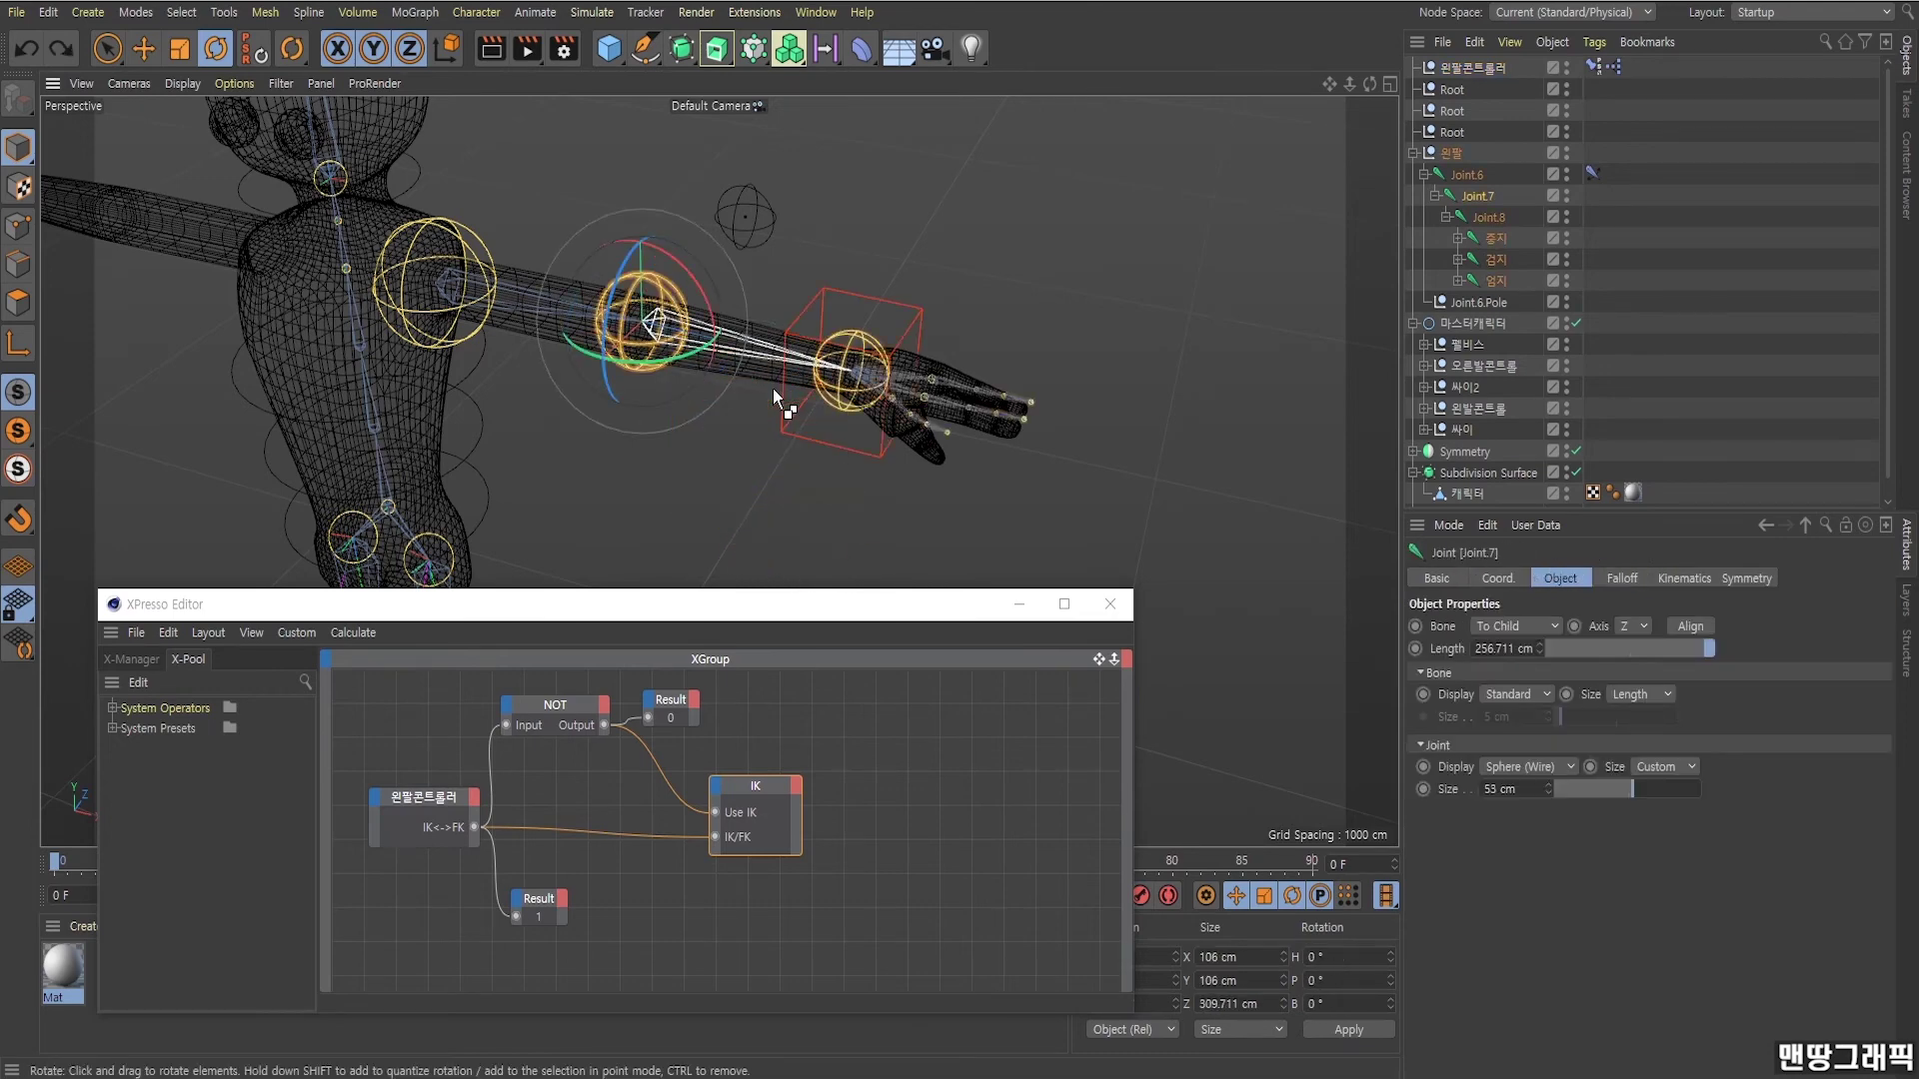
pyautogui.hotkey('ctrl', 'z')
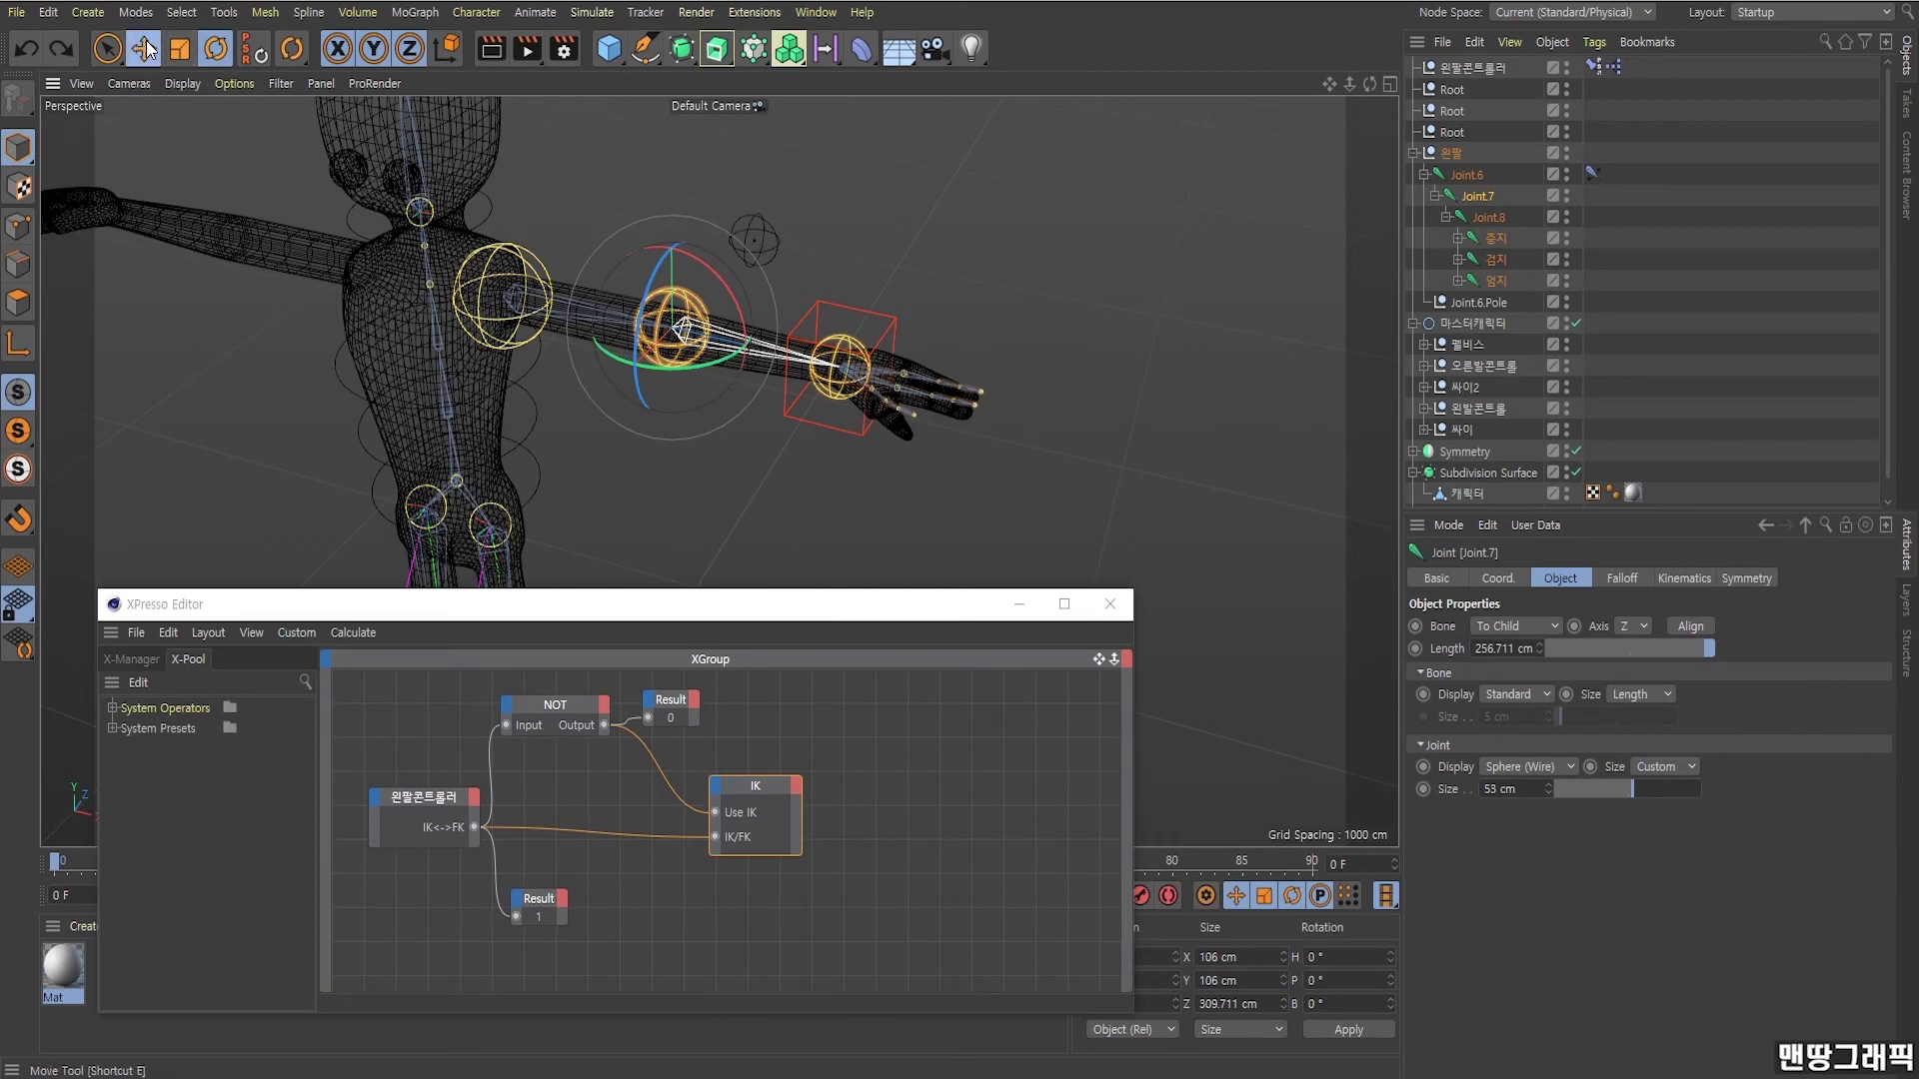
# Set the arm controller's IK<->FK switch to IK.
pyautogui.click(143, 48)
pyautogui.click(1474, 67)
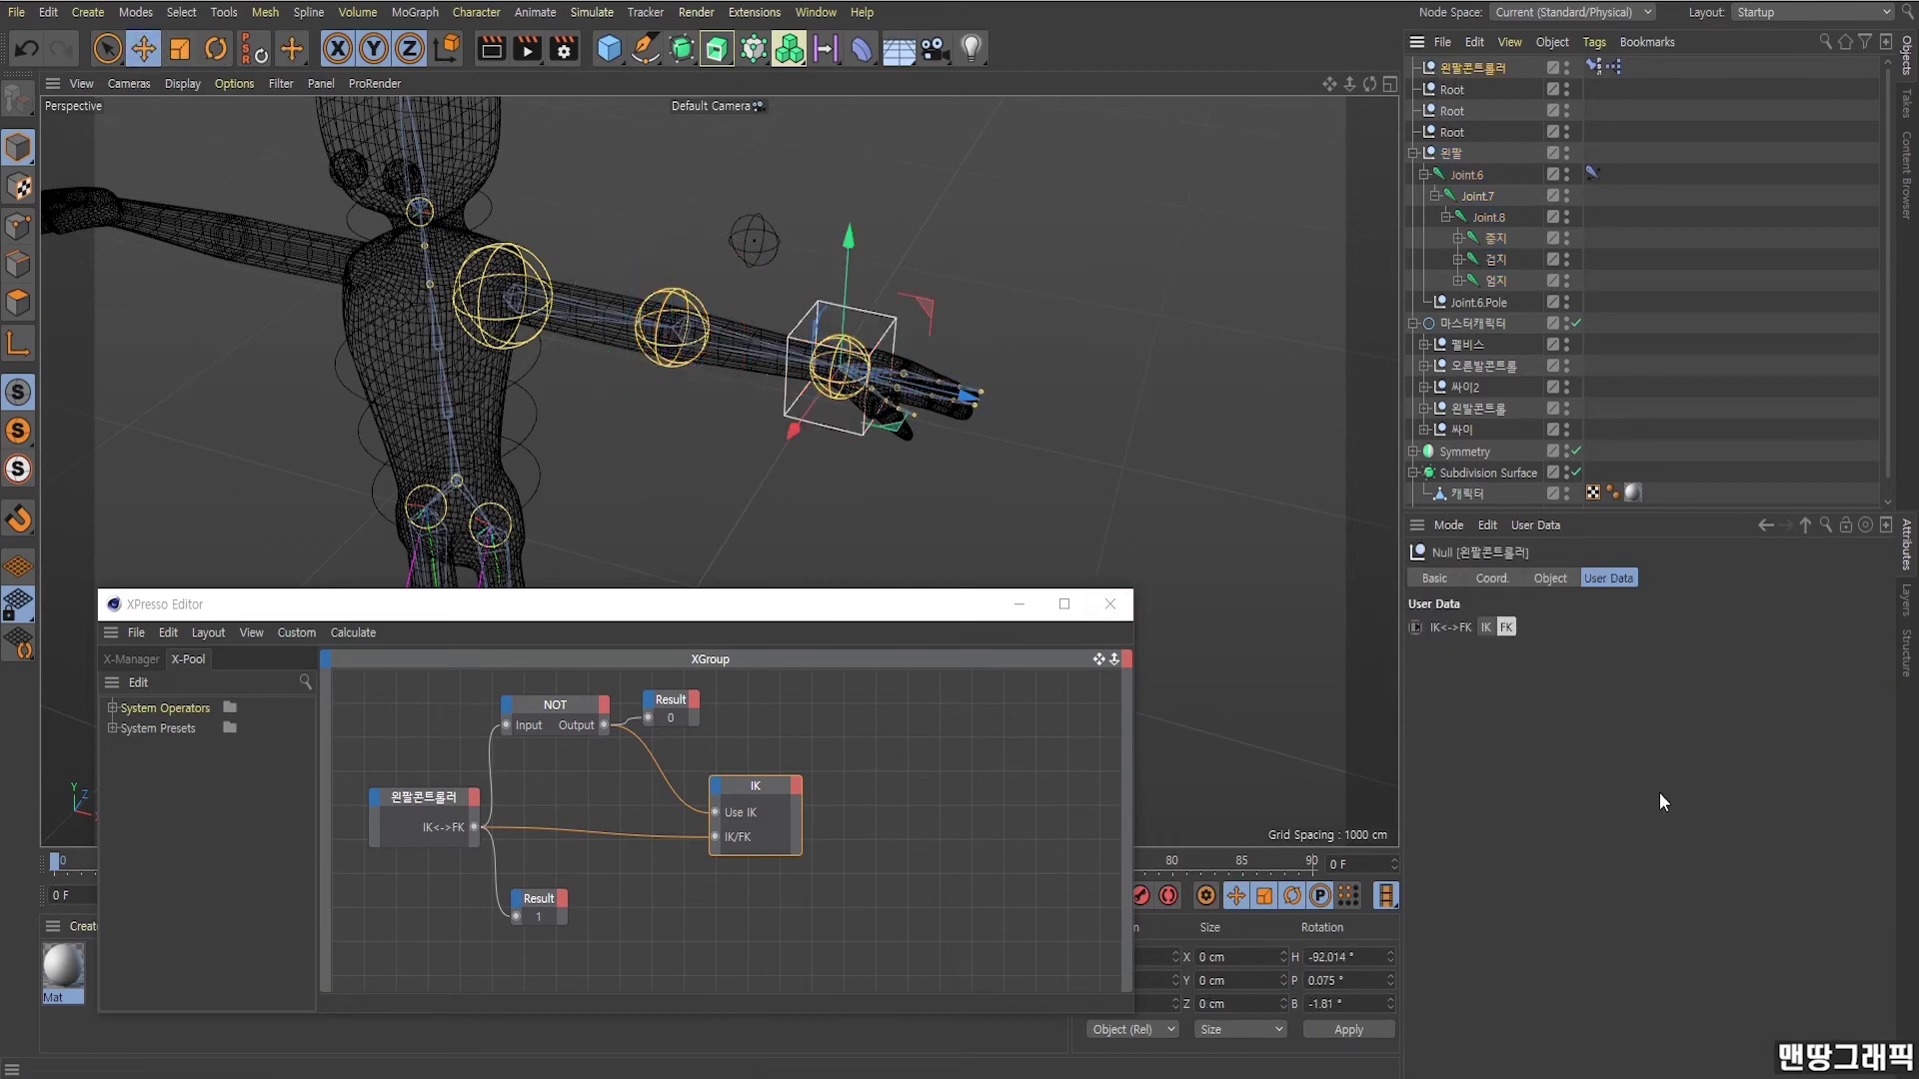
pyautogui.click(1486, 627)
# Uncheck the P target so the controller's constraint copies only Joint.8 rotation.
pyautogui.click(944, 280)
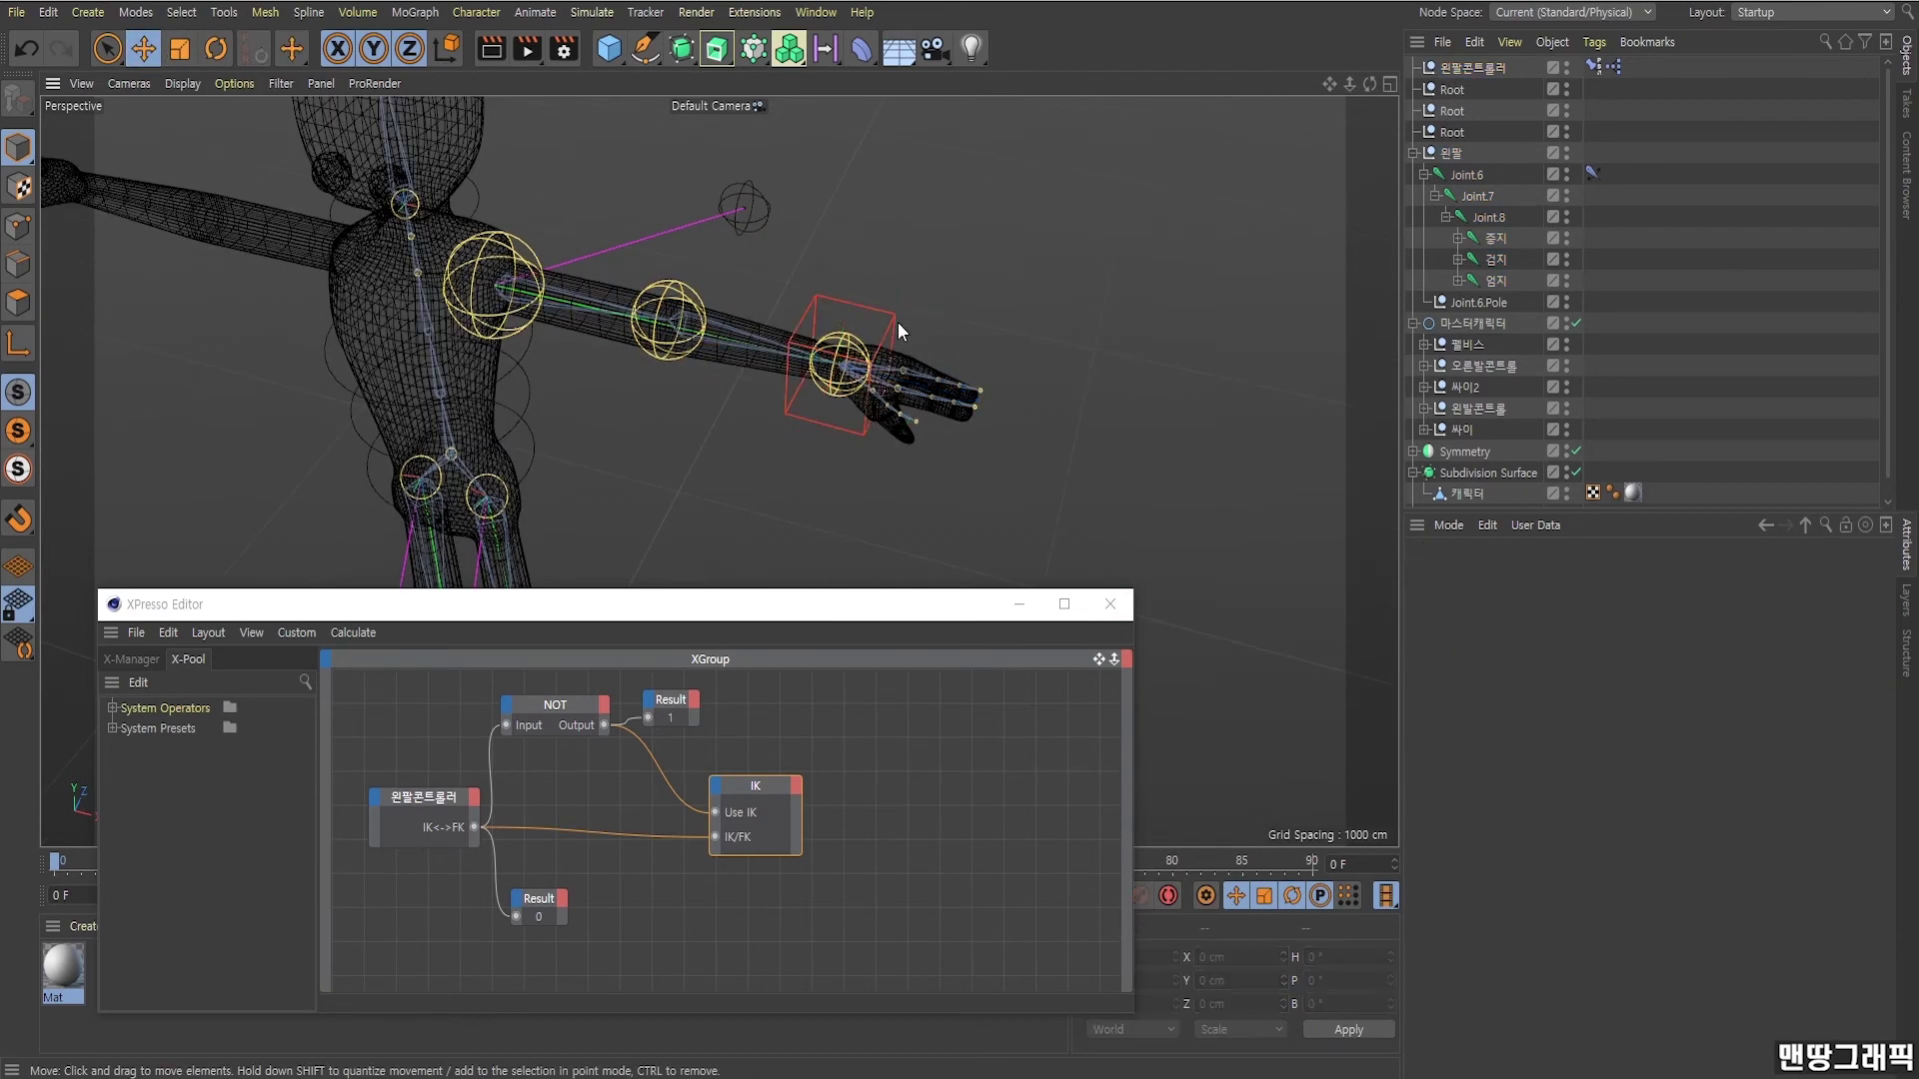
pyautogui.click(897, 322)
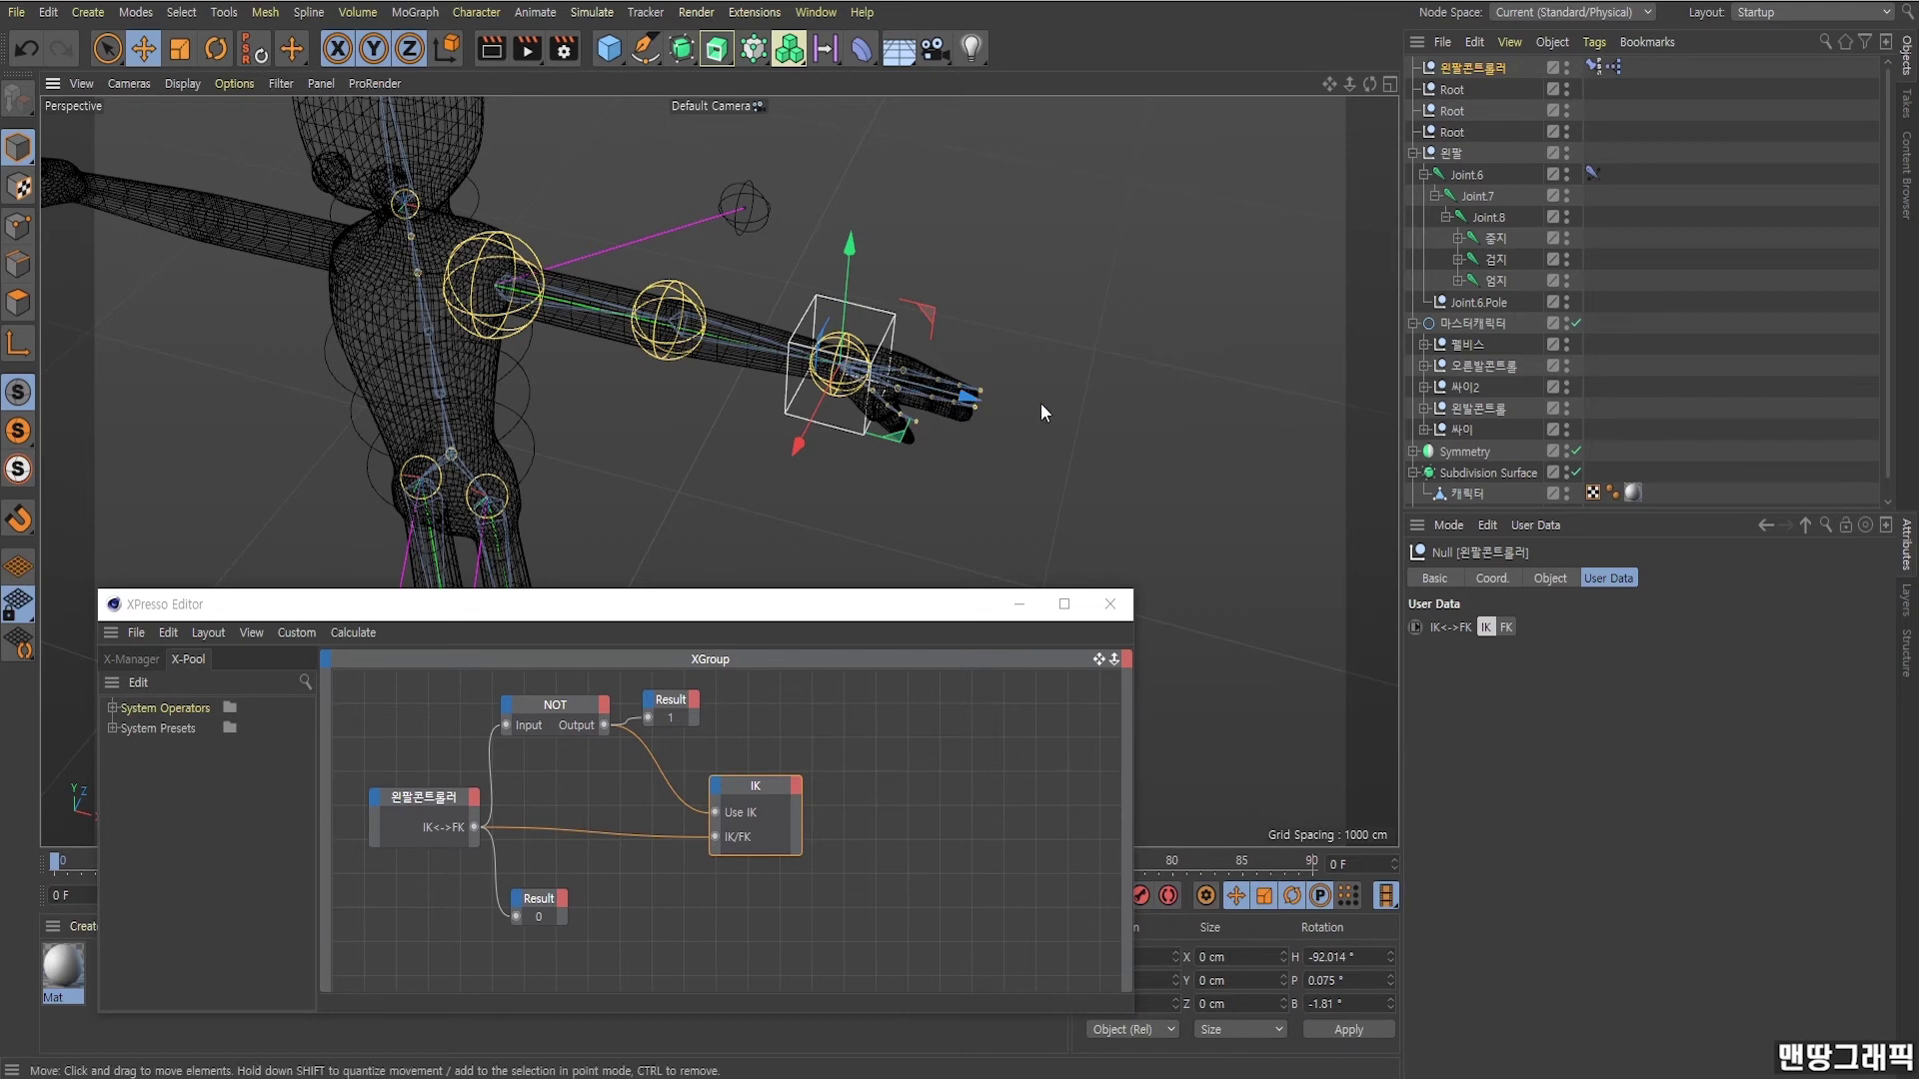
pyautogui.click(1595, 67)
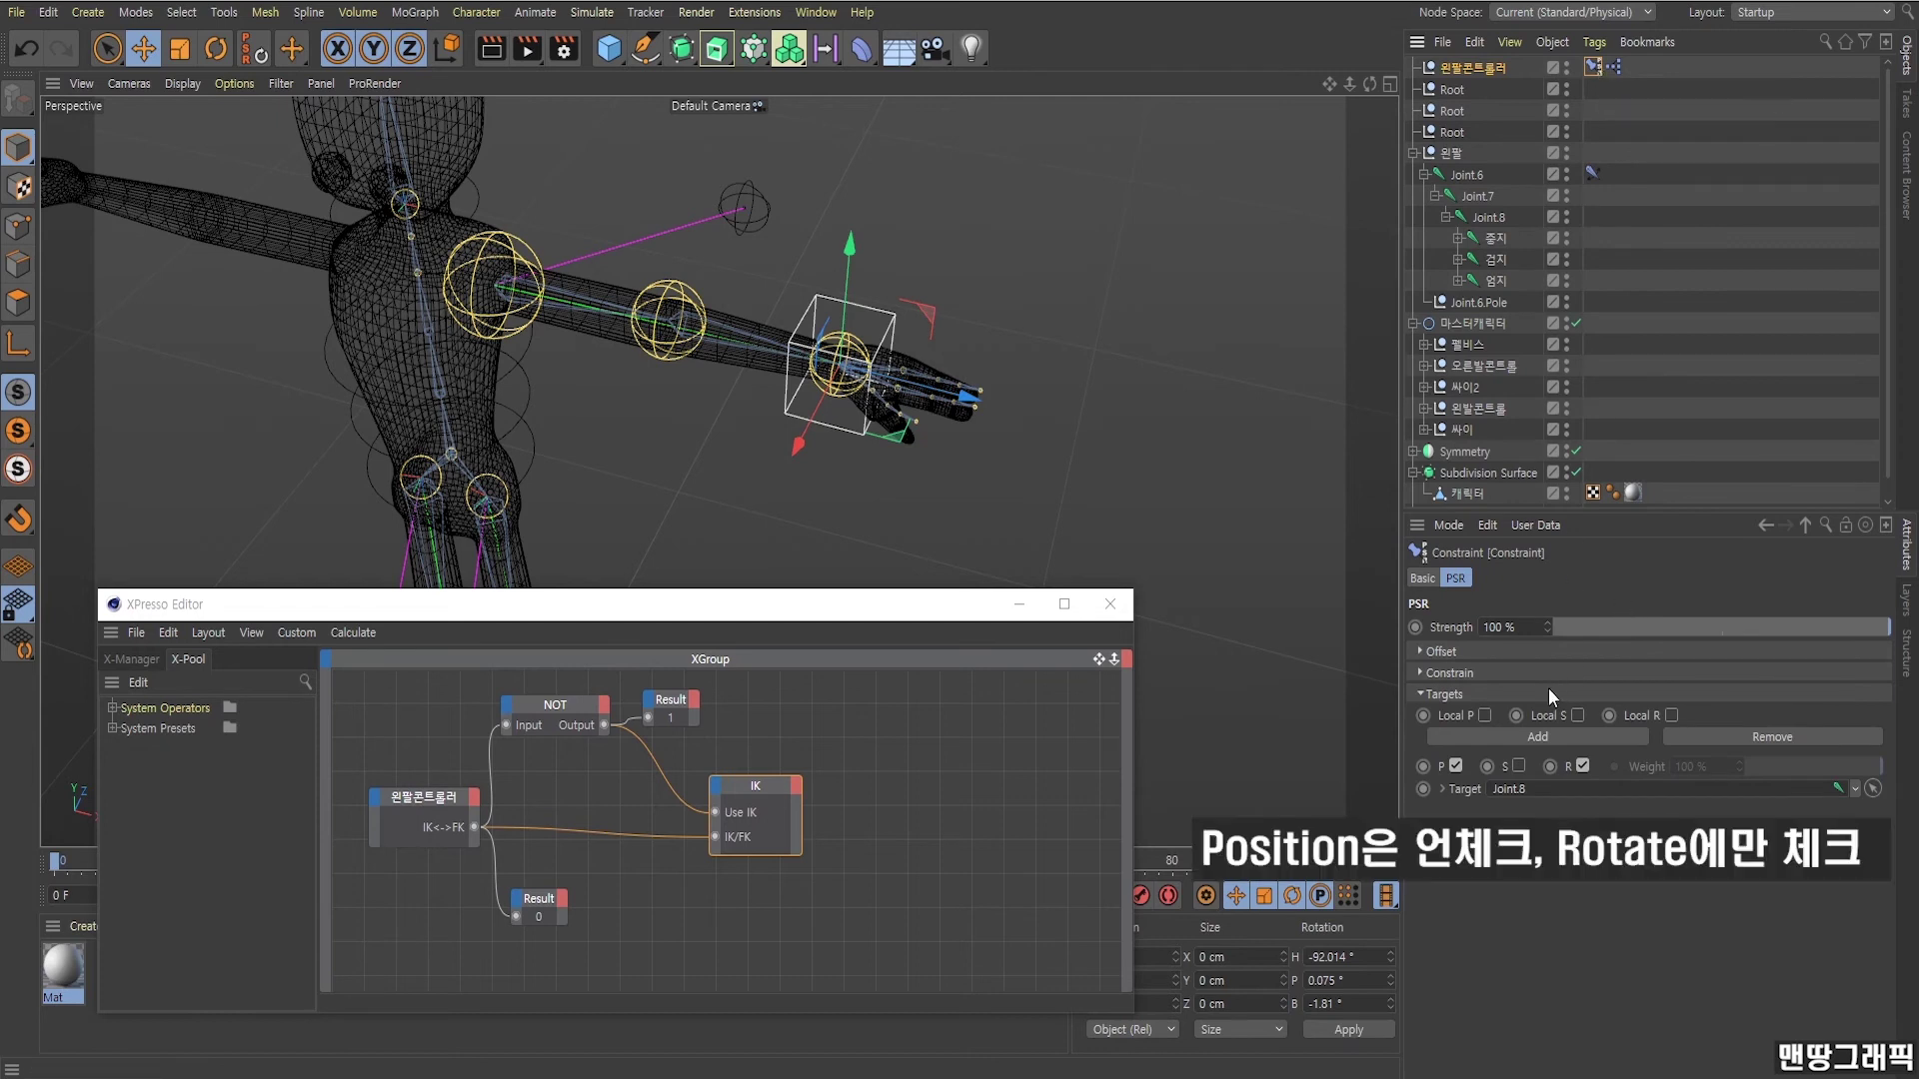
pyautogui.click(1455, 766)
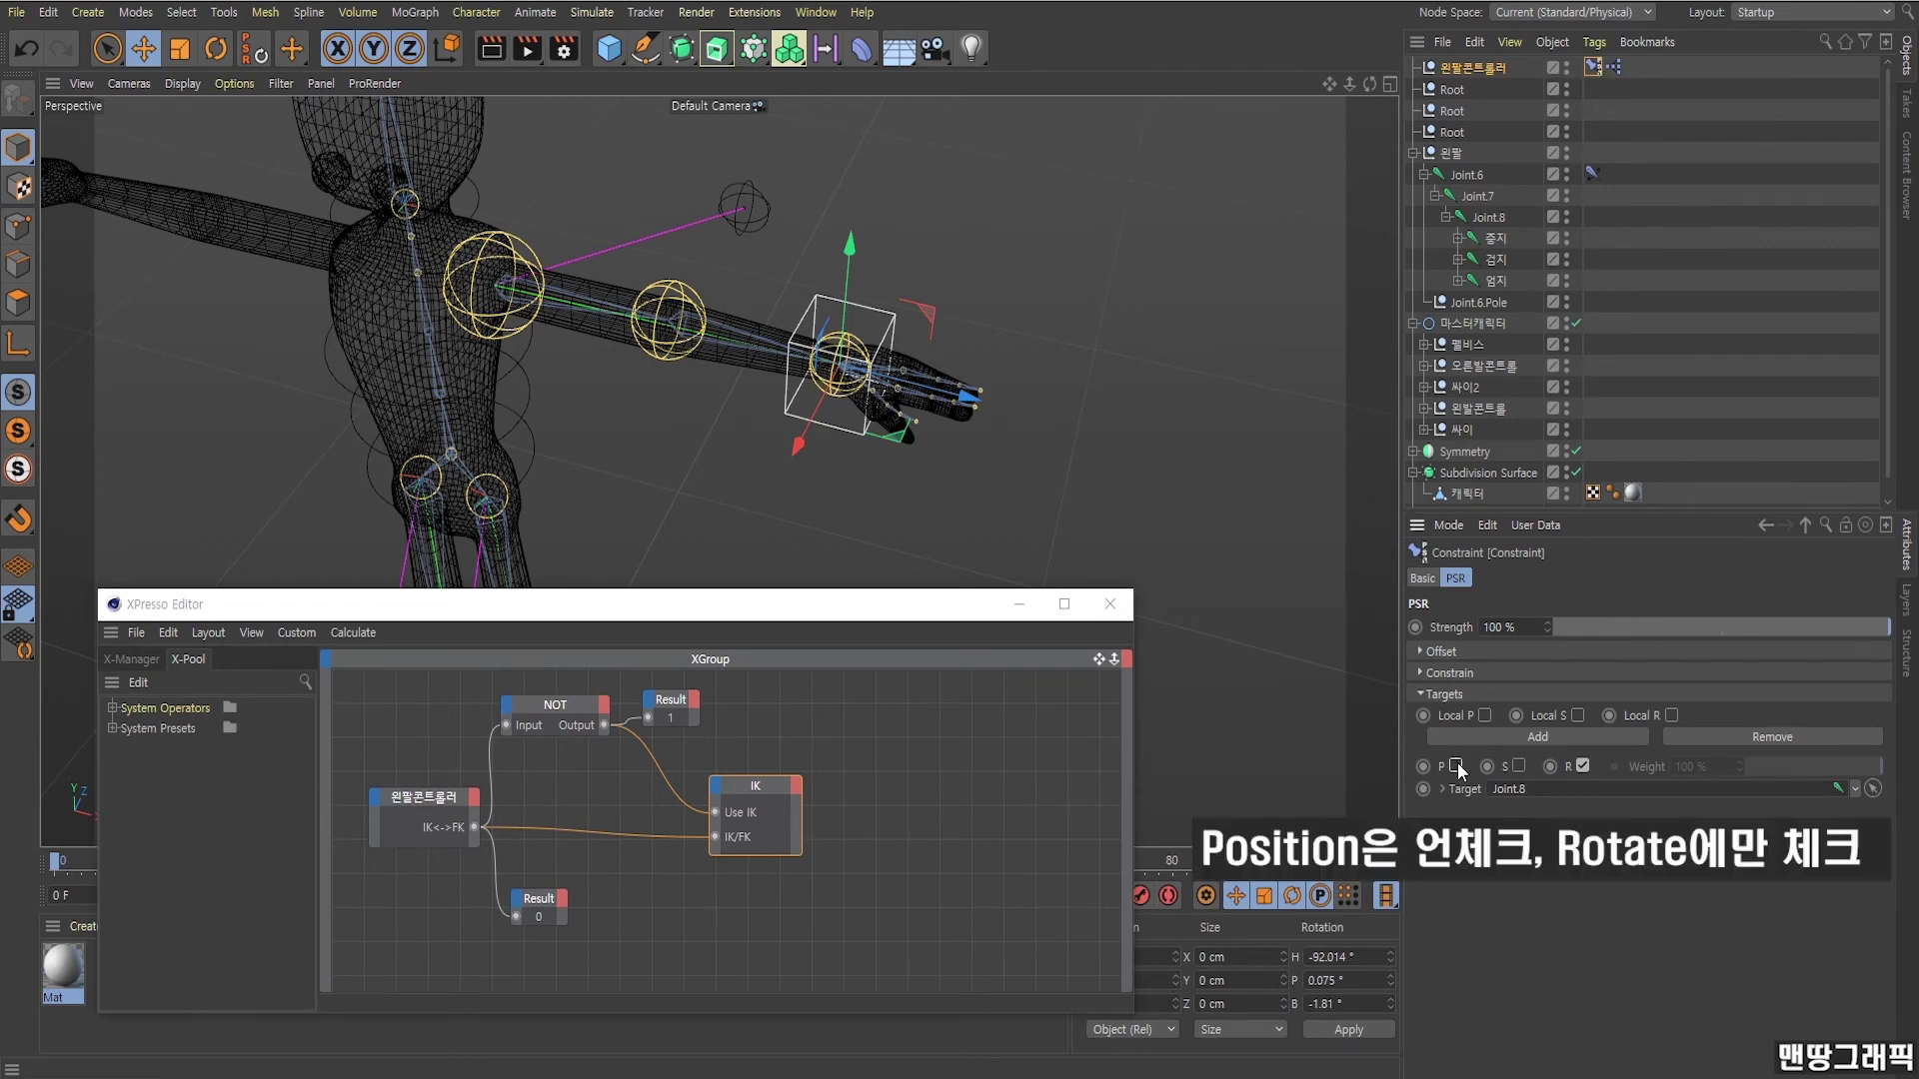
pyautogui.click(1191, 250)
# Move the hand controller to test the IK pose, then switch the rig to FK.
pyautogui.click(1504, 68)
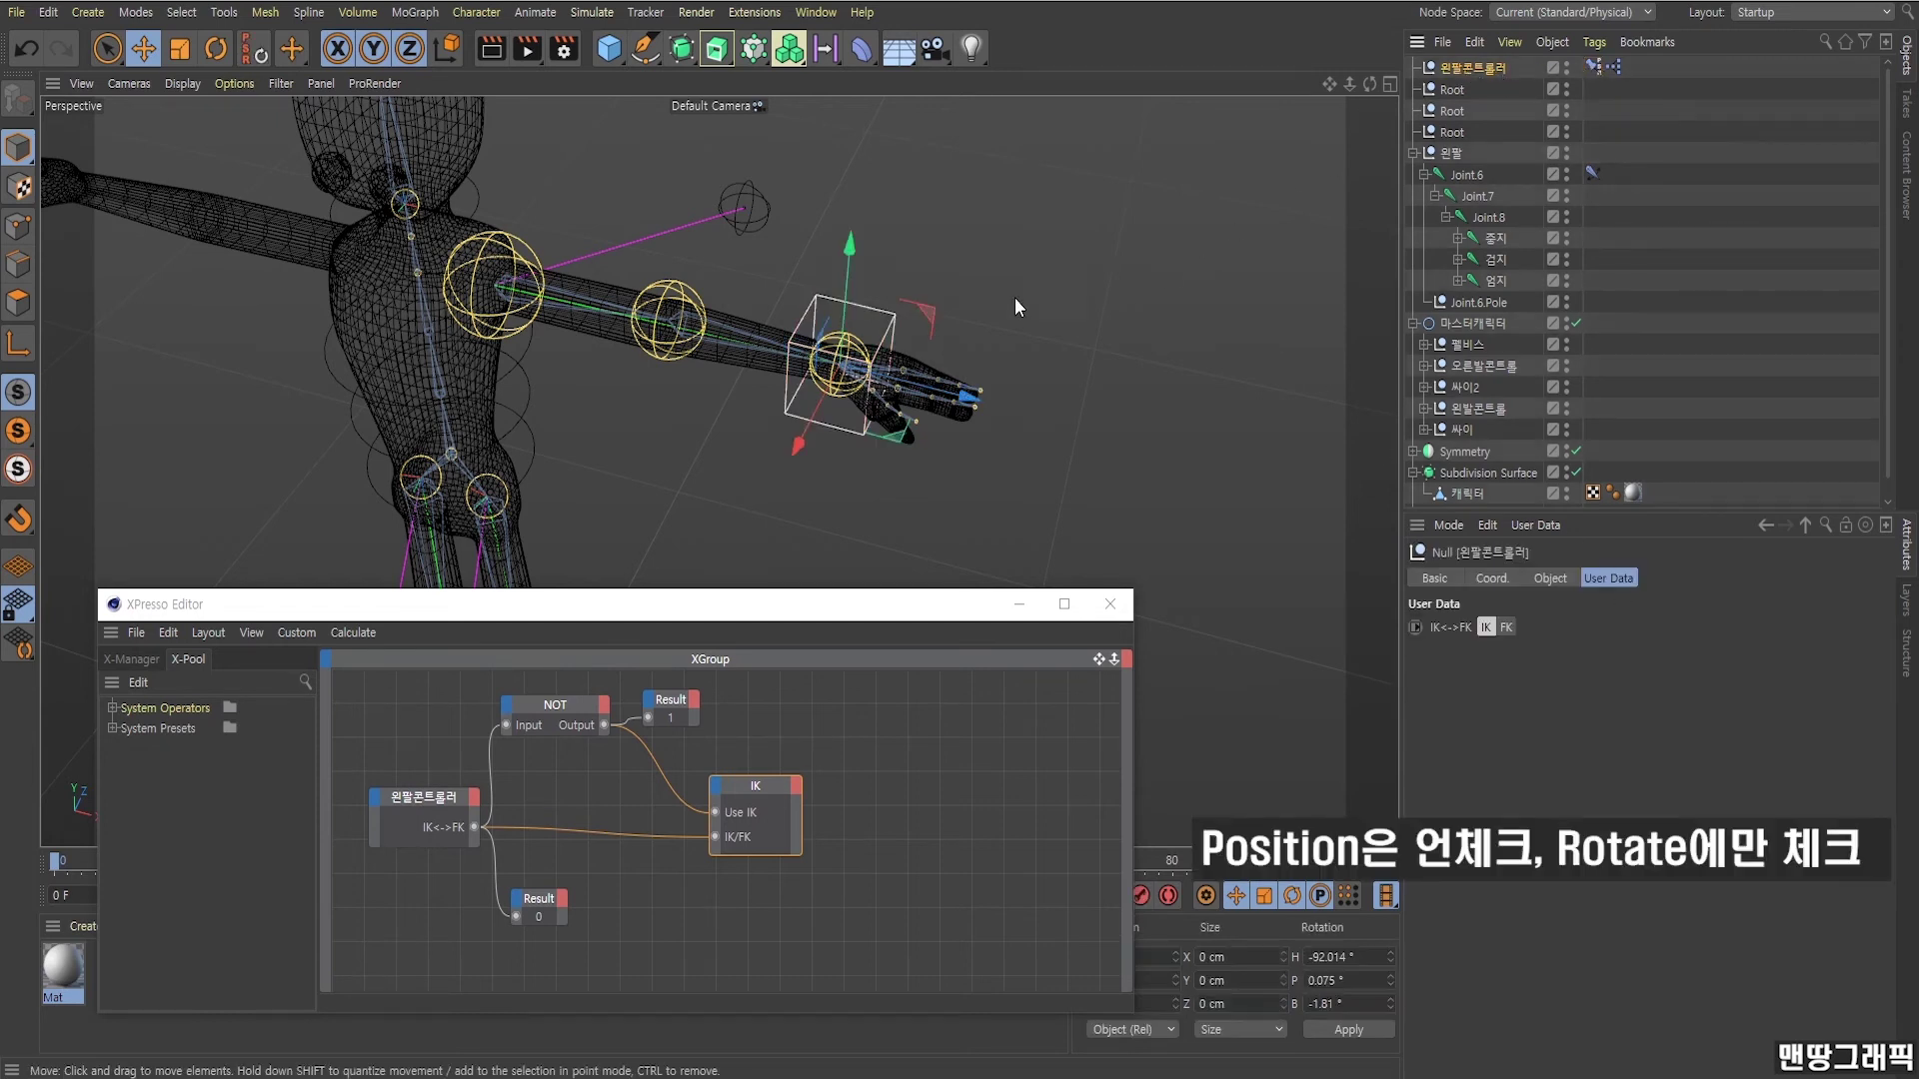
pyautogui.moveTo(880, 336); pyautogui.dragTo(839, 345)
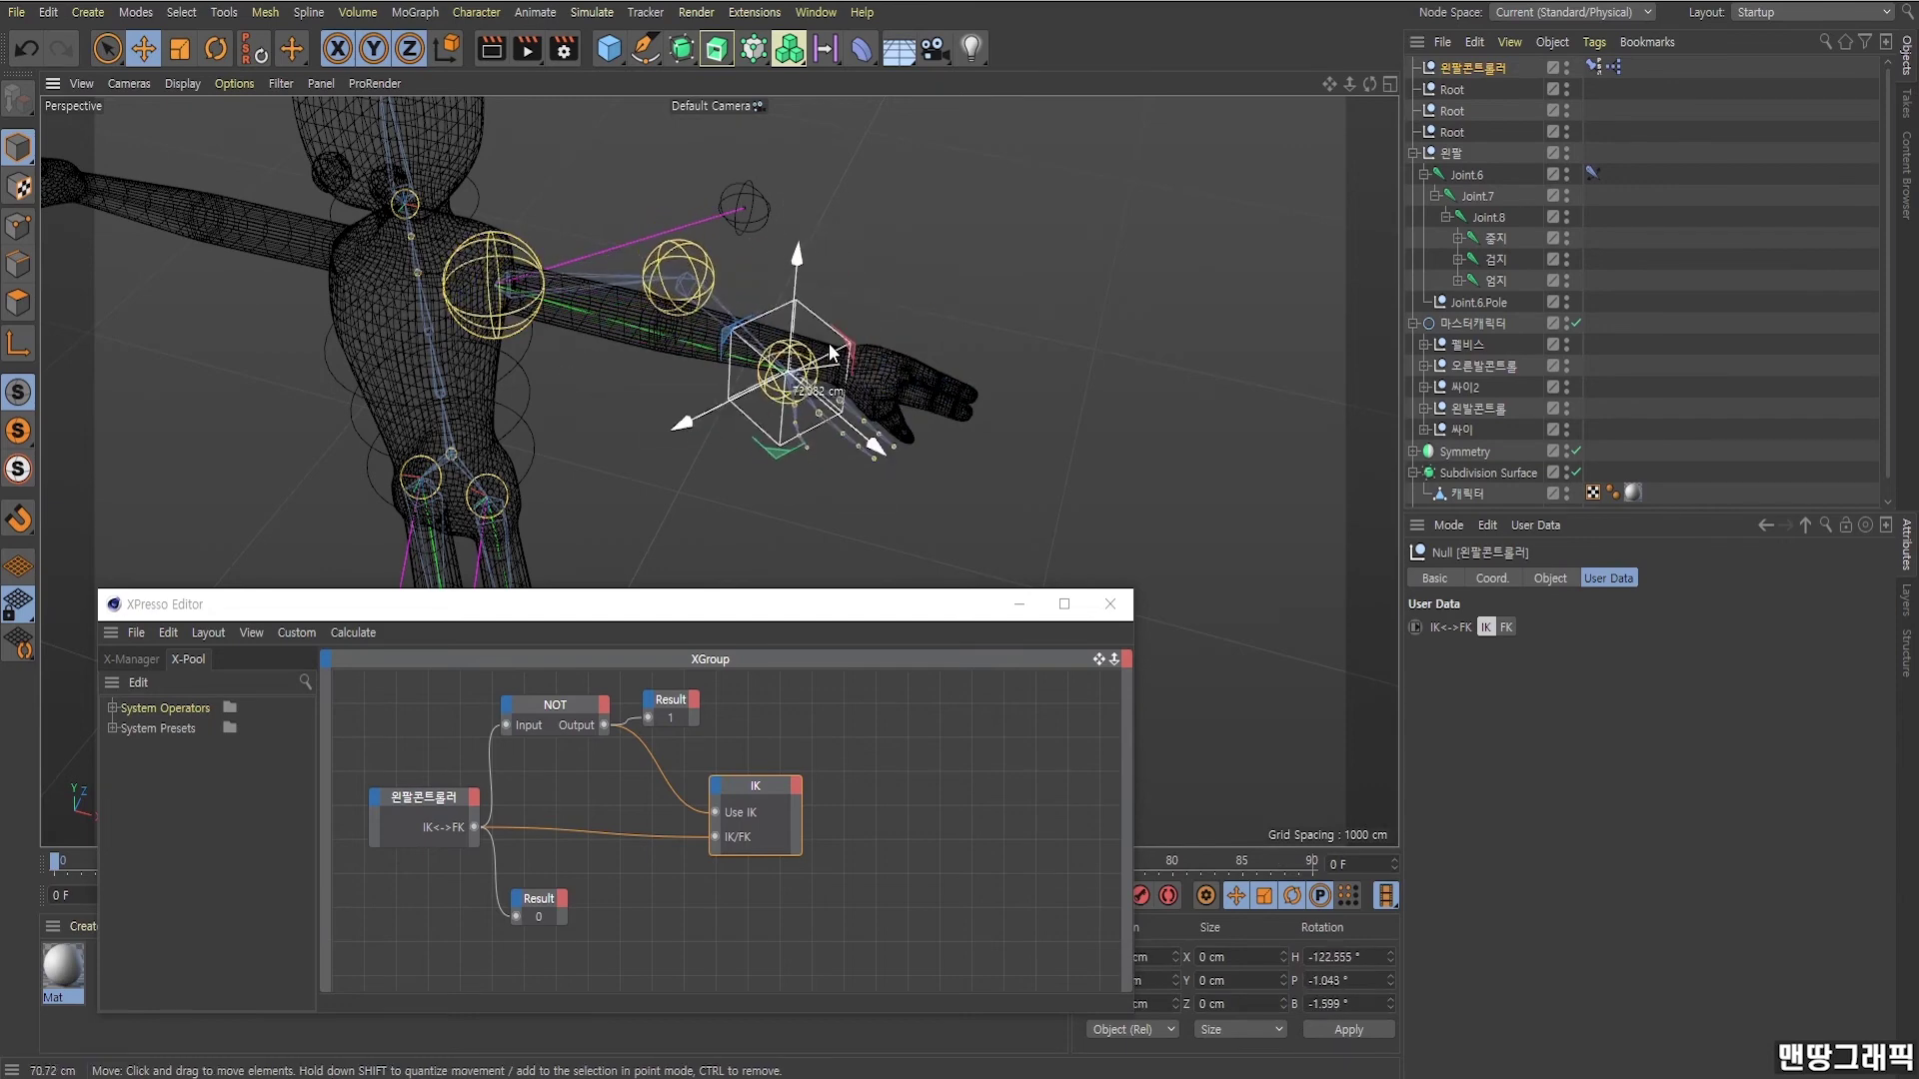
pyautogui.click(1507, 627)
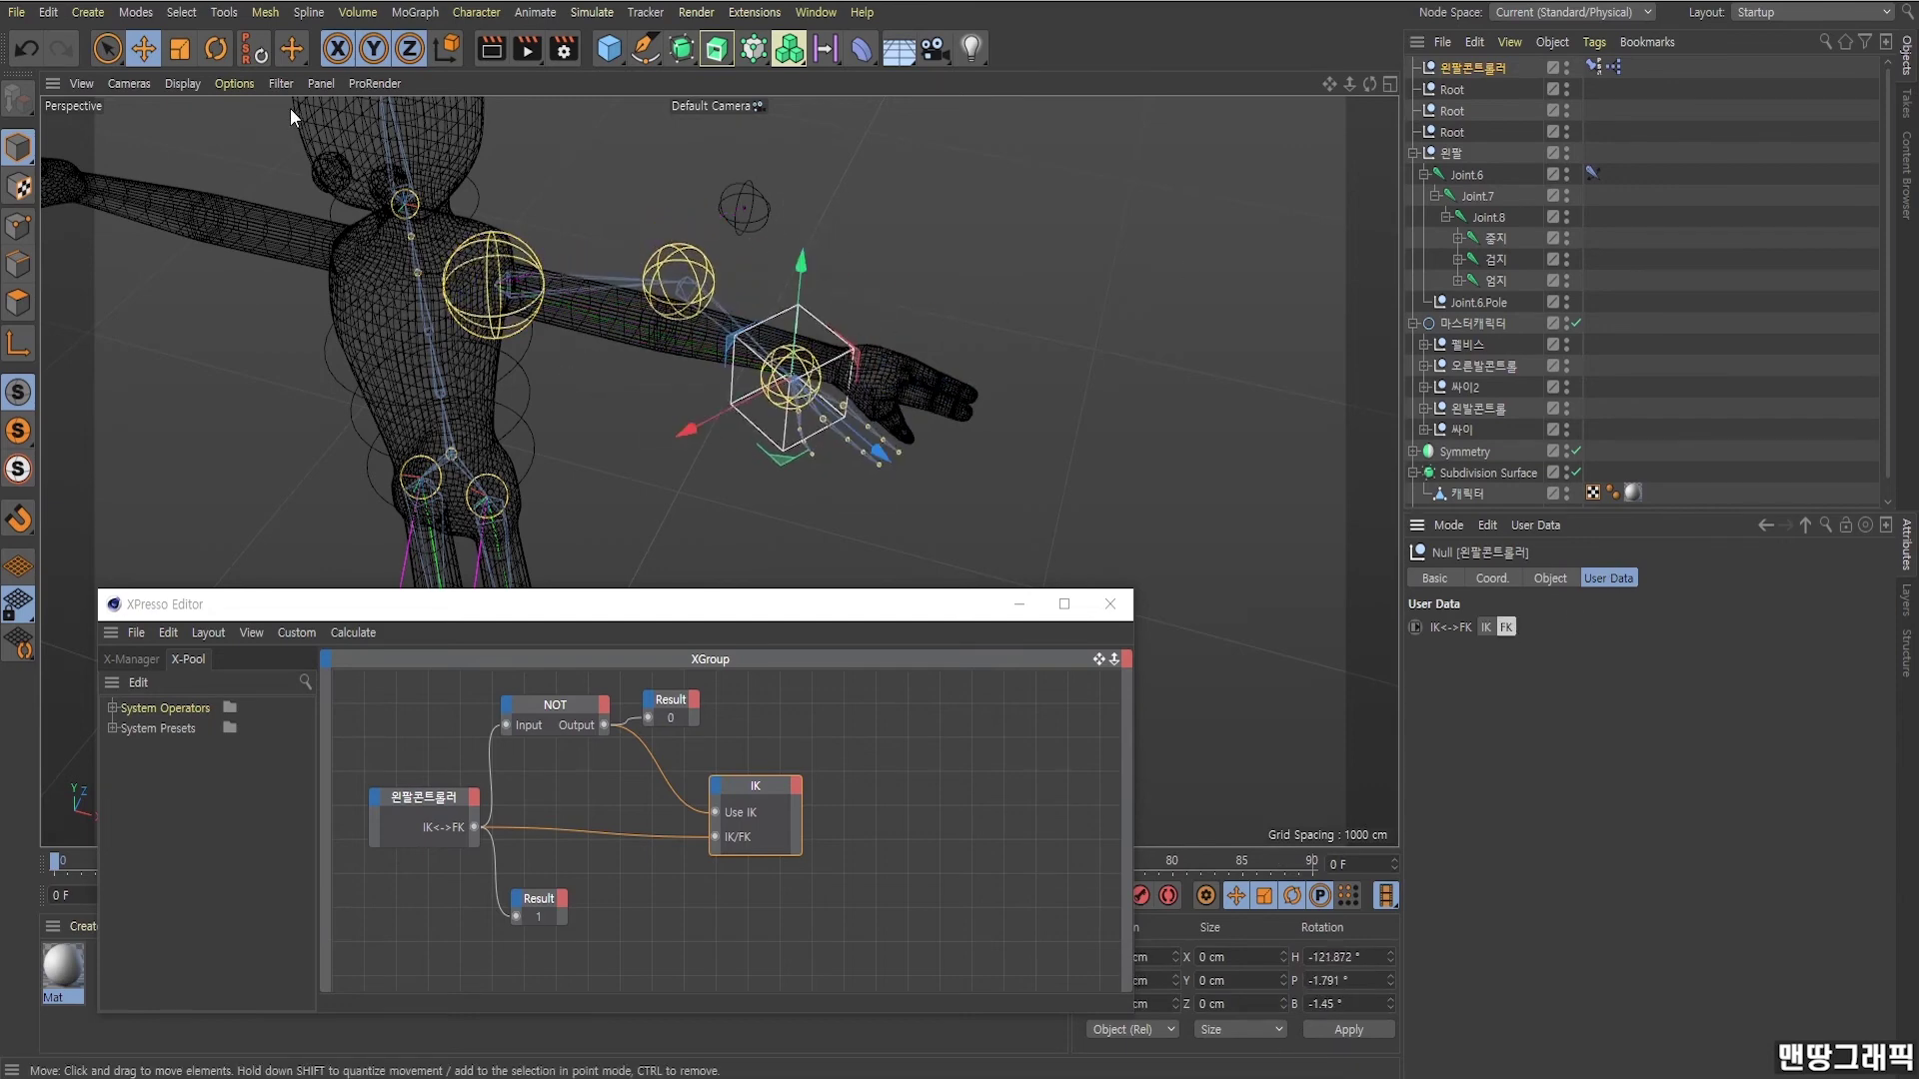
pyautogui.click(210, 52)
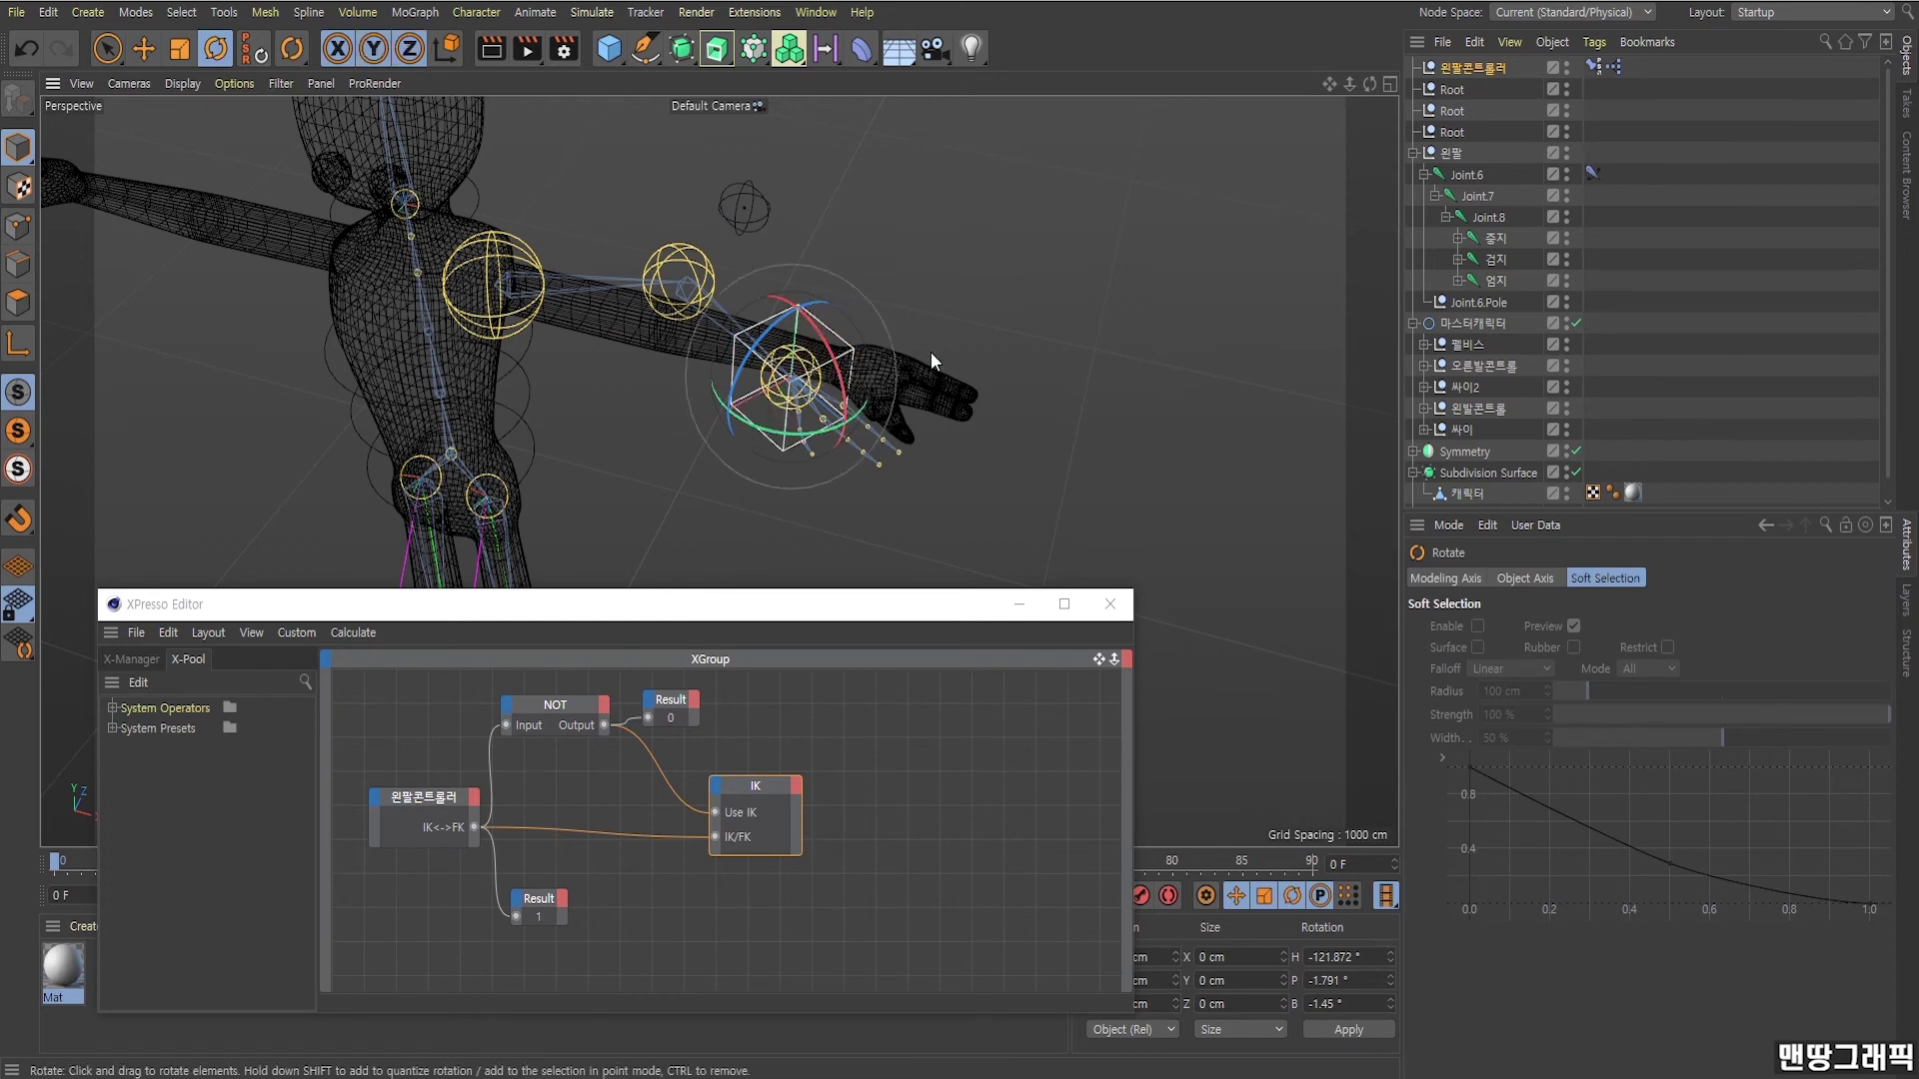
# Move the hand controller down toward the body and set the rig to FK.
pyautogui.click(800, 362)
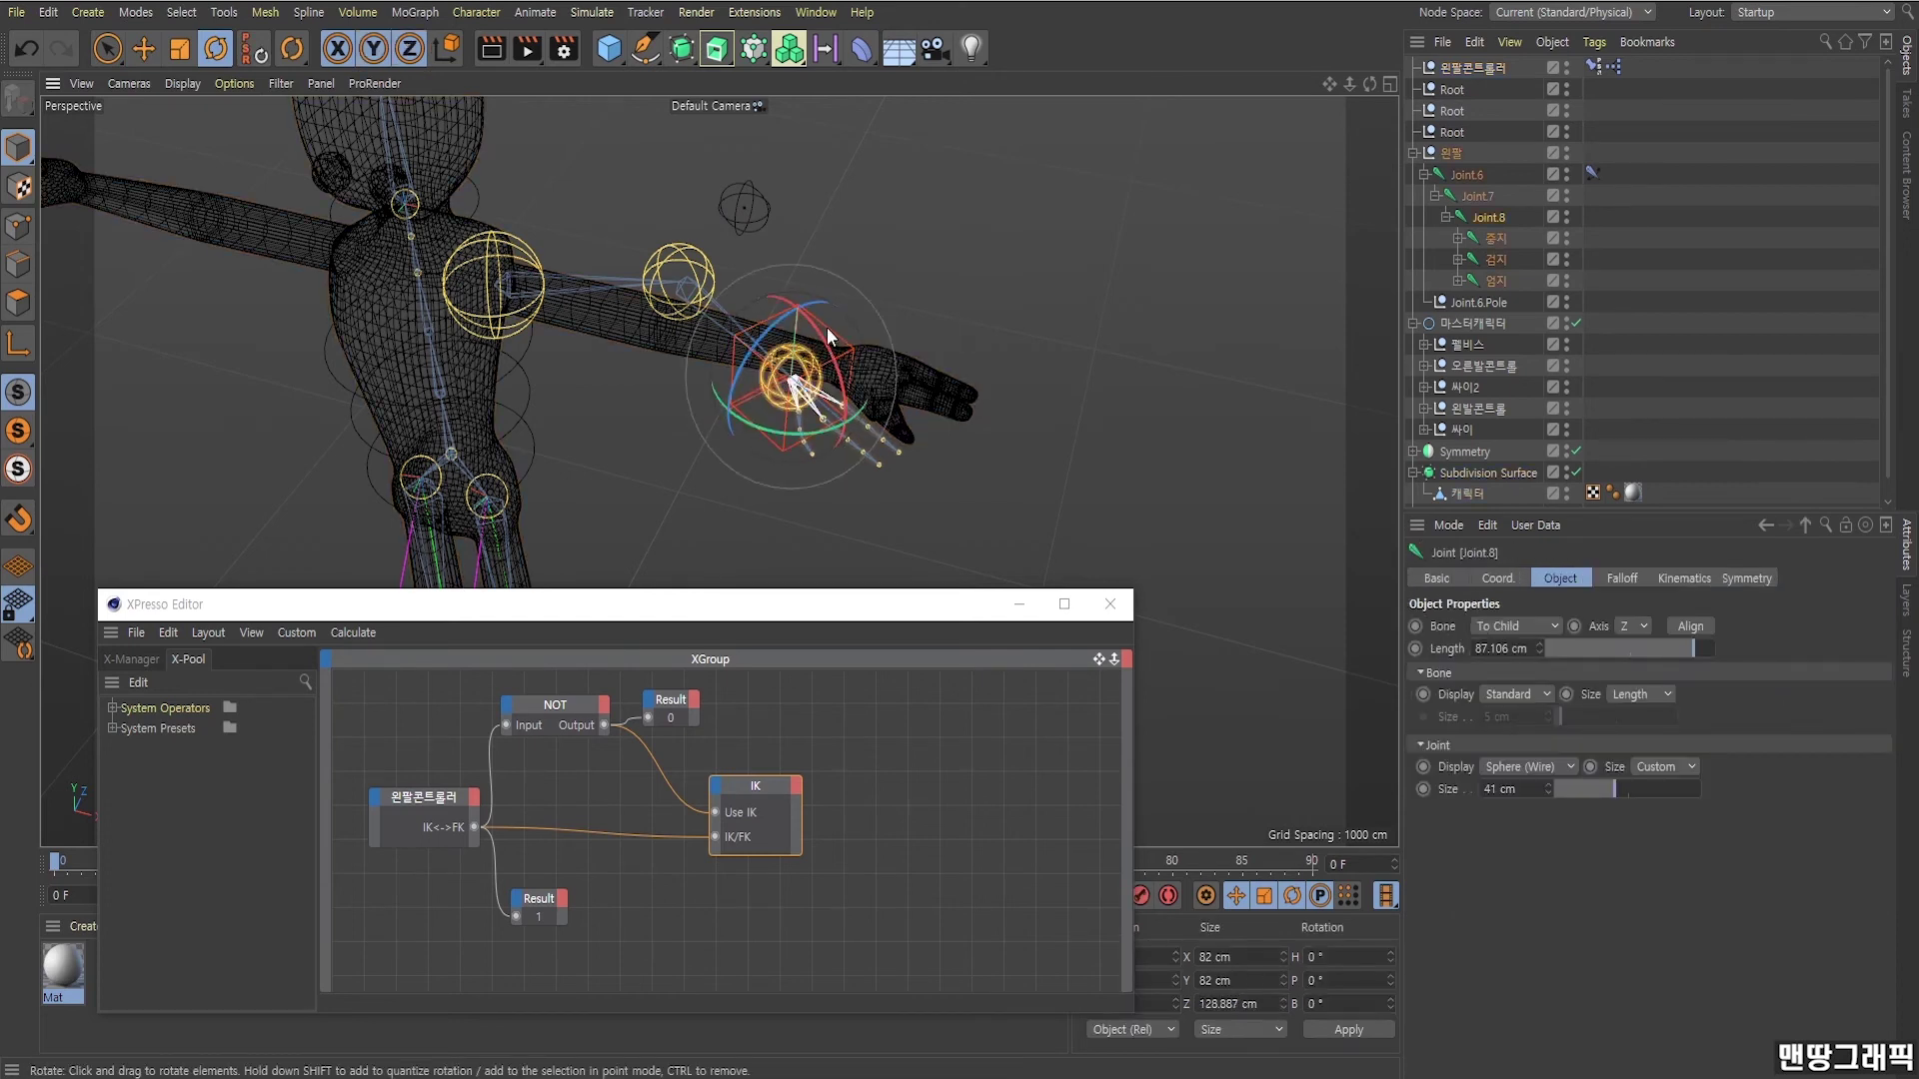
pyautogui.click(824, 330)
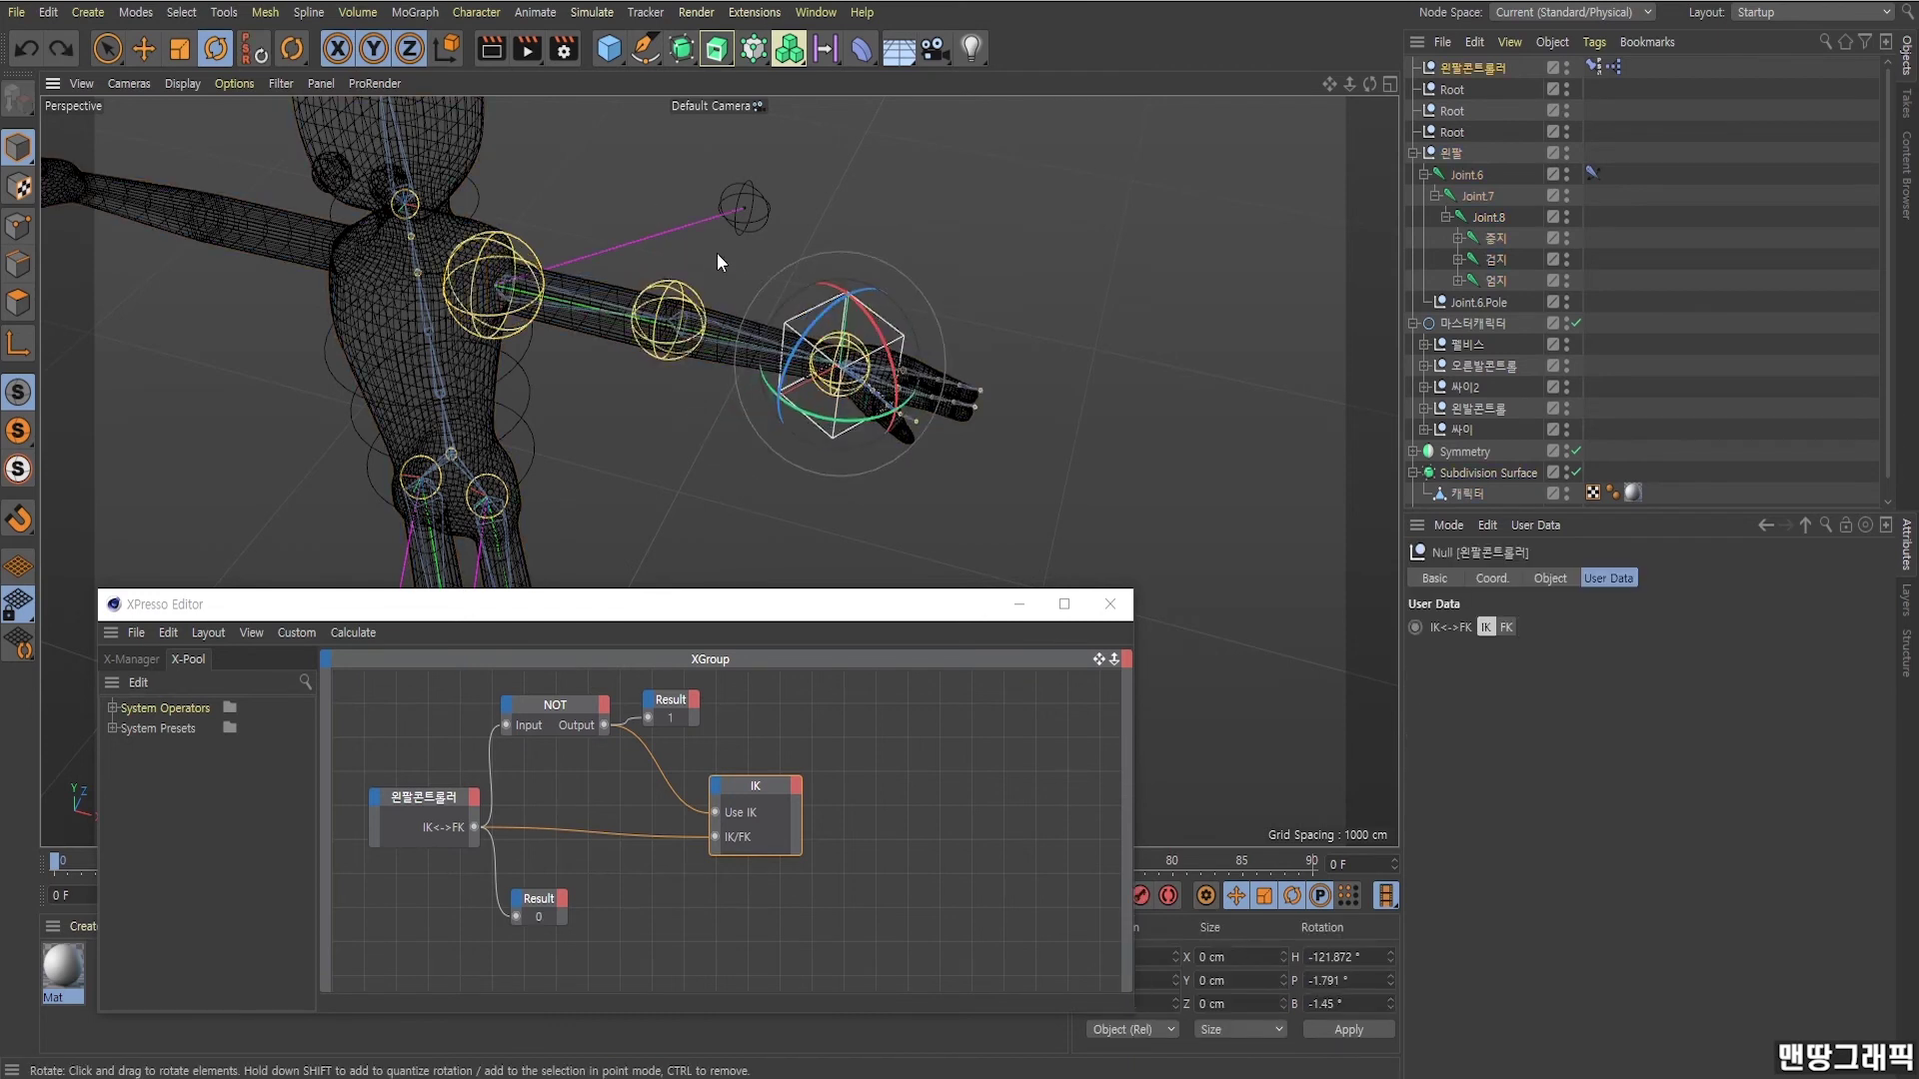
pyautogui.click(143, 48)
pyautogui.moveTo(754, 231)
pyautogui.keyDown('alt'); pyautogui.mouseDown()
pyautogui.moveTo(836, 291)
pyautogui.moveTo(864, 272)
pyautogui.mouseUp(); pyautogui.keyUp('alt')
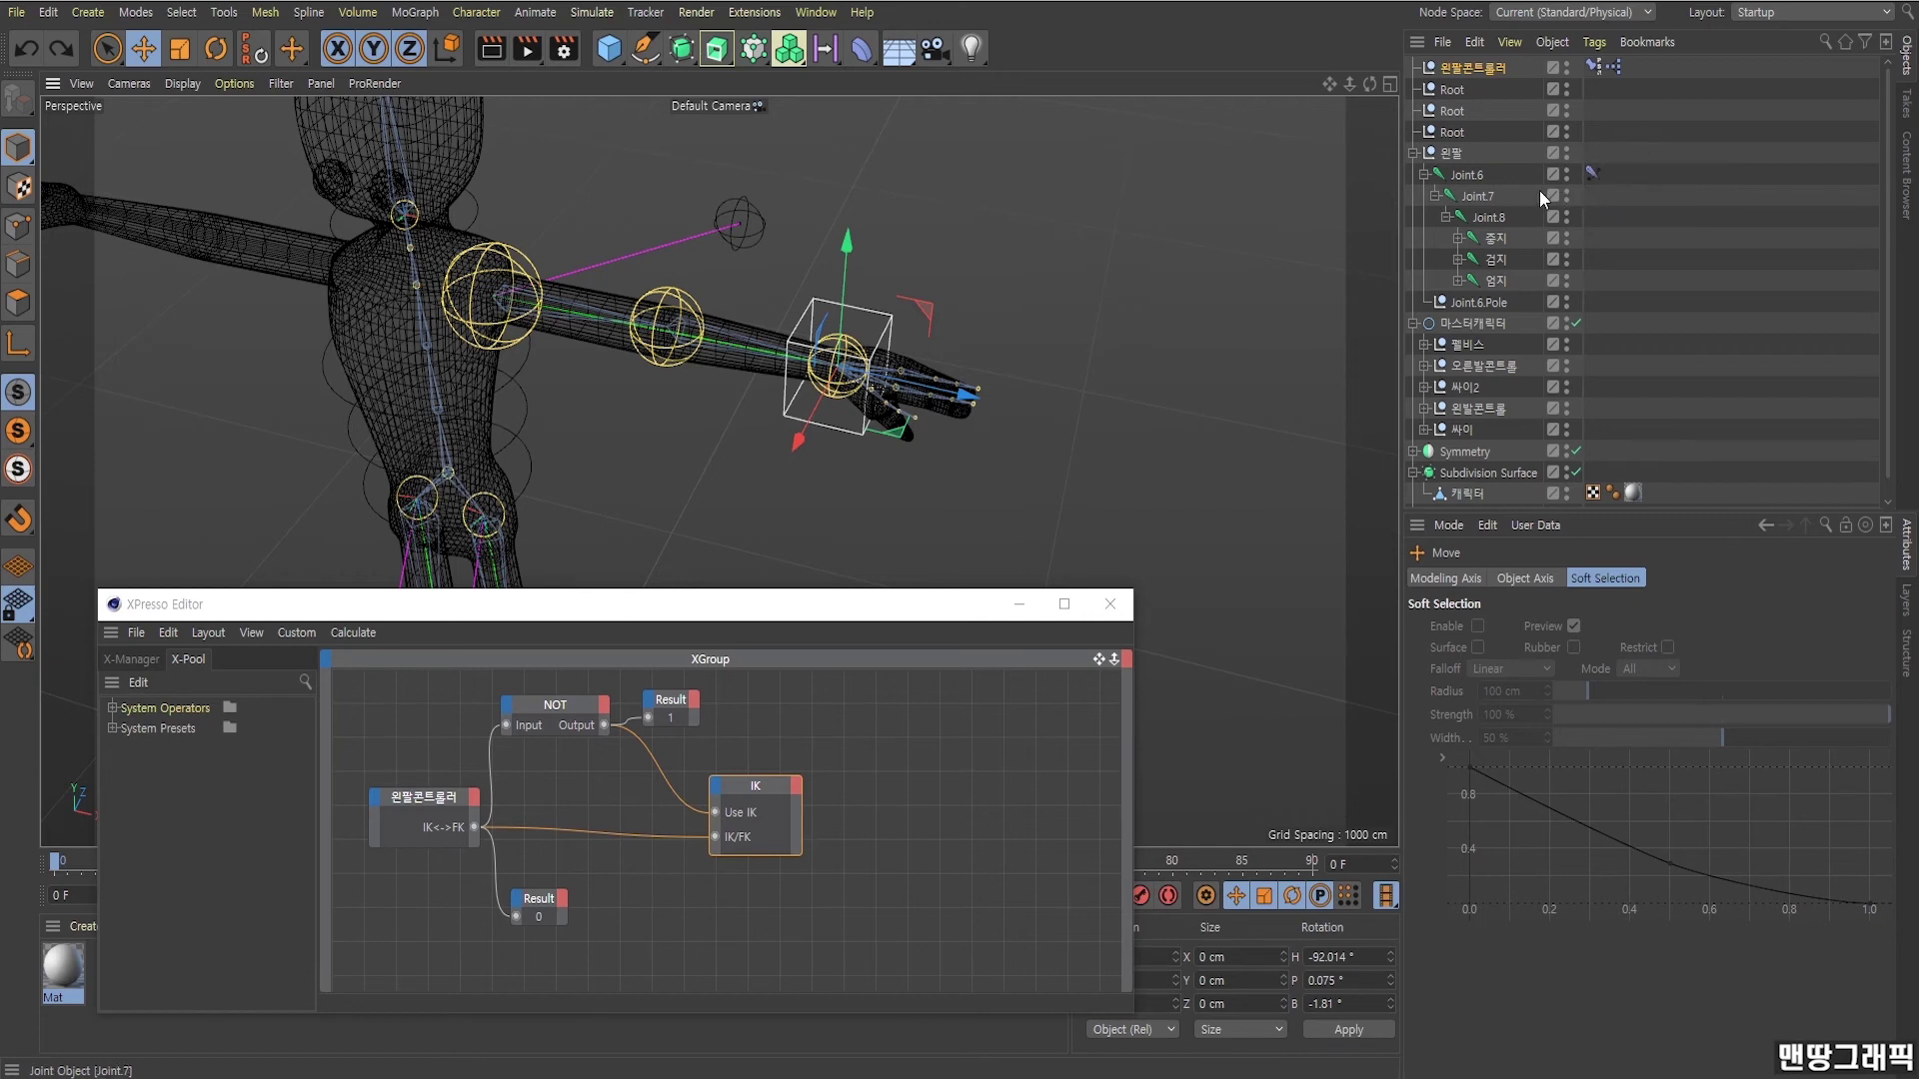
pyautogui.click(1468, 176)
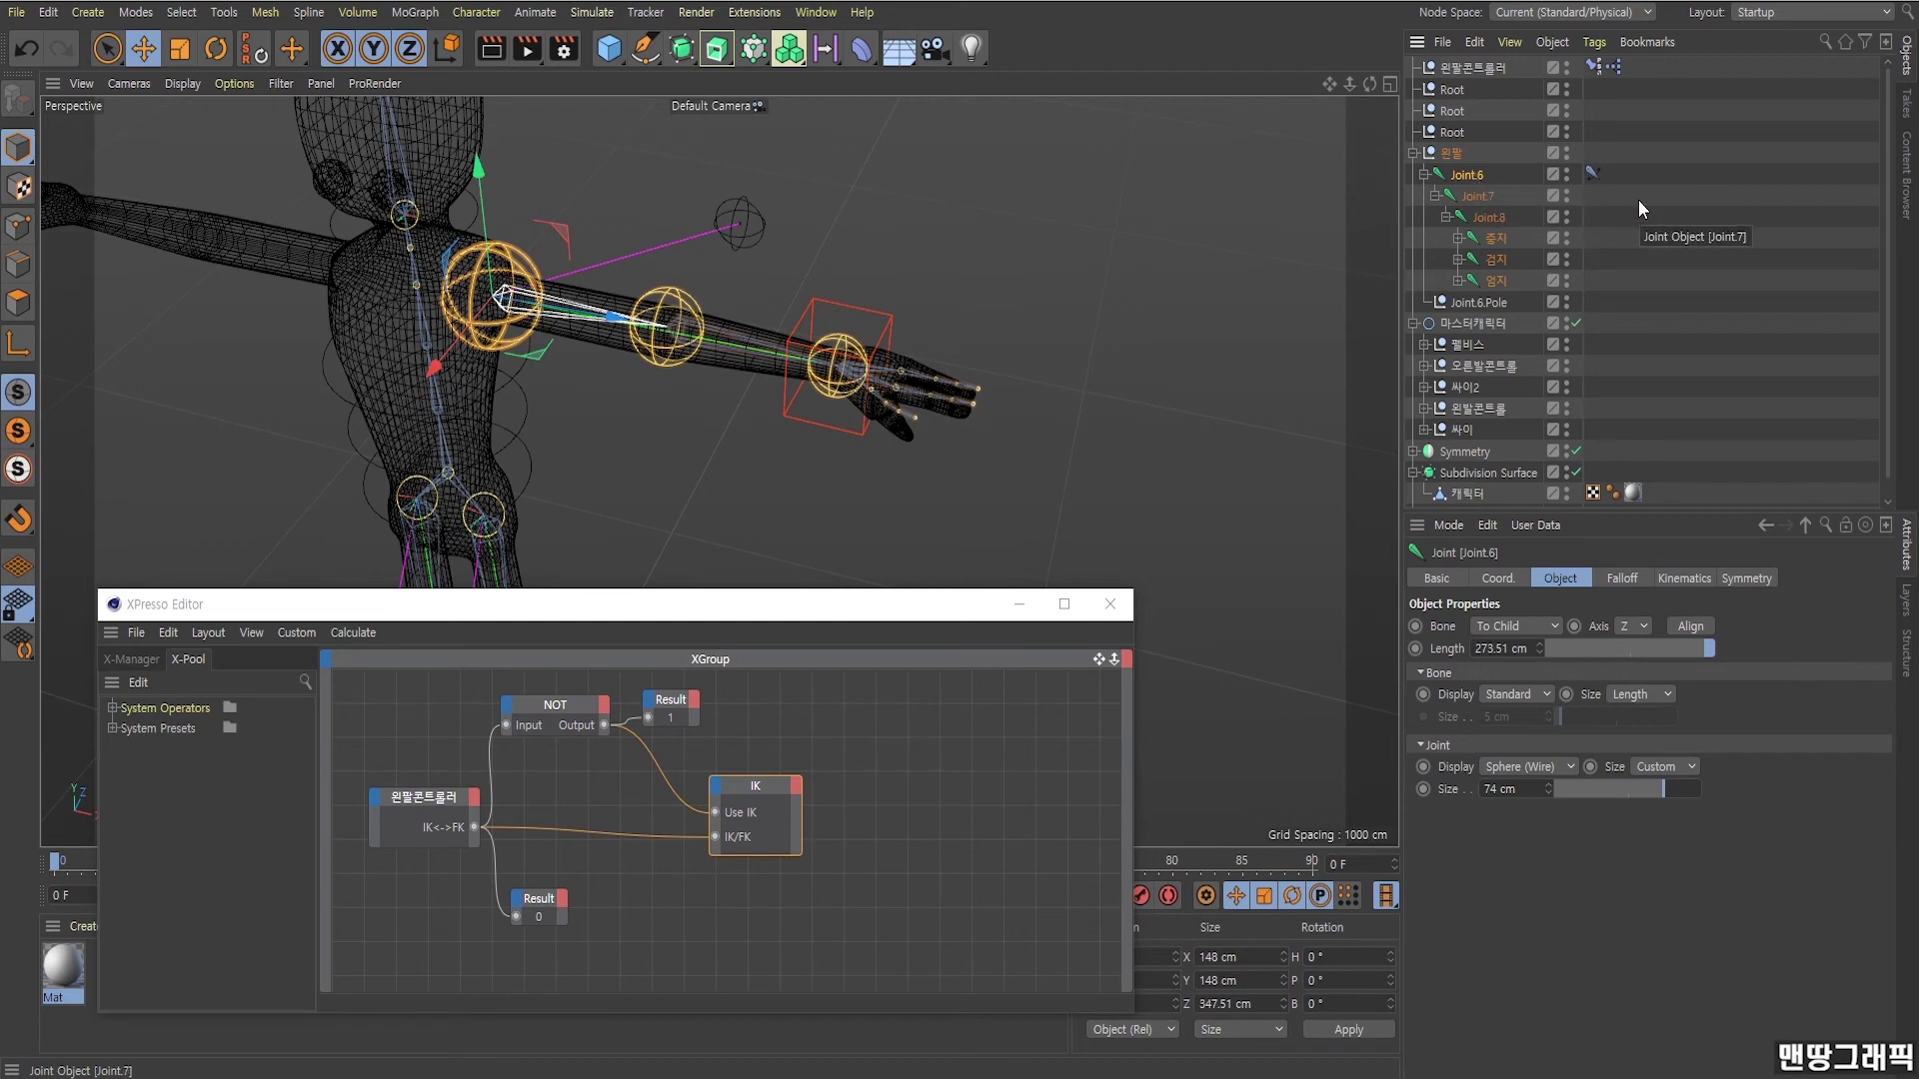
pyautogui.click(1484, 219)
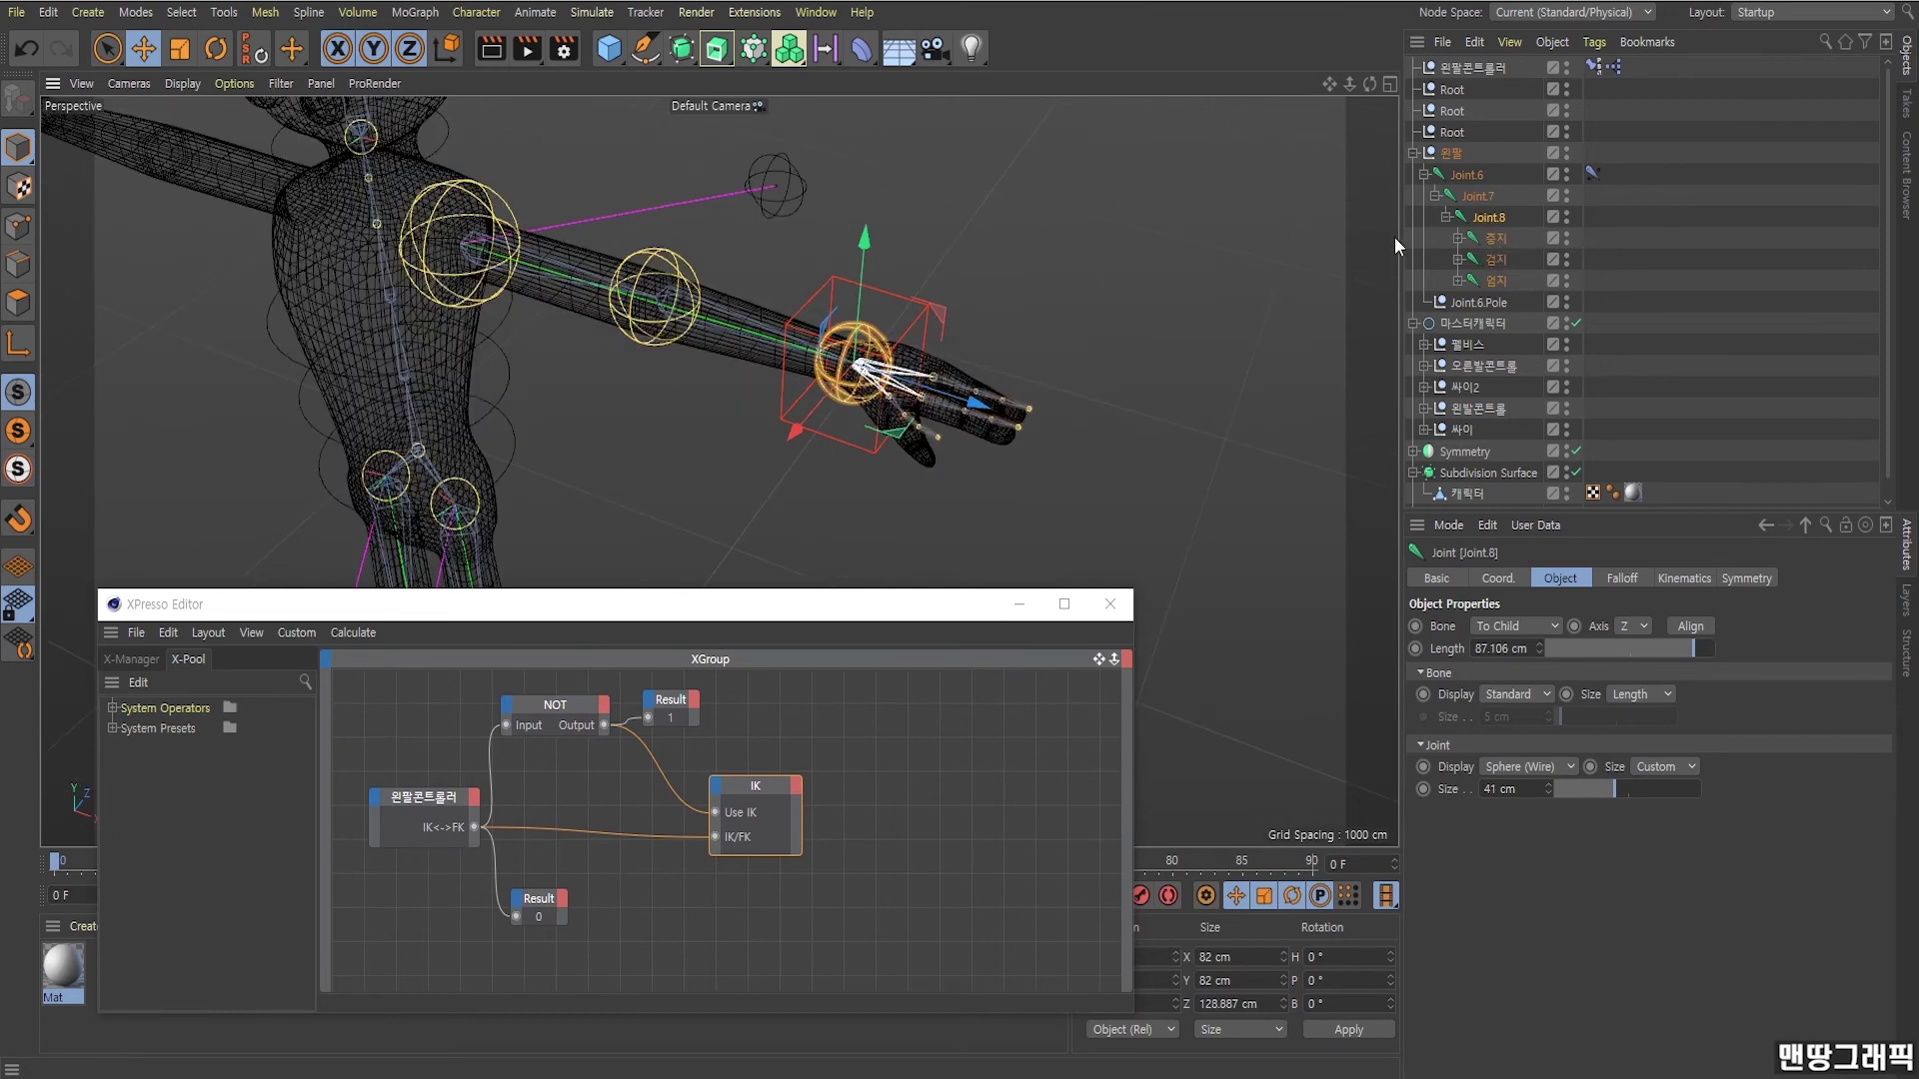
pyautogui.click(856, 403)
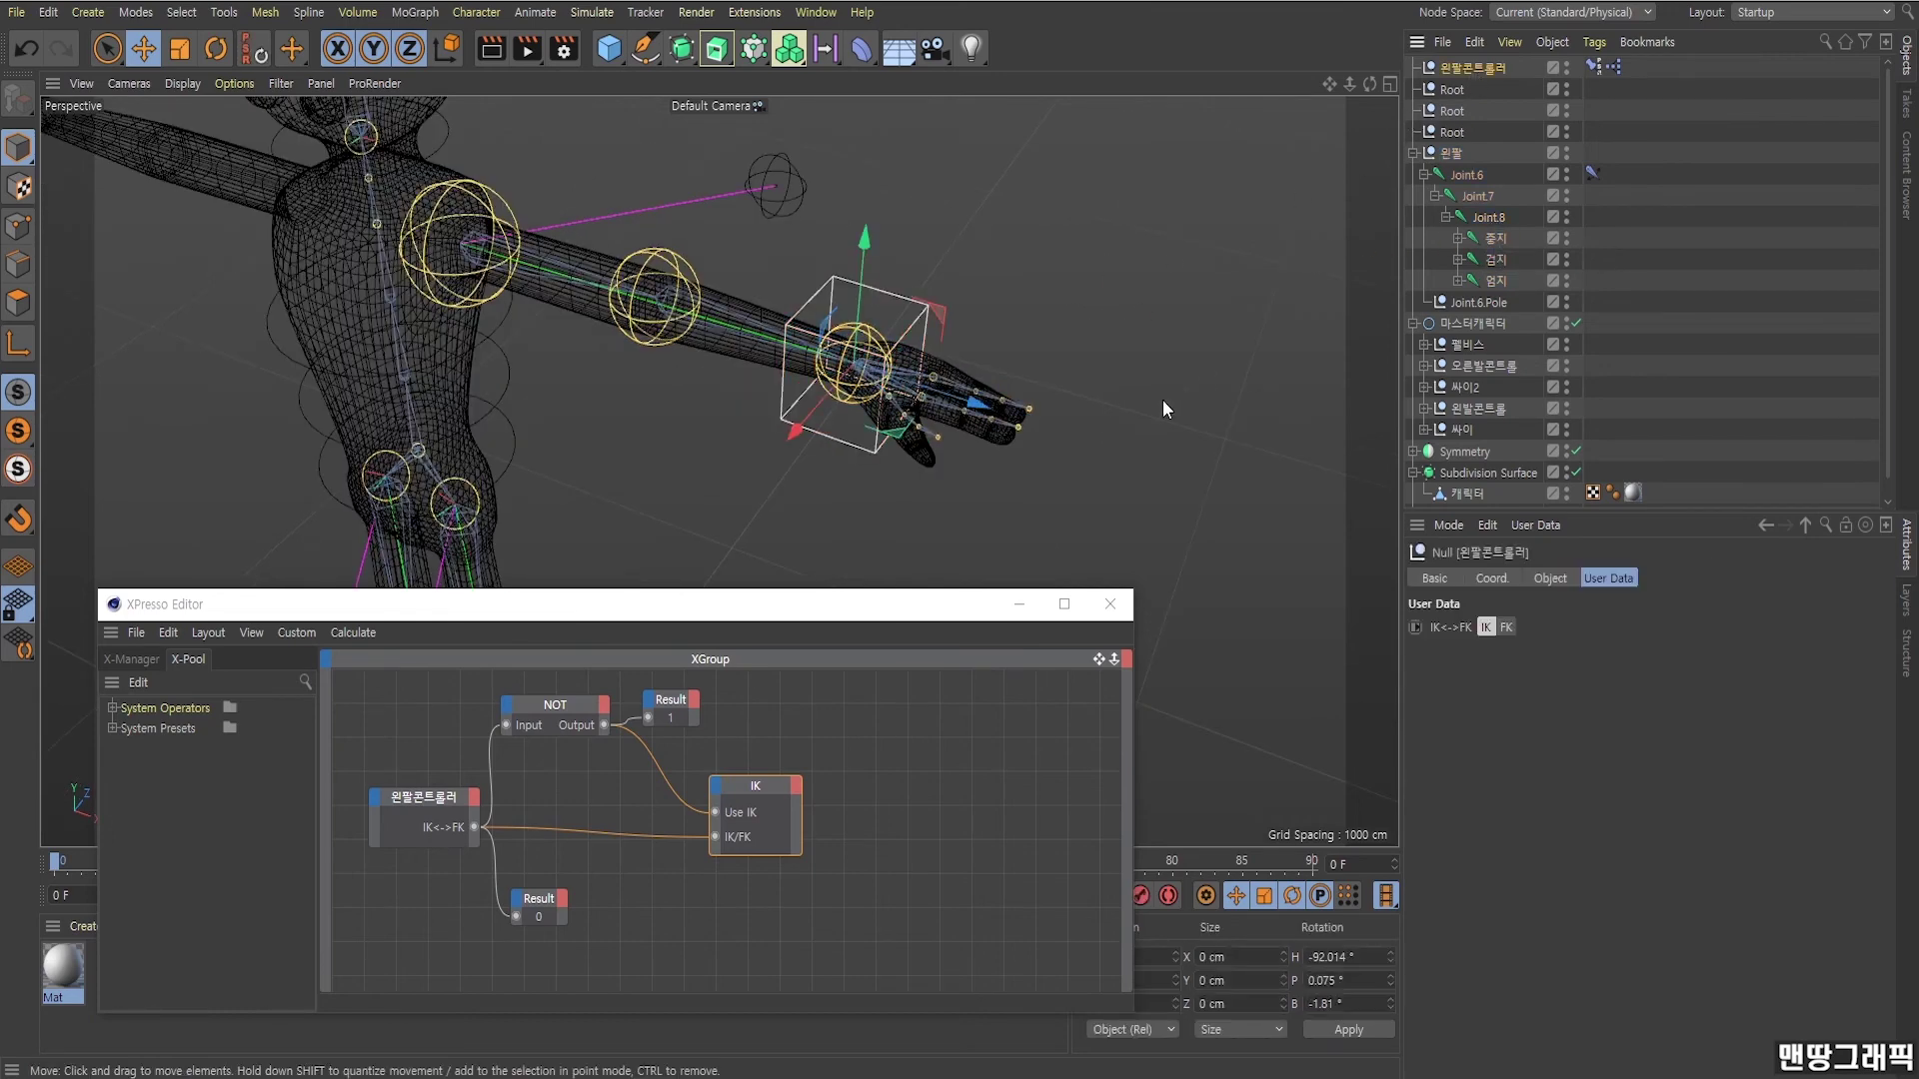
pyautogui.moveTo(857, 403); pyautogui.dragTo(725, 420)
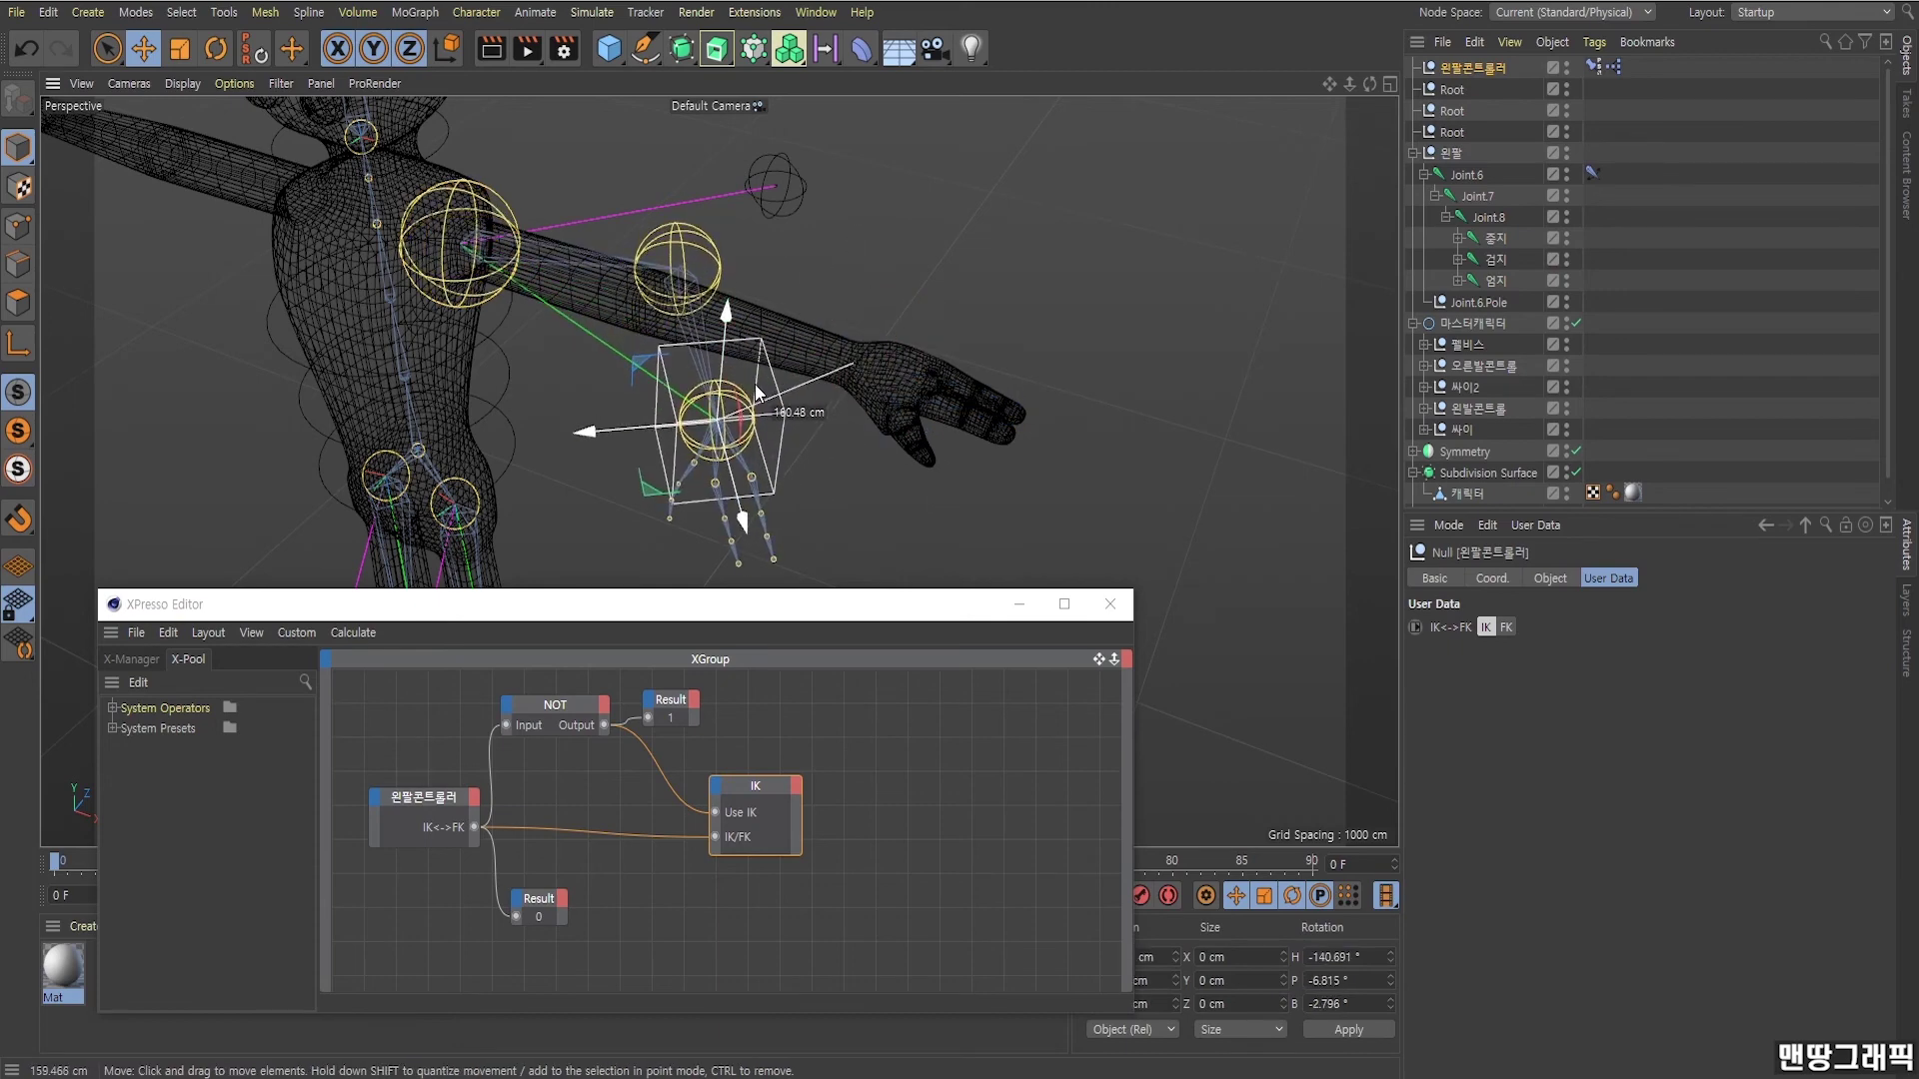
pyautogui.click(1507, 627)
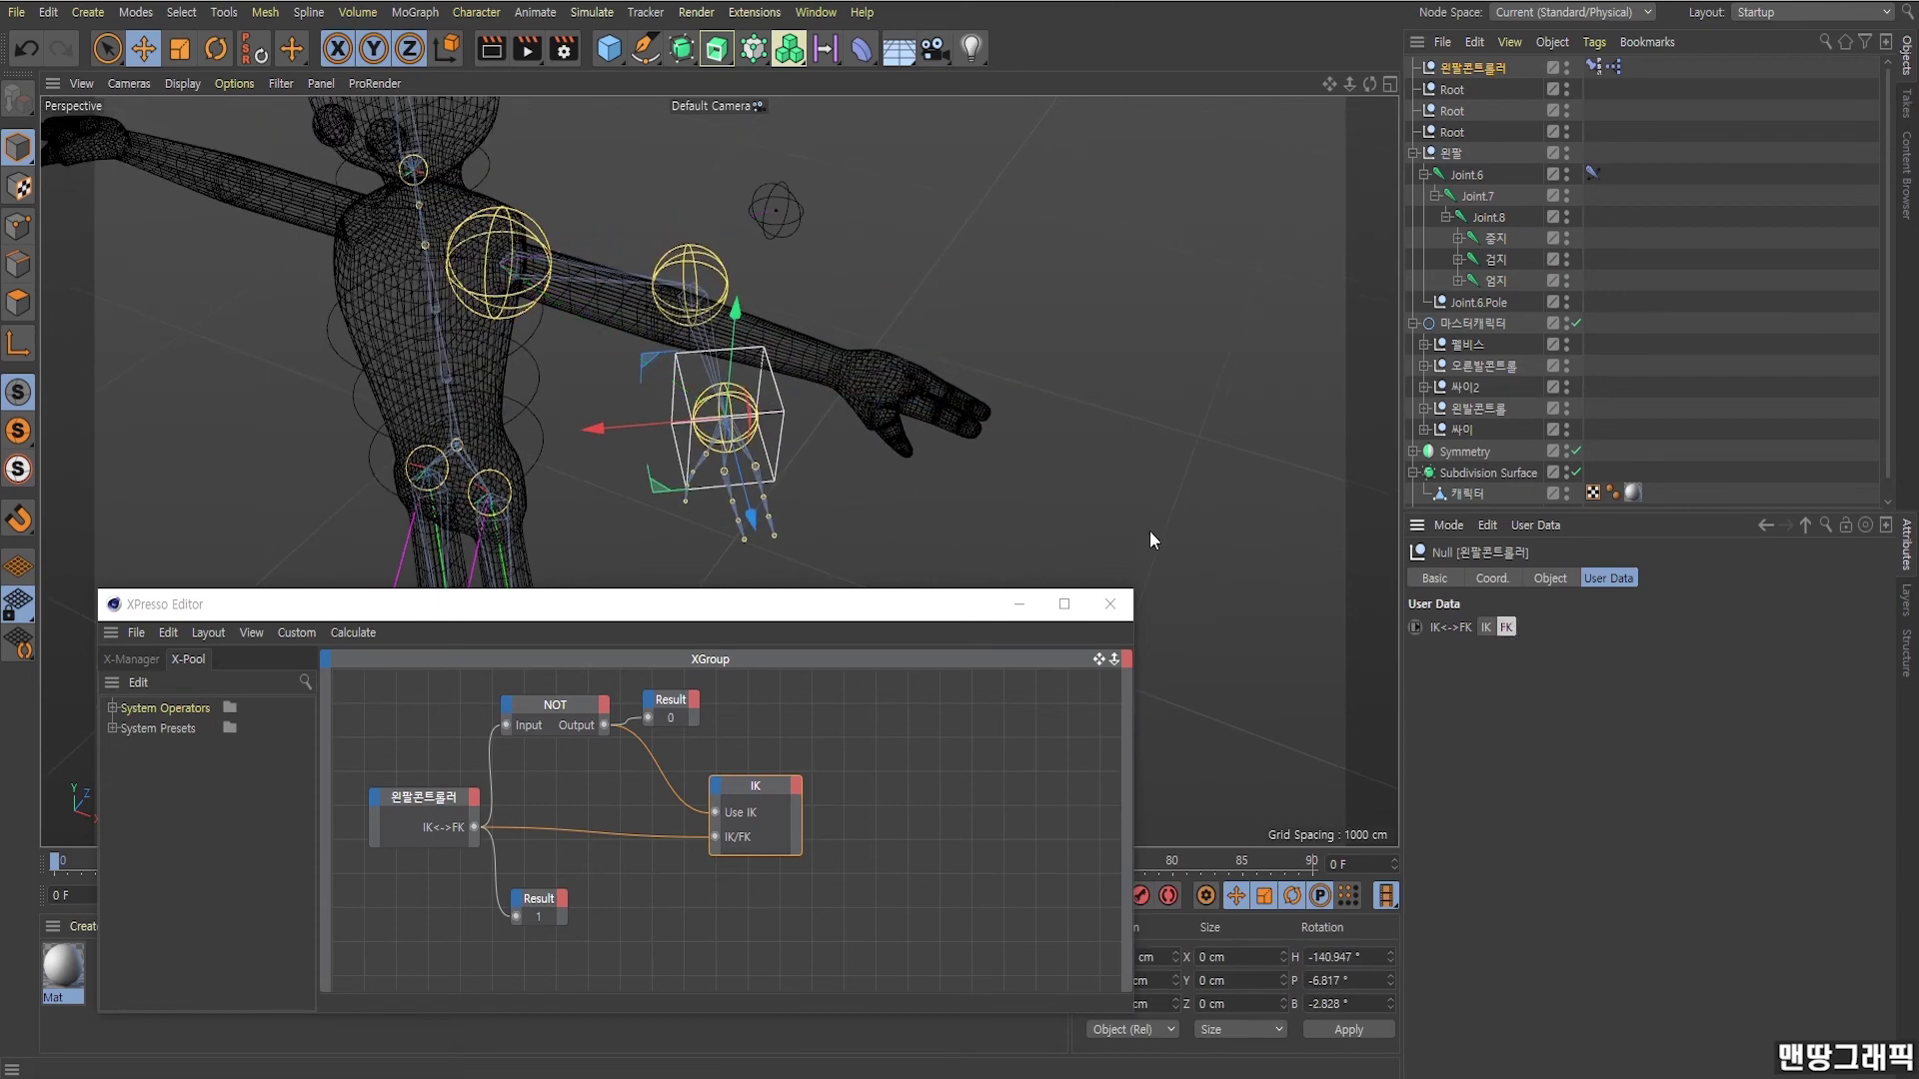
# Swing the arm about -43° from the shoulder joint, then undo the rotation.
pyautogui.keyDown('alt'); pyautogui.moveTo(783, 368); pyautogui.dragTo(599, 280); pyautogui.keyUp('alt')
pyautogui.click(645, 292)
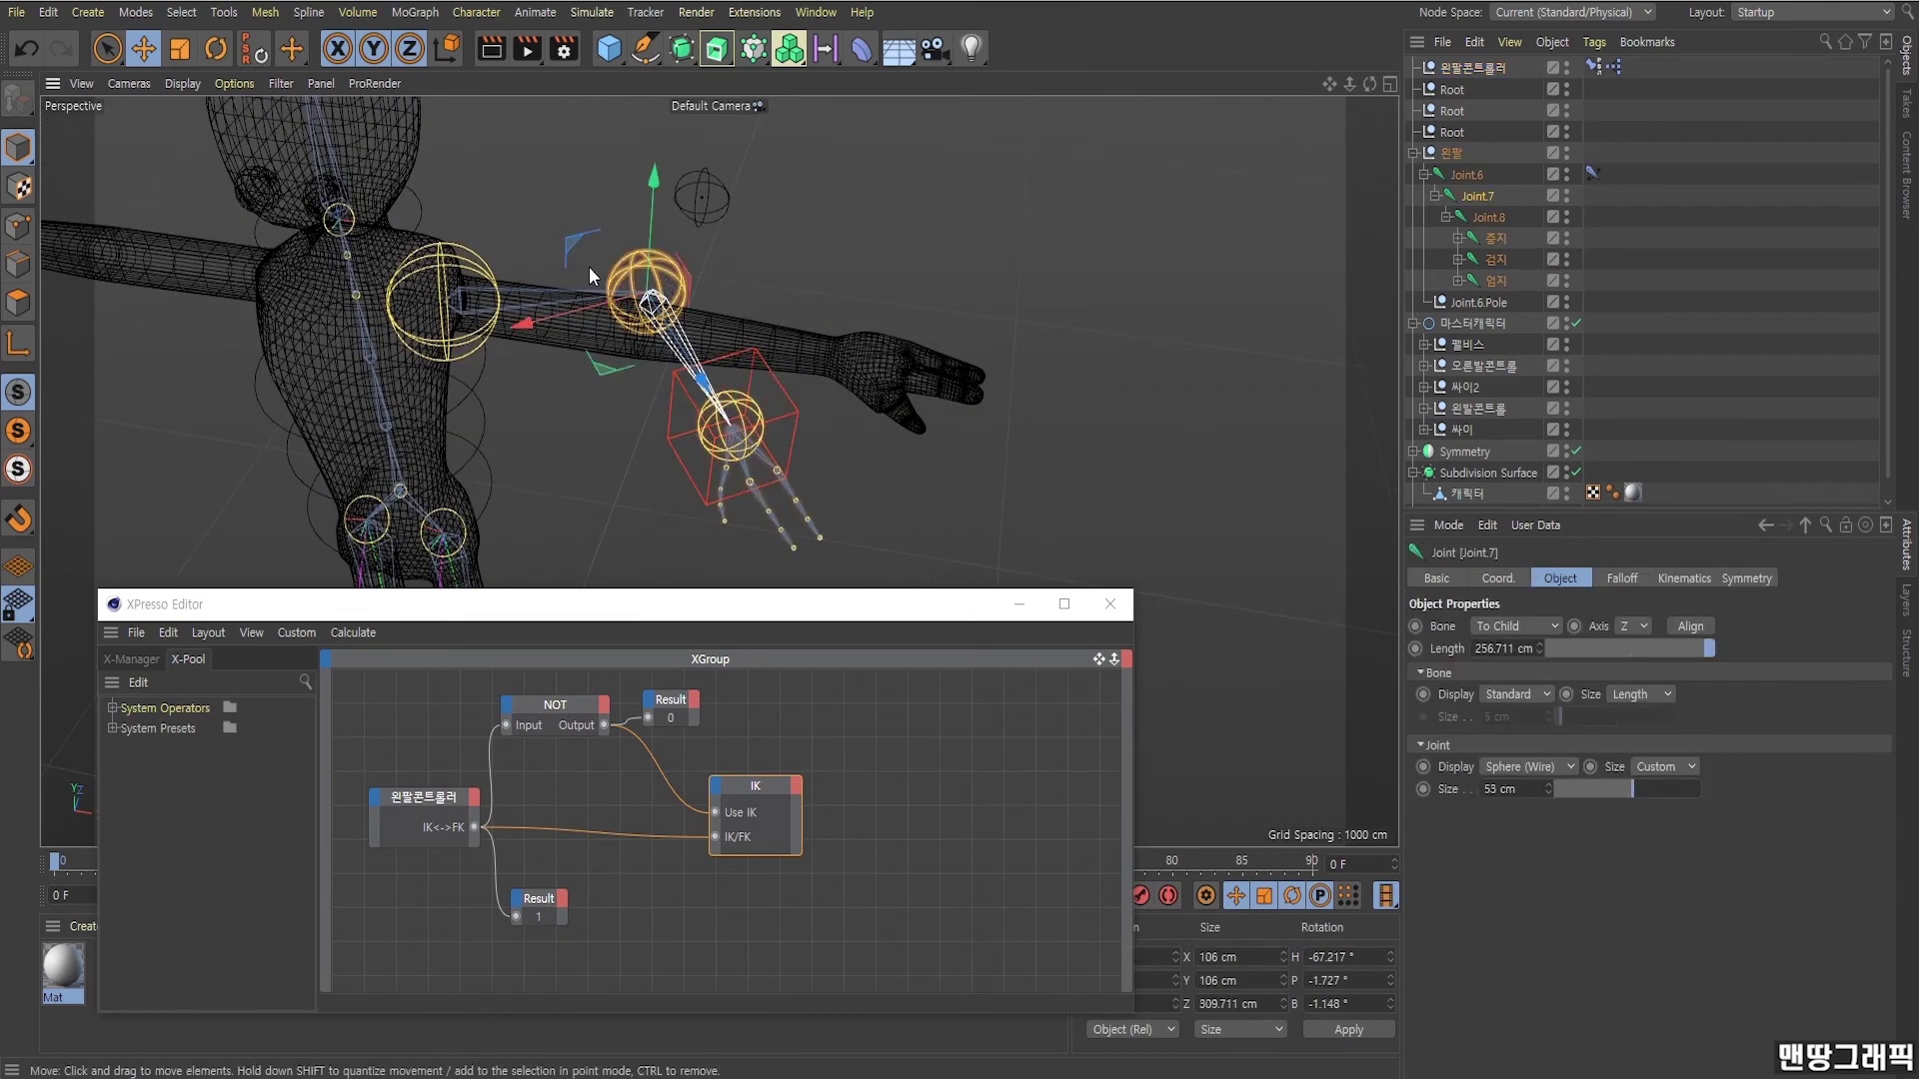
pyautogui.click(480, 262)
pyautogui.click(215, 48)
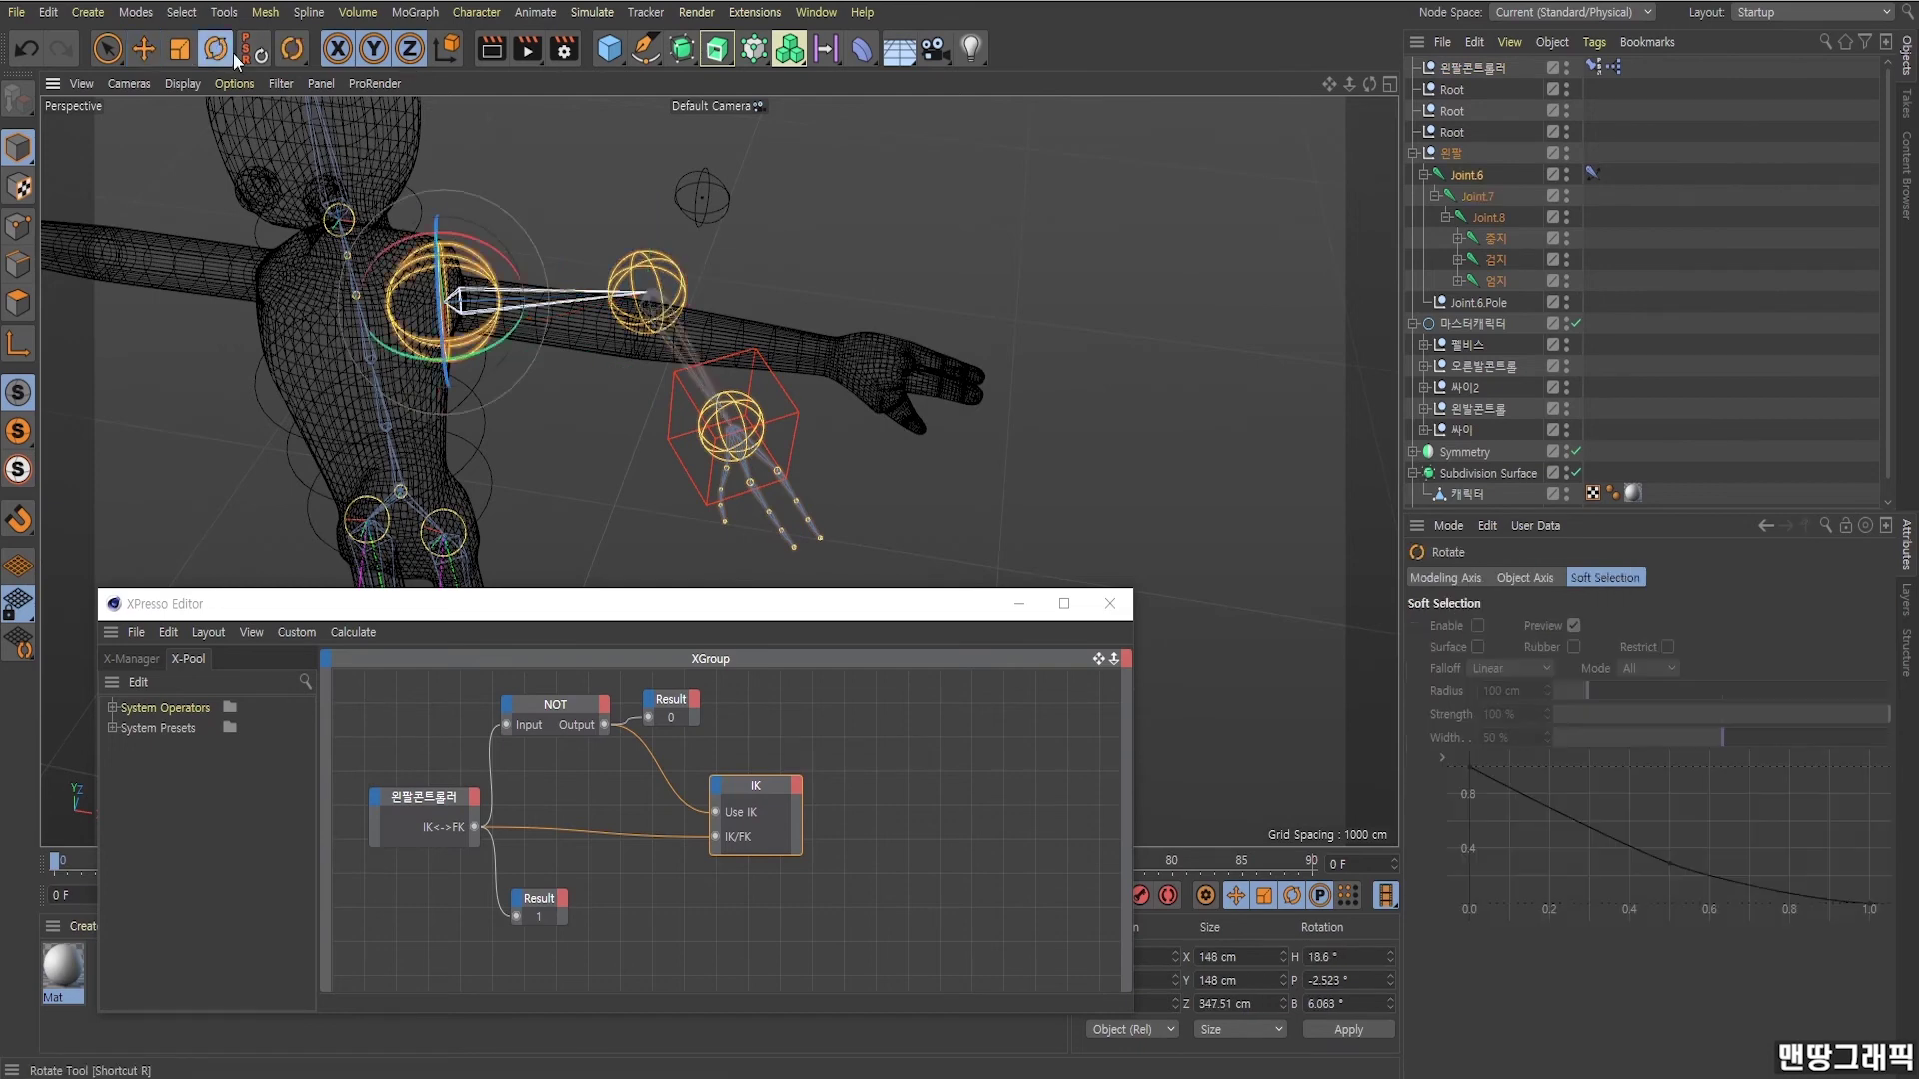
pyautogui.moveTo(461, 245); pyautogui.dragTo(548, 260)
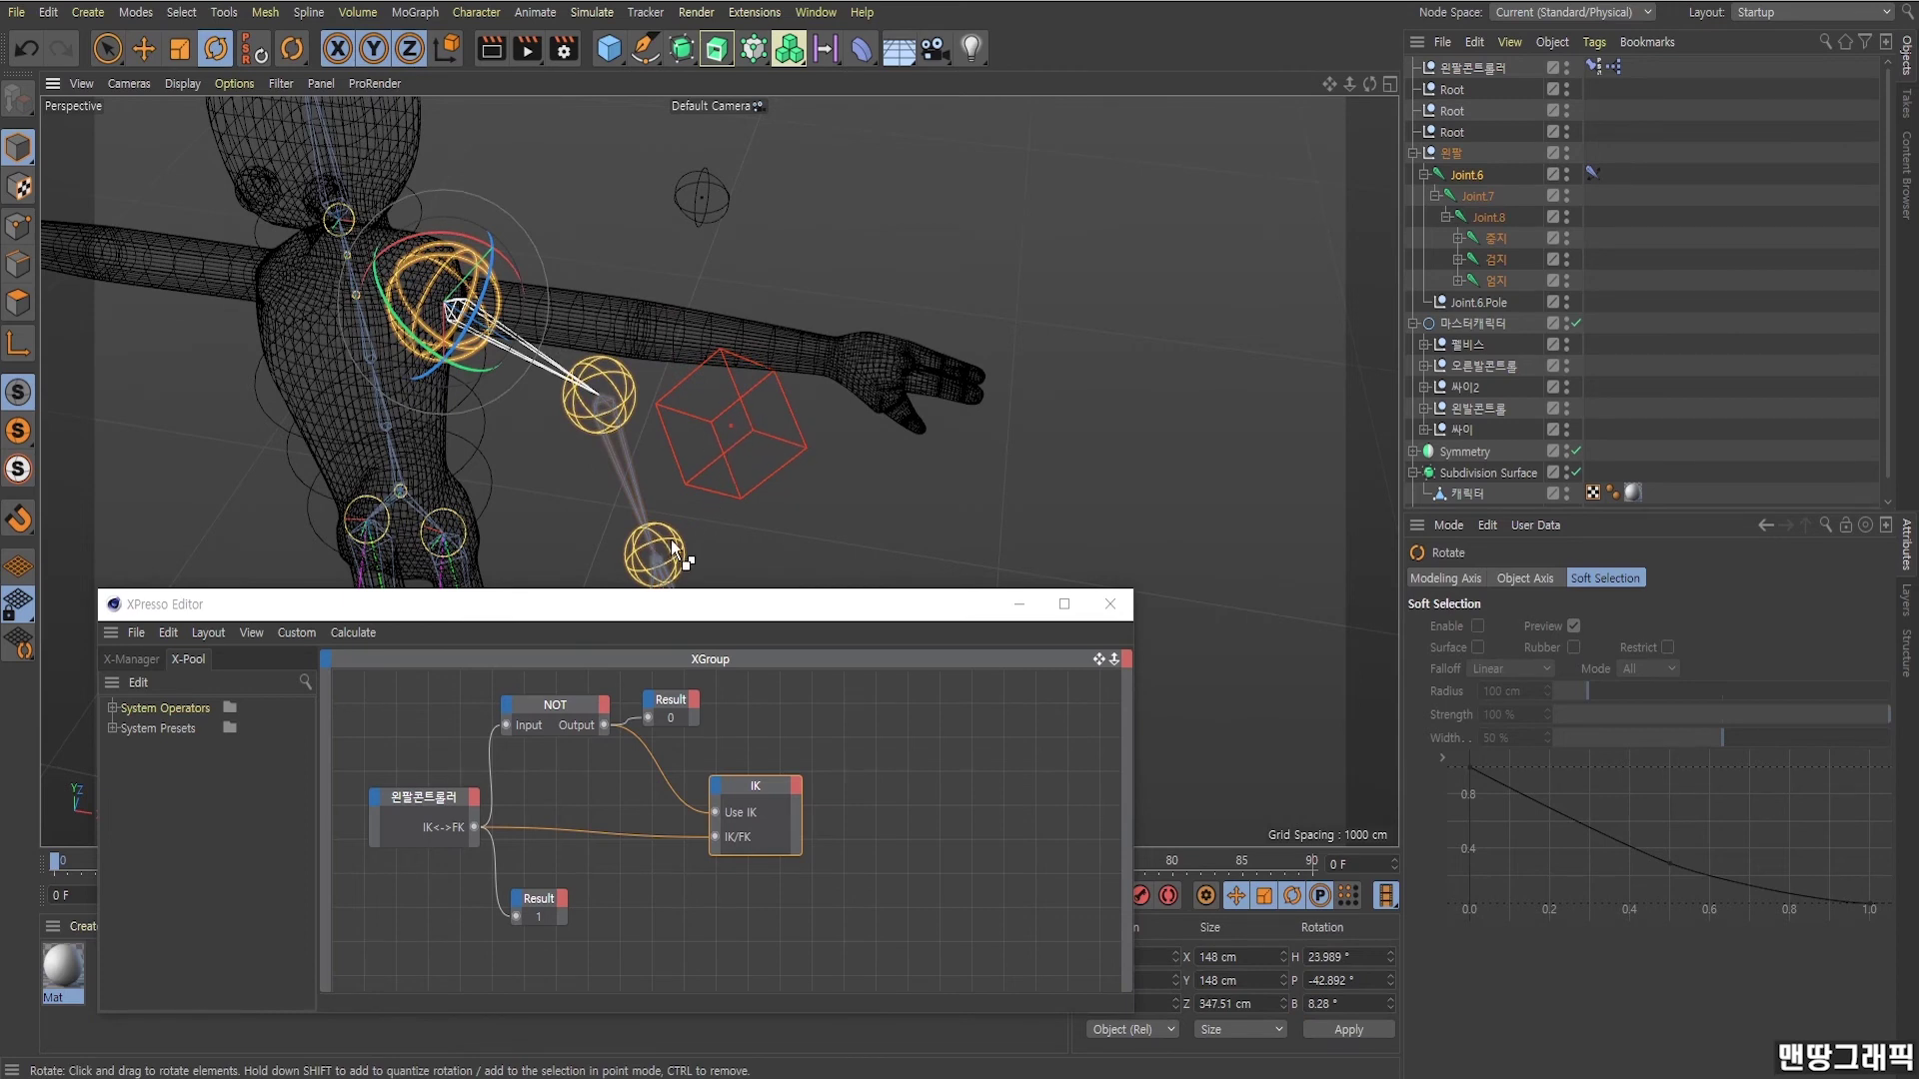
pyautogui.hotkey('ctrl', 'z')
pyautogui.hotkey('ctrl', 'z')
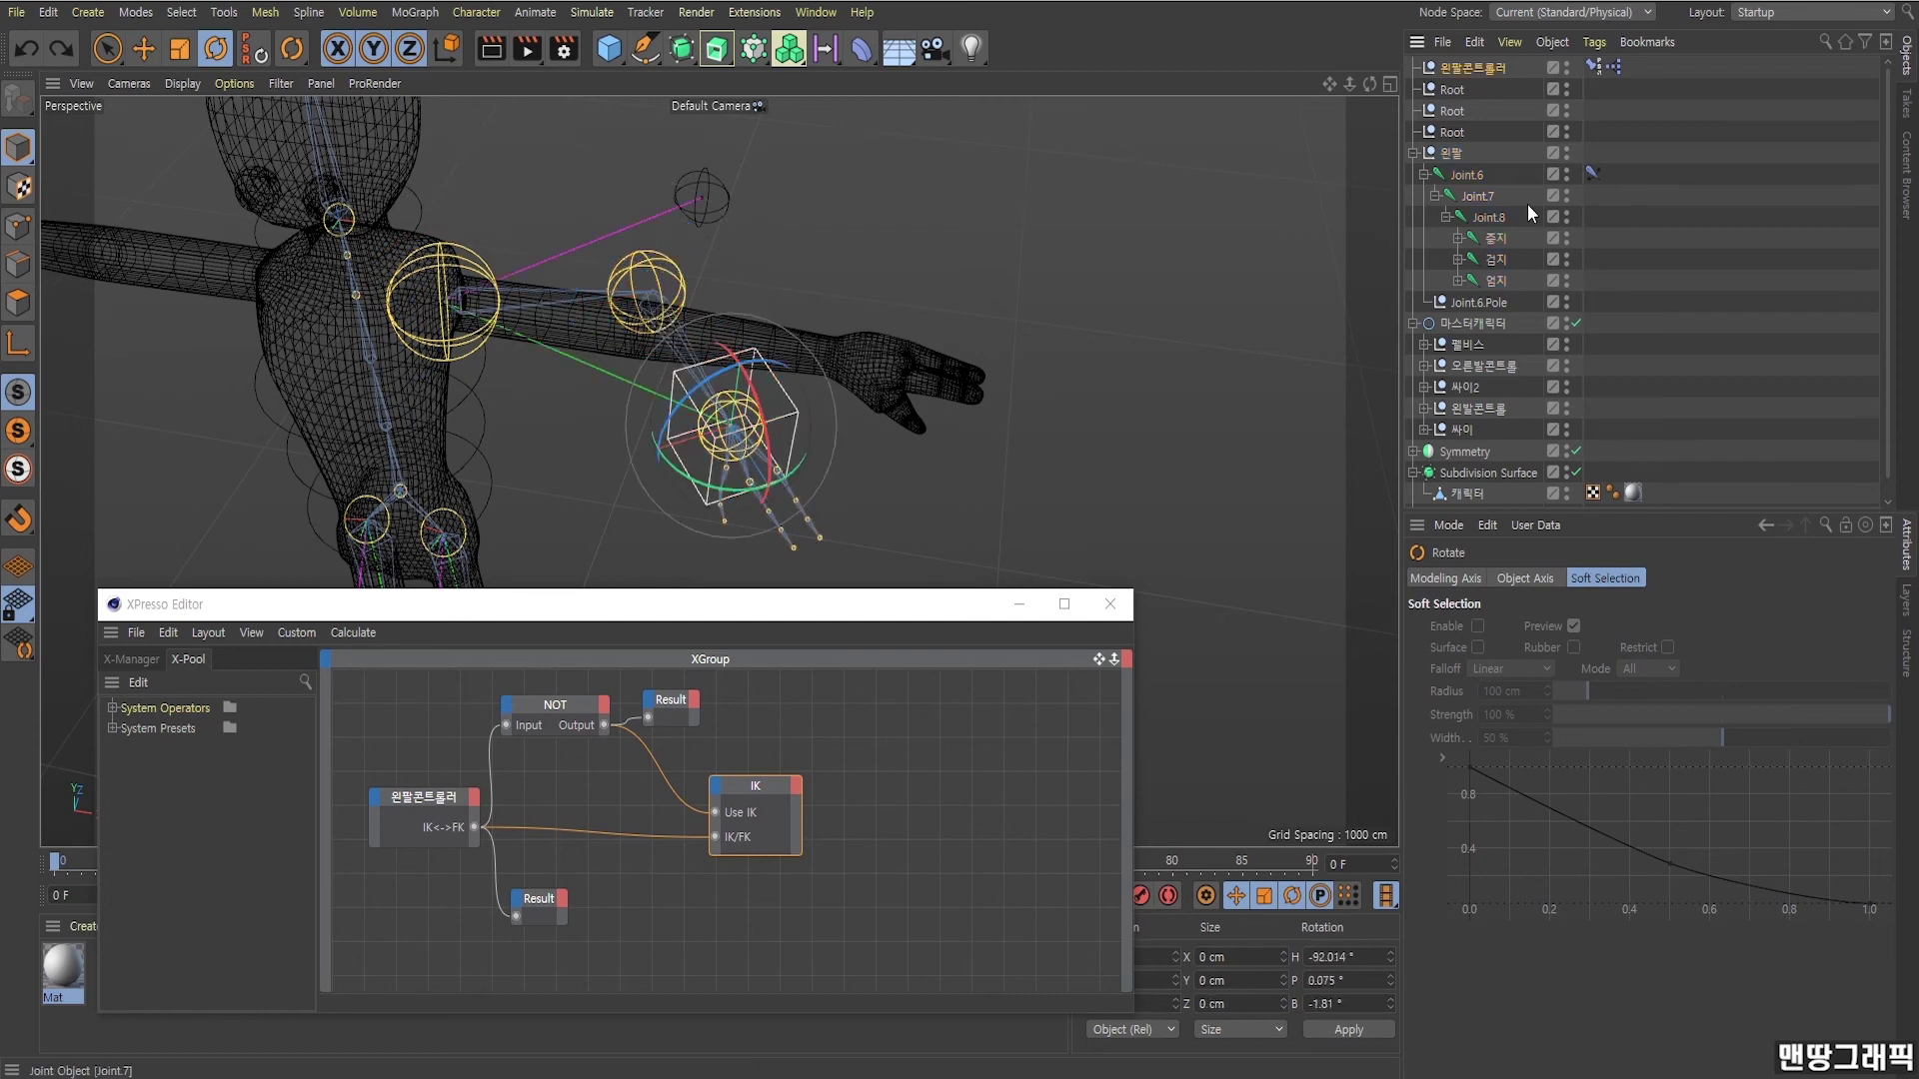
# Re-enable the P (position) target on the controller's Constraint tag.
pyautogui.click(1593, 66)
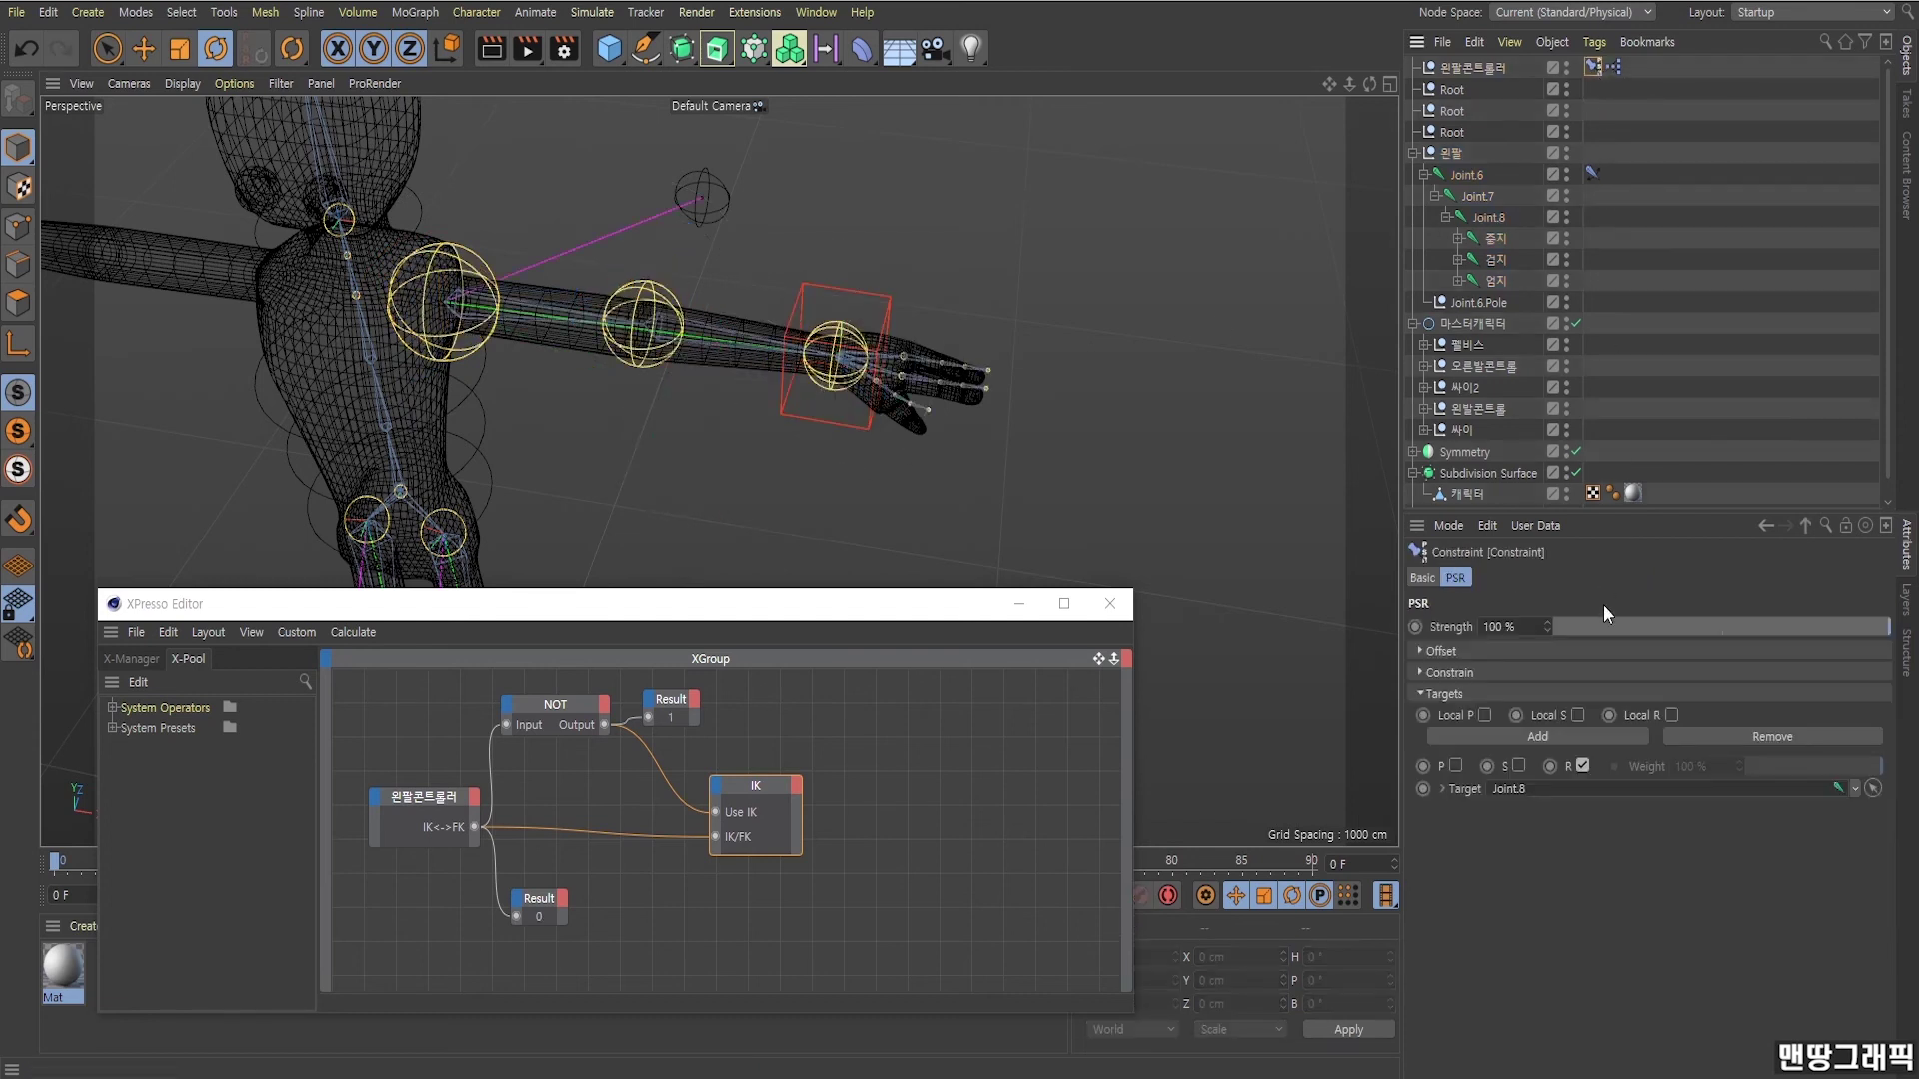
pyautogui.click(1455, 765)
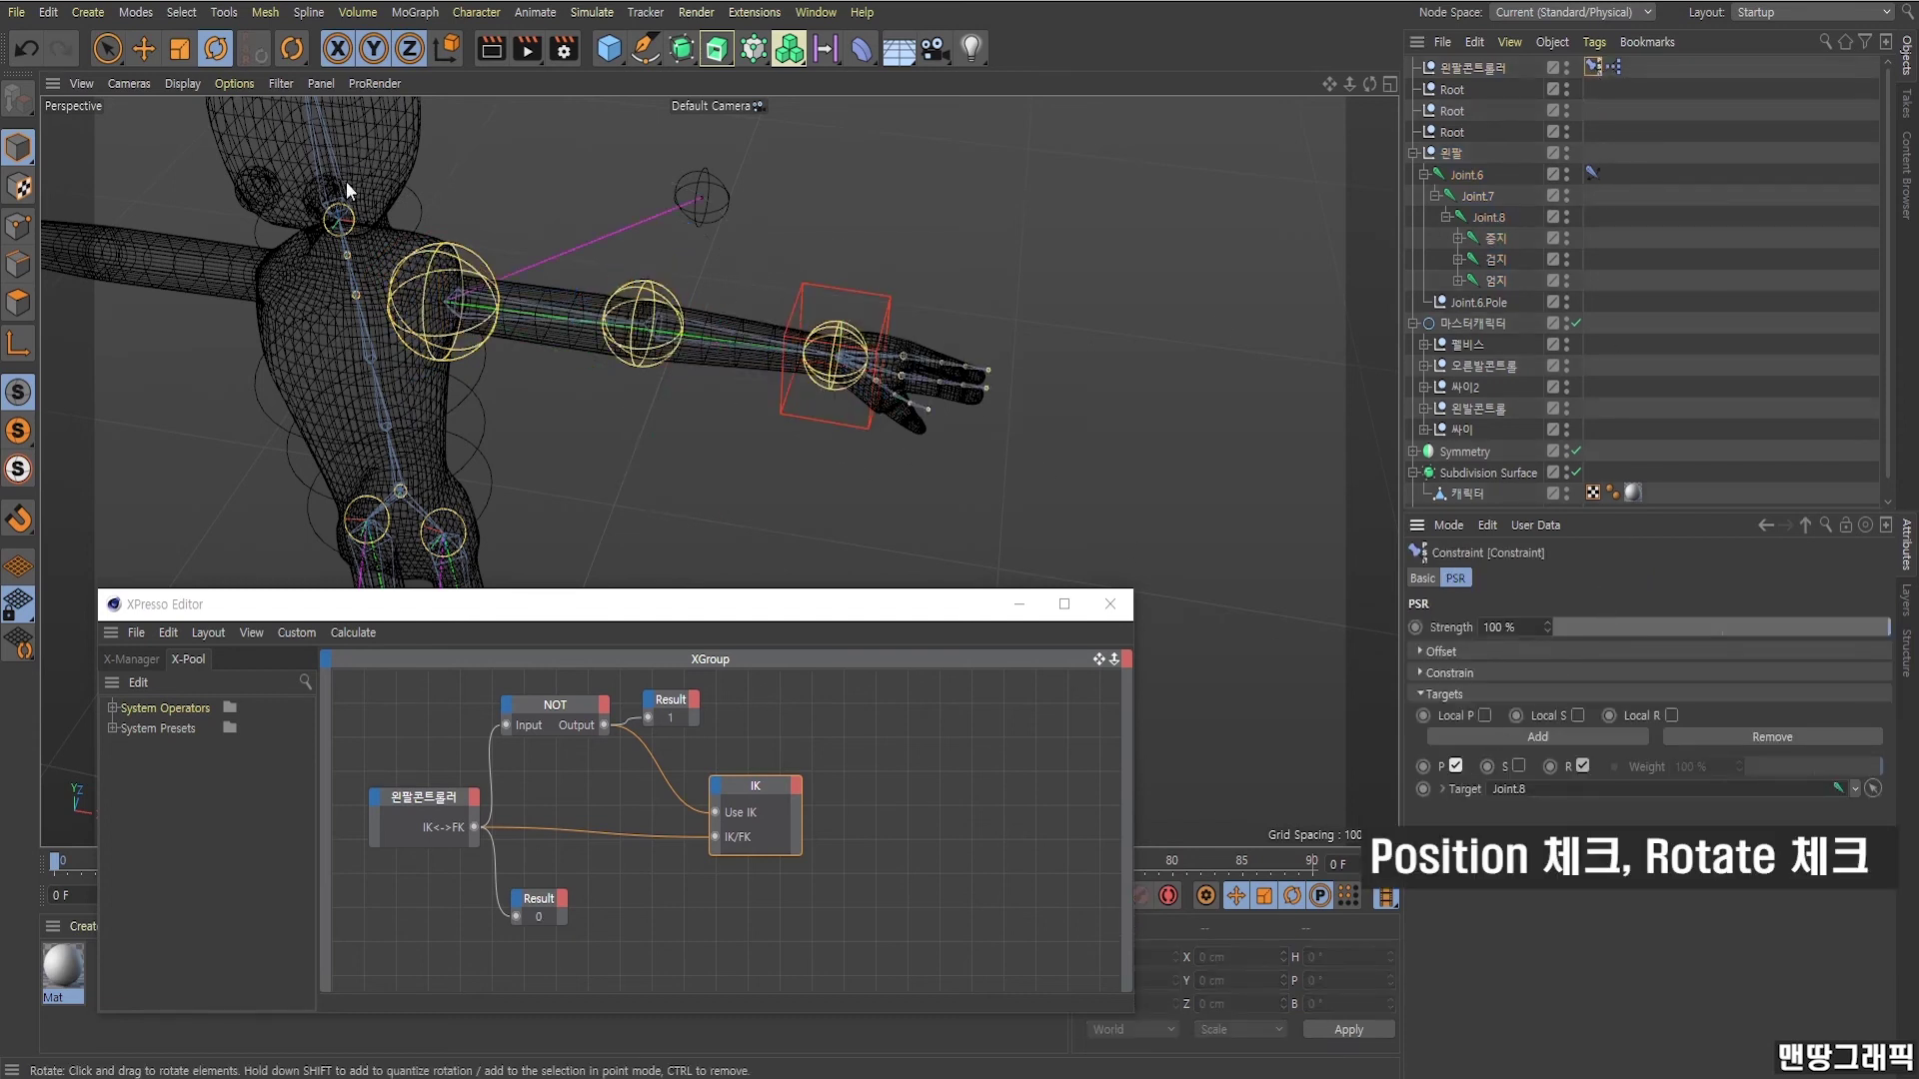
pyautogui.click(152, 60)
pyautogui.click(807, 387)
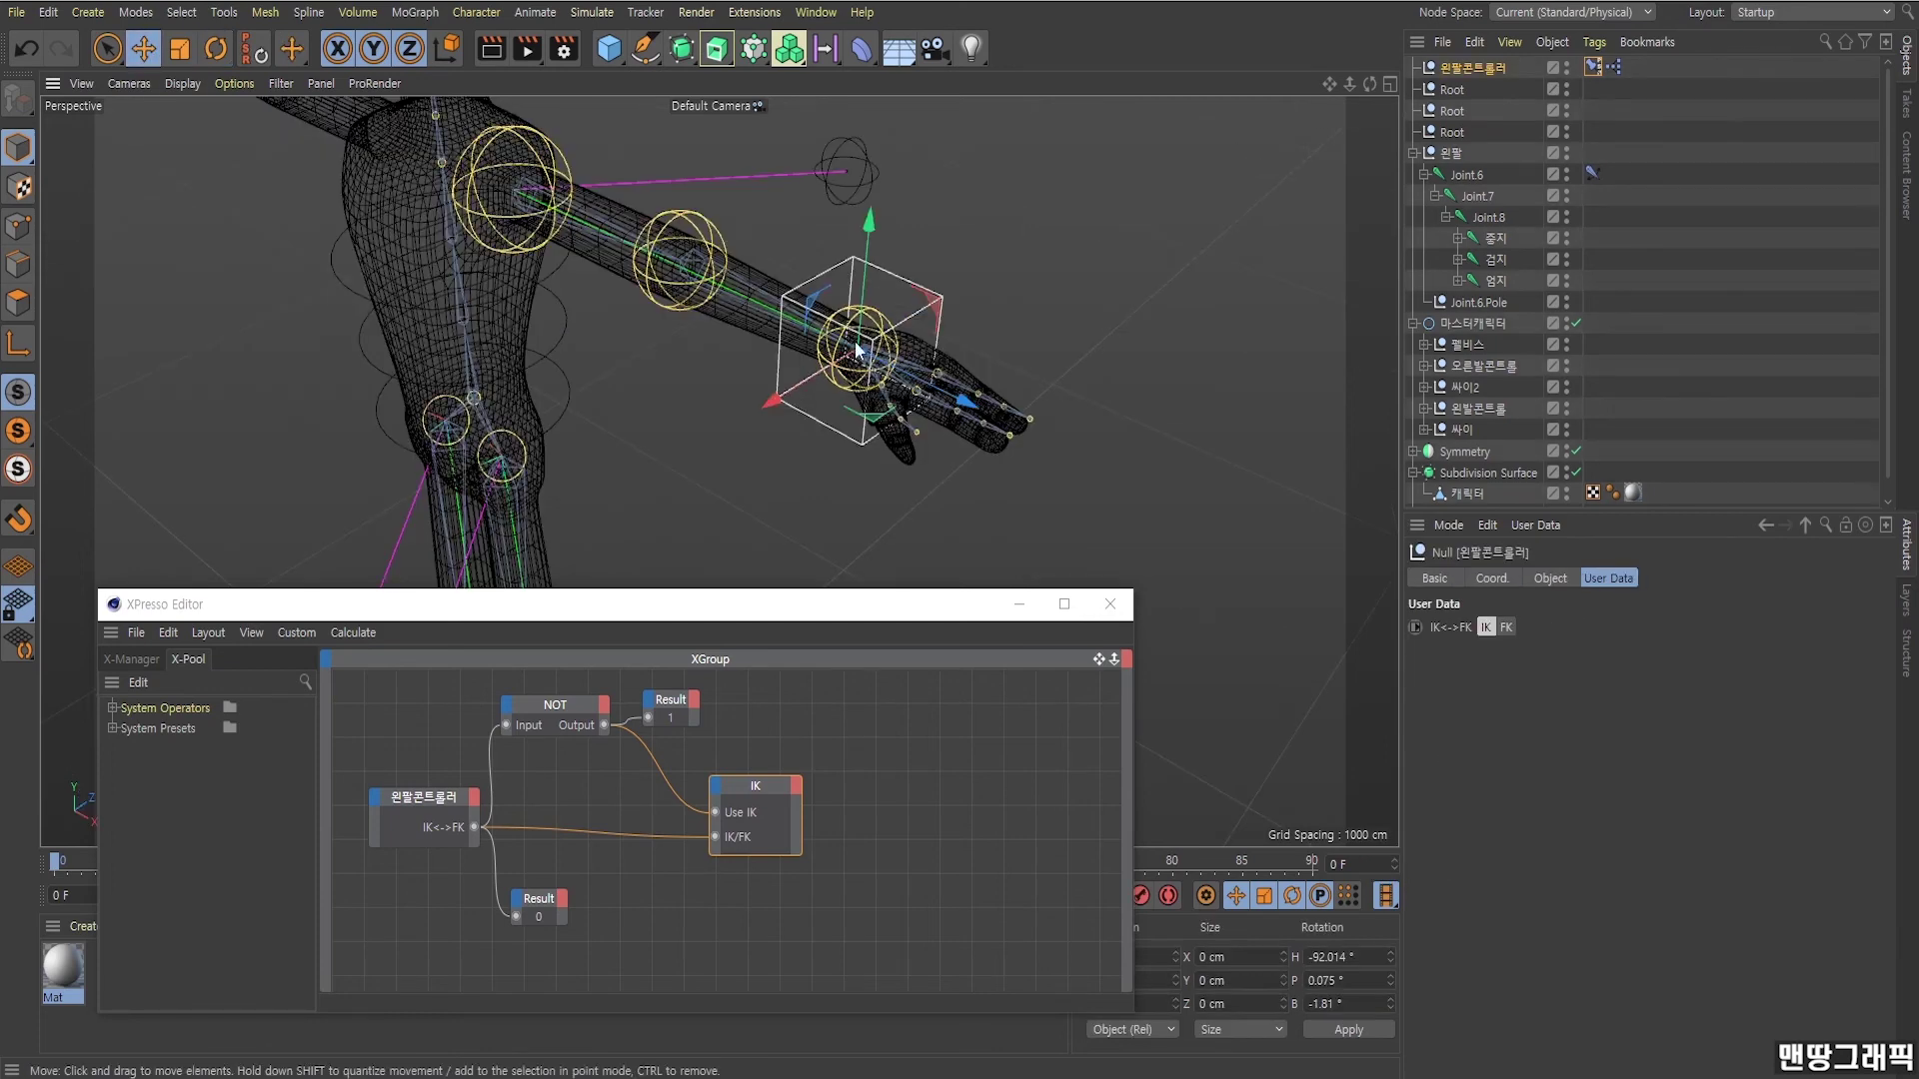
pyautogui.keyDown('alt'); pyautogui.moveTo(878, 330); pyautogui.dragTo(935, 327); pyautogui.keyUp('alt')
# Expand and collapse the Constraint tag's Offset options.
pyautogui.click(1593, 68)
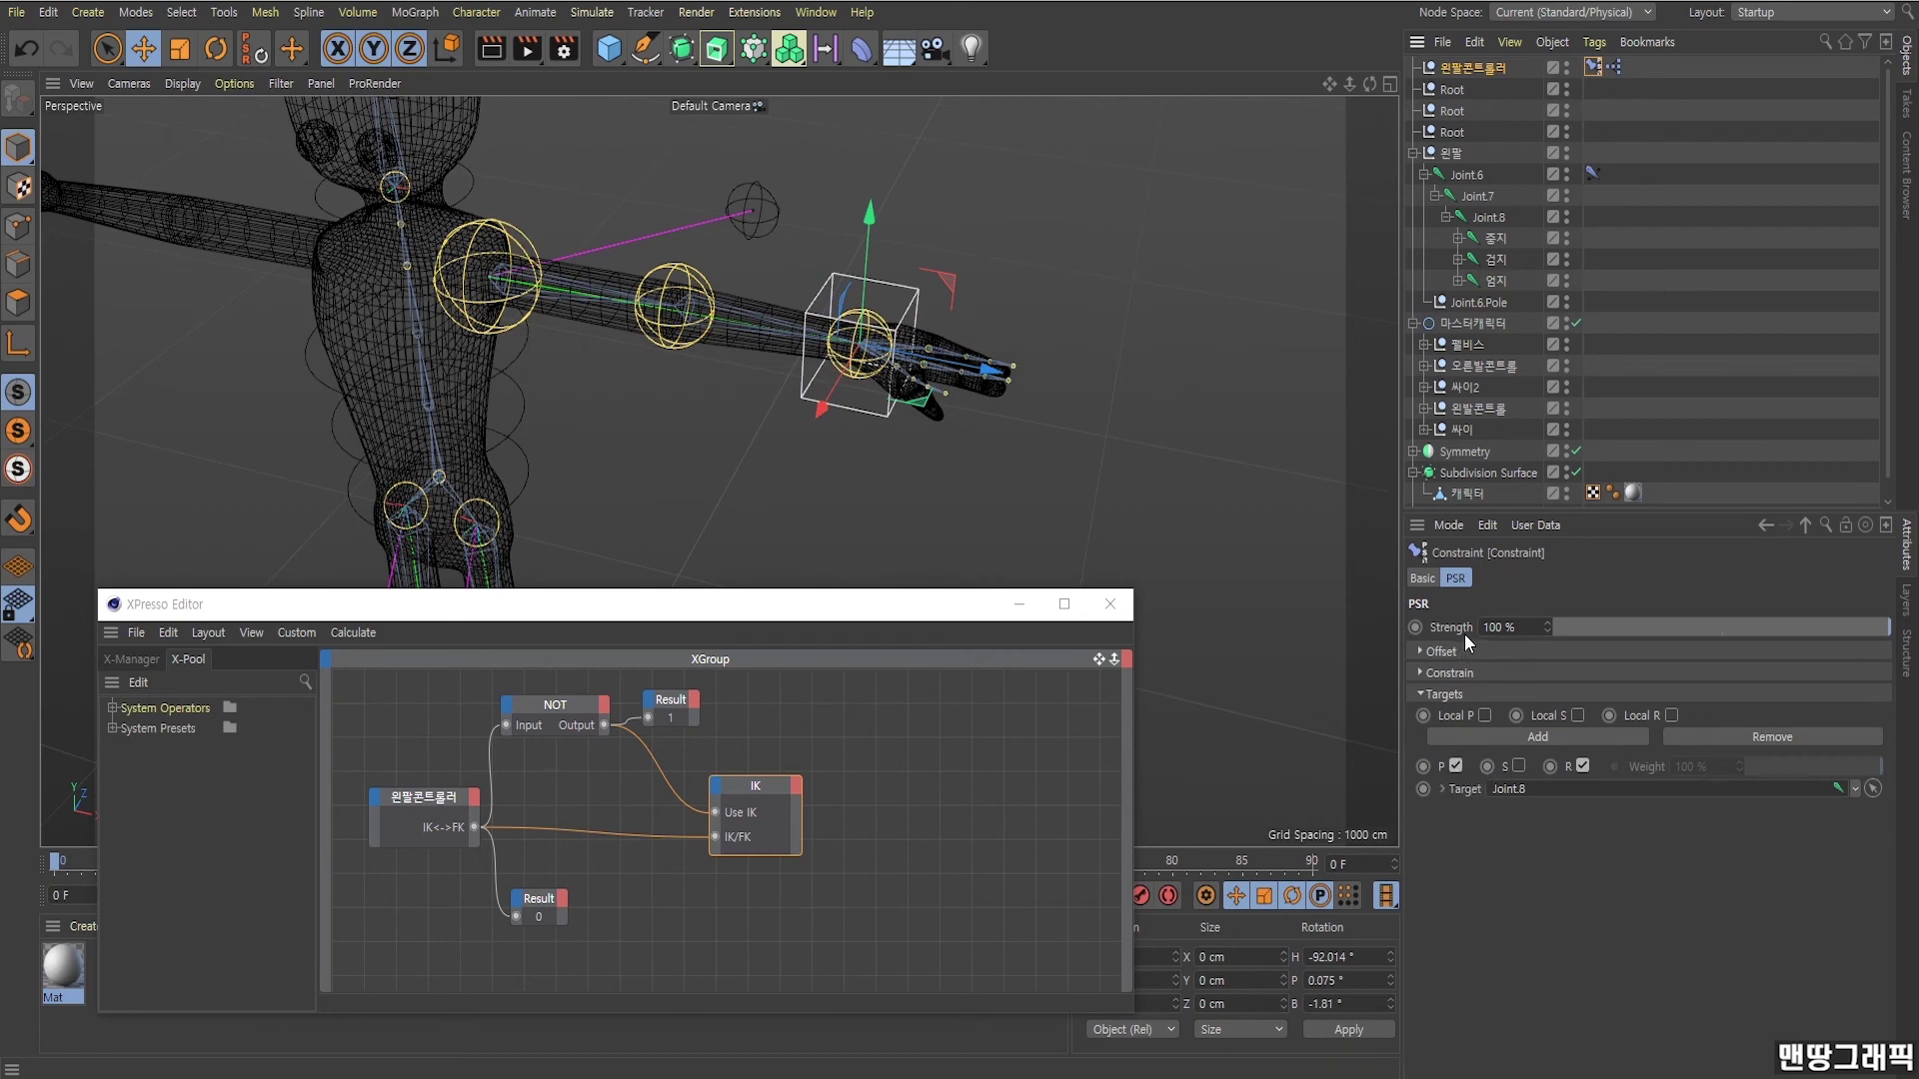
pyautogui.click(1420, 653)
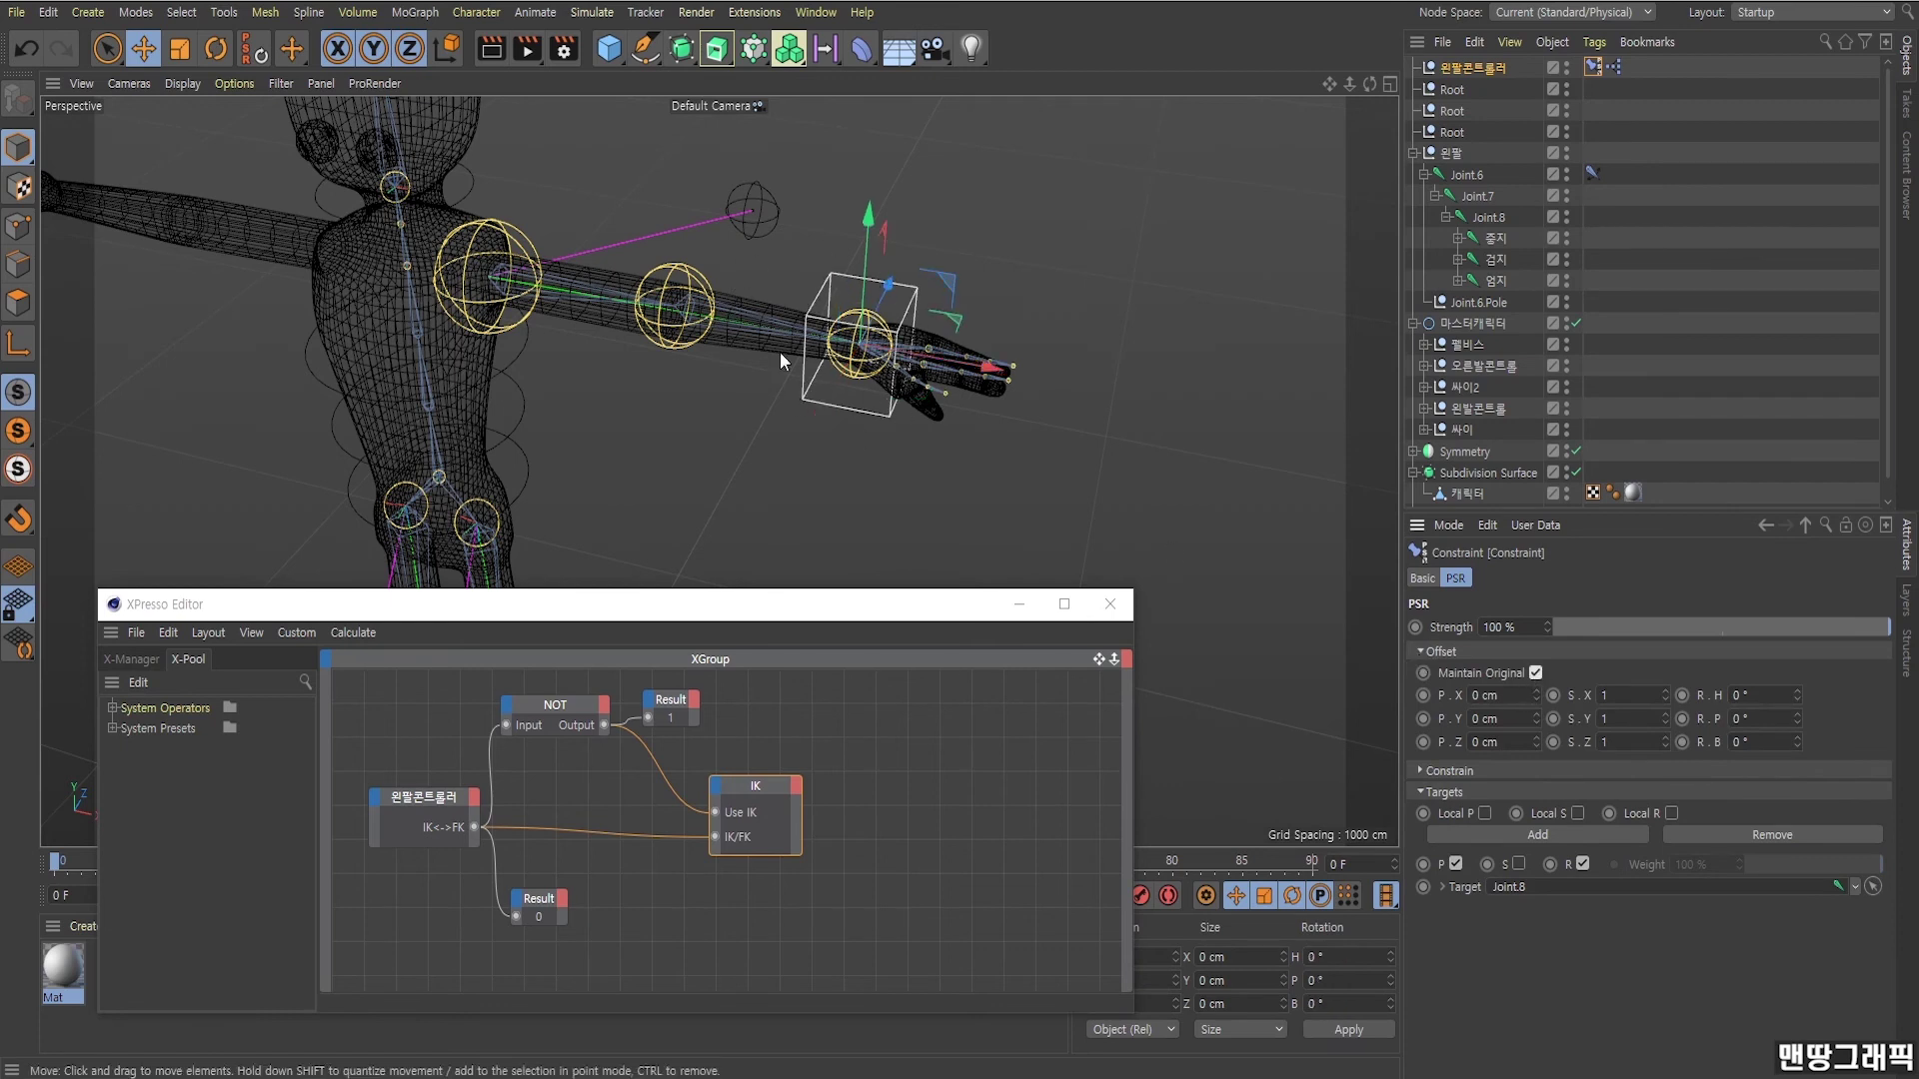
pyautogui.click(1418, 651)
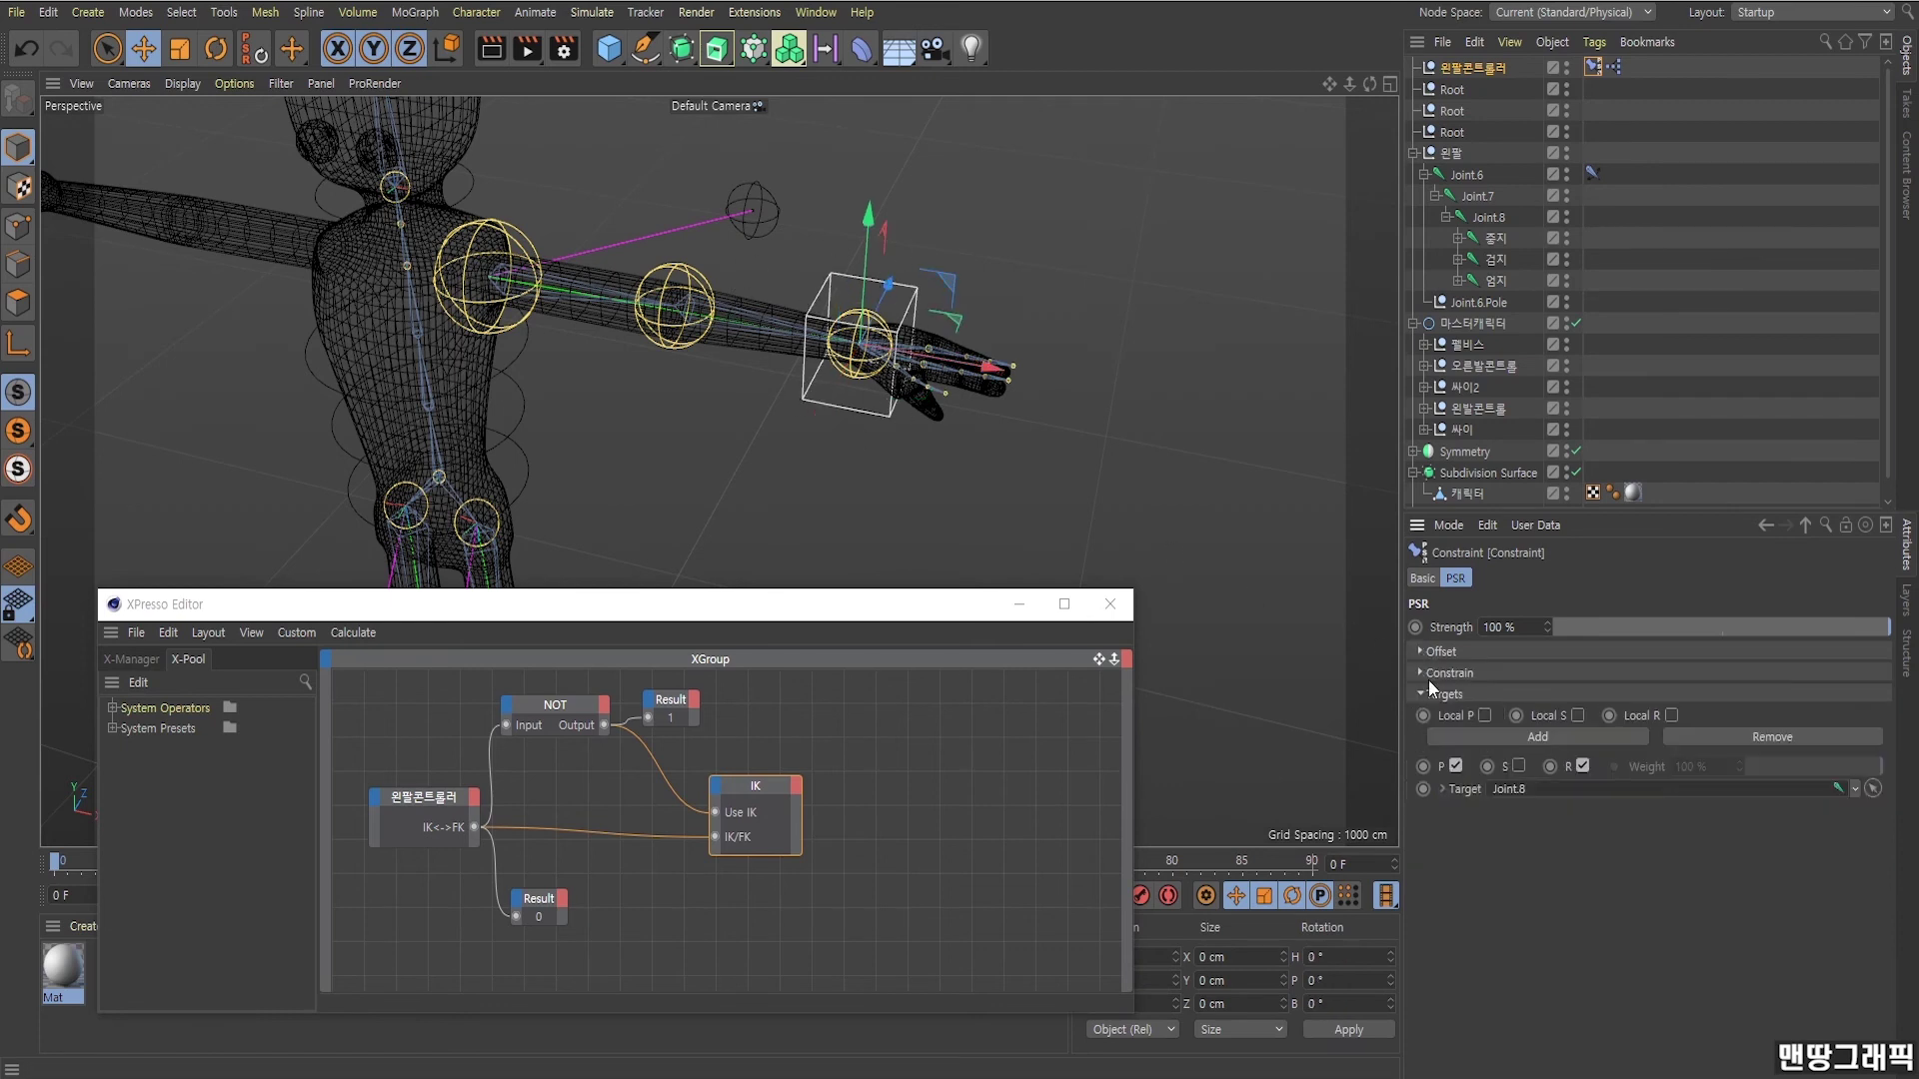
pyautogui.click(1425, 674)
# Add the Constraint tag to XPresso as a node with a Strength input.
pyautogui.moveTo(971, 795)
pyautogui.mouseDown()
pyautogui.moveTo(921, 801)
pyautogui.moveTo(995, 767)
pyautogui.mouseUp()
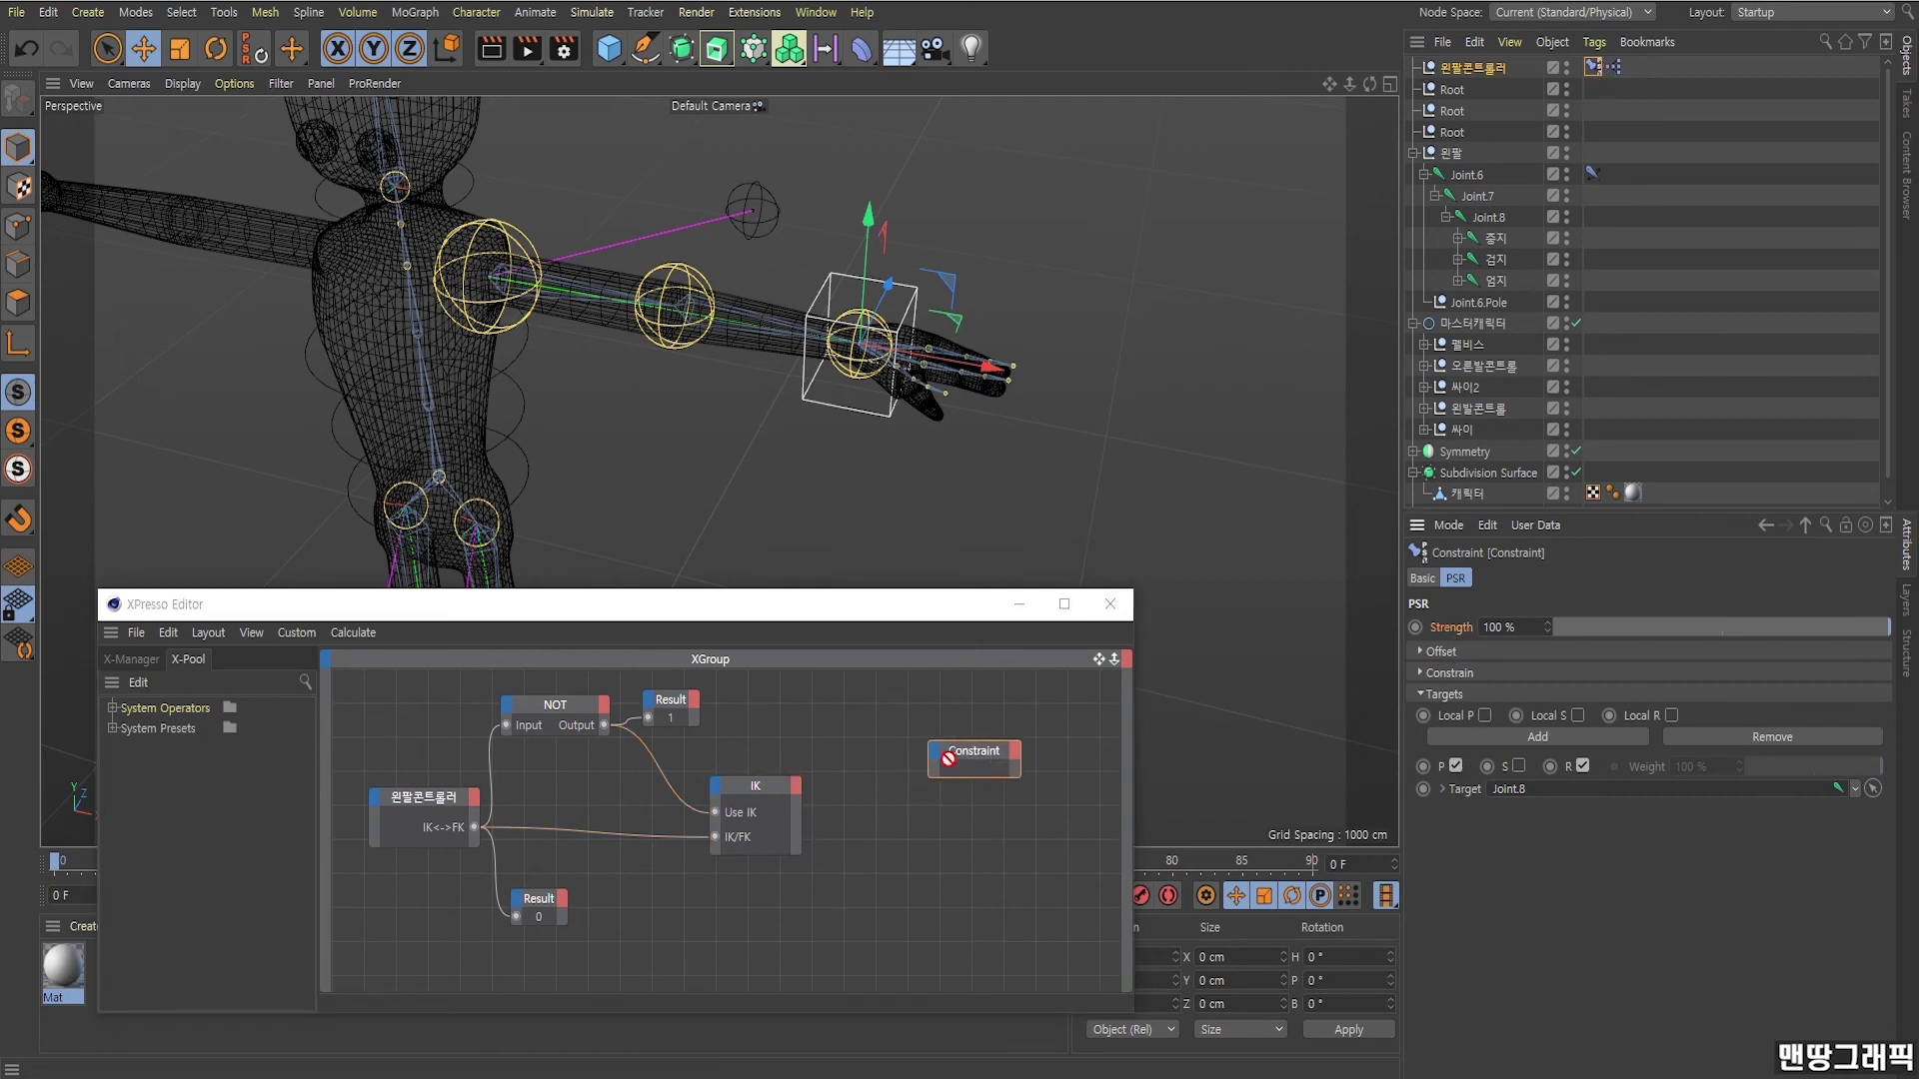
pyautogui.moveTo(1446, 626); pyautogui.dragTo(940, 761)
pyautogui.moveTo(931, 748); pyautogui.dragTo(898, 716)
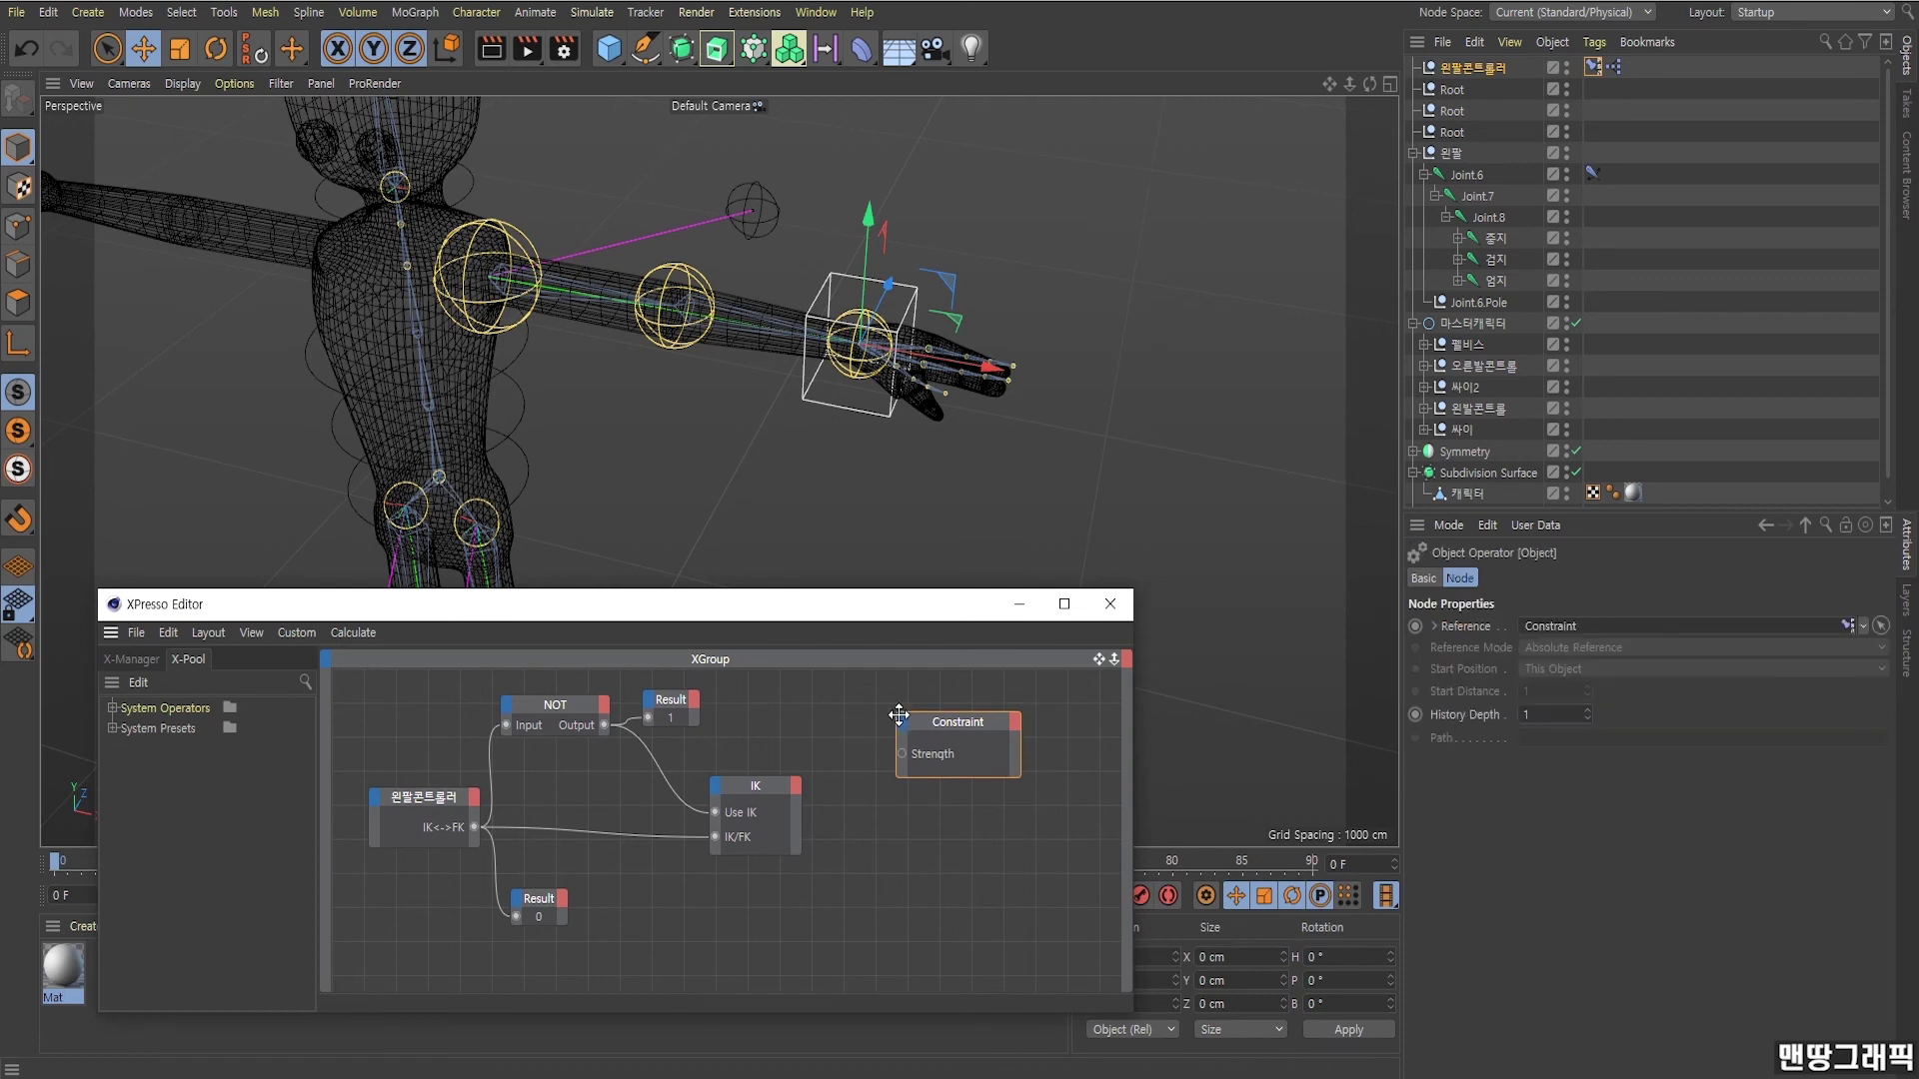
# Wire the controller's IK<->FK output into Constraint Strength, which now reads 0%.
pyautogui.click(1478, 72)
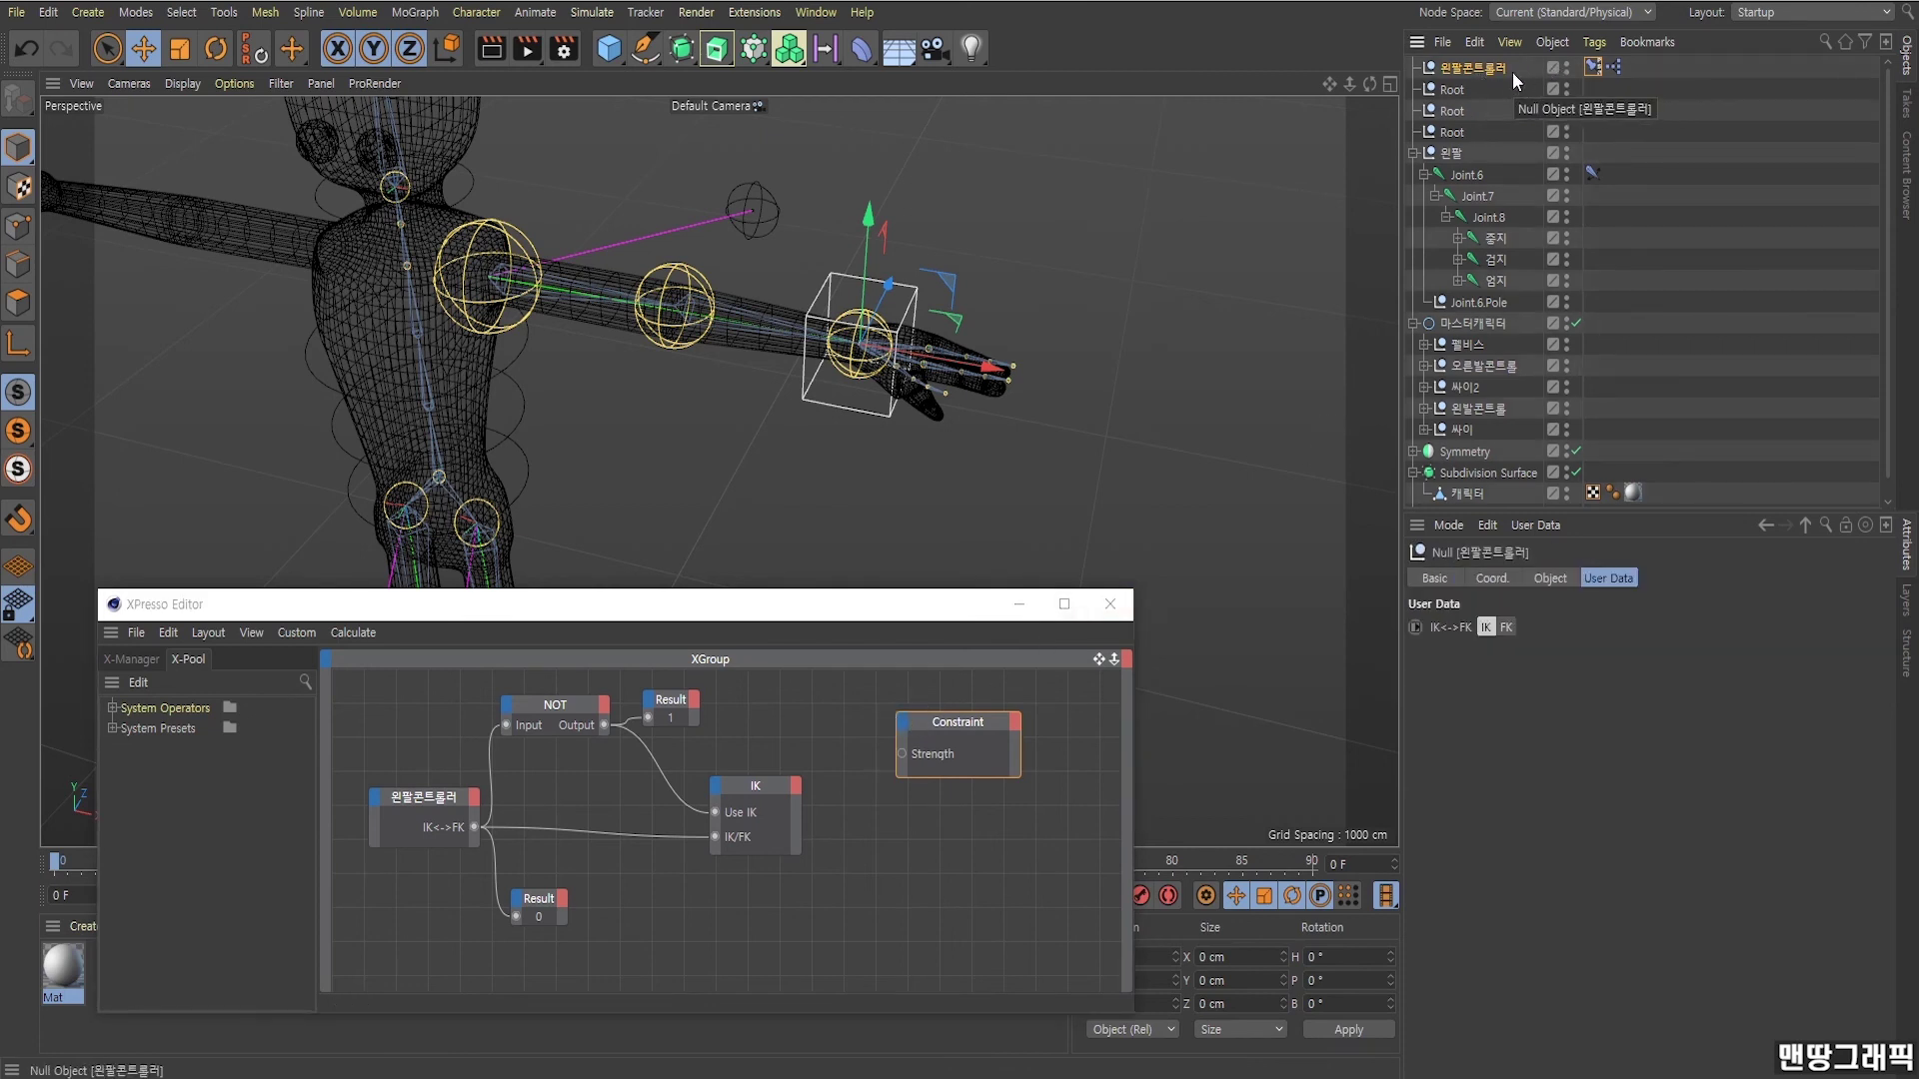
pyautogui.click(1593, 68)
pyautogui.click(1620, 70)
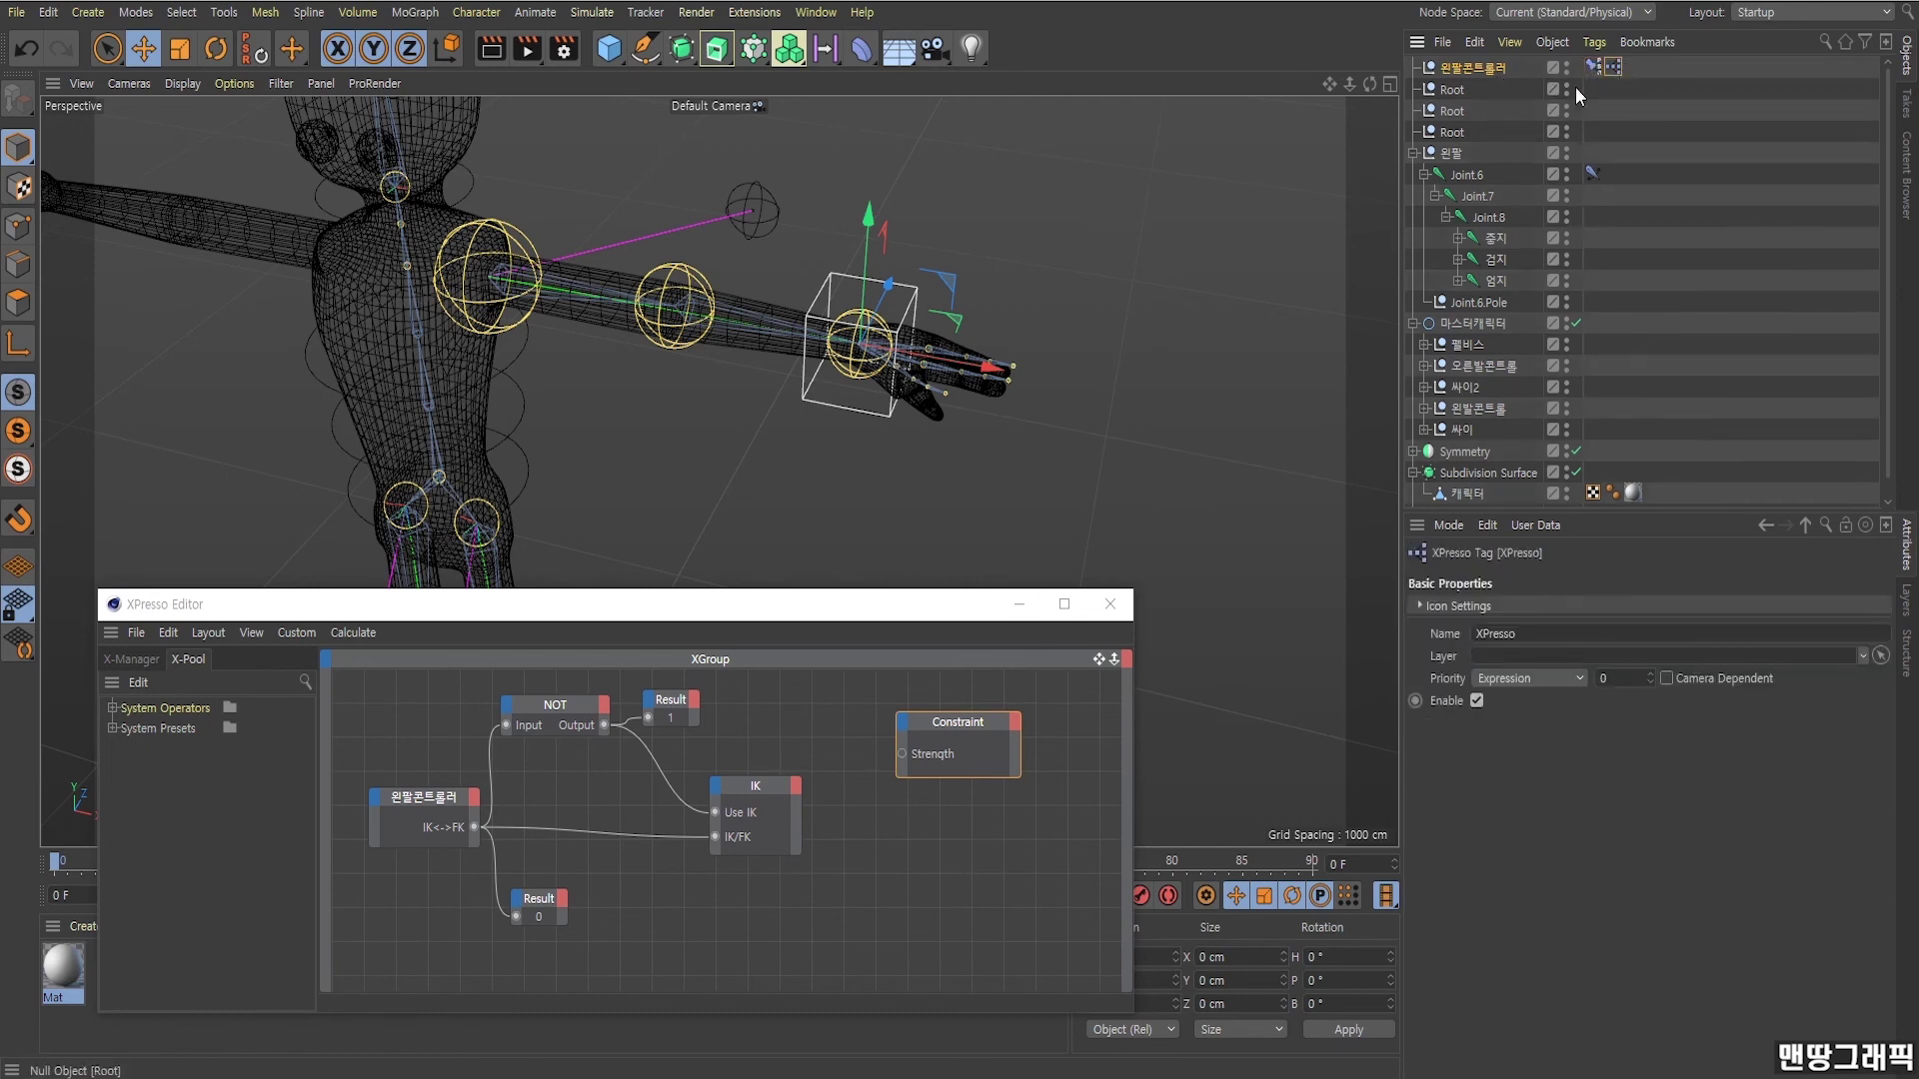
pyautogui.click(1592, 69)
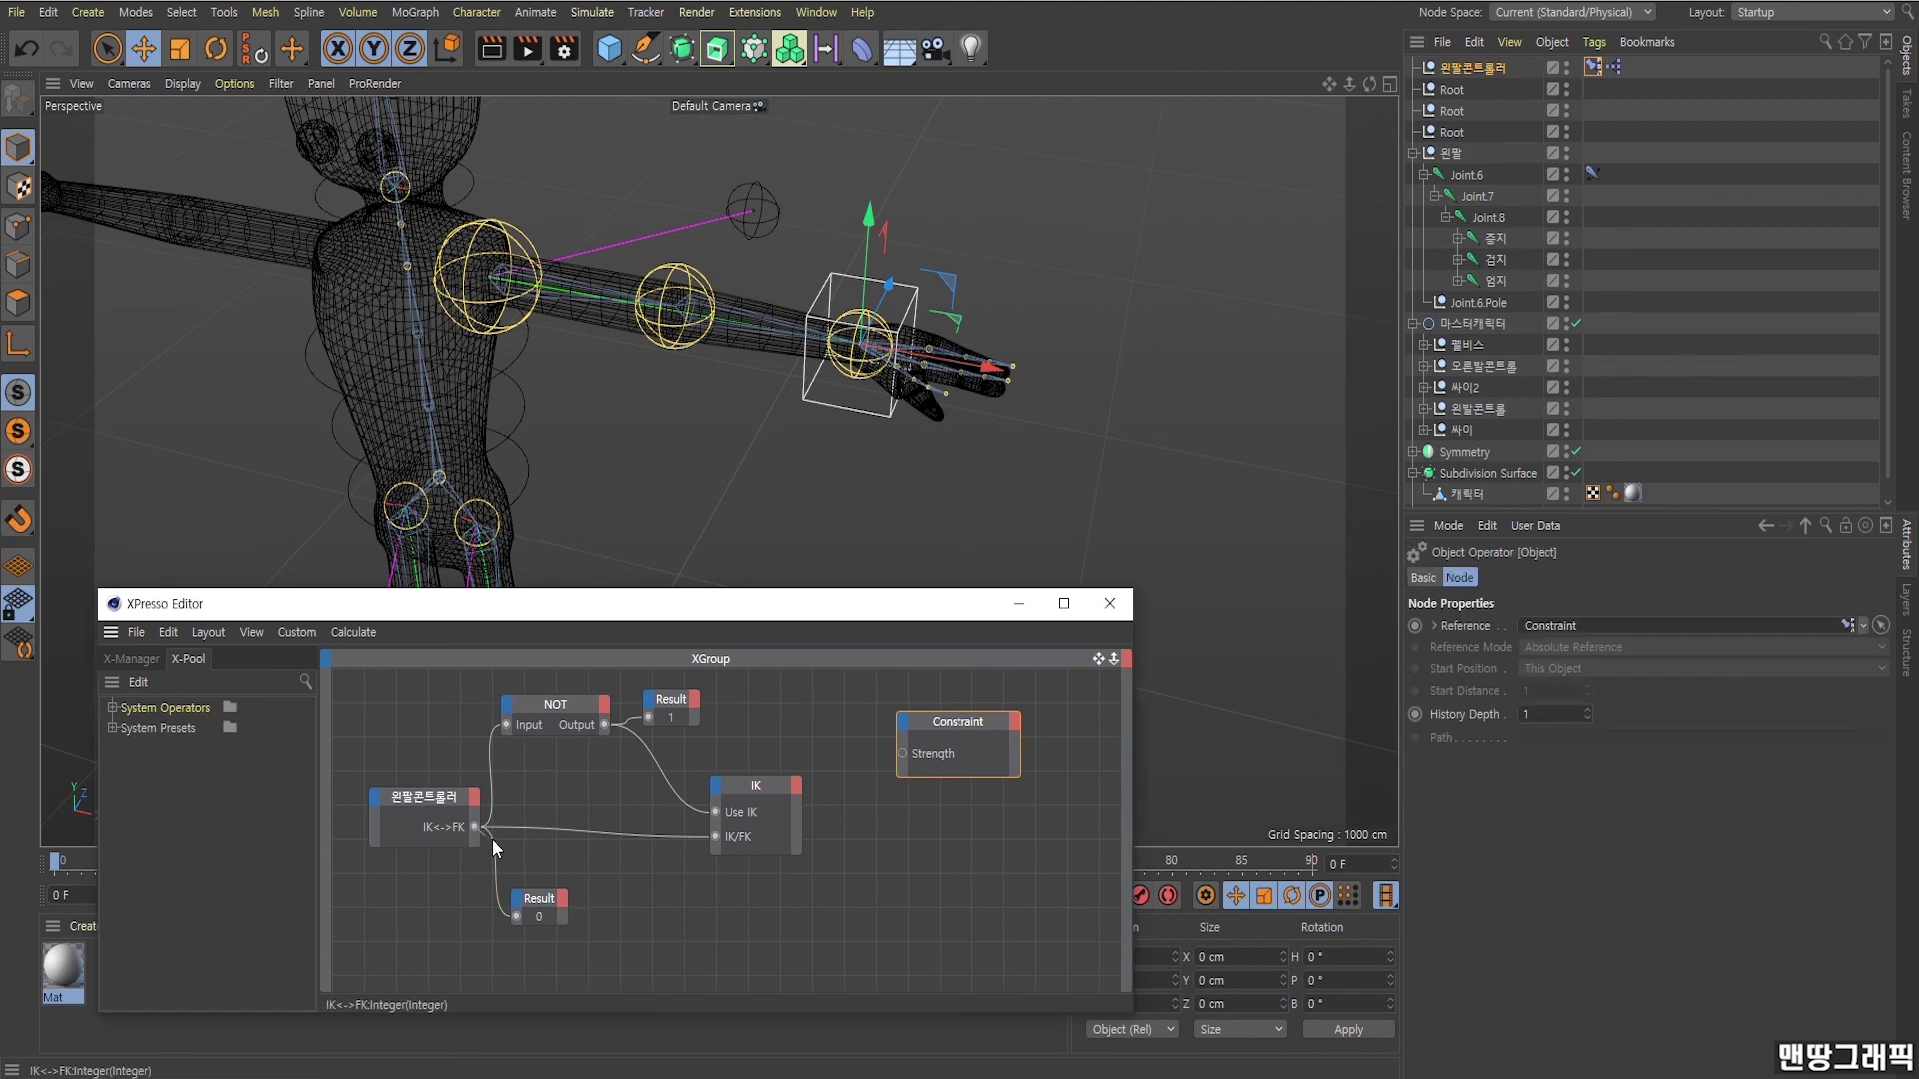
pyautogui.moveTo(474, 827)
pyautogui.mouseDown()
pyautogui.moveTo(903, 755)
pyautogui.moveTo(724, 895)
pyautogui.mouseUp()
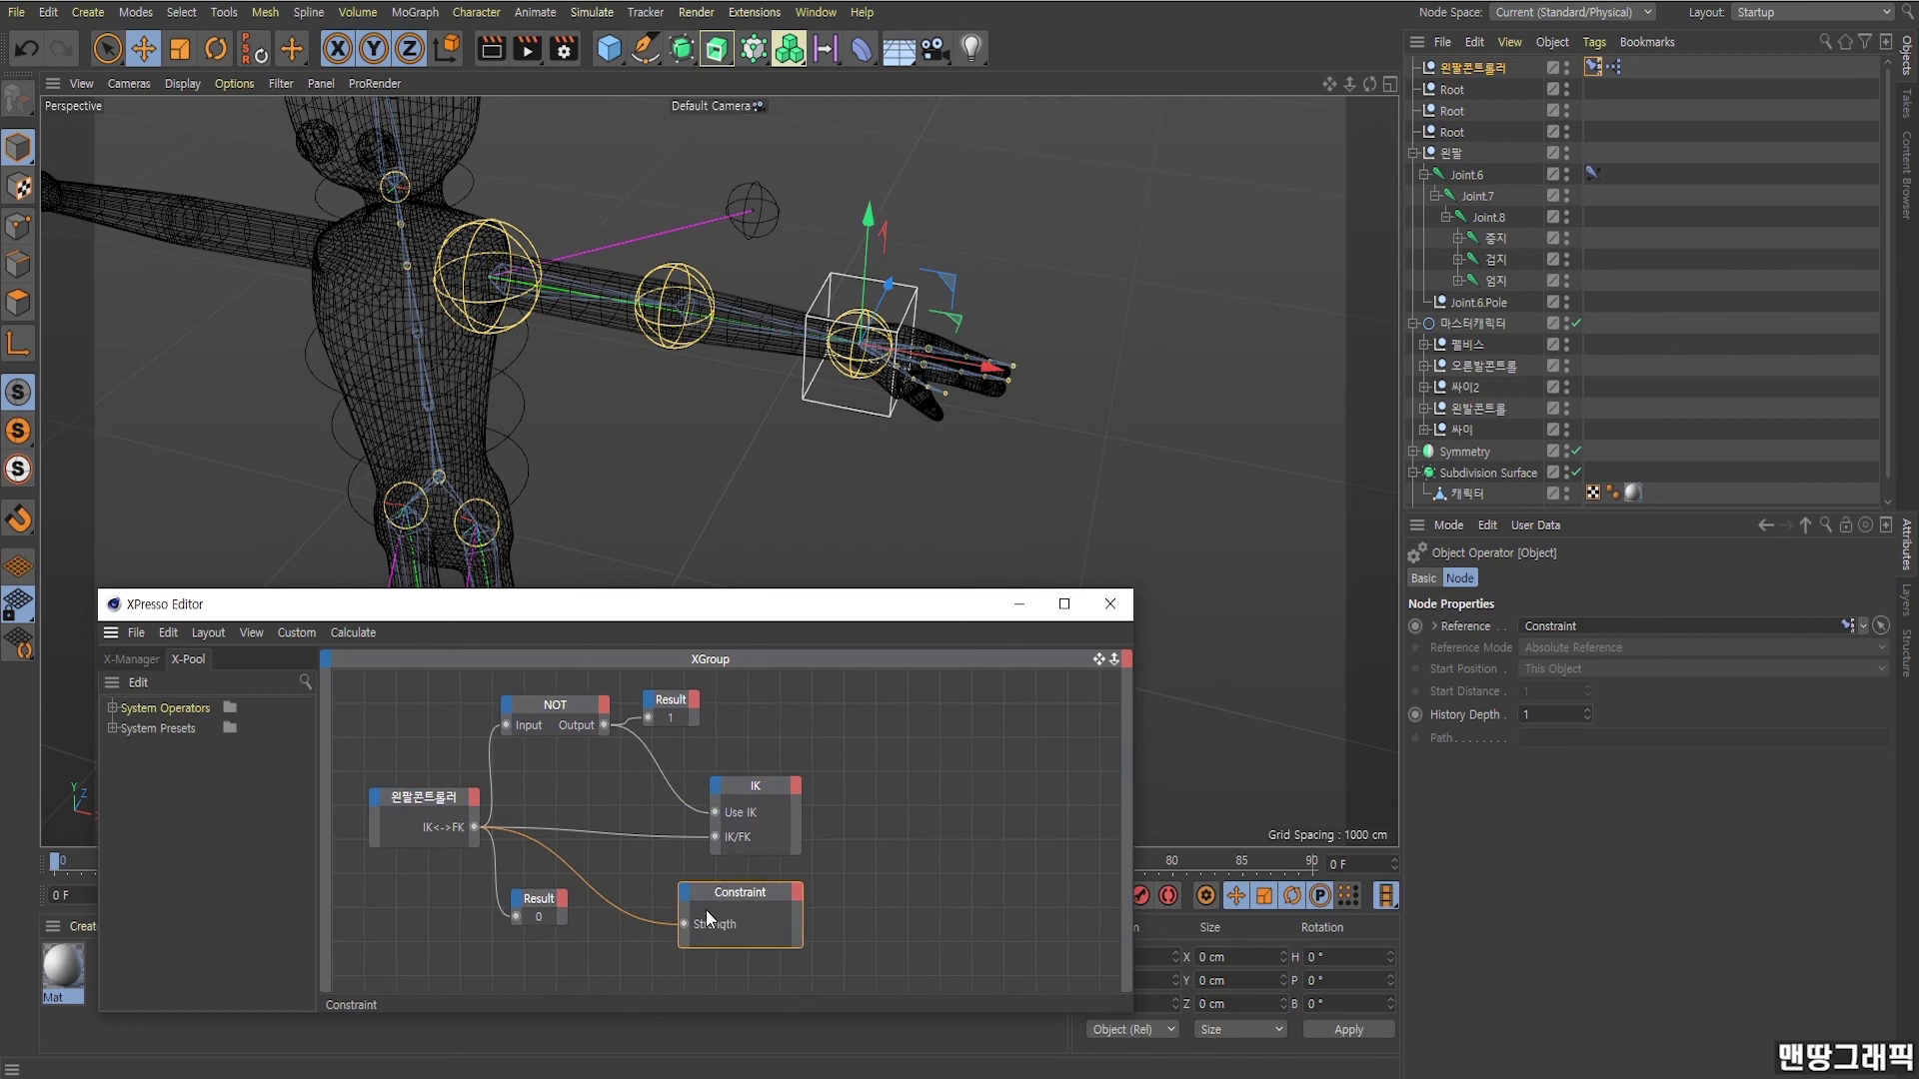
pyautogui.click(1591, 68)
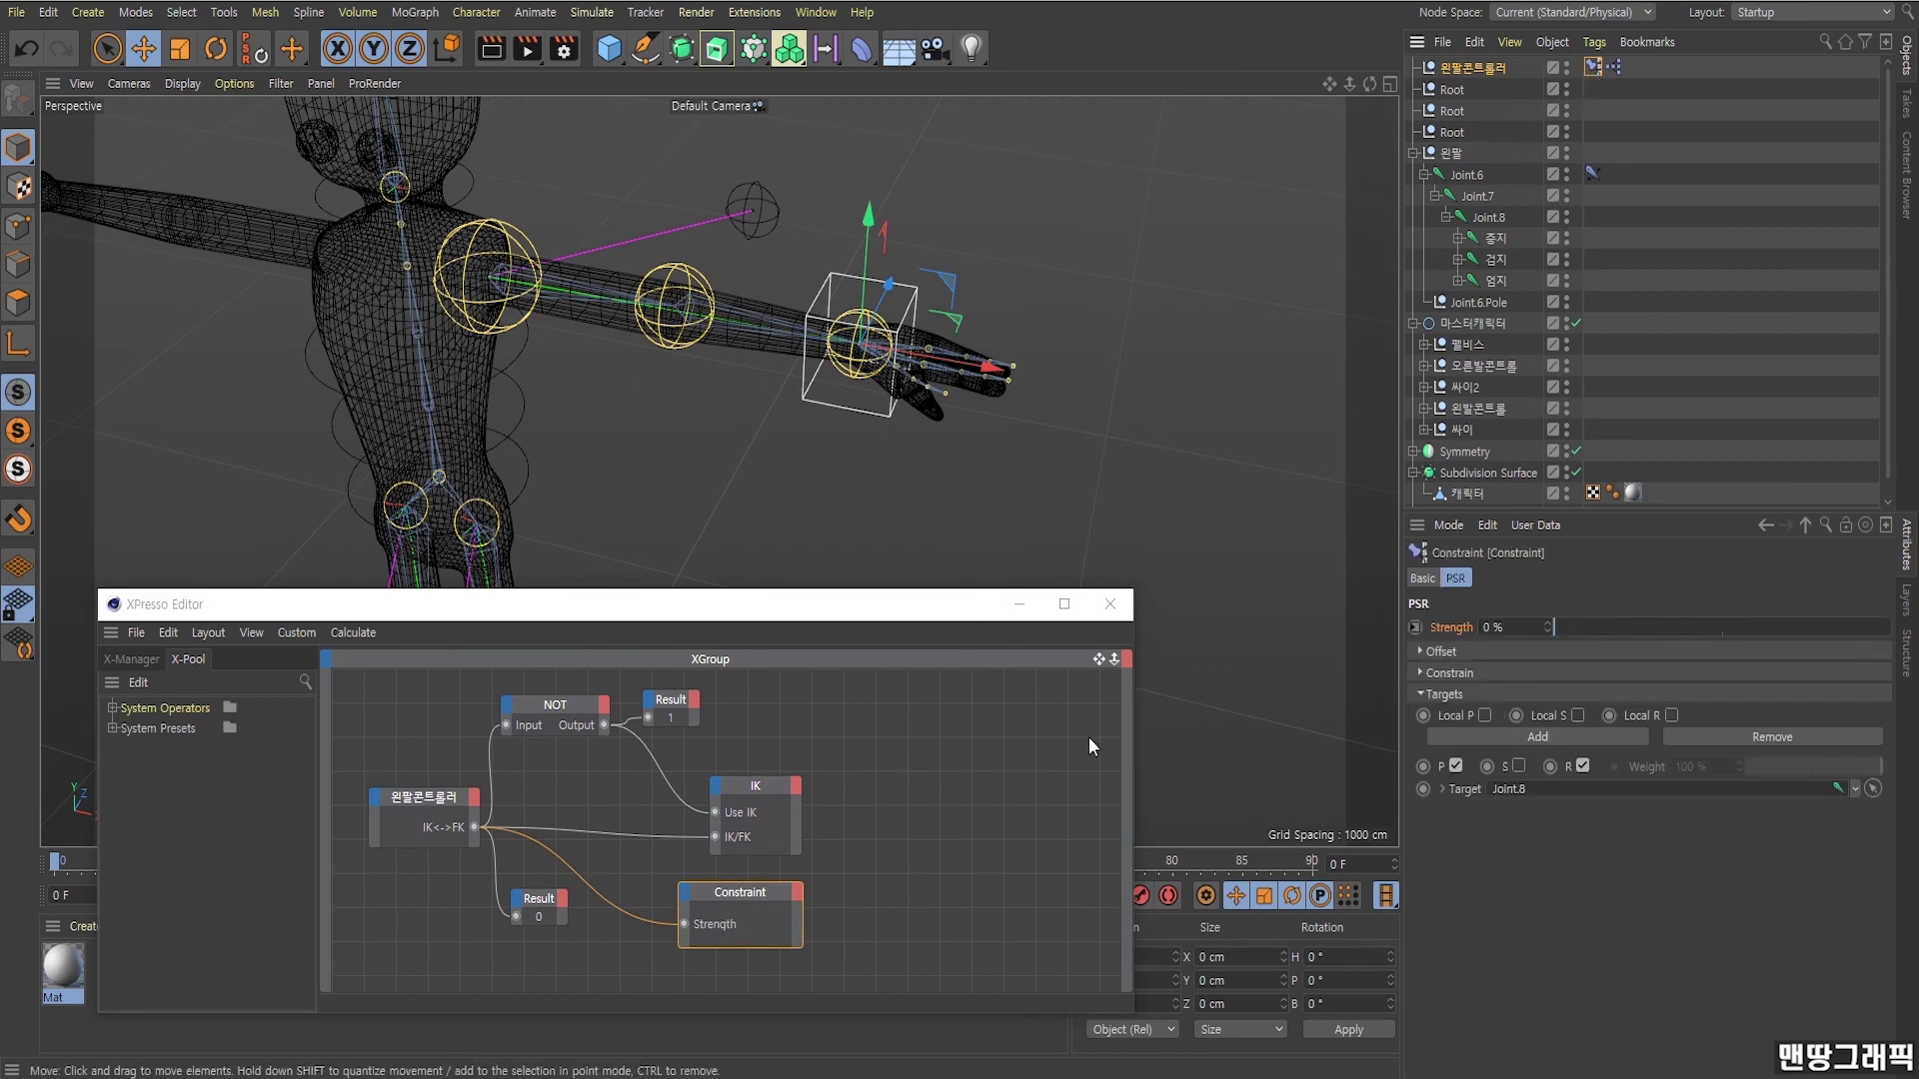
# Move the hand controller to confirm the IK arm follows it.
pyautogui.click(1023, 246)
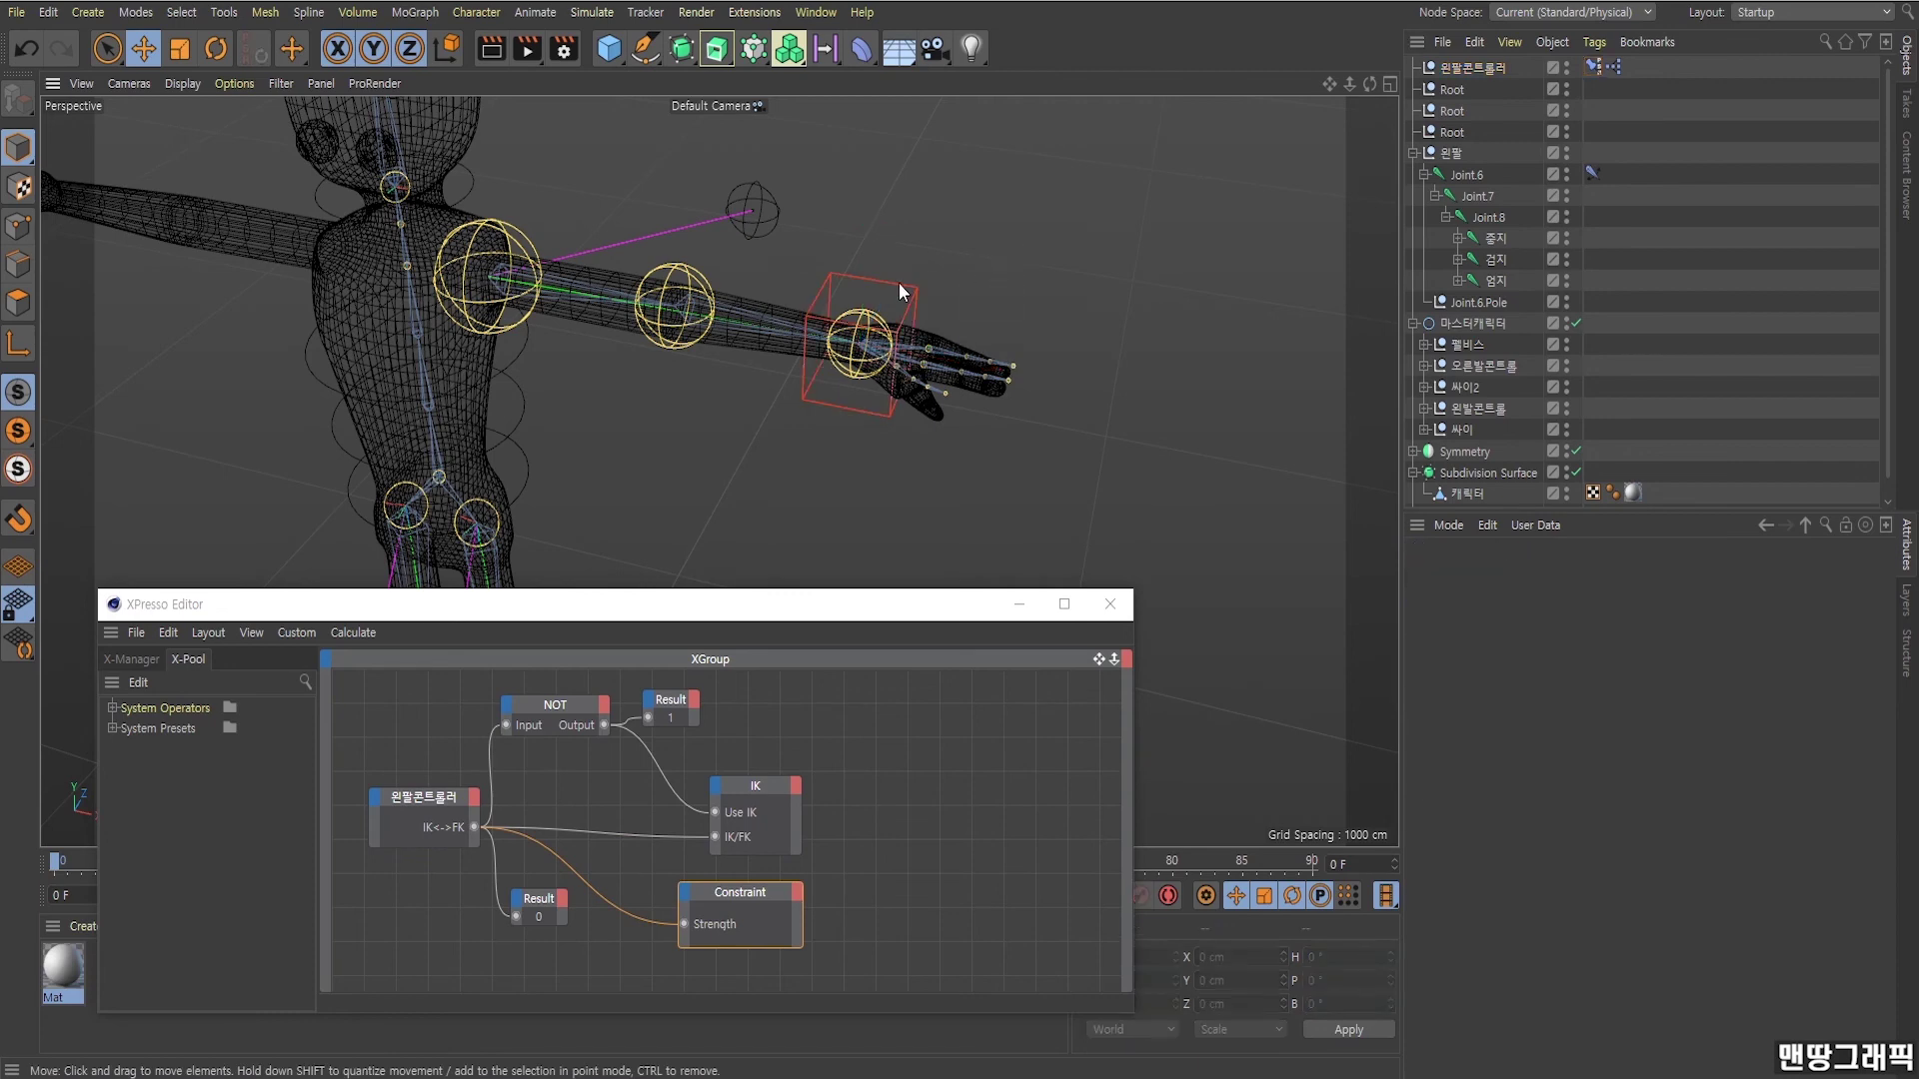
pyautogui.click(904, 282)
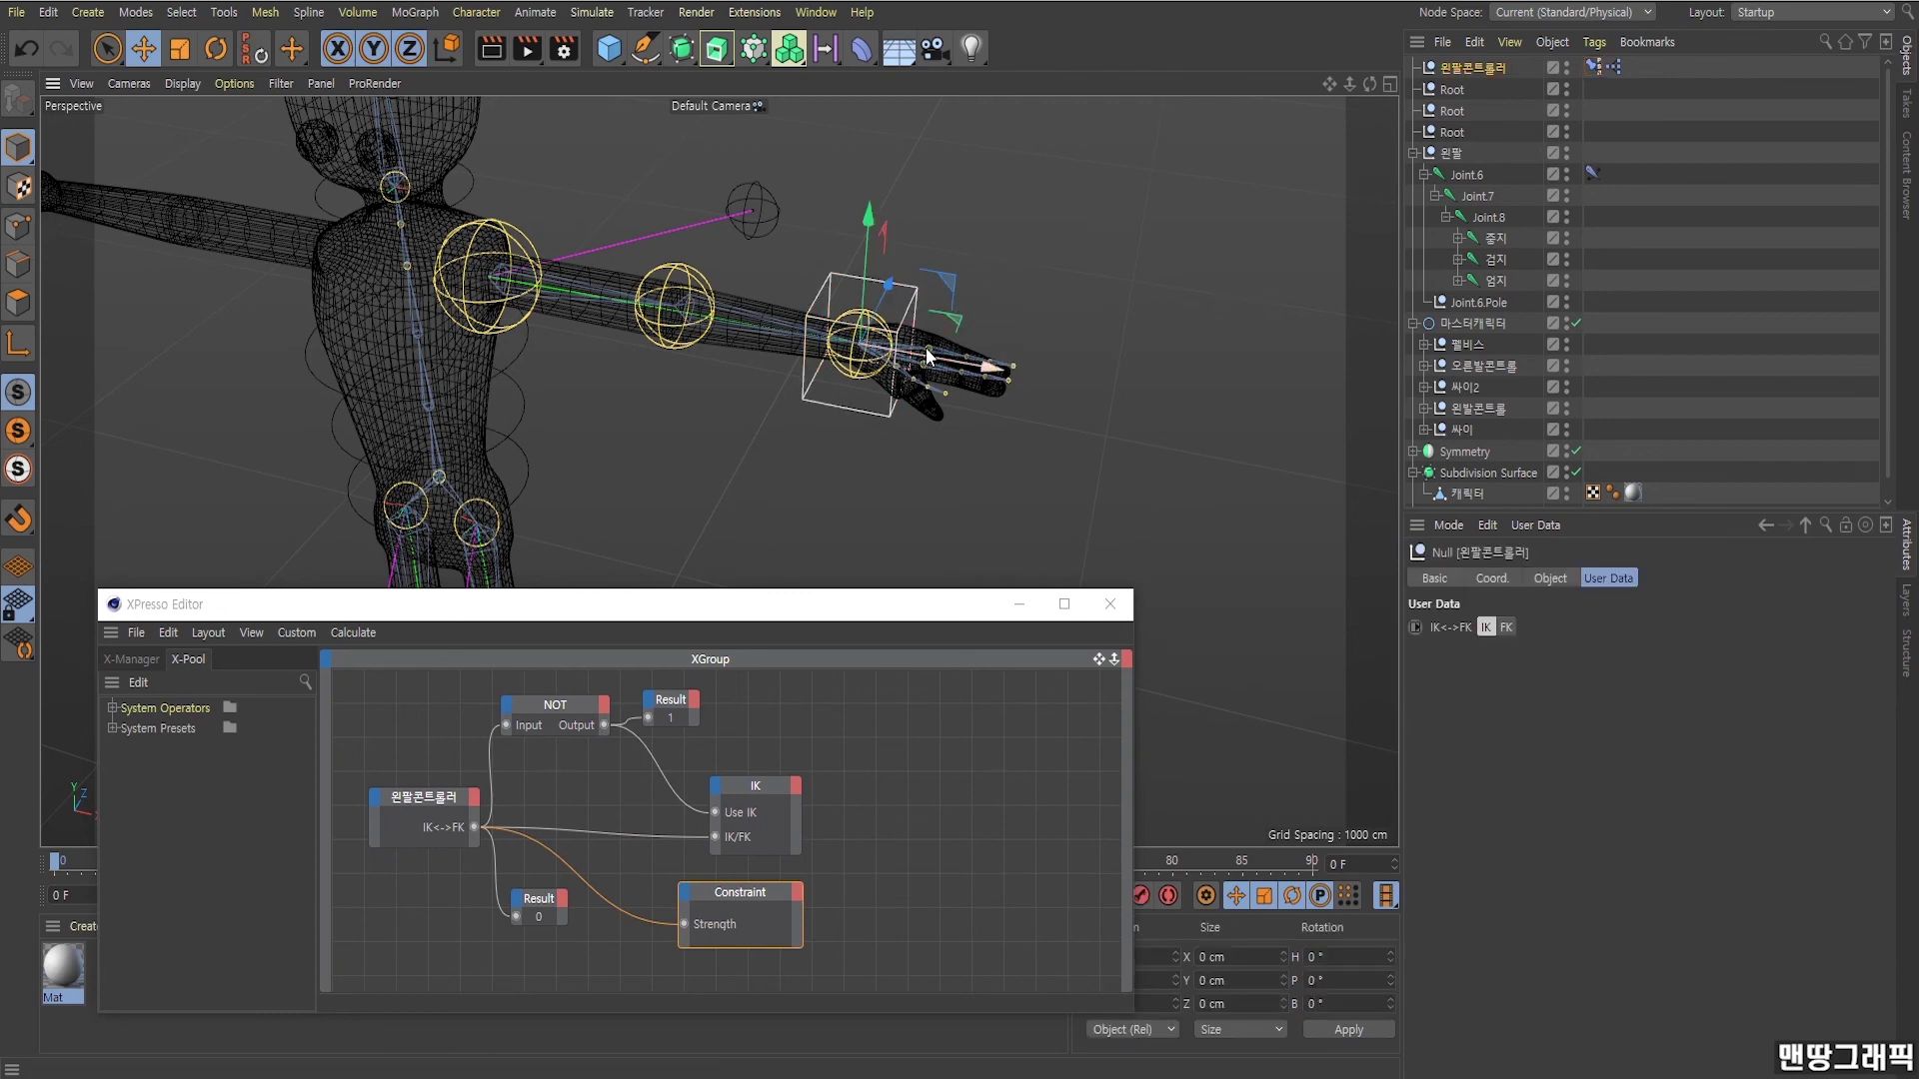
pyautogui.moveTo(909, 332)
pyautogui.mouseDown()
pyautogui.moveTo(805, 360)
pyautogui.moveTo(965, 322)
pyautogui.moveTo(880, 326)
pyautogui.moveTo(801, 451)
pyautogui.moveTo(807, 436)
pyautogui.mouseUp()
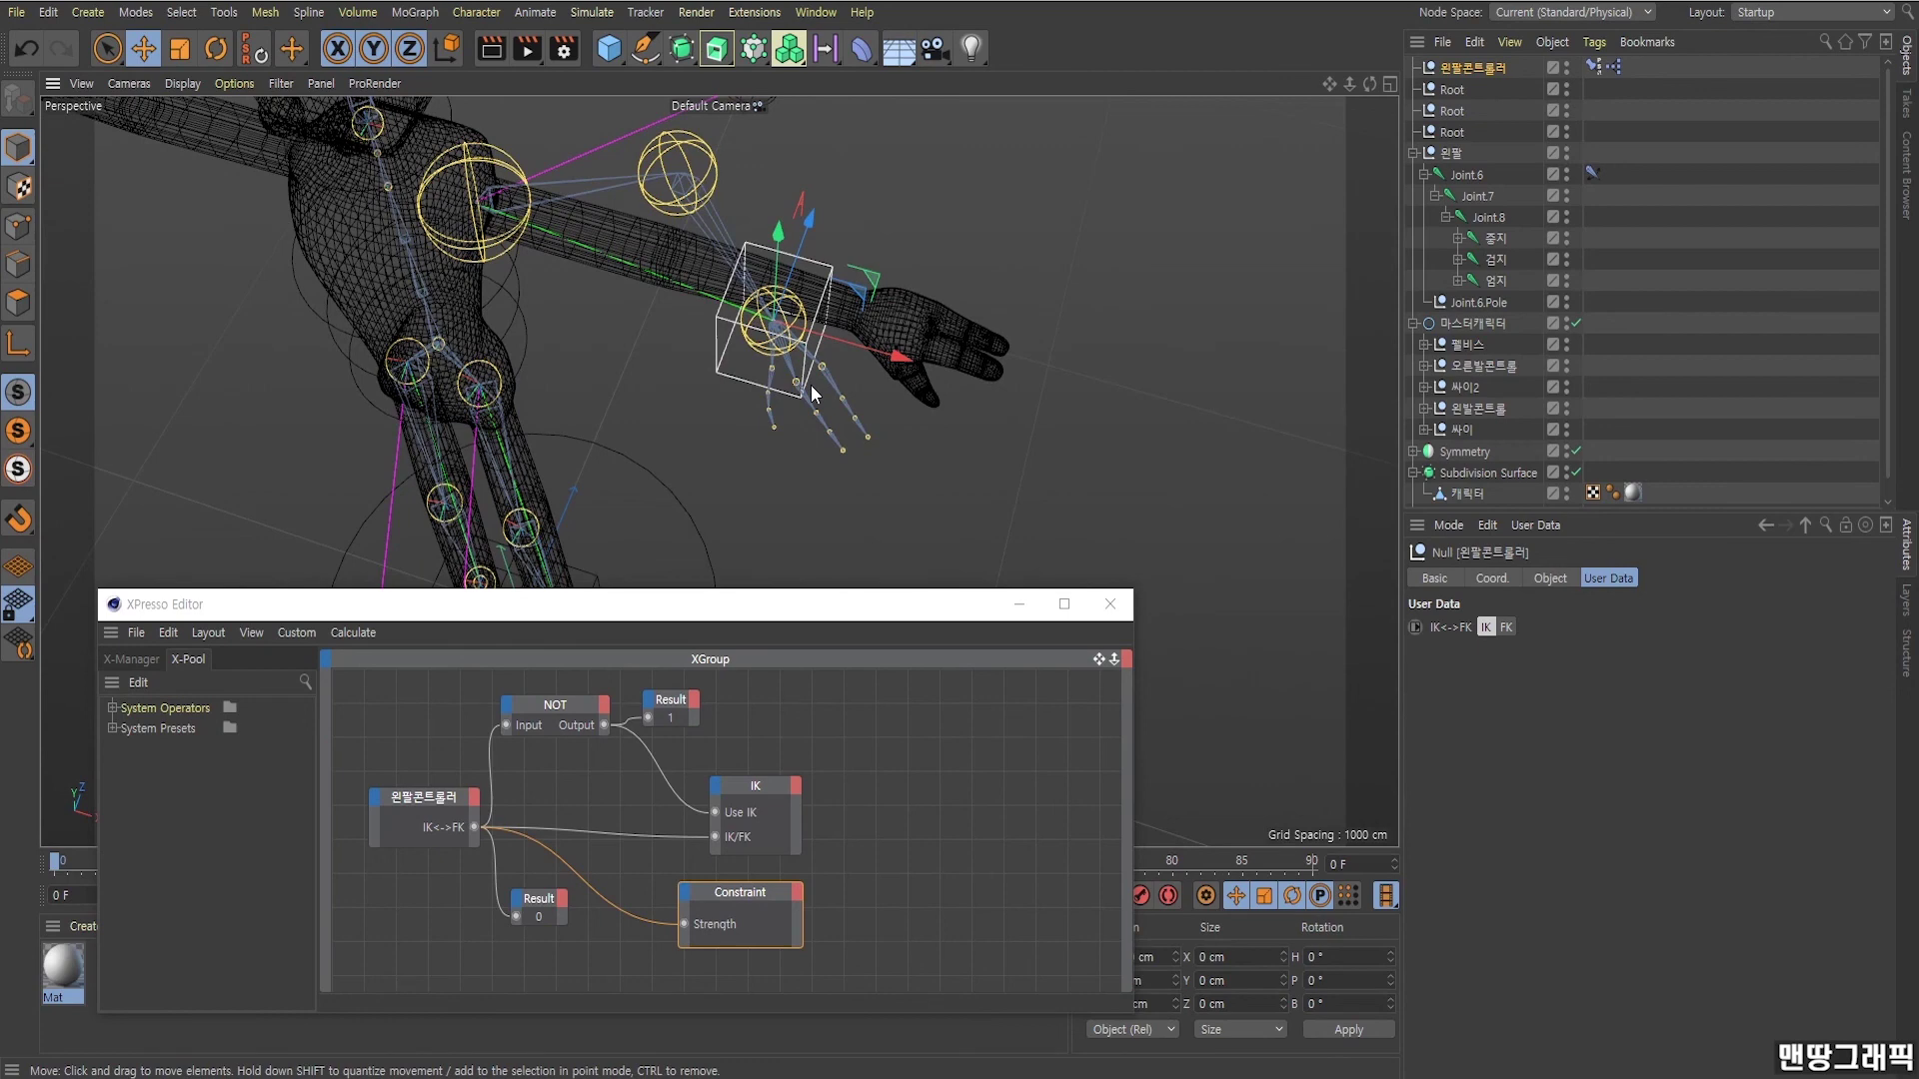
pyautogui.moveTo(779, 419)
pyautogui.keyDown('alt'); pyautogui.mouseDown()
pyautogui.moveTo(884, 370)
pyautogui.moveTo(785, 410)
pyautogui.mouseUp(); pyautogui.keyUp('alt')
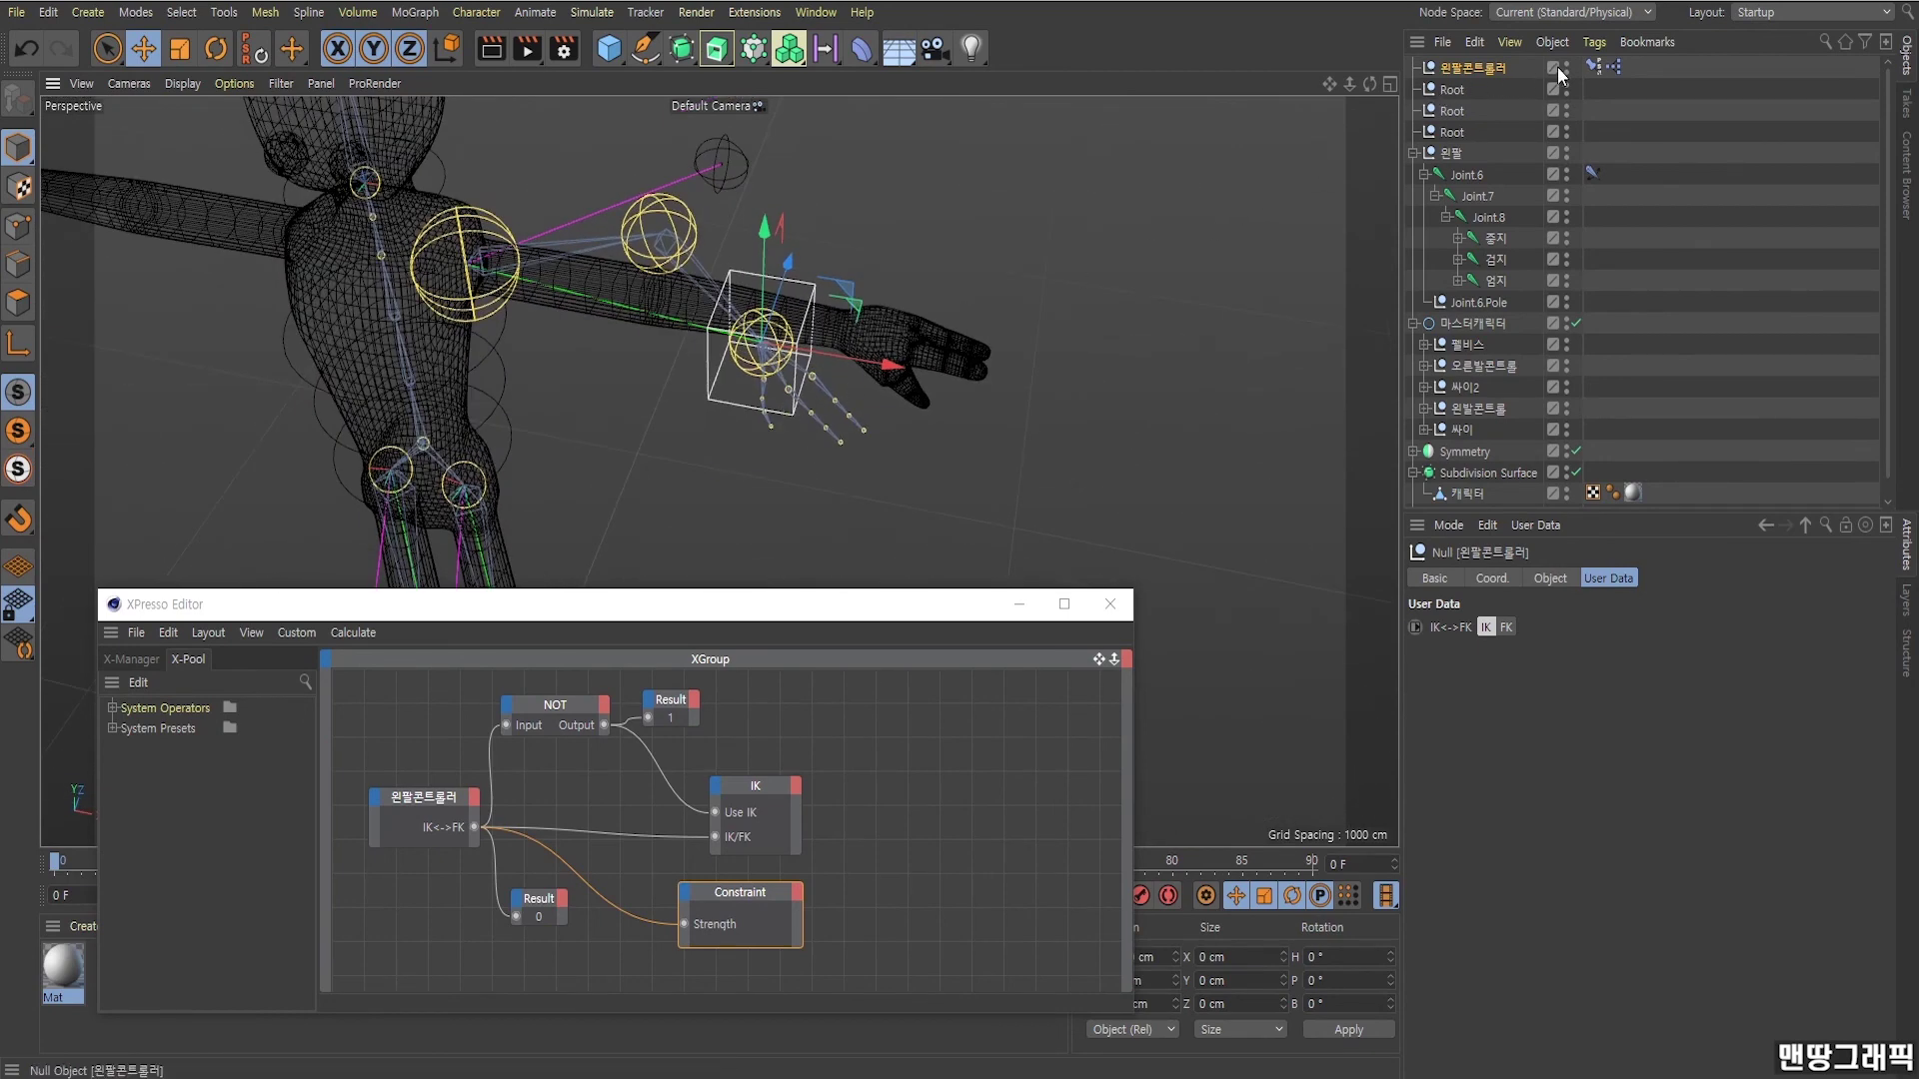
pyautogui.click(1593, 66)
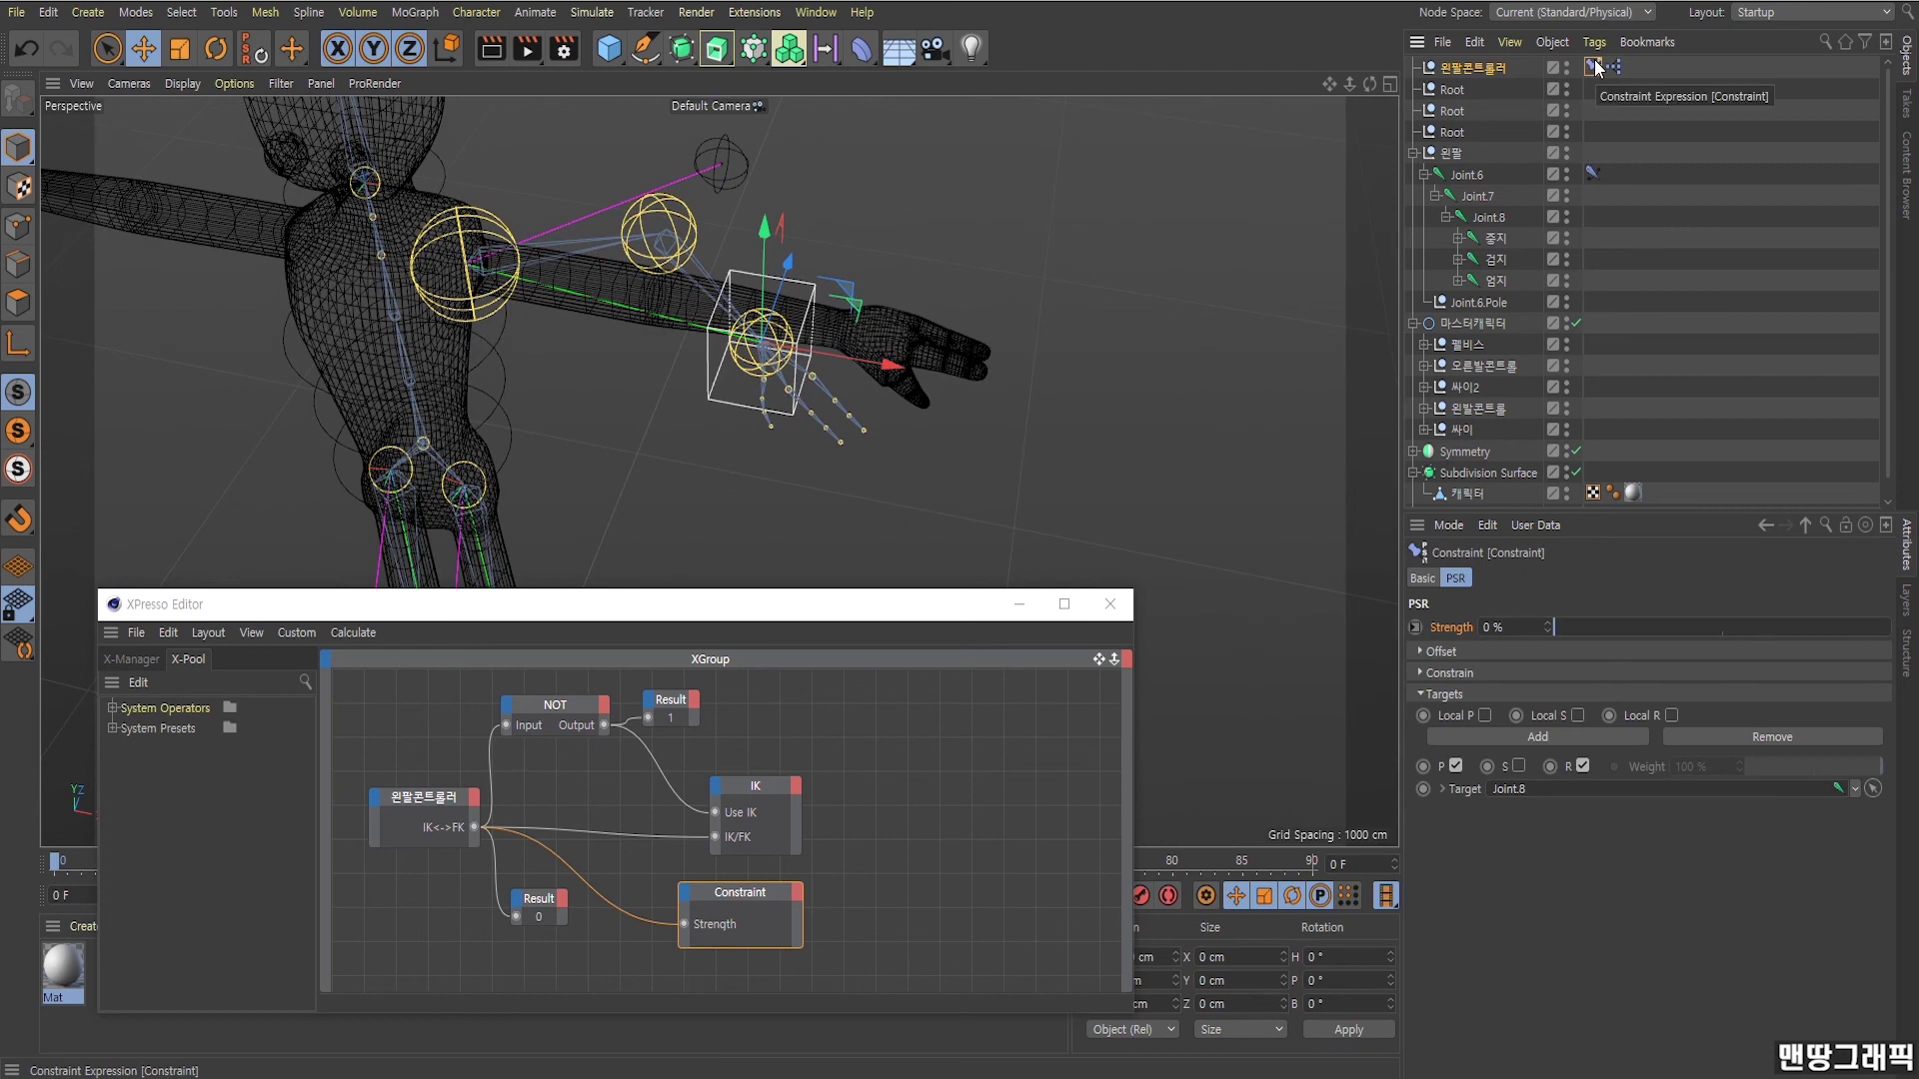
pyautogui.click(1496, 218)
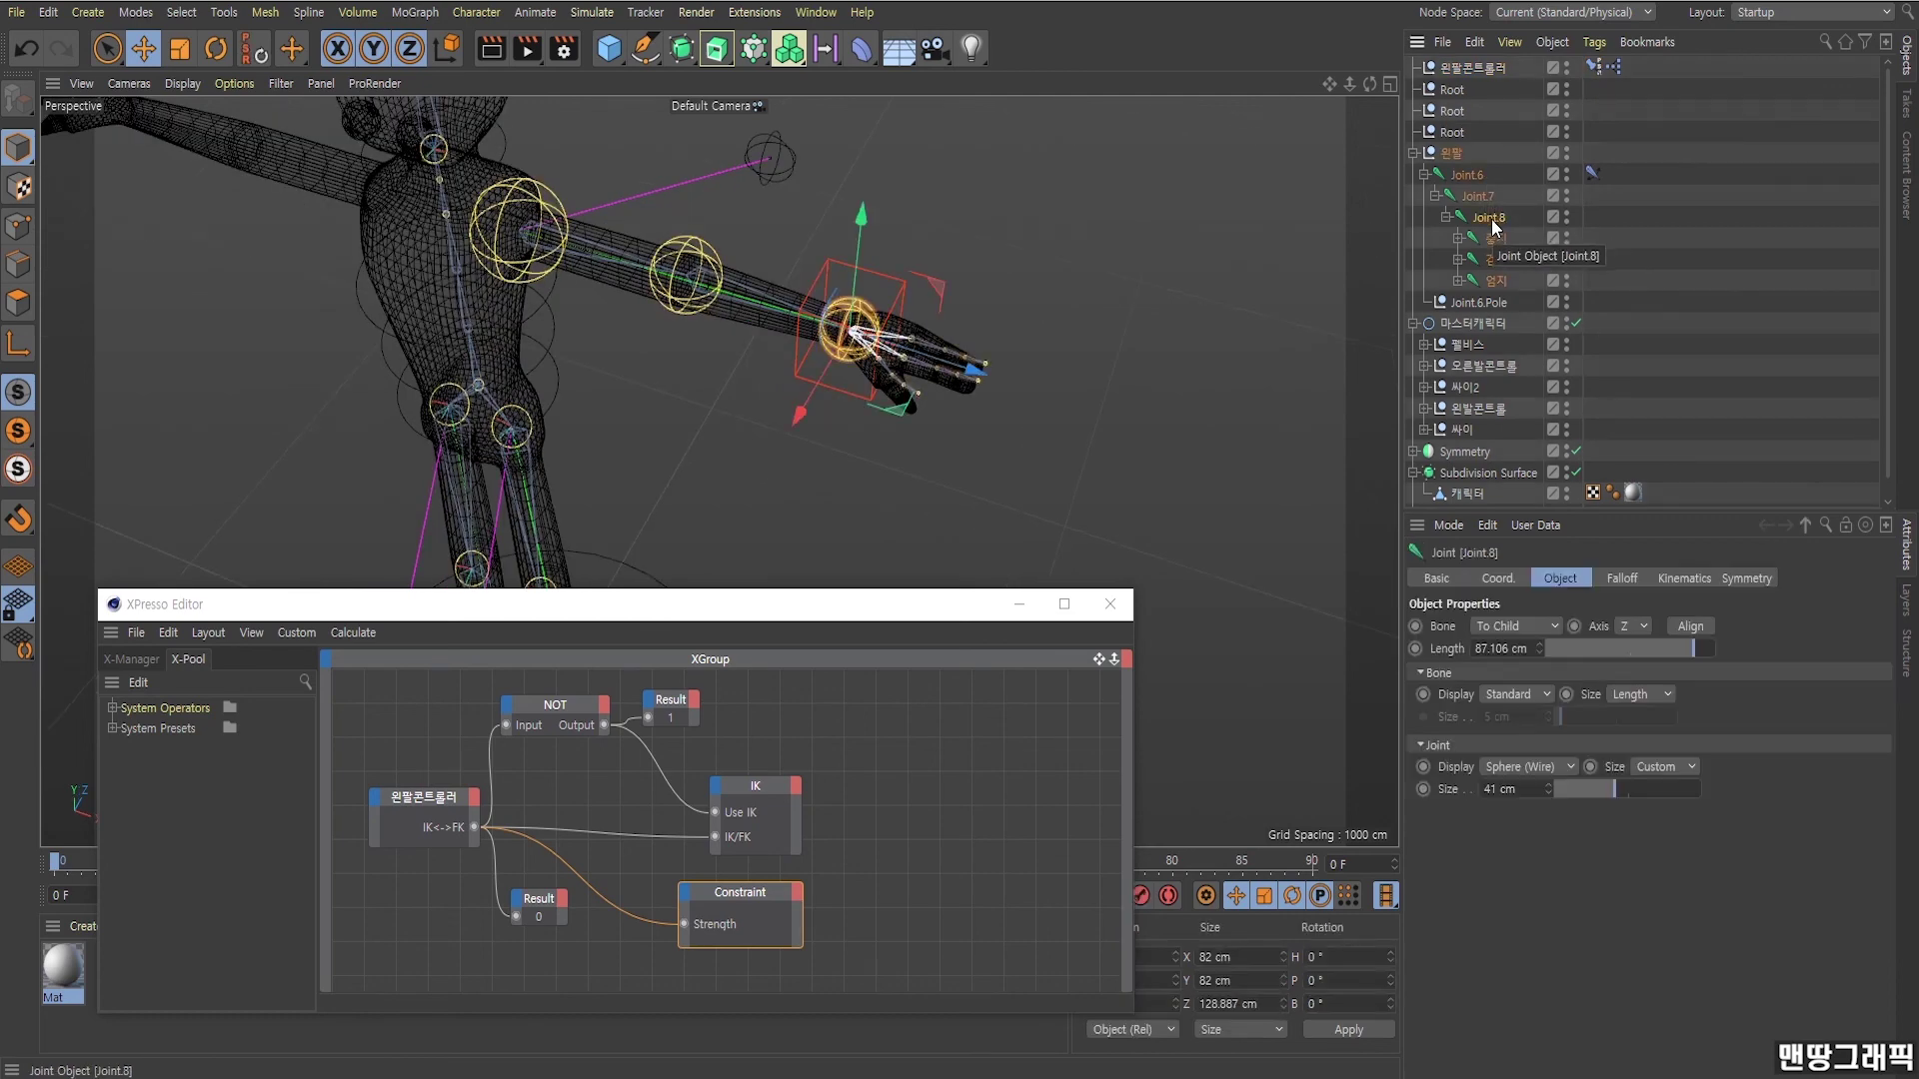
# Rename Joint.6, Joint.7 and Joint.8 to 암2, 포어암2 and 핸드2.
pyautogui.doubleClick(1470, 175)
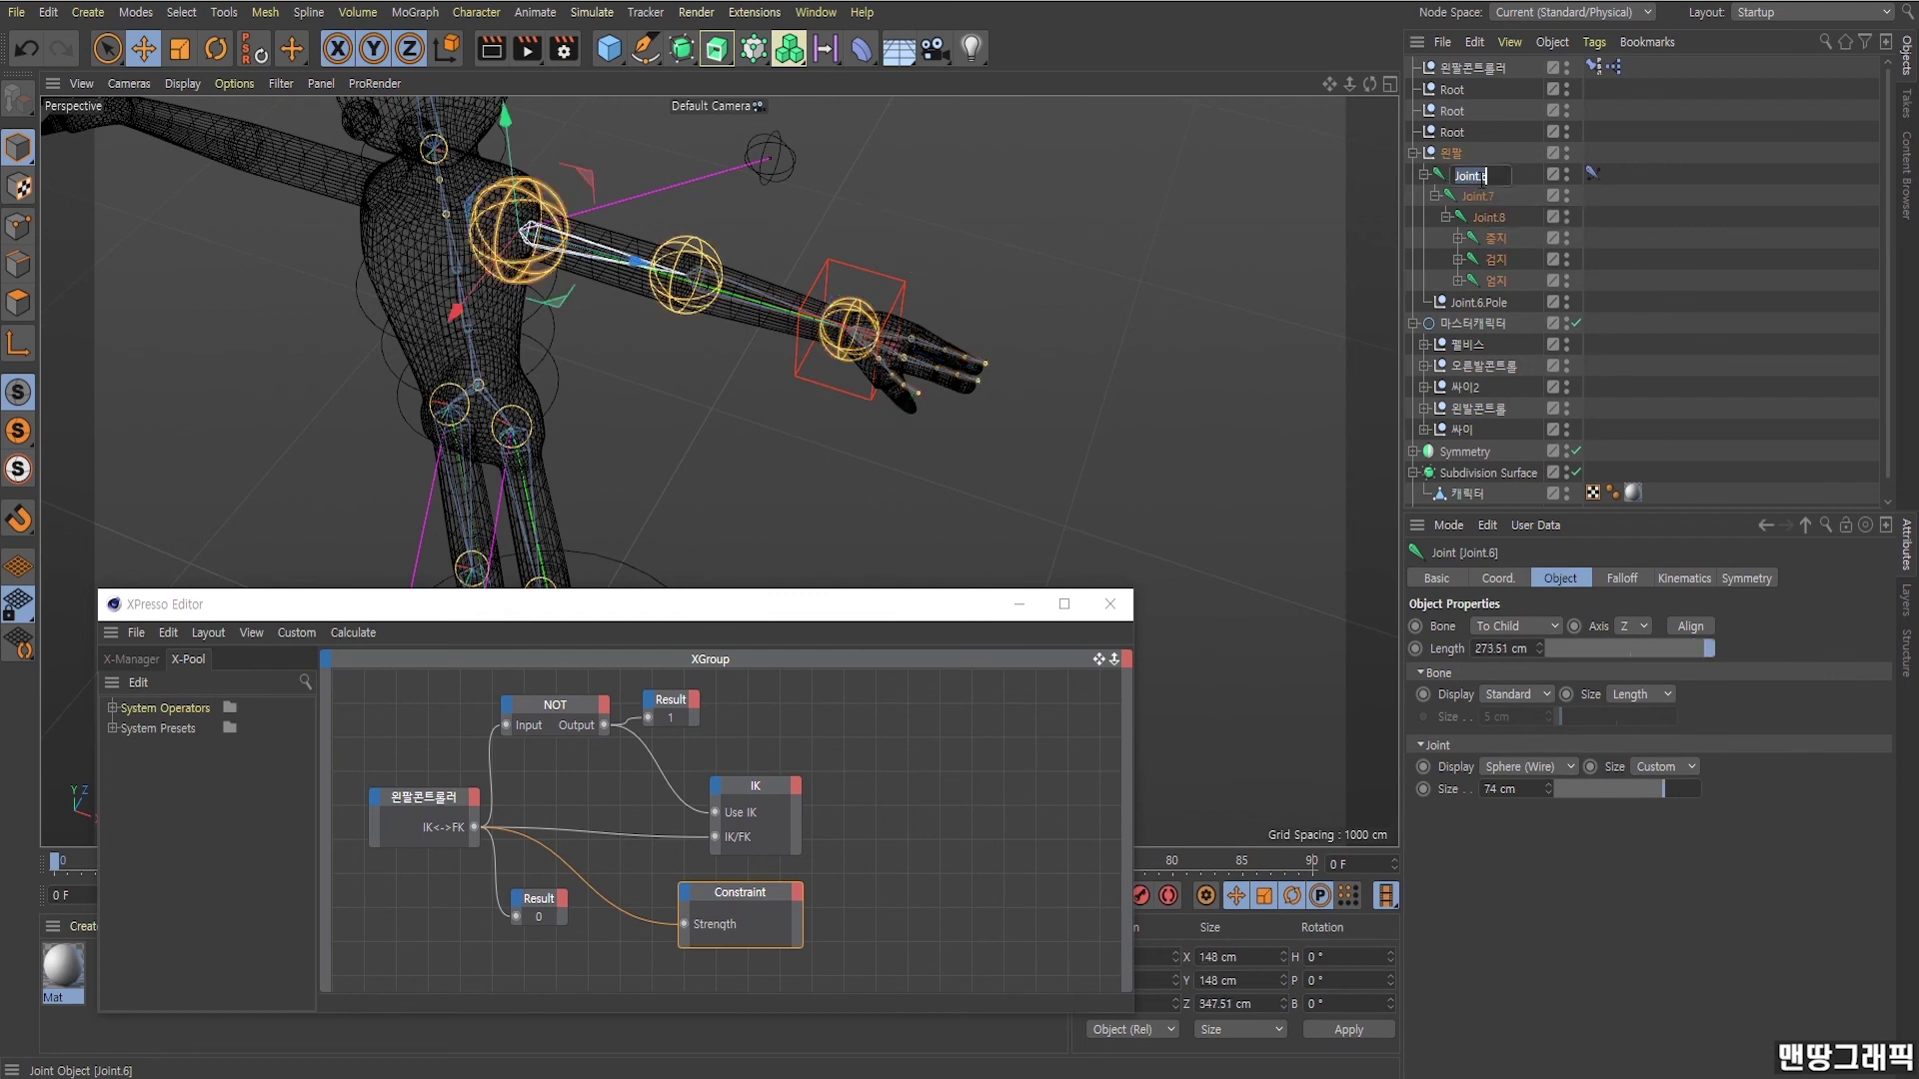
pyautogui.press('BackSpace')
pyautogui.write('ㄷ')
pyautogui.write('암2')
pyautogui.press('Return')
pyautogui.doubleClick(1481, 198)
pyautogui.write('포')
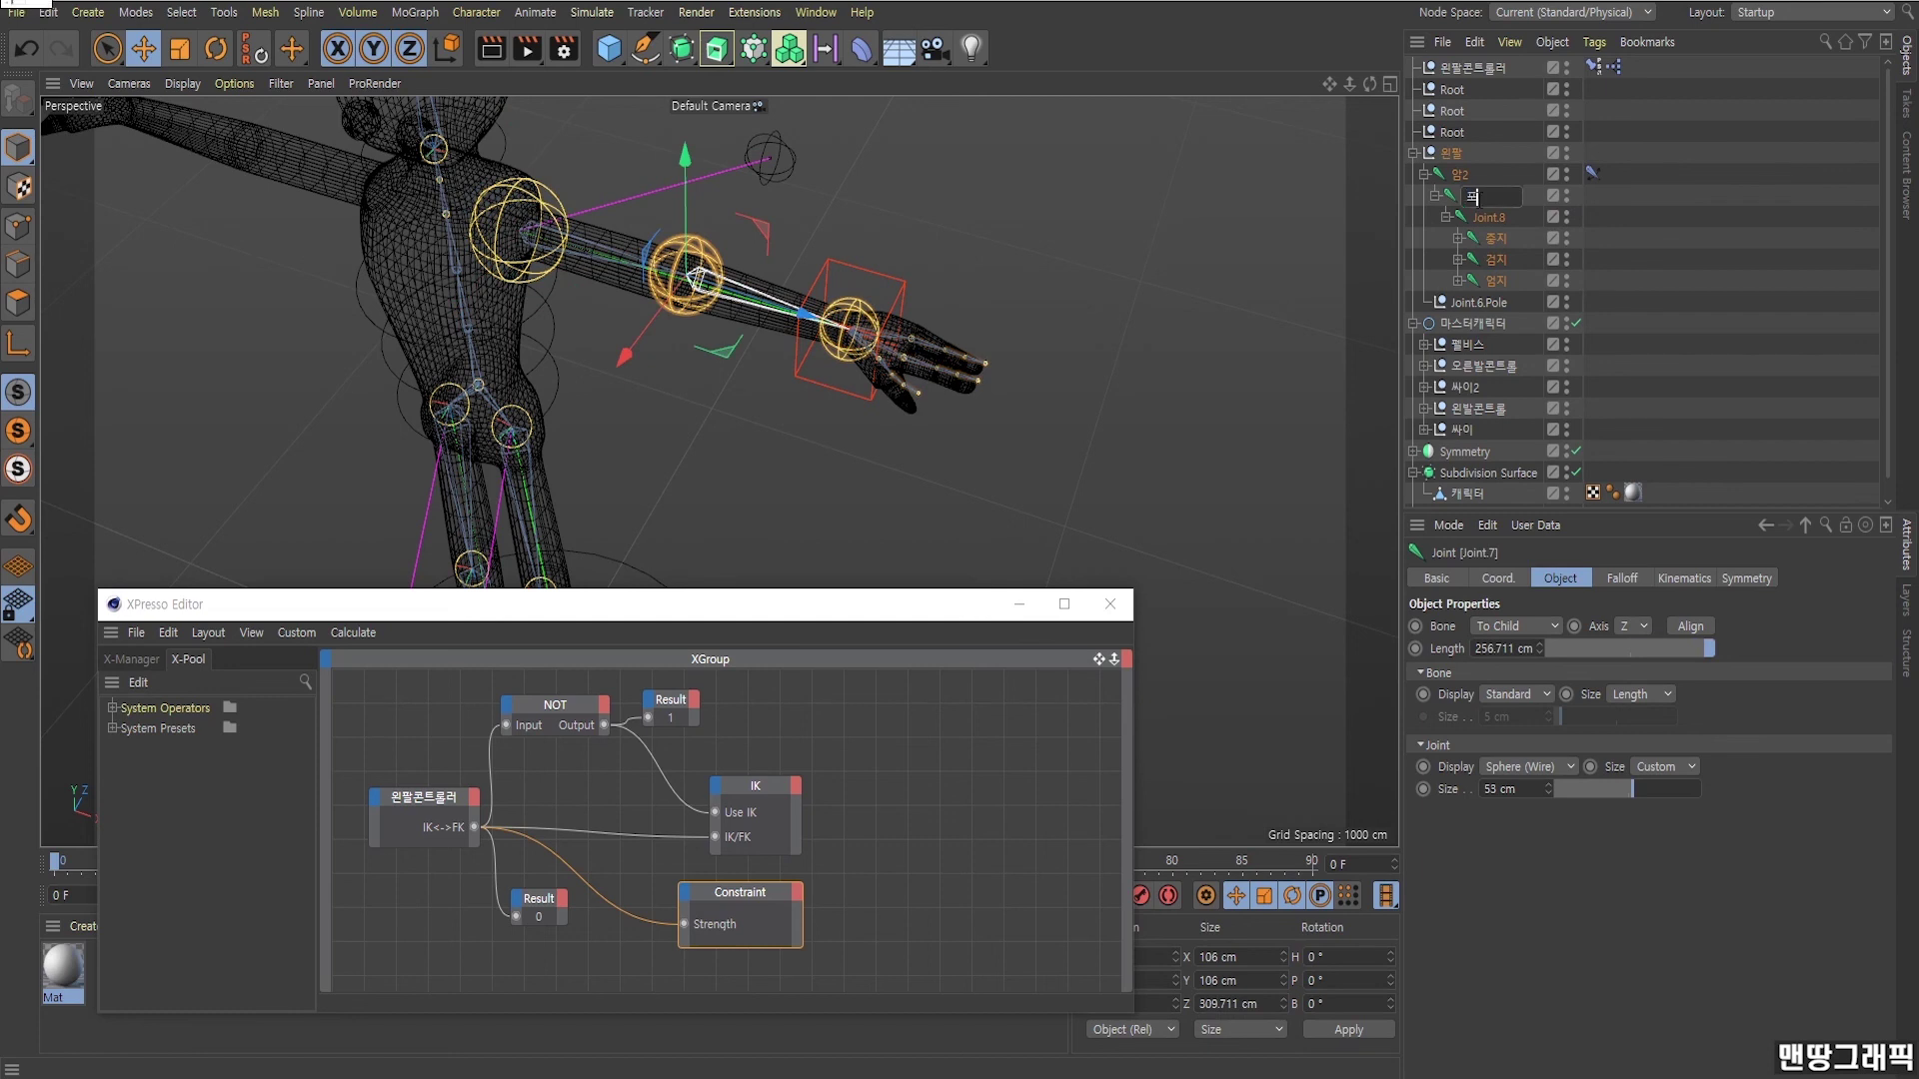
pyautogui.write('어암2')
pyautogui.press('Return')
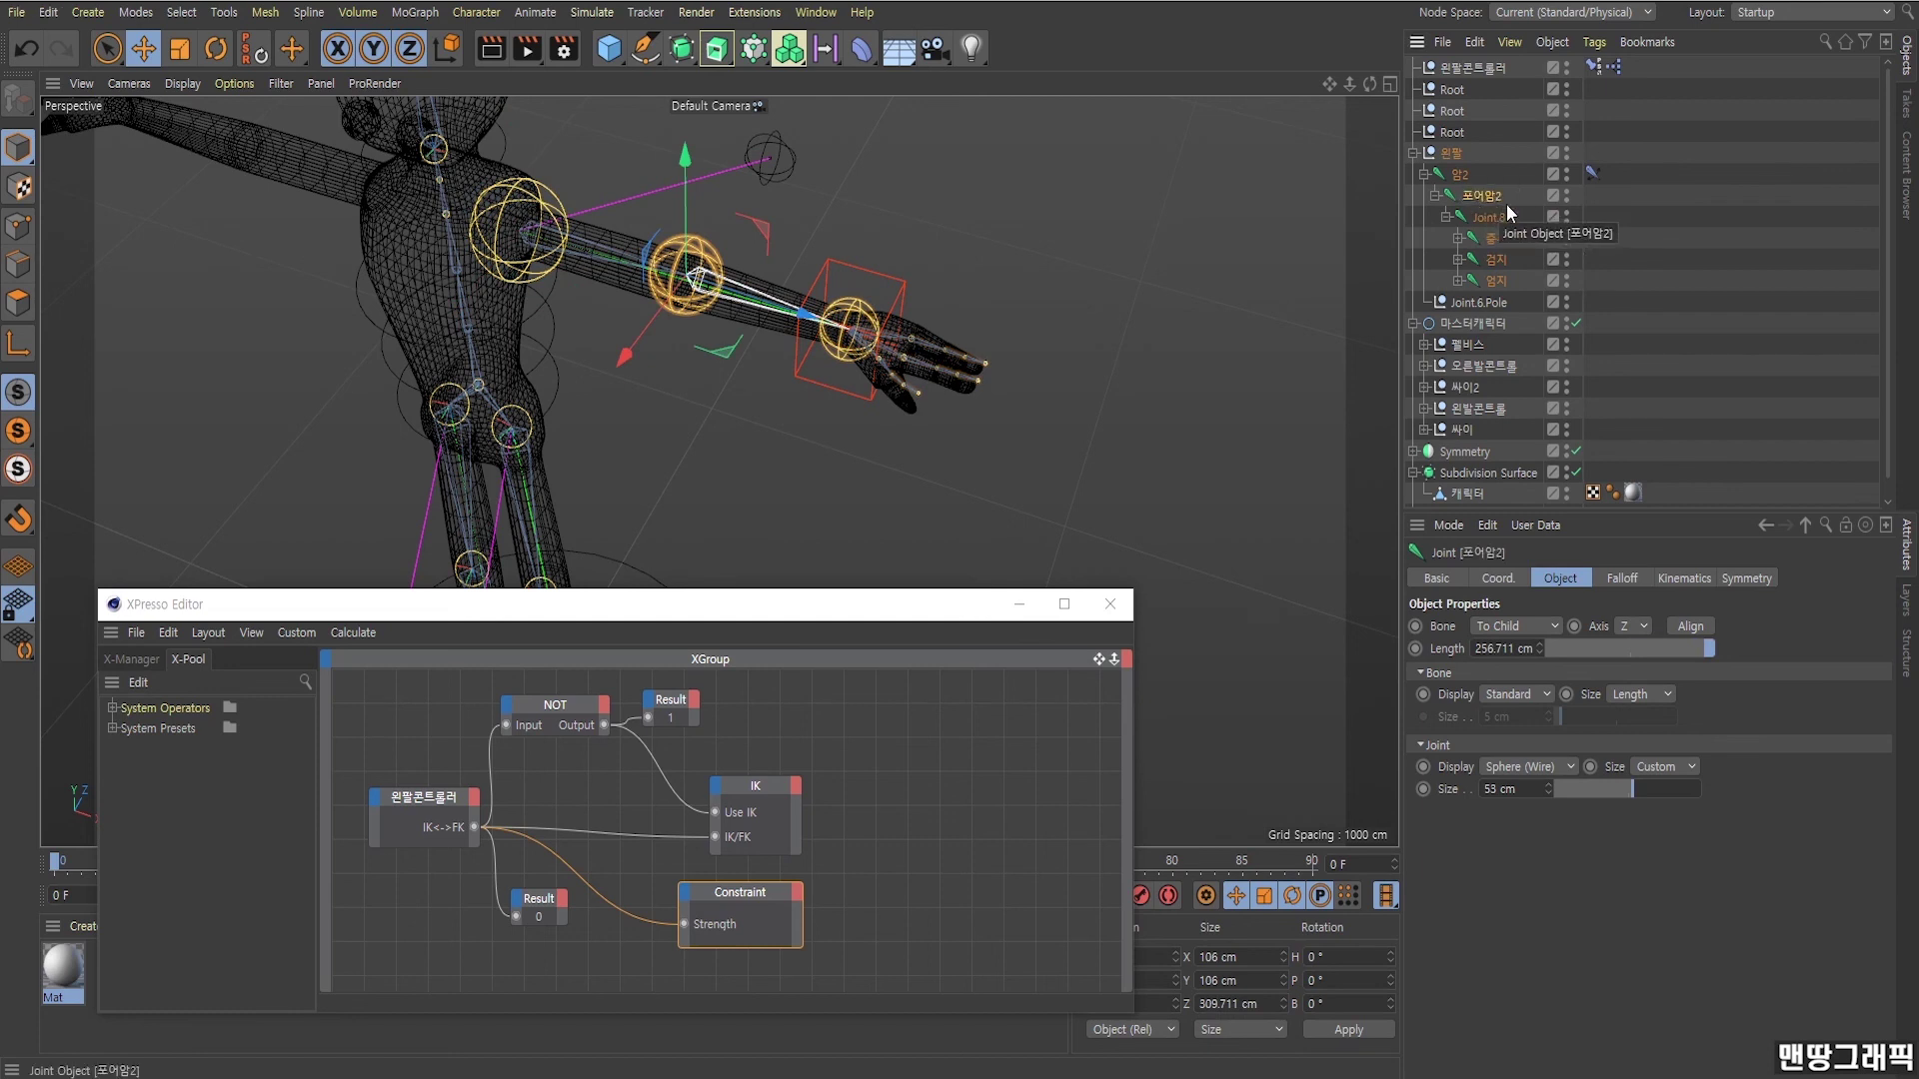
pyautogui.doubleClick(1504, 218)
pyautogui.write('핸')
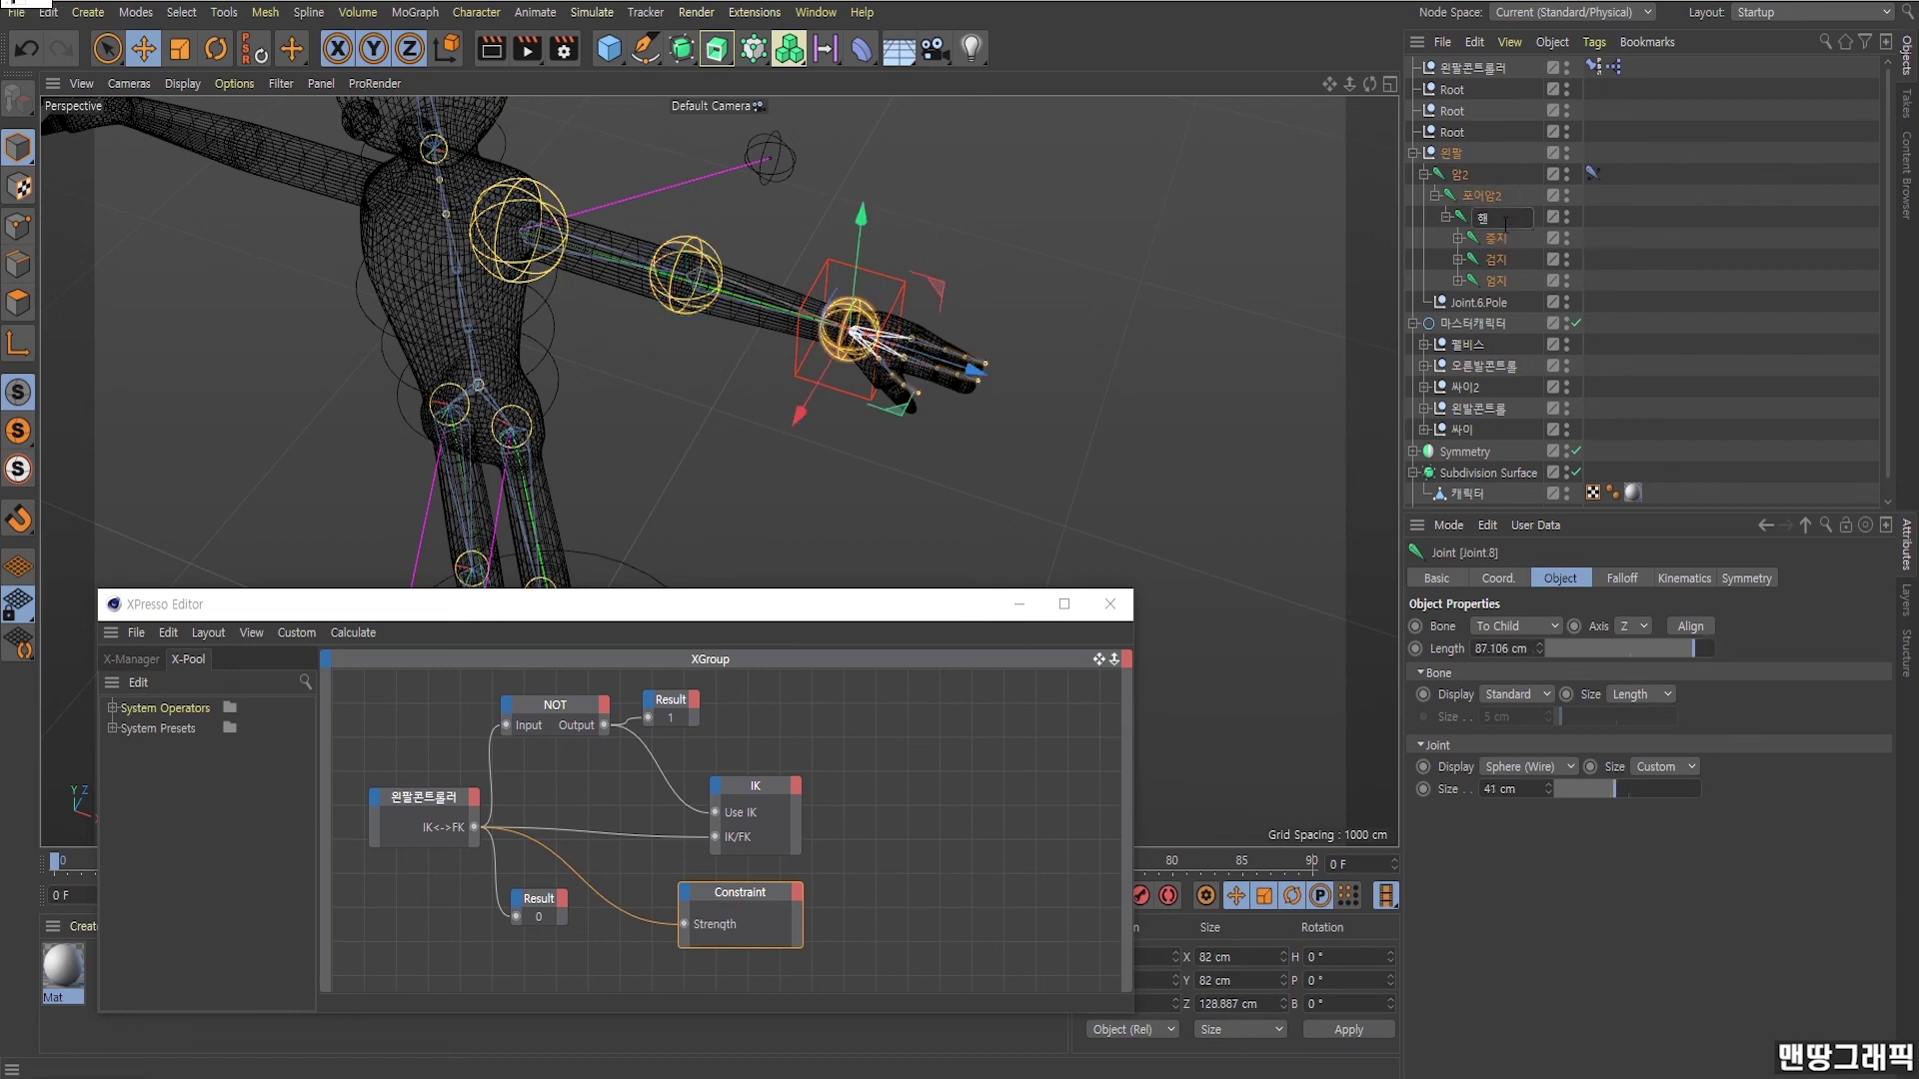
pyautogui.write('드2')
pyautogui.press('Return')
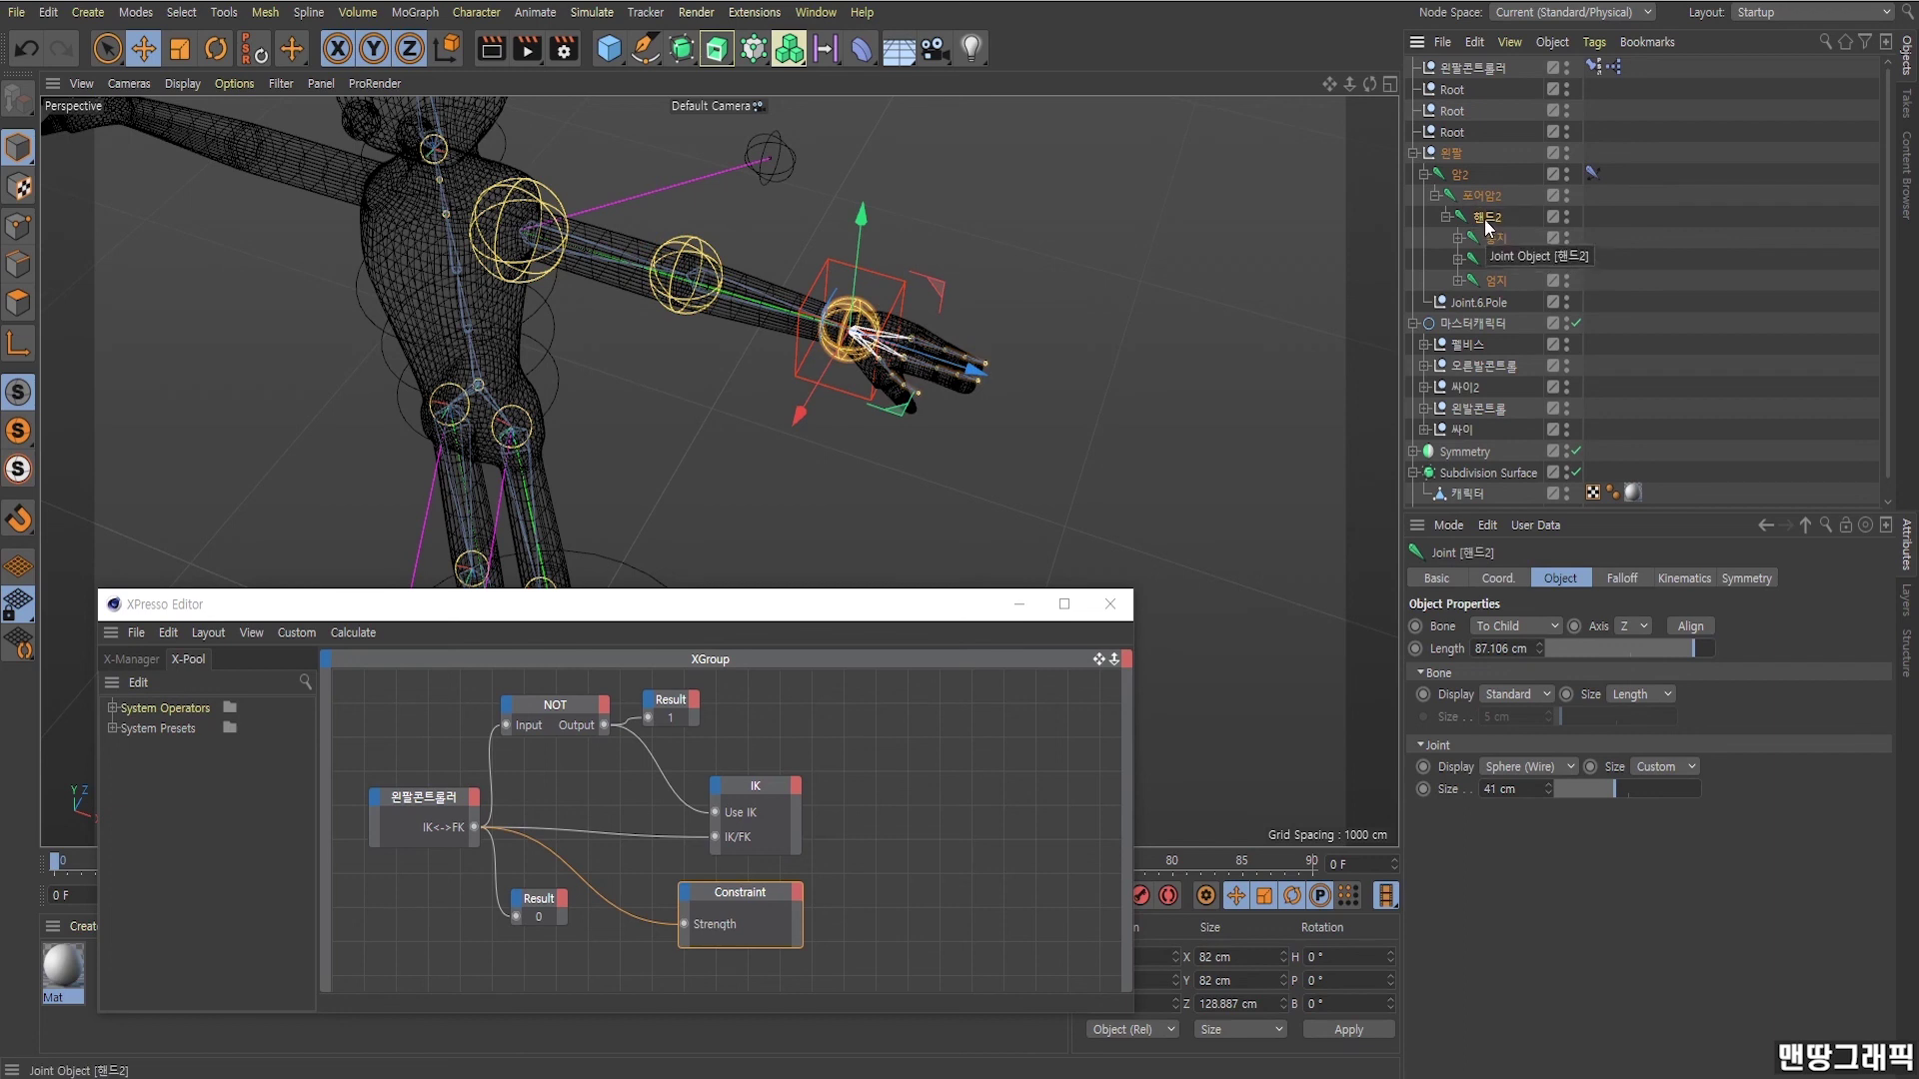
# Give 핸드2 a rotation-only PSR Constraint targeting 왼팔콘트롤러, with Maintain Original enabled.
pyautogui.rightClick(1497, 213)
pyautogui.moveTo(1559, 338)
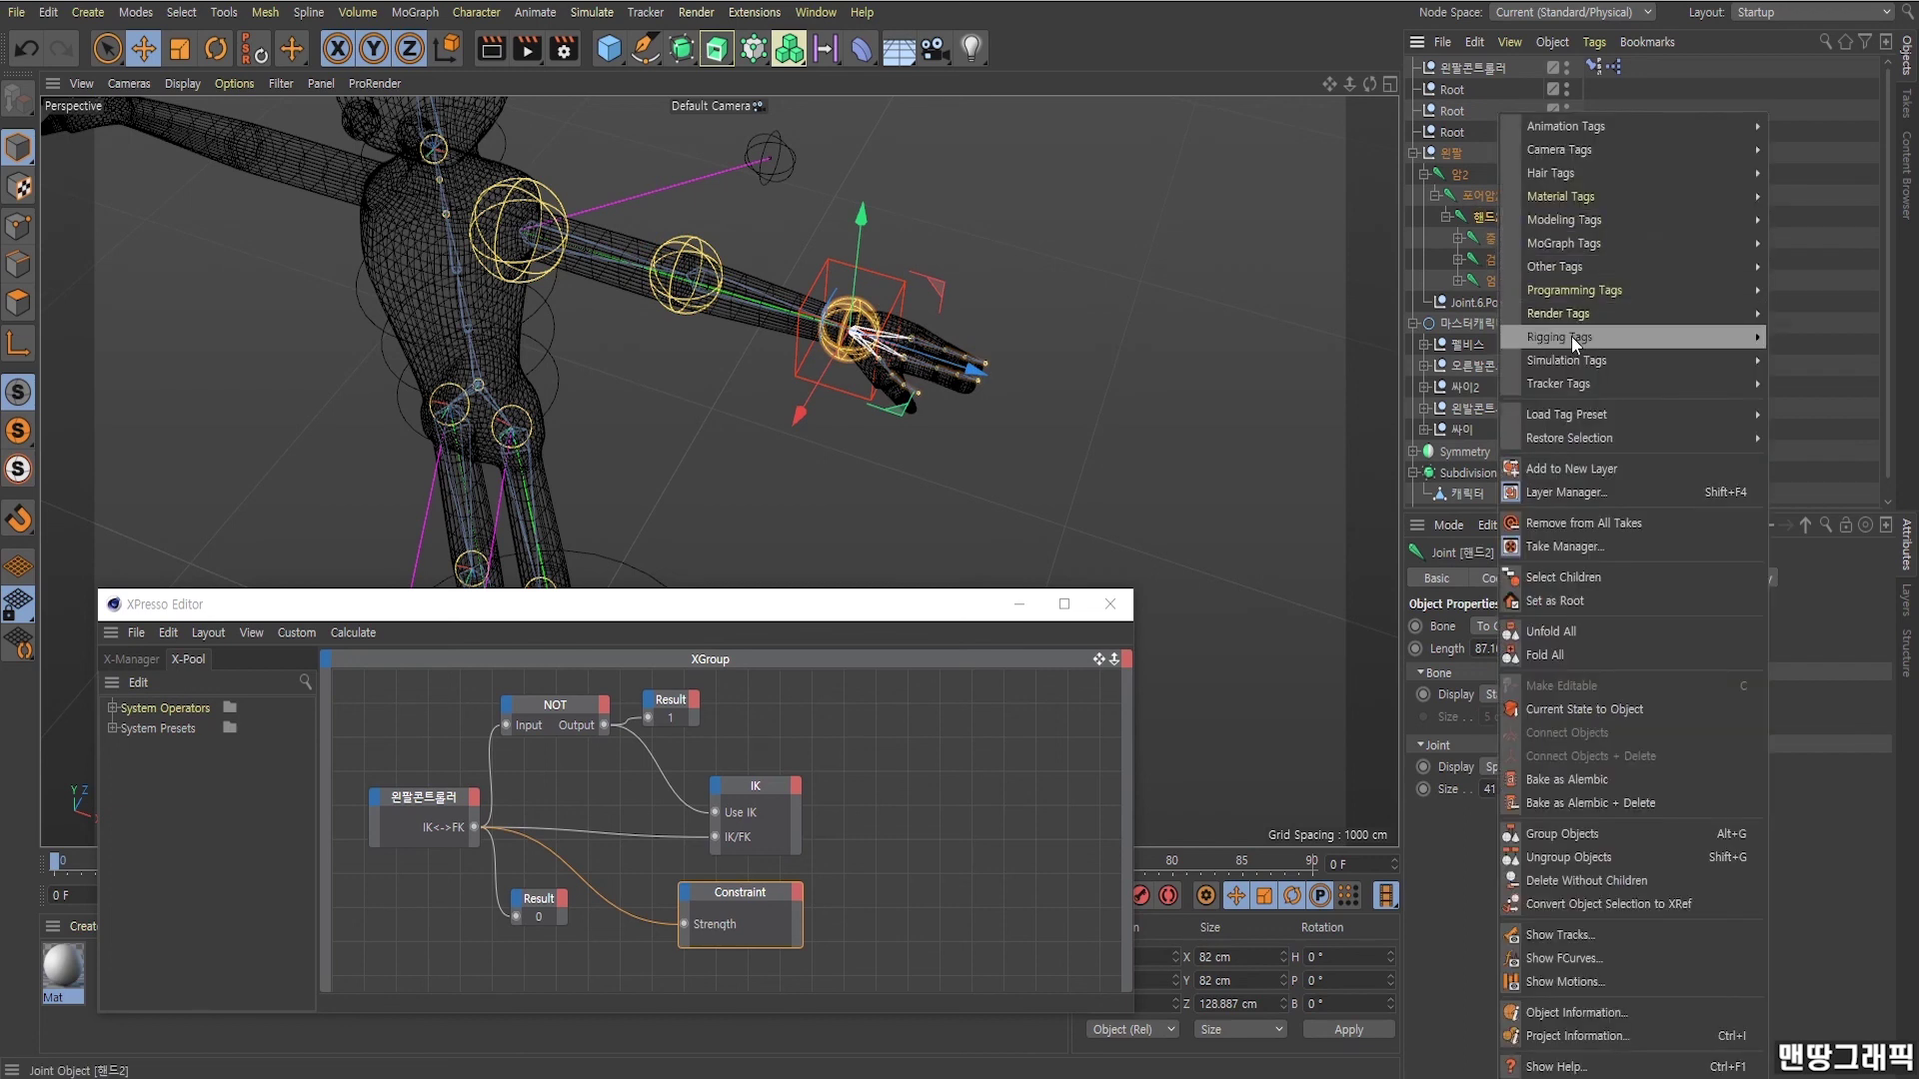
pyautogui.click(1844, 383)
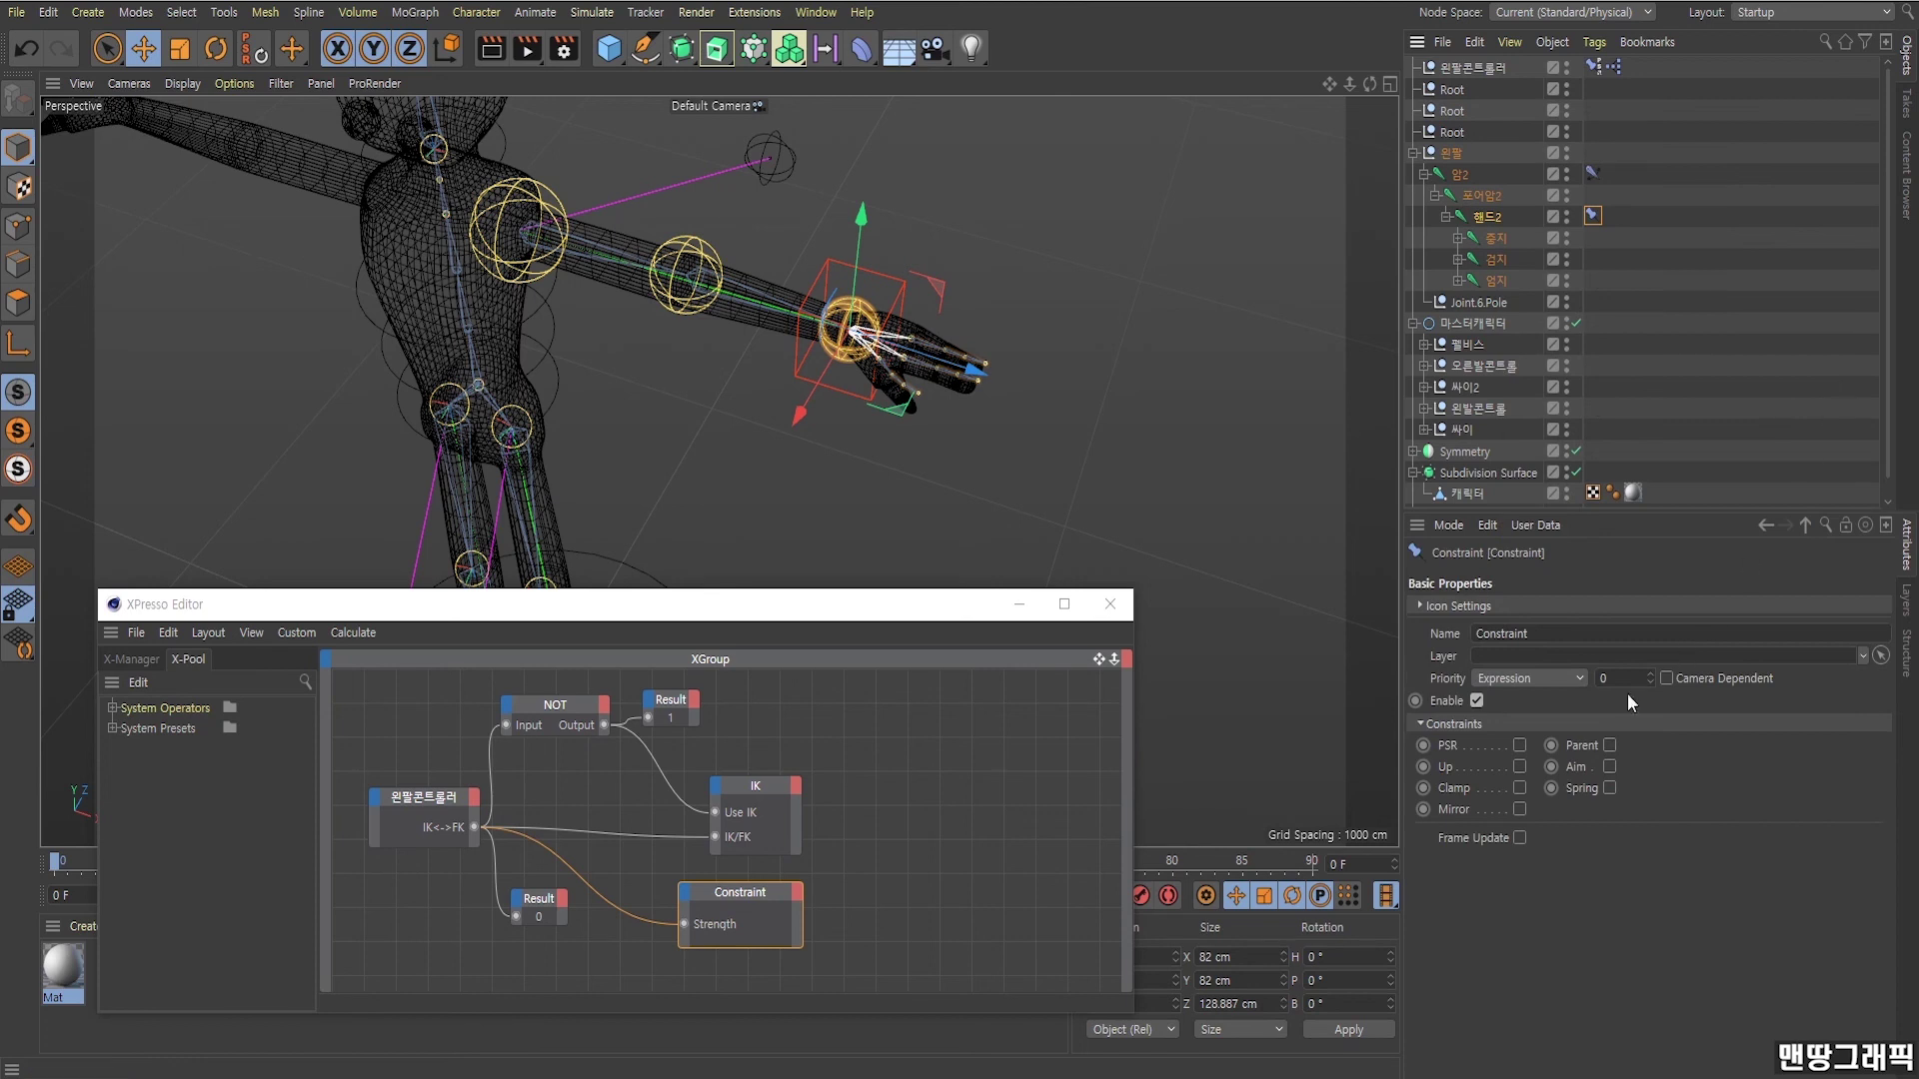
pyautogui.click(1518, 746)
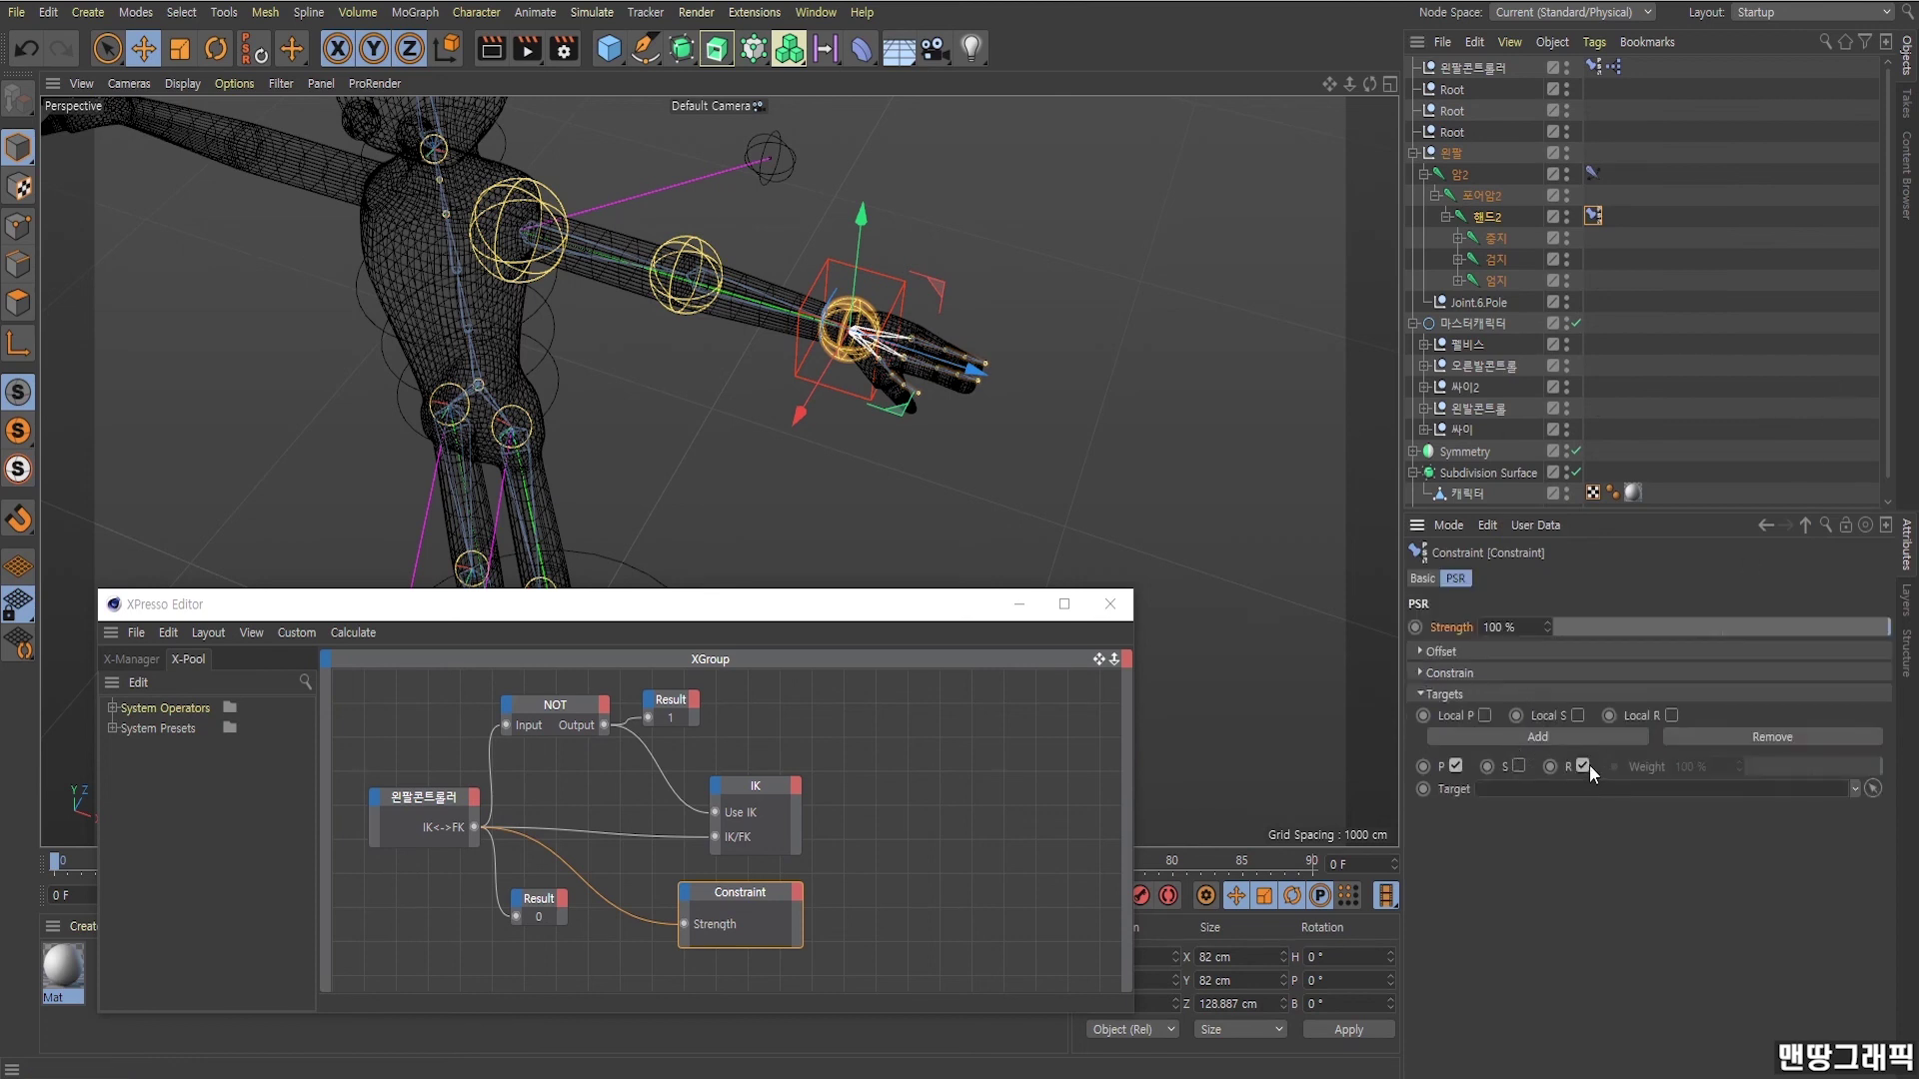
pyautogui.click(1455, 769)
pyautogui.moveTo(1478, 68); pyautogui.dragTo(1603, 794)
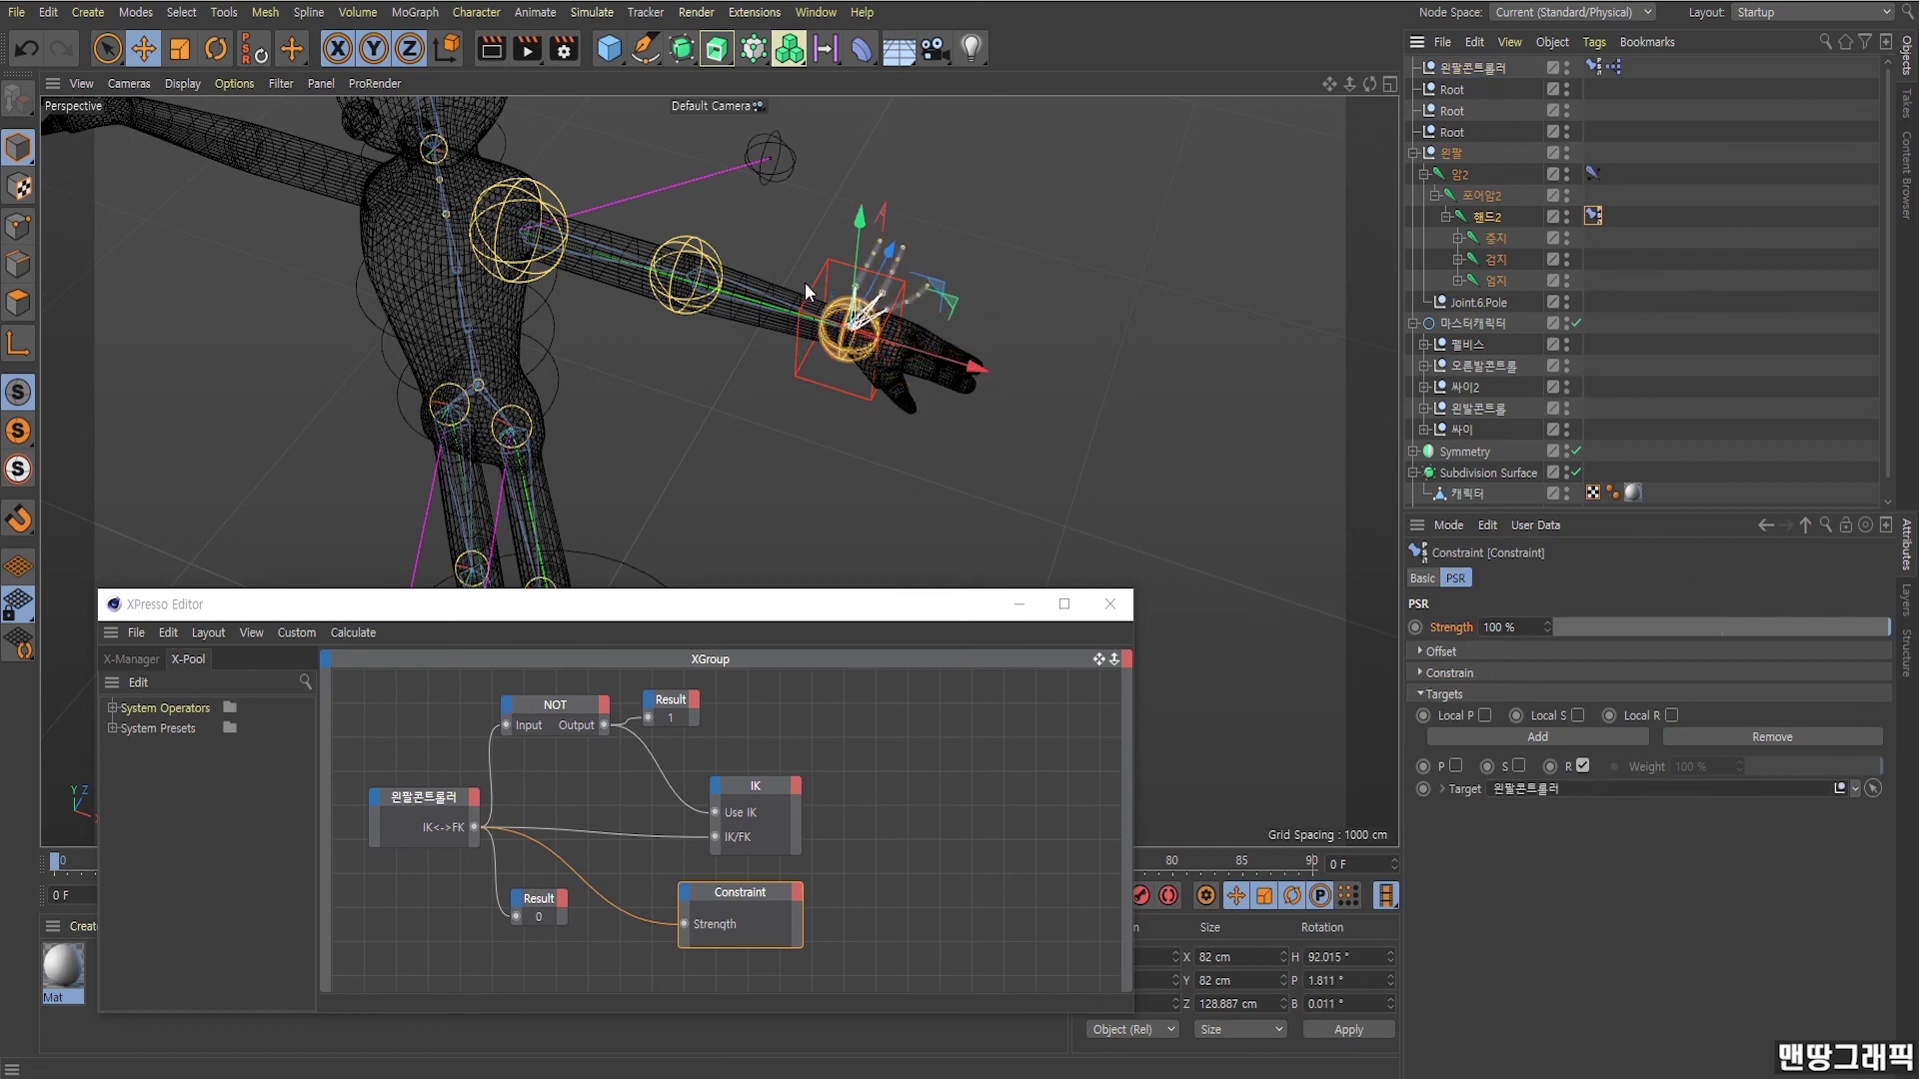
pyautogui.click(1420, 650)
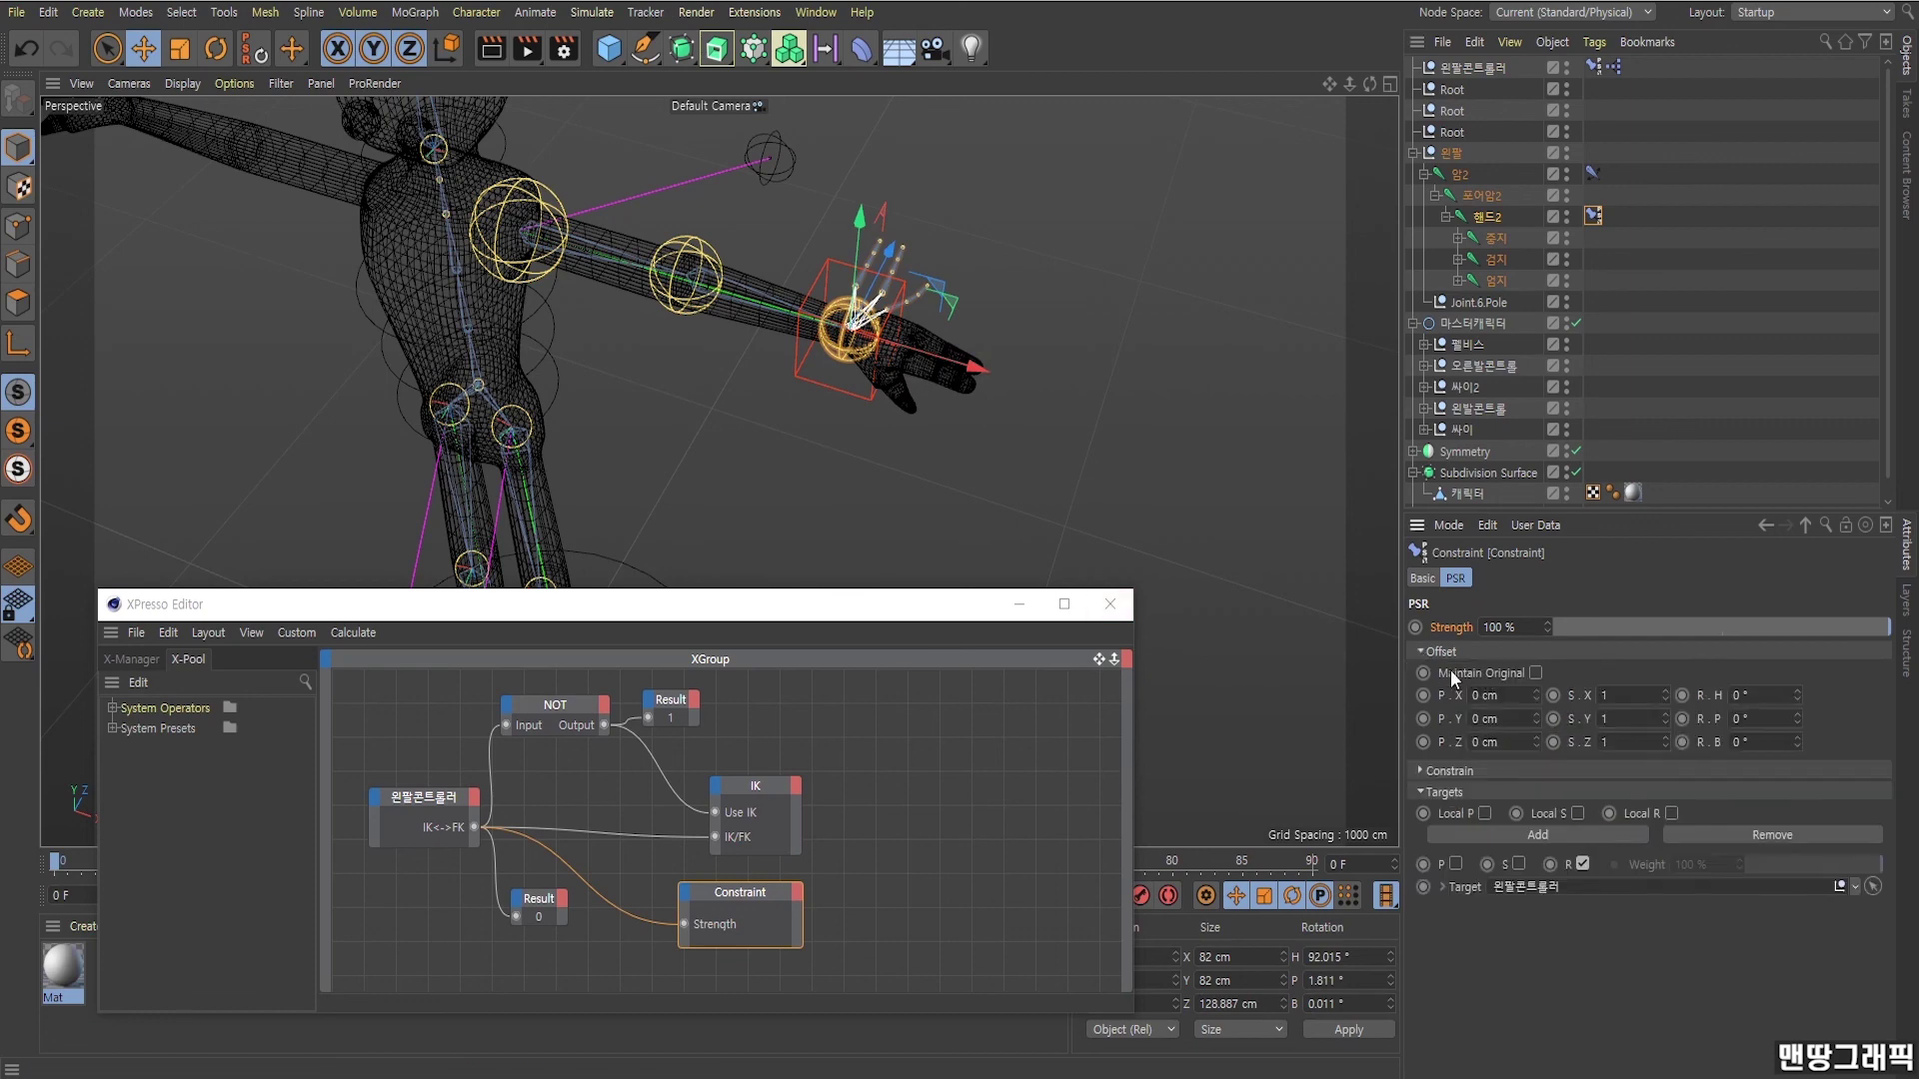
pyautogui.click(1536, 673)
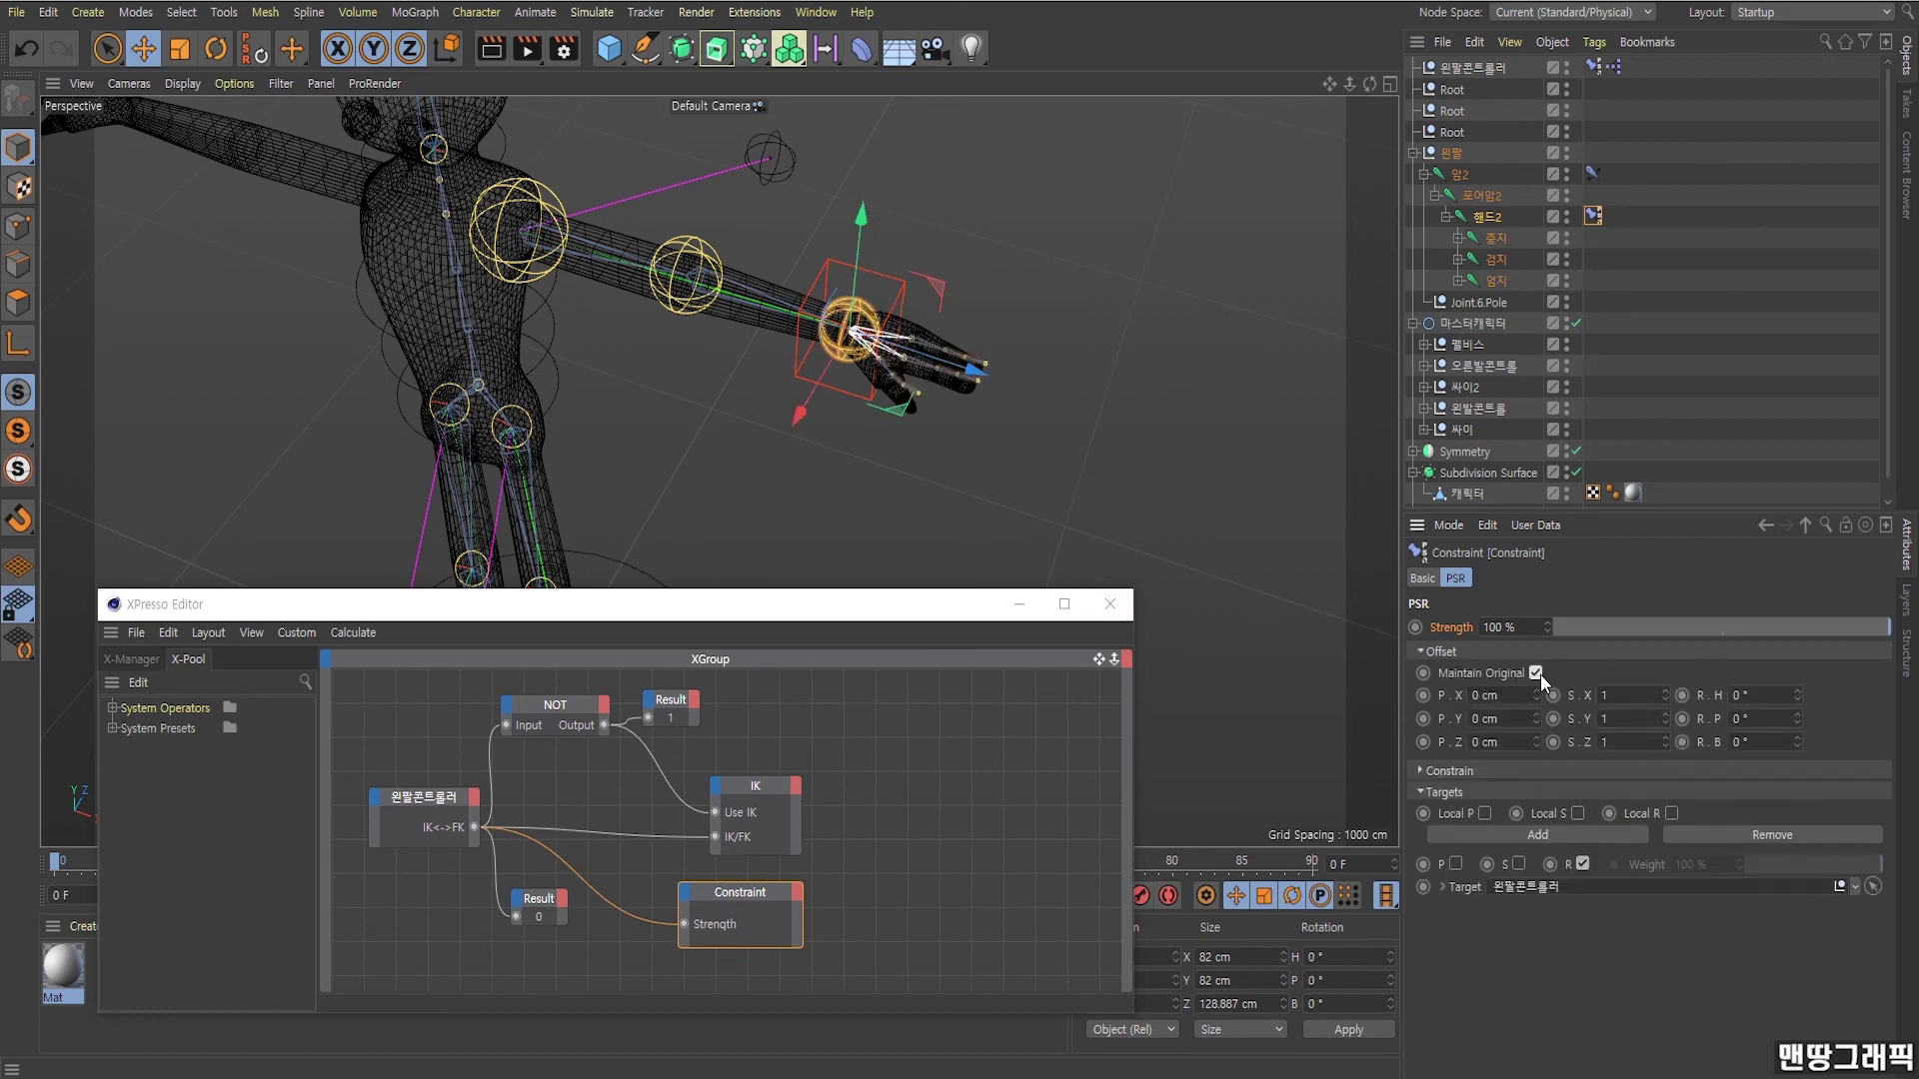
pyautogui.click(1843, 308)
pyautogui.moveTo(1202, 302)
pyautogui.keyDown('alt'); pyautogui.mouseDown()
pyautogui.moveTo(1149, 284)
pyautogui.moveTo(1071, 374)
pyautogui.mouseUp(); pyautogui.keyUp('alt')
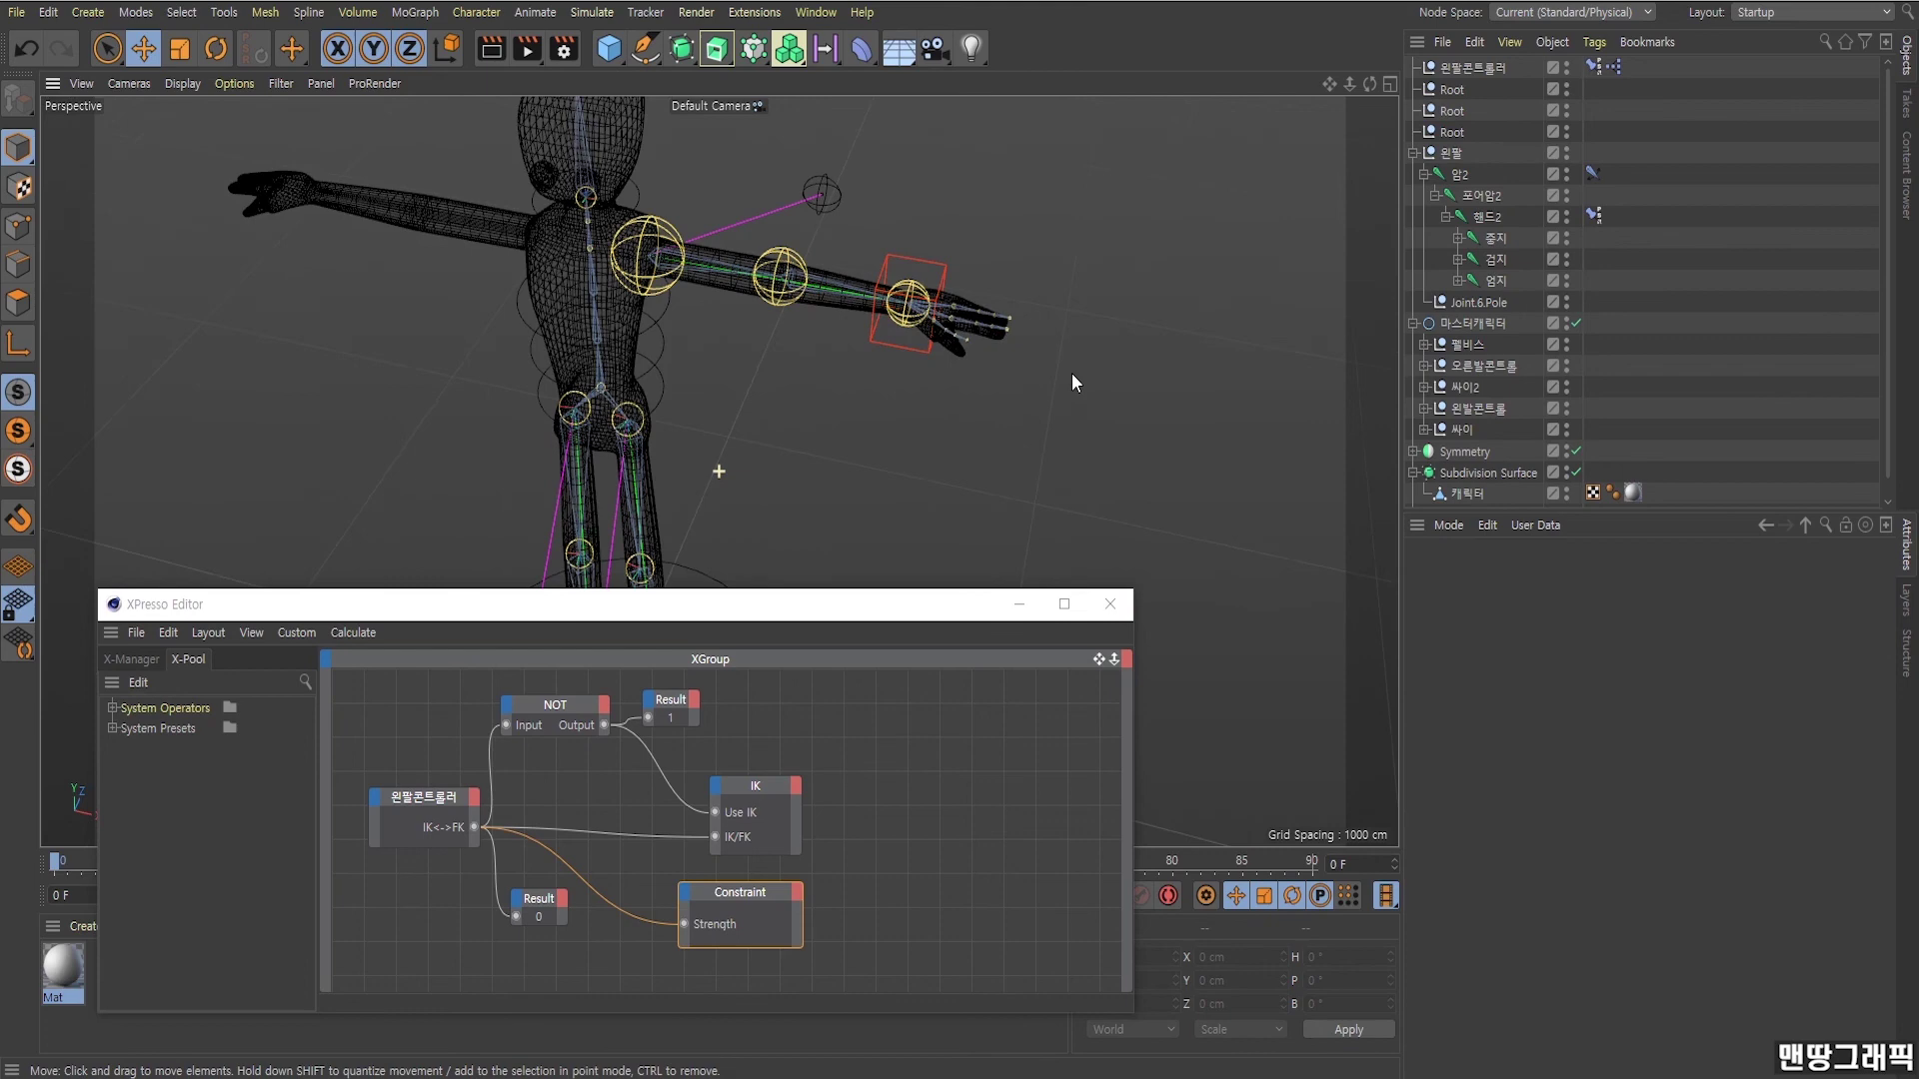
# Move the hand controller away from the hand and rotate it so the fingers point down.
pyautogui.click(940, 272)
pyautogui.moveTo(994, 280); pyautogui.dragTo(851, 340)
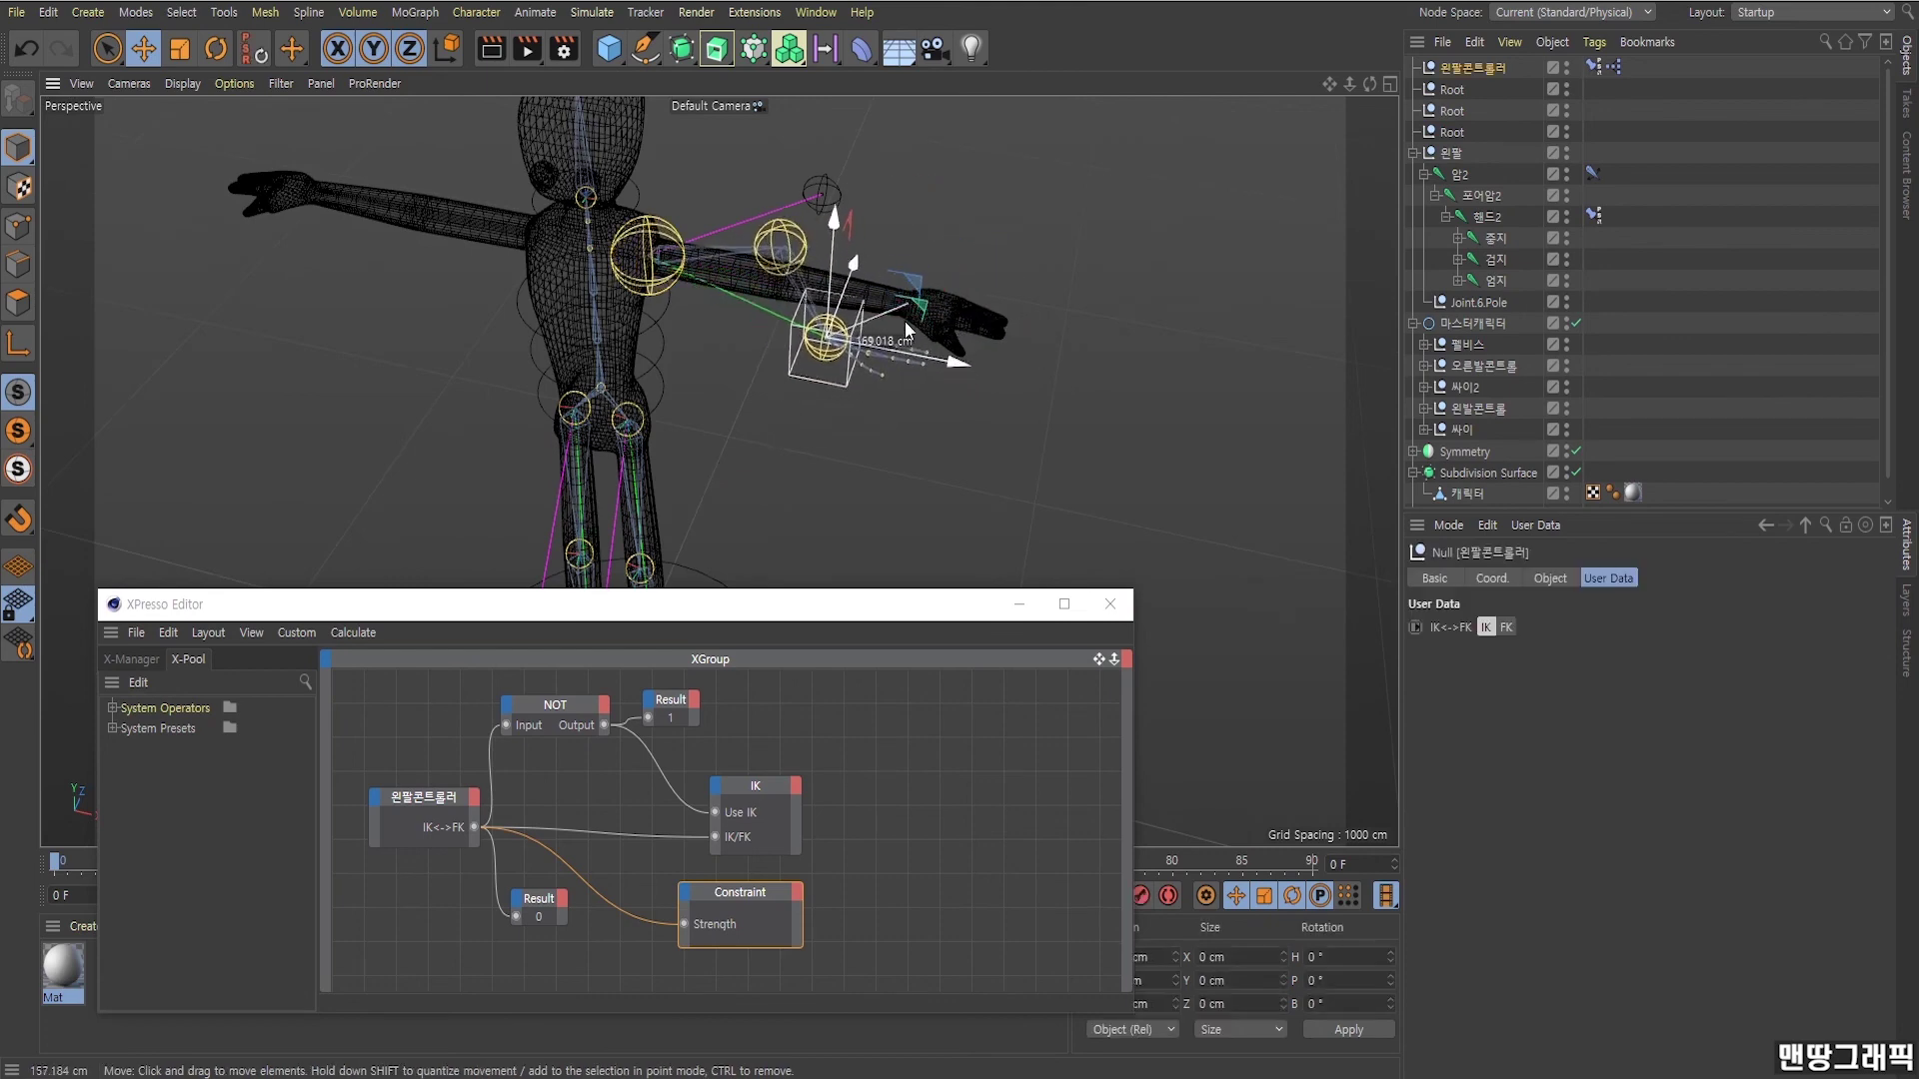
pyautogui.scroll(3, 852, 340)
pyautogui.press('r')
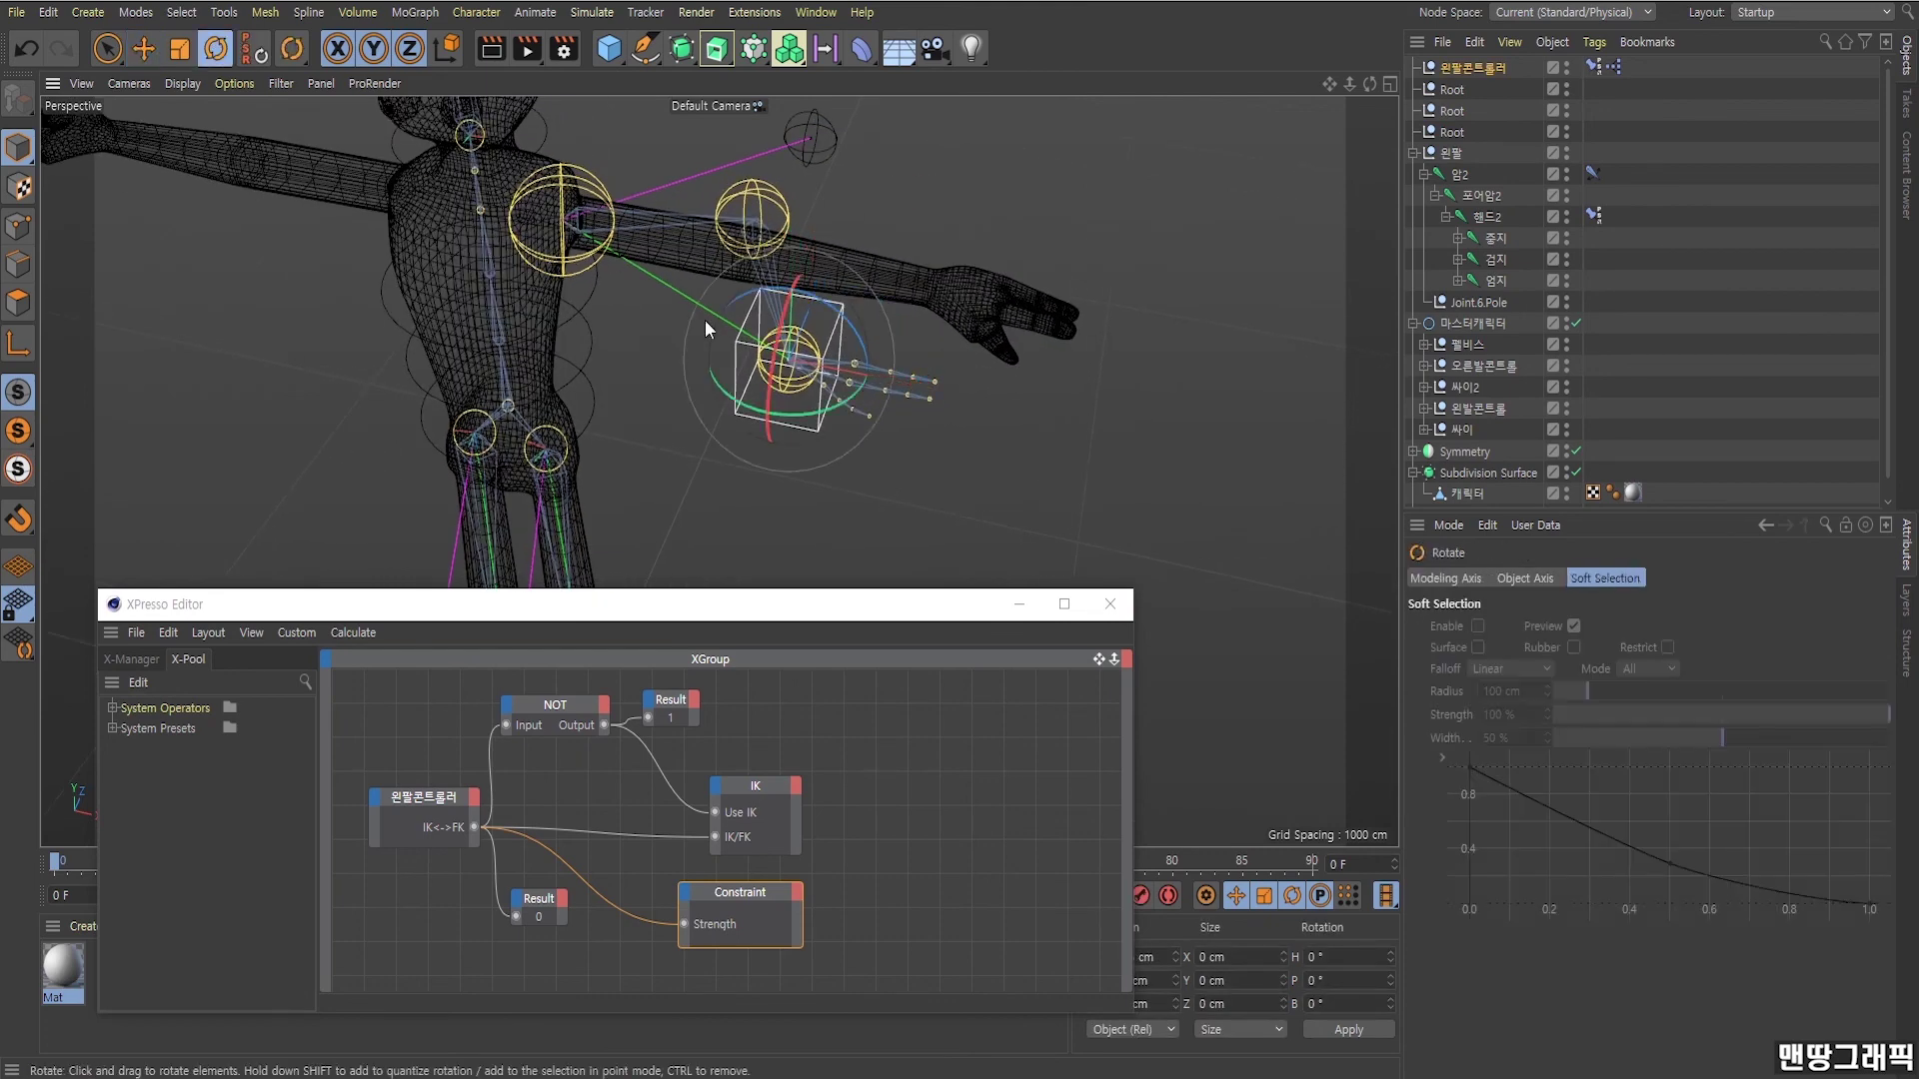
pyautogui.moveTo(836, 407); pyautogui.dragTo(791, 396)
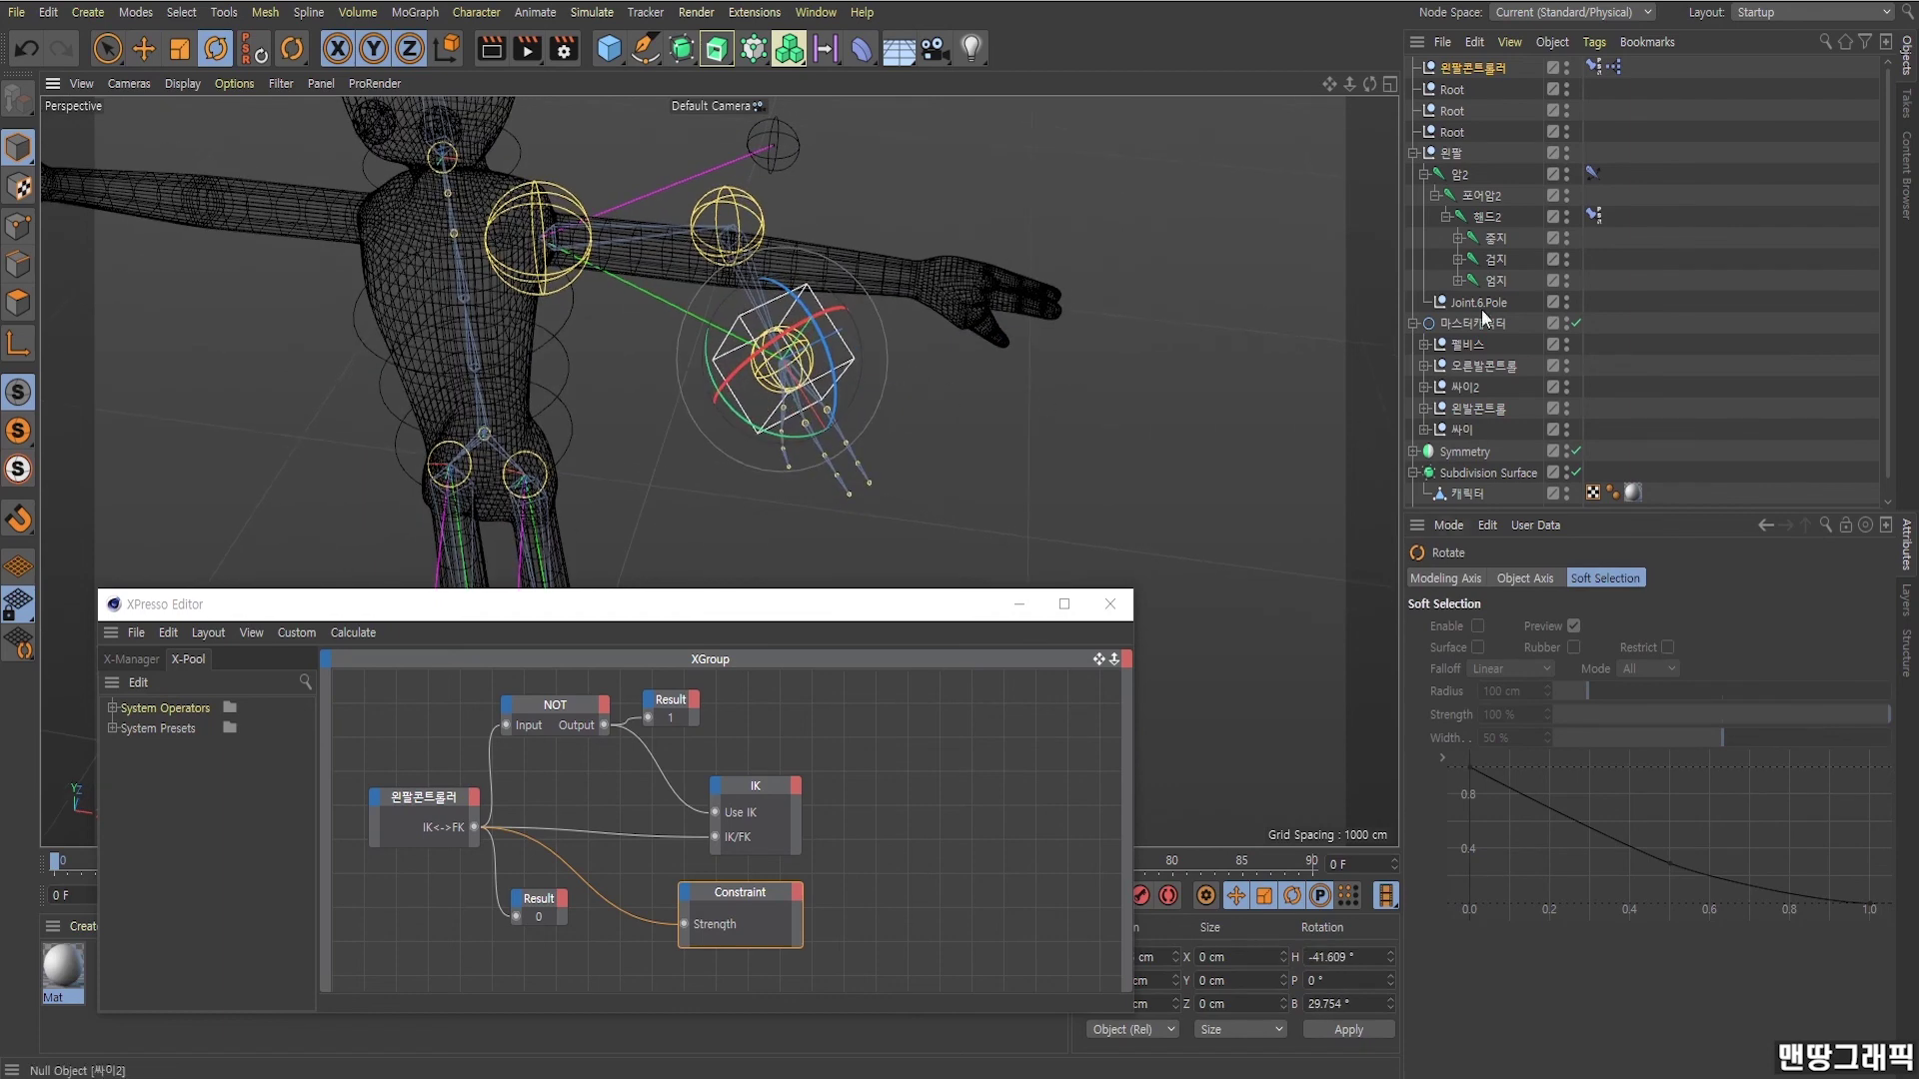
# Set the controller's IK<->FK user data to FK and bend the arm down at joint 암2.
pyautogui.click(1457, 68)
pyautogui.click(1507, 627)
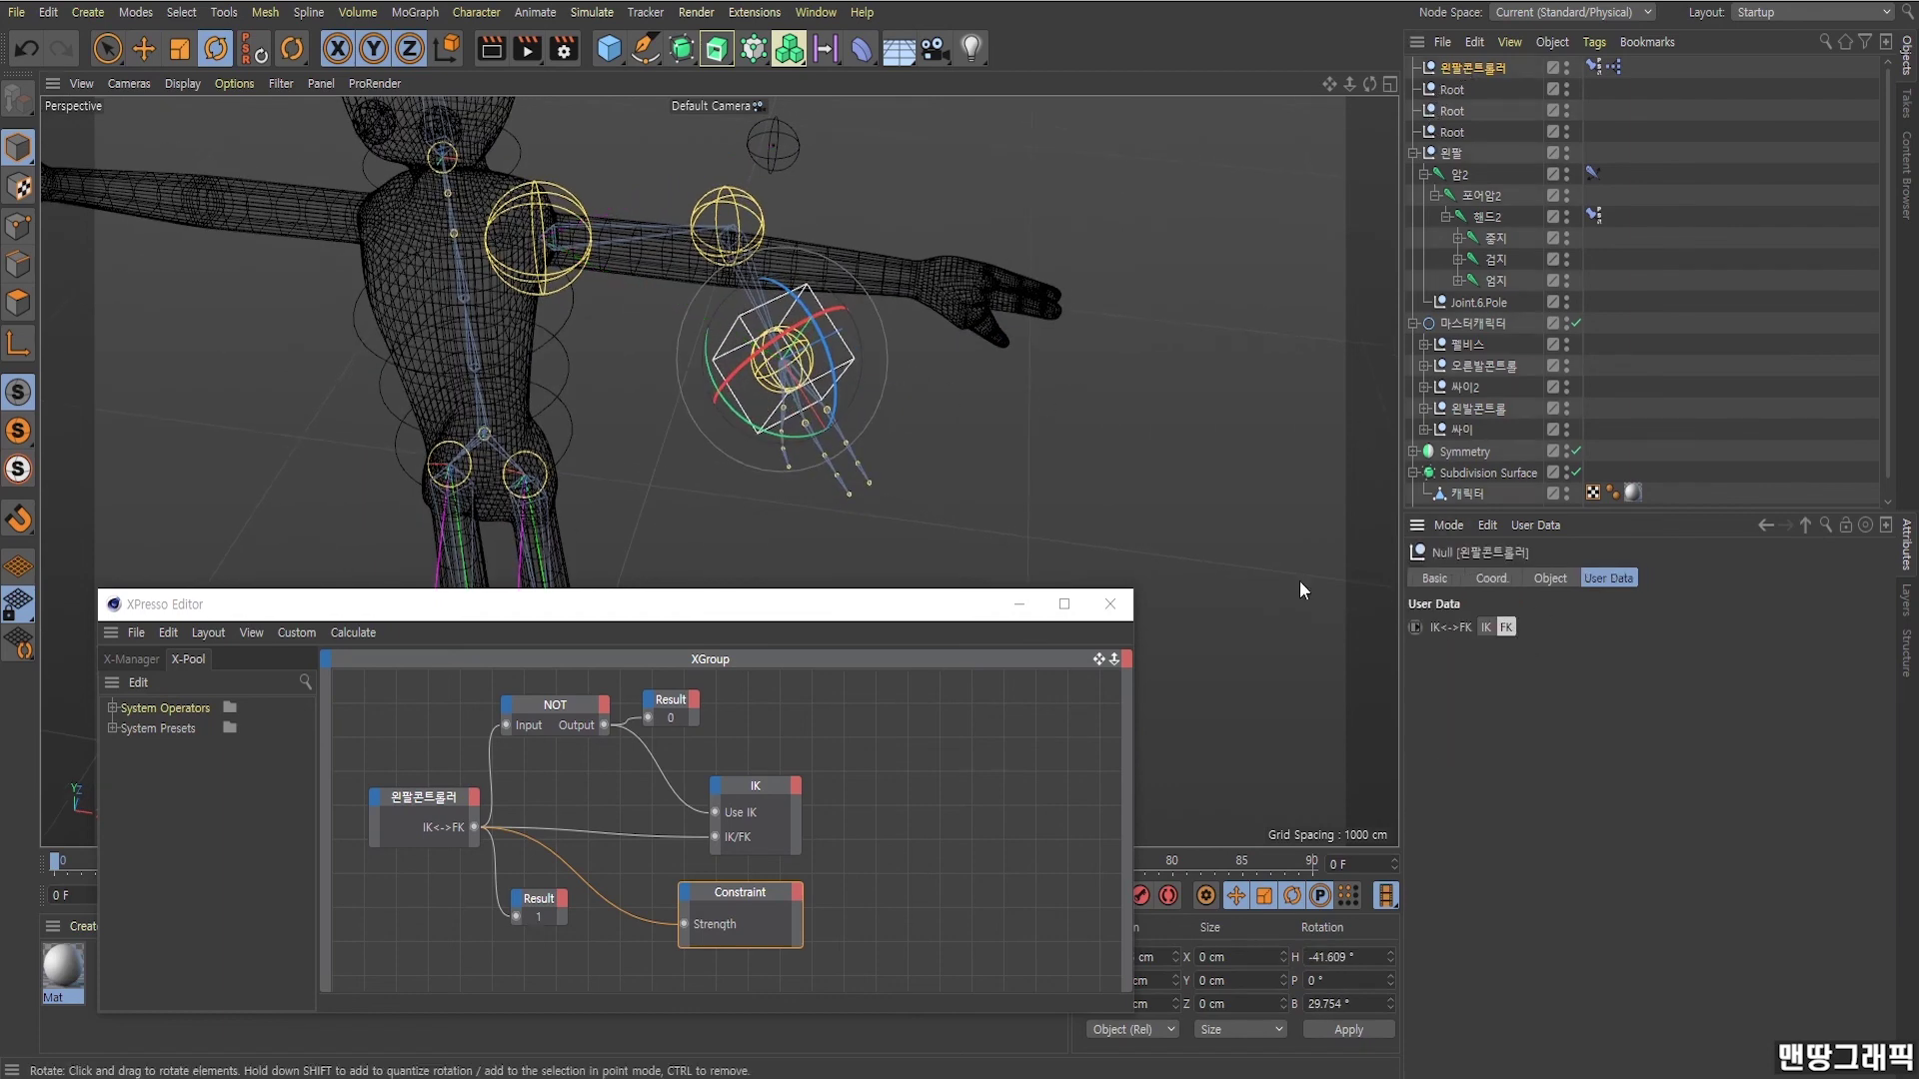
pyautogui.click(620, 238)
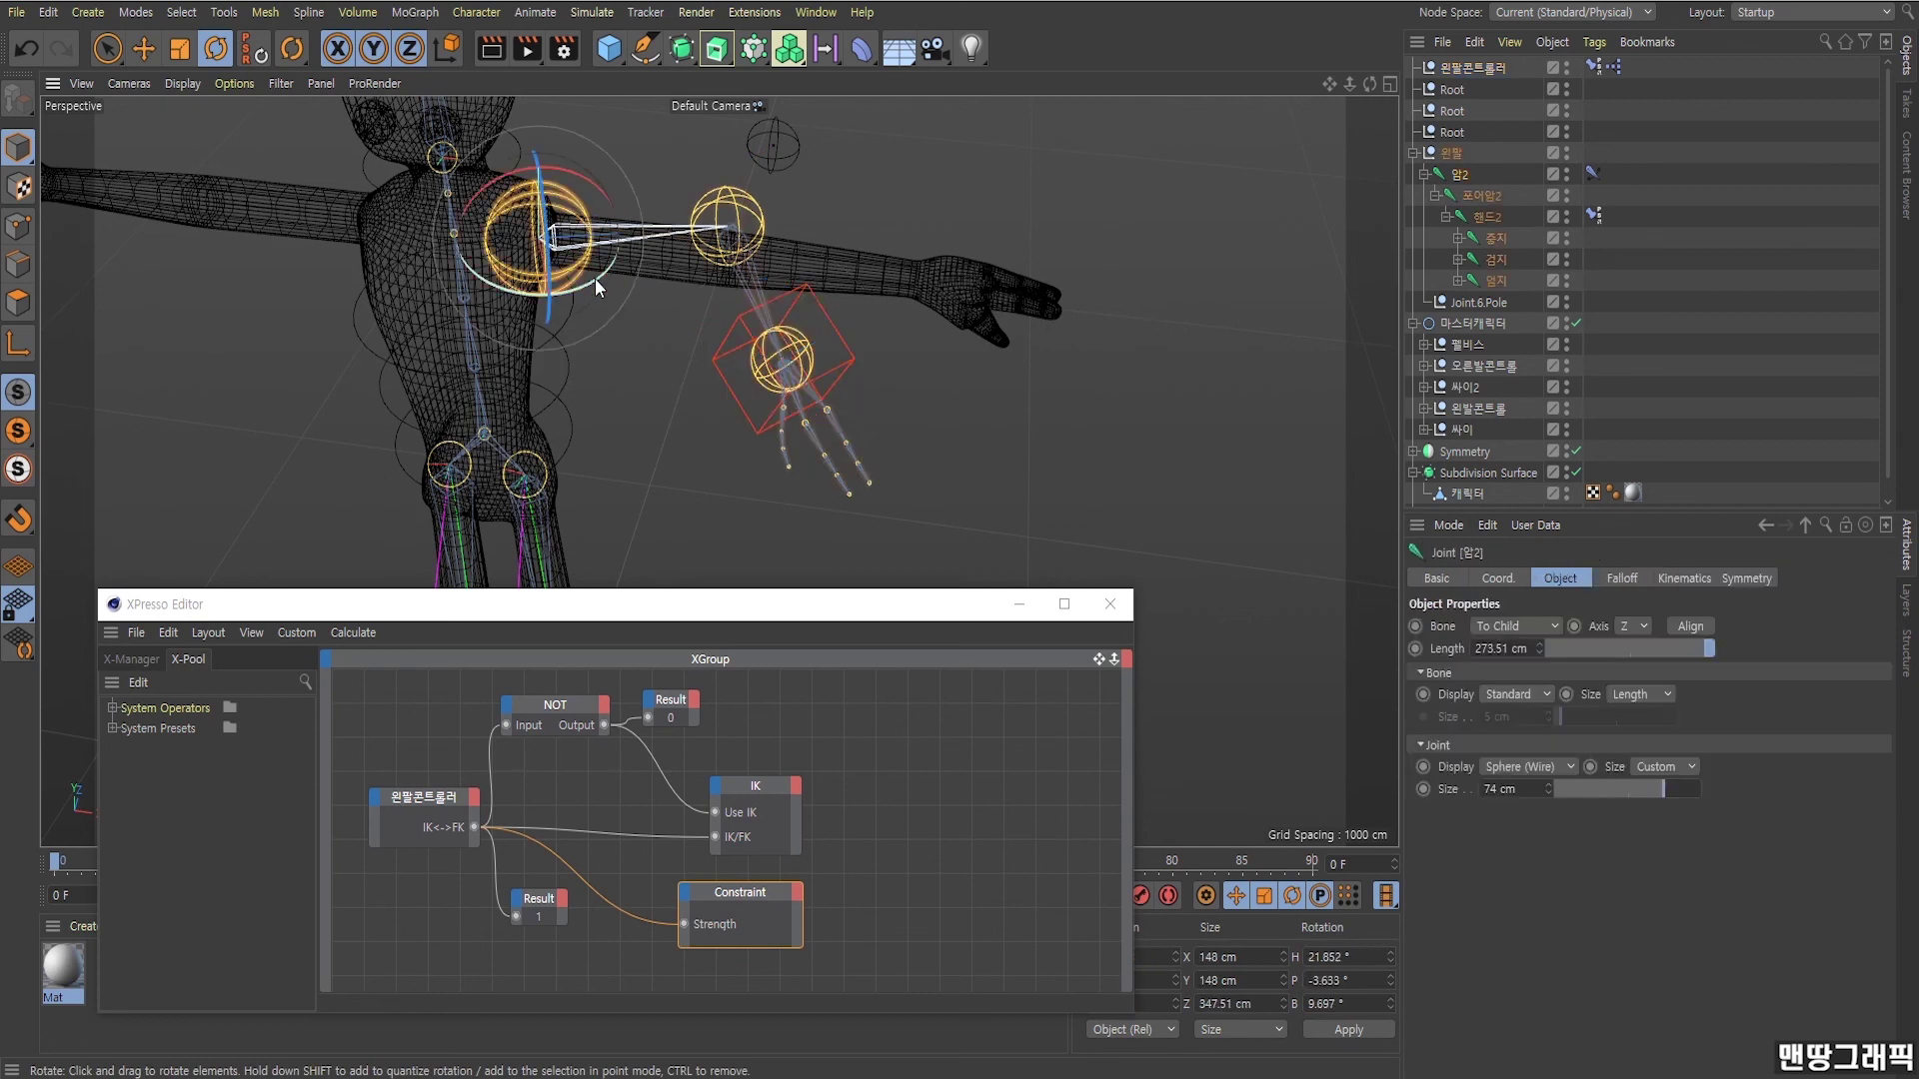
pyautogui.moveTo(596, 278)
pyautogui.mouseDown()
pyautogui.moveTo(571, 303)
pyautogui.moveTo(579, 332)
pyautogui.moveTo(672, 434)
pyautogui.moveTo(446, 420)
pyautogui.moveTo(669, 405)
pyautogui.mouseUp()
# Select the forearm joint 포어암2 and controller 왼팔콘트롤러, then view the whole character.
pyautogui.scroll(3, 669, 402)
pyautogui.click(684, 440)
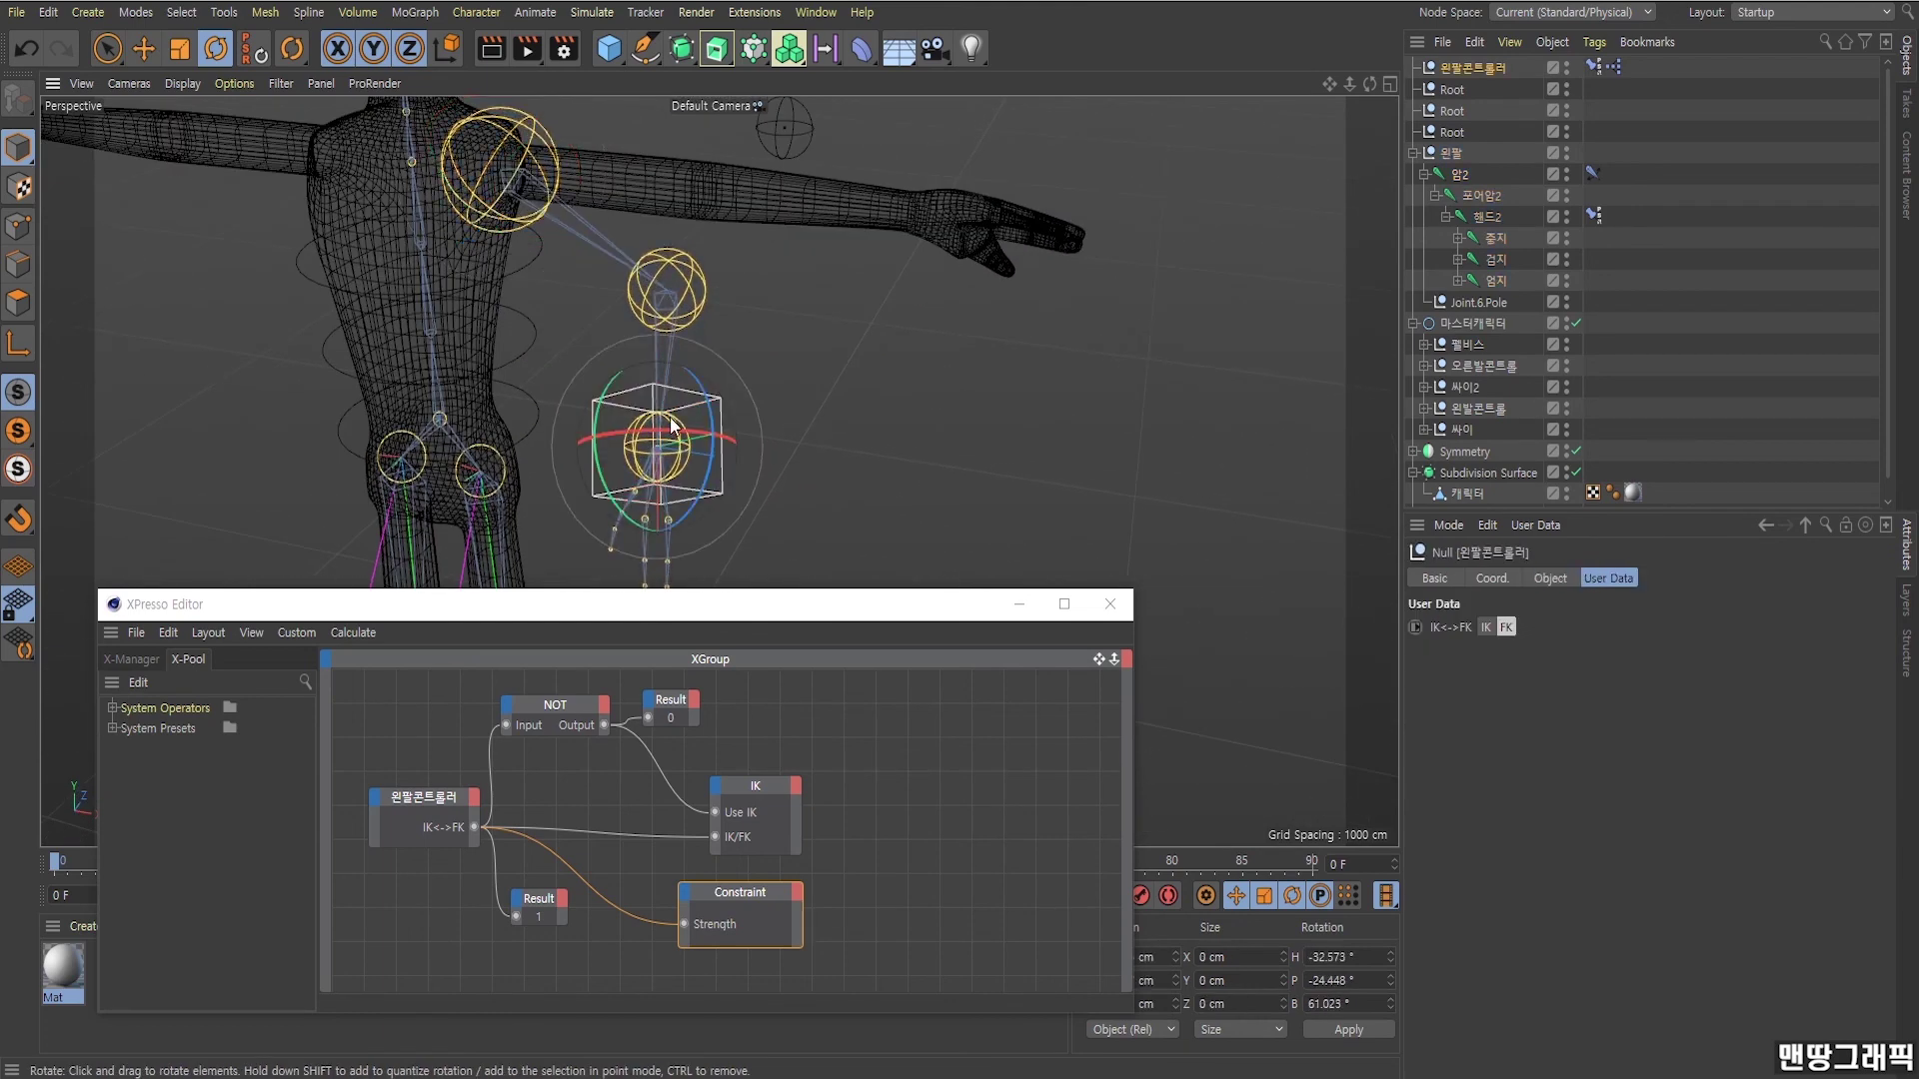
pyautogui.click(683, 445)
pyautogui.click(666, 295)
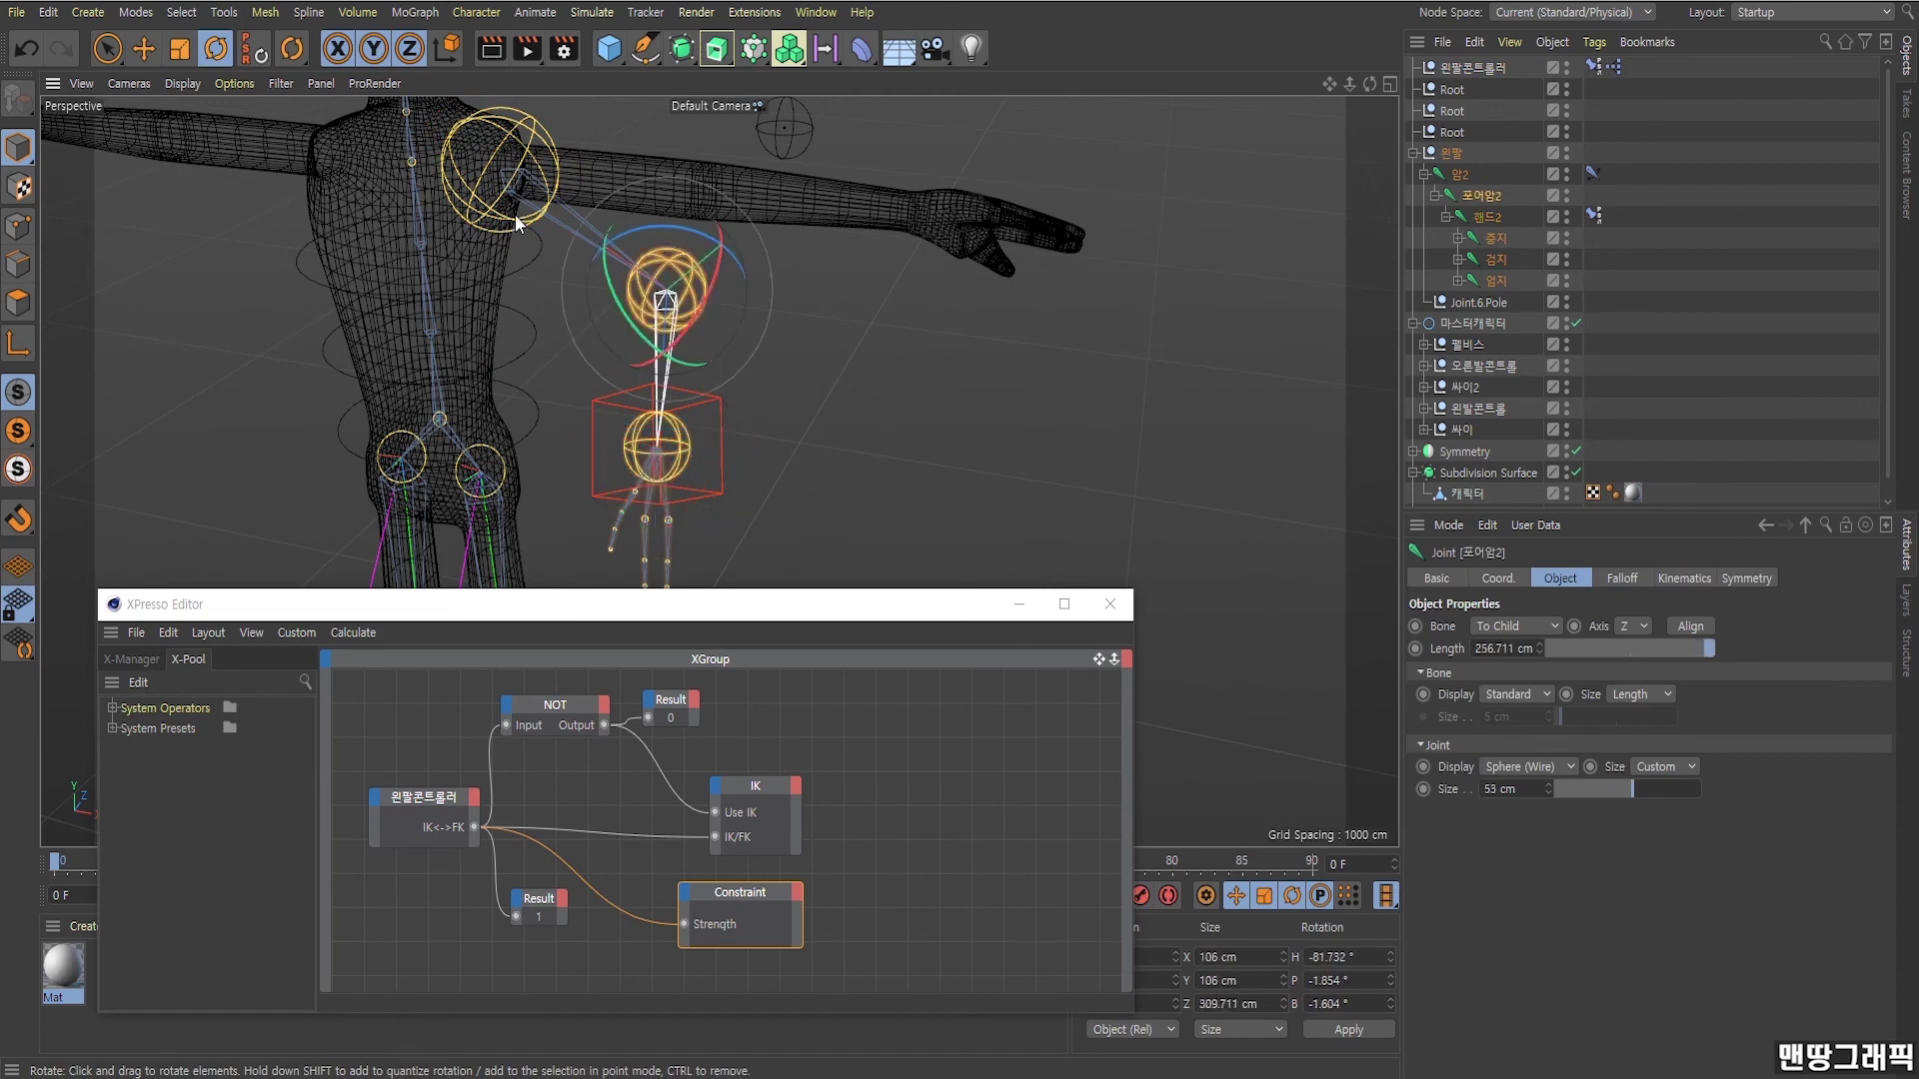
pyautogui.click(514, 214)
pyautogui.click(702, 358)
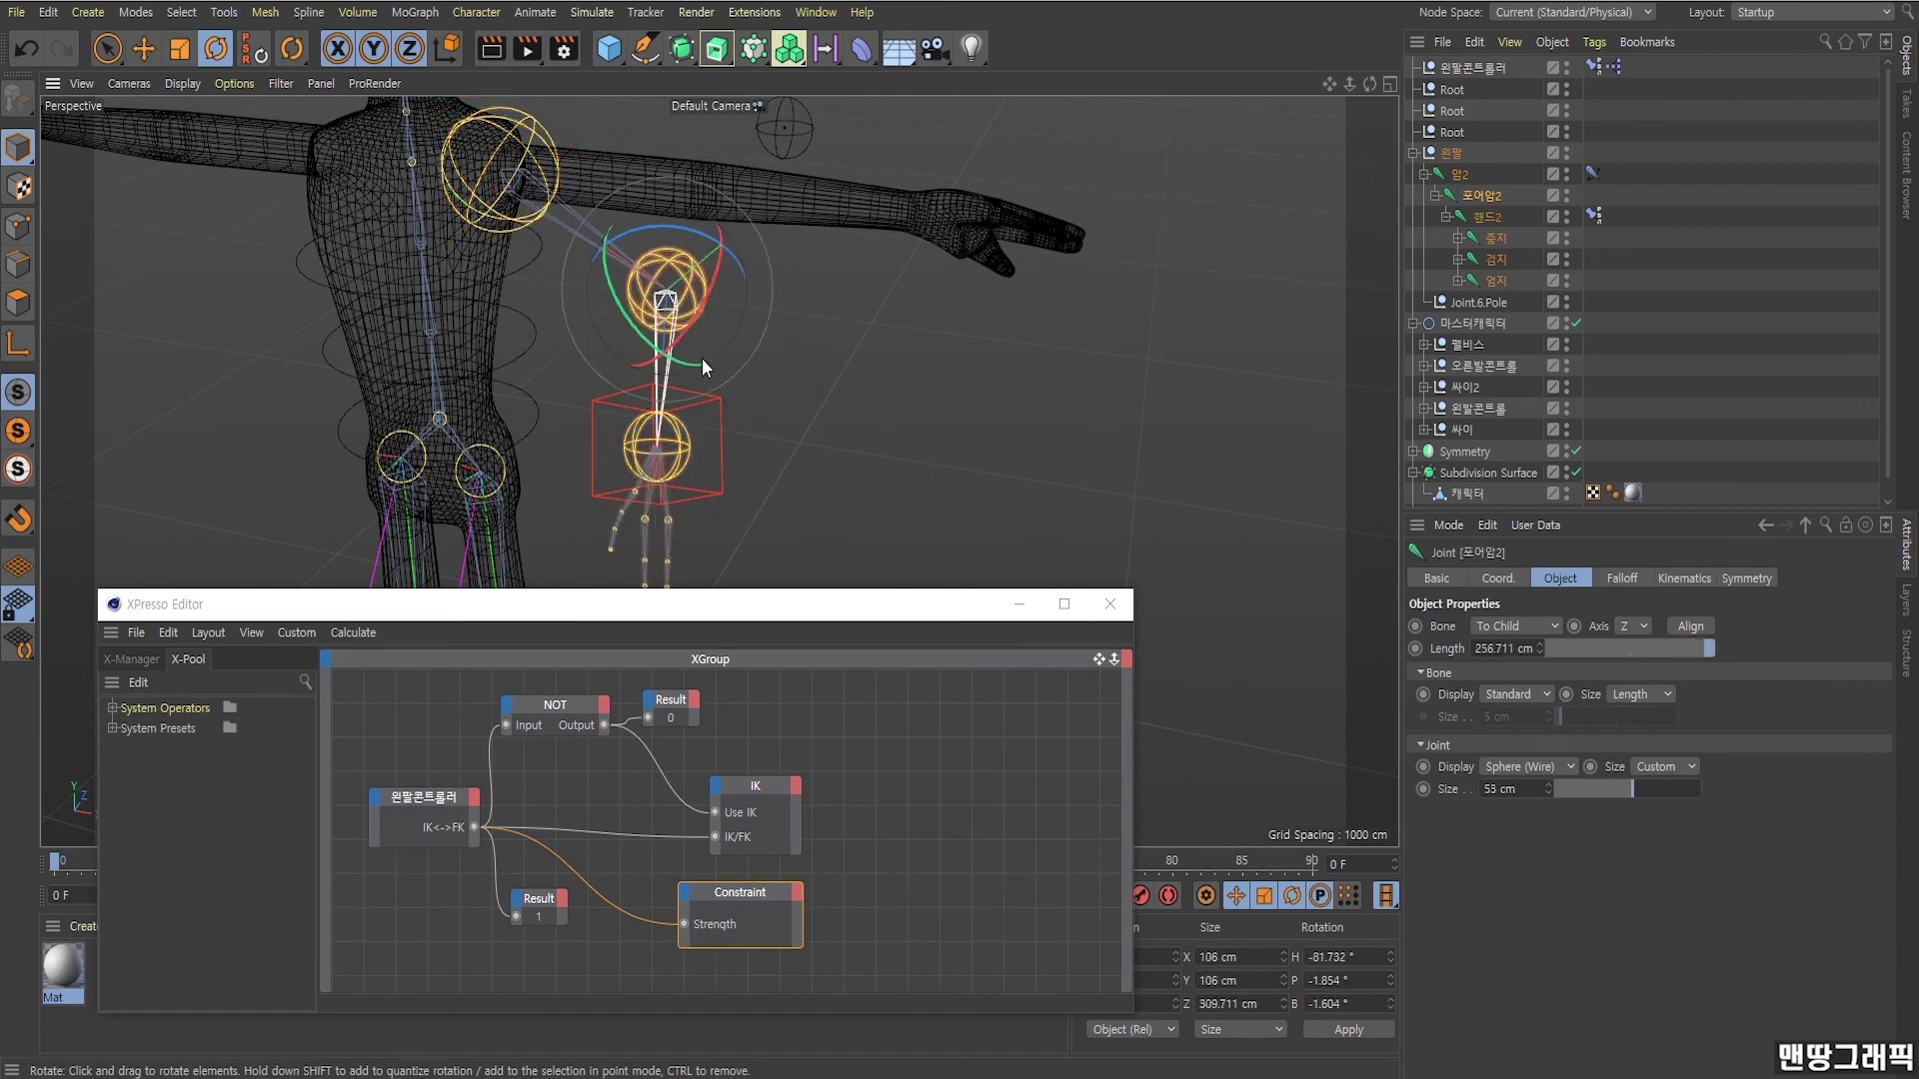
pyautogui.click(718, 414)
pyautogui.moveTo(718, 414)
pyautogui.keyDown('alt'); pyautogui.mouseDown()
pyautogui.moveTo(738, 416)
pyautogui.moveTo(731, 452)
pyautogui.moveTo(789, 468)
pyautogui.mouseUp(); pyautogui.keyUp('alt')
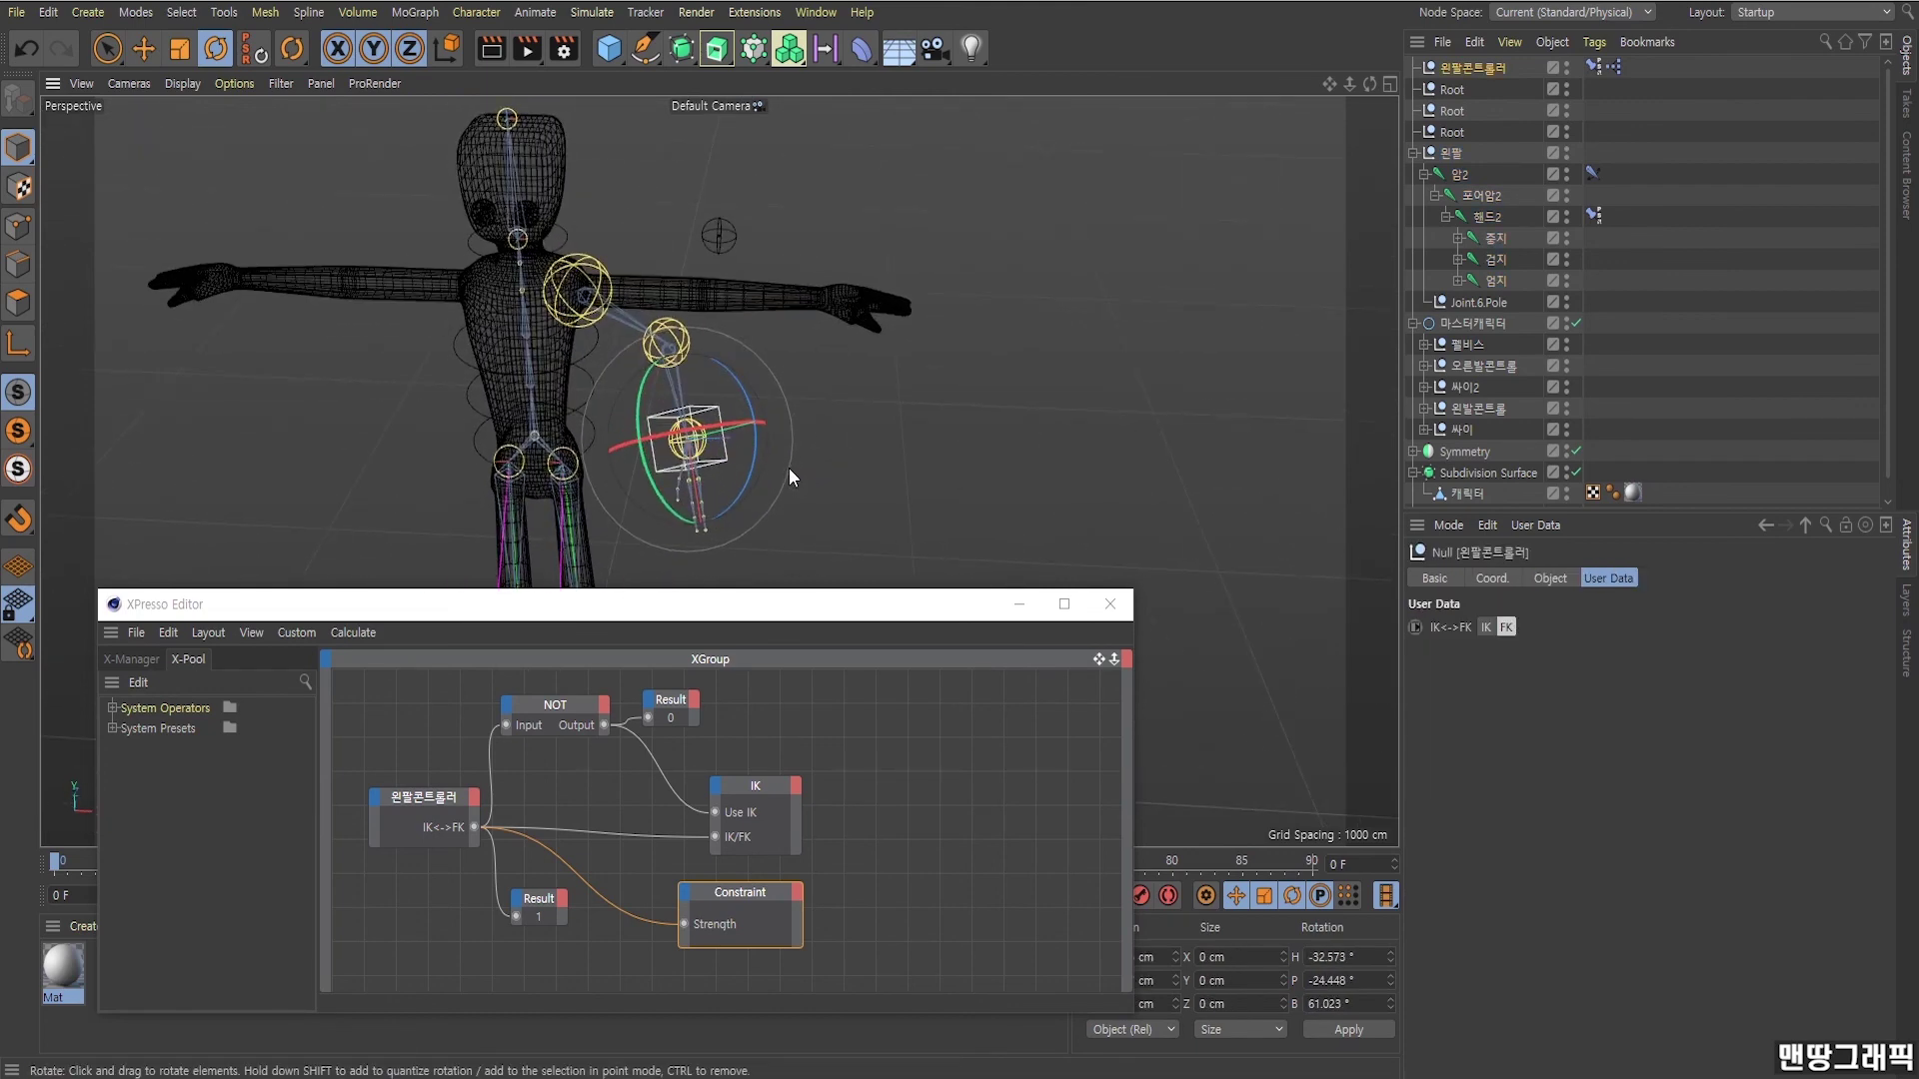
# Undo four test poses to restore the straight-arm IK rest pose, then reframe the view.
pyautogui.click(145, 48)
pyautogui.hotkey('ctrl', 'z')
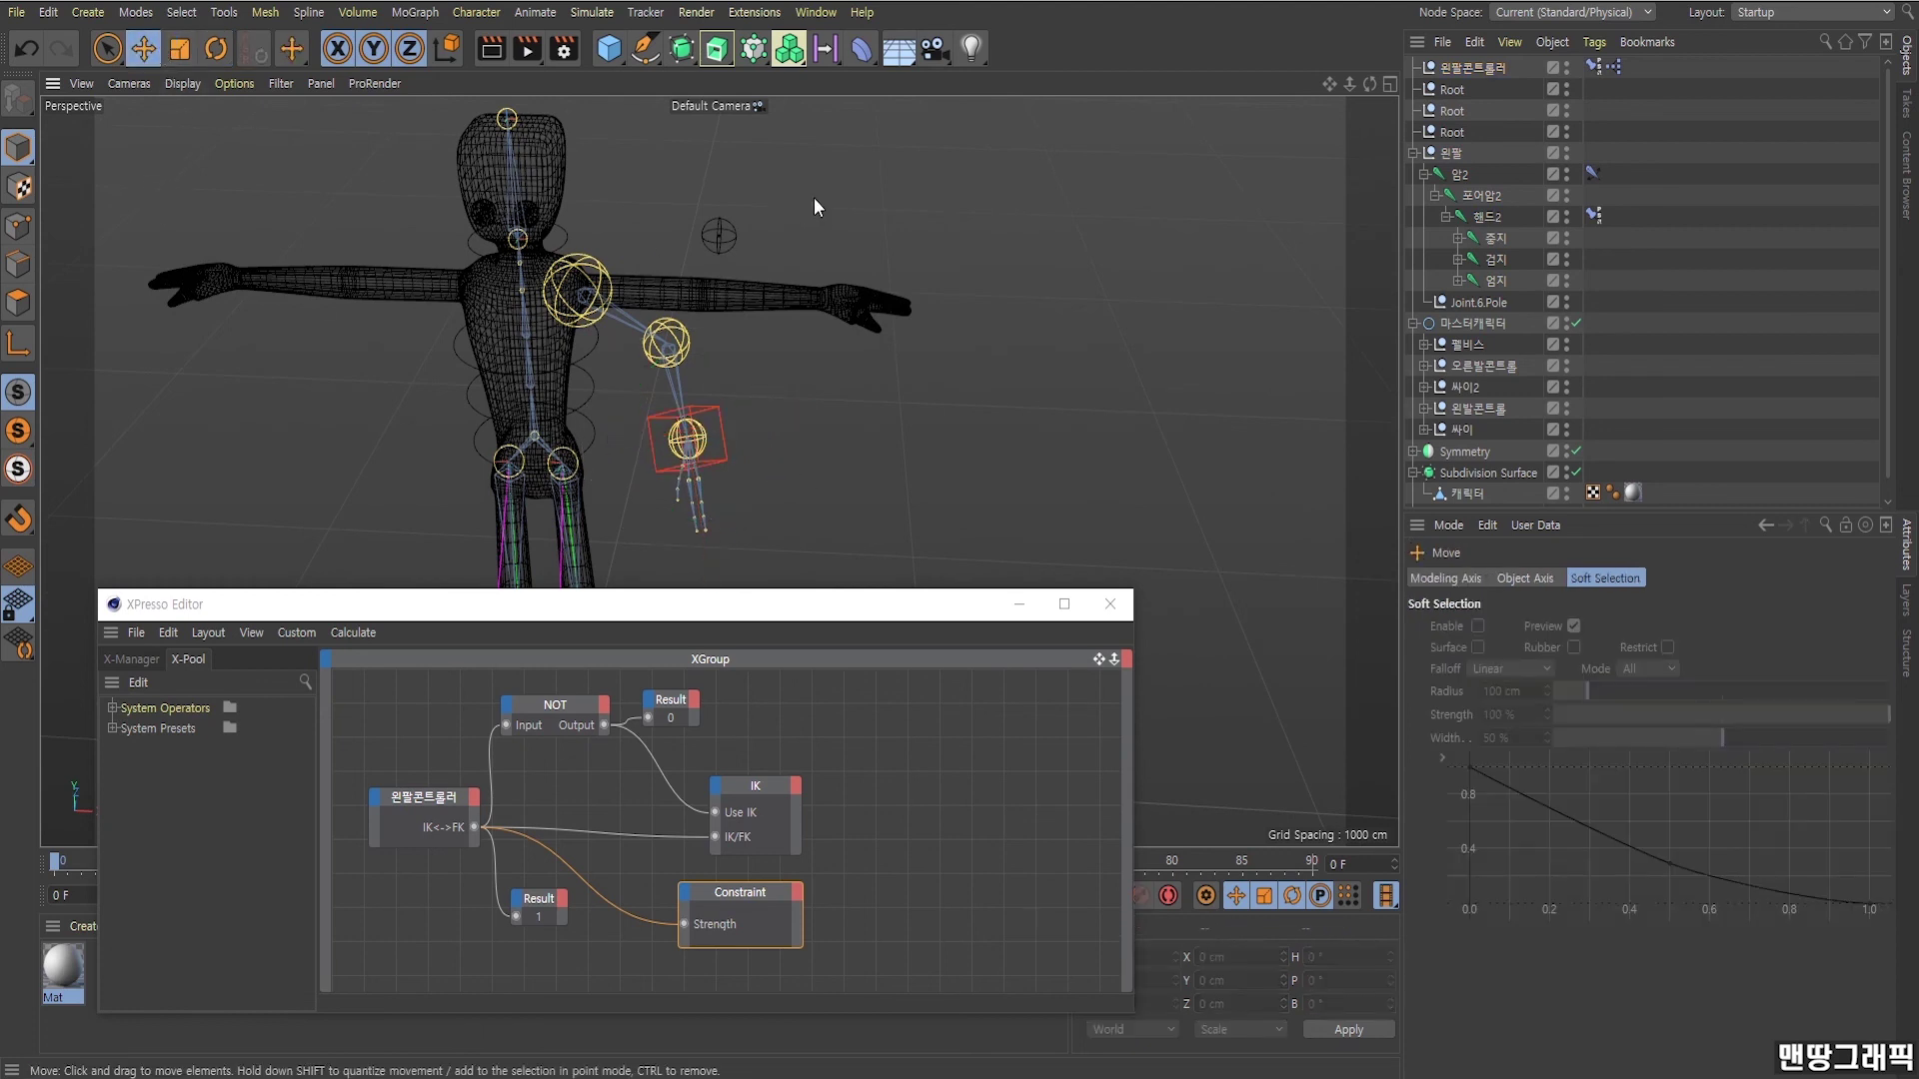
pyautogui.hotkey('ctrl', 'z')
pyautogui.hotkey('ctrl', 'z')
pyautogui.hotkey('ctrl', 'z')
pyautogui.hotkey('ctrl', 'z')
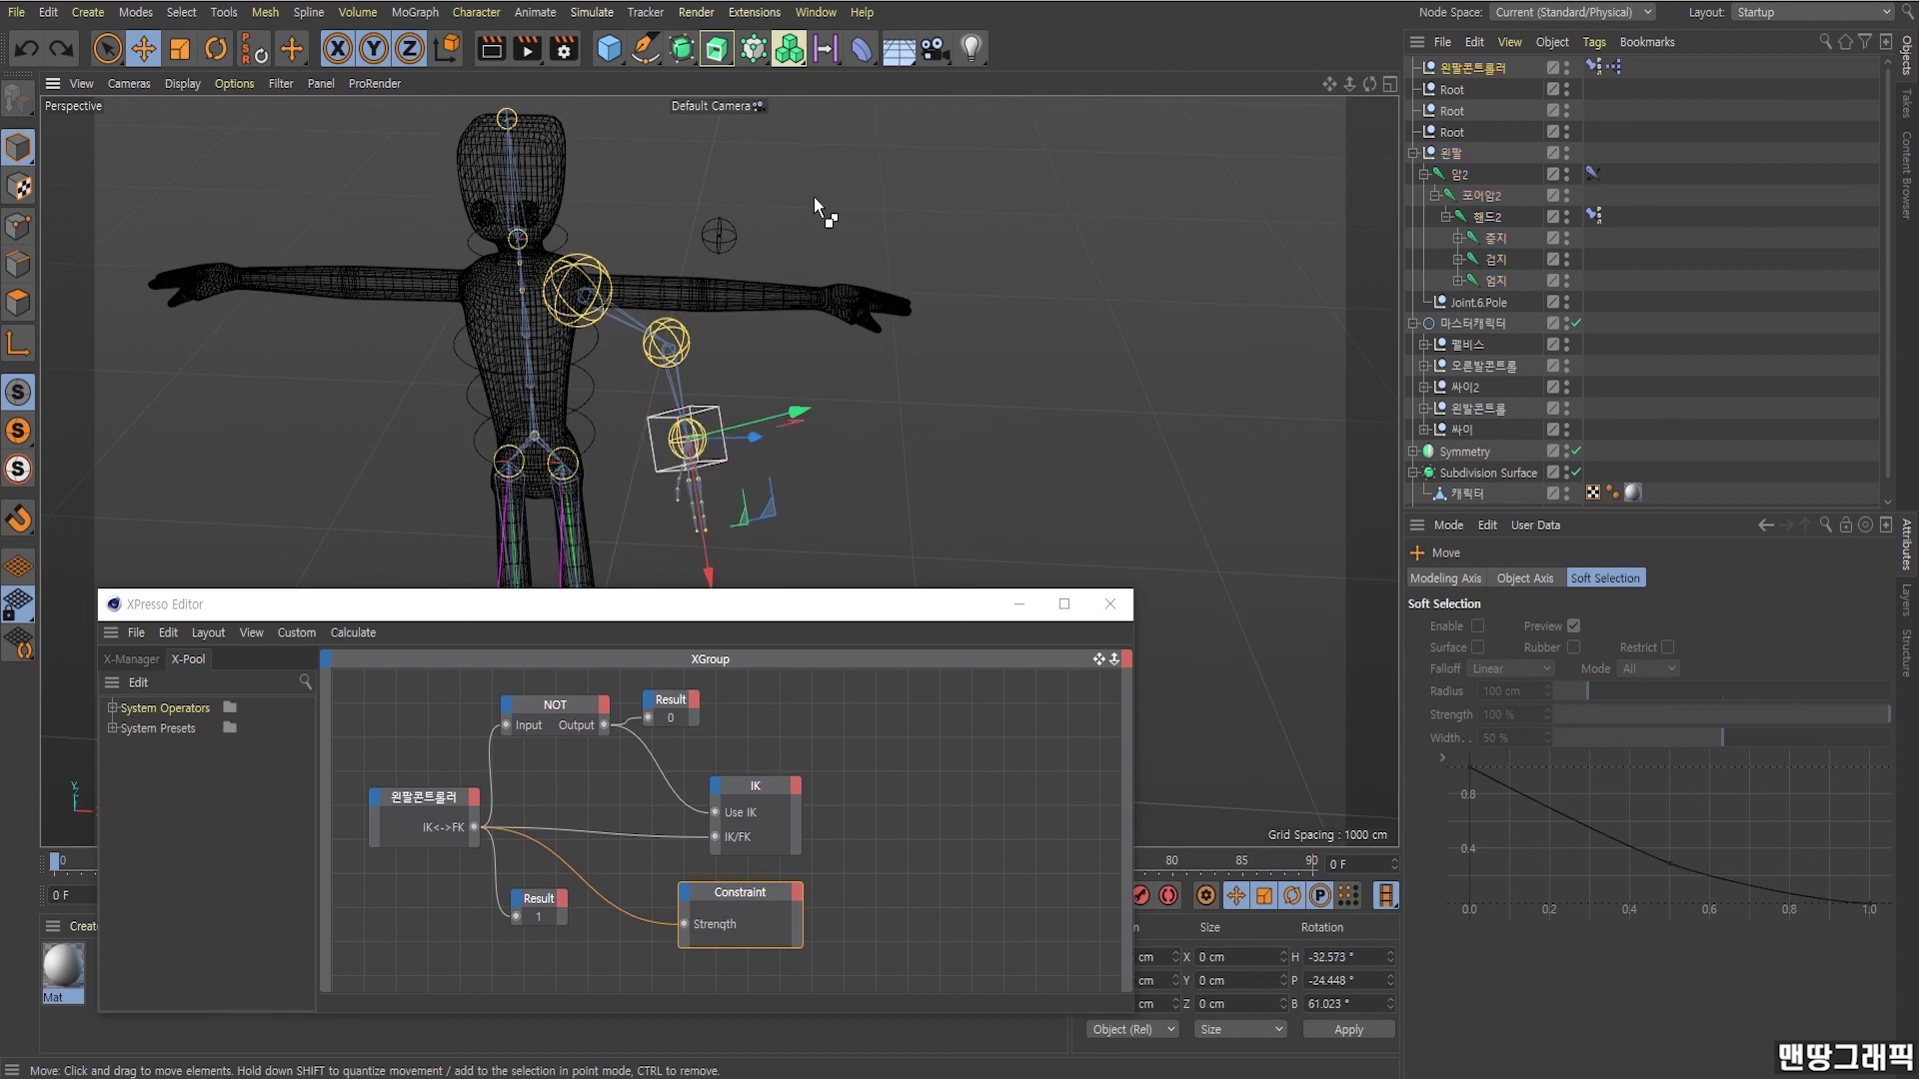
pyautogui.hotkey('ctrl', 'z')
pyautogui.hotkey('ctrl', 'z')
pyautogui.hotkey('ctrl', 'z')
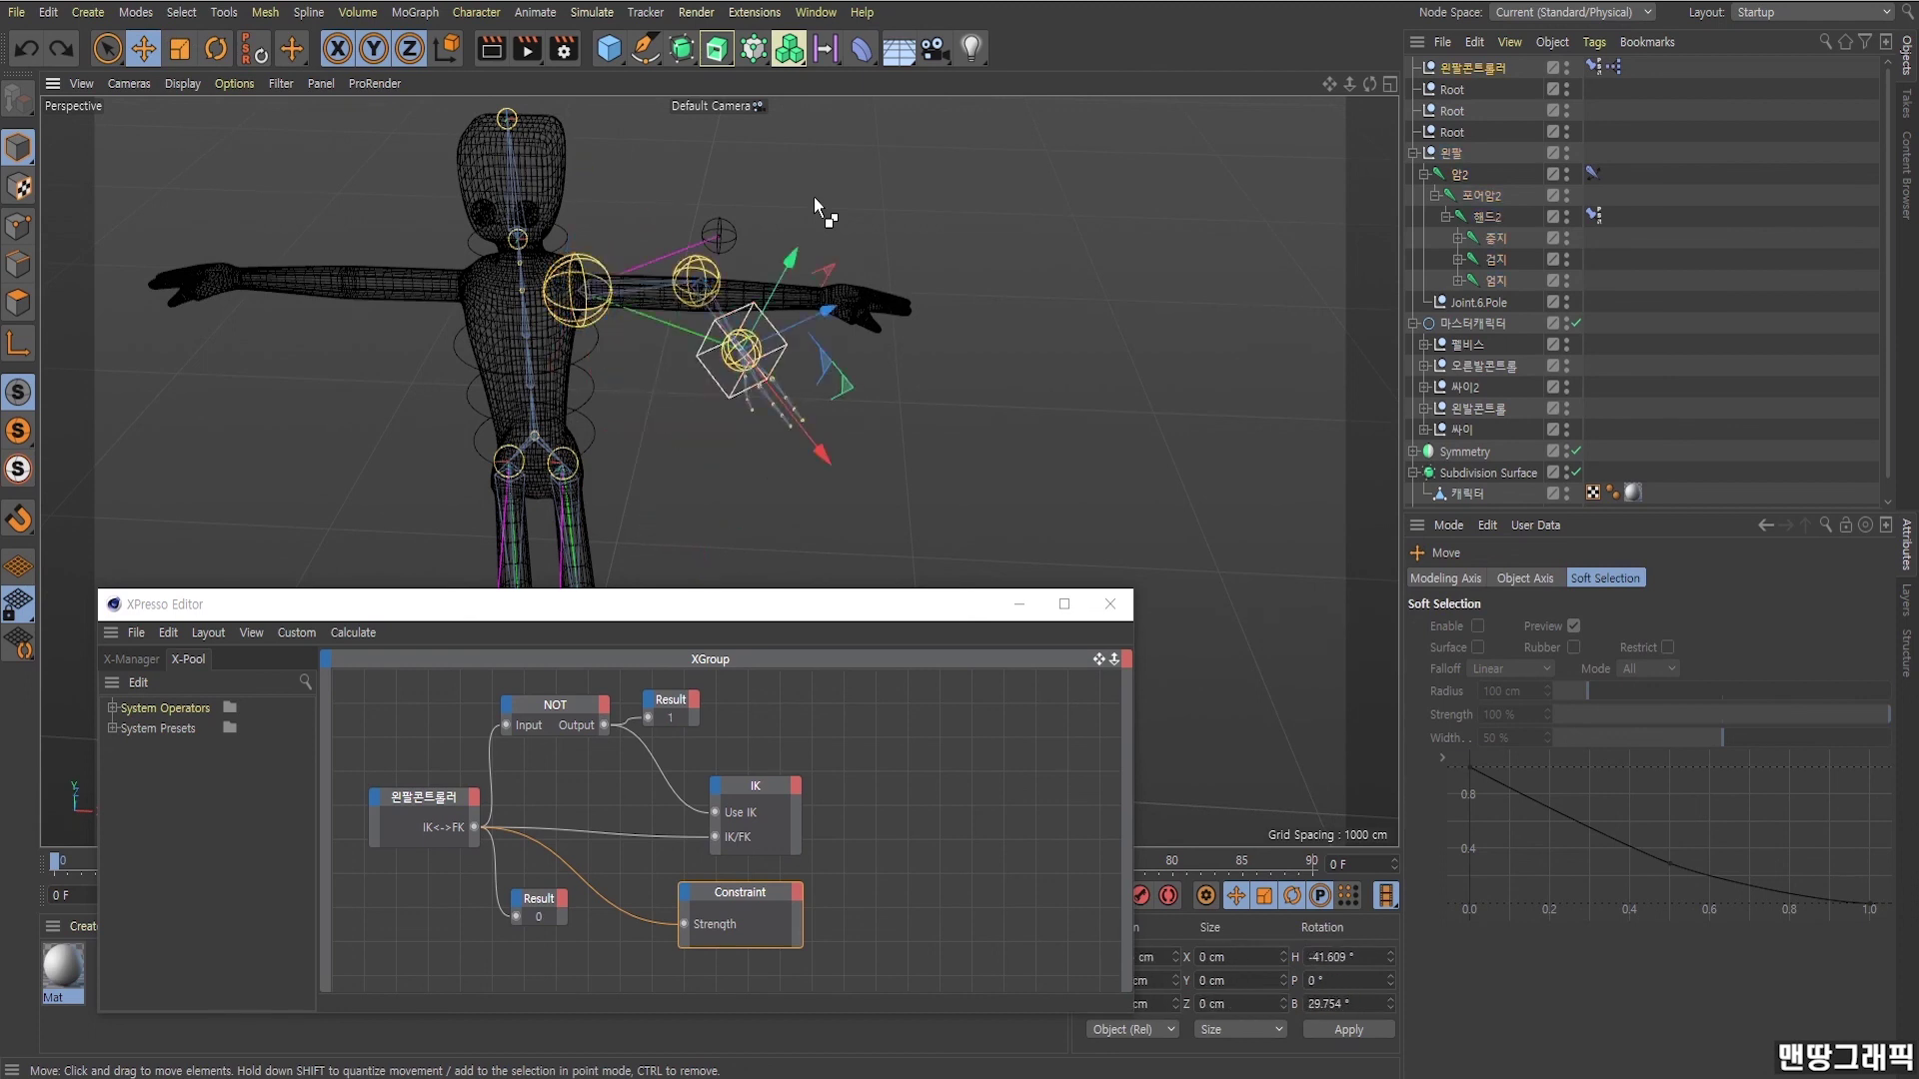
pyautogui.hotkey('ctrl', 'z')
pyautogui.hotkey('ctrl', 'z')
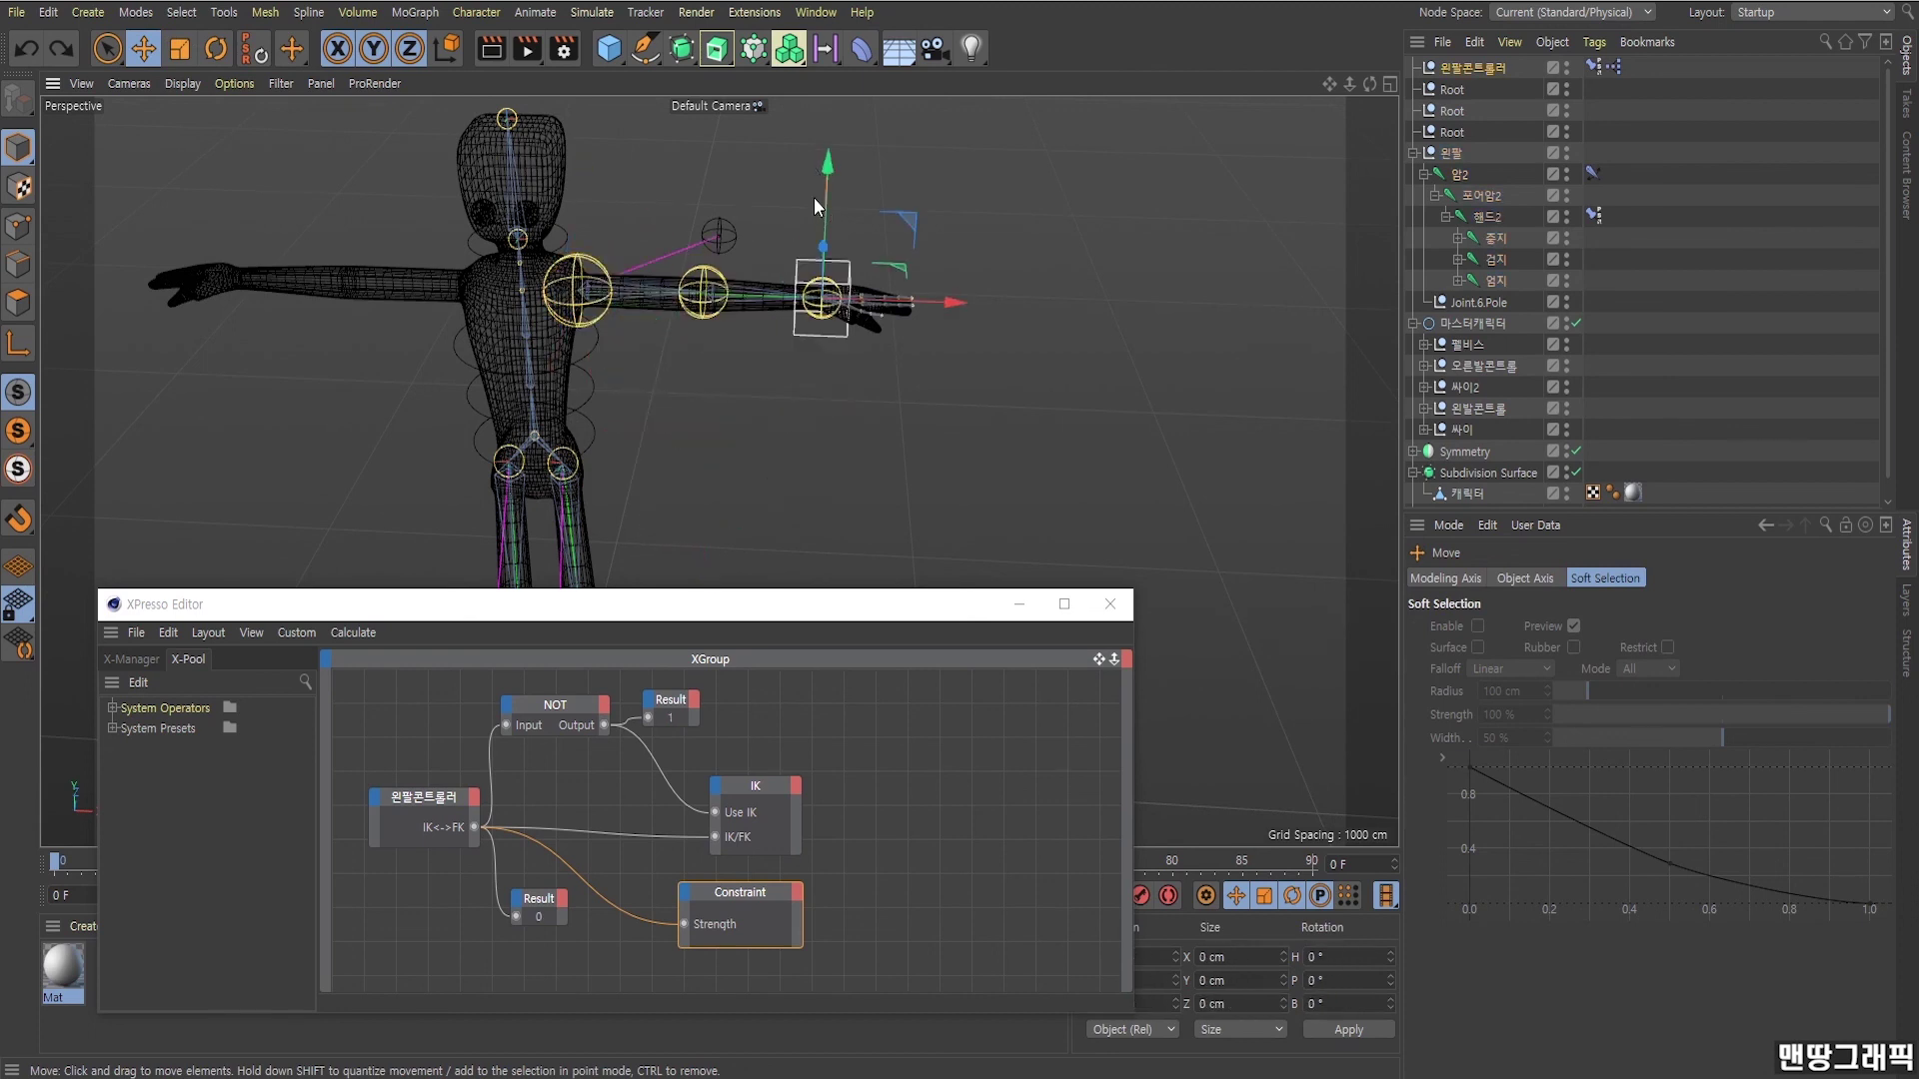
pyautogui.moveTo(909, 510)
pyautogui.keyDown('alt'); pyautogui.mouseDown()
pyautogui.moveTo(824, 406)
pyautogui.moveTo(901, 393)
pyautogui.moveTo(799, 434)
pyautogui.moveTo(849, 384)
pyautogui.mouseUp(); pyautogui.keyUp('alt')
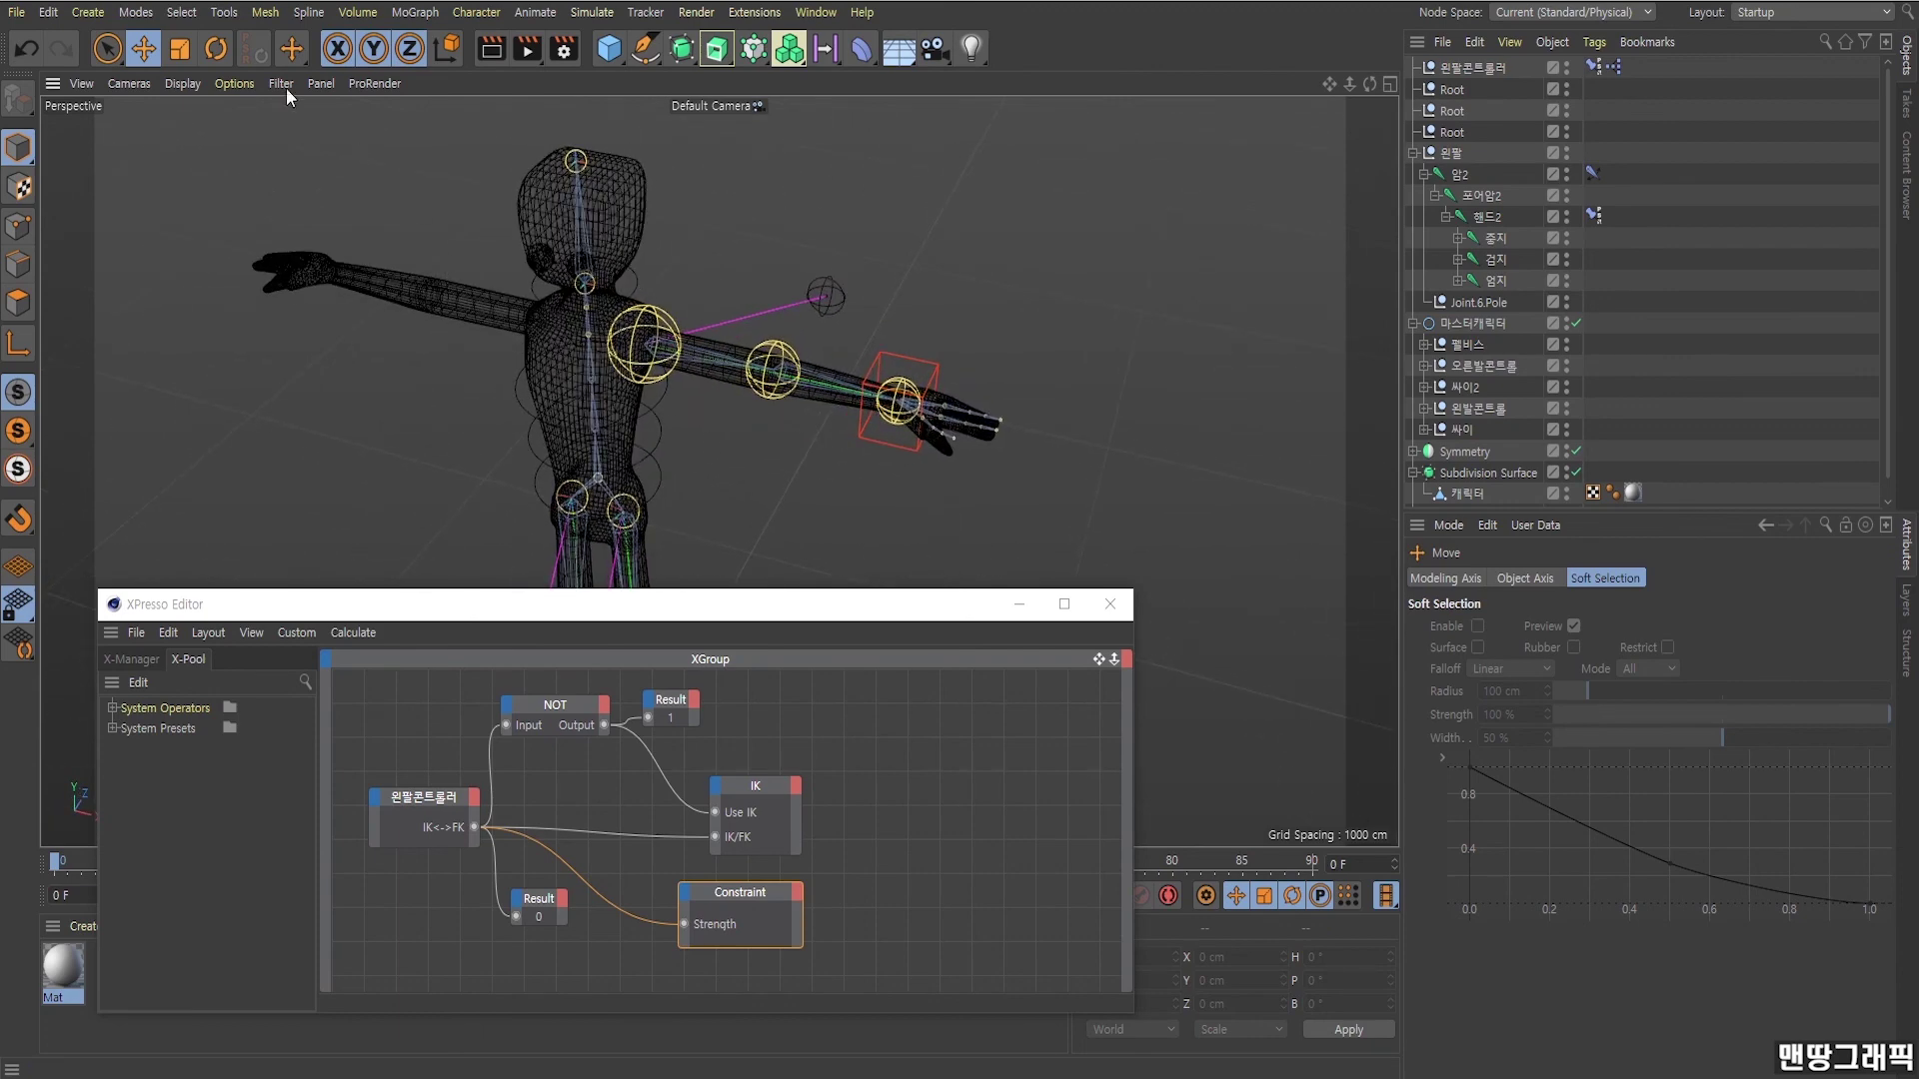
pyautogui.scroll(3, 926, 330)
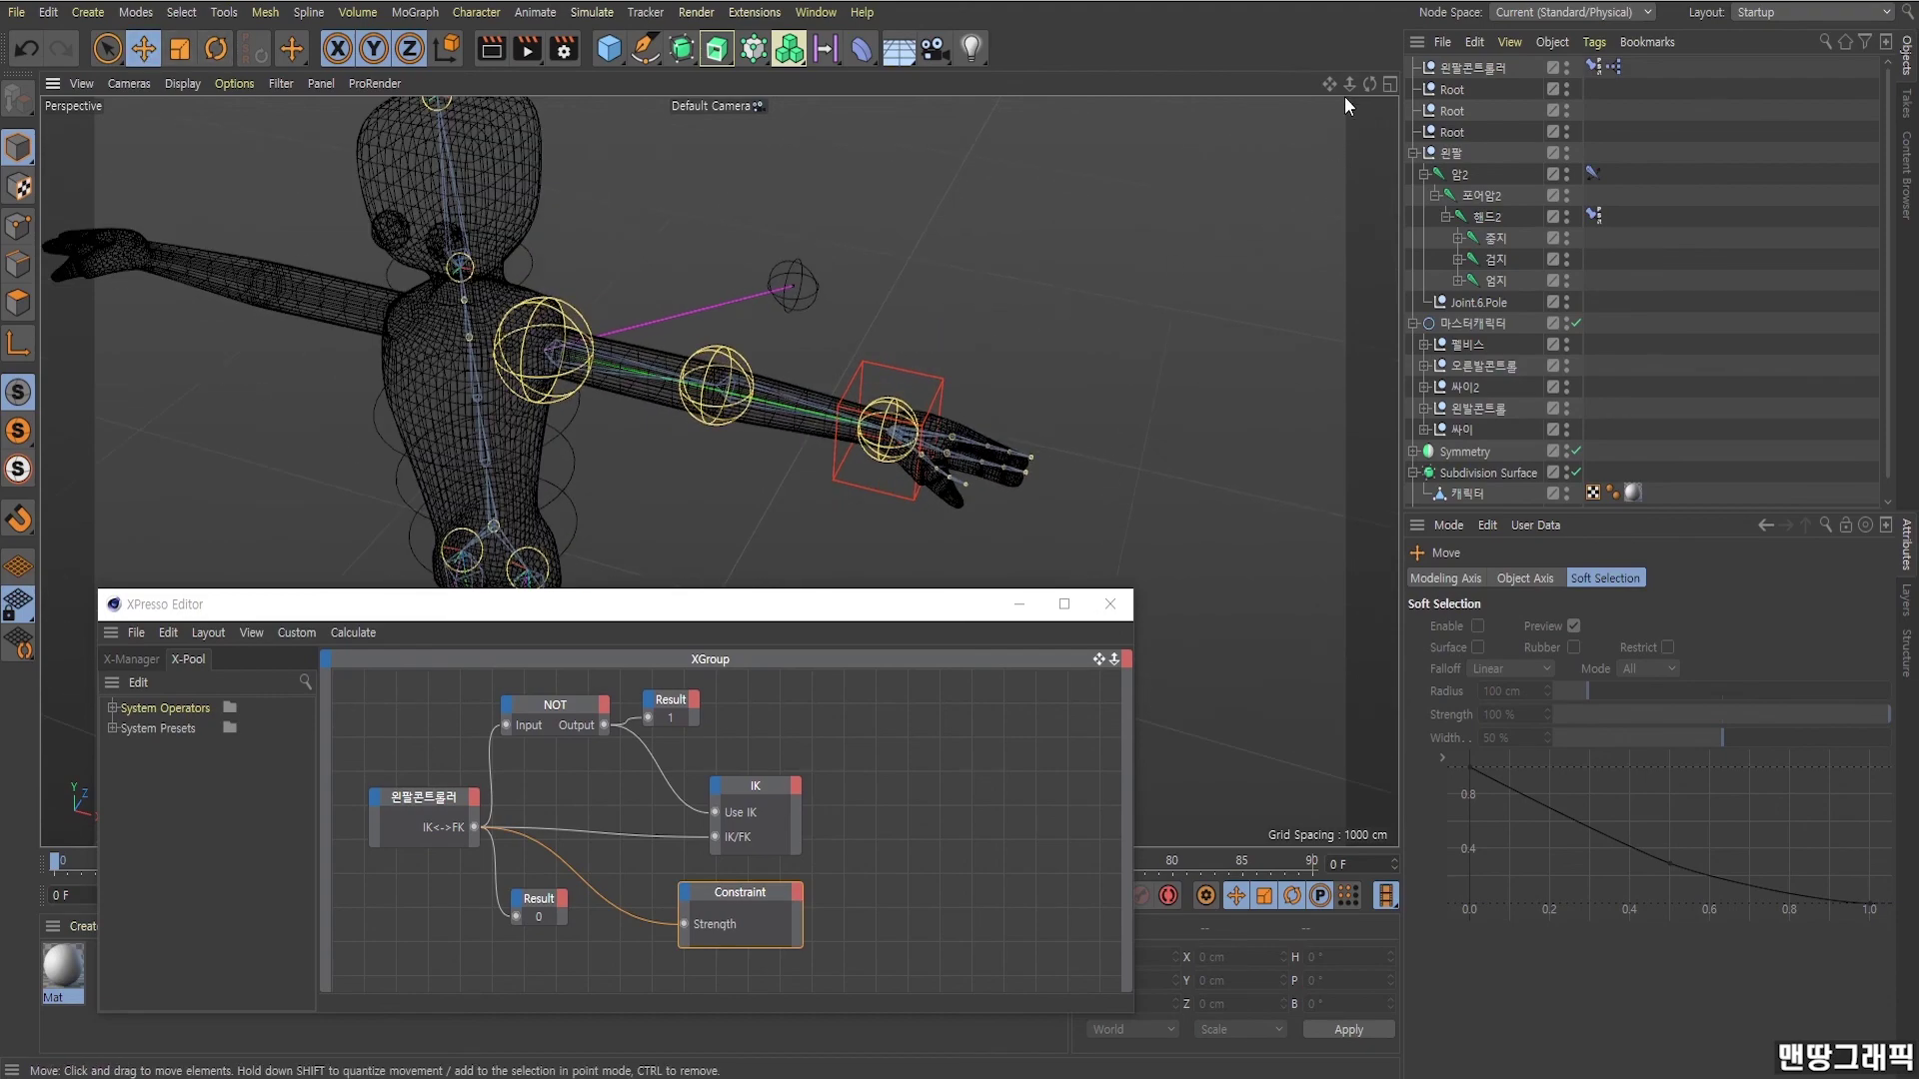